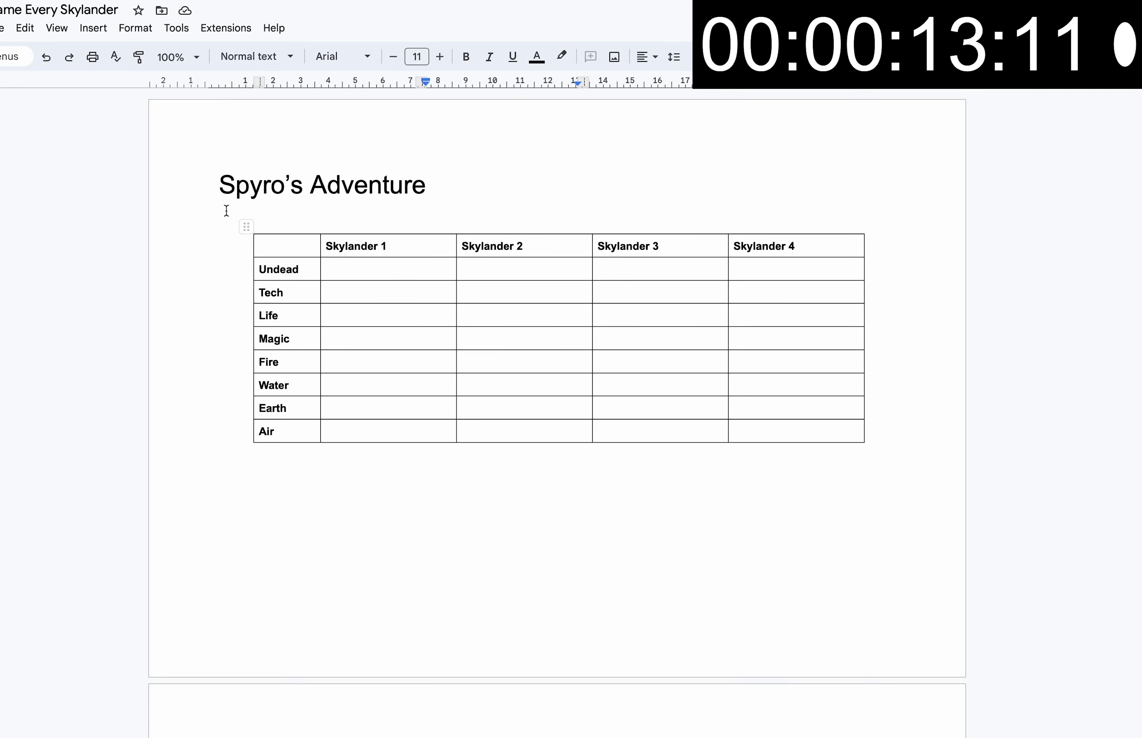
# - Enter Chop Chop and Cynder in the first two Undead cells
pyautogui.scroll(-20, 420, 262)
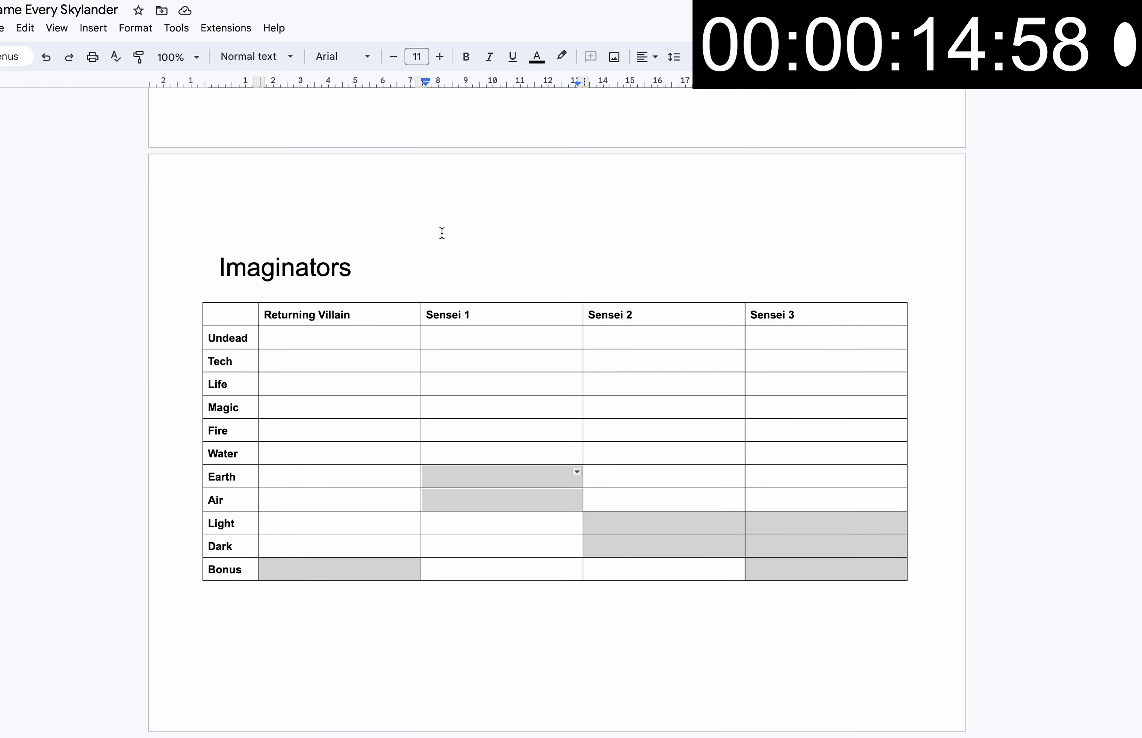
pyautogui.scroll(20, 442, 230)
pyautogui.scroll(-10, 428, 217)
pyautogui.scroll(10, 385, 239)
pyautogui.scroll(-1, 328, 361)
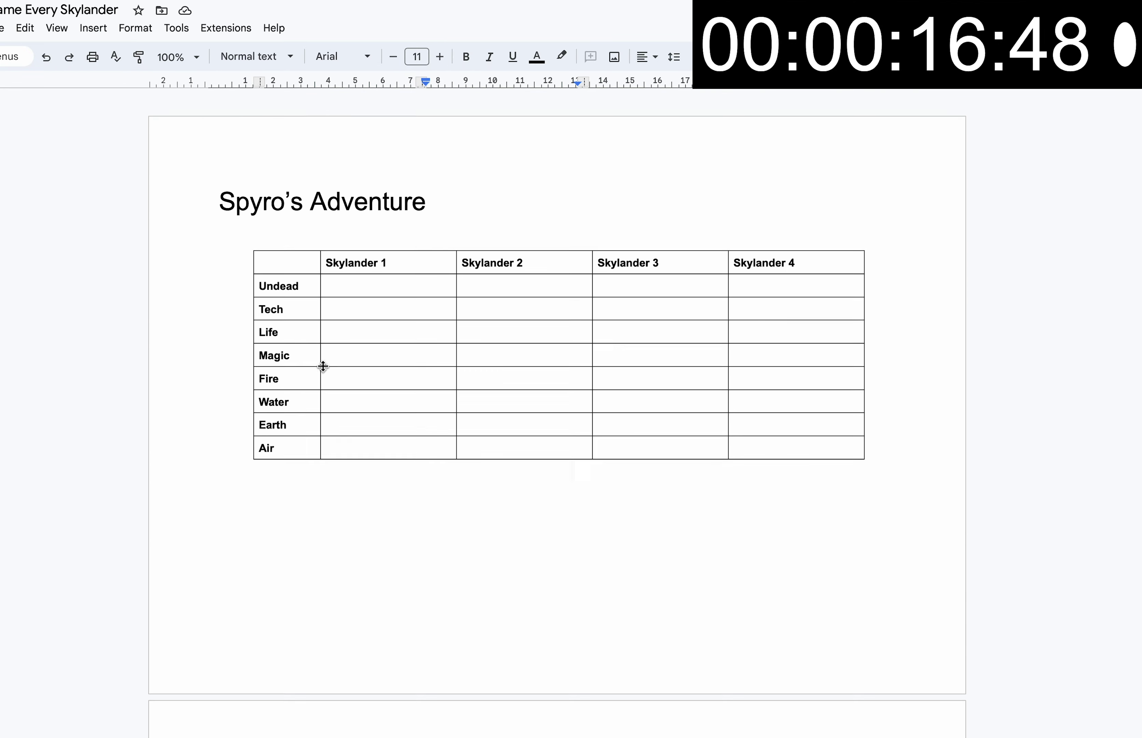
pyautogui.scroll(-15, 323, 367)
pyautogui.scroll(-10, 454, 400)
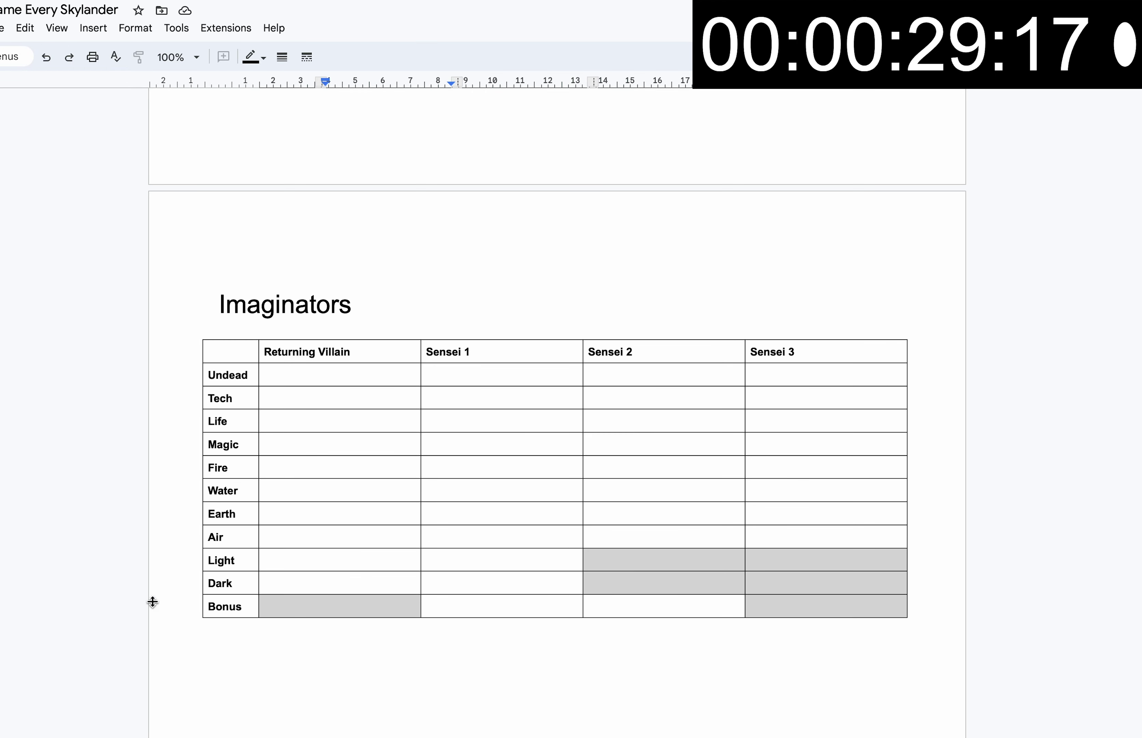
pyautogui.scroll(20, 331, 326)
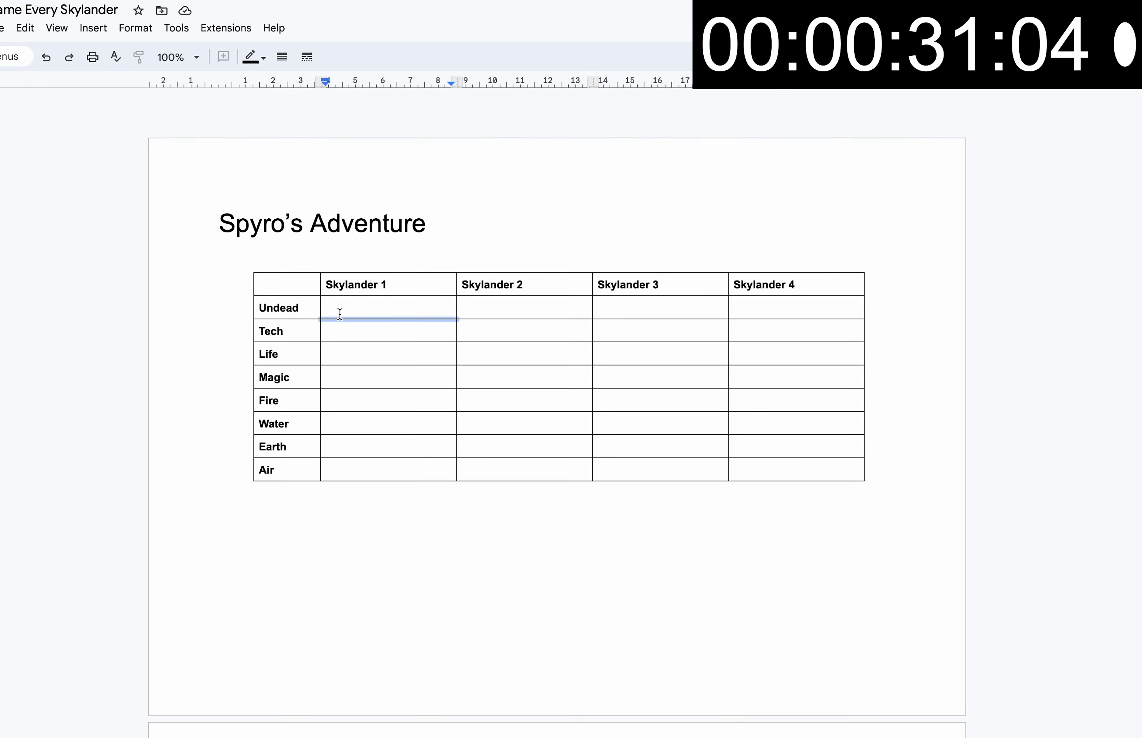
pyautogui.click(382, 269)
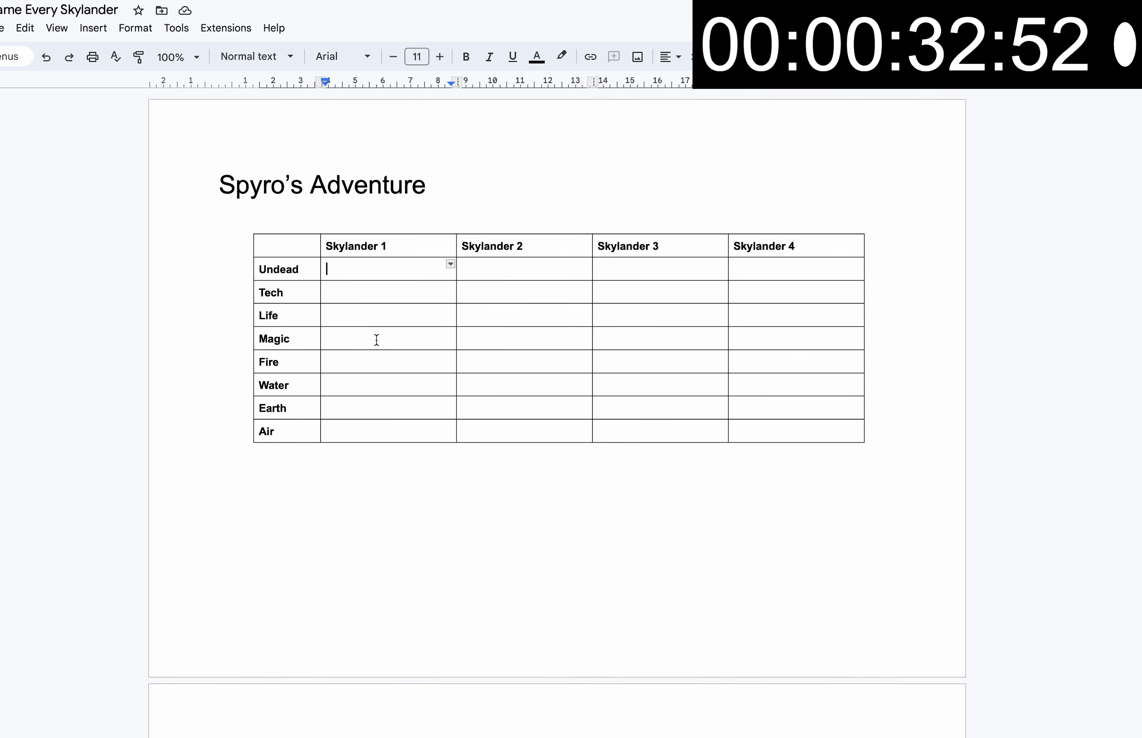
pyautogui.write('Chop Ch')
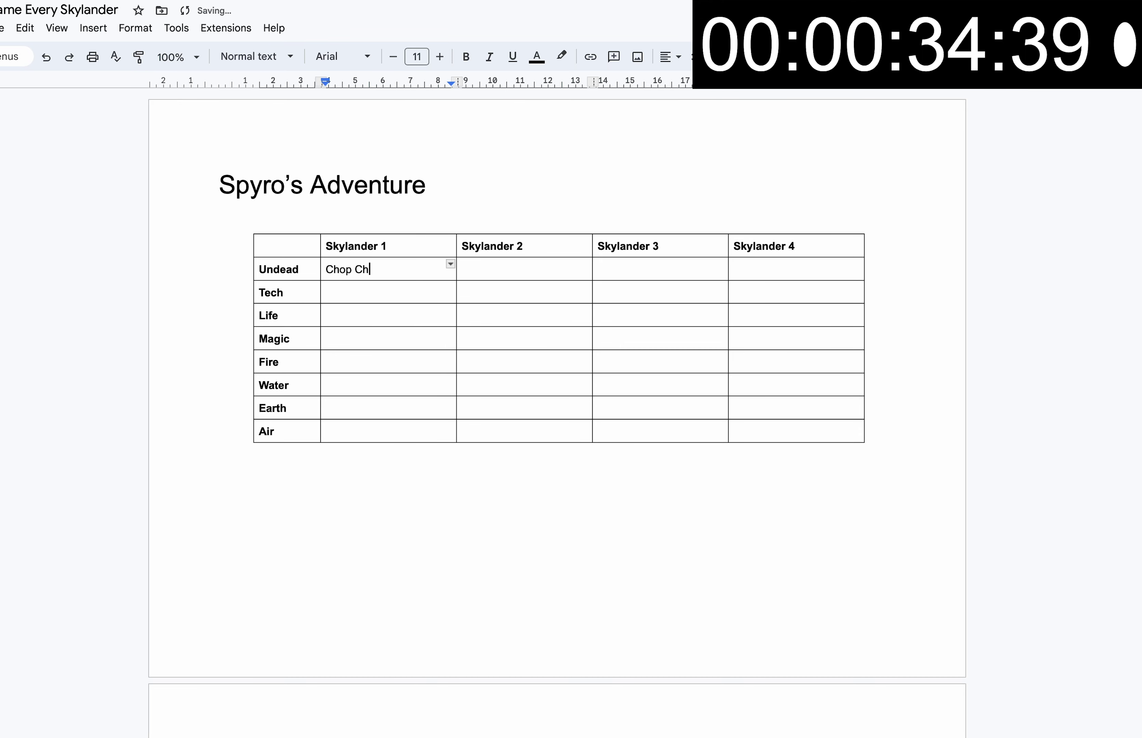
pyautogui.write('op')
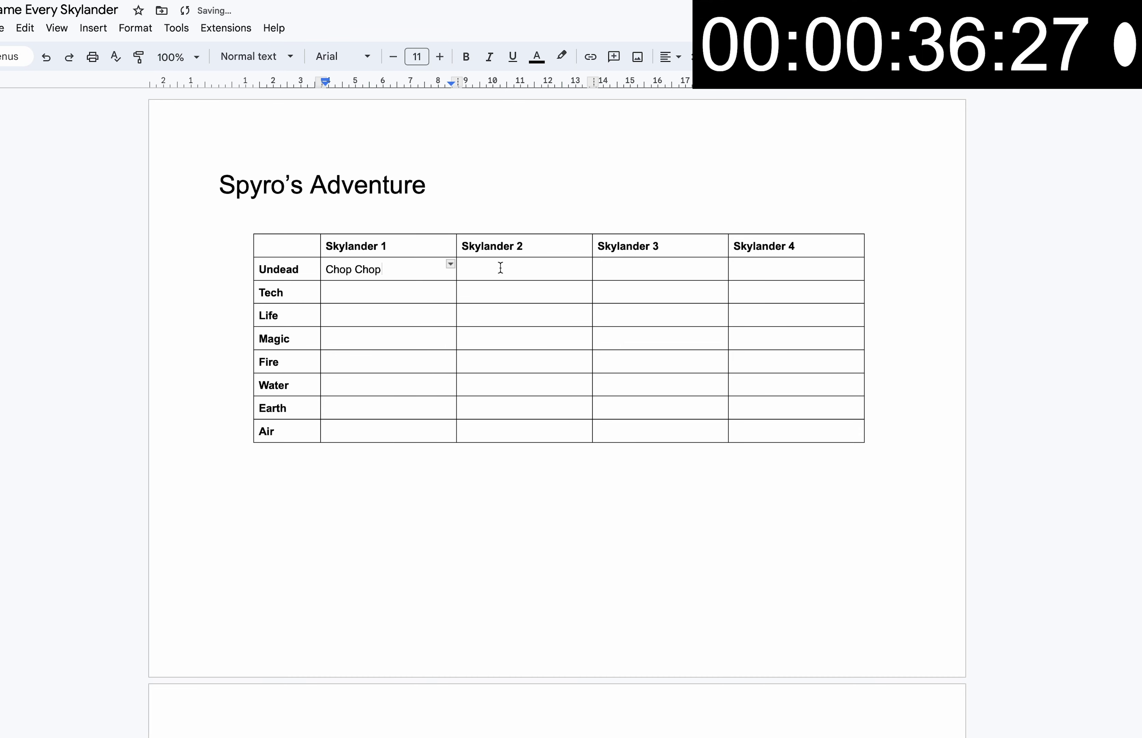
pyautogui.click(499, 265)
pyautogui.write('Cynder')
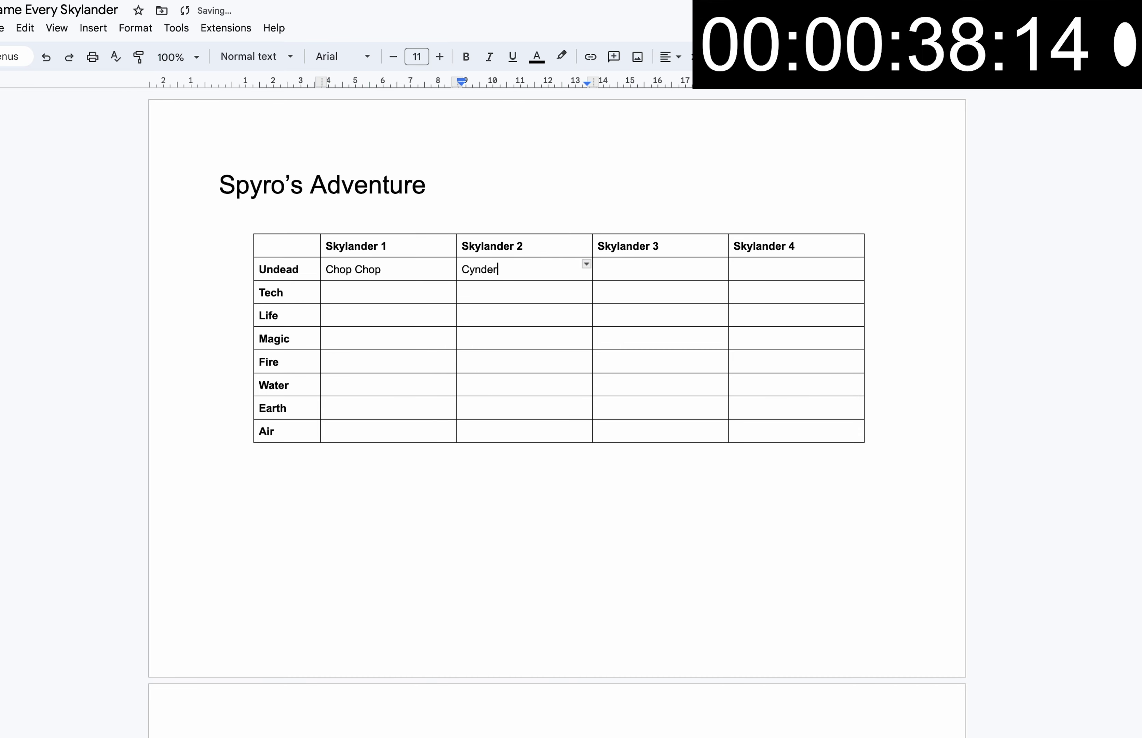
# - Enter Ghost Roaster in the third Undead cell, fixing the Ghoast misspelling via Tools > Spelling
pyautogui.click(691, 270)
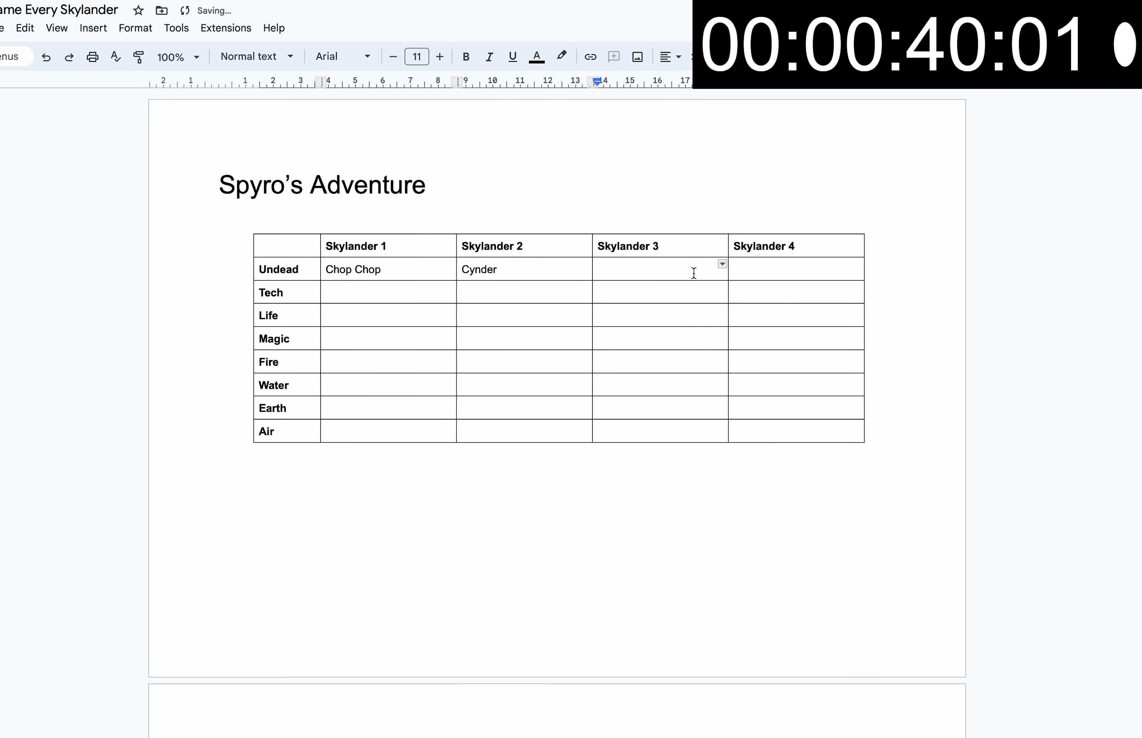
pyautogui.write('Ghoast Ria')
pyautogui.press('BackSpace')
pyautogui.press('BackSpace')
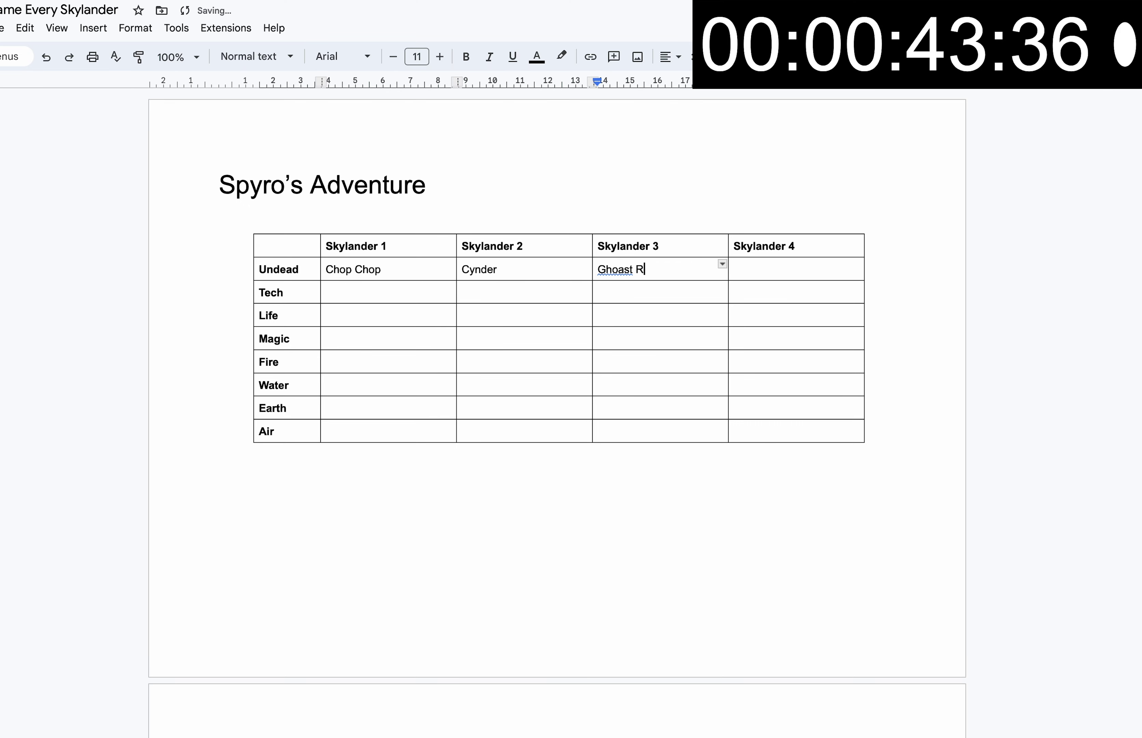
pyautogui.write('ostRoaster')
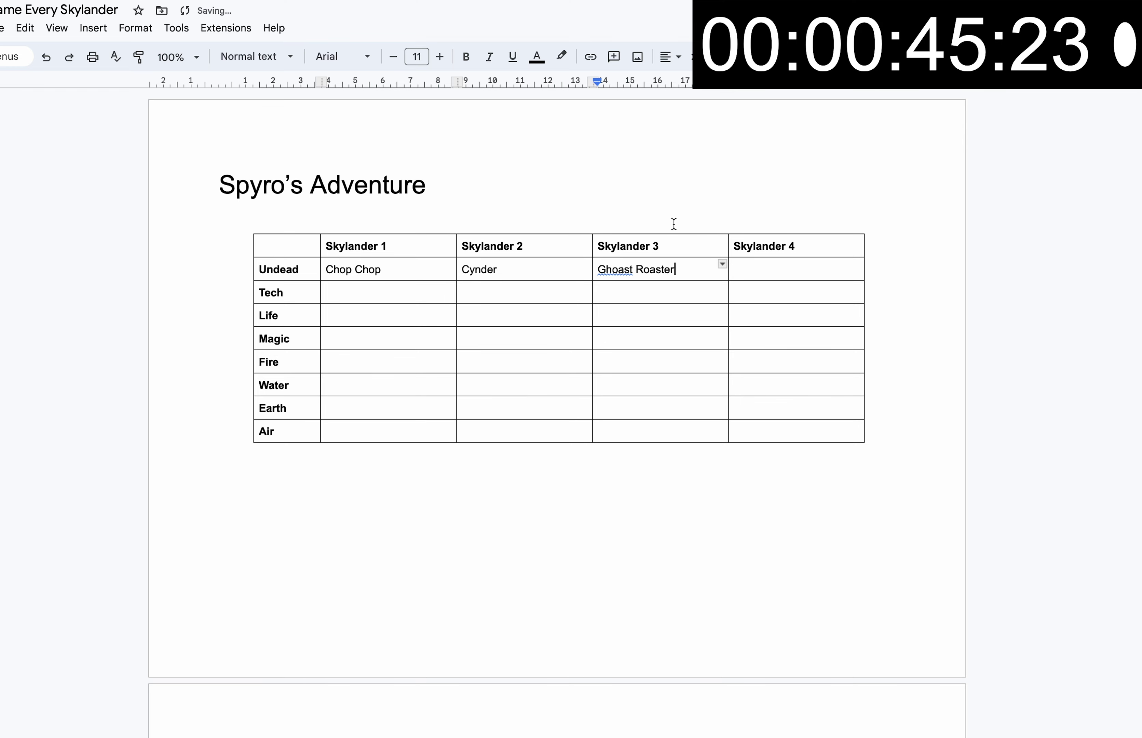
pyautogui.click(615, 270)
pyautogui.click(618, 247)
pyautogui.click(176, 27)
pyautogui.moveTo(237, 53)
pyautogui.click(458, 82)
# - Fill the Tech row with Trigger Happy, Boomer and Drill Sergeant
pyautogui.click(785, 273)
pyautogui.doubleClick(785, 272)
pyautogui.click(786, 275)
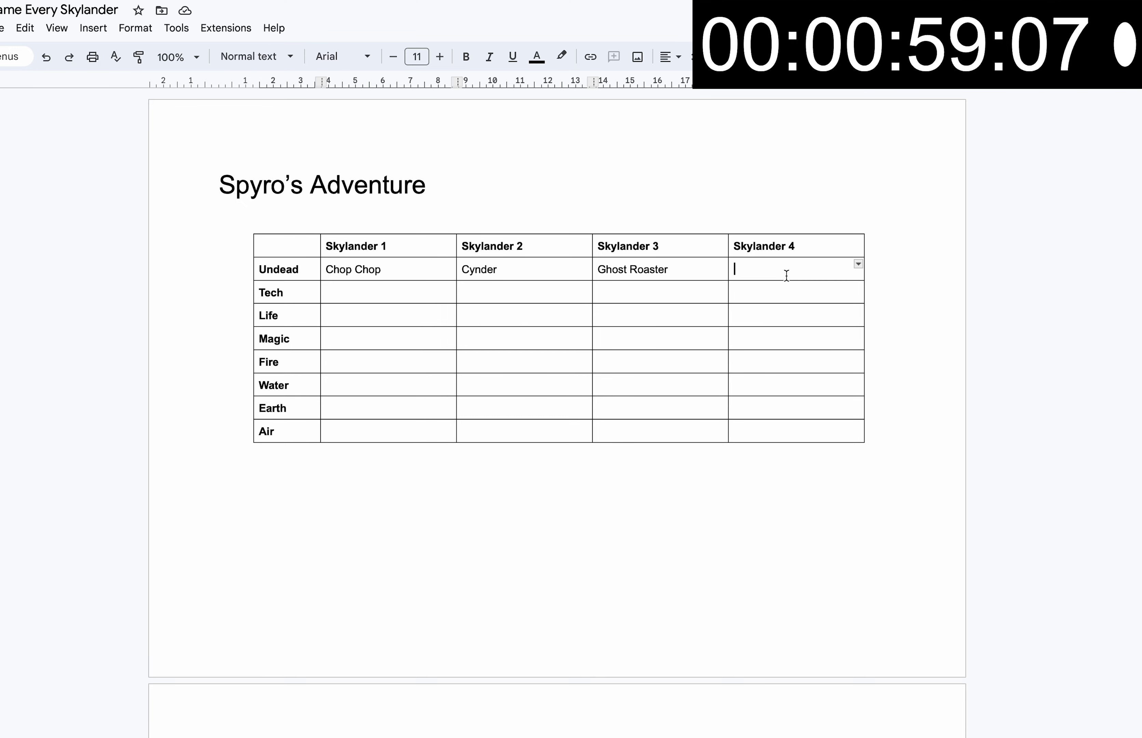
pyautogui.doubleClick(356, 299)
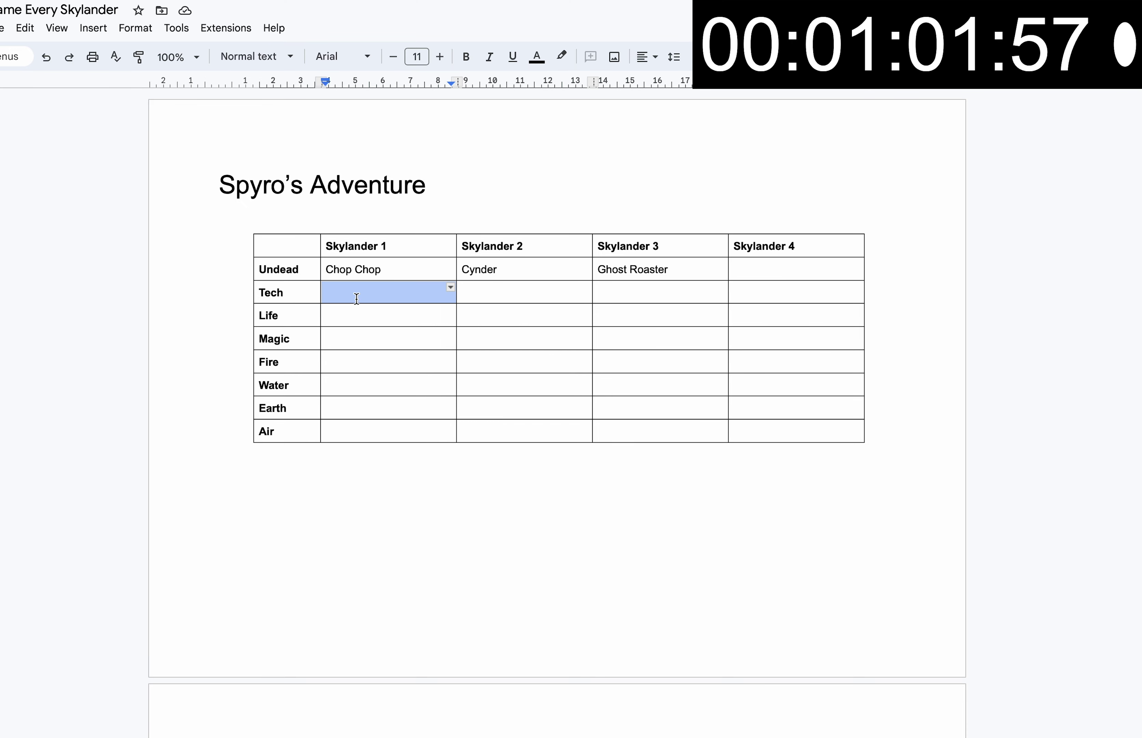
pyautogui.write('Trigger J')
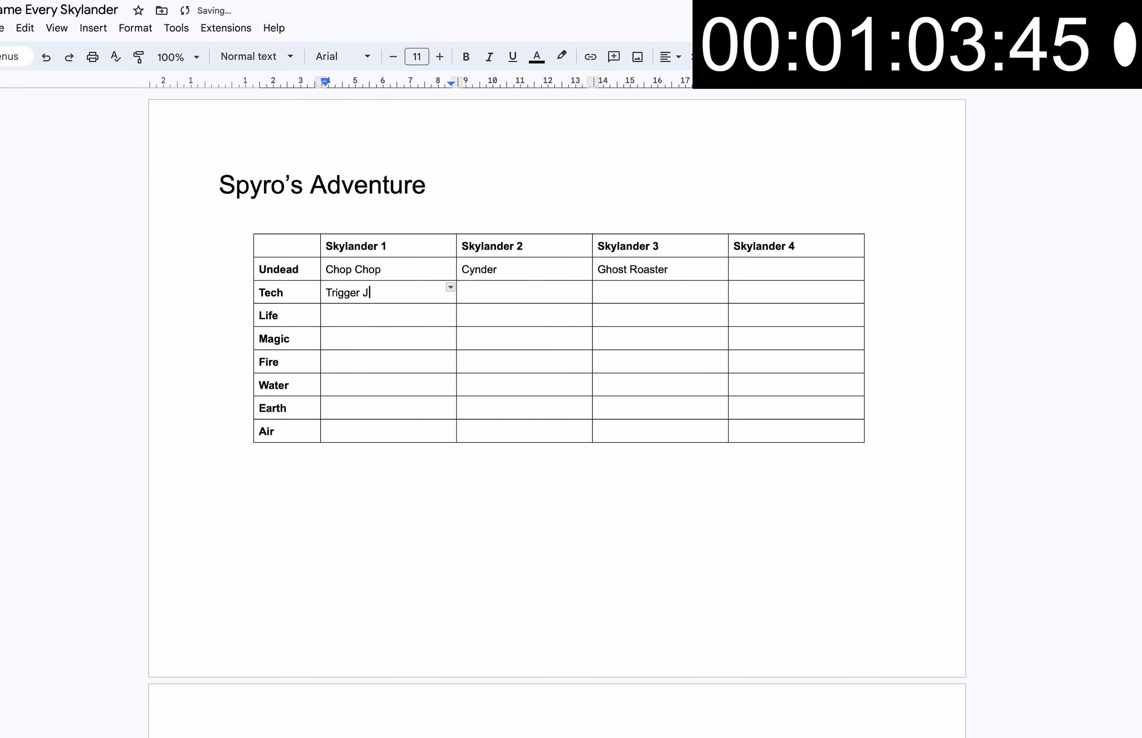
pyautogui.press('BackSpace')
pyautogui.write('Happy')
pyautogui.doubleClick(528, 292)
pyautogui.write('Boomer')
pyautogui.click(642, 298)
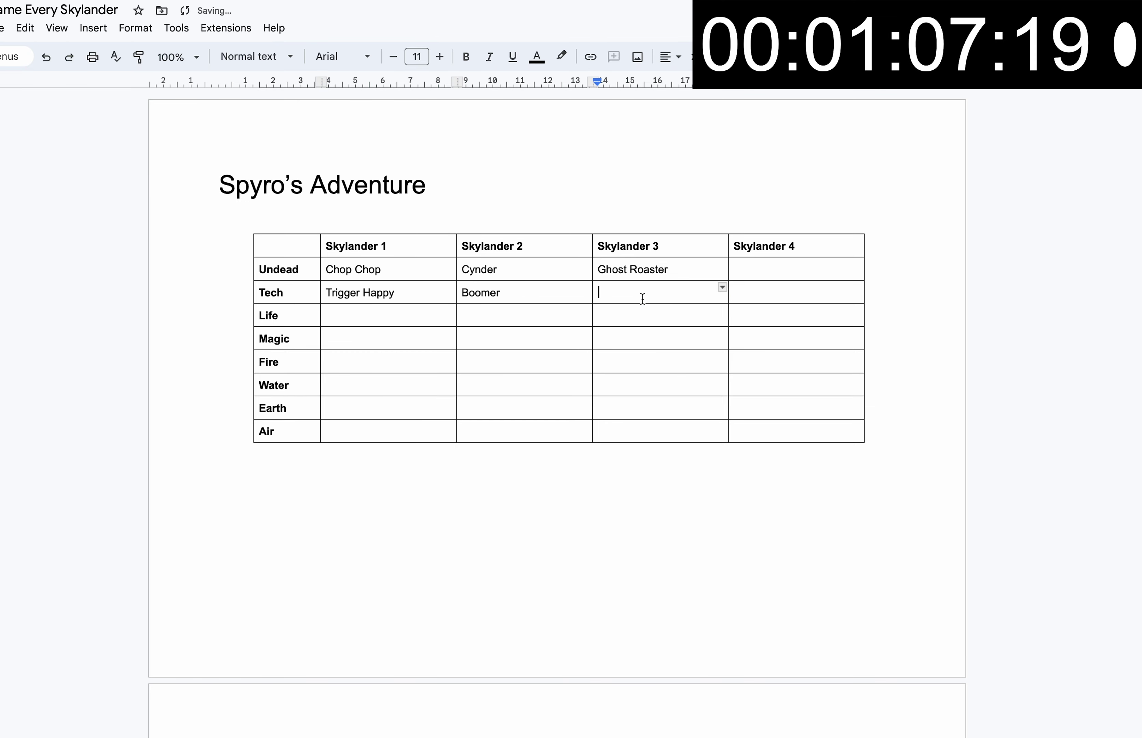
pyautogui.write('Drill Sergeant')
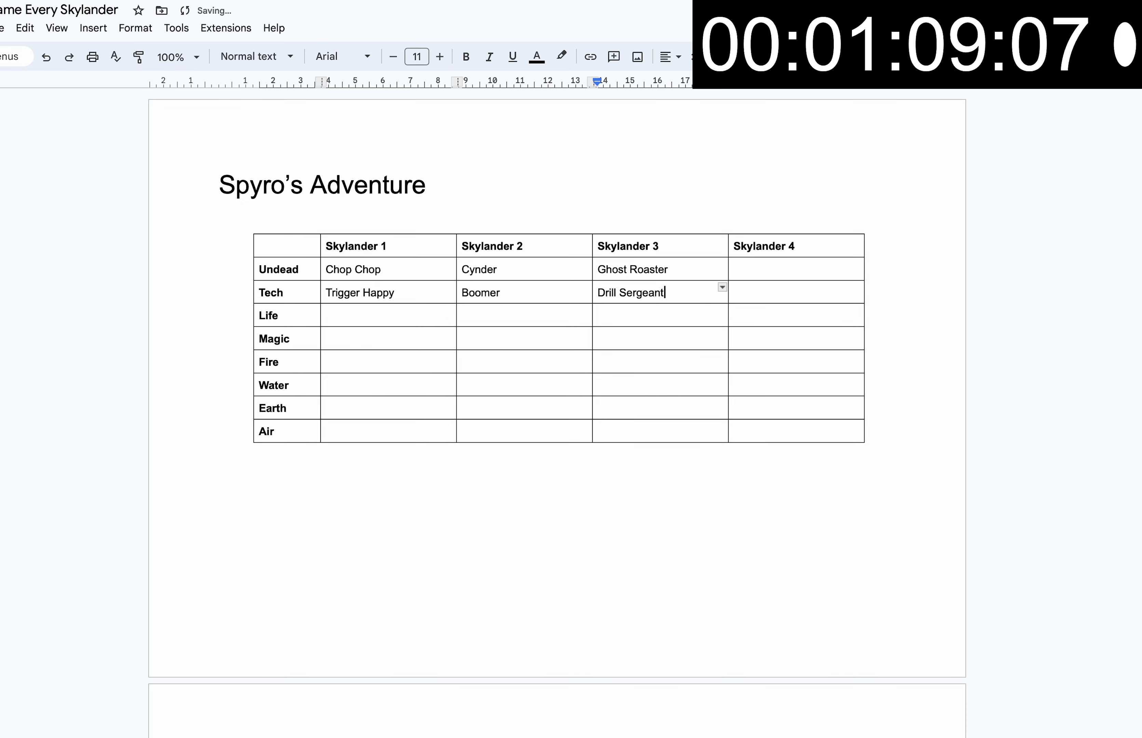
# - Enter Stealth Elf and Camo in the first two Life cells
pyautogui.click(735, 291)
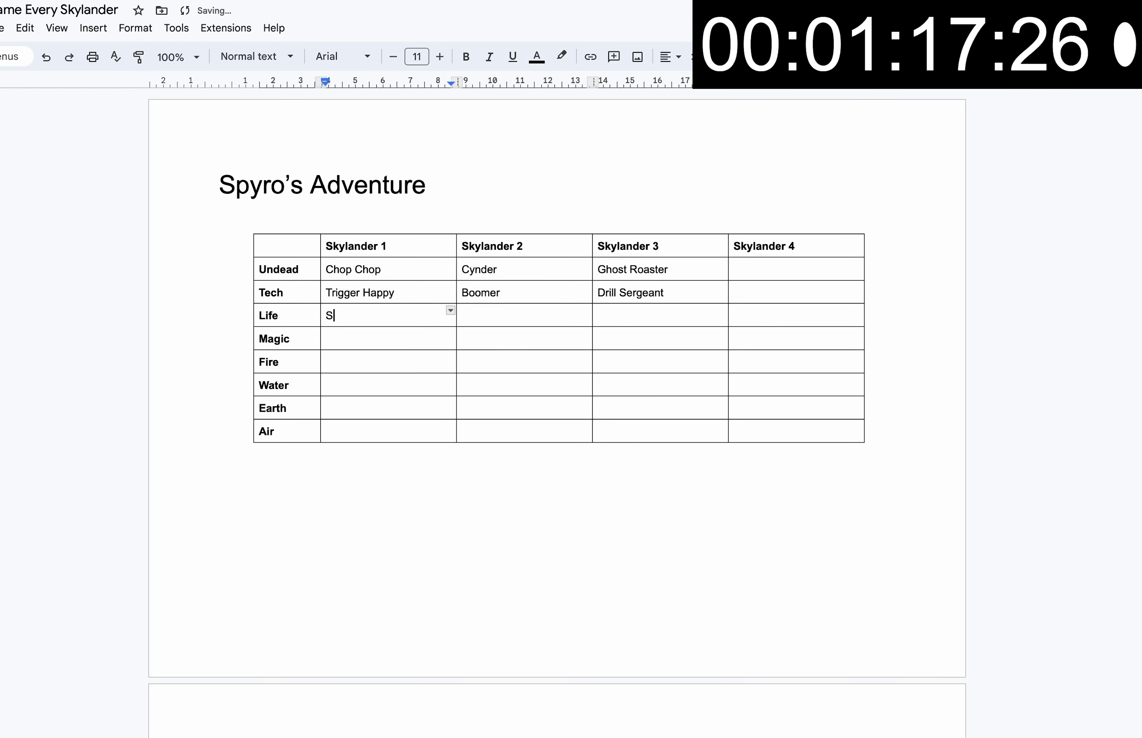
pyautogui.write('tealth ')
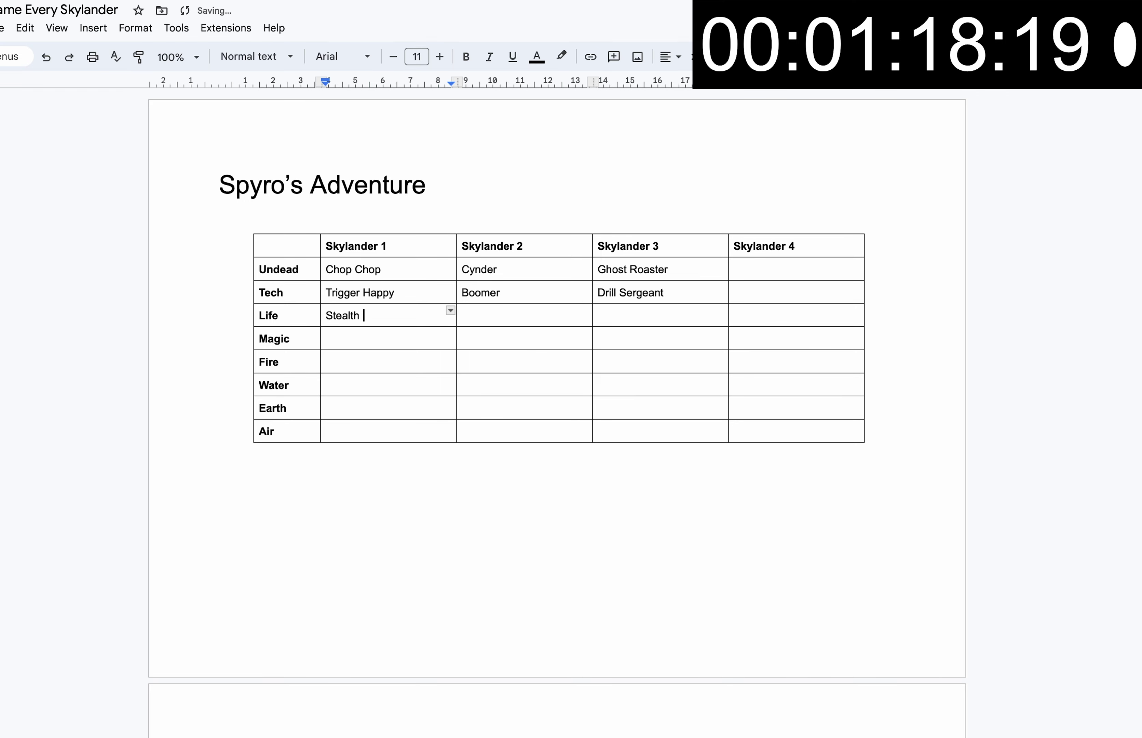
pyautogui.write('el')
pyautogui.press('BackSpace')
pyautogui.press('BackSpace')
pyautogui.write('Elf')
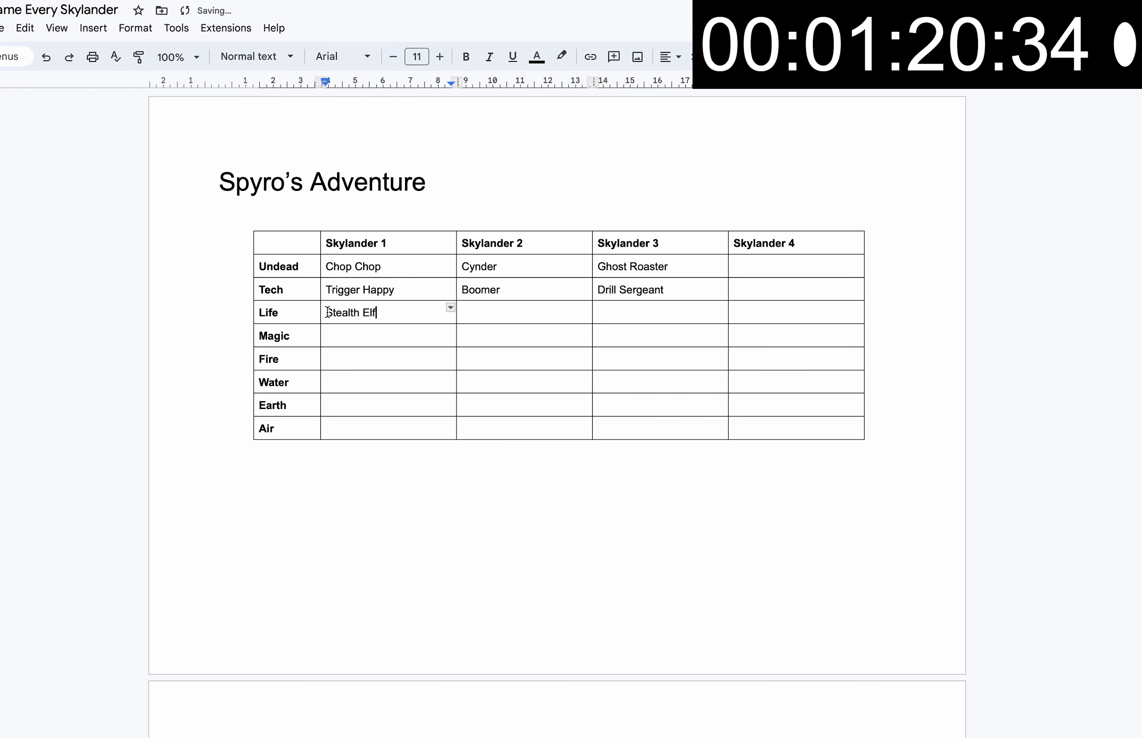
pyautogui.tripleClick(327, 313)
pyautogui.tripleClick(533, 308)
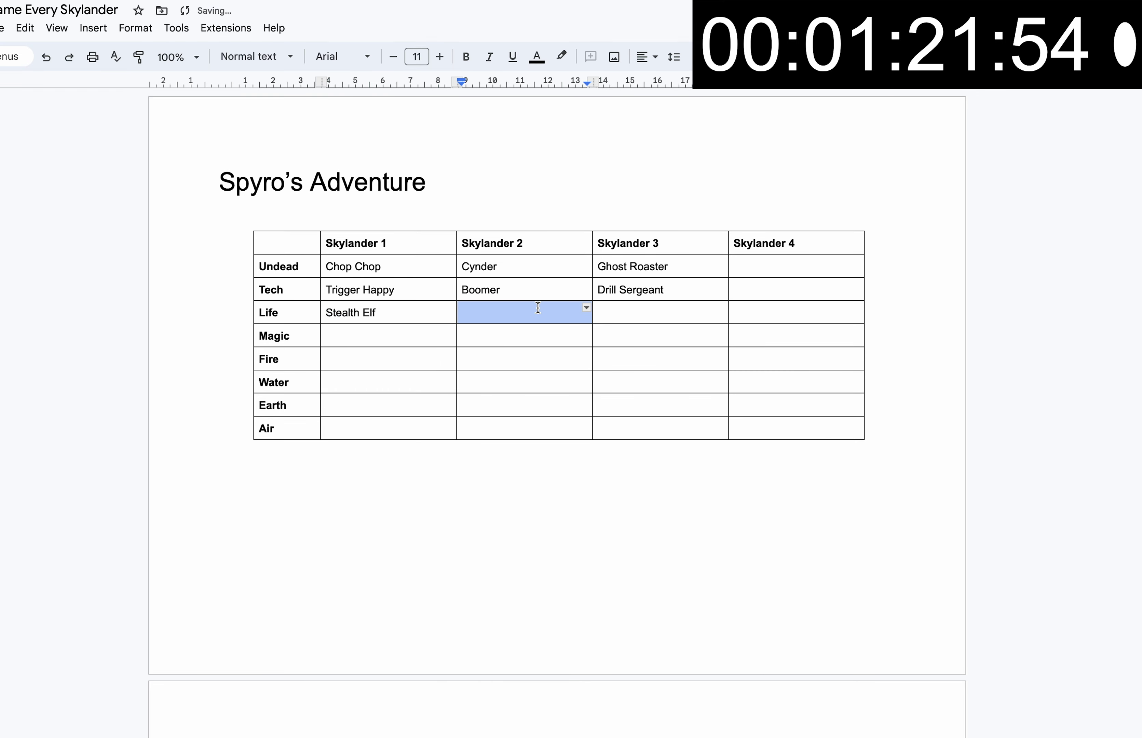
pyautogui.click(532, 308)
pyautogui.write('Camo')
# - Add Drobot as the fourth Tech Skylander and Stump Smash and Zook to the Life row
pyautogui.click(796, 287)
pyautogui.write('Drobot')
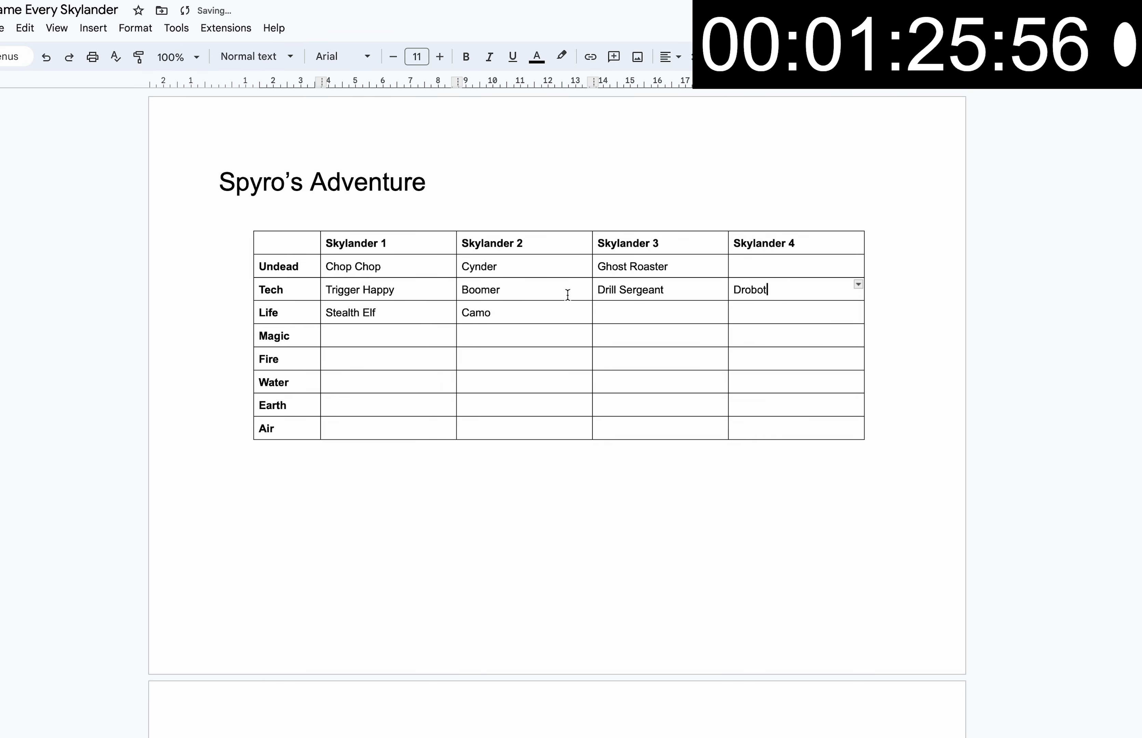
pyautogui.tripleClick(637, 318)
pyautogui.moveTo(416, 321)
pyautogui.mouseDown()
pyautogui.moveTo(504, 309)
pyautogui.moveTo(417, 314)
pyautogui.mouseUp()
pyautogui.tripleClick(627, 313)
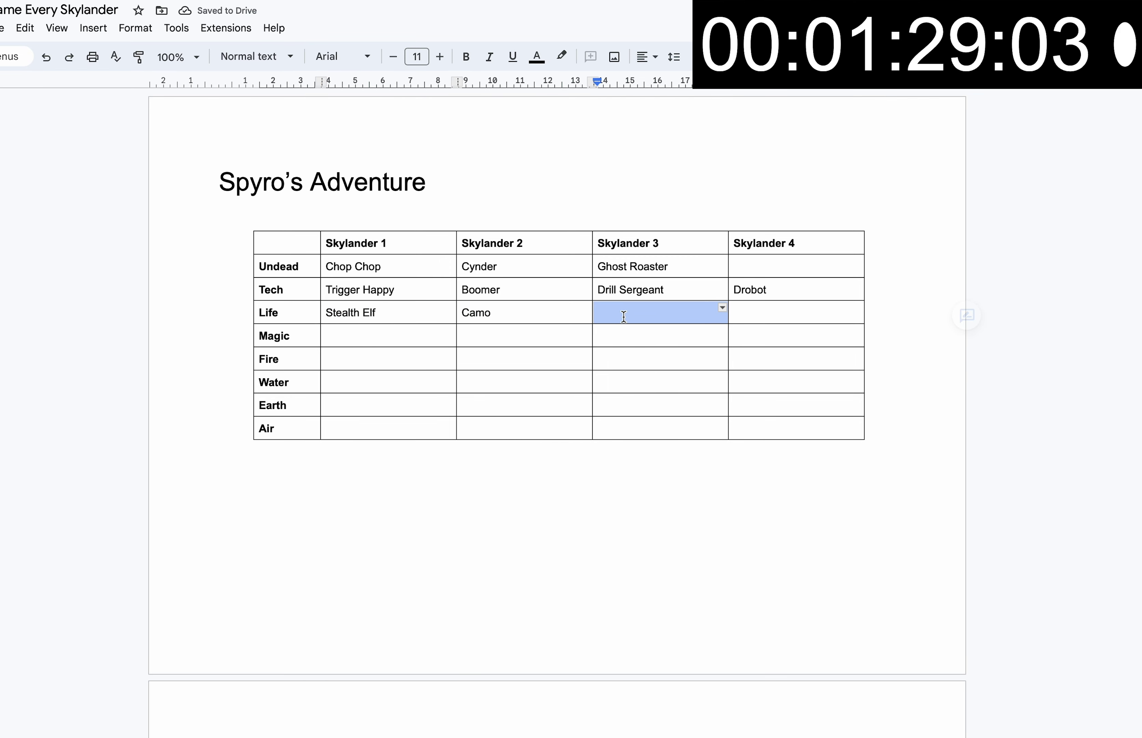
pyautogui.write('Stump Smash')
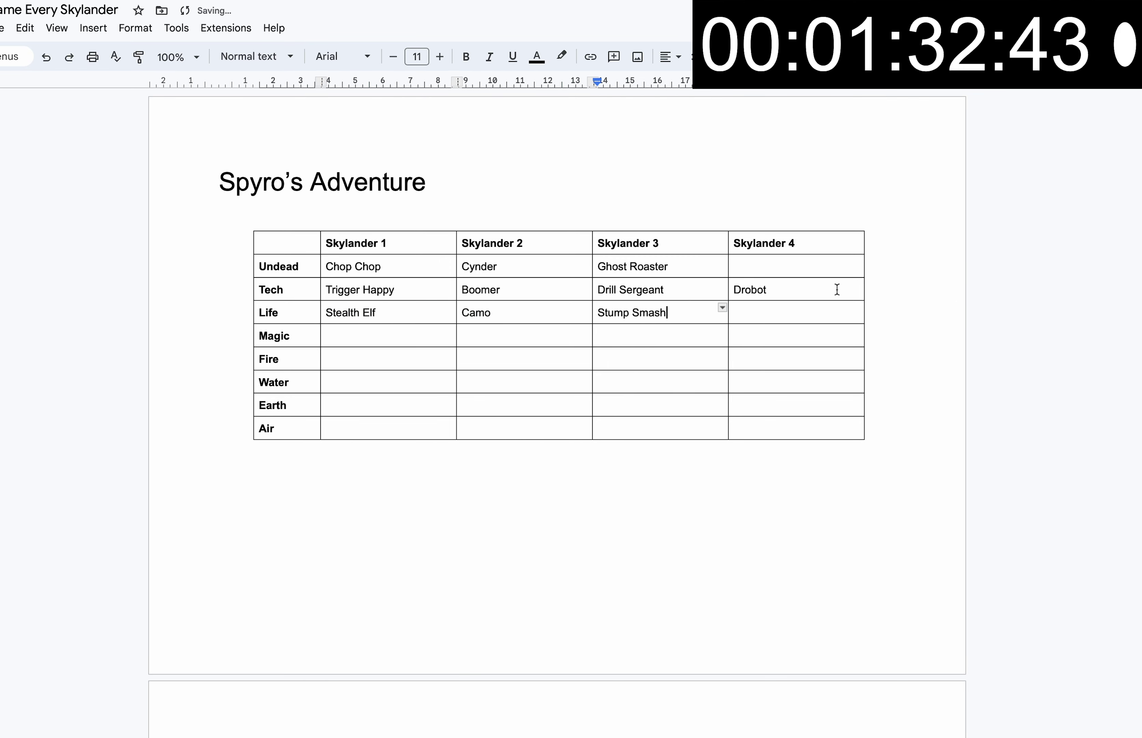
pyautogui.tripleClick(817, 308)
pyautogui.write('Zook')
# - Review the Undead row, enter Hex in its fourth cell, and start the Magic row with Spyro
pyautogui.moveTo(370, 265); pyautogui.dragTo(639, 257)
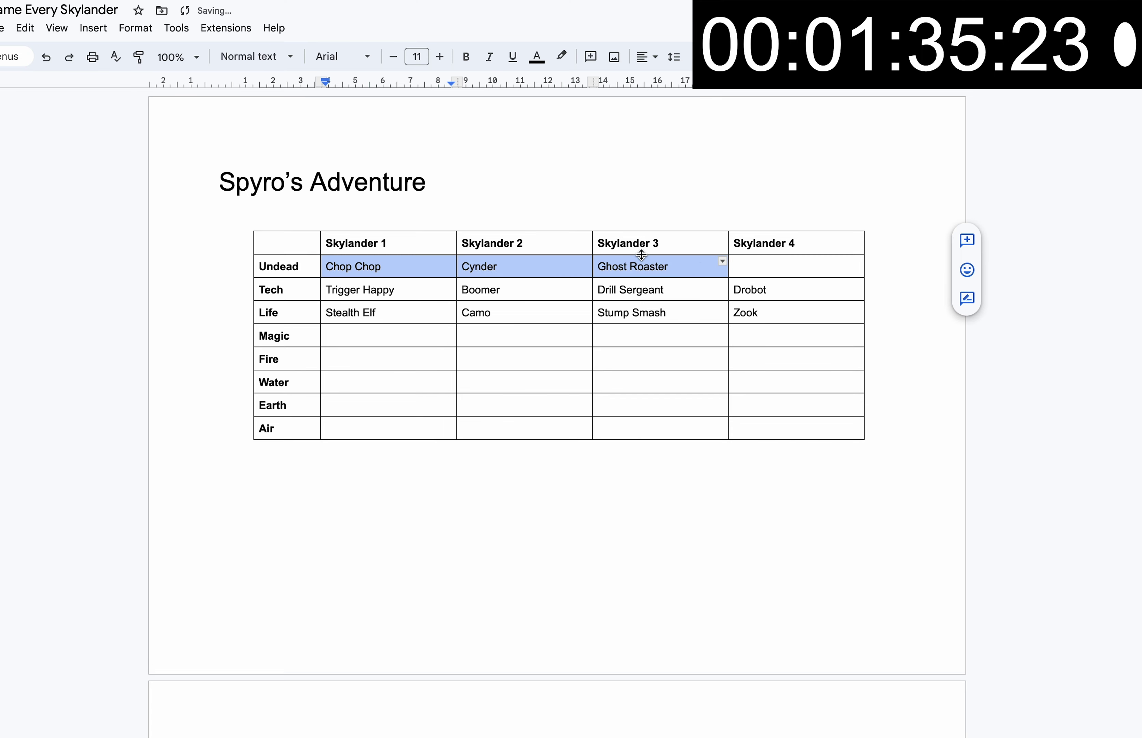
pyautogui.tripleClick(651, 261)
pyautogui.click(538, 267)
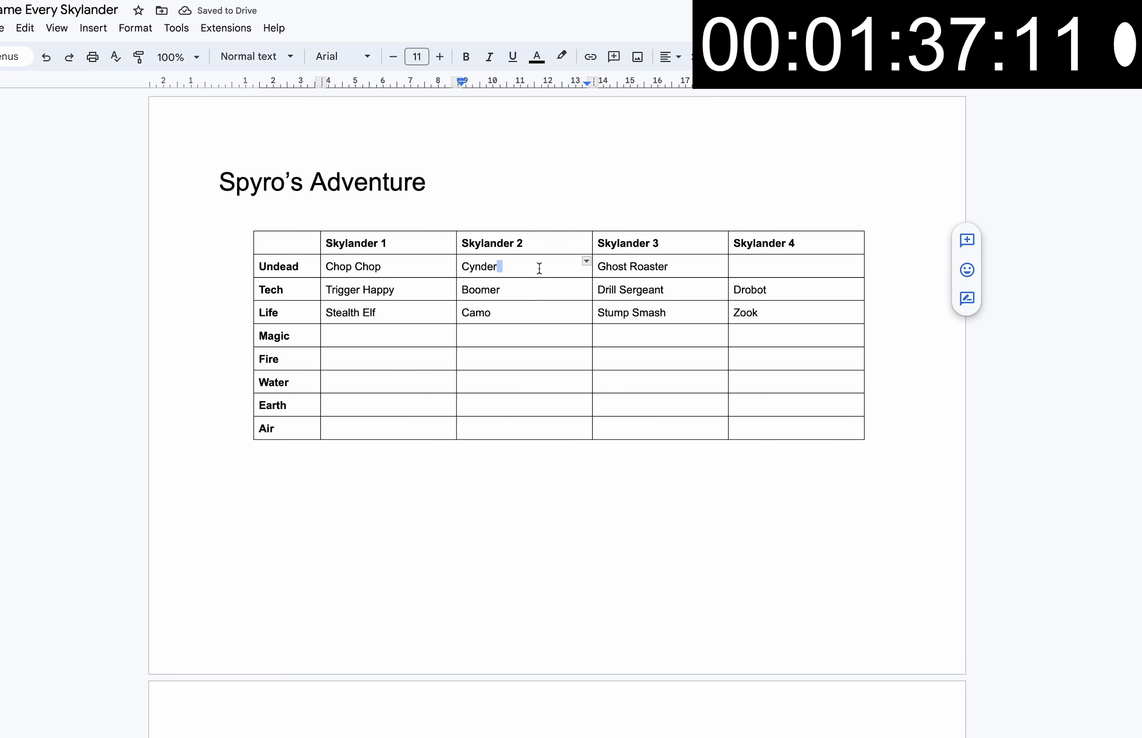
pyautogui.click(655, 266)
pyautogui.tripleClick(807, 267)
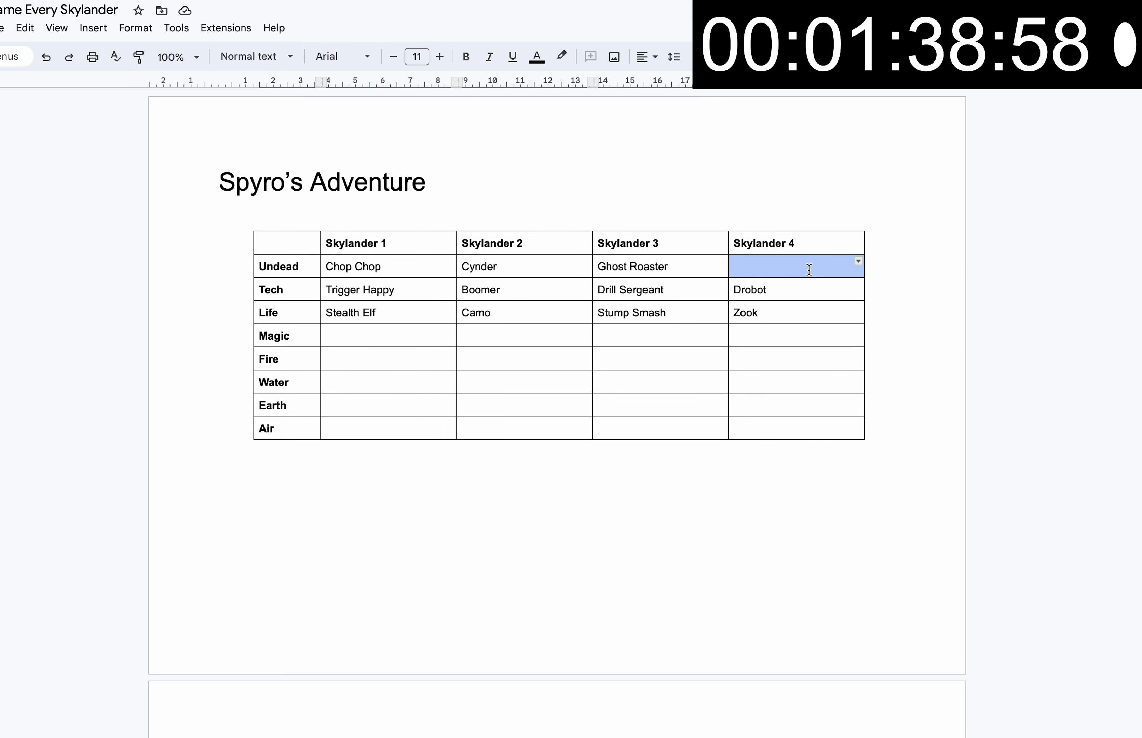
pyautogui.write('Hex')
pyautogui.click(345, 336)
pyautogui.write('Spyro')
pyautogui.press('Tab')
# - Add Voodoo and Wrecking Ball to the Magic row
pyautogui.write('Voodoo')
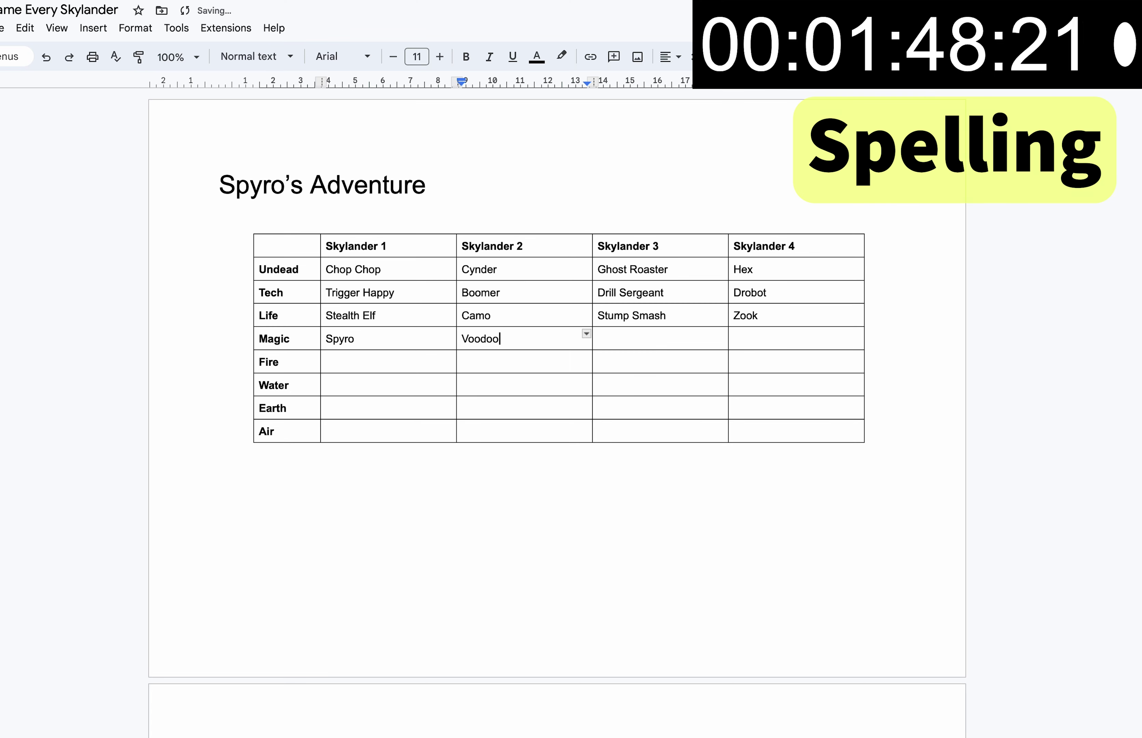
pyautogui.scroll(-1, 698, 311)
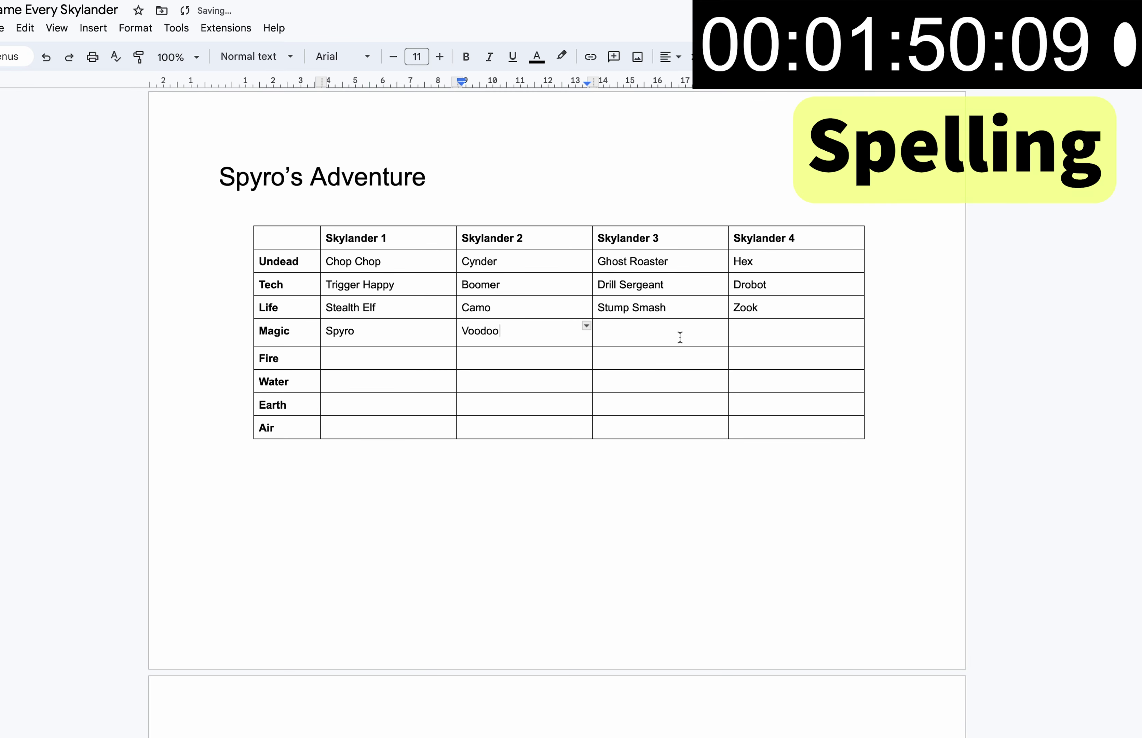
pyautogui.click(678, 336)
pyautogui.write('Wrecking Ball')
pyautogui.press('Tab')
pyautogui.click(800, 333)
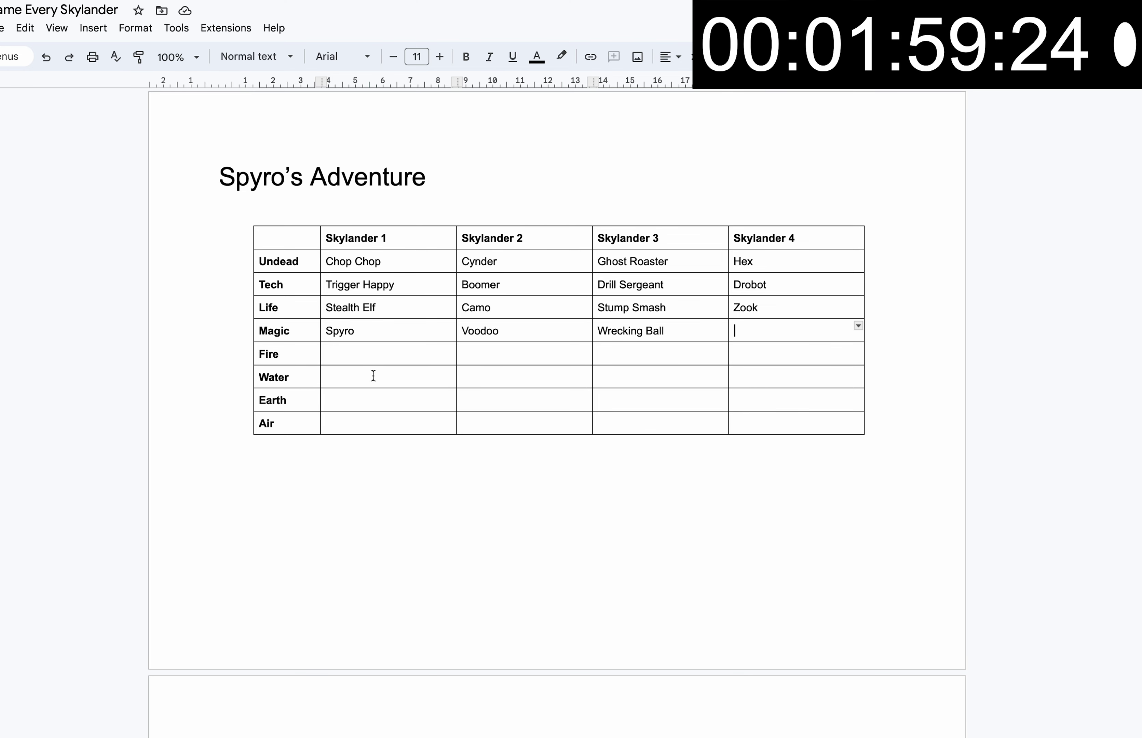
# - Fill the Fire row with Eruptor, Ignitor, Sunburn and Flameslinger
pyautogui.doubleClick(355, 355)
pyautogui.write('Euprtor')
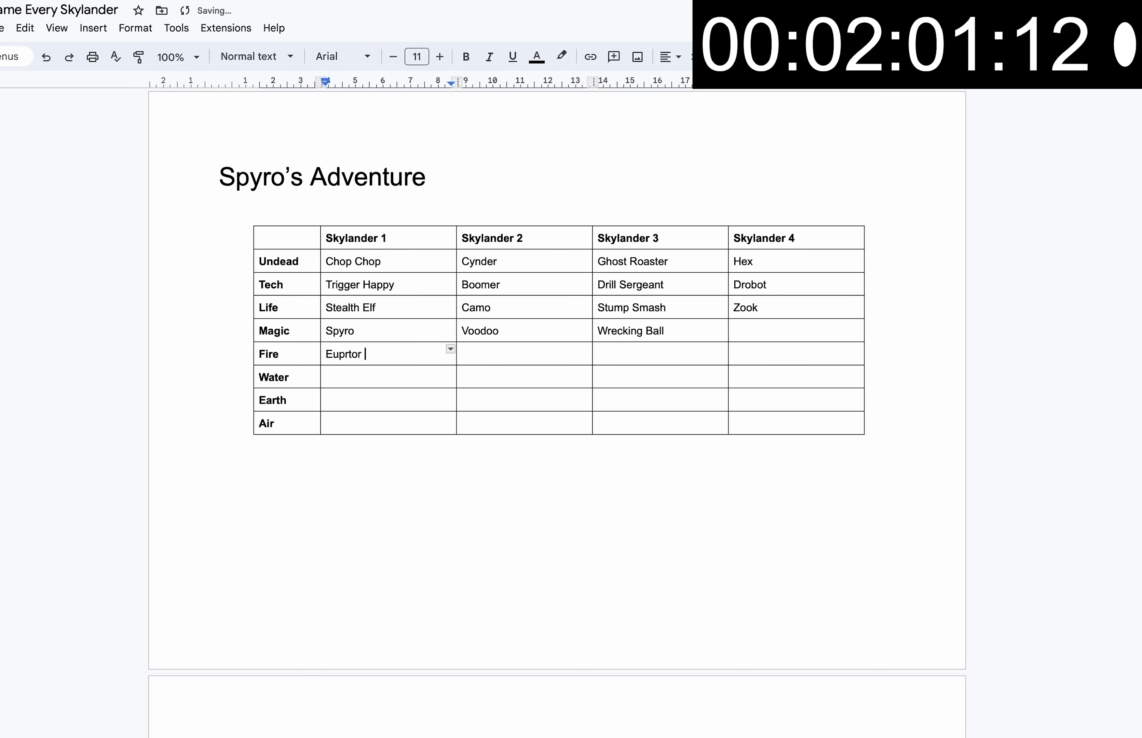
pyautogui.press('BackSpace')
pyautogui.press('BackSpace')
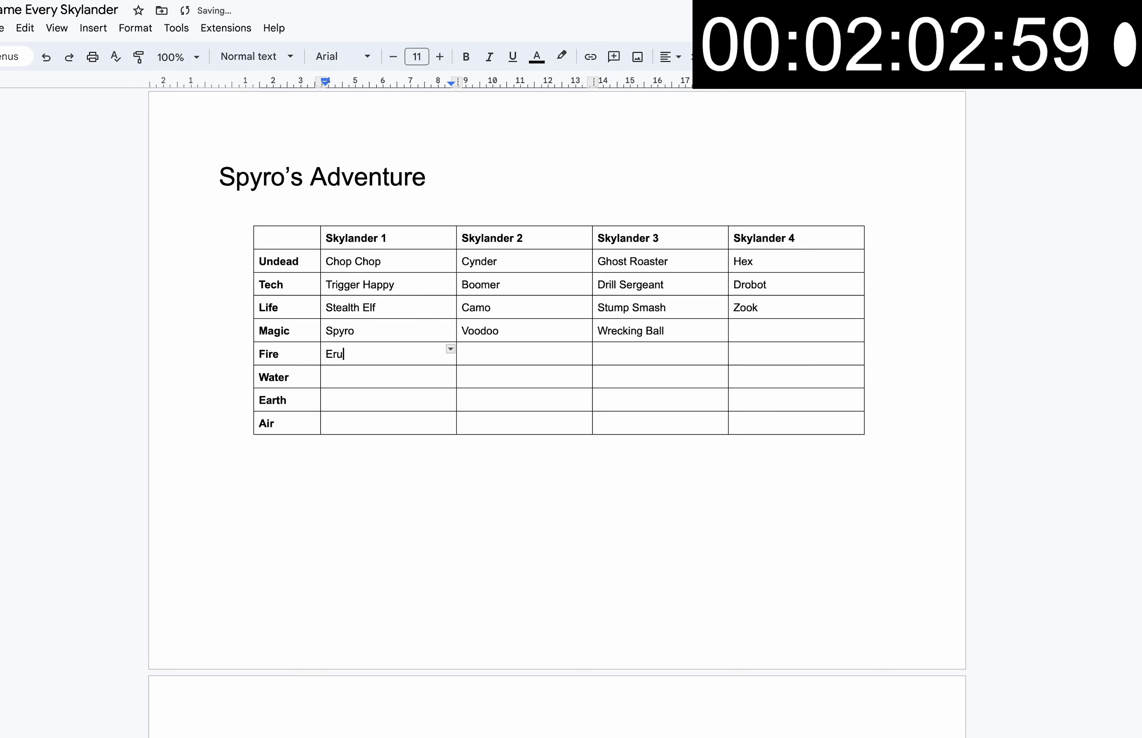
pyautogui.write('ruptor')
pyautogui.click(525, 354)
pyautogui.write('Ignitor')
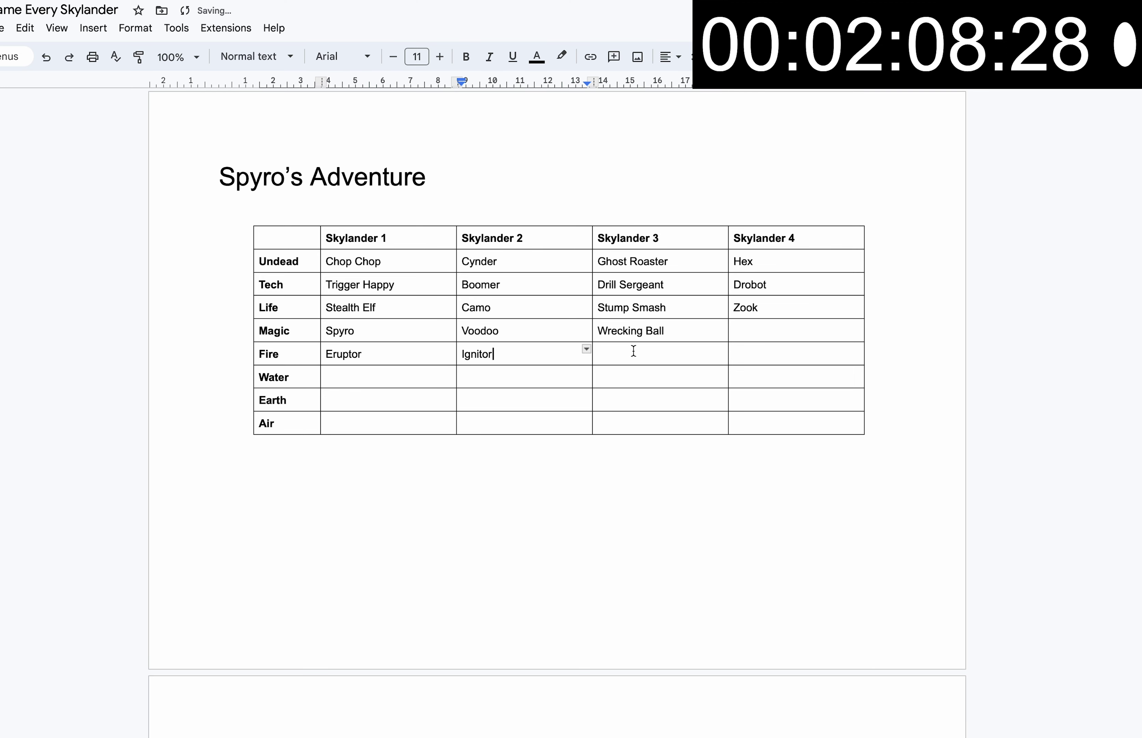
pyautogui.click(642, 357)
pyautogui.write('Sunburn')
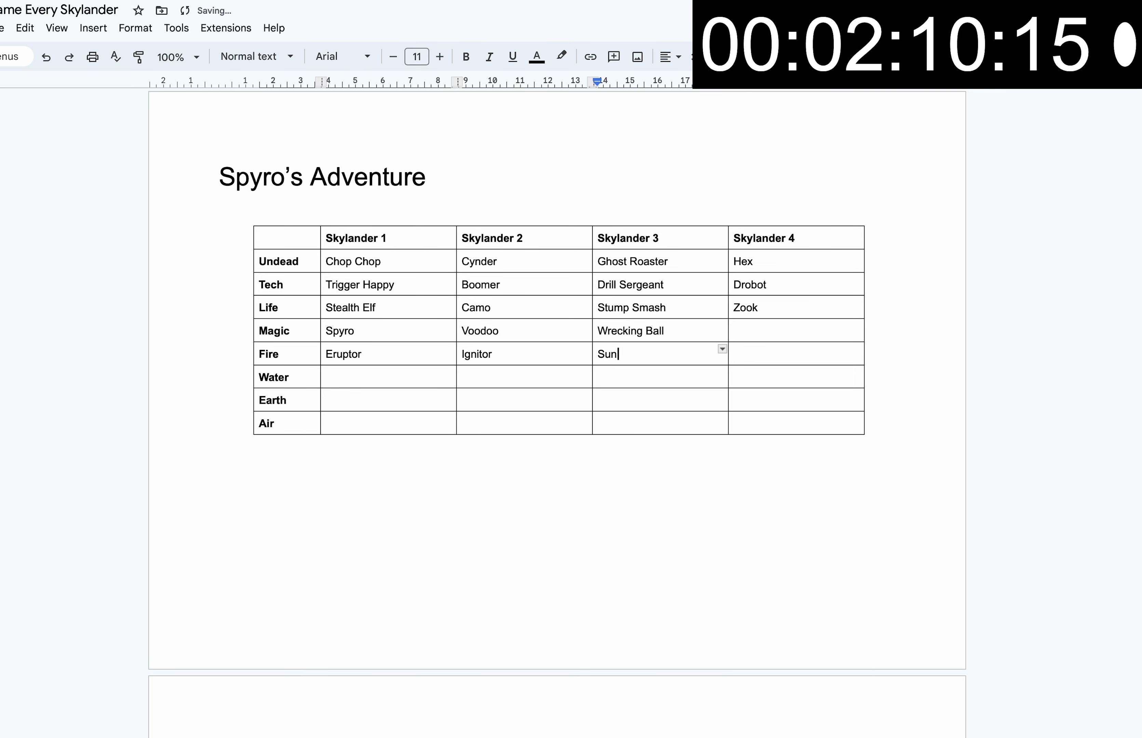
pyautogui.doubleClick(753, 355)
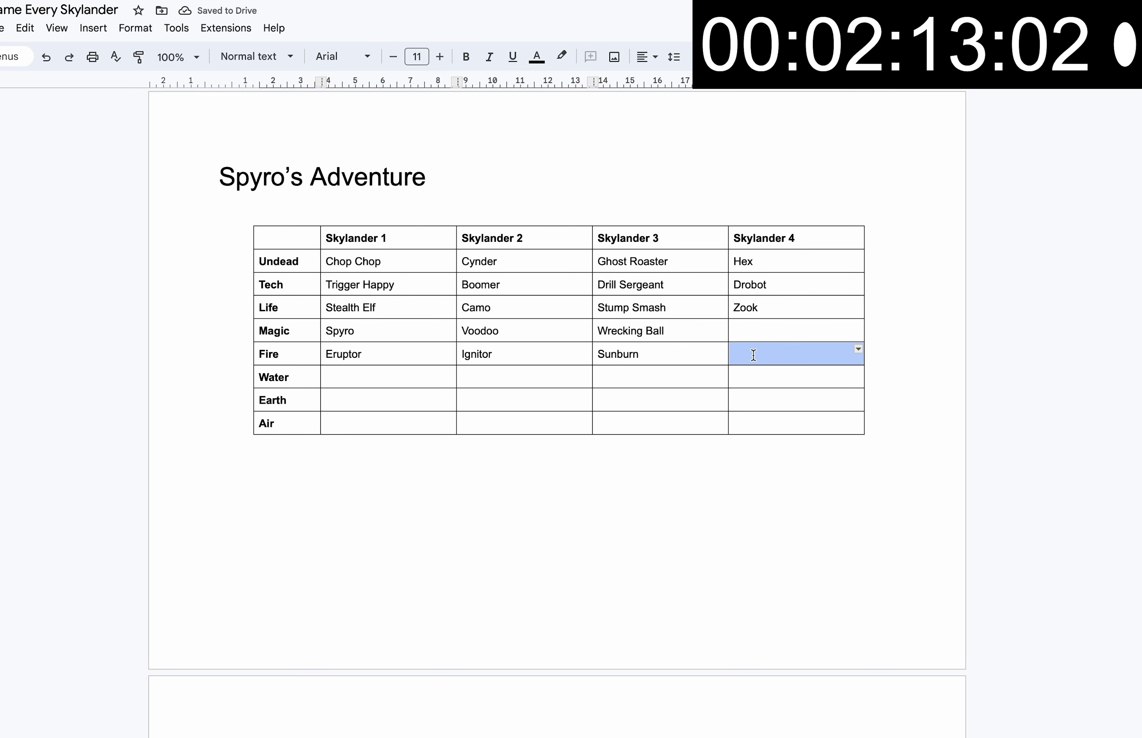
pyautogui.click(754, 355)
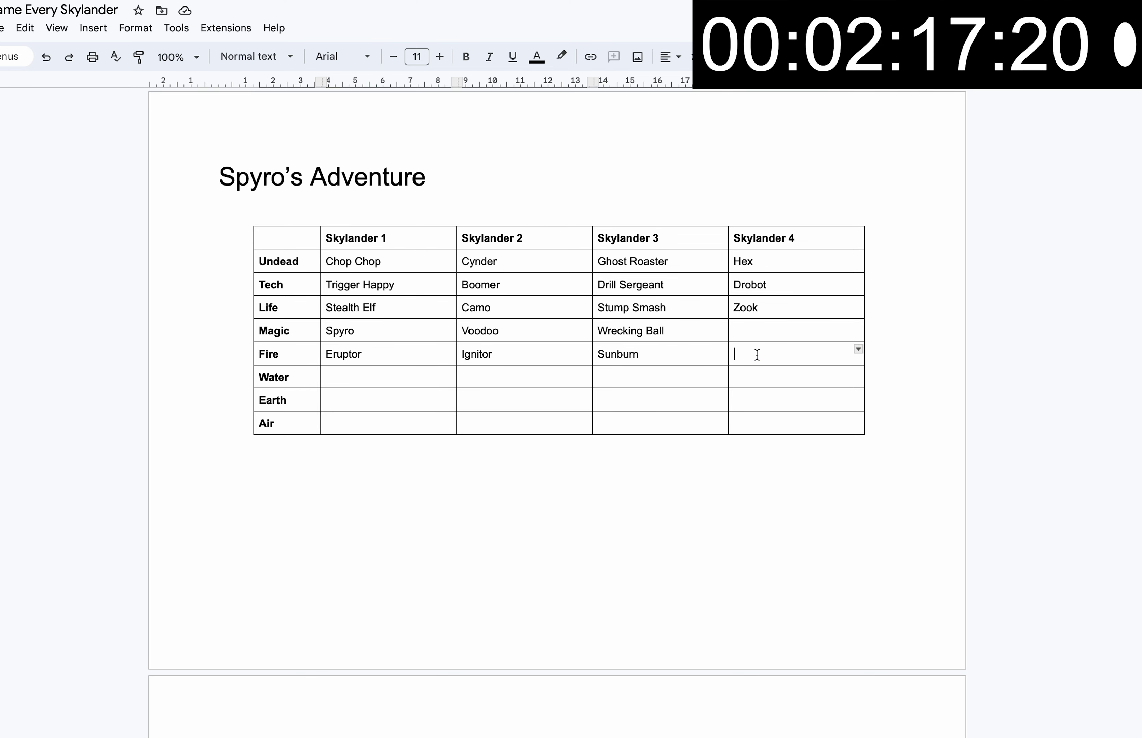
pyautogui.write('Flameslinger')
pyautogui.click(406, 379)
# - Complete the Water row with Chill, Zap, Slam Bam and Wham Shell
pyautogui.write('Chill')
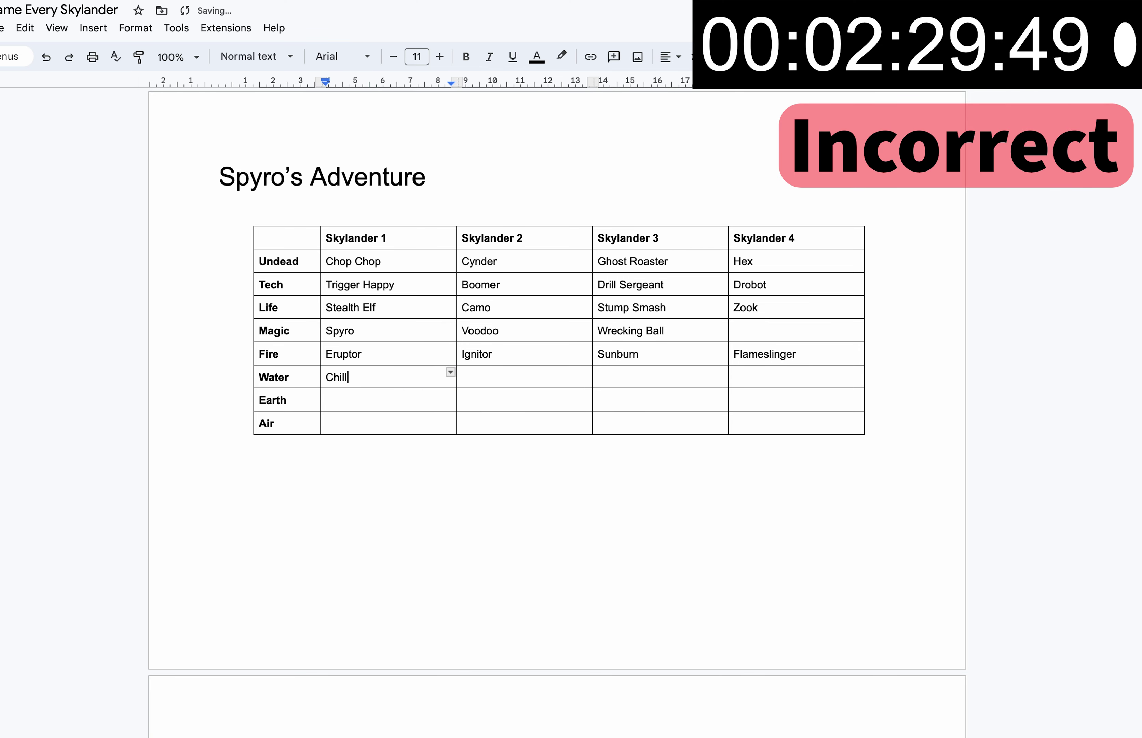
pyautogui.click(538, 373)
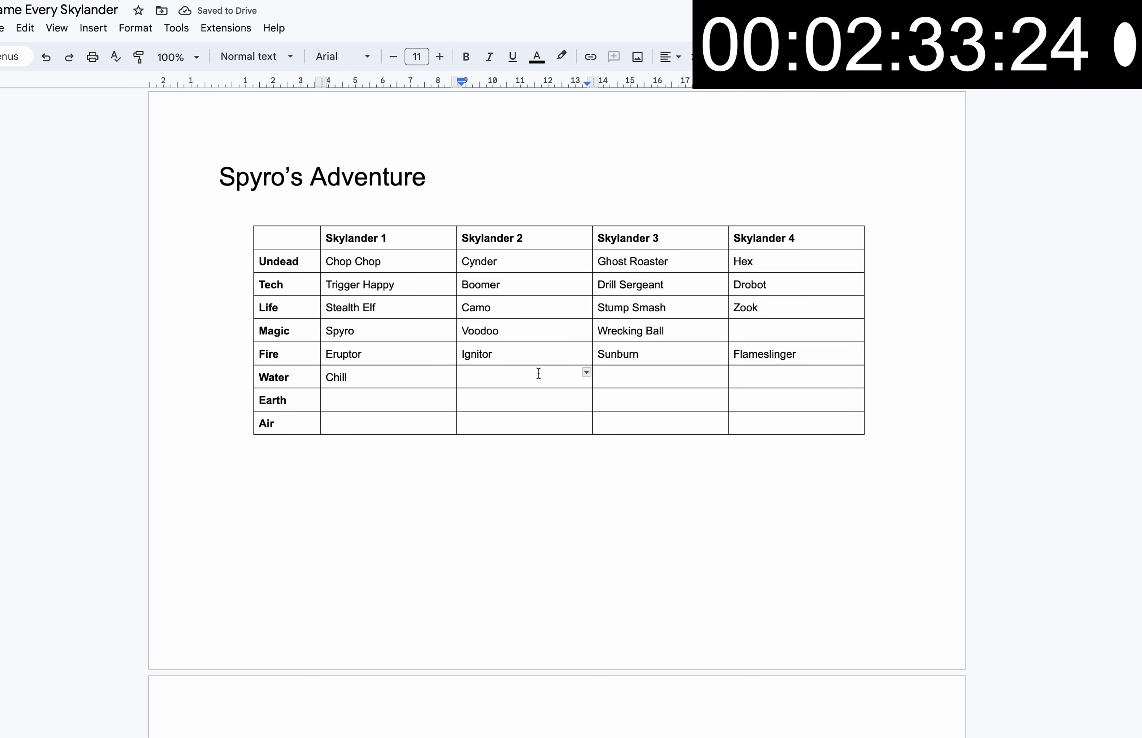
pyautogui.write('Zap')
pyautogui.press('Tab')
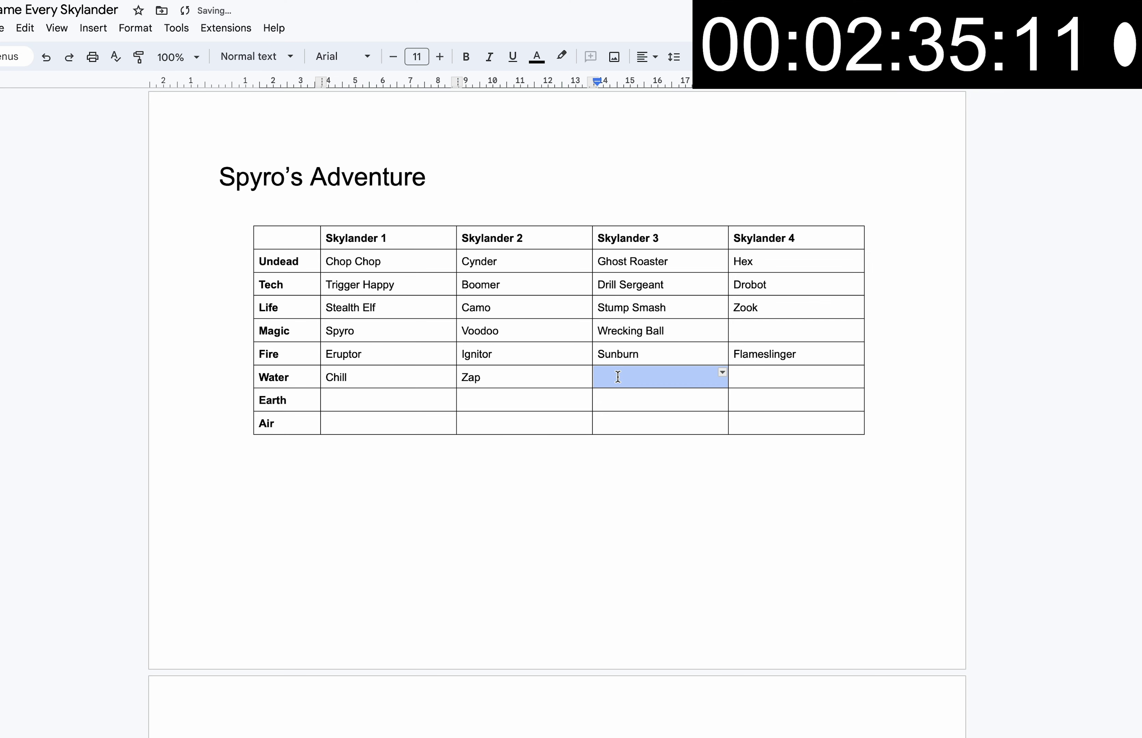
pyautogui.write('Slam a')
pyautogui.press('BackSpace')
pyautogui.write('Bam')
pyautogui.press('Tab')
pyautogui.write('Wham Shell')
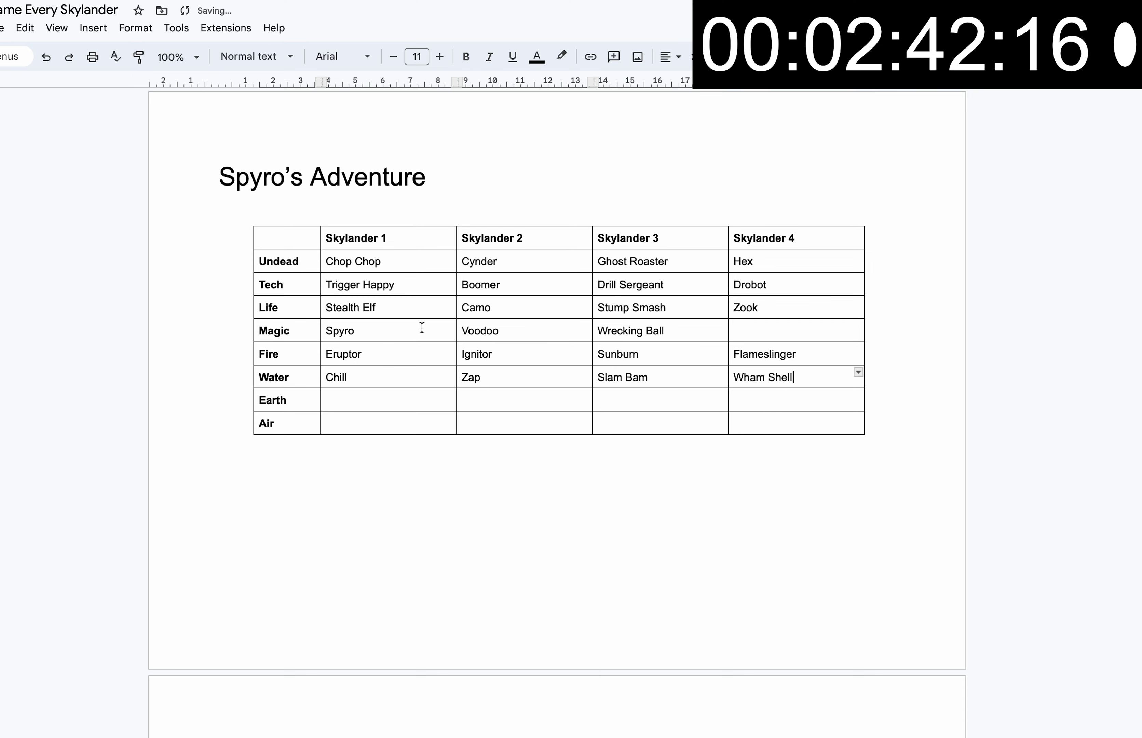
# - Check the Magic row entries and enter Terrafin as the first Earth Skylander
pyautogui.moveTo(421, 326); pyautogui.dragTo(736, 323)
pyautogui.click(738, 330)
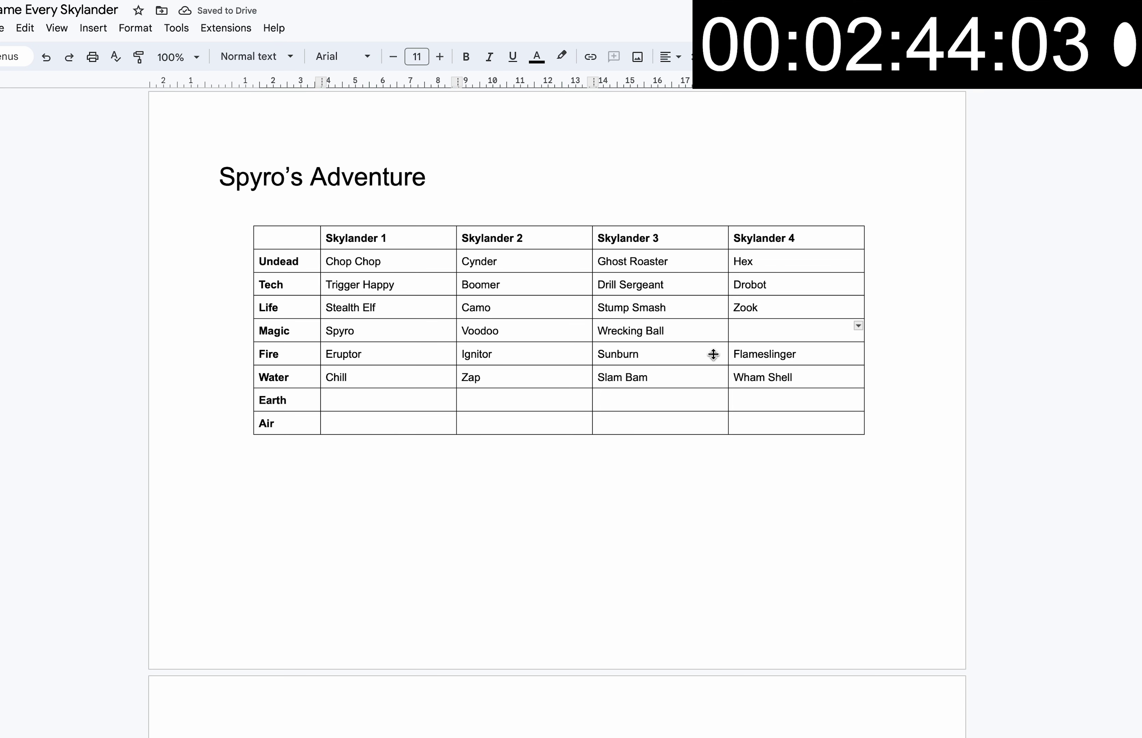
pyautogui.doubleClick(354, 333)
pyautogui.doubleClick(485, 327)
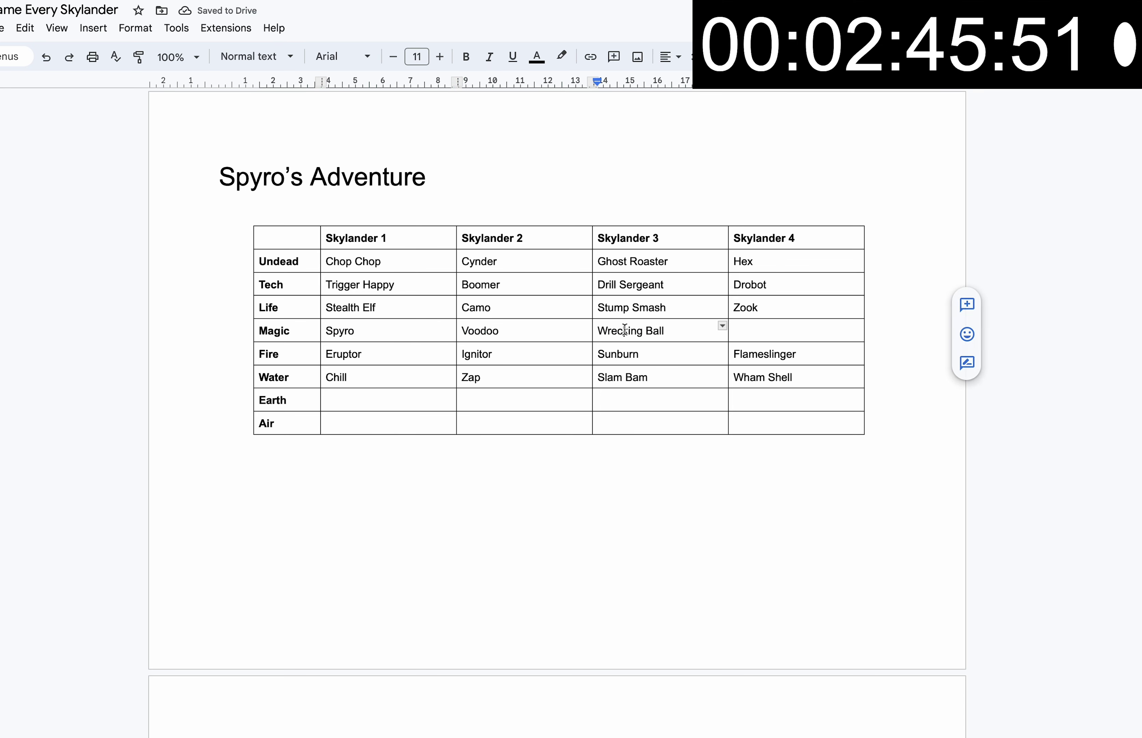
pyautogui.click(346, 399)
pyautogui.write('Terravin')
pyautogui.press('BackSpace')
pyautogui.press('BackSpace')
pyautogui.press('BackSpace')
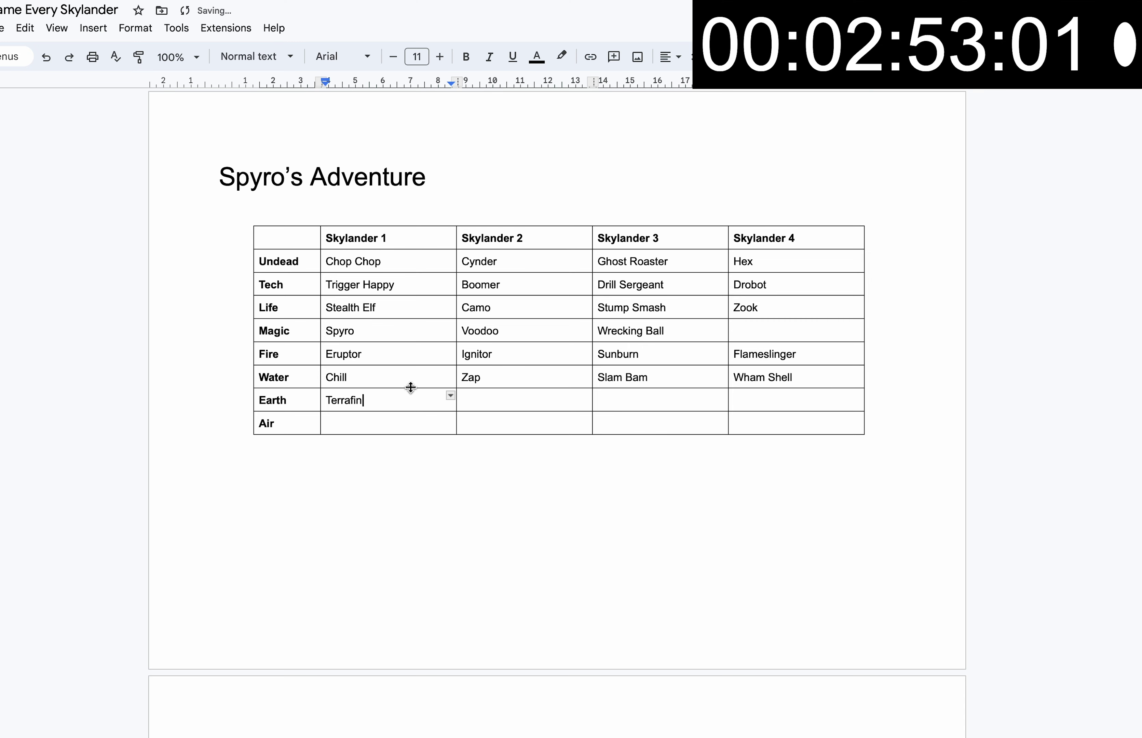
# - Enter Dino Ramg and Prism Break in the Earth row, deleting the mistaken Flashwing entry
pyautogui.doubleClick(485, 396)
pyautogui.click(503, 401)
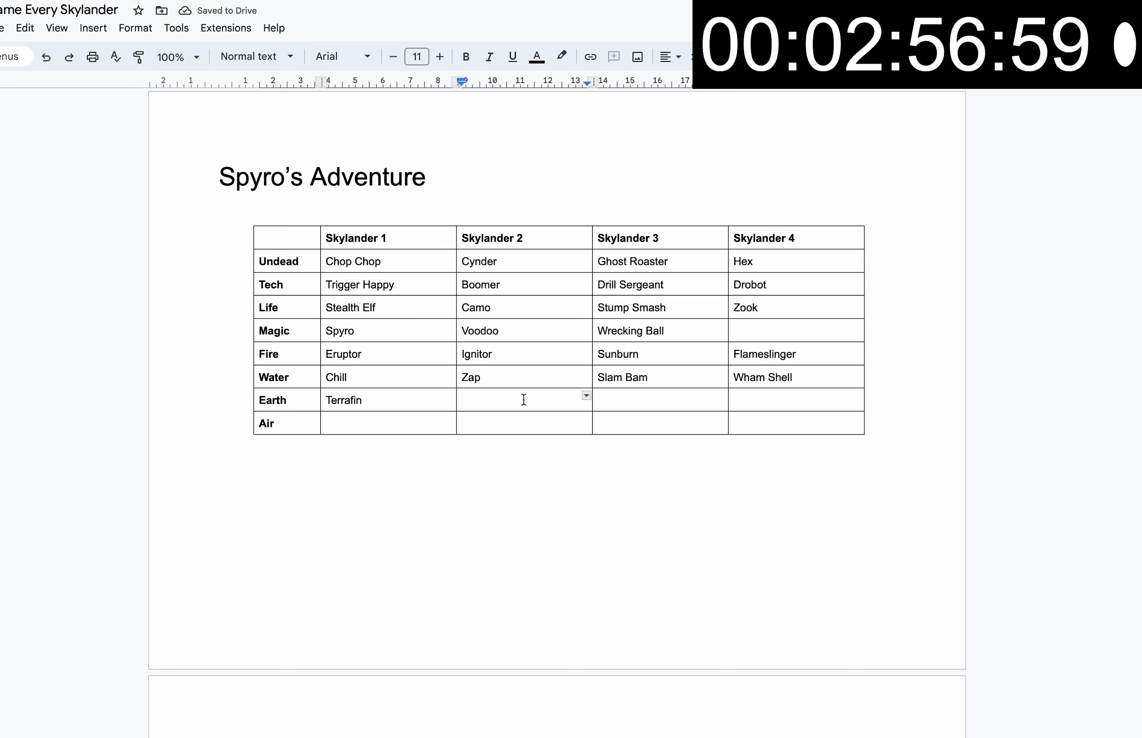
pyautogui.write('Dino R')
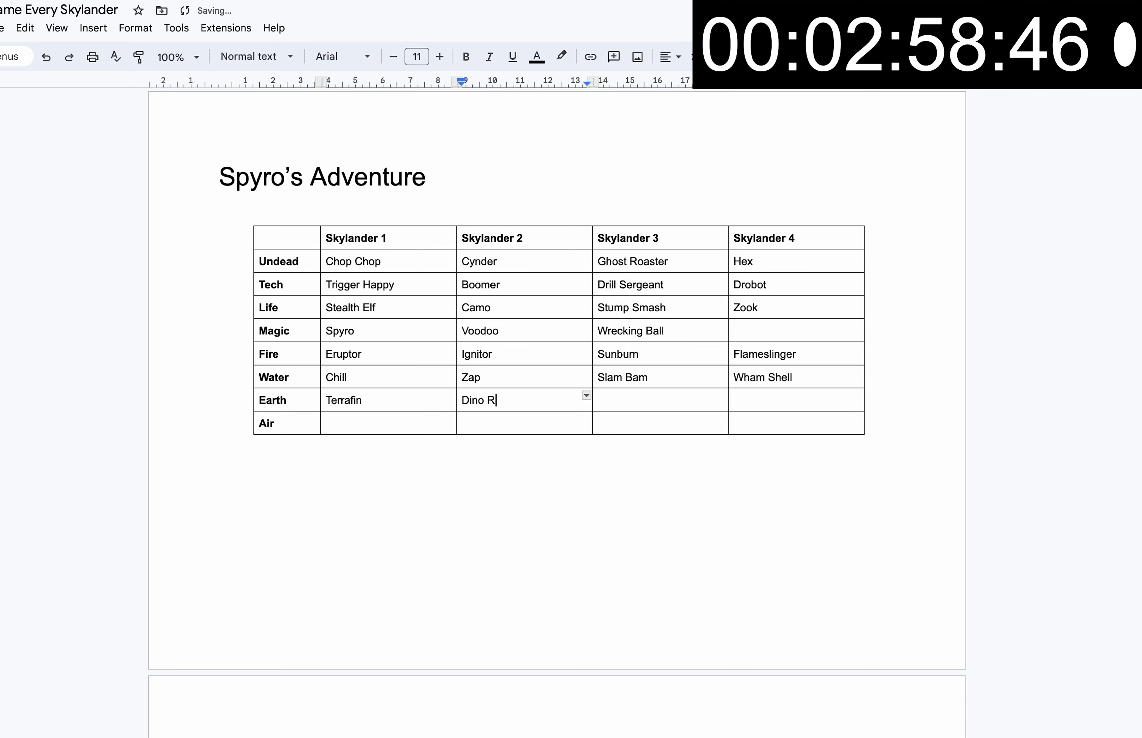
pyautogui.write('amg')
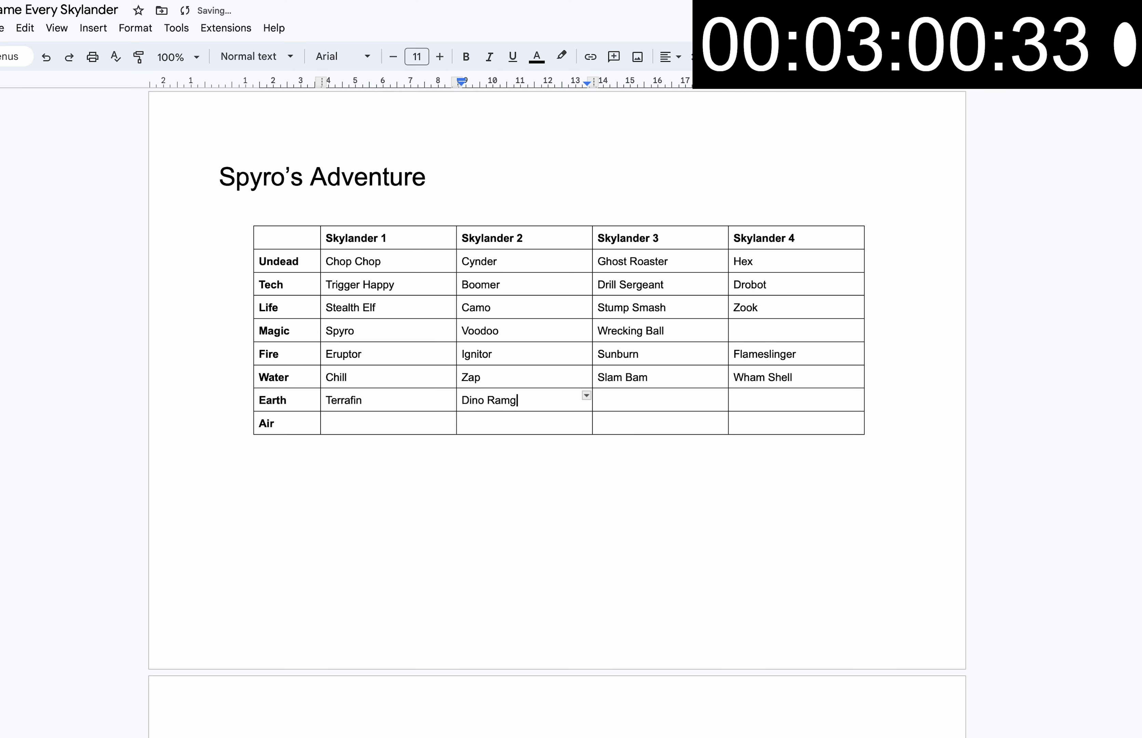
pyautogui.click(658, 395)
pyautogui.write('Prism Brek')
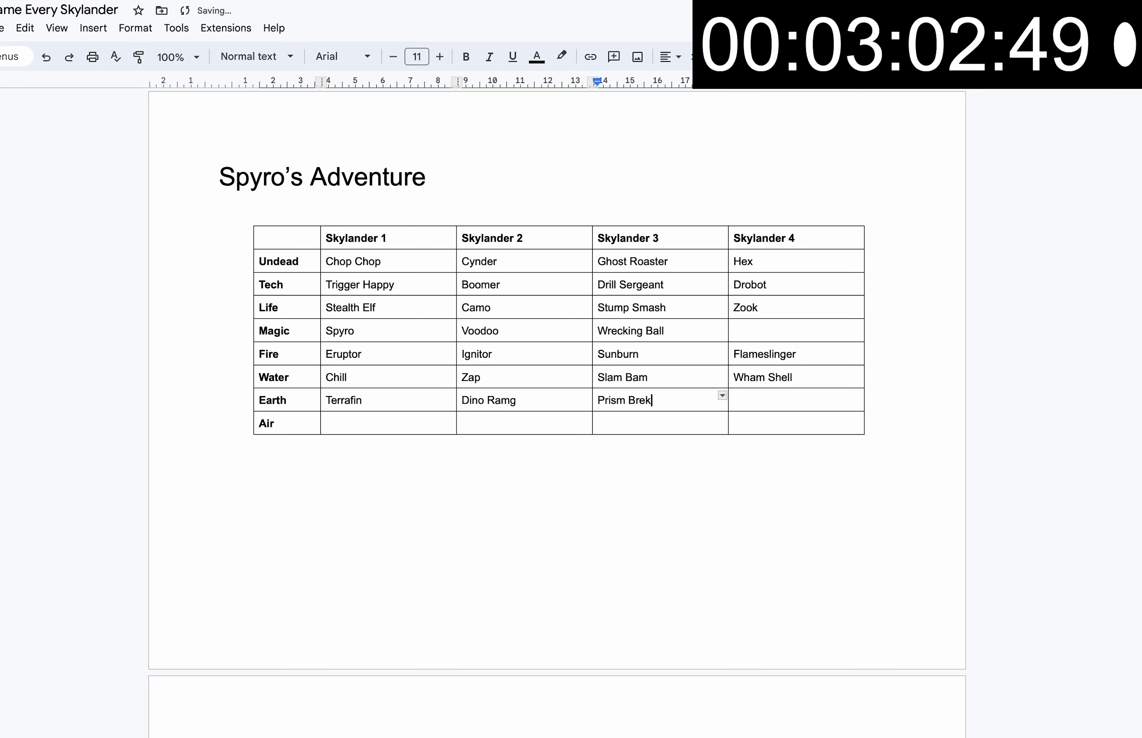
pyautogui.press('BackSpace')
pyautogui.write('ak')
pyautogui.press('Tab')
pyautogui.write('Flashwing')
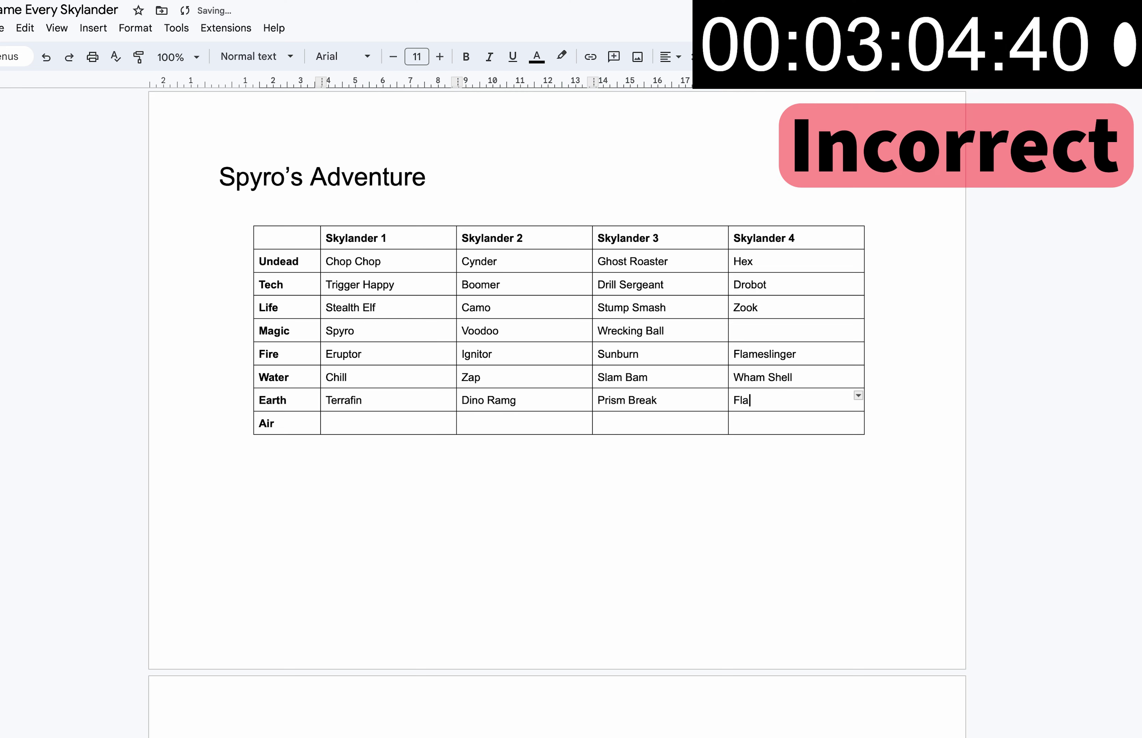
pyautogui.doubleClick(788, 401)
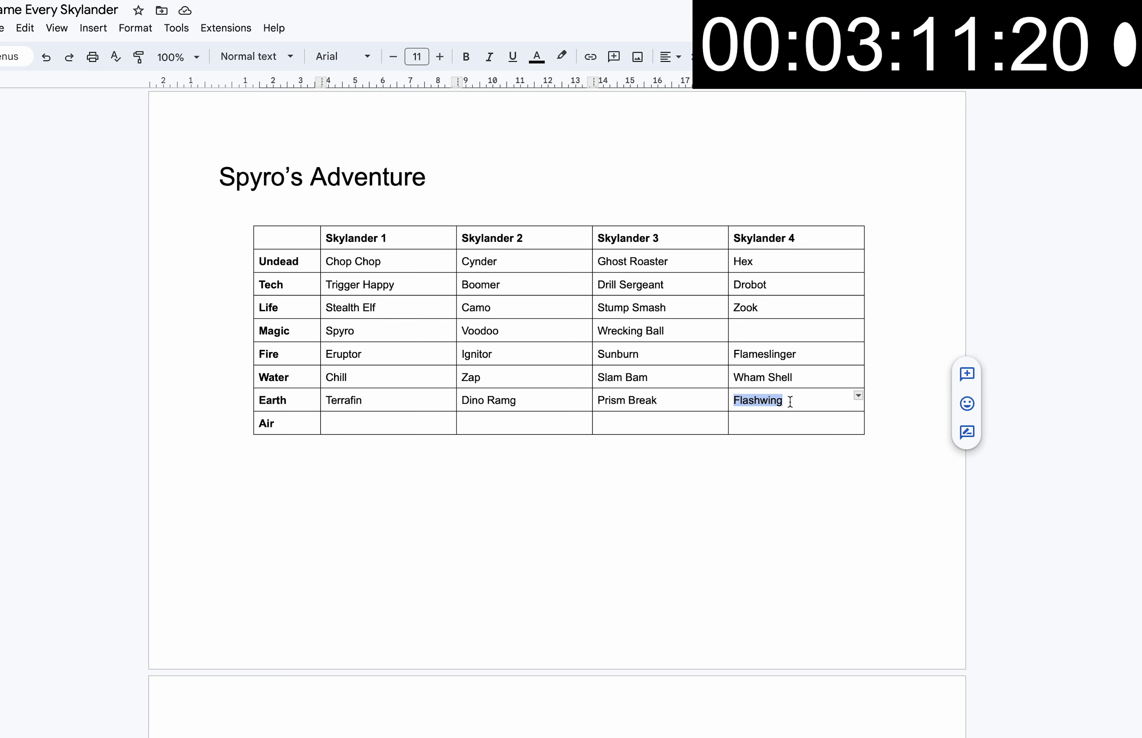
pyautogui.press('BackSpace')
# - Fill the Air row with Whirlwind, Lightning Bolt and Sonic Boom
pyautogui.click(389, 427)
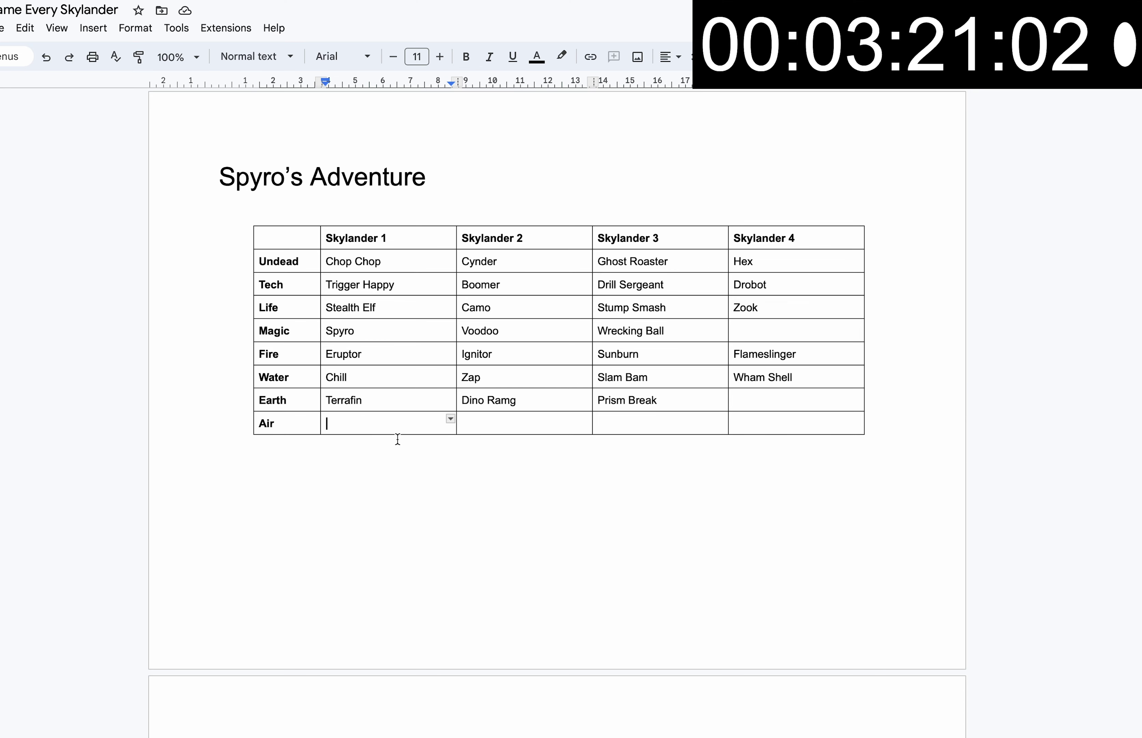
pyautogui.write('Whirlwind')
pyautogui.press('BackSpace')
pyautogui.press('BackSpace')
pyautogui.press('BackSpace')
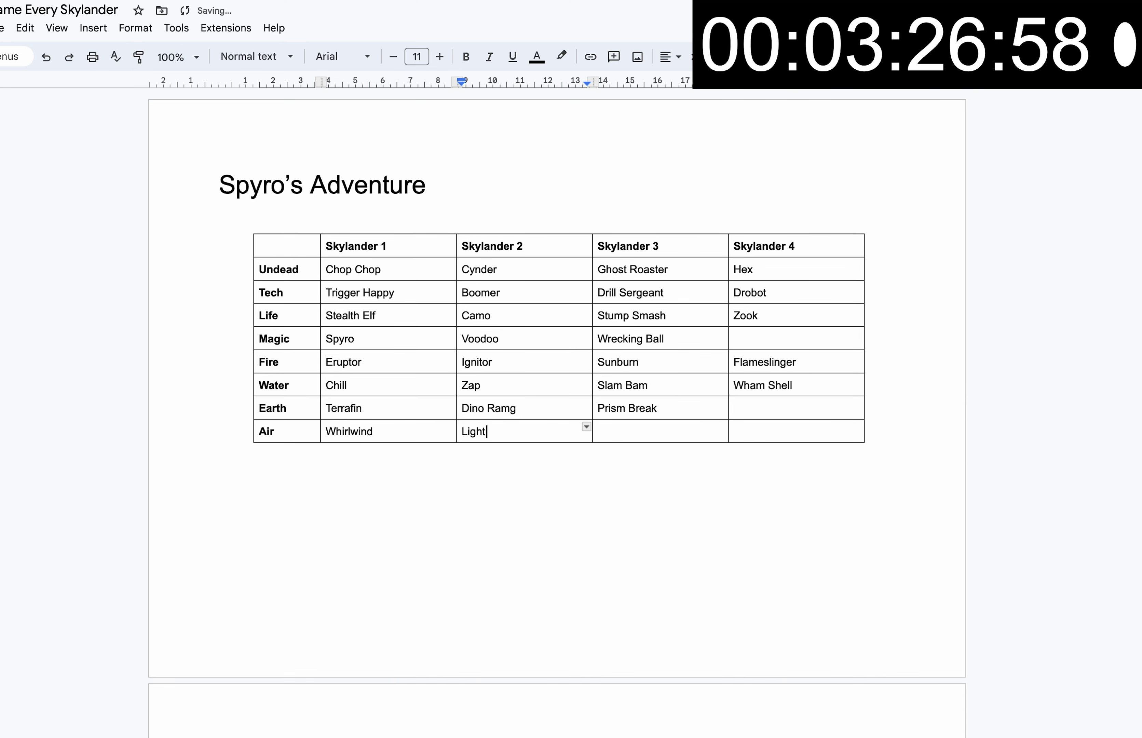
pyautogui.write('ning Bolt')
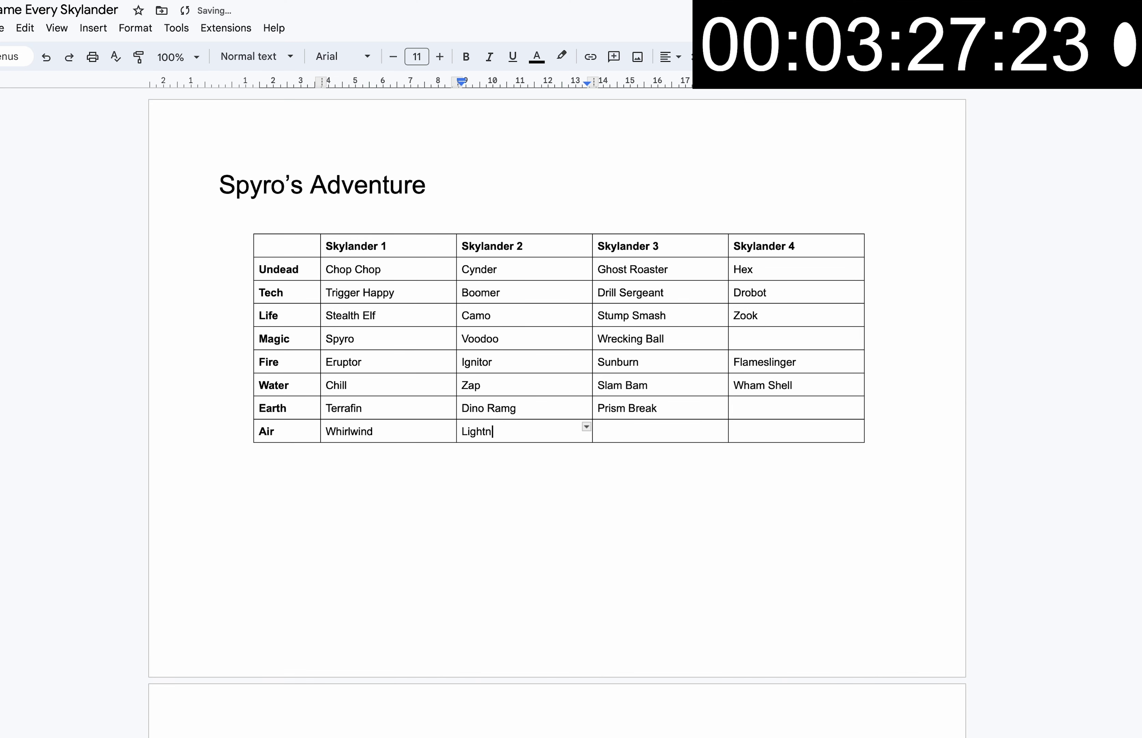
pyautogui.click(630, 434)
pyautogui.write('Sonic Boom')
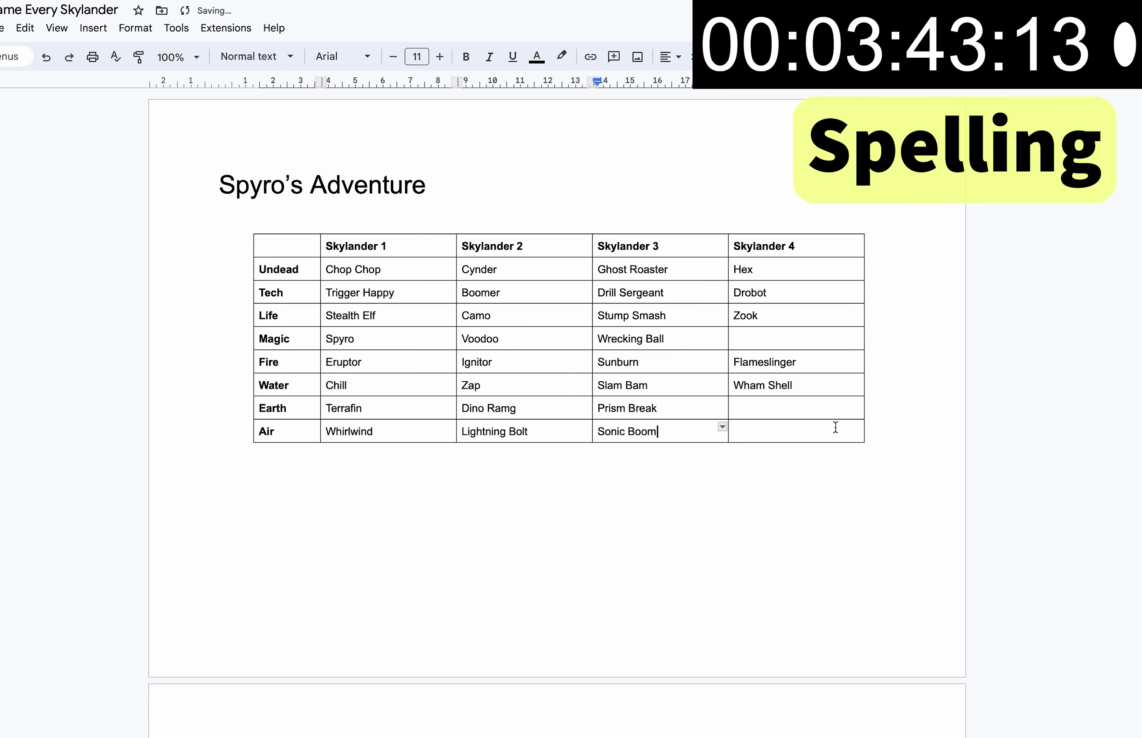
pyautogui.doubleClick(833, 425)
pyautogui.moveTo(632, 432); pyautogui.dragTo(610, 435)
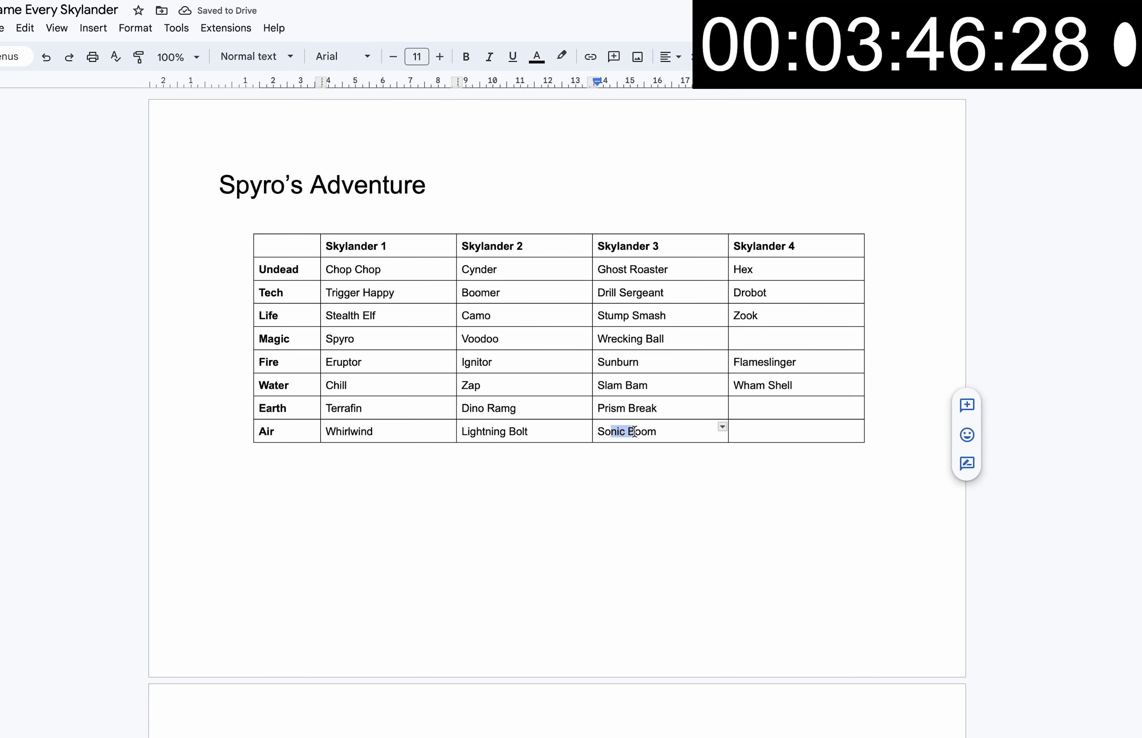
pyautogui.click(741, 425)
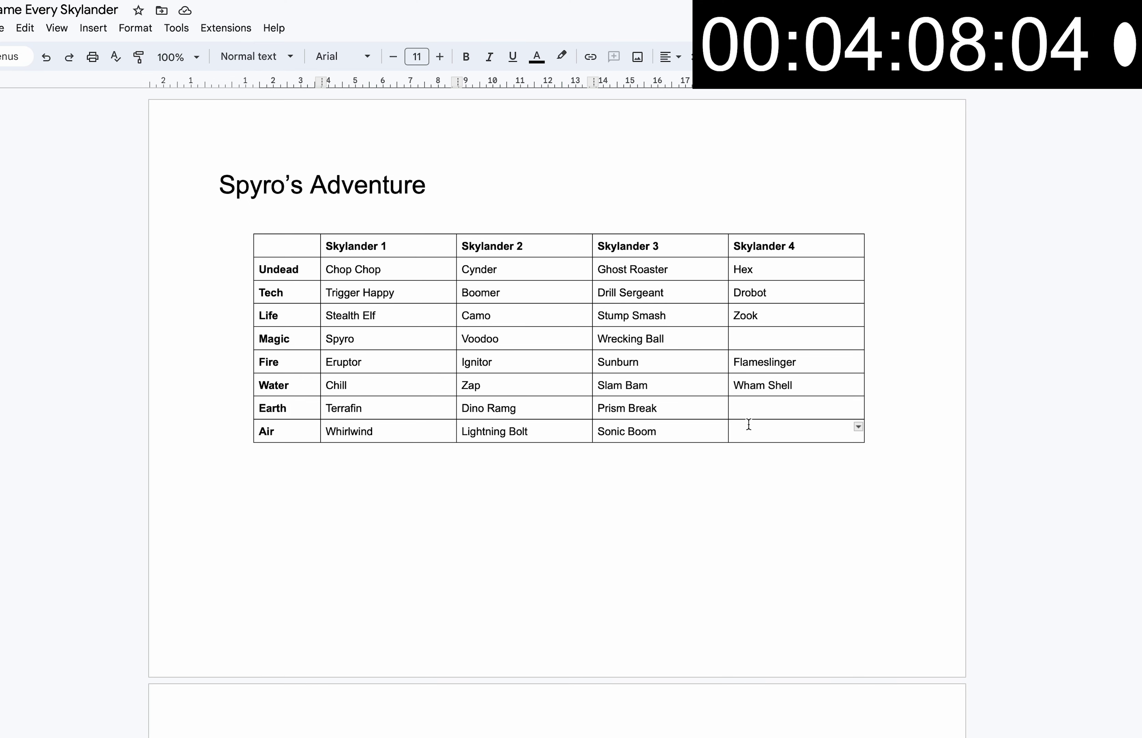
# - Enter Eye Brawl, Bouncer, Tree Rex and Ninjini for the Undead, Tech, Life and Magic Giants
pyautogui.scroll(-7, 739, 432)
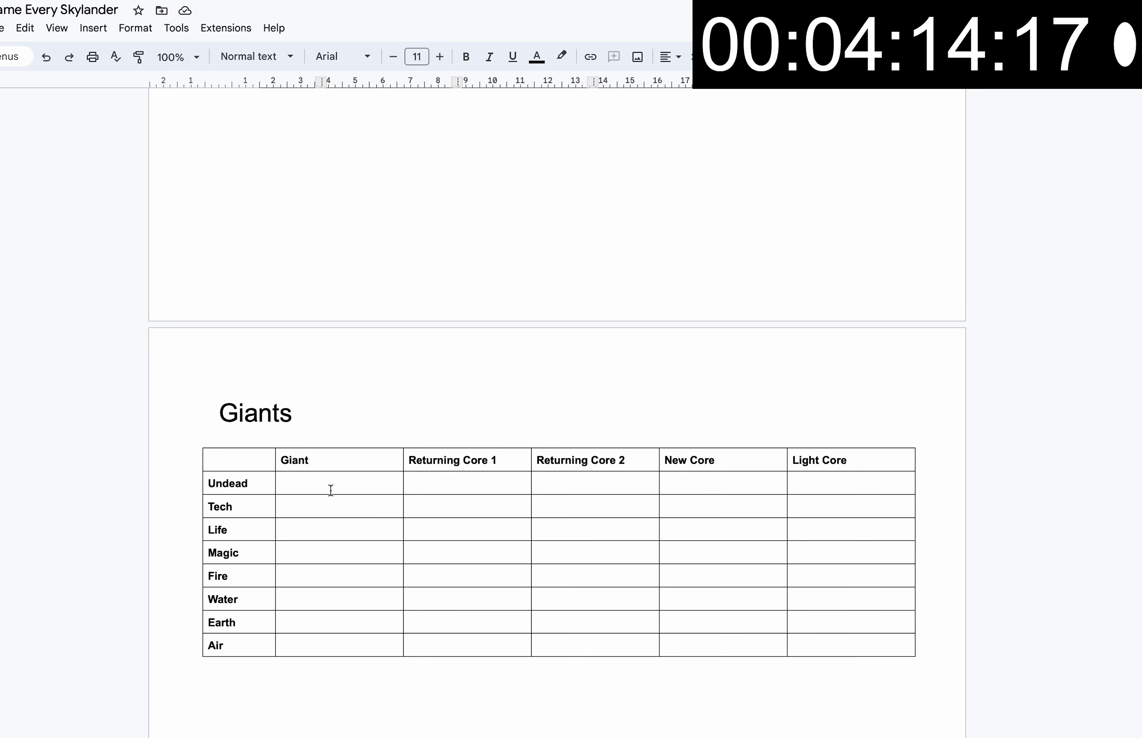
pyautogui.click(336, 487)
pyautogui.write('Eye Brawl')
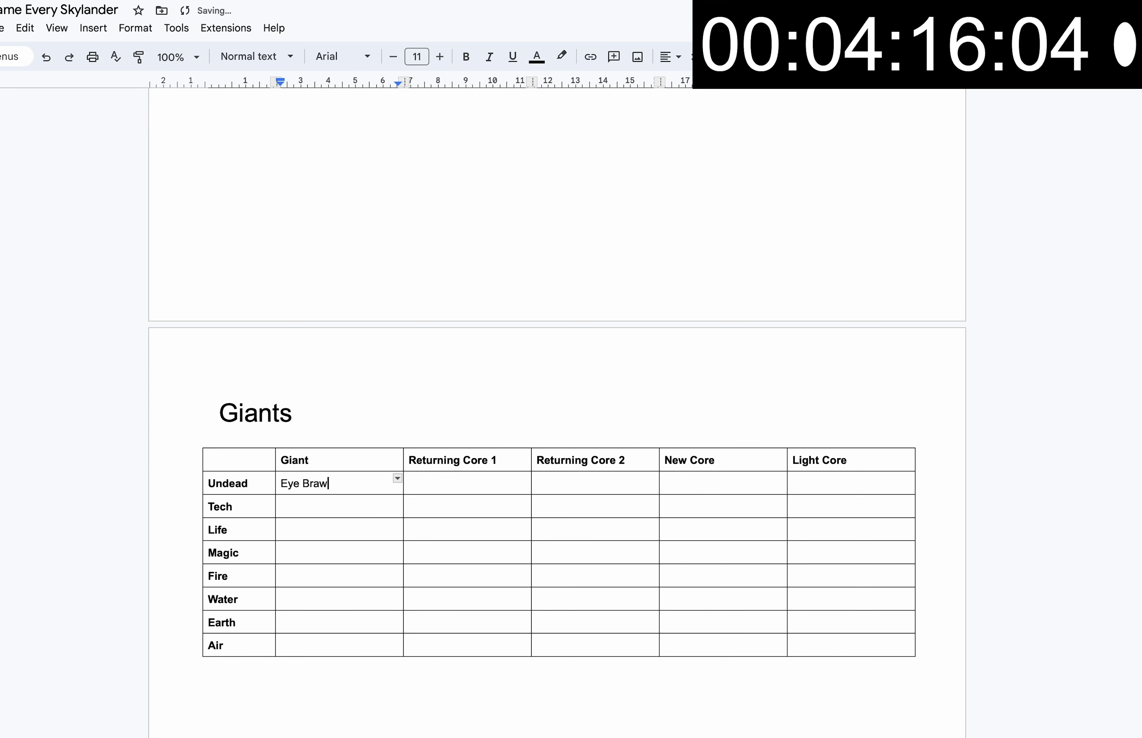
pyautogui.click(296, 517)
pyautogui.write('Bouncer')
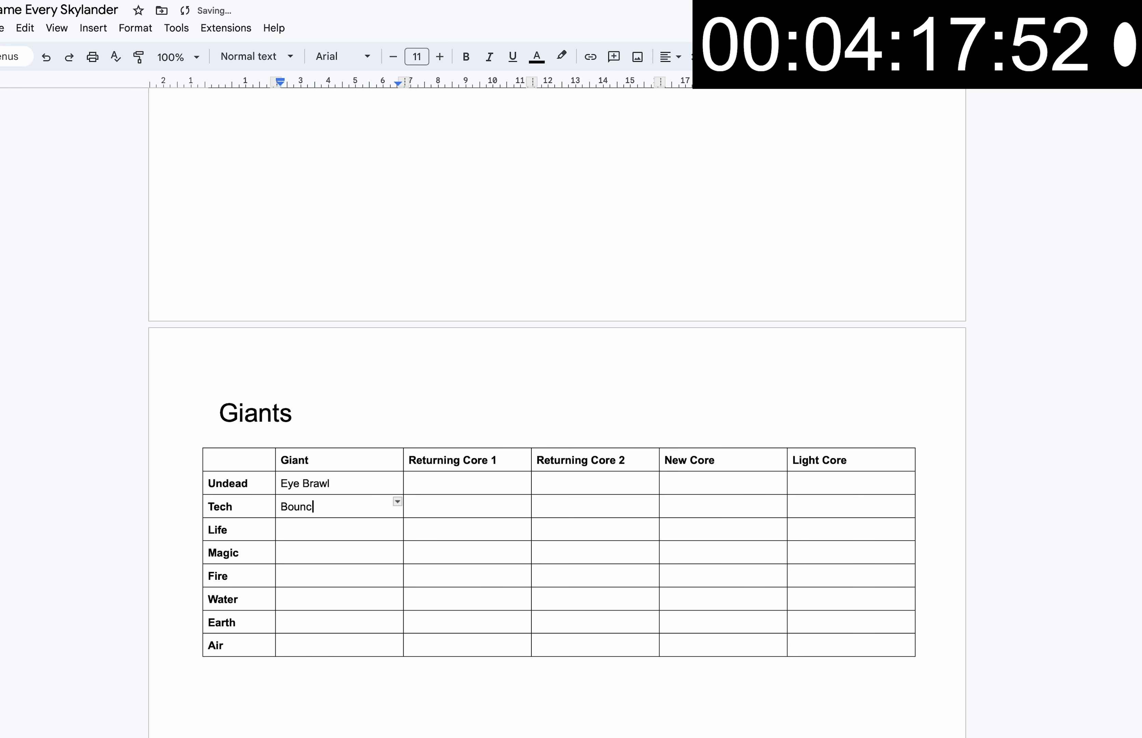
pyautogui.click(303, 529)
pyautogui.write('Tree Rex')
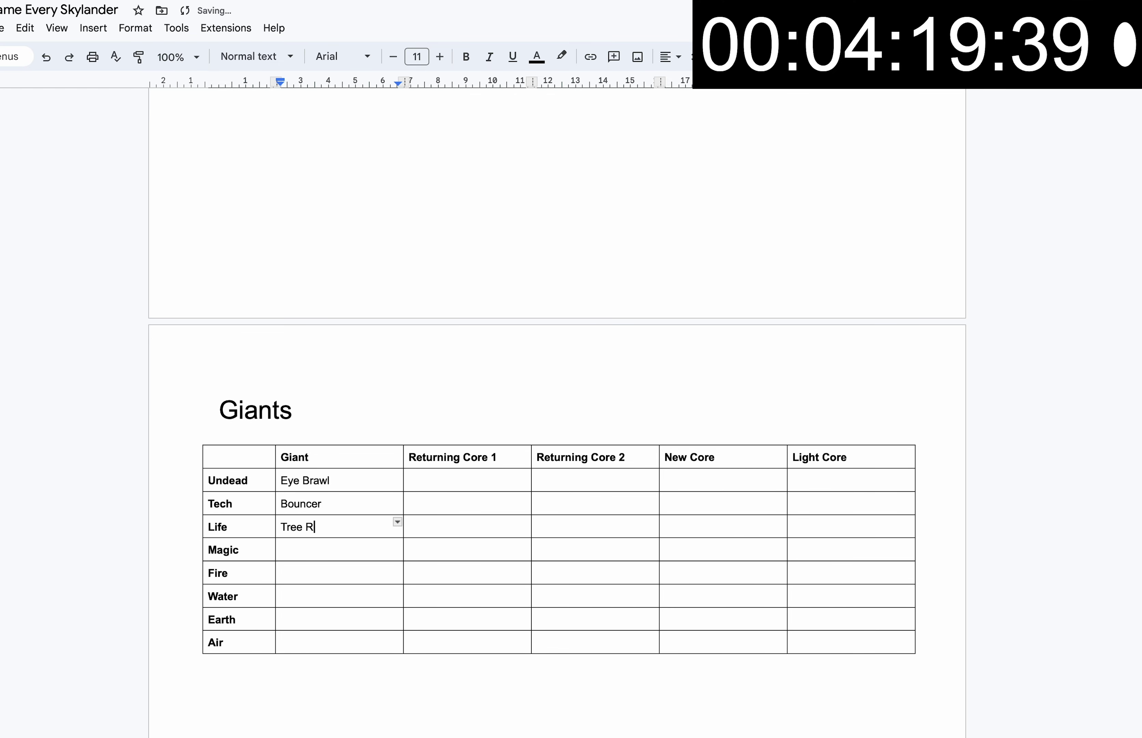
pyautogui.click(311, 552)
pyautogui.write('Ninj')
pyautogui.write('inin')
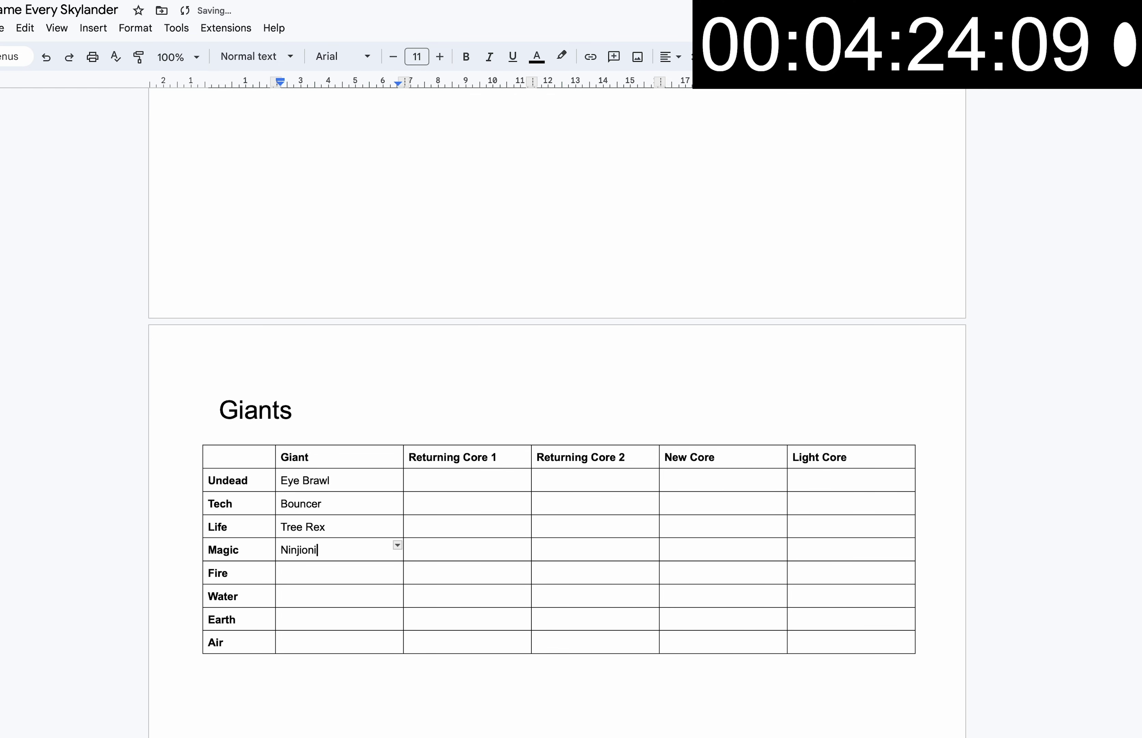
pyautogui.press('BackSpace')
pyautogui.press('BackSpace')
pyautogui.press('BackSpace')
pyautogui.write('ni')
# - Enter Hot Head, Thumpback and Crusher for the Fire, Water and Earth Giants
pyautogui.moveTo(288, 573); pyautogui.dragTo(295, 583)
pyautogui.scroll(-1, 296, 592)
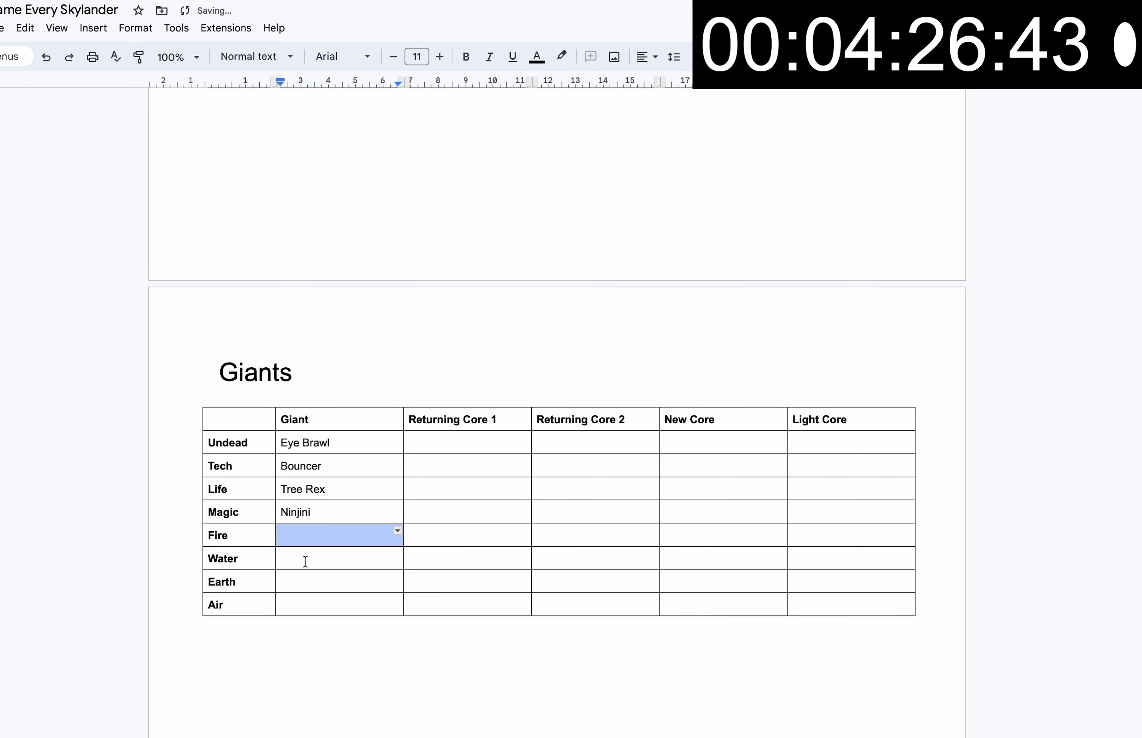
pyautogui.write('Hot Head')
pyautogui.click(340, 564)
pyautogui.scroll(-1, 374, 534)
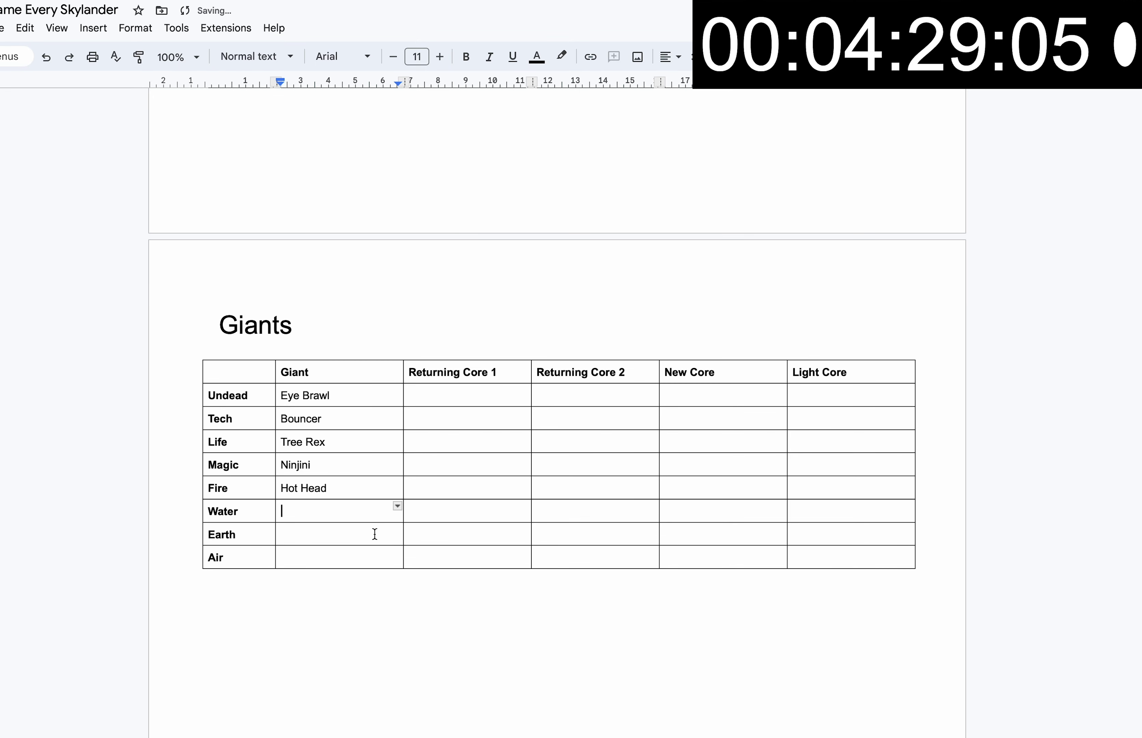
pyautogui.write('T')
pyautogui.press('BackSpace')
pyautogui.write('Thumpback')
pyautogui.scroll(-1, 311, 487)
pyautogui.click(311, 487)
pyautogui.write('Crusher')
pyautogui.scroll(1, 313, 566)
pyautogui.click(313, 566)
# - Fill the Giants Undead row with Cynder, Hex, Freight Rider and Hex
pyautogui.write('Swarm')
pyautogui.doubleClick(459, 411)
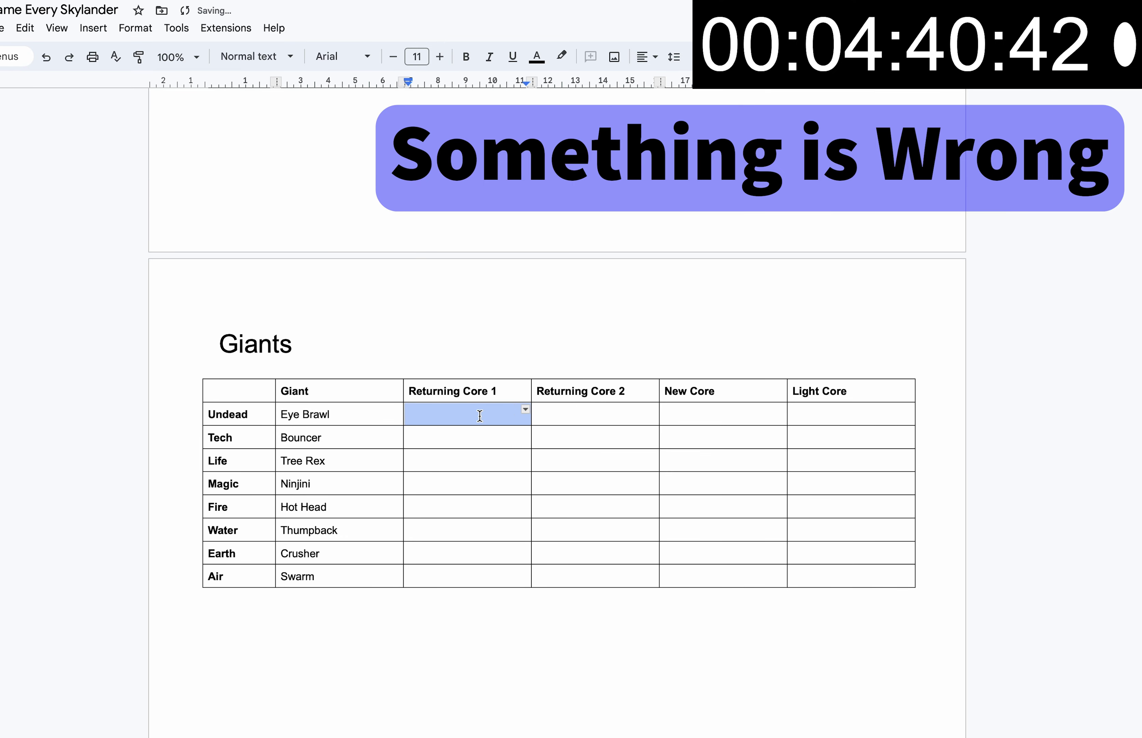
pyautogui.write('Cynder')
pyautogui.doubleClick(589, 408)
pyautogui.write('Ch')
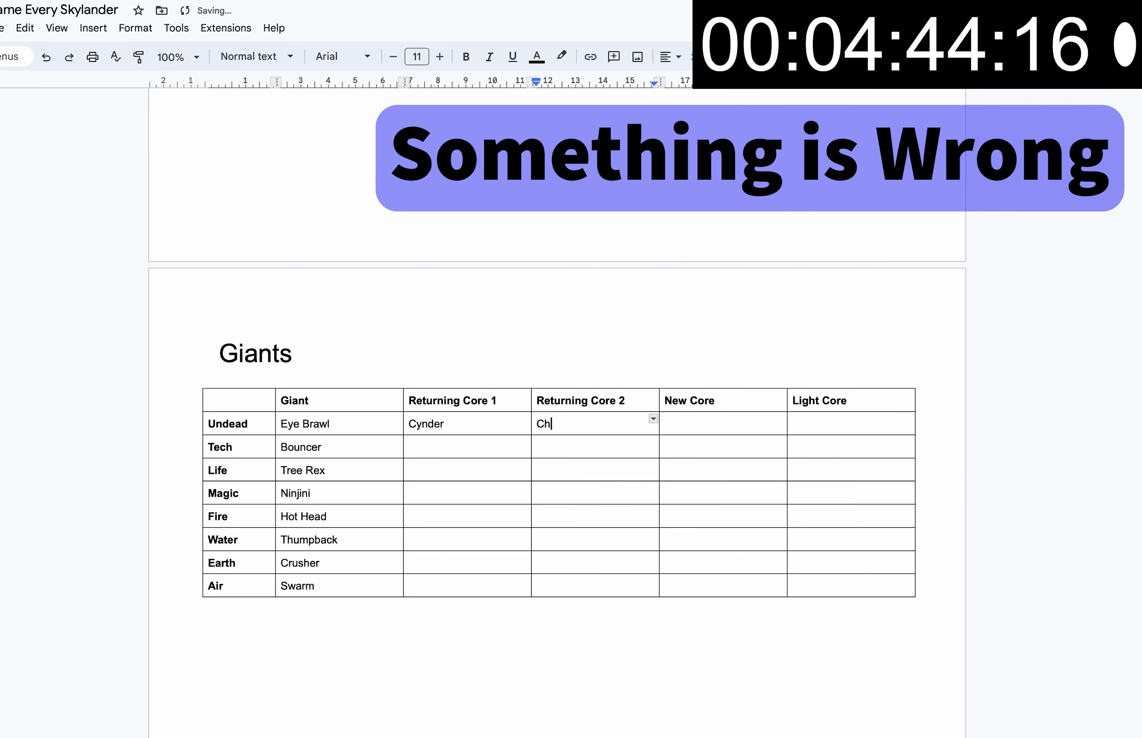
# - Fill the Giants Tech row with Drill Sergeant from Spyro's Adventure, Sprocket and Drobot
pyautogui.scroll(9, 592, 458)
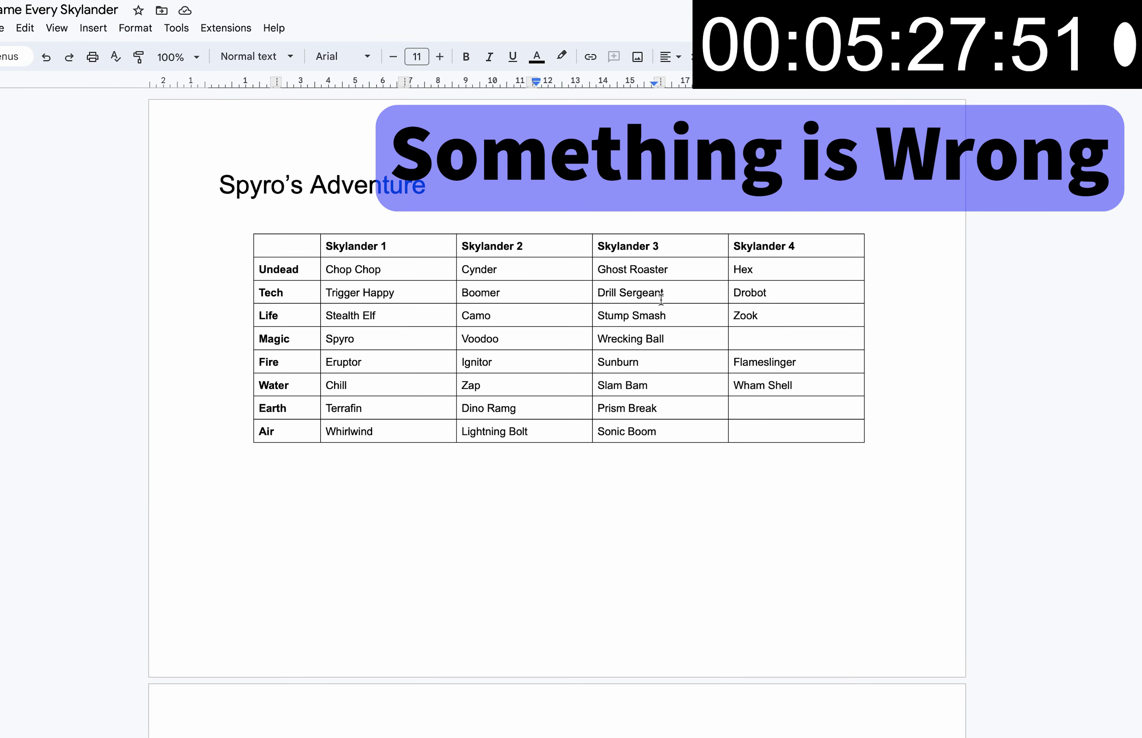
pyautogui.write('Drobot')
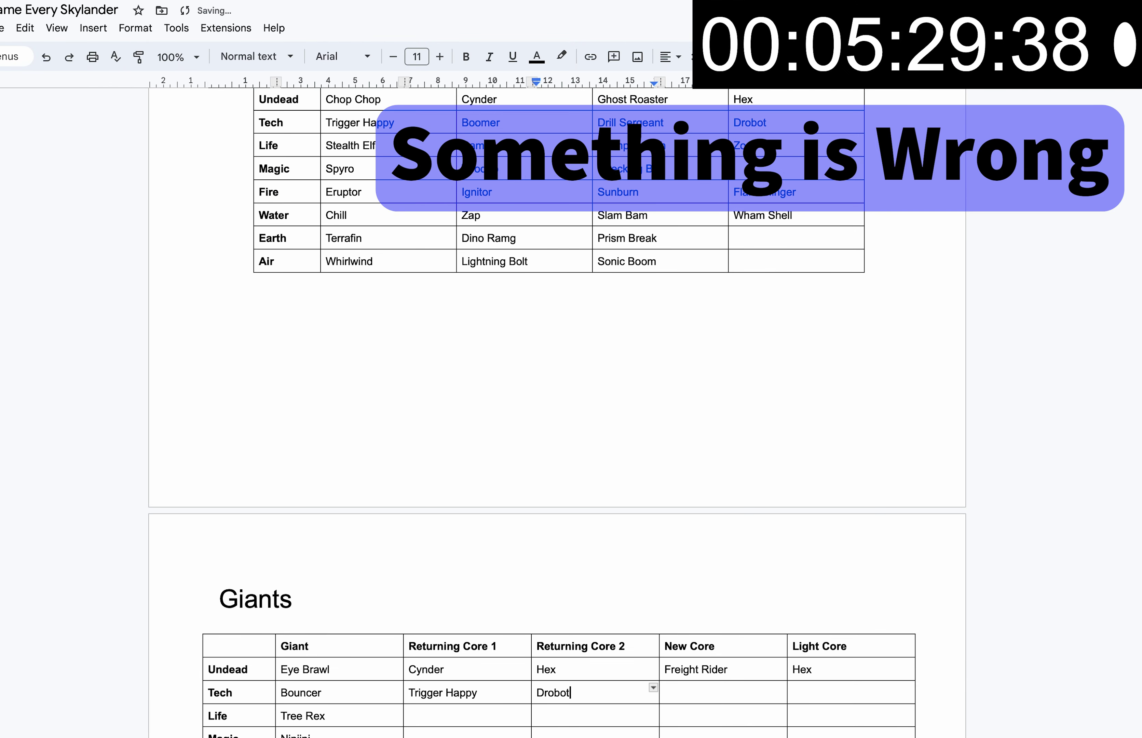
pyautogui.scroll(3, 559, 336)
pyautogui.tripleClick(633, 253)
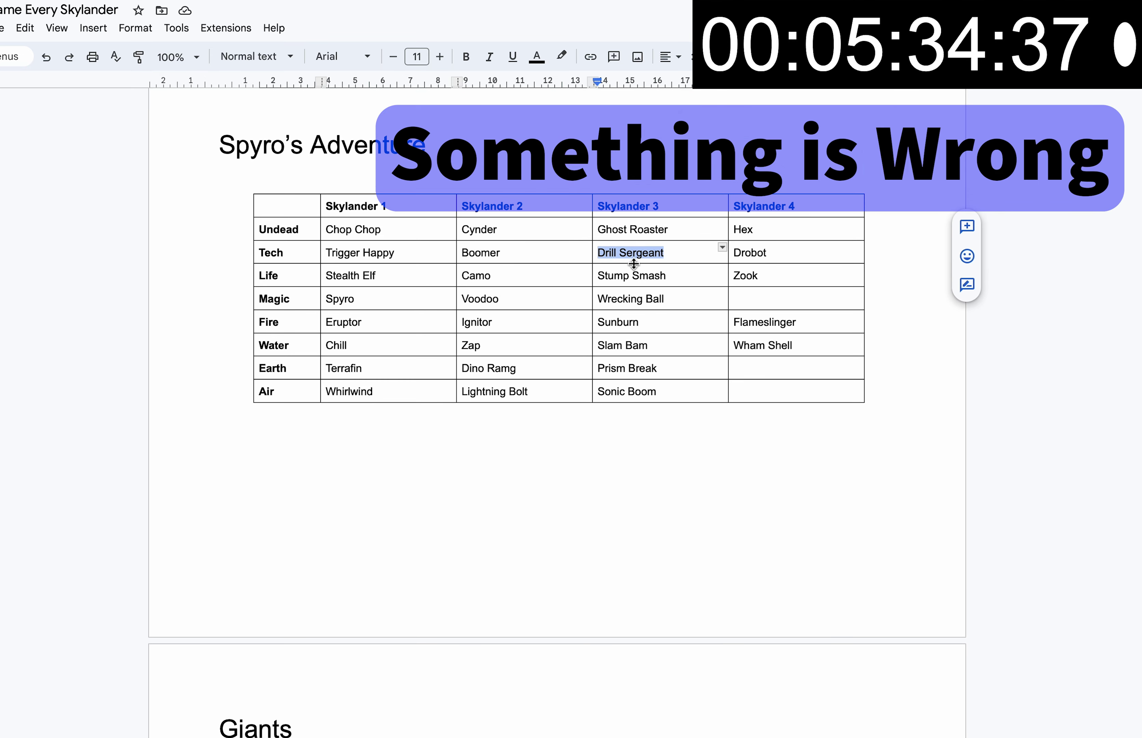
pyautogui.scroll(-3, 634, 263)
pyautogui.click(736, 682)
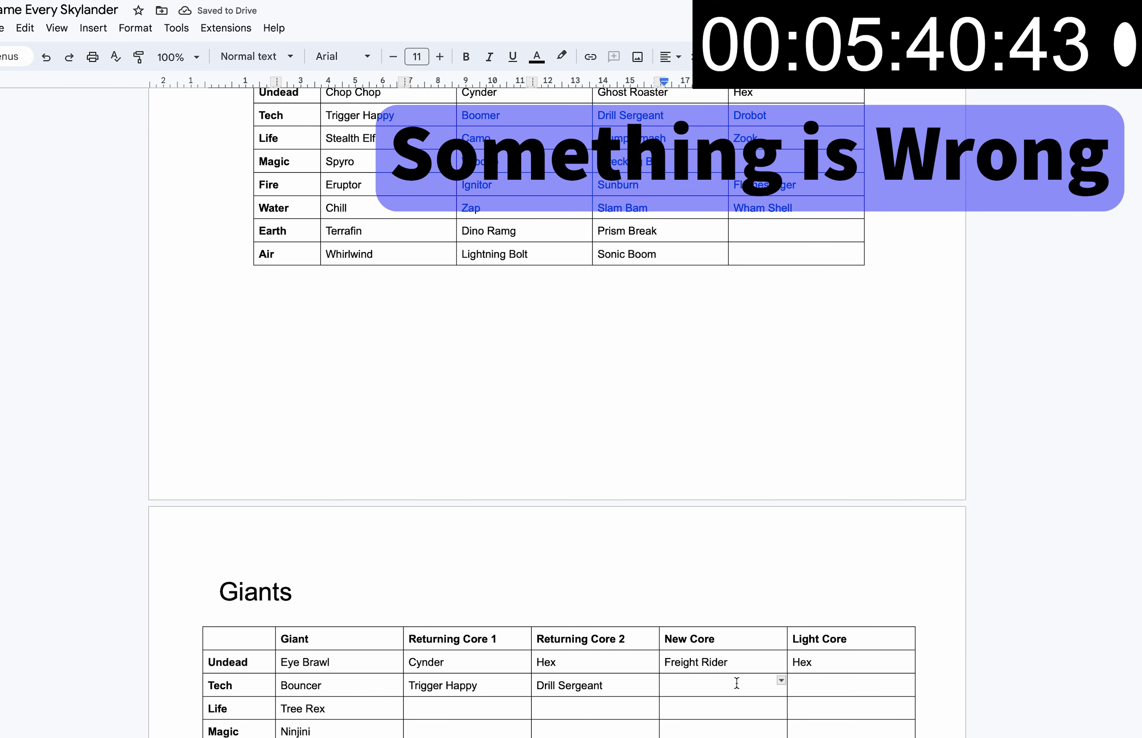
pyautogui.write('Sprocket')
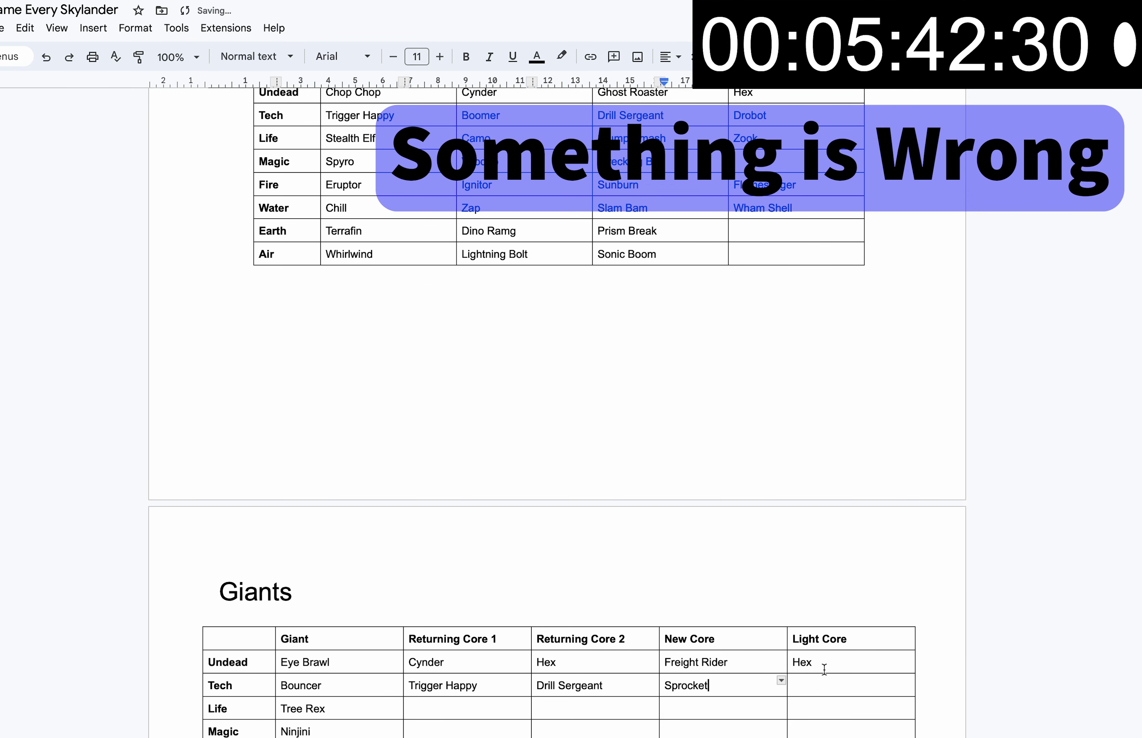
pyautogui.click(798, 692)
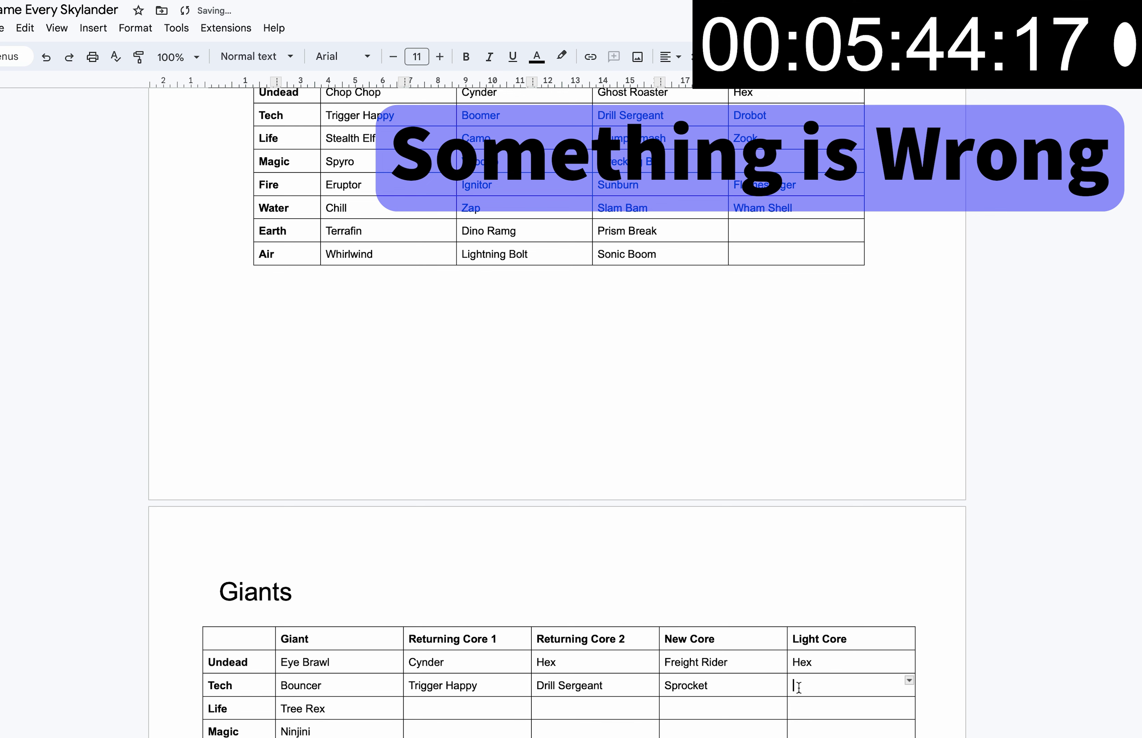
pyautogui.write('Drobot')
pyautogui.tripleClick(593, 683)
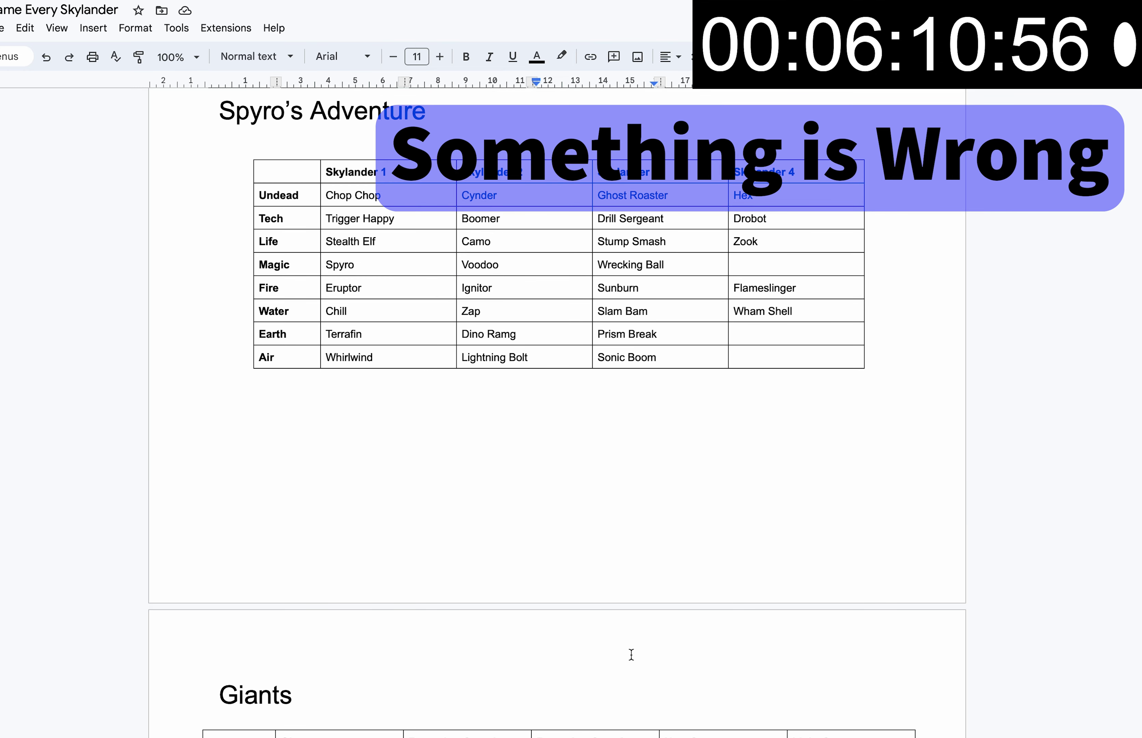
# - Insert a new column right of Returning Core 2 in the Giants table
pyautogui.scroll(-2, 546, 522)
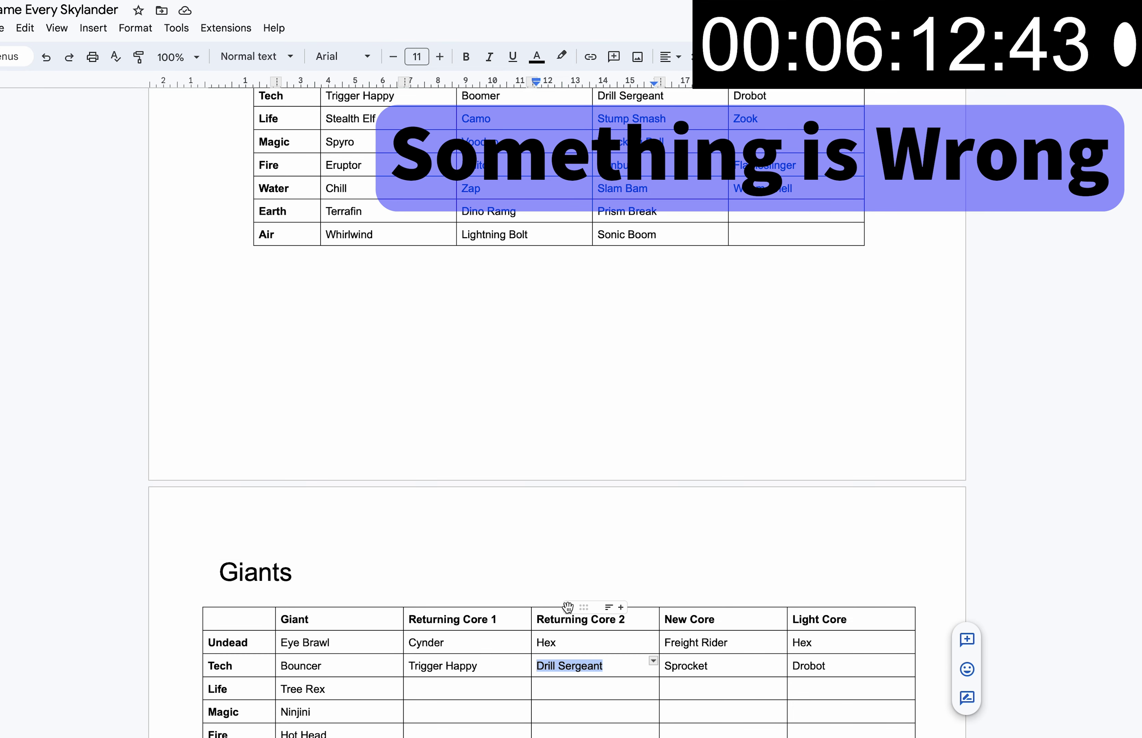
pyautogui.scroll(-3, 623, 552)
pyautogui.click(630, 534)
pyautogui.rightClick(631, 538)
pyautogui.click(707, 386)
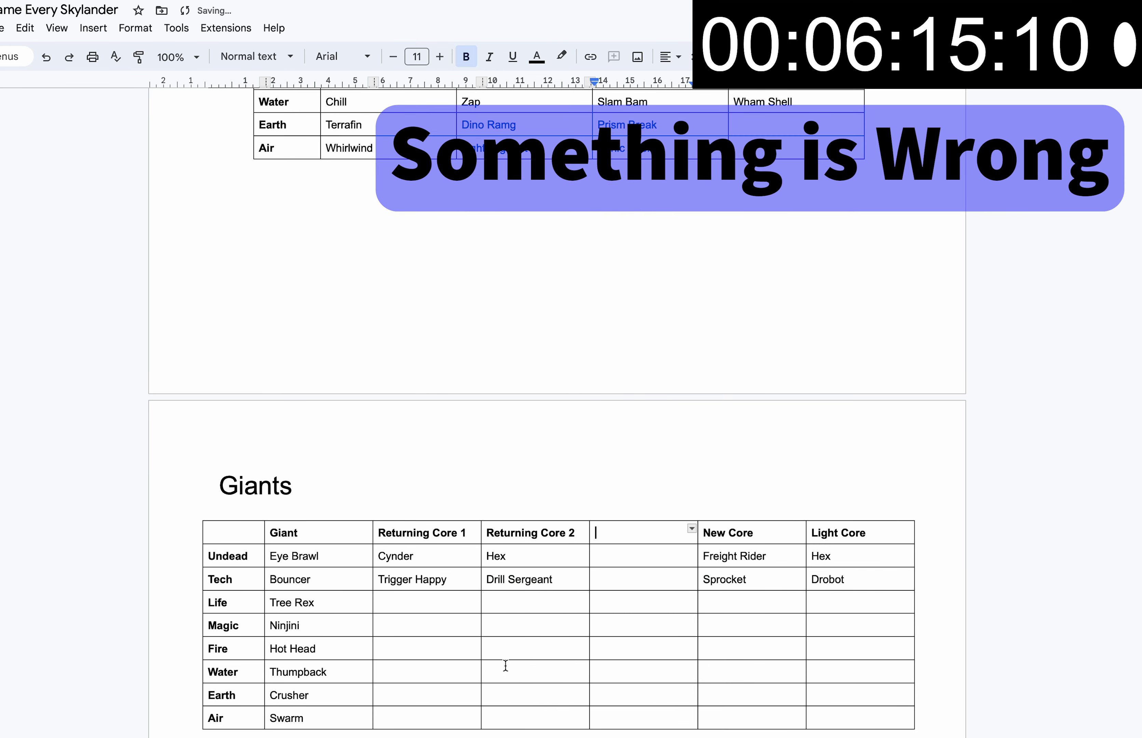
# - Head the new column Returning Core 3, with Chop Chop under Undead and Drovo under Tech
pyautogui.scroll(-2, 456, 599)
pyautogui.click(634, 442)
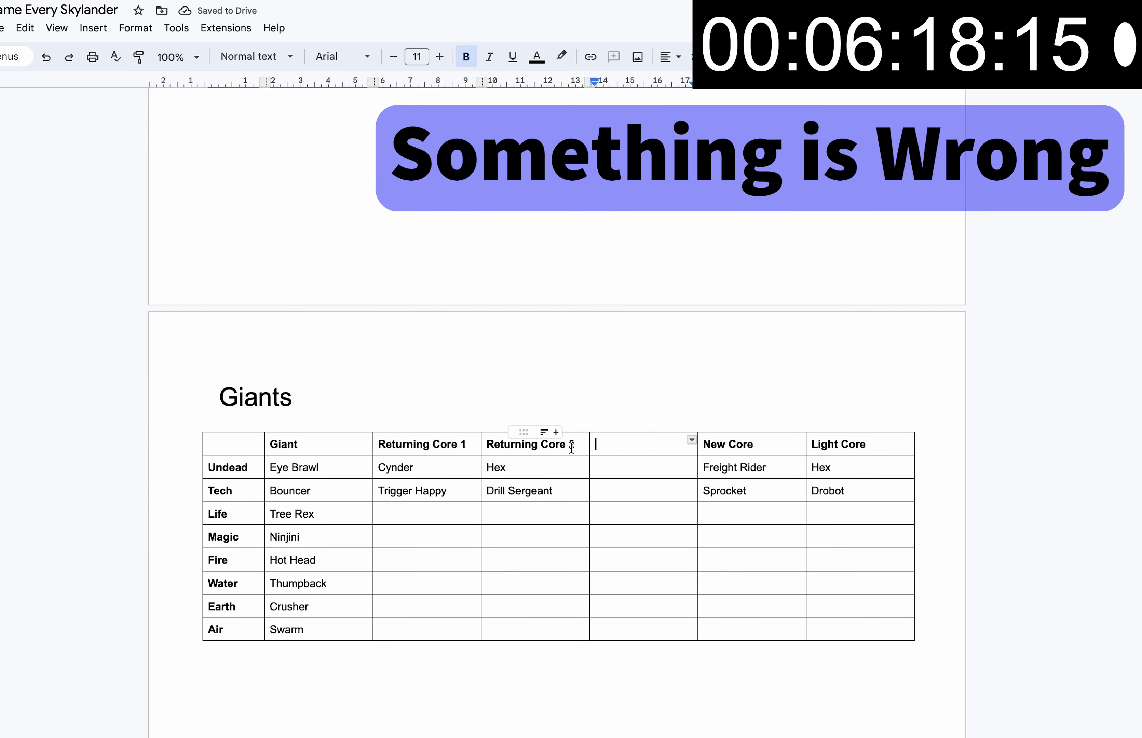
pyautogui.write('Returning Core 3')
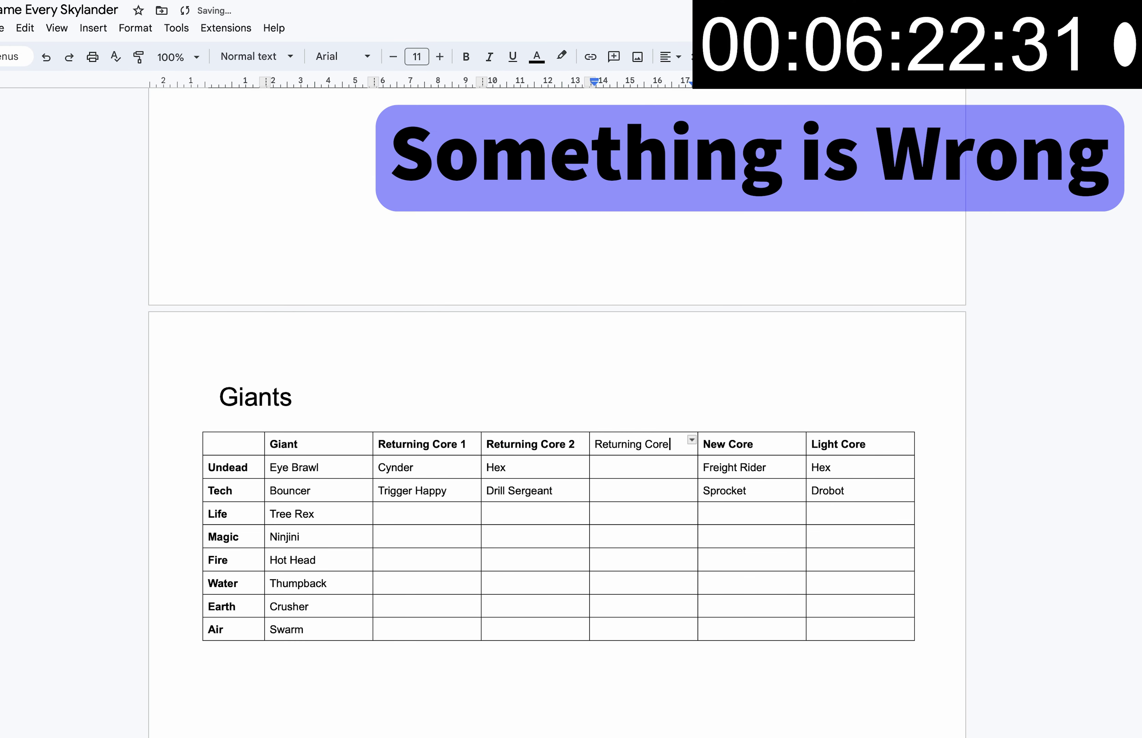
pyautogui.click(600, 467)
pyautogui.write('Dri')
pyautogui.press('BackSpace')
pyautogui.press('BackSpace')
pyautogui.press('BackSpace')
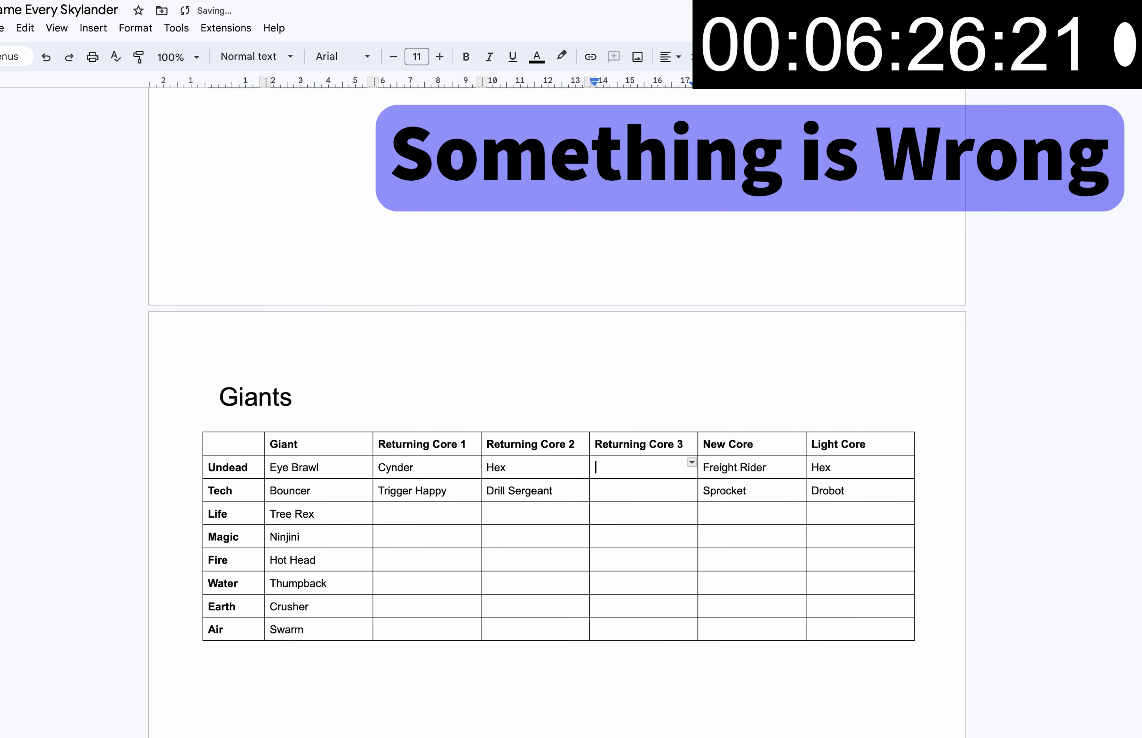
pyautogui.write('Chop Chop')
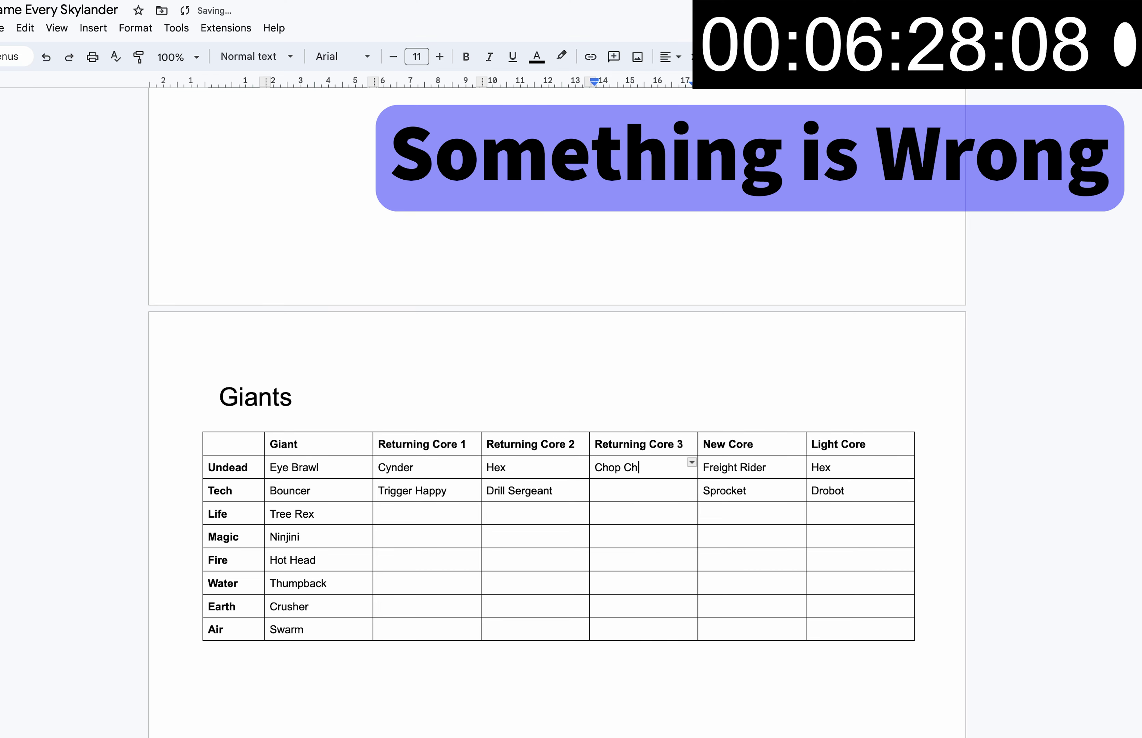
pyautogui.click(628, 492)
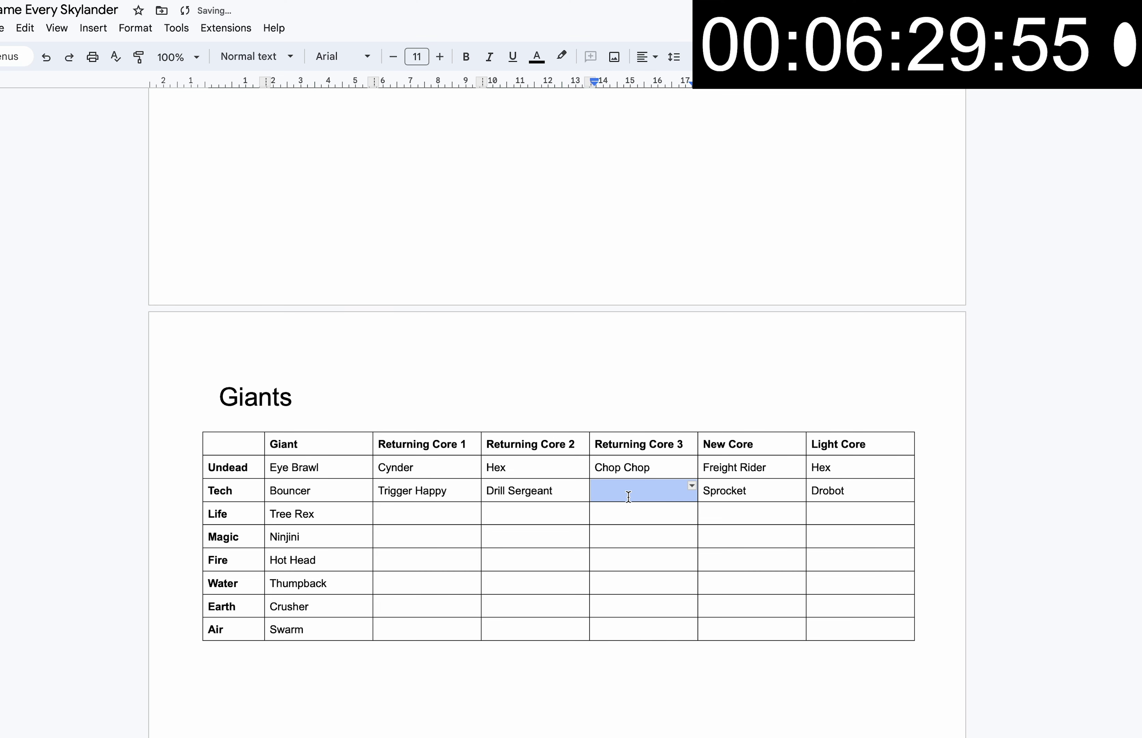
pyautogui.write('Drovo')
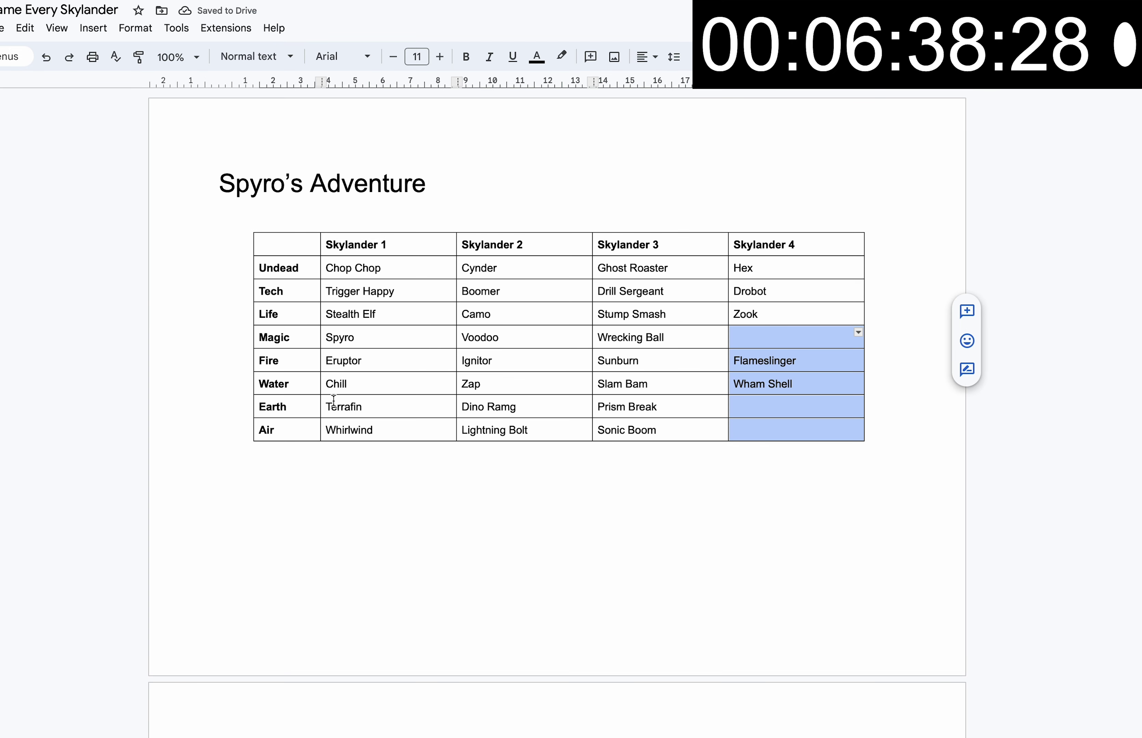
# - In Spyro's Adventure, add Warnado and Double Trouble as Skylander 4 and fix Dino Rang
pyautogui.moveTo(336, 429); pyautogui.dragTo(592, 427)
pyautogui.click(637, 428)
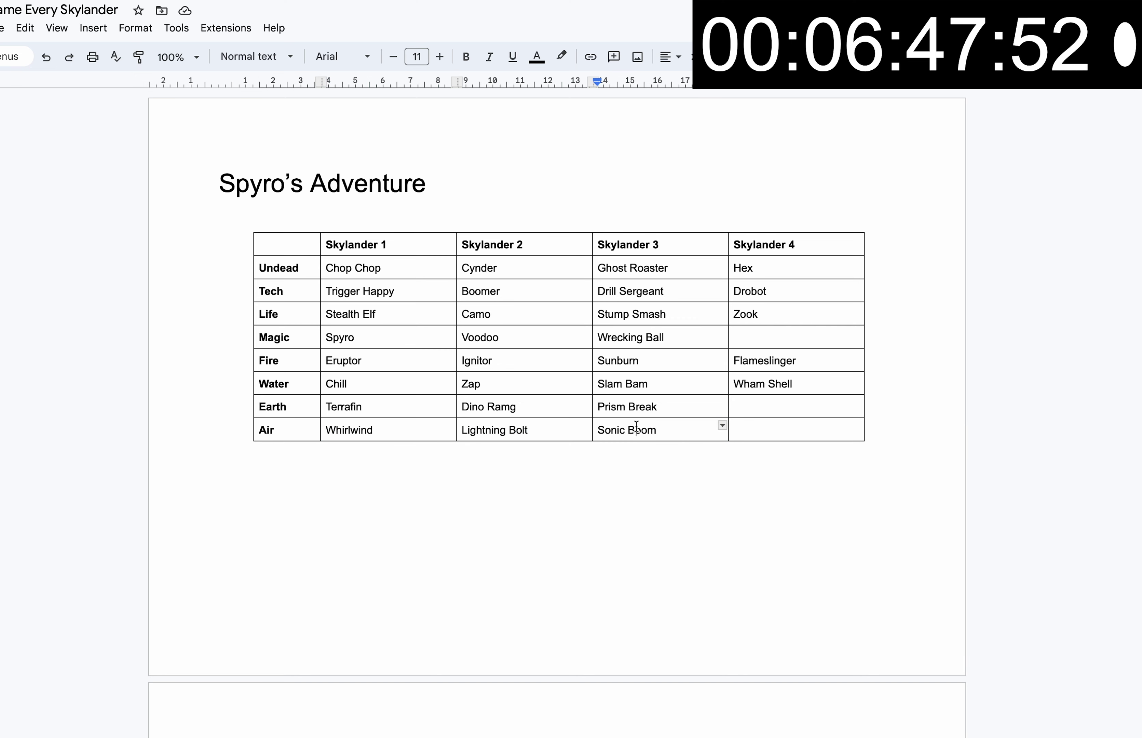
pyautogui.doubleClick(785, 429)
pyautogui.write('Warnado')
pyautogui.click(777, 334)
pyautogui.write('Douvle')
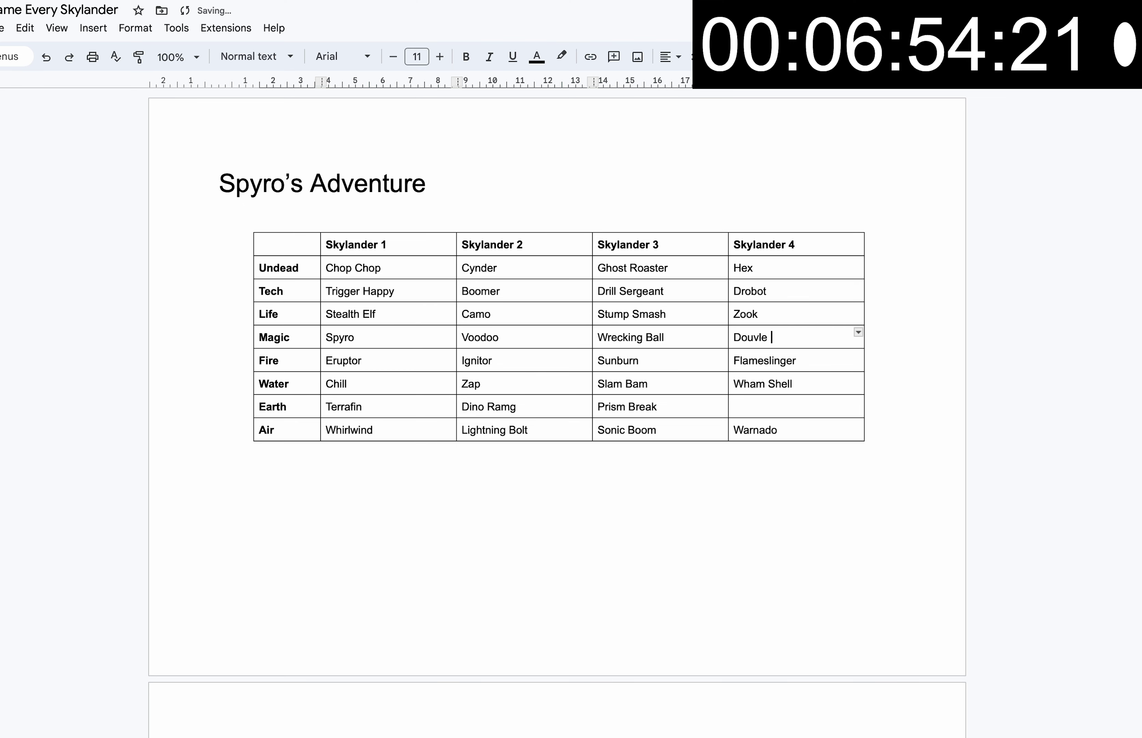
pyautogui.press('BackSpace')
pyautogui.press('BackSpace')
pyautogui.press('BackSpace')
pyautogui.write('ble Trouble')
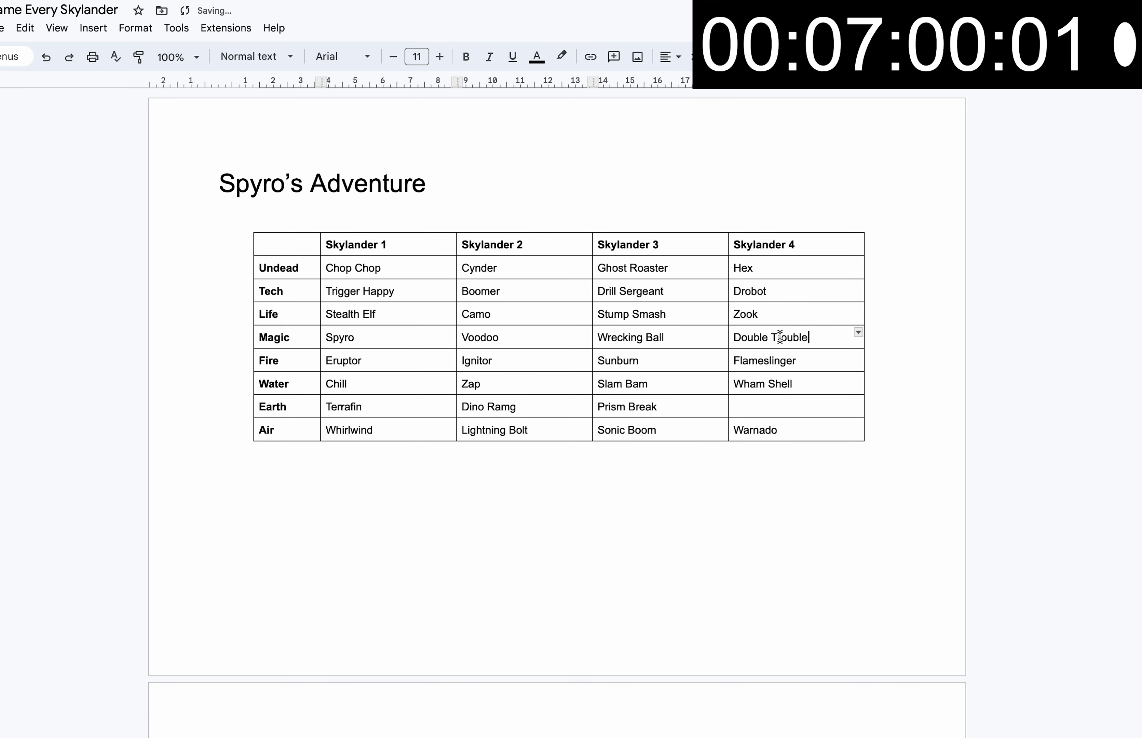
pyautogui.doubleClick(769, 402)
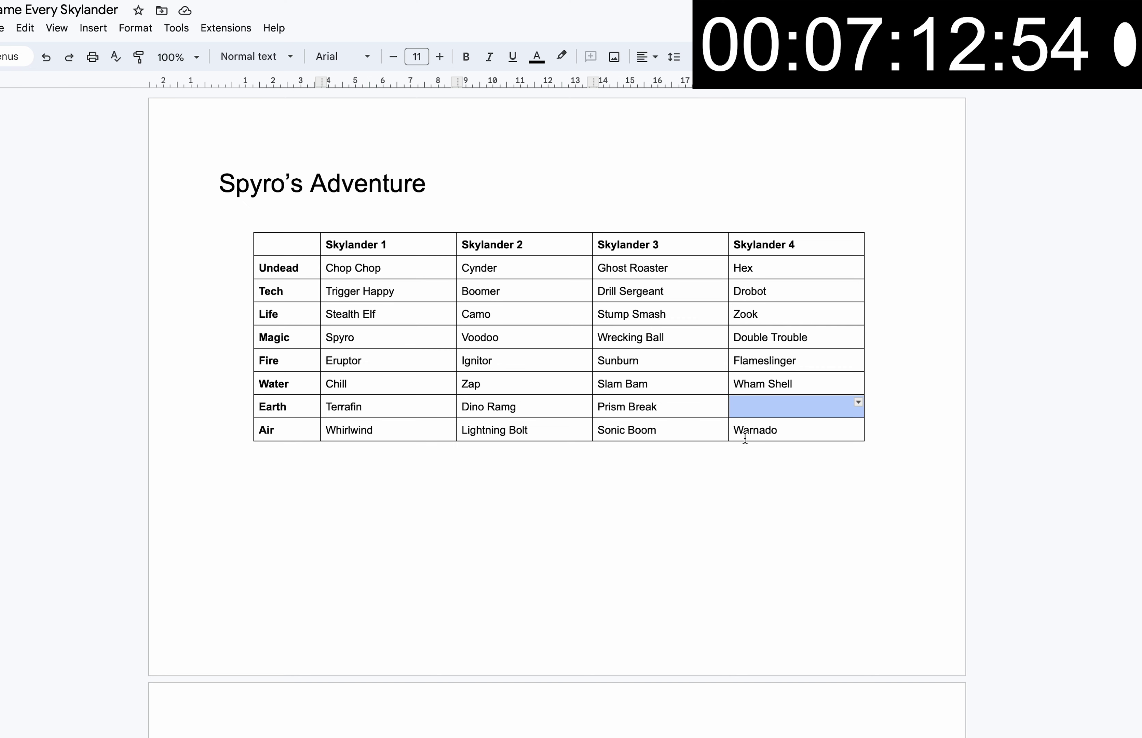
pyautogui.moveTo(462, 407); pyautogui.dragTo(587, 407)
pyautogui.write('n')
# - Enter Stealth Elf, Stump Smash and Zook in the Giants Life returning core cells
pyautogui.scroll(-10, 81, 599)
pyautogui.click(410, 415)
pyautogui.write('Stealth El')
pyautogui.scroll(8, 470, 256)
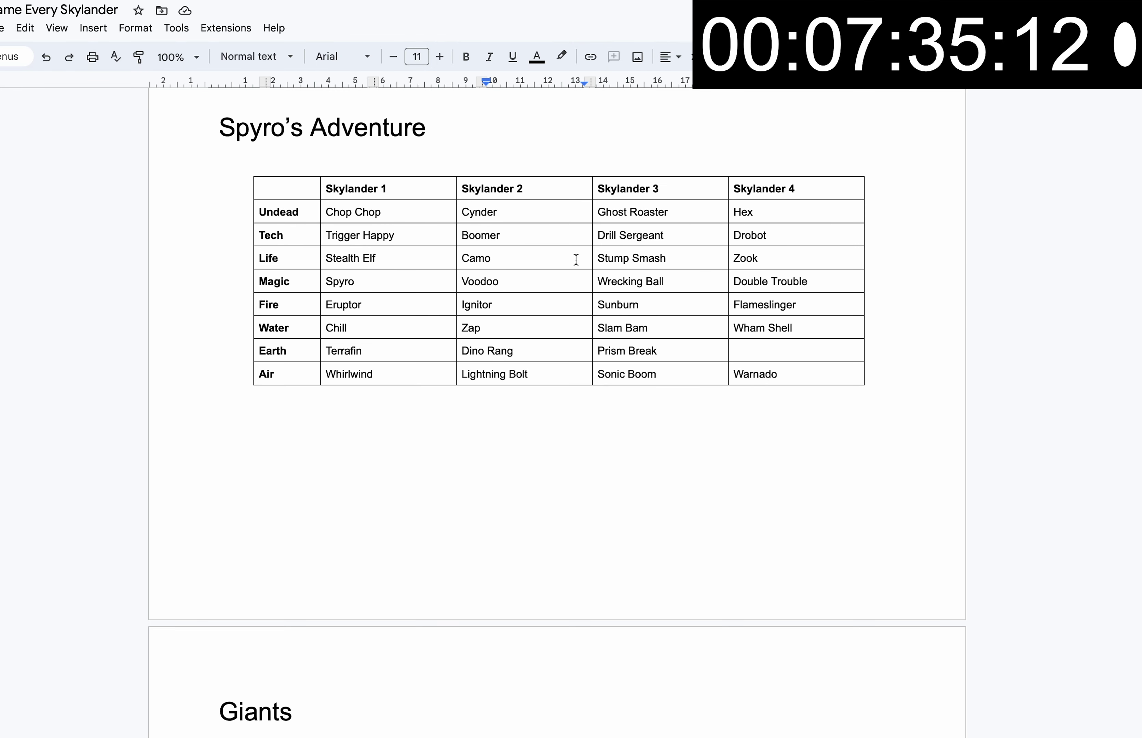
pyautogui.write('Stump Smash')
pyautogui.click(639, 687)
pyautogui.scroll(3, 639, 687)
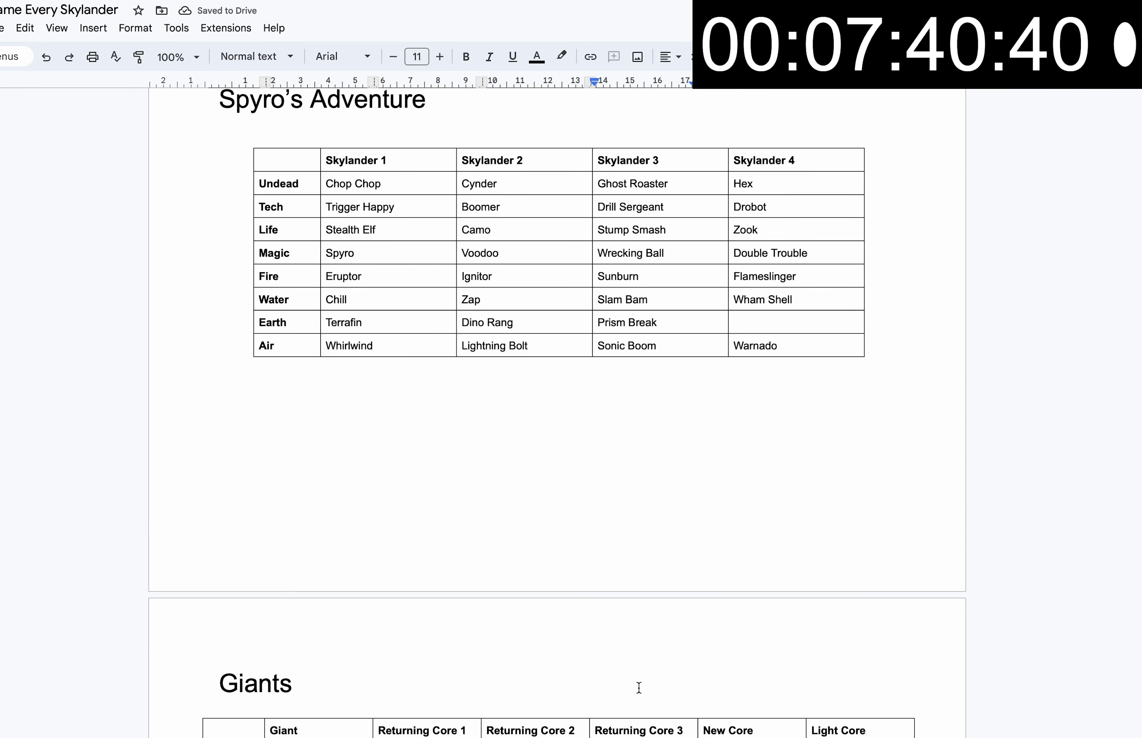
pyautogui.write('Zook')
pyautogui.scroll(5, 639, 687)
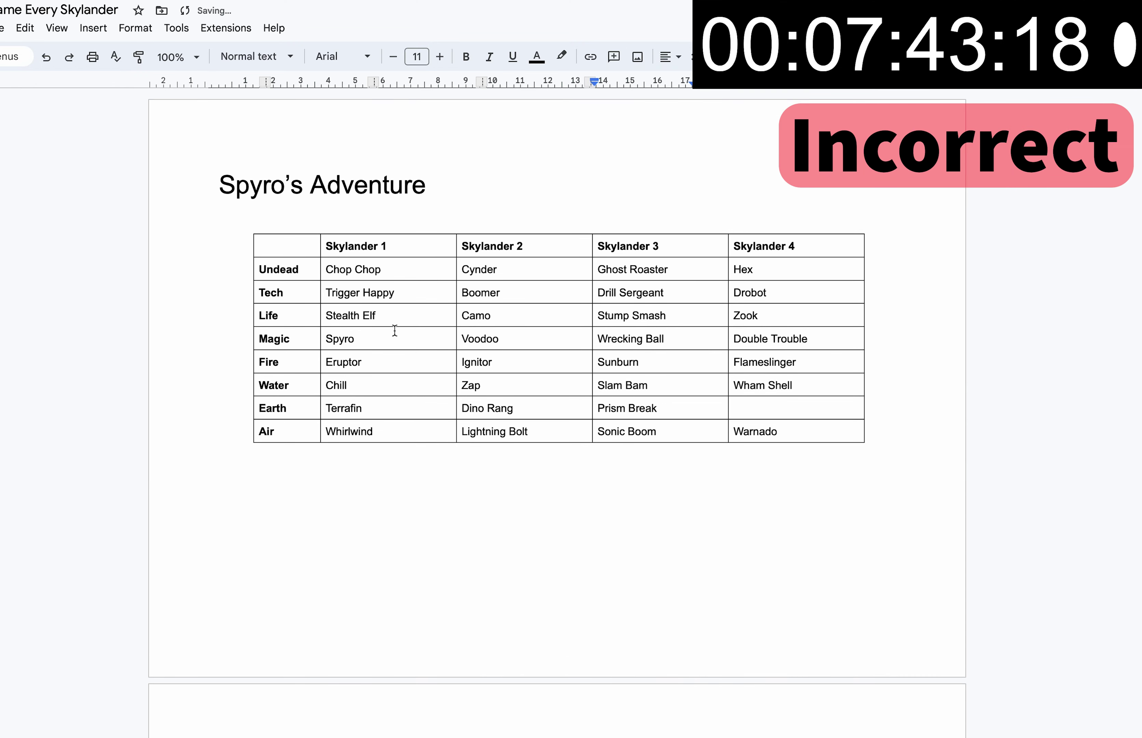
pyautogui.scroll(-1, 466, 367)
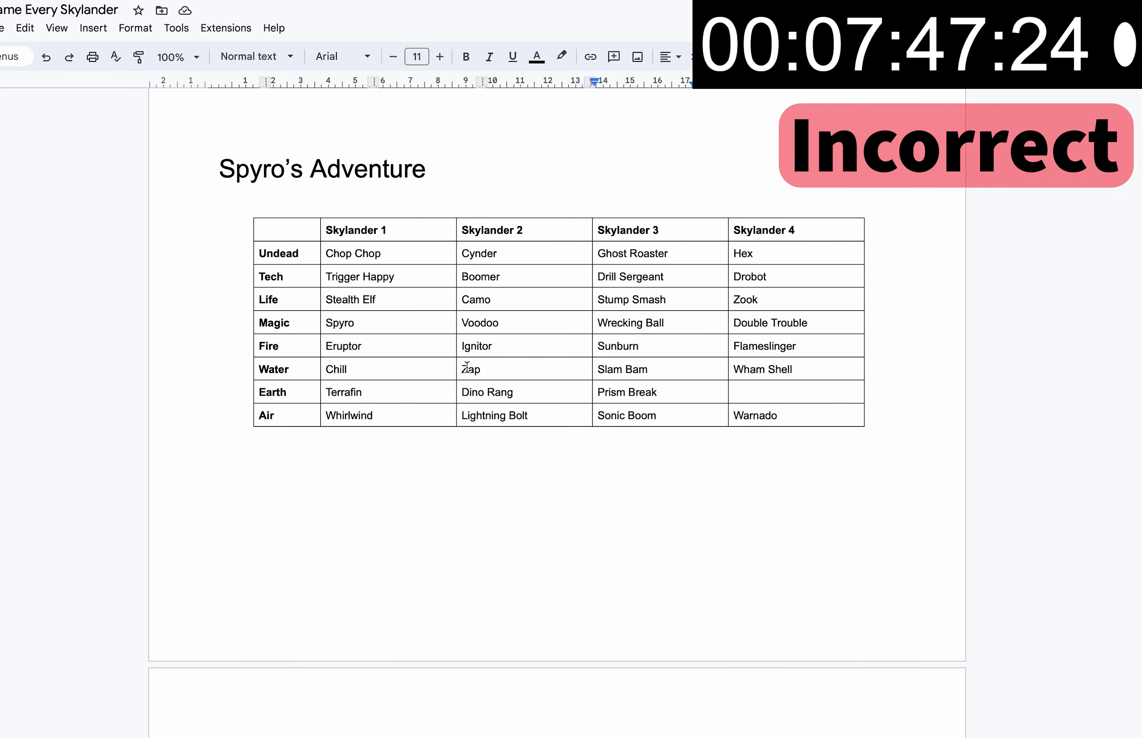
pyautogui.scroll(-6, 467, 369)
# - Enter Shroom Boom in the Giants Life New Core cell, moving on to Light Core
pyautogui.click(710, 571)
pyautogui.scroll(-2, 715, 570)
pyautogui.scroll(5, 528, 504)
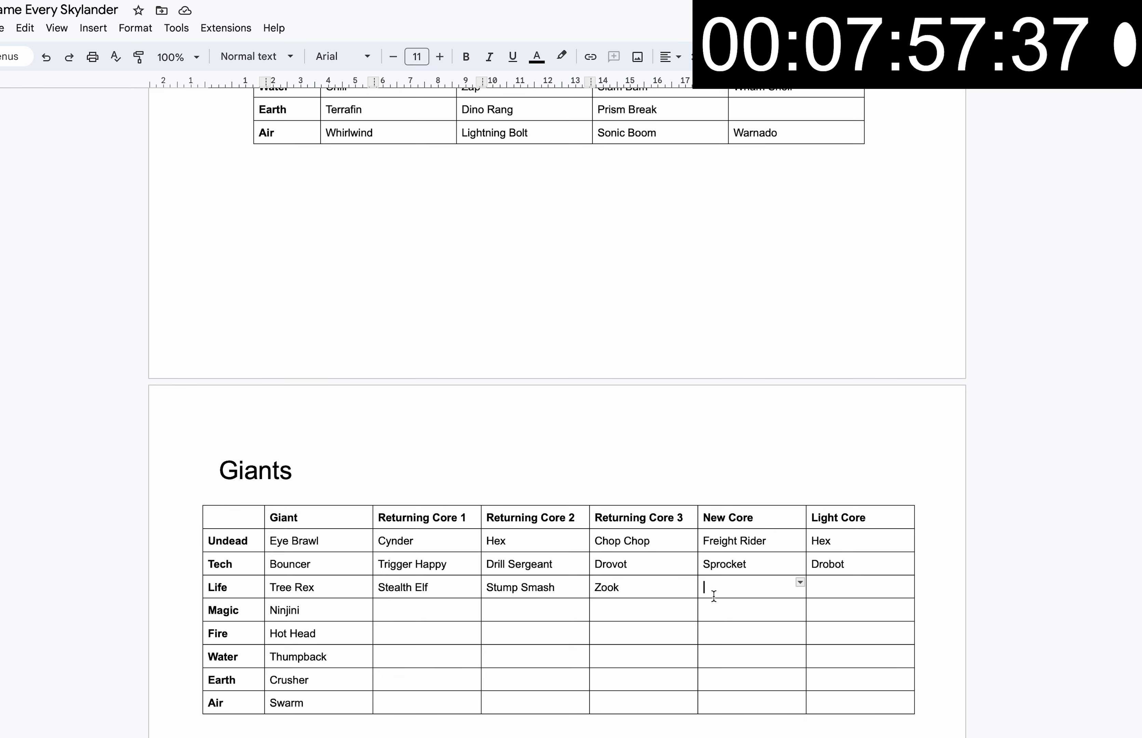
pyautogui.write('Shrrom Boom,')
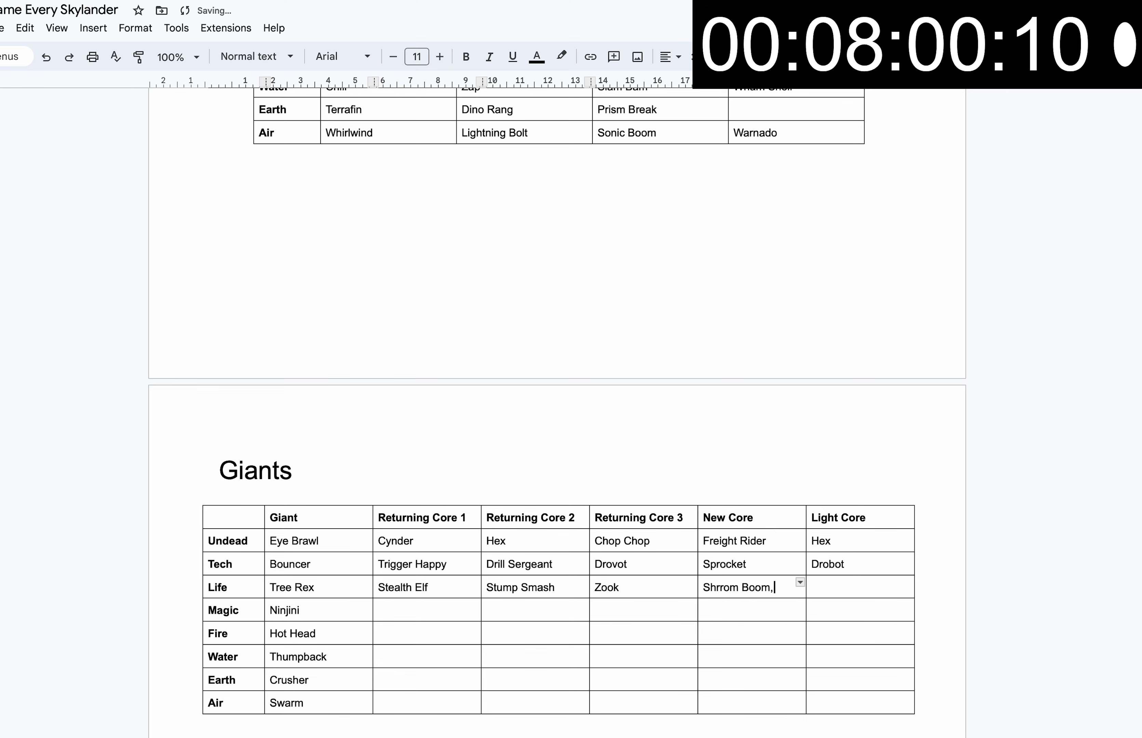
pyautogui.press('BackSpace')
pyautogui.press('Tab')
pyautogui.write('Shroom Boom')
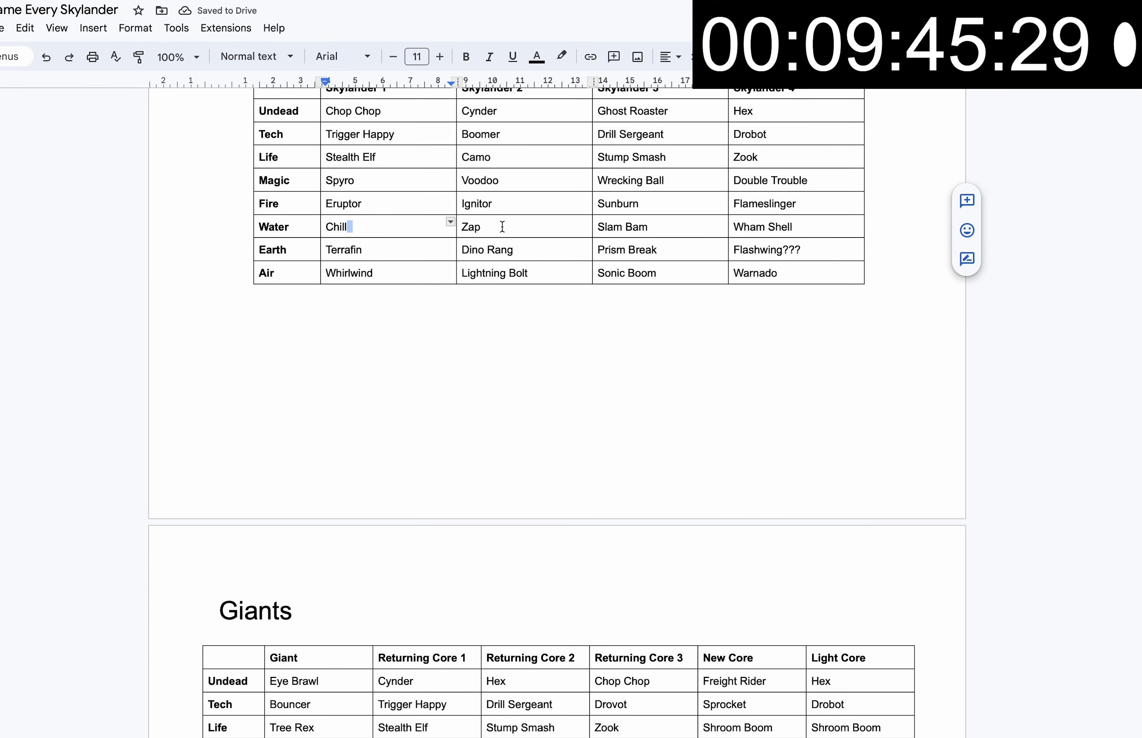
# - Copy Chill from Spyro's Water row into Giants Water Returning Core 2
pyautogui.moveTo(499, 224); pyautogui.dragTo(589, 230)
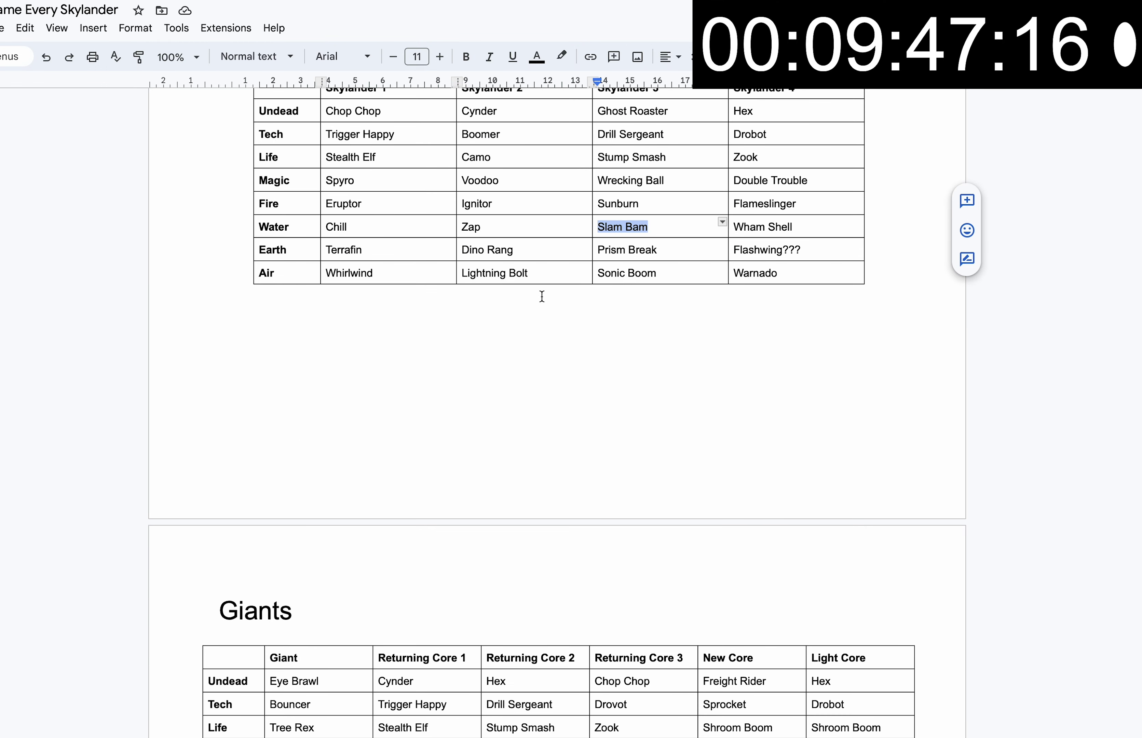
pyautogui.click(426, 379)
pyautogui.scroll(10, 420, 365)
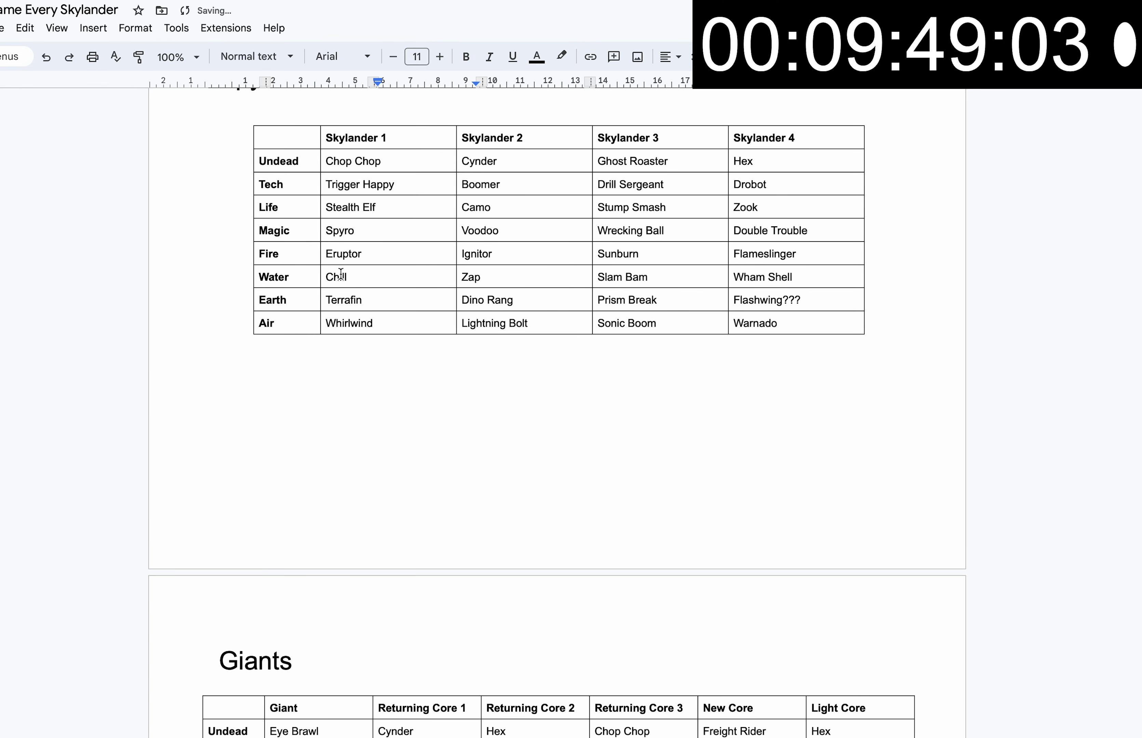
pyautogui.click(334, 265)
pyautogui.doubleClick(336, 276)
pyautogui.hotkey('ctrl', 'c')
pyautogui.scroll(-5, 342, 321)
pyautogui.click(518, 577)
pyautogui.hotkey('ctrl', 'v')
pyautogui.scroll(8, 623, 383)
# - Put Zap in Giants Water Returning Core 3 and Chill in the Light Core cell
pyautogui.moveTo(475, 385); pyautogui.dragTo(625, 384)
pyautogui.click(579, 385)
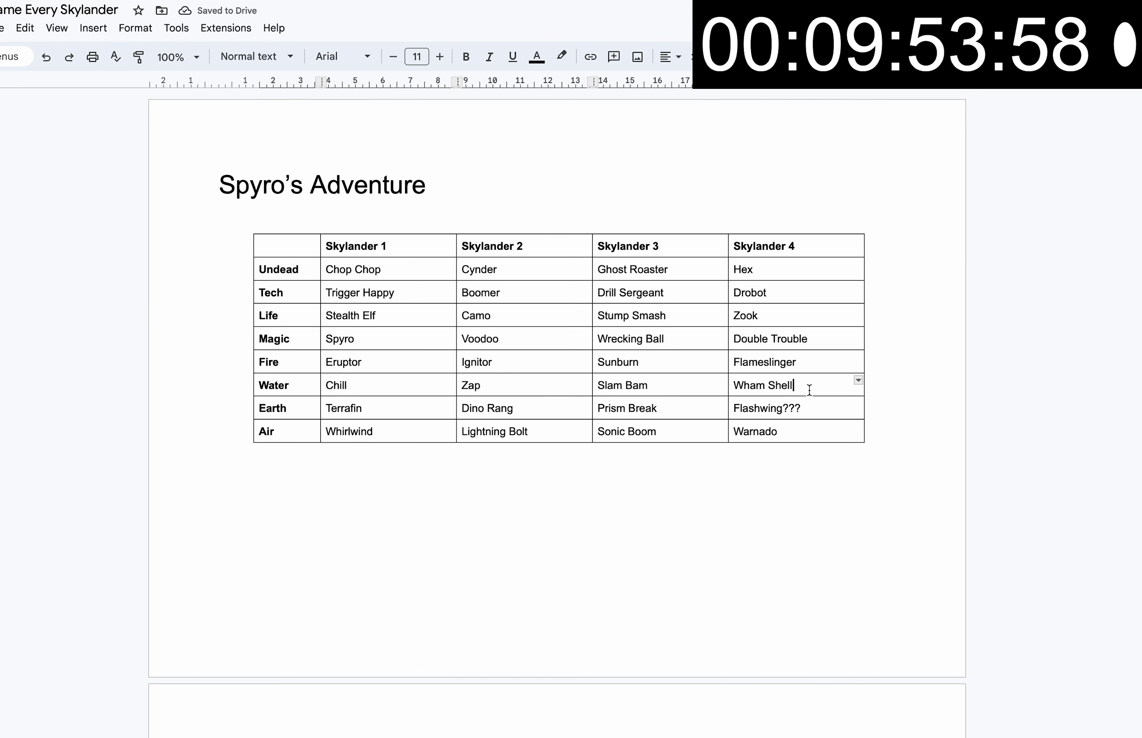
pyautogui.click(471, 384)
pyautogui.scroll(-7, 447, 431)
pyautogui.click(614, 583)
pyautogui.write('Zap')
pyautogui.click(567, 592)
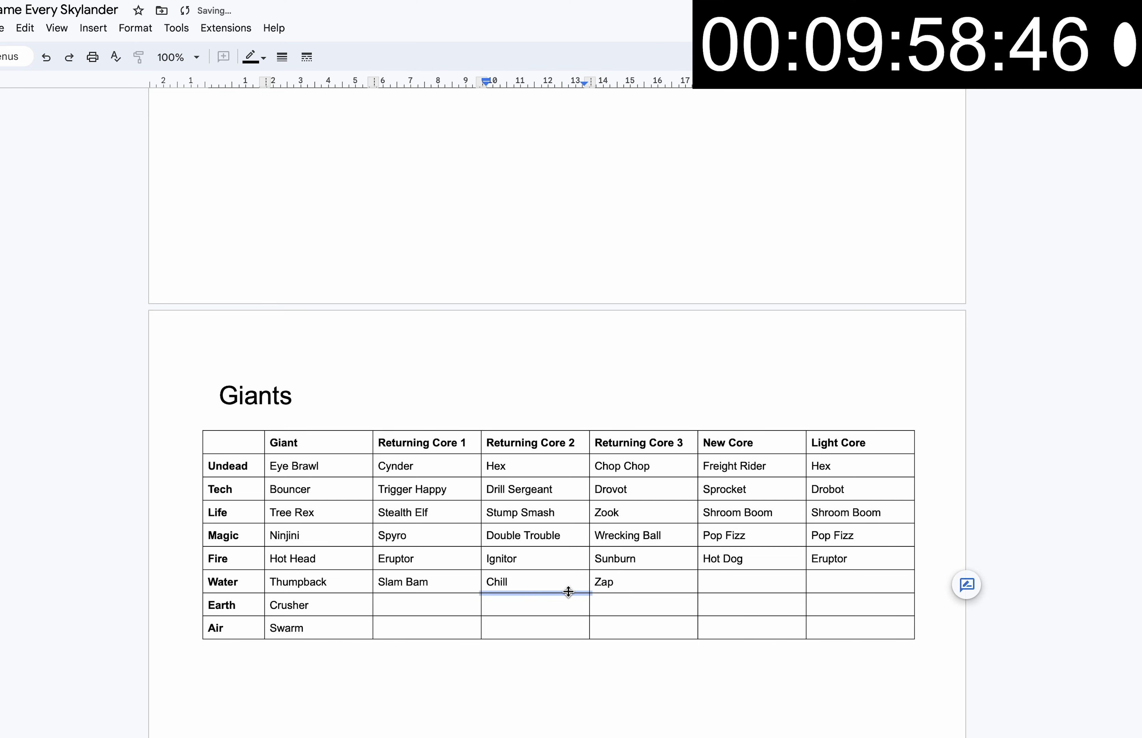
pyautogui.doubleClick(530, 581)
pyautogui.moveTo(531, 581); pyautogui.dragTo(815, 581)
pyautogui.click(796, 581)
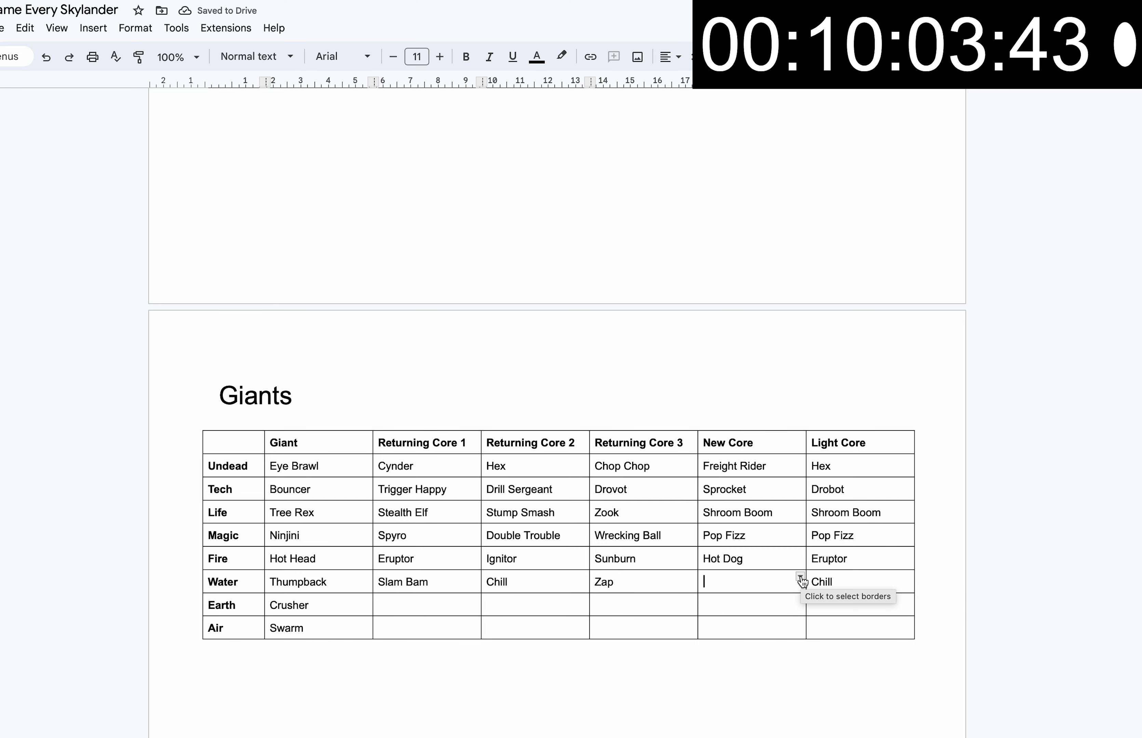
# - Replace Chill with Gill Grunt in Spyro's Adventure Water Skylander 1 cell
pyautogui.scroll(7, 801, 581)
pyautogui.doubleClick(345, 340)
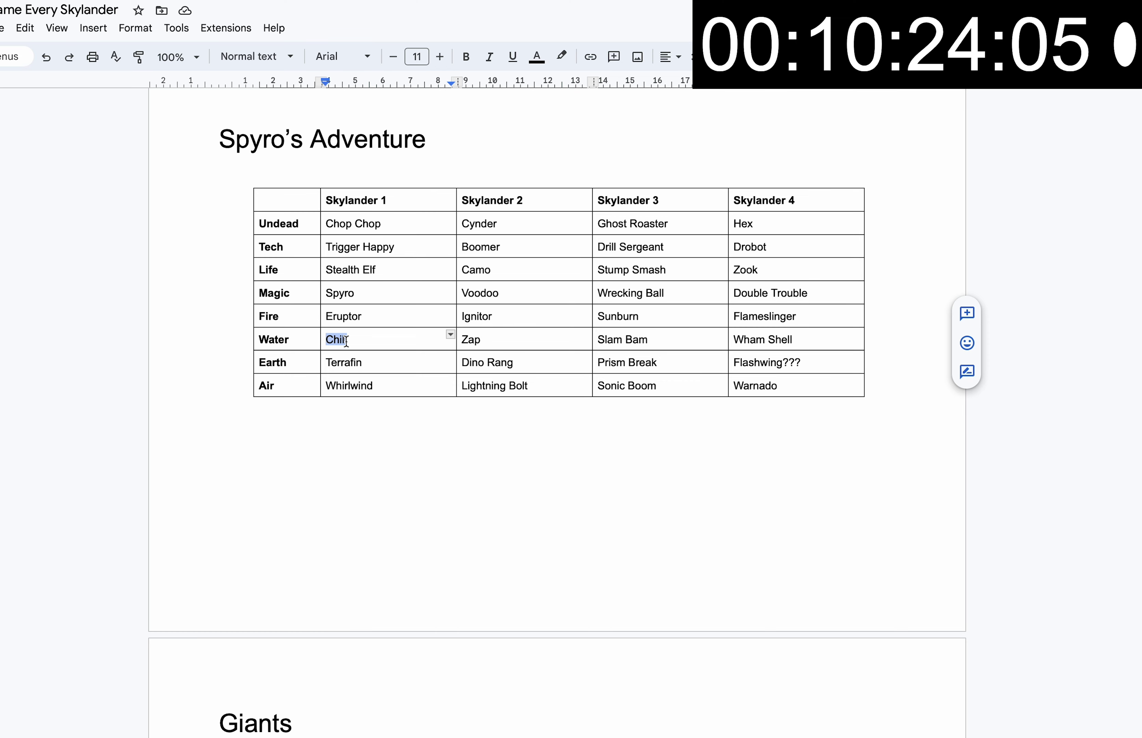
pyautogui.scroll(-7, 346, 341)
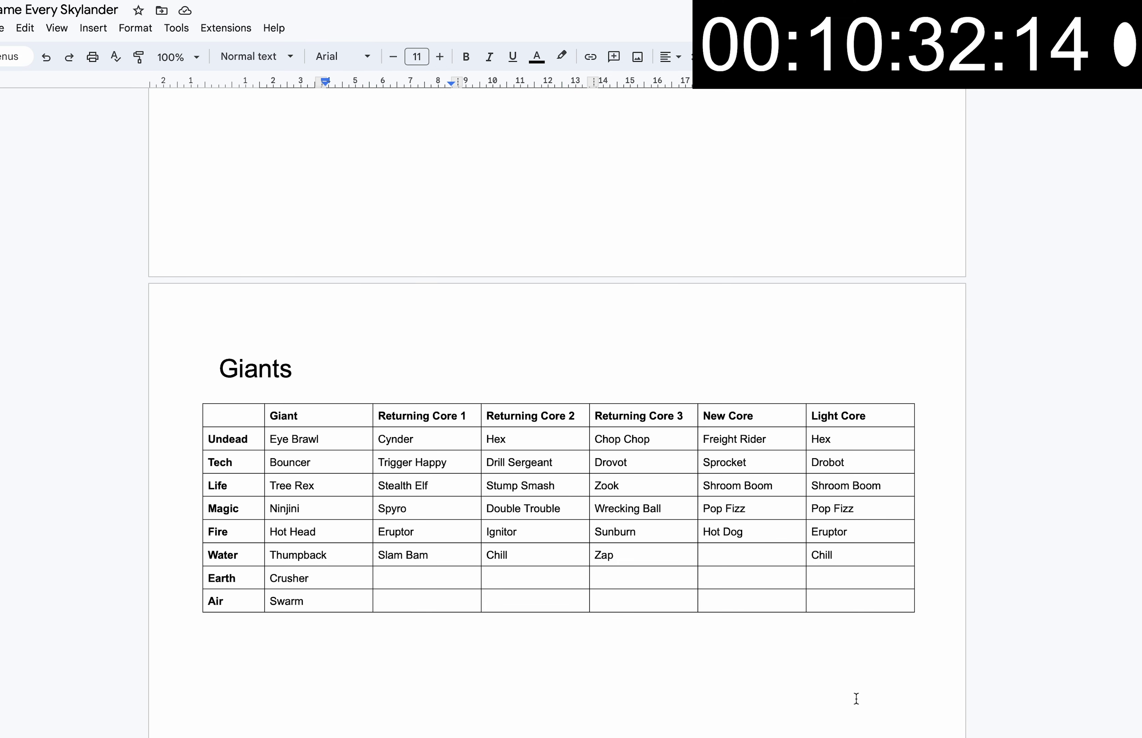
pyautogui.click(748, 554)
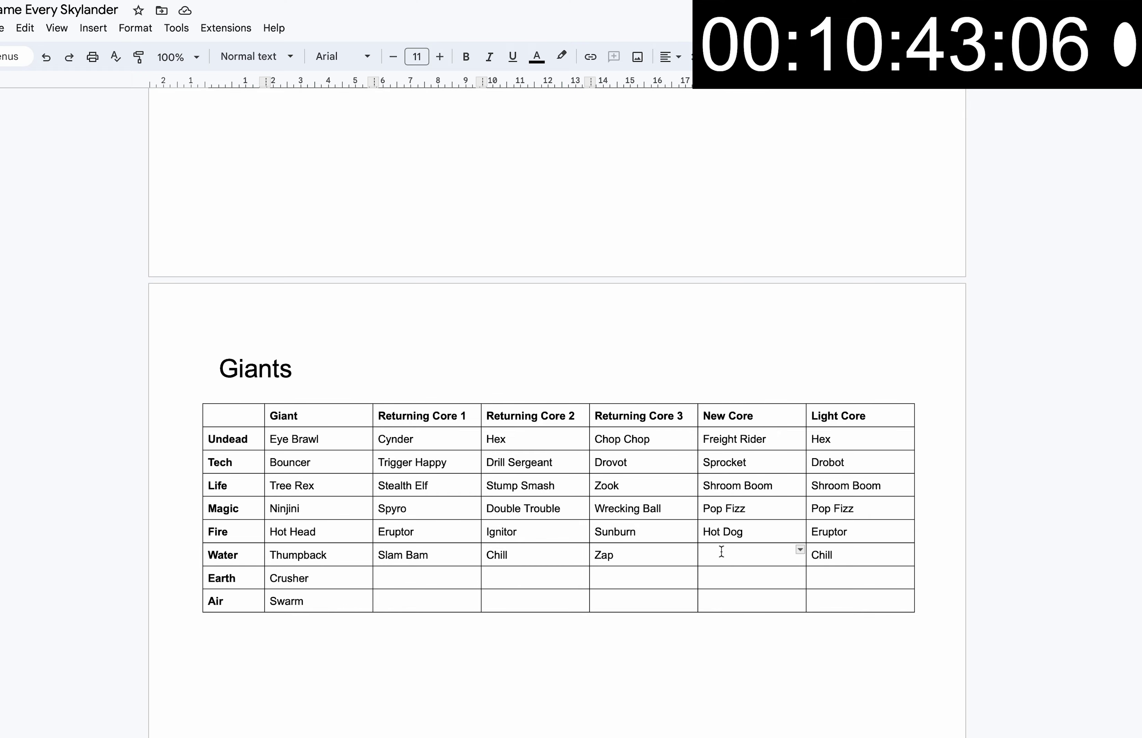
pyautogui.scroll(7, 721, 551)
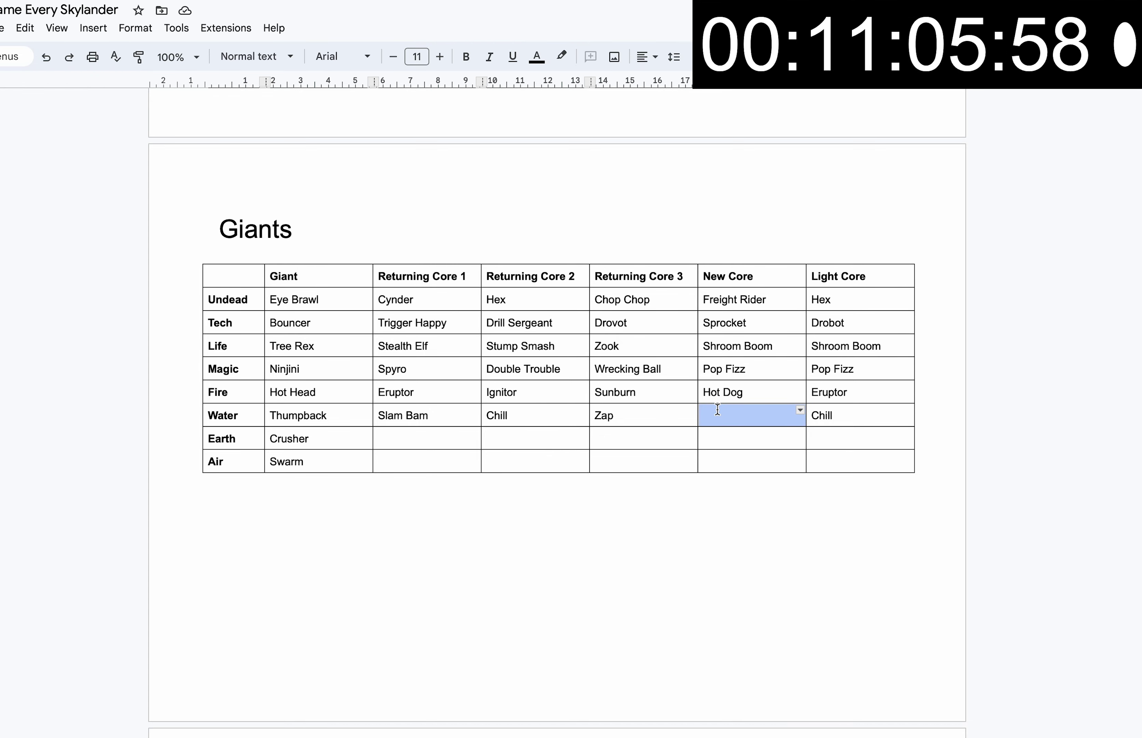
pyautogui.scroll(10, 719, 410)
pyautogui.doubleClick(336, 385)
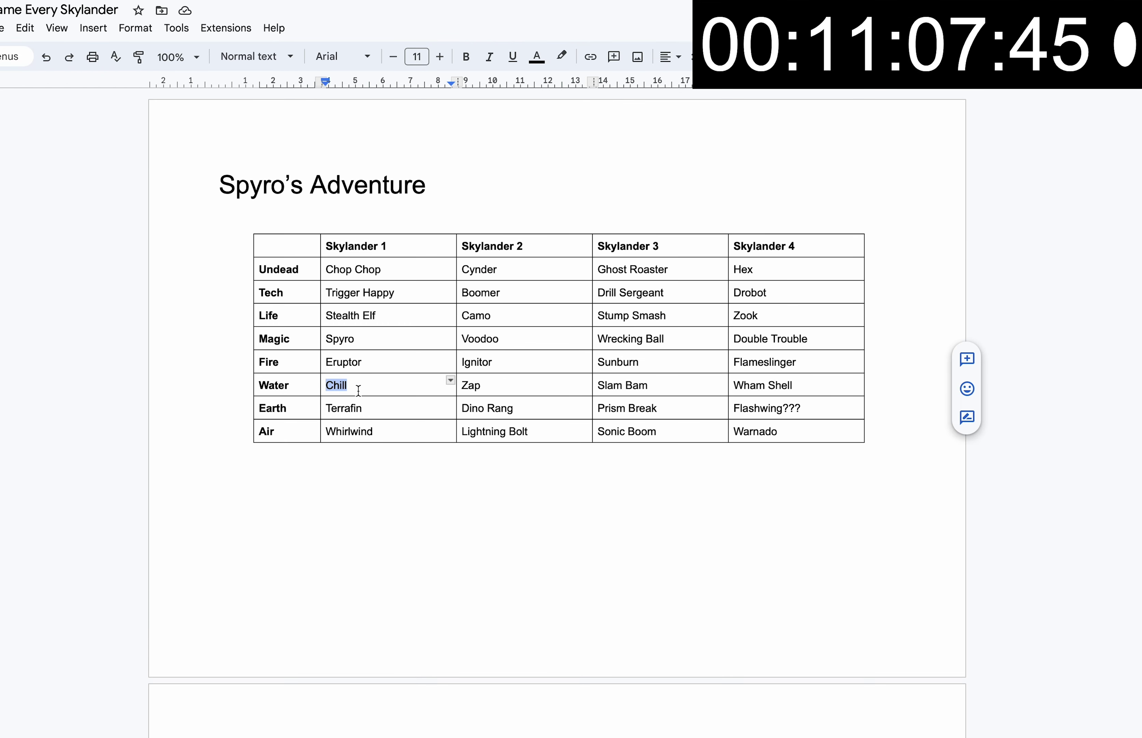
pyautogui.write('G')
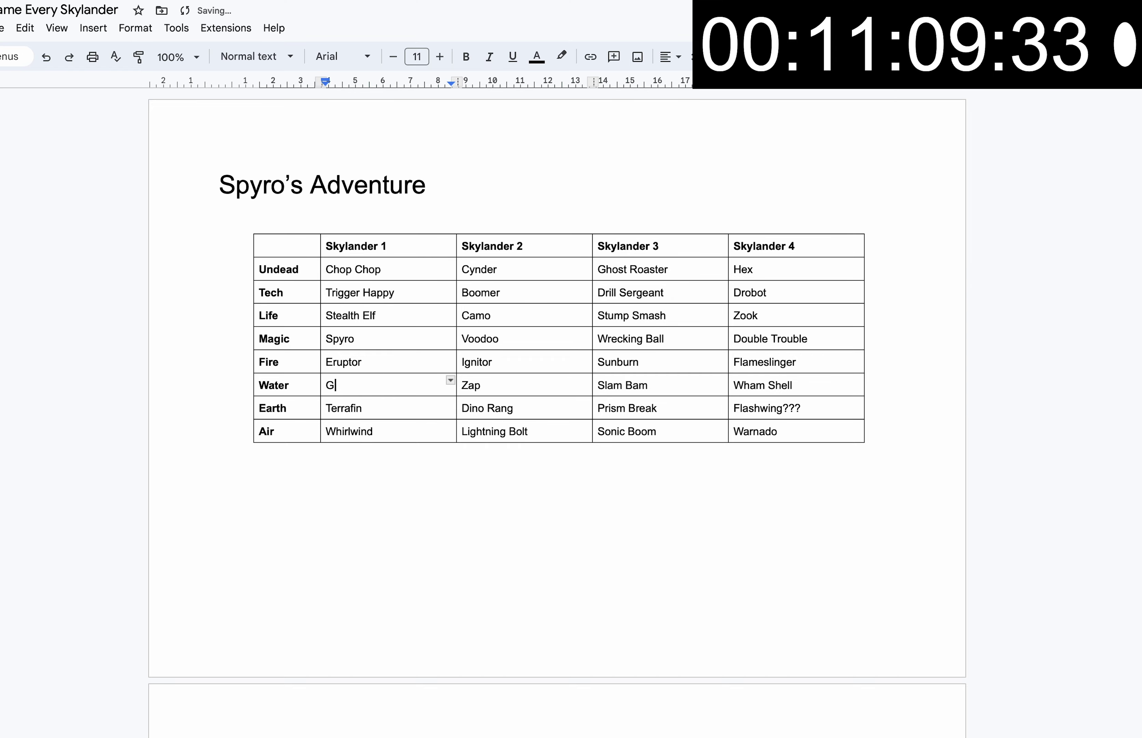
pyautogui.write('uiill Grunt')
pyautogui.scroll(-10, 347, 404)
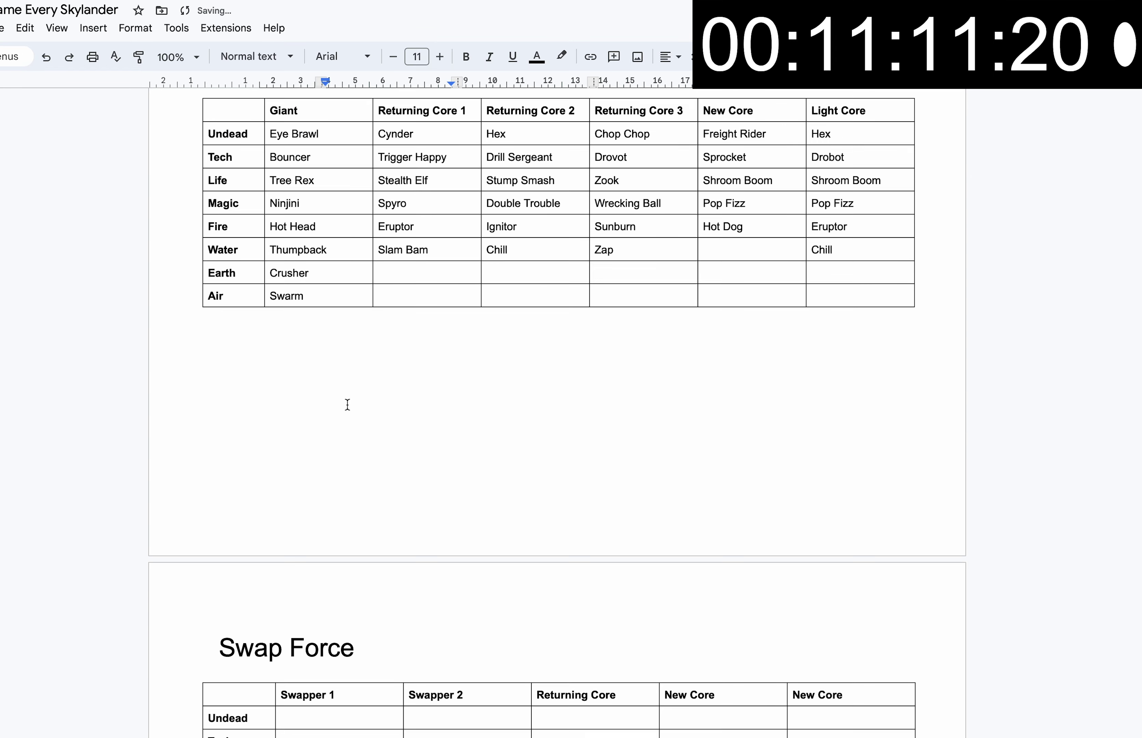
pyautogui.scroll(4, 347, 404)
# - Overwrite Chill with Gill Grunt in Giants Water Returning Core 2
pyautogui.doubleClick(499, 440)
pyautogui.write('i')
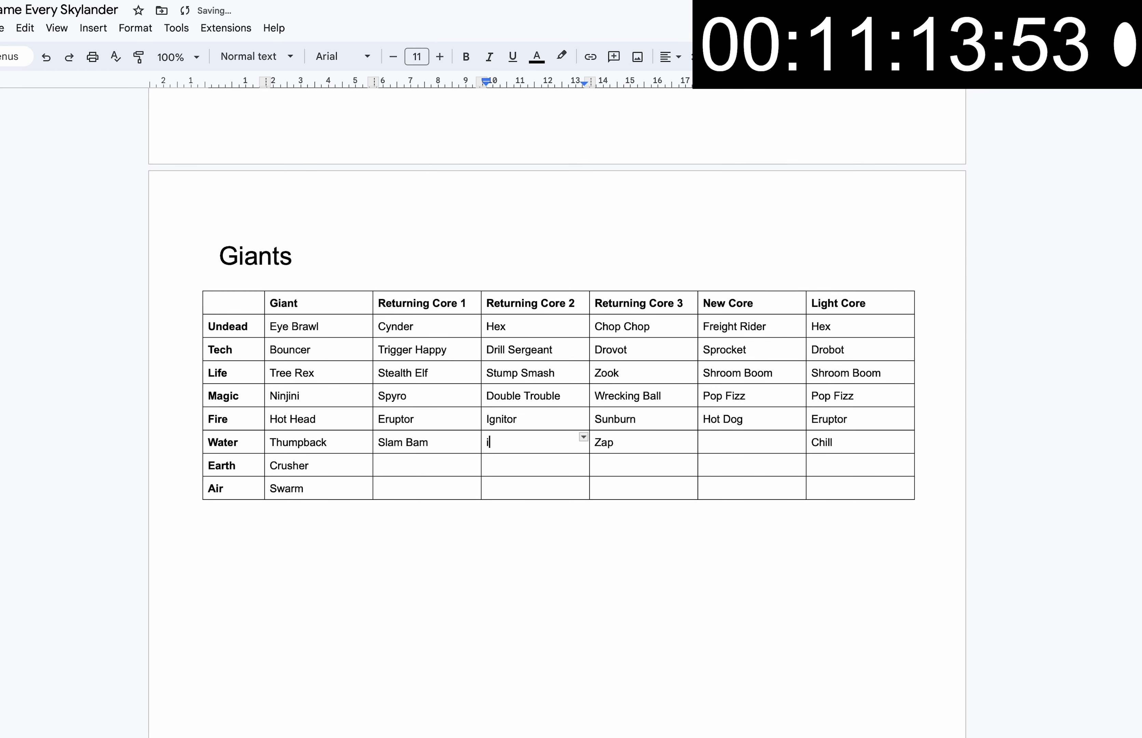
pyautogui.press('BackSpace')
pyautogui.write('G')
pyautogui.press('BackSpace')
pyautogui.press('BackSpace')
pyautogui.press('BackSpace')
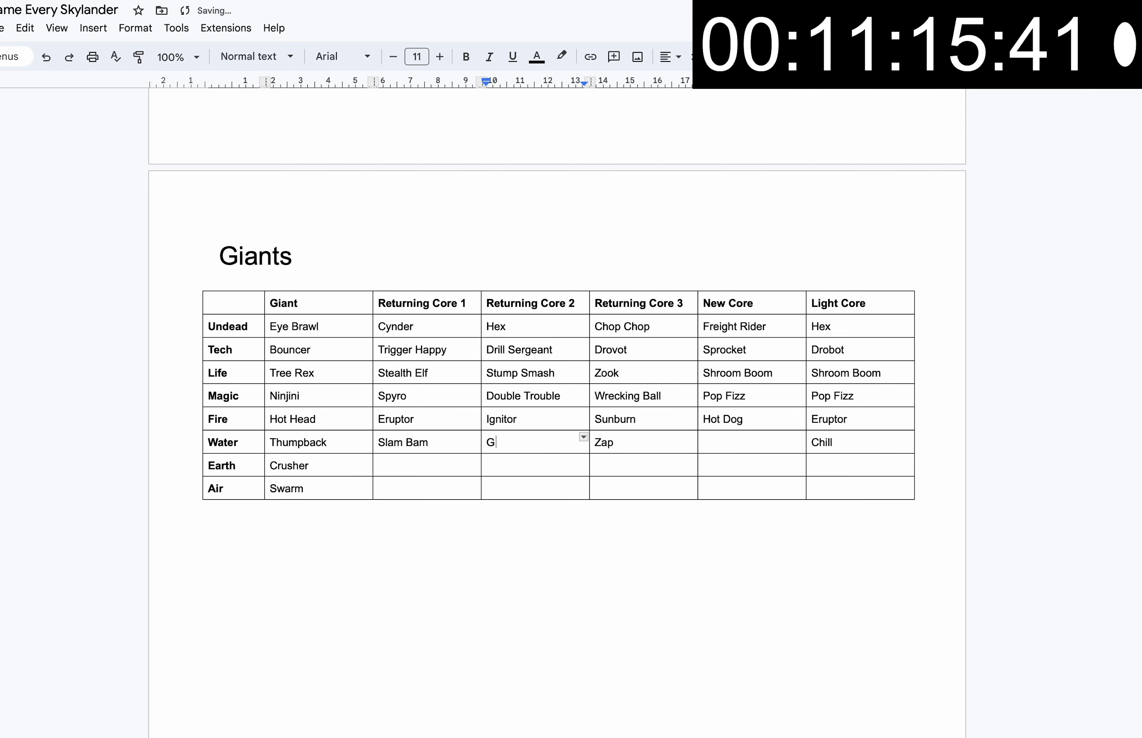
pyautogui.write('ill Grunt')
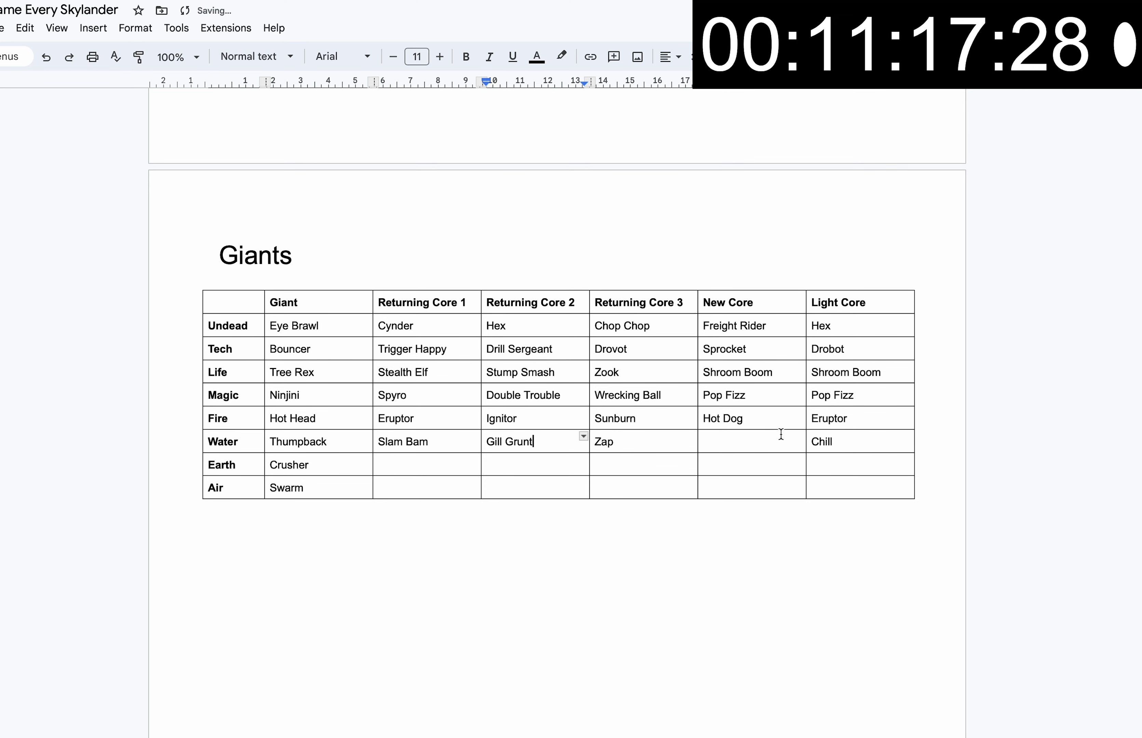
pyautogui.click(772, 441)
# - Finish Chill in Water New Core, then enter Prism Break, Terrafin and Flashwing in Giants Earth
pyautogui.write('Chill')
pyautogui.click(438, 464)
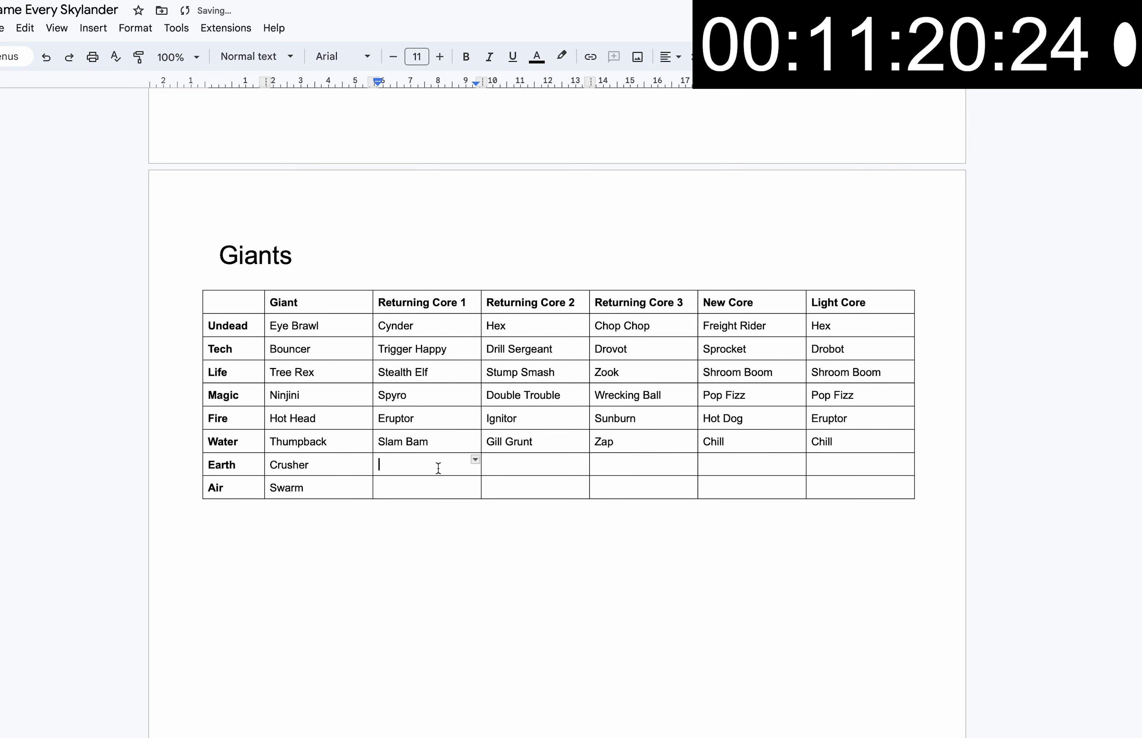
pyautogui.scroll(1, 444, 466)
pyautogui.write('Prism Break')
pyautogui.click(543, 492)
pyautogui.doubleClick(543, 490)
pyautogui.scroll(10, 544, 485)
pyautogui.scroll(-1, 544, 481)
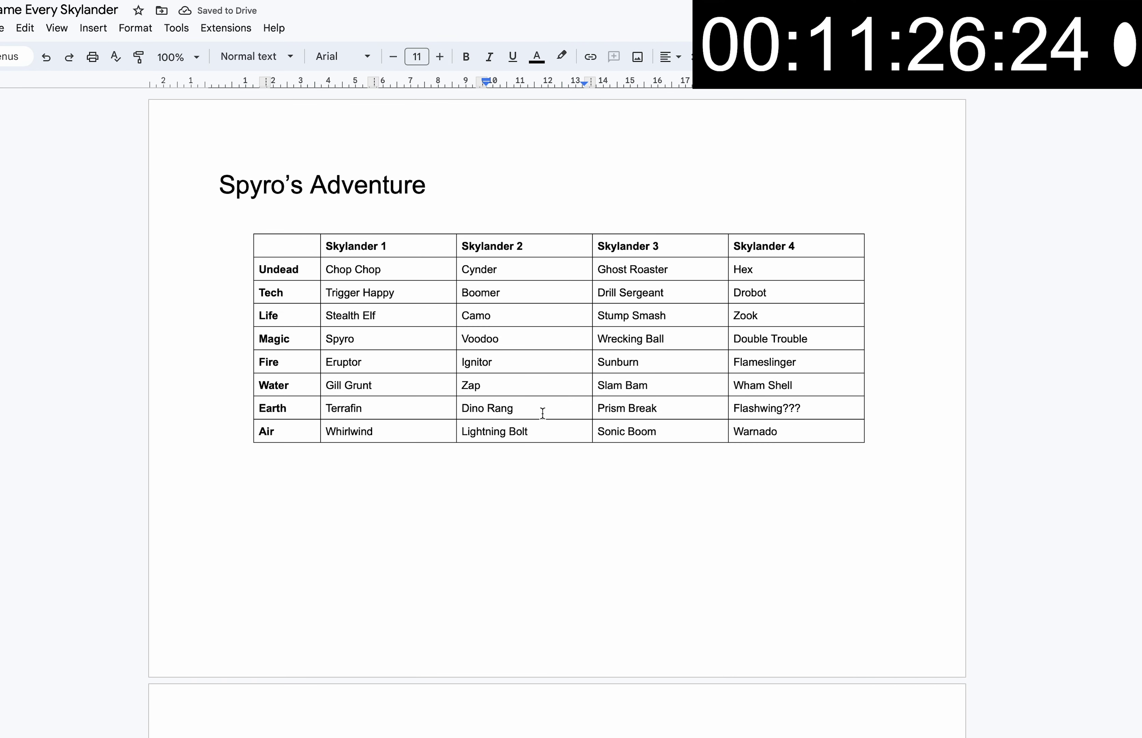
pyautogui.write('Terrafin')
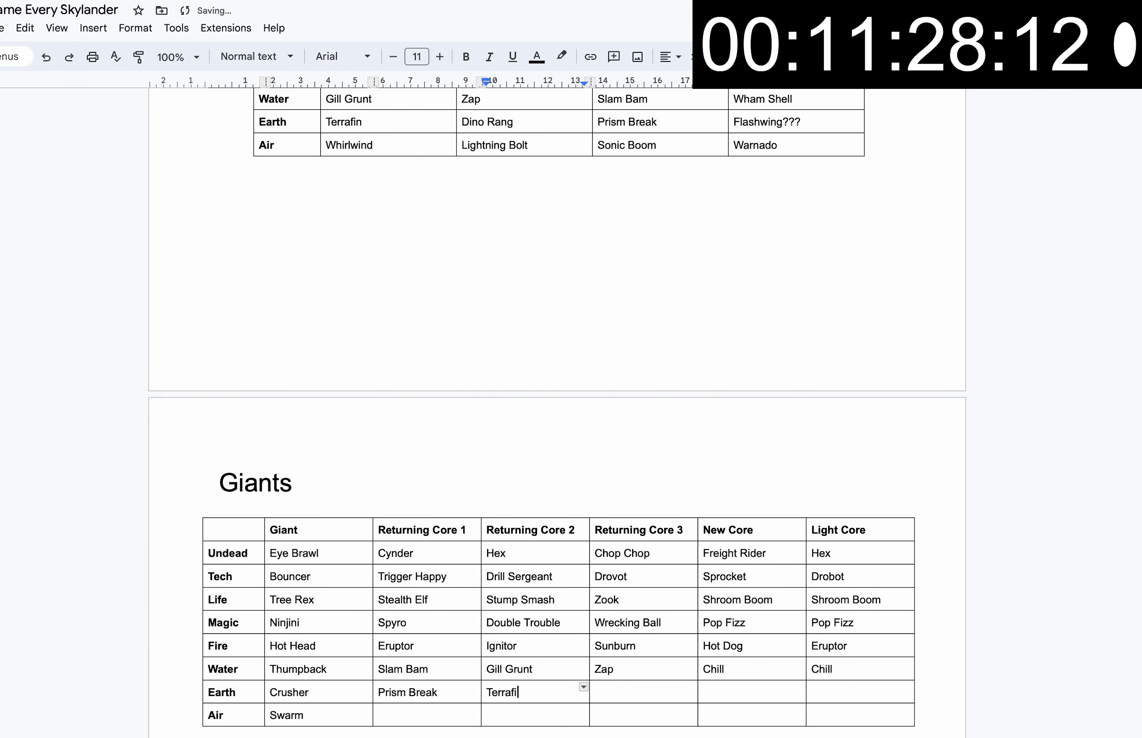
pyautogui.scroll(4, 616, 574)
pyautogui.scroll(-5, 616, 574)
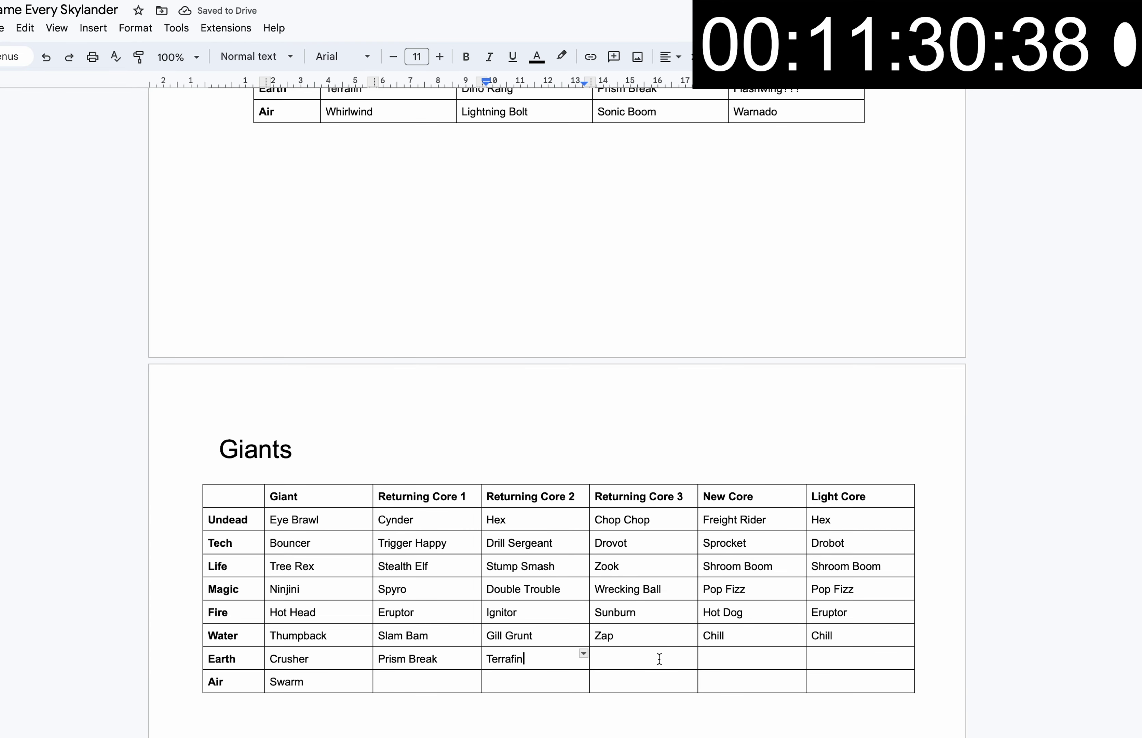
pyautogui.press('Tab')
pyautogui.press('Tab')
pyautogui.press('Tab')
pyautogui.write('Flashwing=')
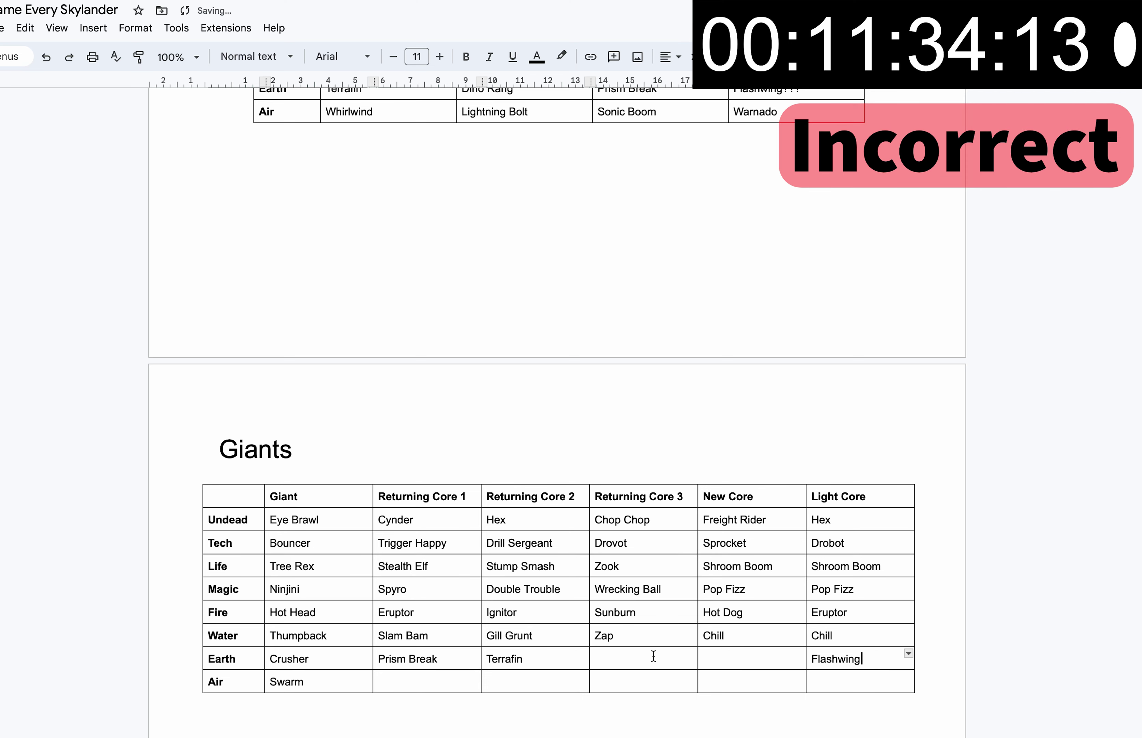
# - Delete the ??? after Flashwing in Spyro's Adventure Earth cell
pyautogui.click(652, 656)
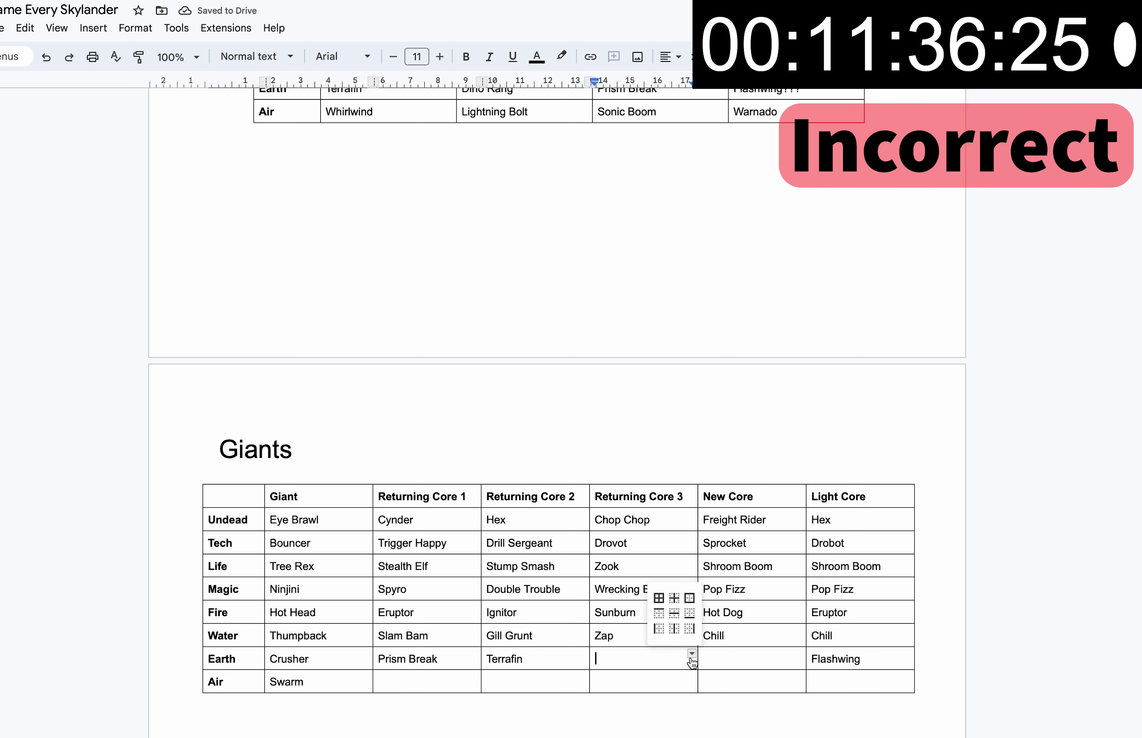
pyautogui.click(716, 656)
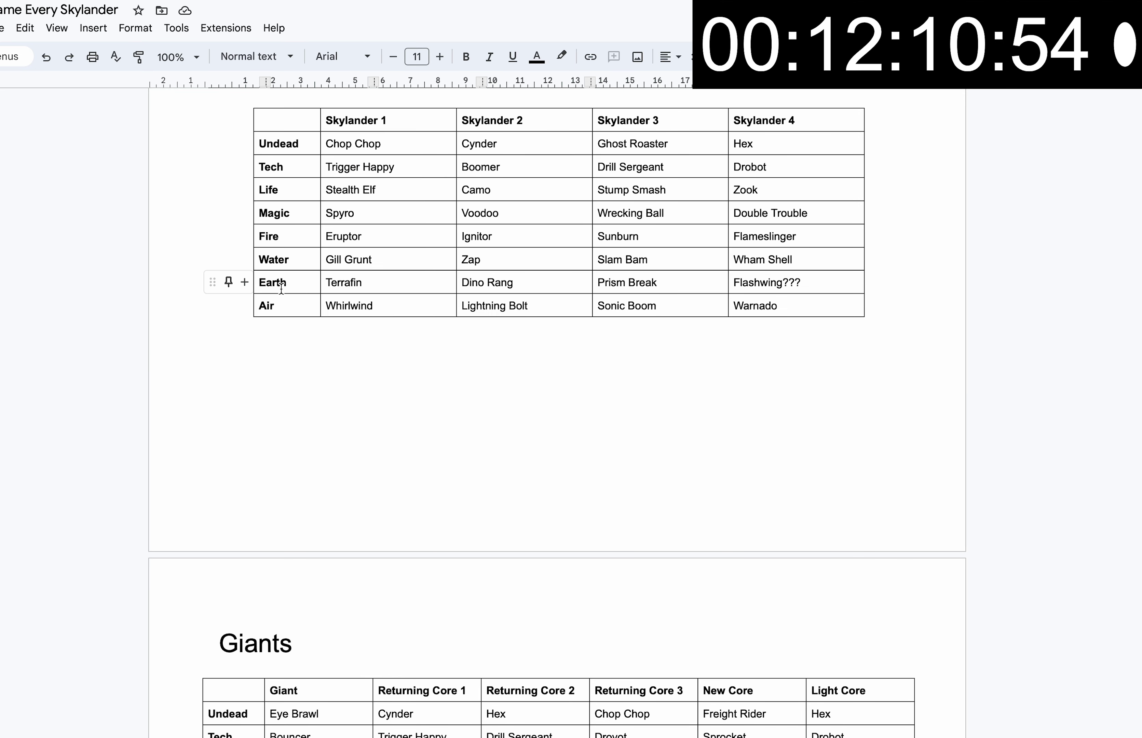
pyautogui.doubleClick(782, 282)
pyautogui.press('BackSpace')
# - Add Bash to Earth Returning Core 3 and copy Flashwing into Earth New Core
pyautogui.scroll(-10, 670, 432)
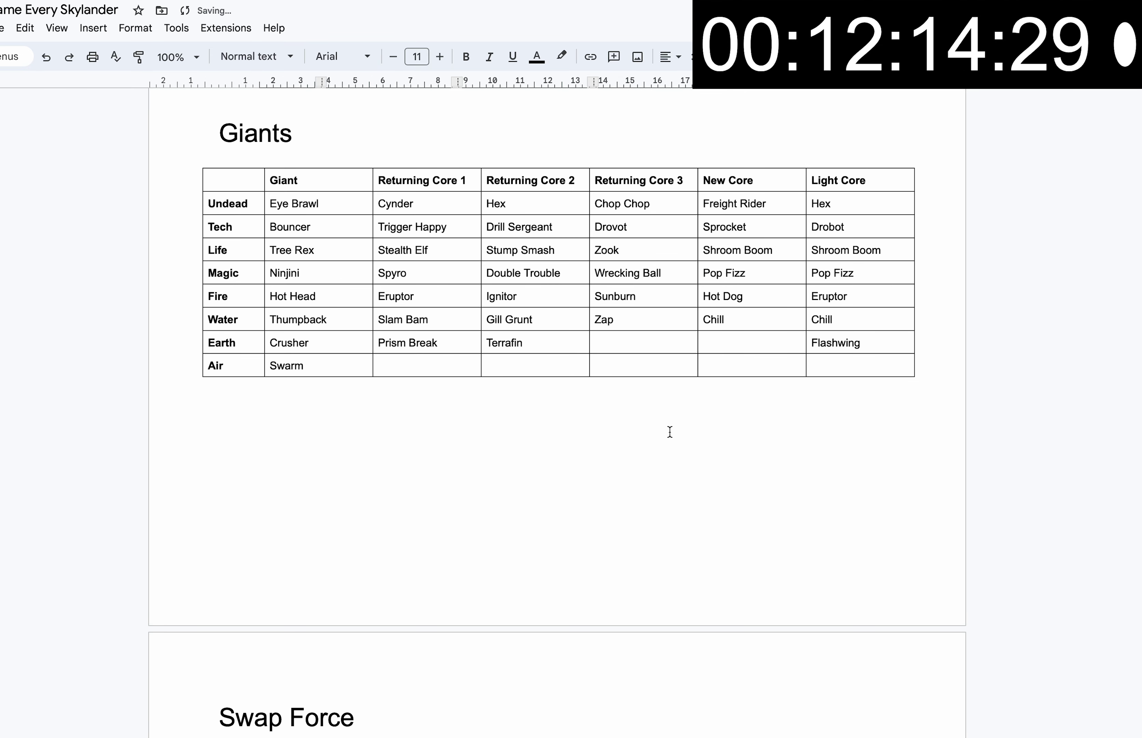
pyautogui.click(668, 339)
pyautogui.write('bash')
pyautogui.doubleClick(821, 345)
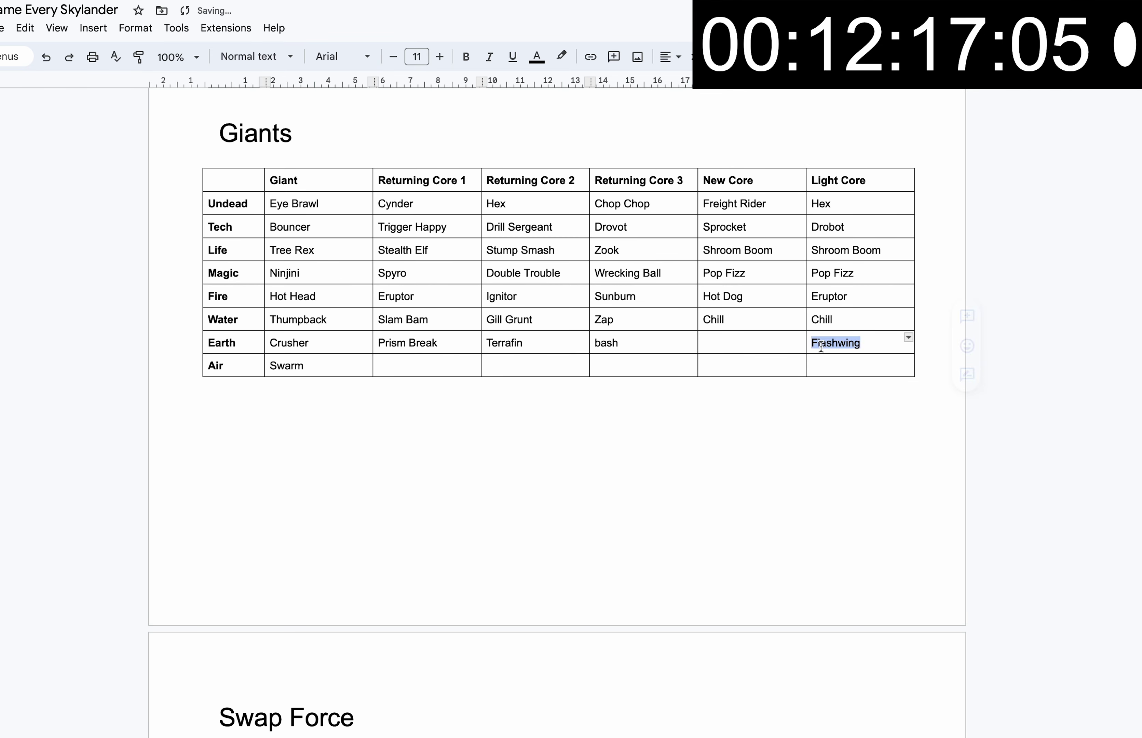
pyautogui.hotkey('ctrl', 'c')
pyautogui.click(744, 340)
pyautogui.hotkey('ctrl', 'v')
pyautogui.click(599, 340)
pyautogui.press('Delete')
pyautogui.write('B')
# - Paste Whirlwind, Lightning Bolt and Sonic Boom into Giants Air Returning Core 1–3
pyautogui.scroll(3, 417, 422)
pyautogui.doubleClick(416, 434)
pyautogui.click(420, 433)
pyautogui.scroll(10, 420, 433)
pyautogui.moveTo(307, 165); pyautogui.dragTo(662, 166)
pyautogui.hotkey('ctrl', 'c')
pyautogui.scroll(-10, 637, 268)
pyautogui.moveTo(439, 455); pyautogui.dragTo(664, 454)
pyautogui.hotkey('ctrl', 'v')
# - Enter Jet Vac in both the Air New Core and Light Core cells
pyautogui.doubleClick(792, 451)
pyautogui.scroll(1, 756, 495)
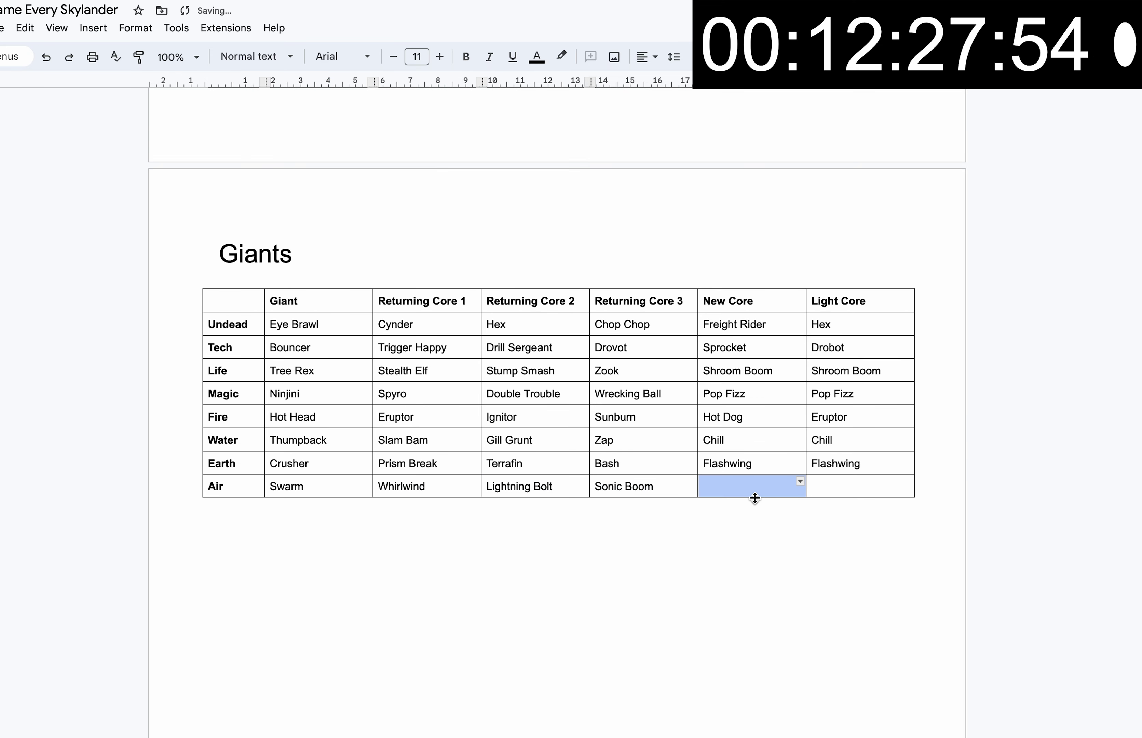
pyautogui.click(758, 491)
pyautogui.write('Jet Vac')
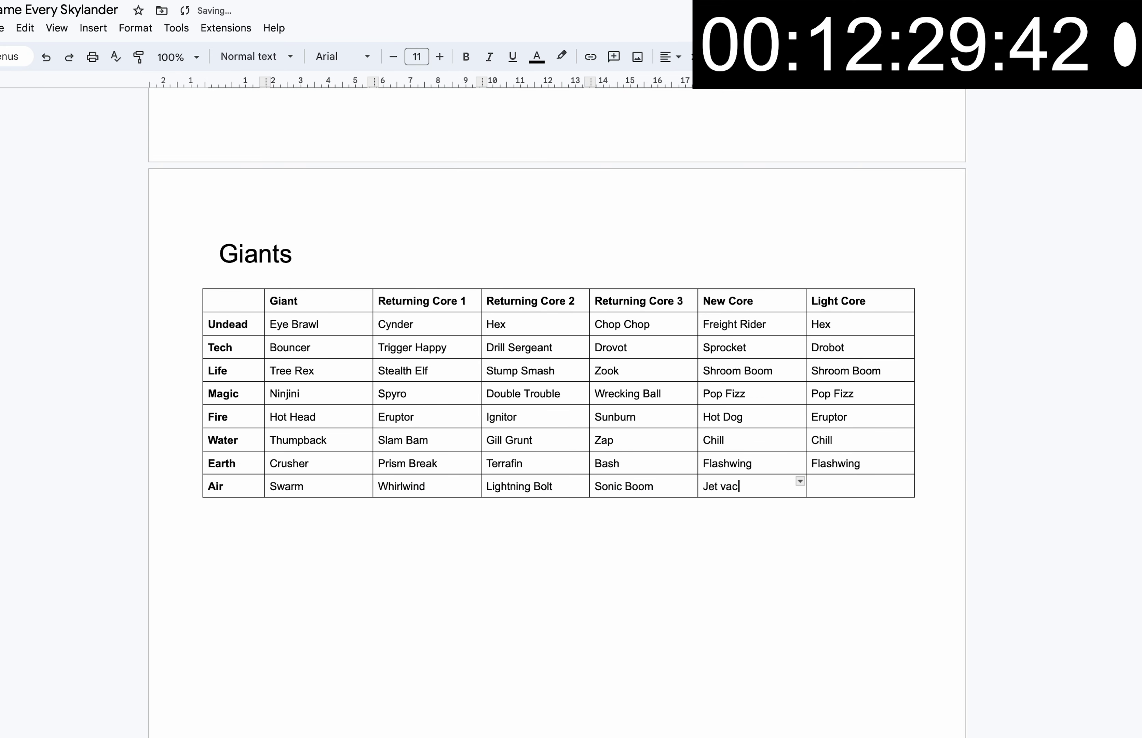
pyautogui.hotkey('shift', 'Home')
pyautogui.hotkey('ctrl', 'c')
pyautogui.click(829, 490)
pyautogui.hotkey('ctrl', 'v')
pyautogui.click(770, 516)
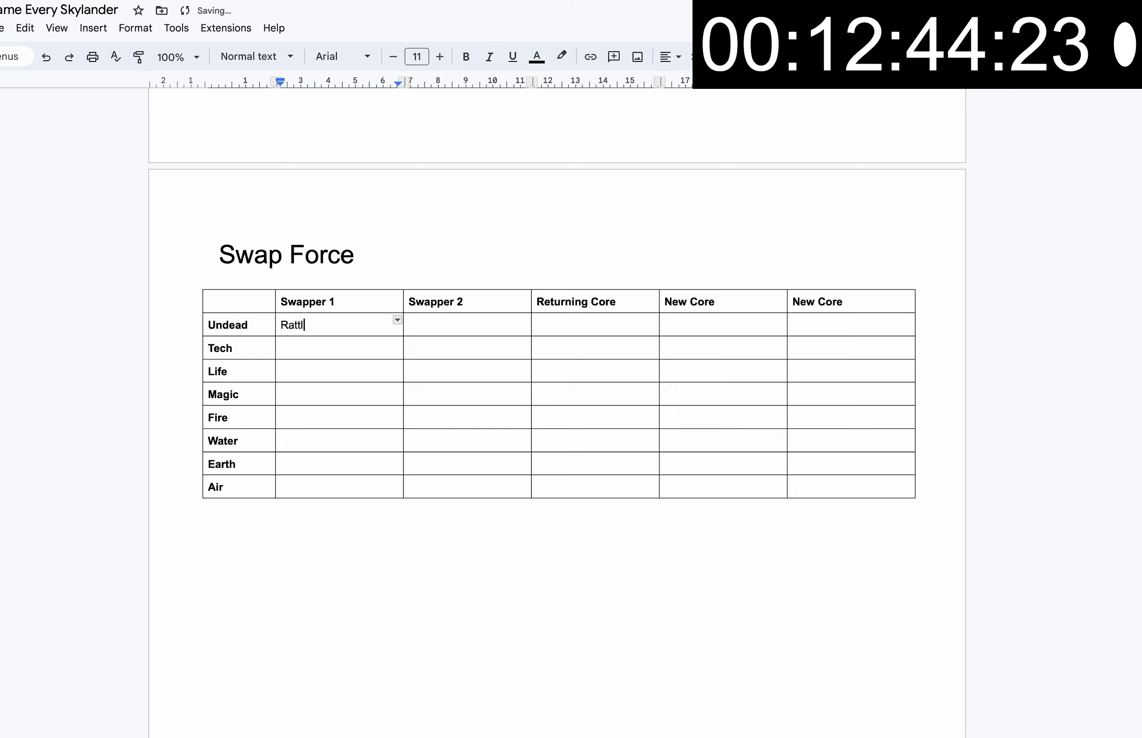
# - Fill the Undead and Tech swapper cells with Rattle Shake, Night Shift, Magna Charge and Spy Rise
pyautogui.write('e Shake')
pyautogui.click(421, 323)
pyautogui.write('Night Shift')
pyautogui.click(312, 348)
pyautogui.write('Magna Charge')
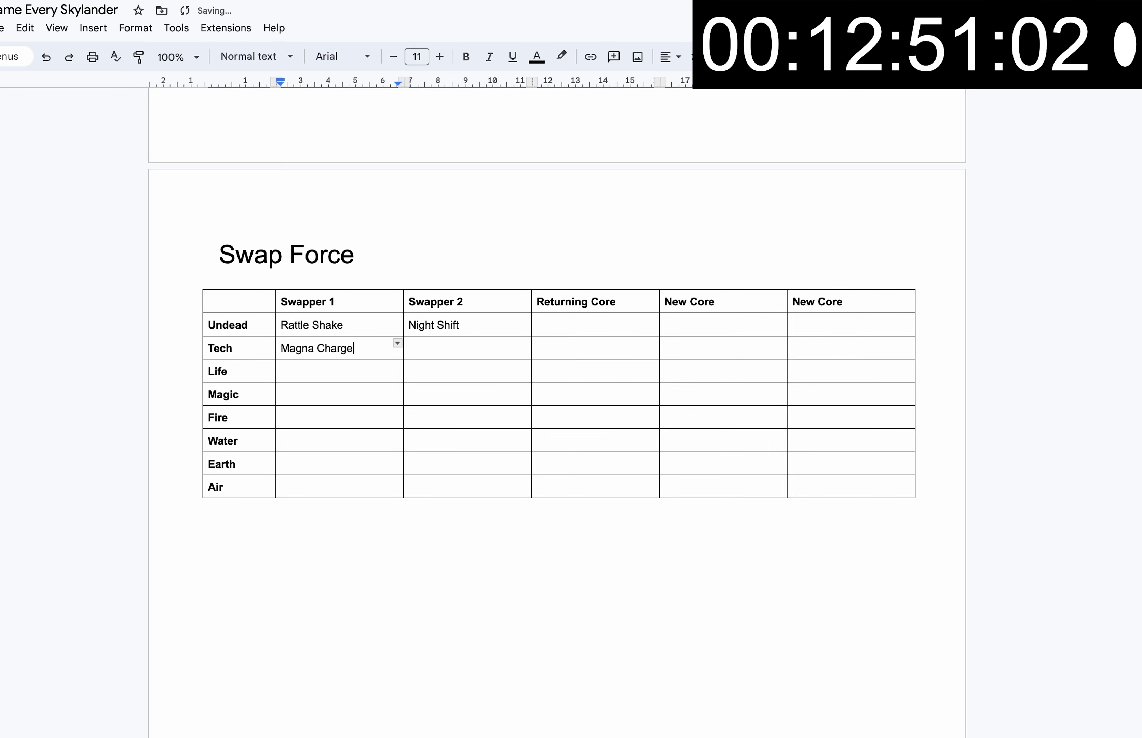
pyautogui.click(448, 345)
pyautogui.write('Spo')
pyautogui.press('BackSpace')
pyautogui.write('y Rise')
# - Enter Stink Bomb, Grilla Drilla, Trap Shadow and Hoot Loop for the Life and Magic swappers
pyautogui.click(312, 371)
pyautogui.write('St')
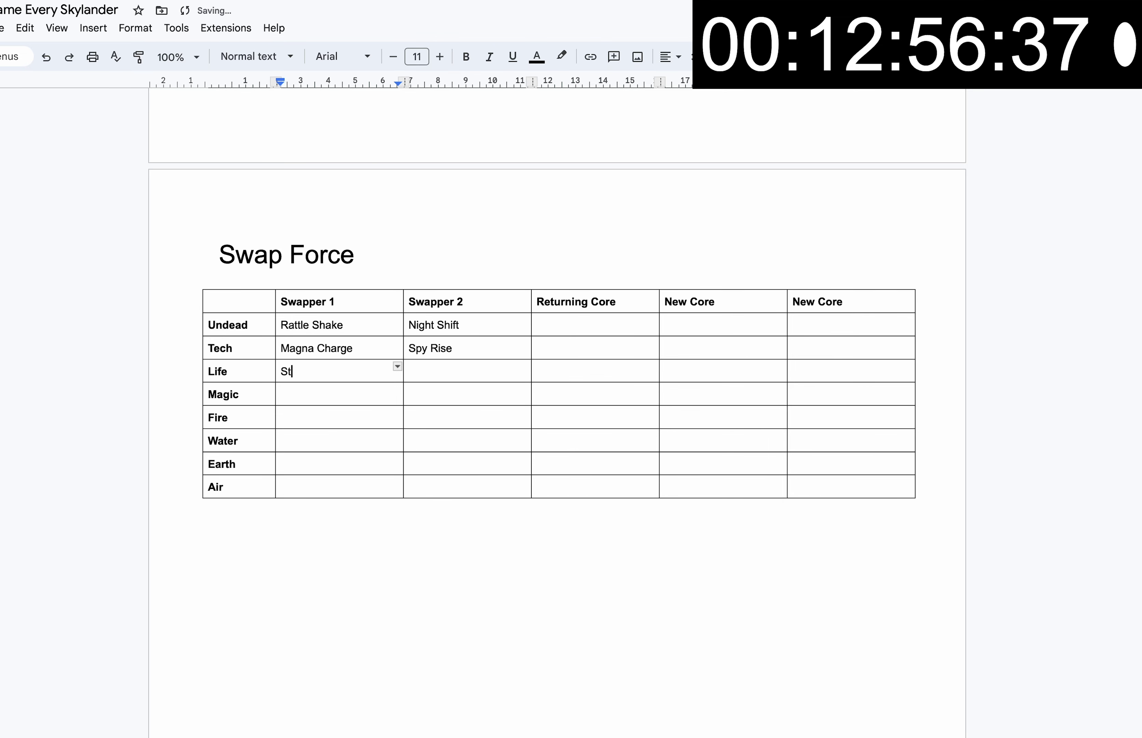
pyautogui.write('ink Bomb')
pyautogui.click(448, 371)
pyautogui.write('Grilla Drilla')
pyautogui.click(312, 394)
pyautogui.write('Trap Shadow')
pyautogui.click(430, 392)
pyautogui.write('Hoot Loop')
# - Fill the Fire swapper cells with Fire Kracken and Blast Zone, replacing a mistyped Hot Head
pyautogui.click(338, 418)
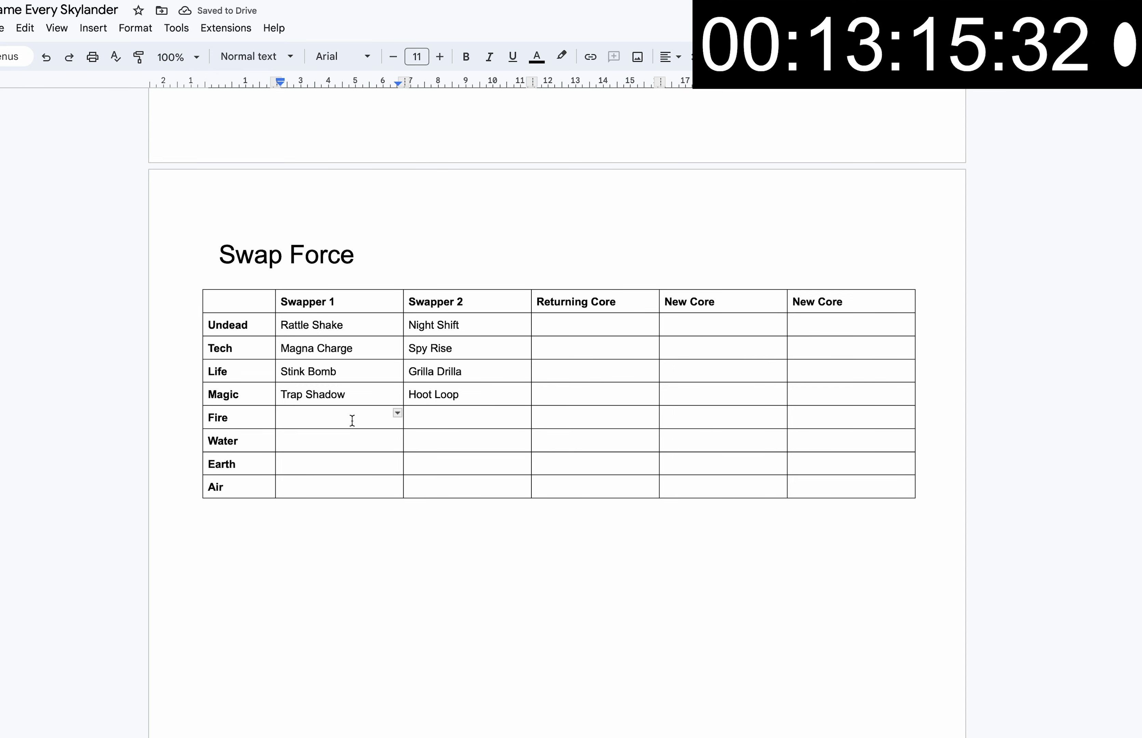
pyautogui.write('Hot HEadf')
pyautogui.press('BackSpace')
pyautogui.press('BackSpace')
pyautogui.press('BackSpace')
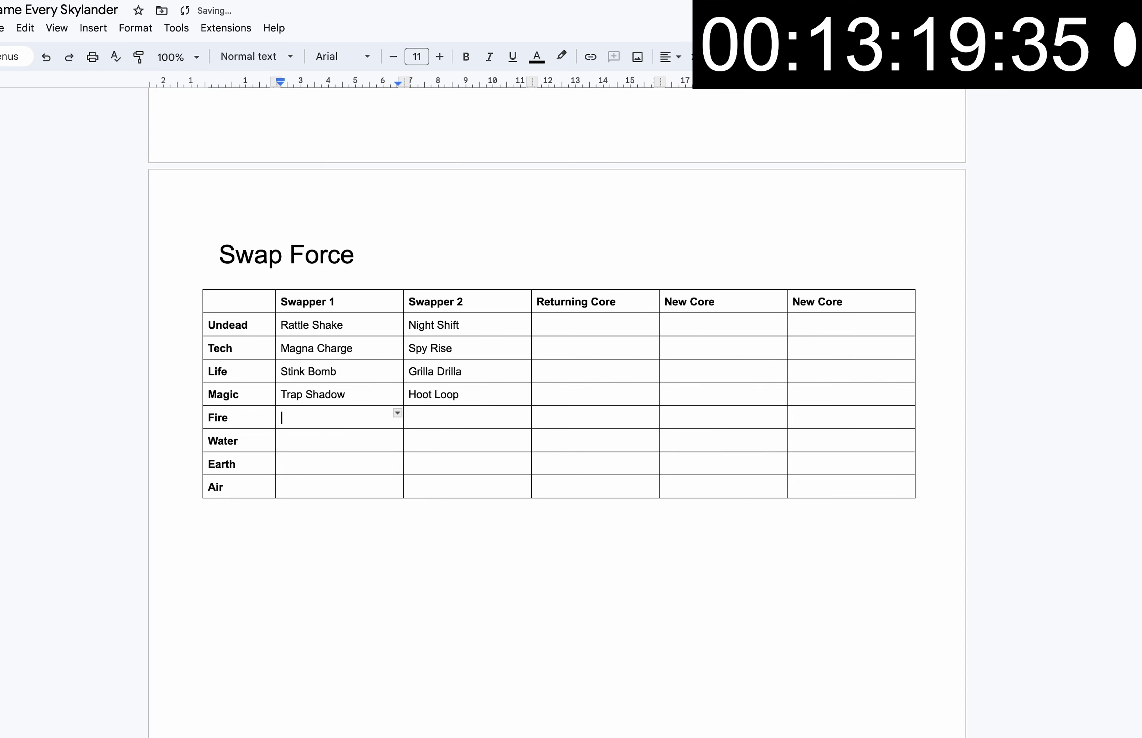
pyautogui.write('Fire Kracken')
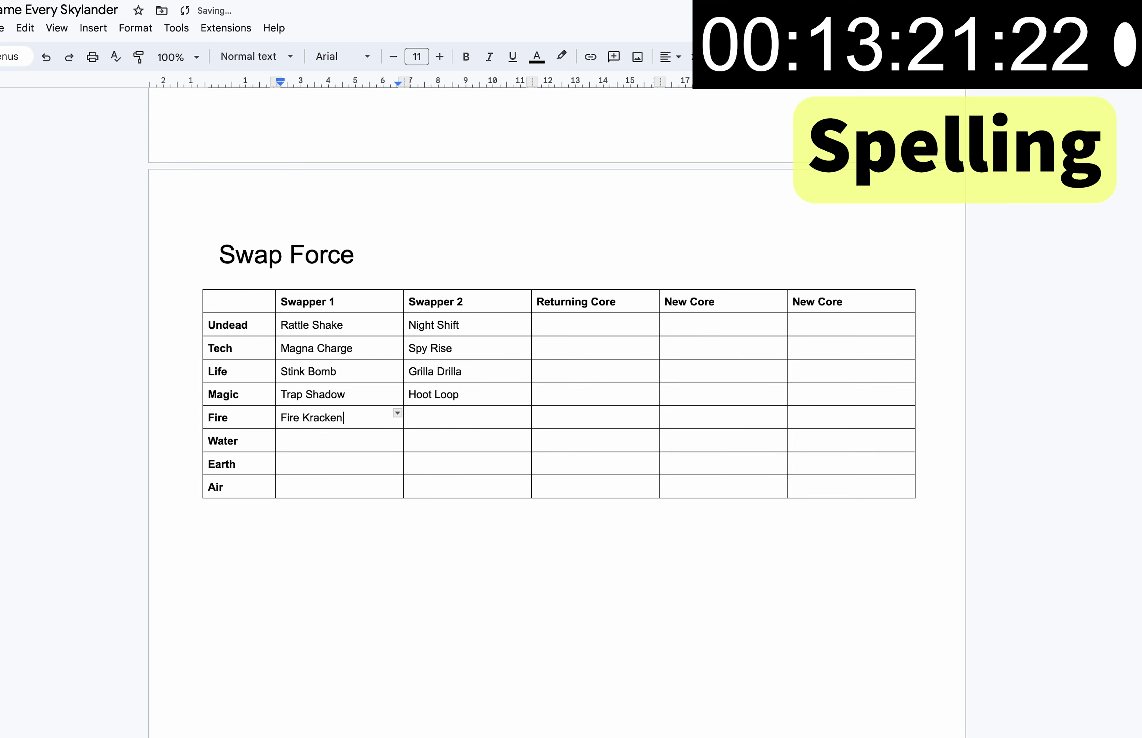
pyautogui.doubleClick(480, 417)
pyautogui.write('Blast Zone')
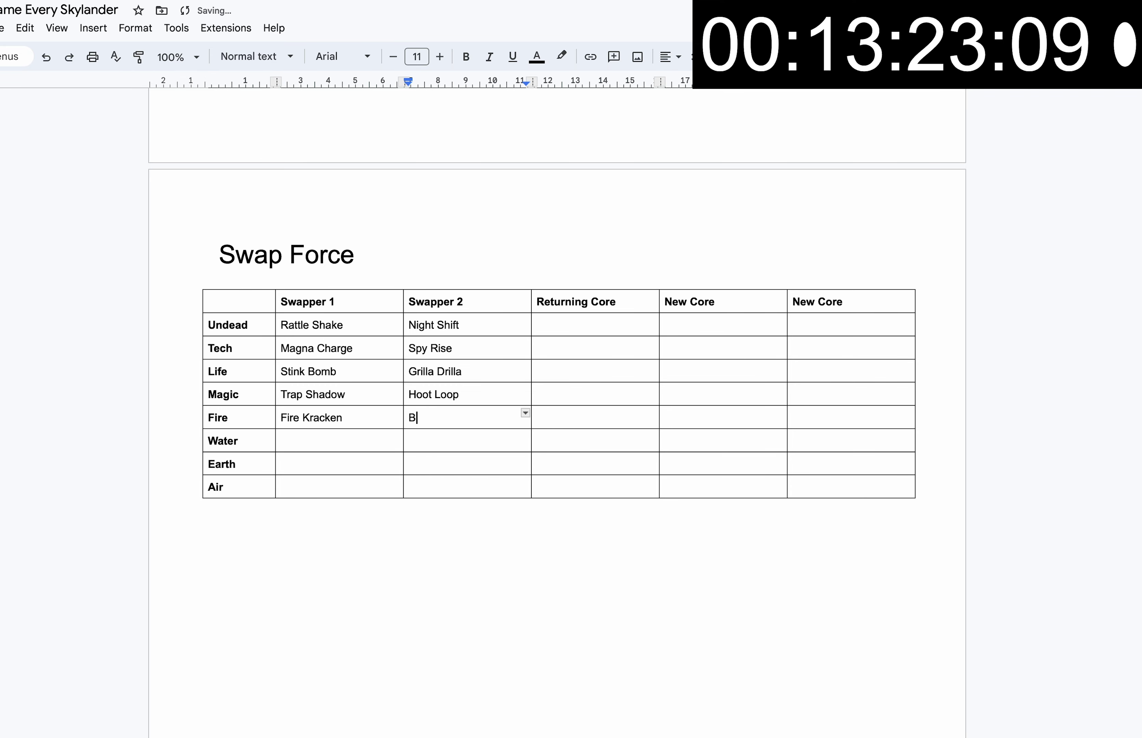
# - Enter Wash Buckler, Freeze Blade, Doom Stone, Rubble Rouser and Free Ranger for Water, Earth and Air
pyautogui.click(310, 440)
pyautogui.write('Wash Buckler')
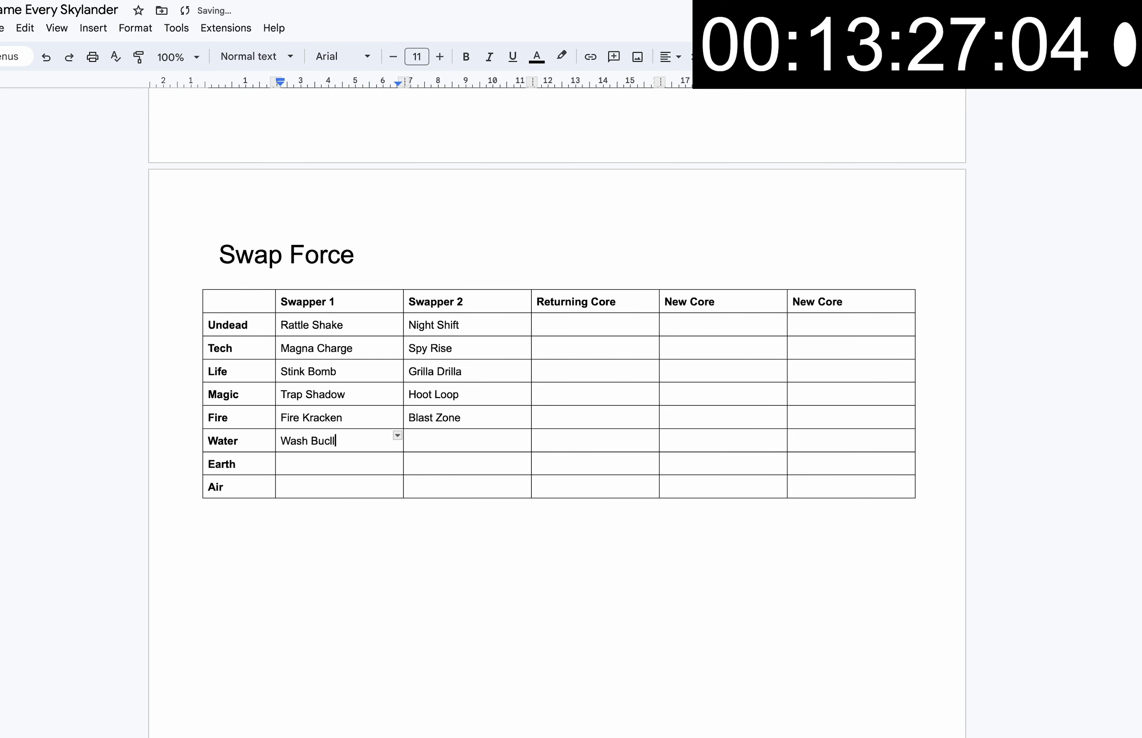
pyautogui.click(409, 440)
pyautogui.write('Freeze Blade')
pyautogui.click(288, 464)
pyautogui.write('doom Stone')
pyautogui.click(408, 464)
pyautogui.write('Rubble Rouser')
pyautogui.click(288, 486)
pyautogui.write('Fre')
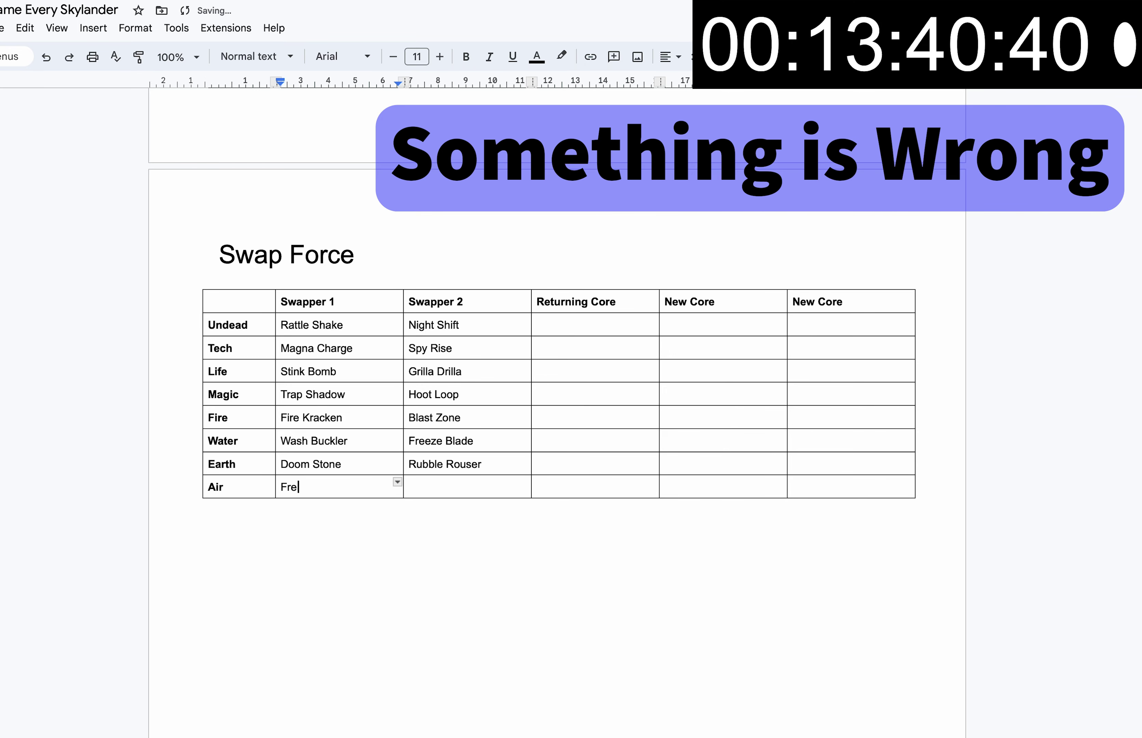
pyautogui.write('e Ranger')
pyautogui.press('Tab')
# - Finish Boom Jet, then add returning cores Twin Blade Chop Chop, Big Bang Trigger Happy and Ninja Stealth Elf
pyautogui.write('Boom Jet')
pyautogui.scroll(3, 606, 400)
pyautogui.click(607, 400)
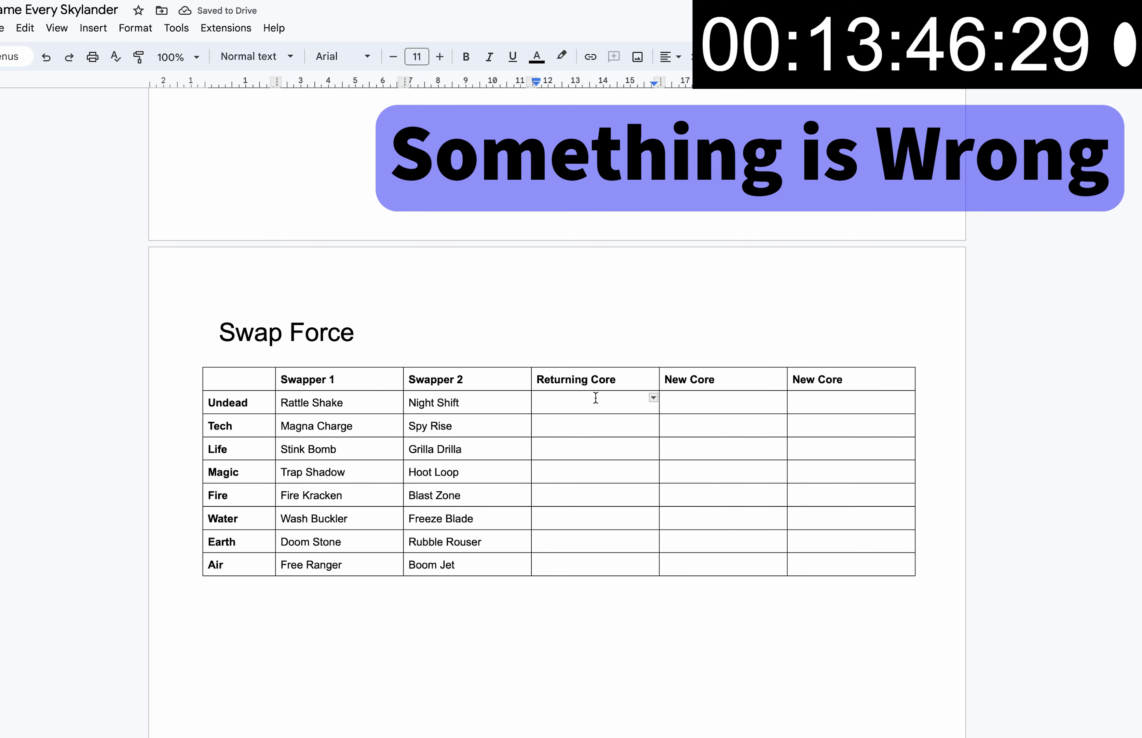
pyautogui.write('Twin ')
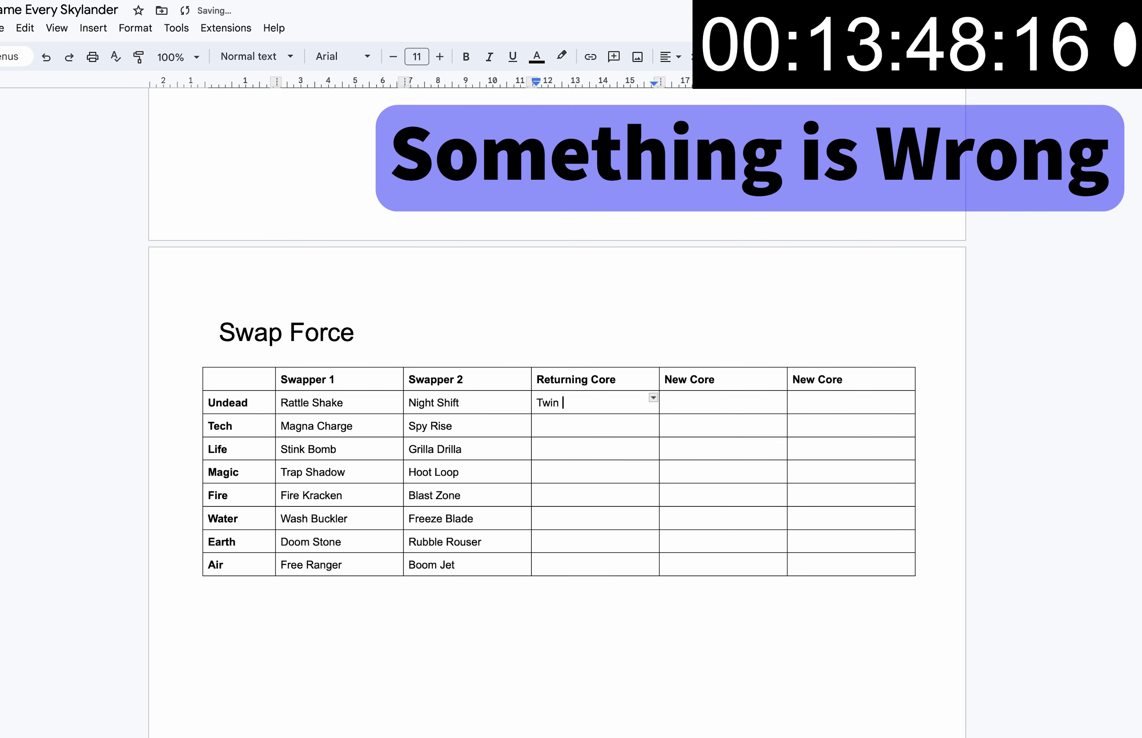
pyautogui.write('Blade Chop Chop')
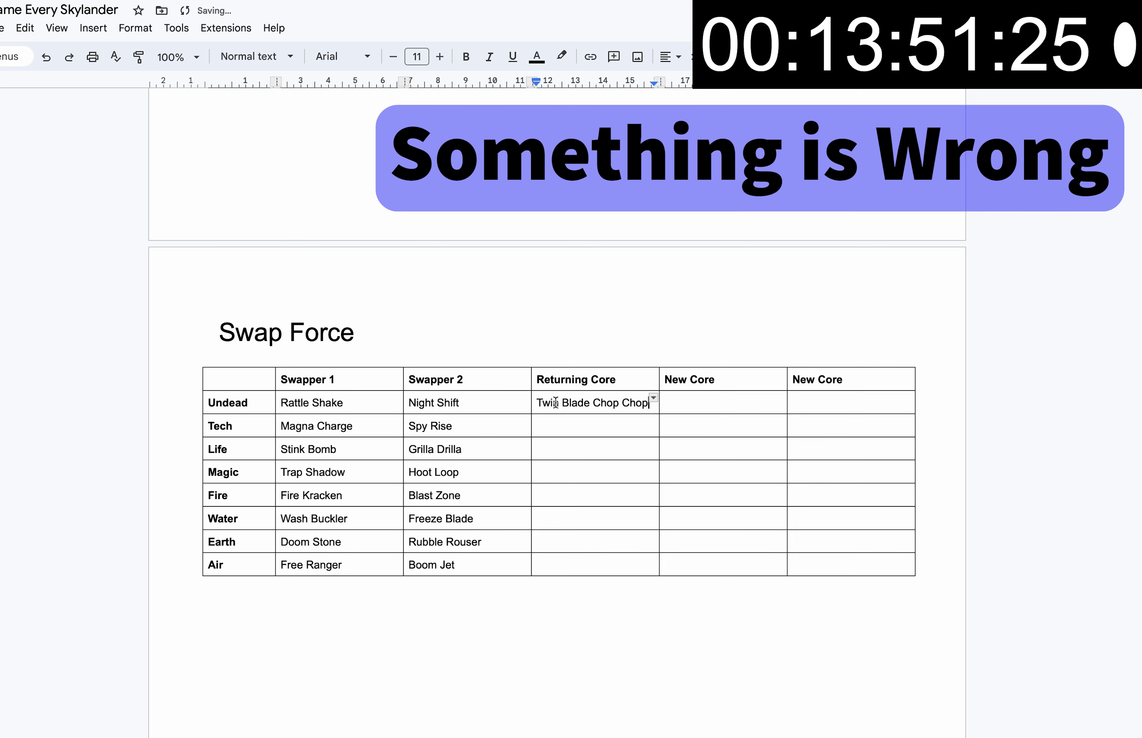
pyautogui.moveTo(536, 403)
pyautogui.mouseDown()
pyautogui.moveTo(589, 403)
pyautogui.moveTo(551, 403)
pyautogui.moveTo(566, 402)
pyautogui.mouseUp()
pyautogui.click(571, 427)
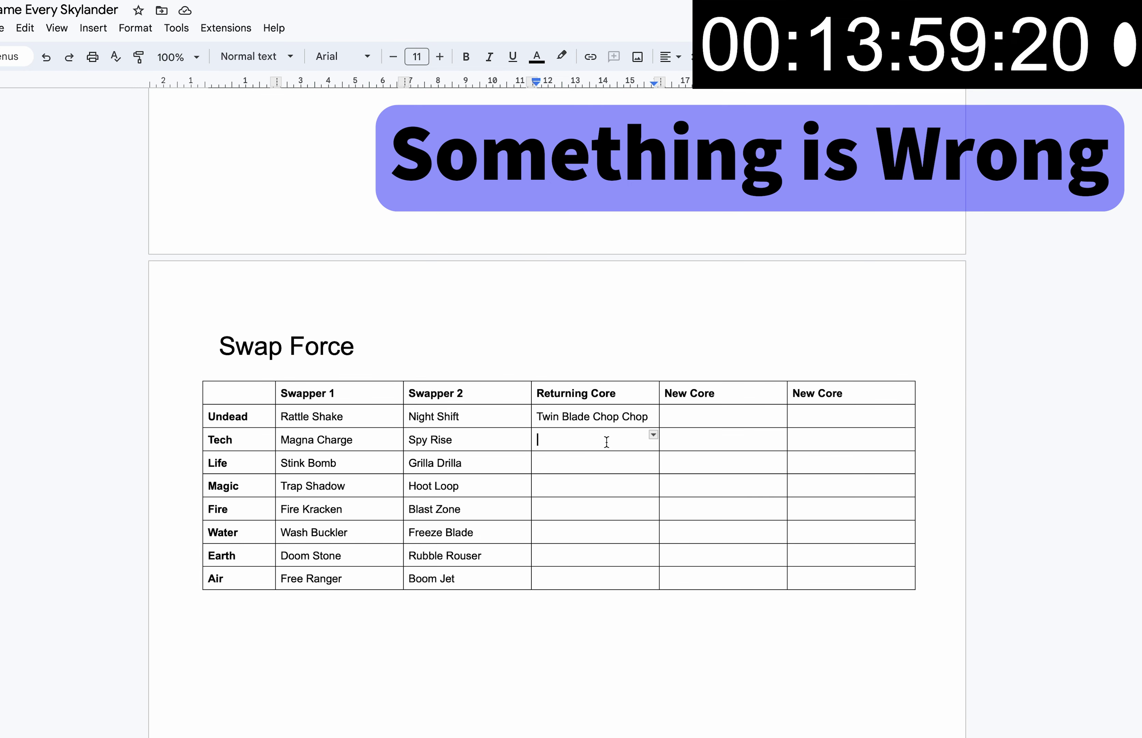
pyautogui.write('Big Ban')
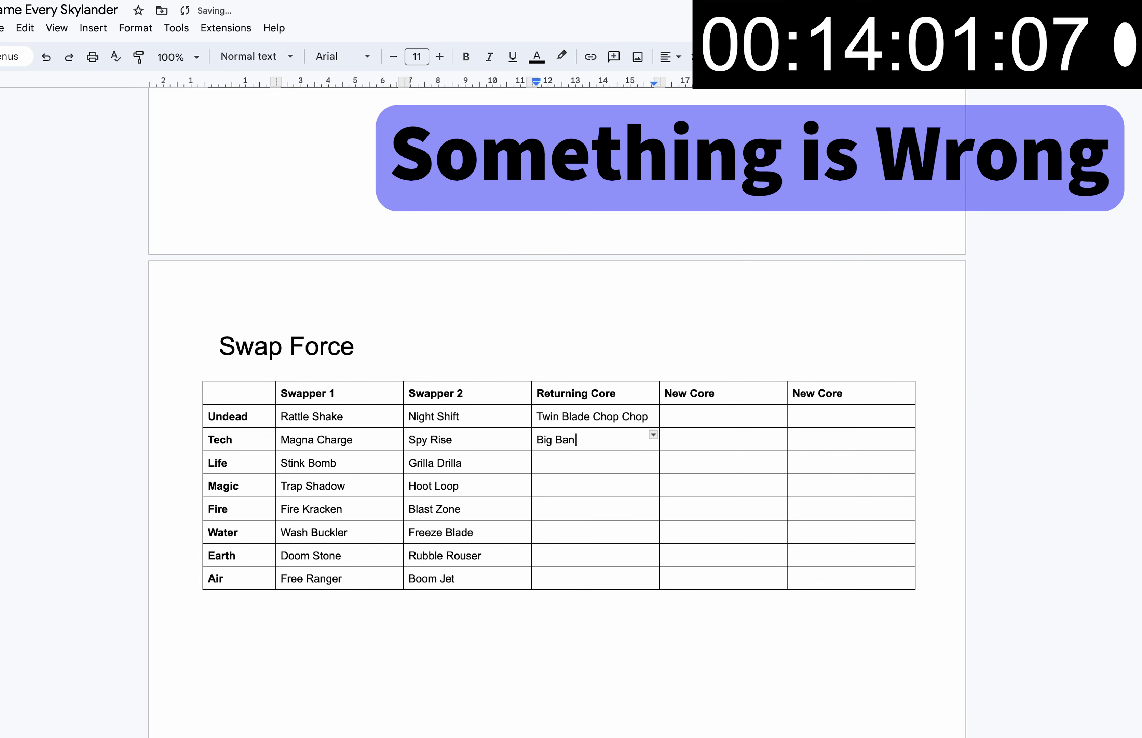
pyautogui.write('g Trigger Ha')
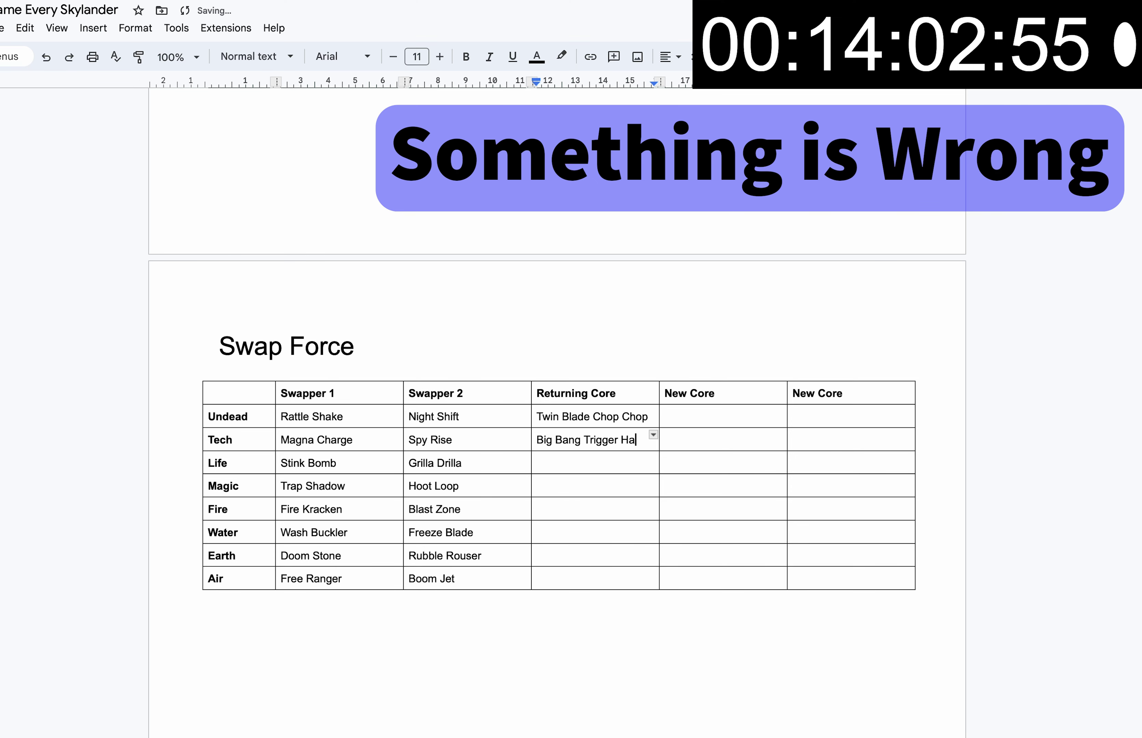
pyautogui.write('ppy')
pyautogui.click(599, 464)
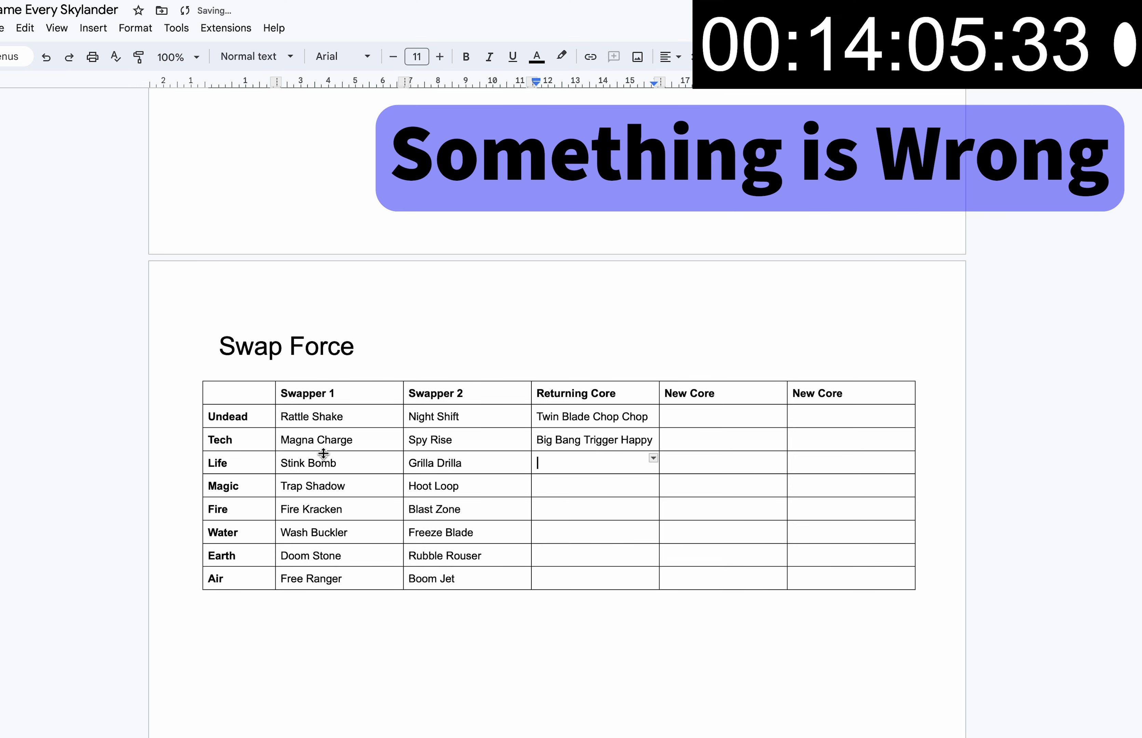
pyautogui.write('Ninja Stealth Elf')
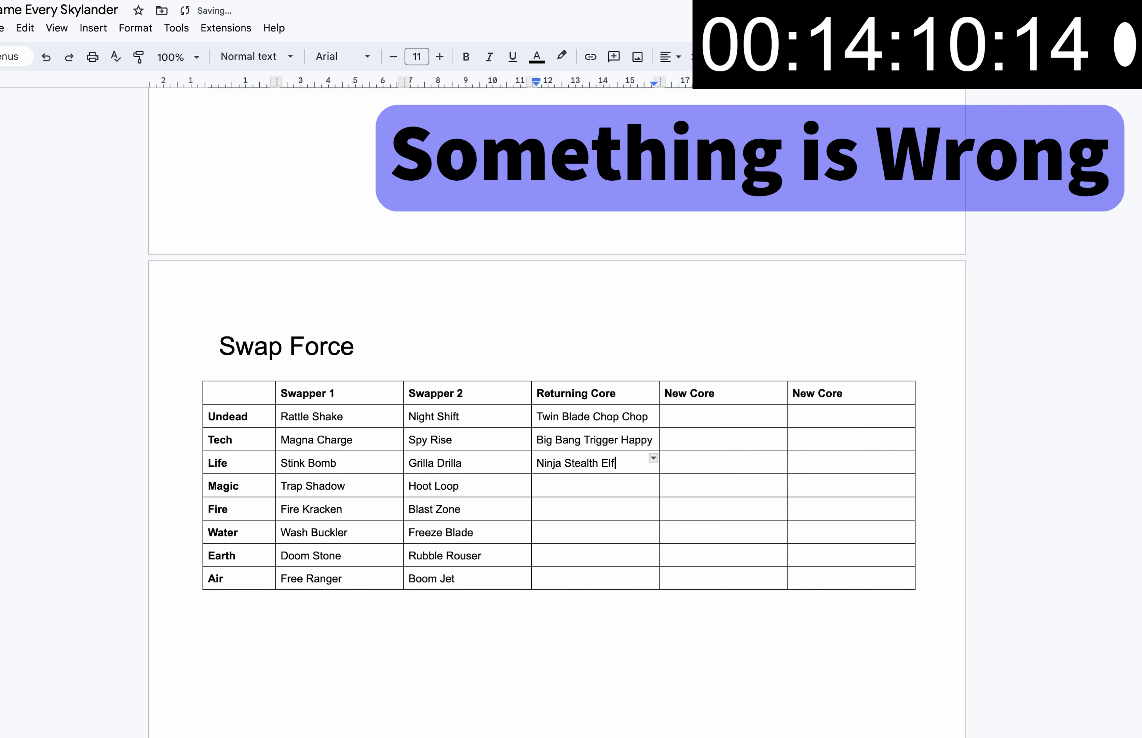
# - Enter Mega Ram Spyro for Magic and the Eruptor entry for the Fire returning core
pyautogui.click(615, 483)
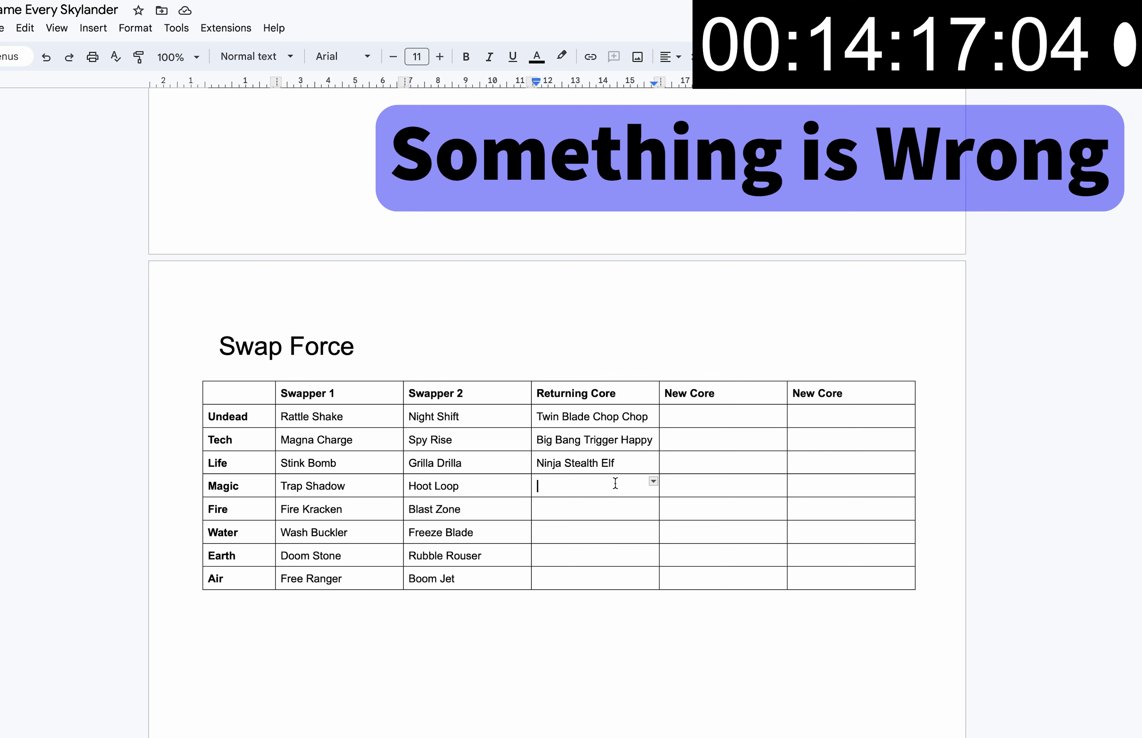
pyautogui.write('Mag')
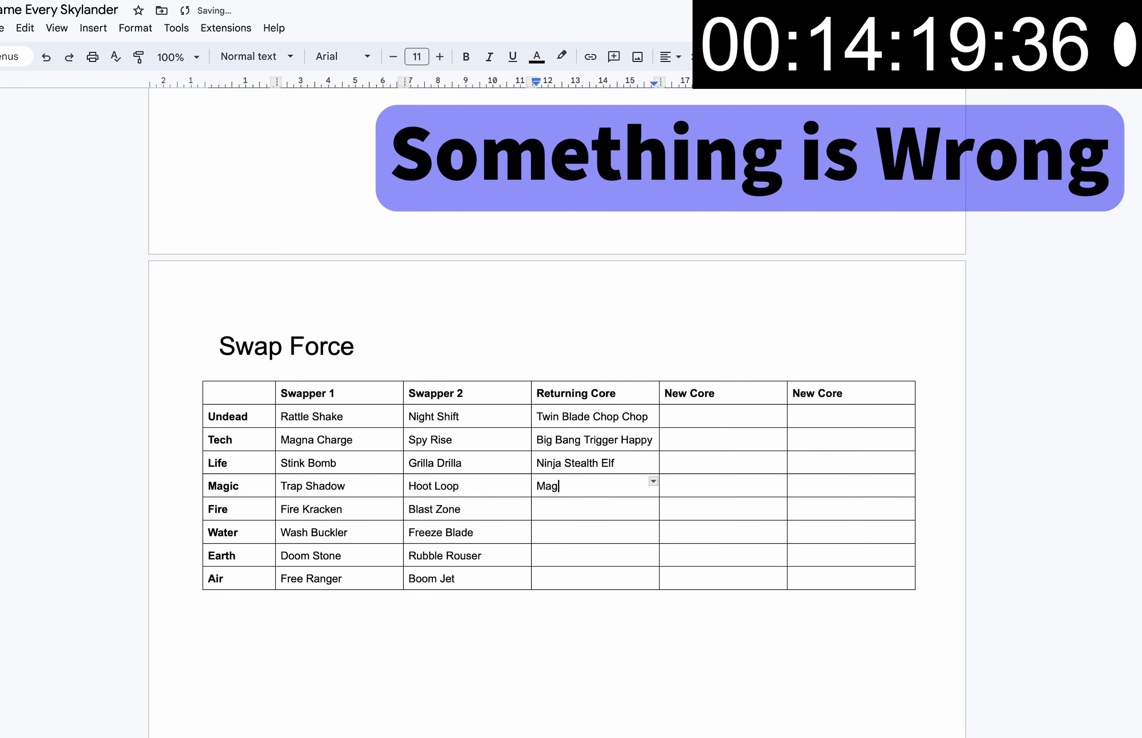
pyautogui.press('BackSpace')
pyautogui.press('BackSpace')
pyautogui.write('ega Ram Spyro')
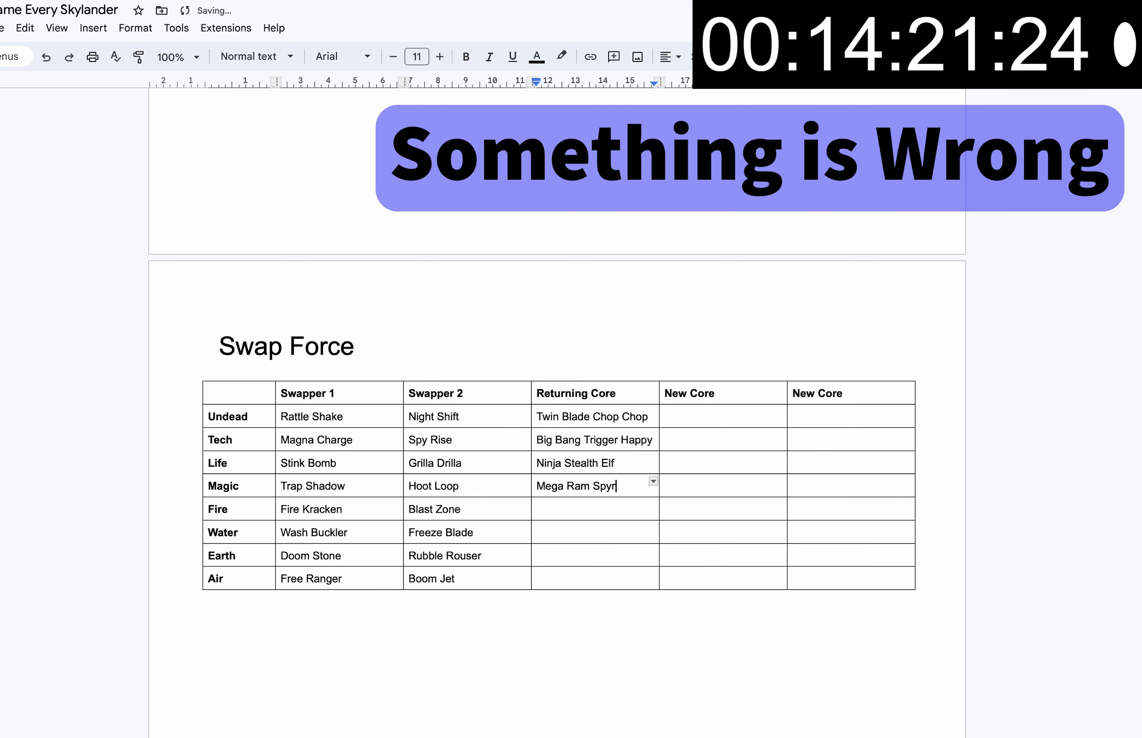
pyautogui.doubleClick(614, 482)
pyautogui.doubleClick(615, 506)
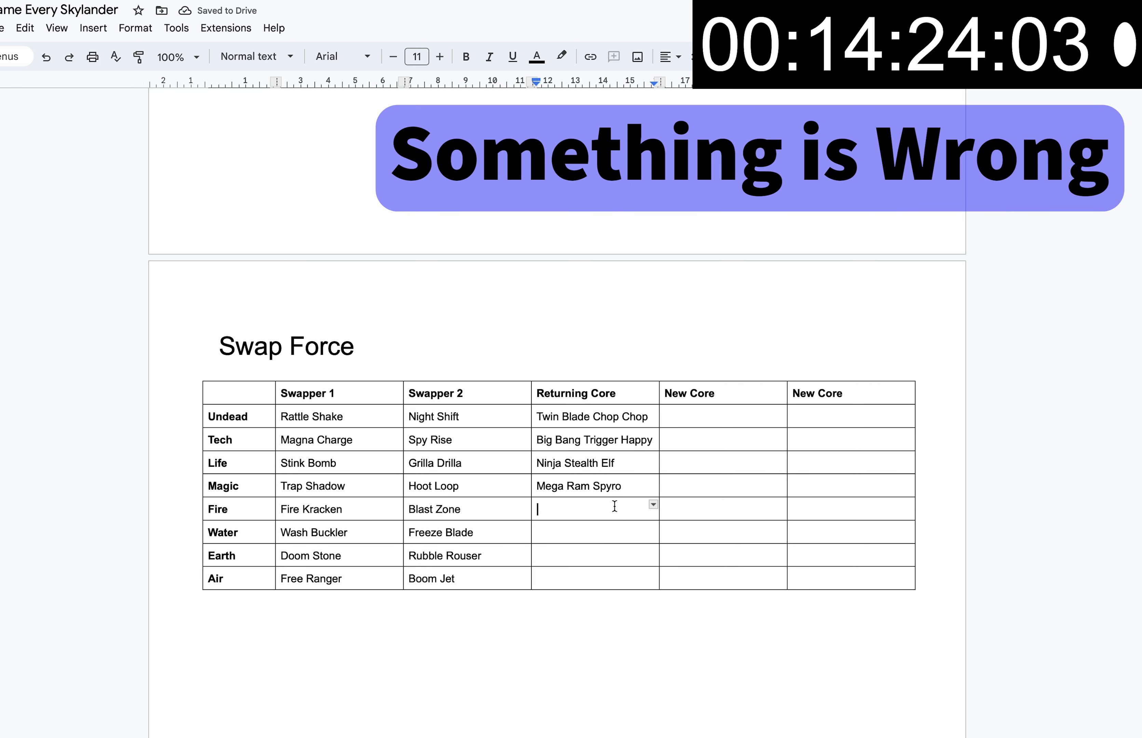
pyautogui.click(607, 505)
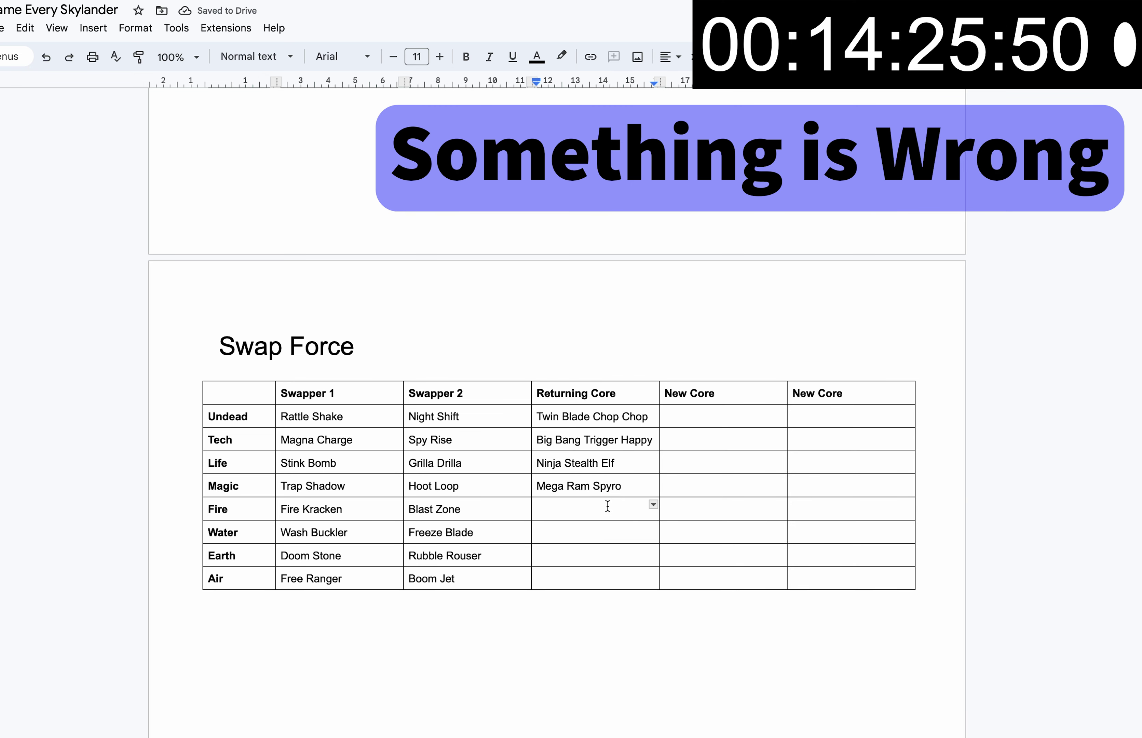
pyautogui.scroll(1, 608, 505)
pyautogui.write('Lafa Barf')
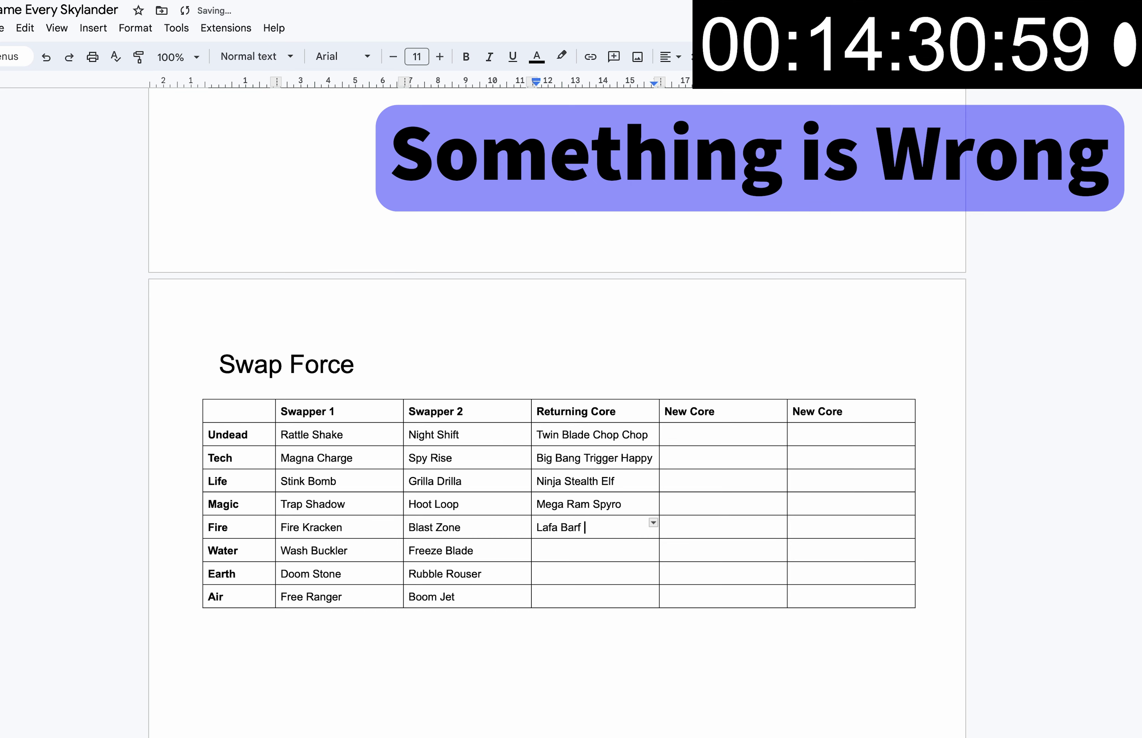
pyautogui.write('Eruptor')
# - Enter Anchors Away Gill Grunt as the Water returning core after checking the Giants table
pyautogui.doubleClick(597, 551)
pyautogui.click(587, 560)
pyautogui.write('Chi')
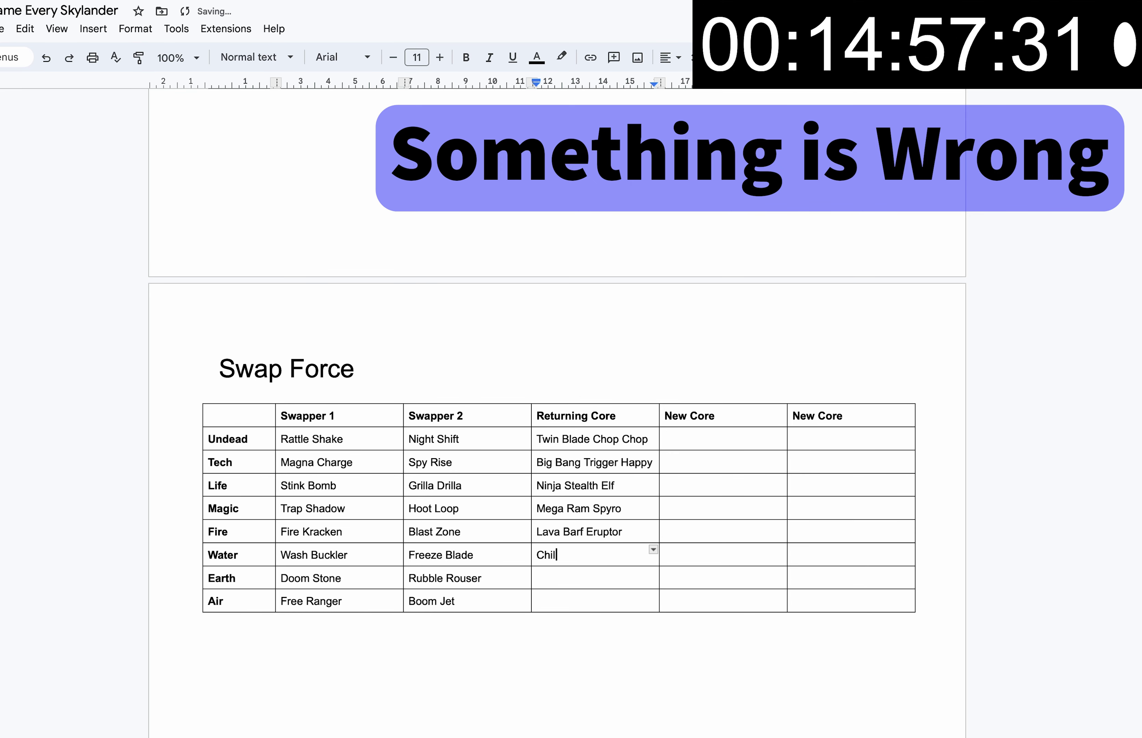
pyautogui.write('l')
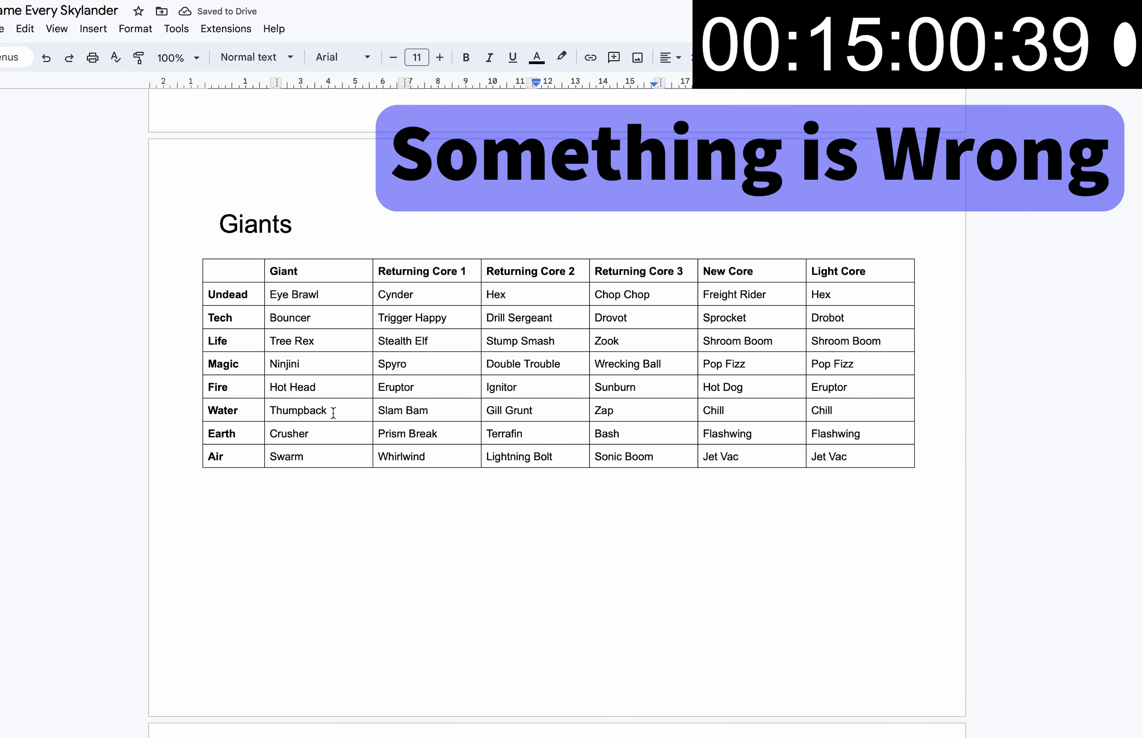
pyautogui.moveTo(332, 414)
pyautogui.mouseDown()
pyautogui.moveTo(502, 411)
pyautogui.moveTo(494, 458)
pyautogui.moveTo(518, 560)
pyautogui.mouseUp()
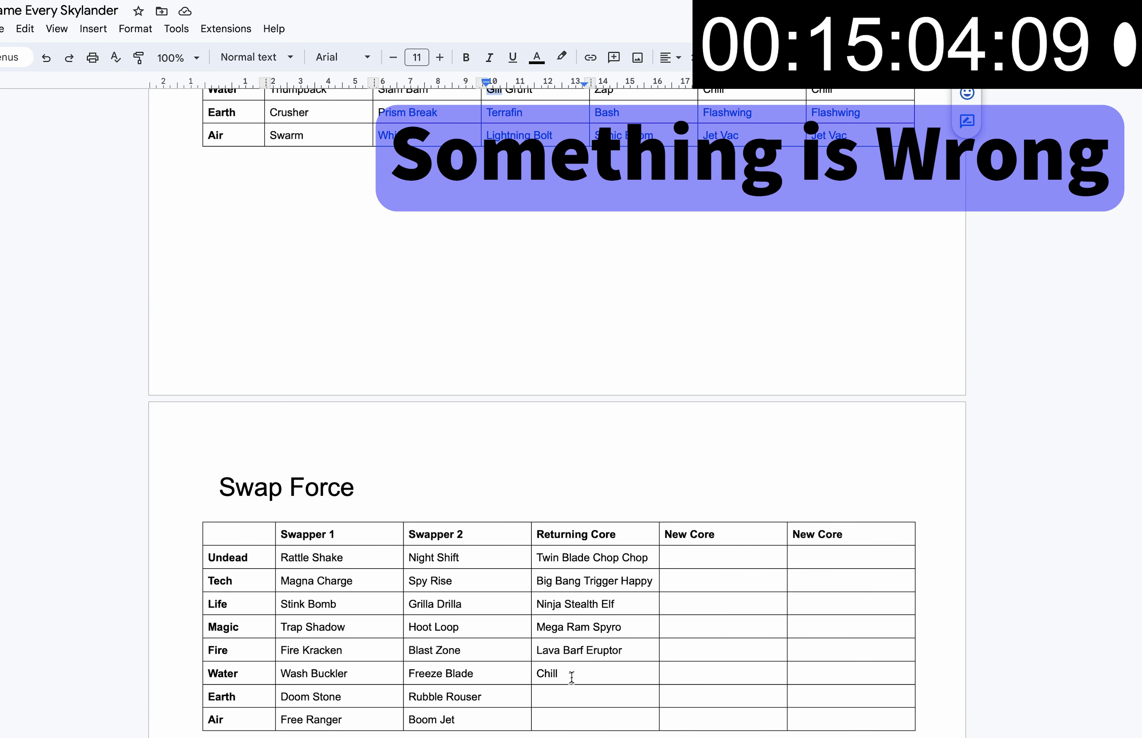
pyautogui.tripleClick(569, 674)
pyautogui.write('Anch')
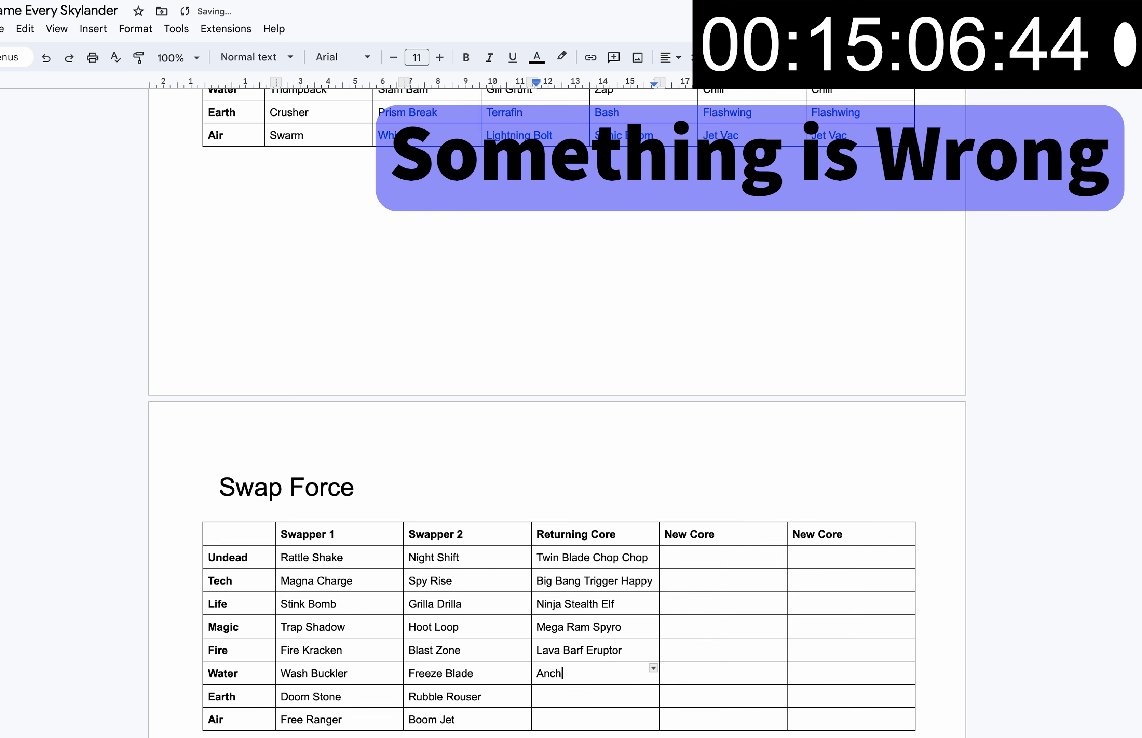
pyautogui.write('ors Away Gill Grunt')
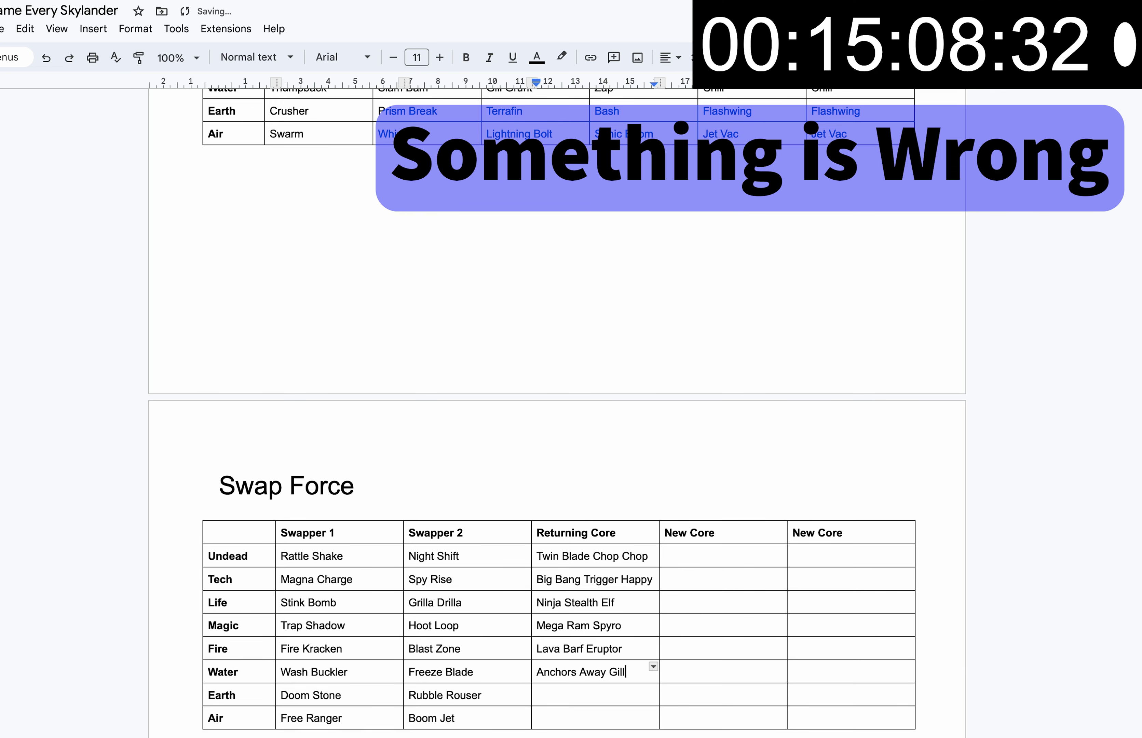
pyautogui.scroll(-2, 604, 637)
pyautogui.tripleClick(603, 627)
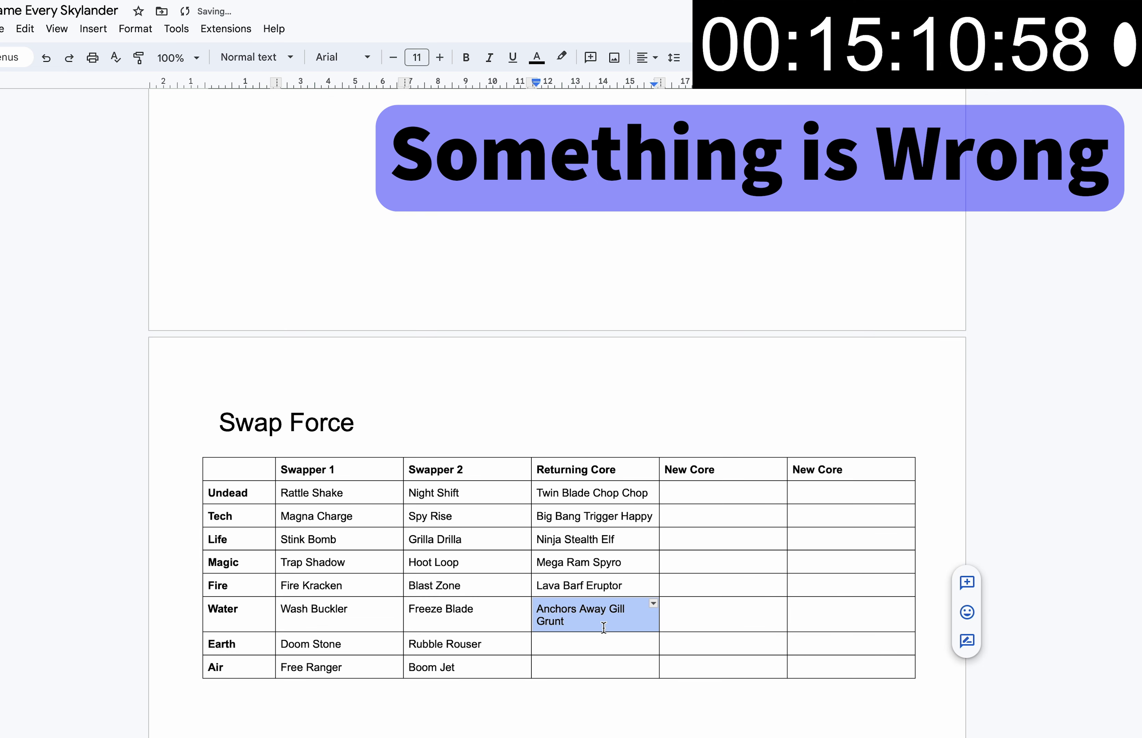
# - Enter '?? Prism Break' as the Earth returning core
pyautogui.doubleClick(589, 641)
pyautogui.click(586, 643)
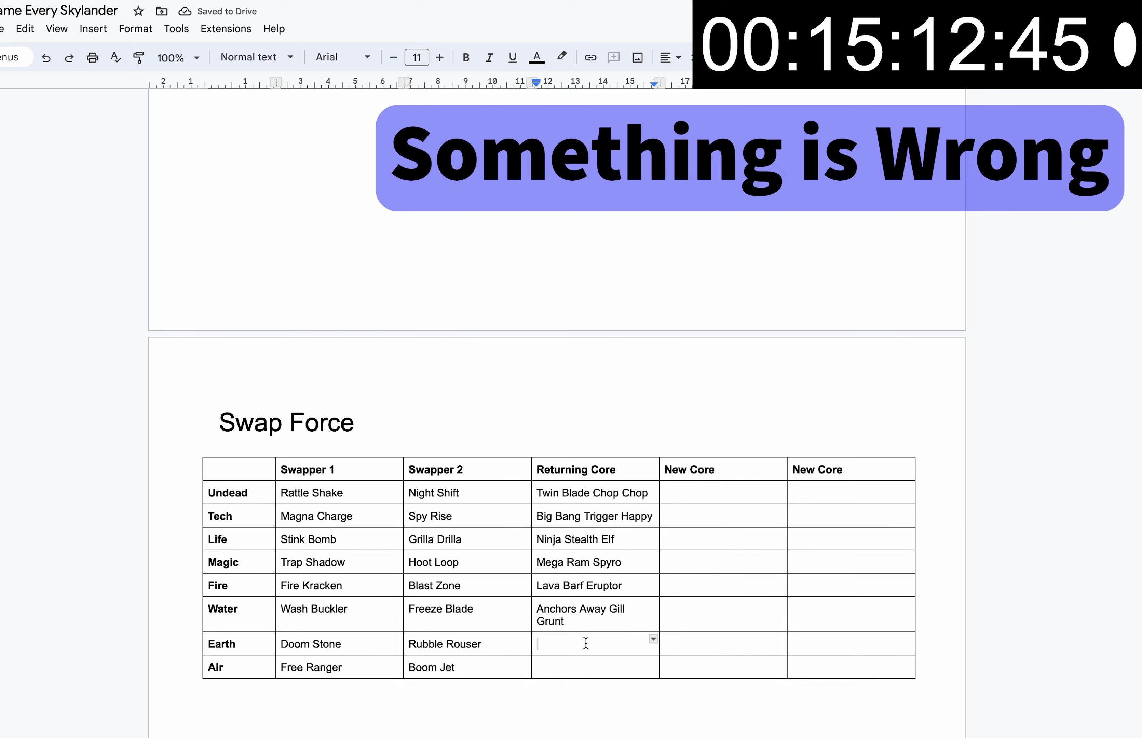
pyautogui.scroll(8, 586, 642)
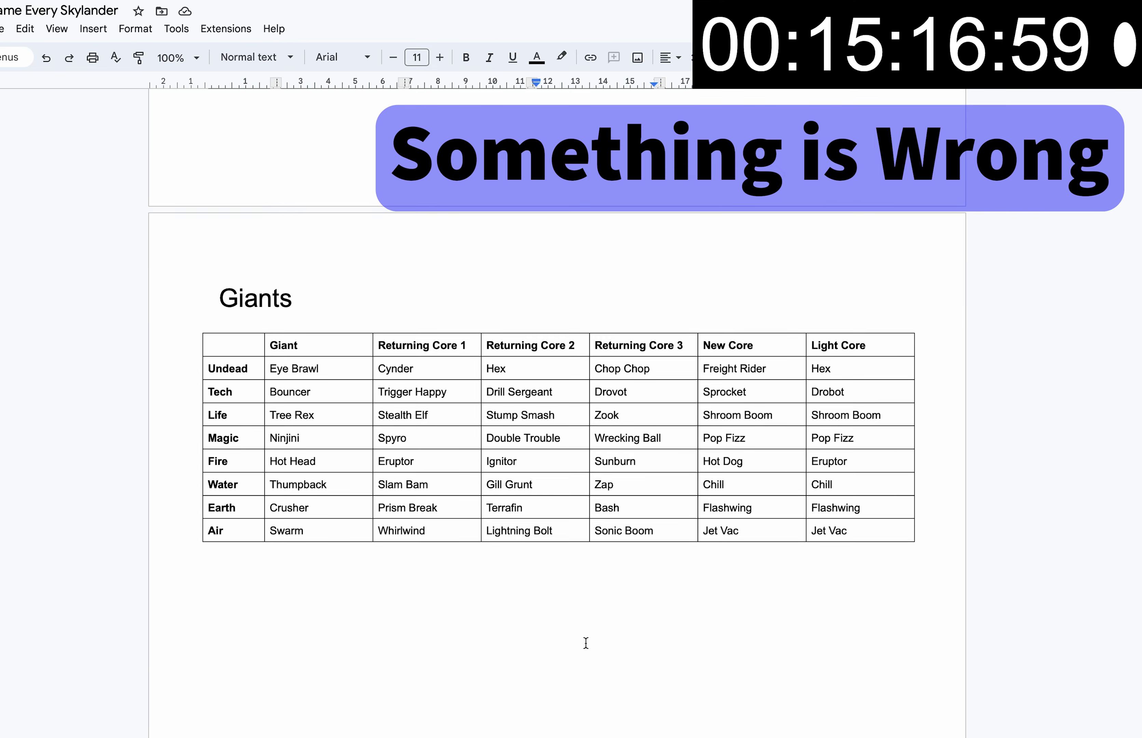
pyautogui.write('Prism brea')
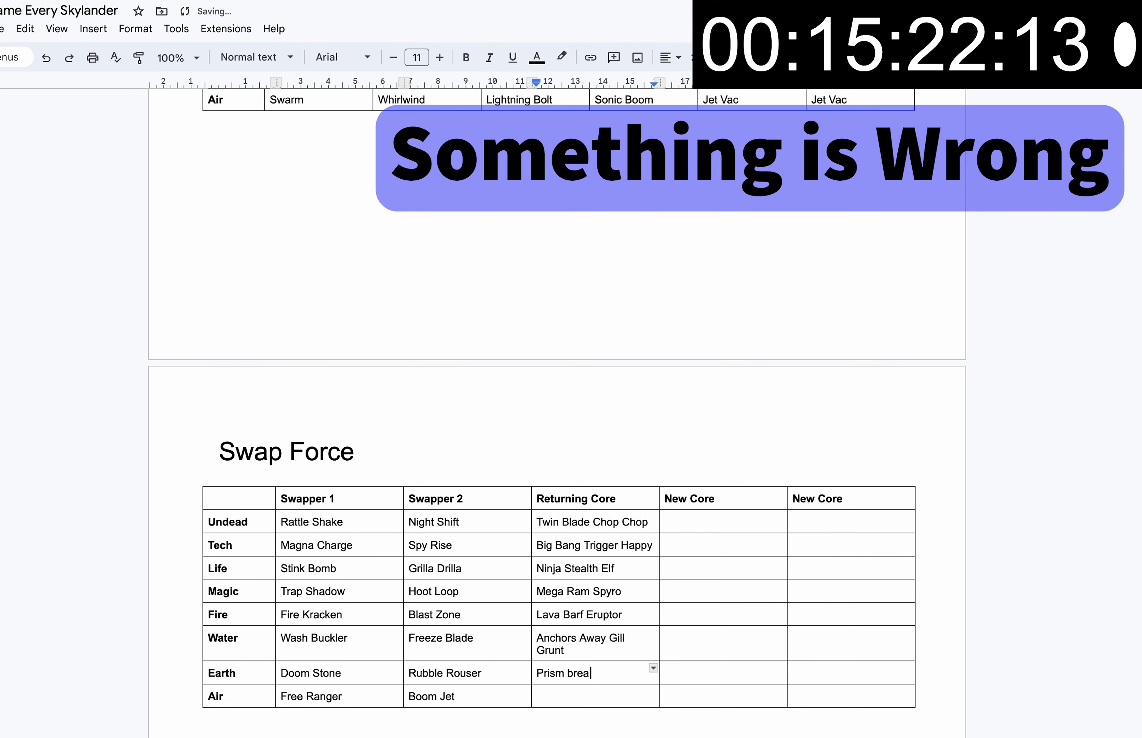
pyautogui.press('BackSpace')
pyautogui.press('BackSpace')
pyautogui.press('BackSpace')
pyautogui.write('?? Prism Break')
pyautogui.scroll(5, 593, 678)
# - Add a Lightcore column and enter Long Horn Whirlwind for Air, flagging Long Horn with question marks
pyautogui.press('Down')
pyautogui.rightClick(814, 482)
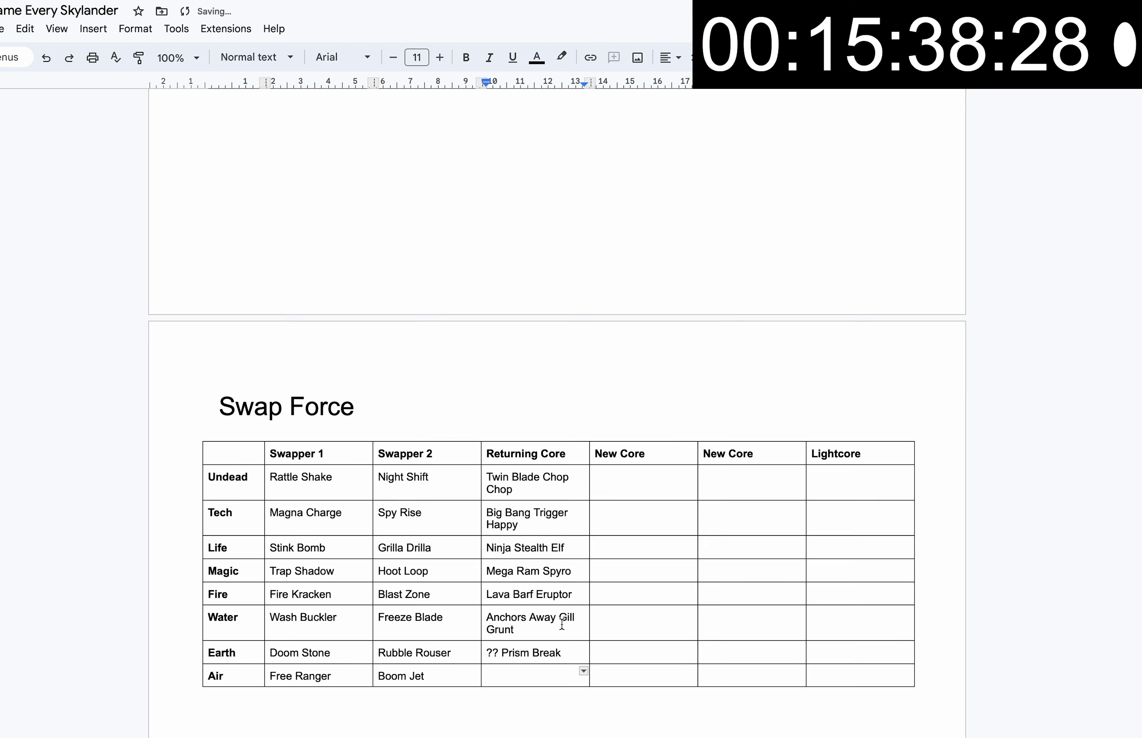
pyautogui.scroll(6, 562, 625)
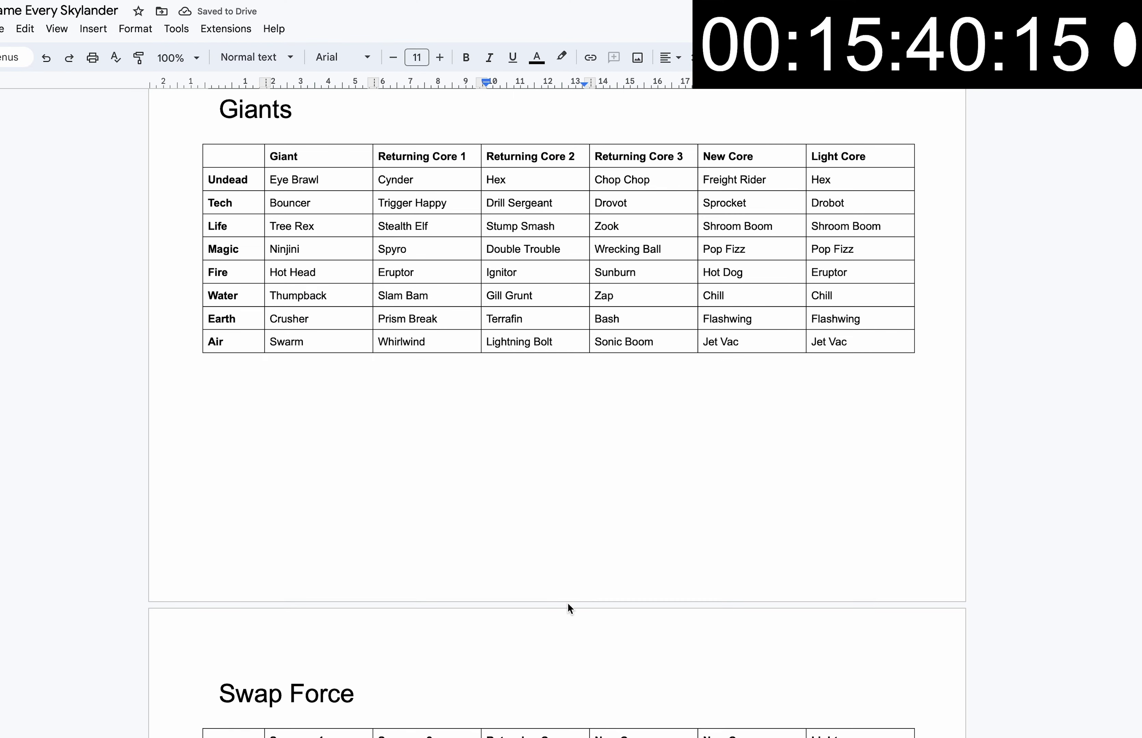
pyautogui.write('Long')
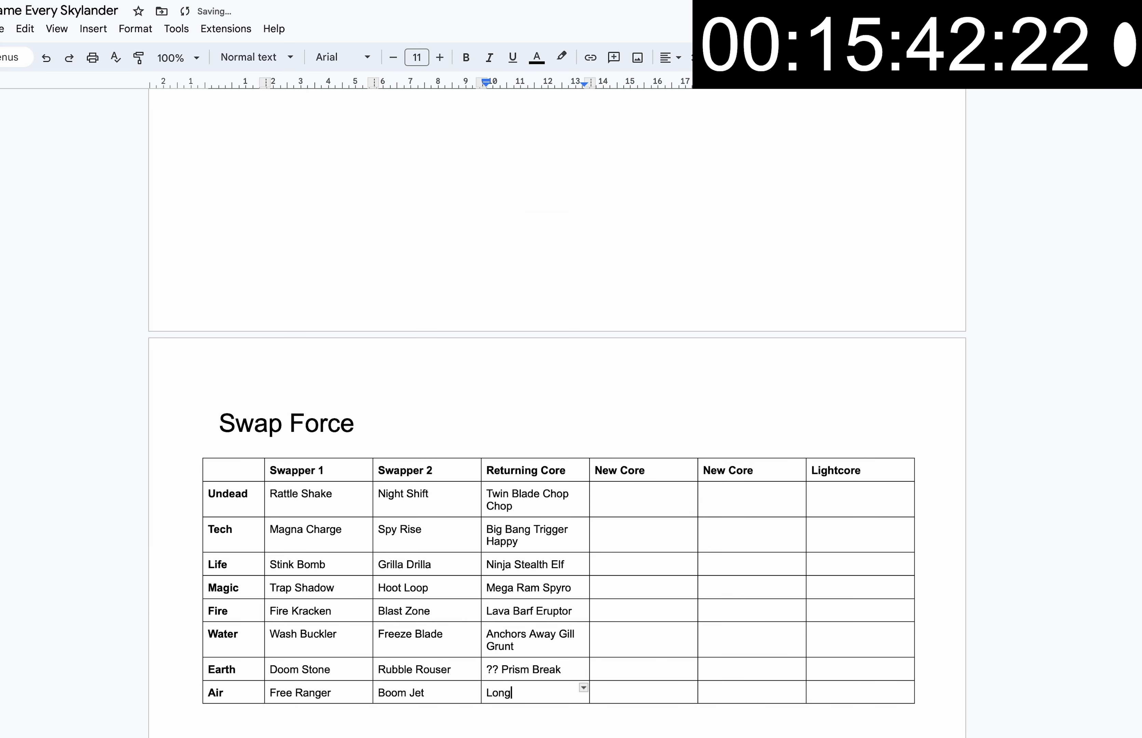
pyautogui.write(' Horn ')
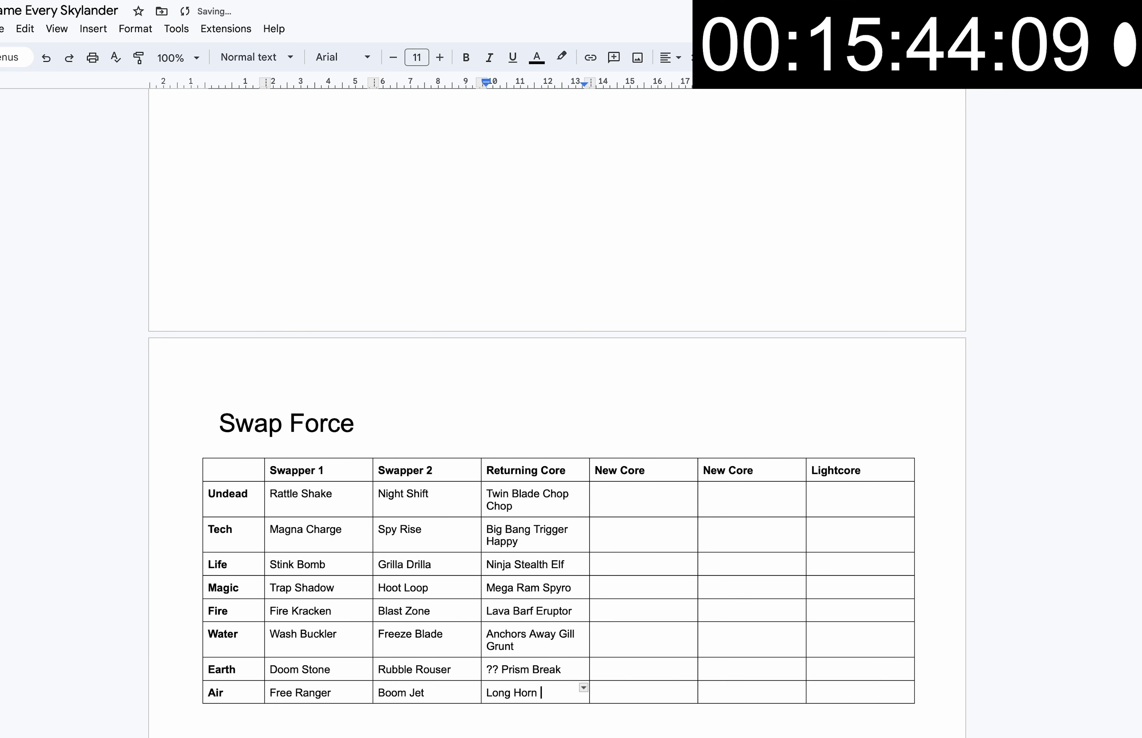
pyautogui.write('Whirlriwind')
pyautogui.moveTo(486, 693); pyautogui.dragTo(537, 692)
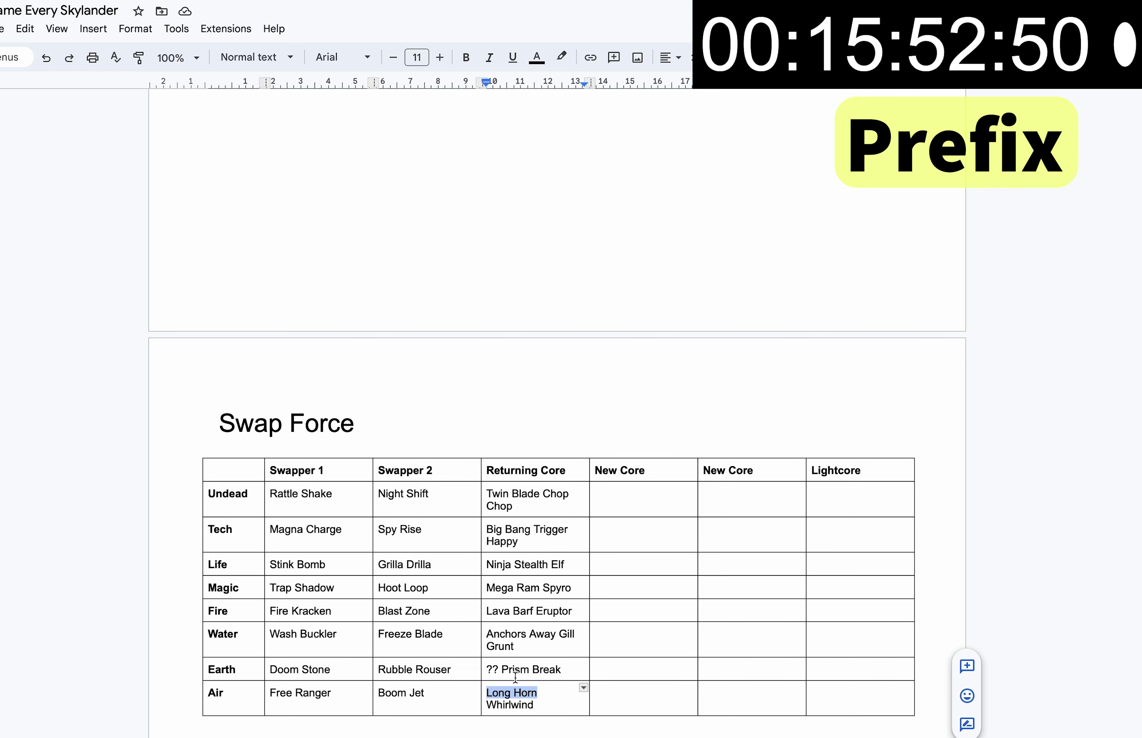
pyautogui.click(536, 693)
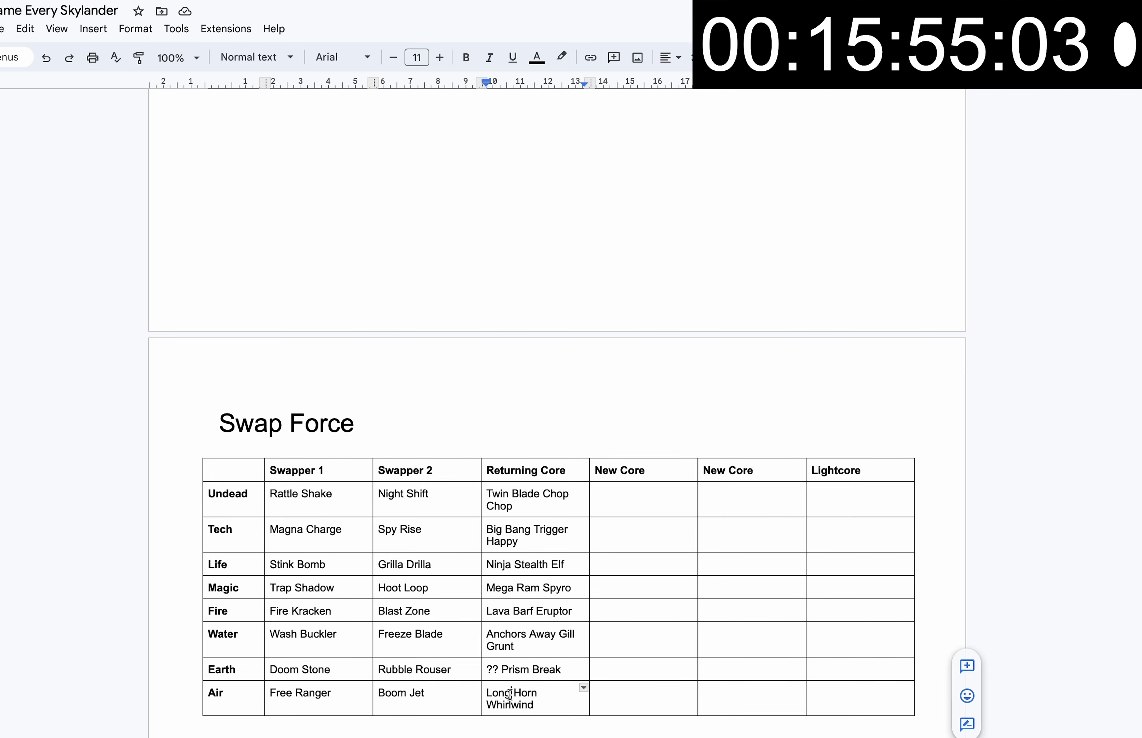
pyautogui.write('?')
pyautogui.click(486, 693)
# - Close the Long Horn question mark, then enter new cores Grim Creeper, Wind Up and Count Down
pyautogui.write('?')
pyautogui.click(657, 495)
pyautogui.scroll(-2, 660, 468)
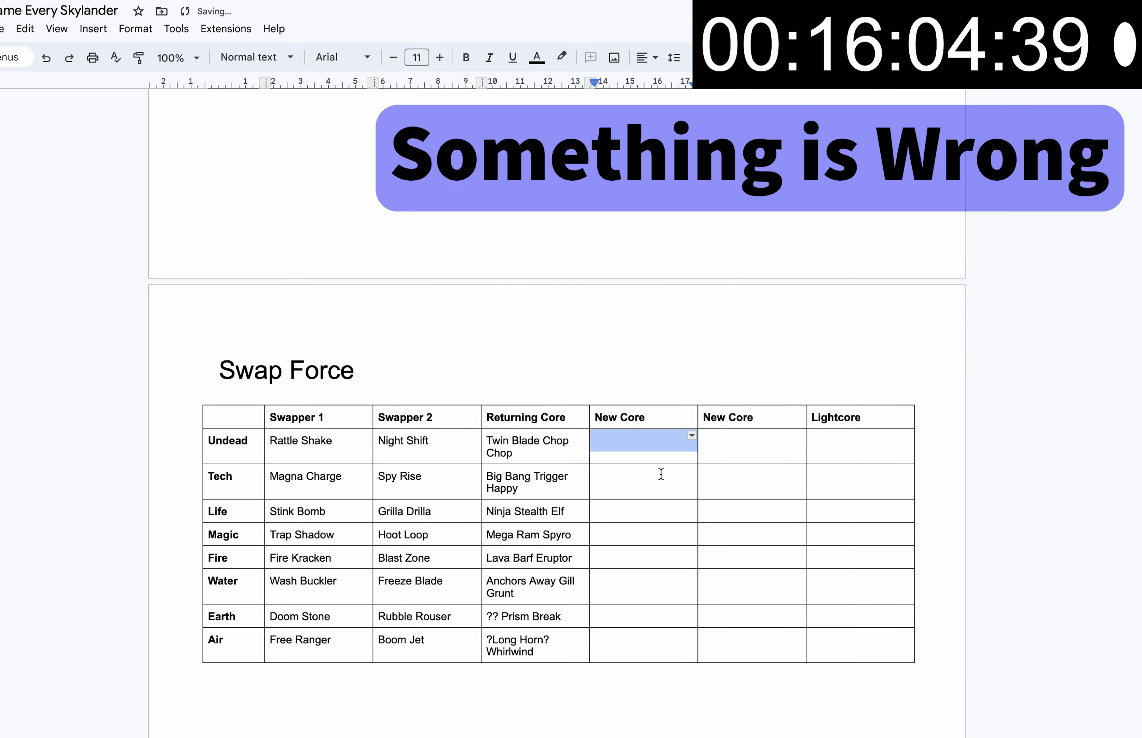
pyautogui.click(667, 451)
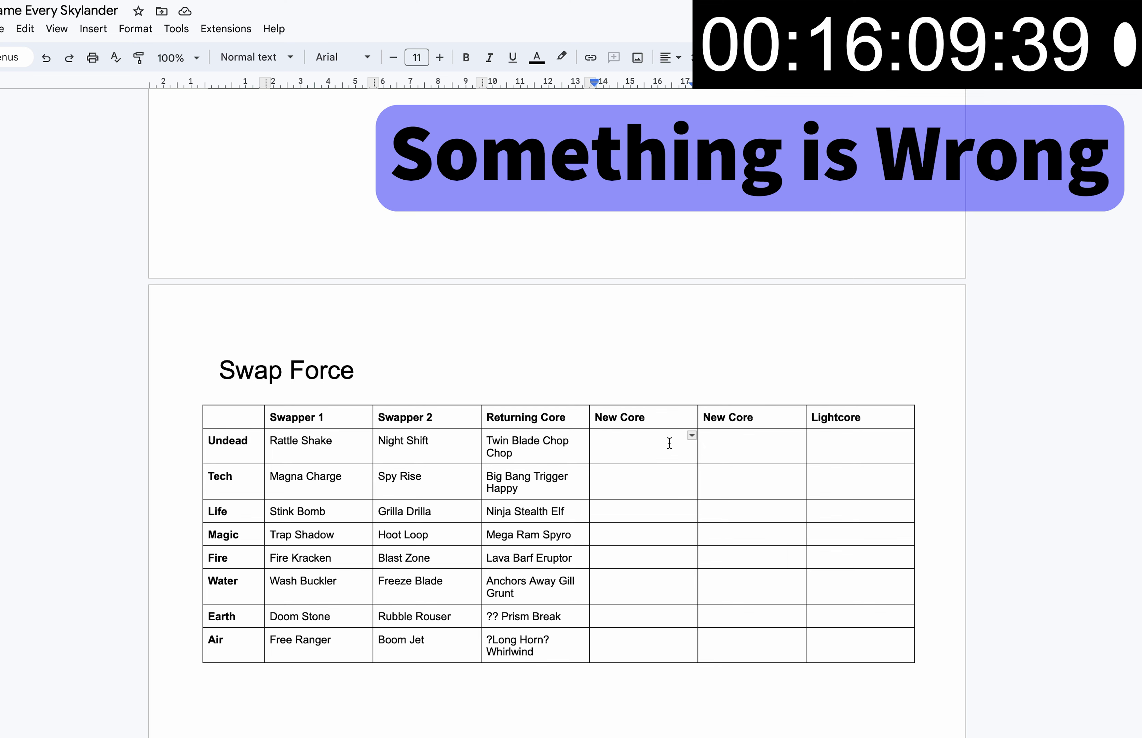
pyautogui.write('Grim Creeper')
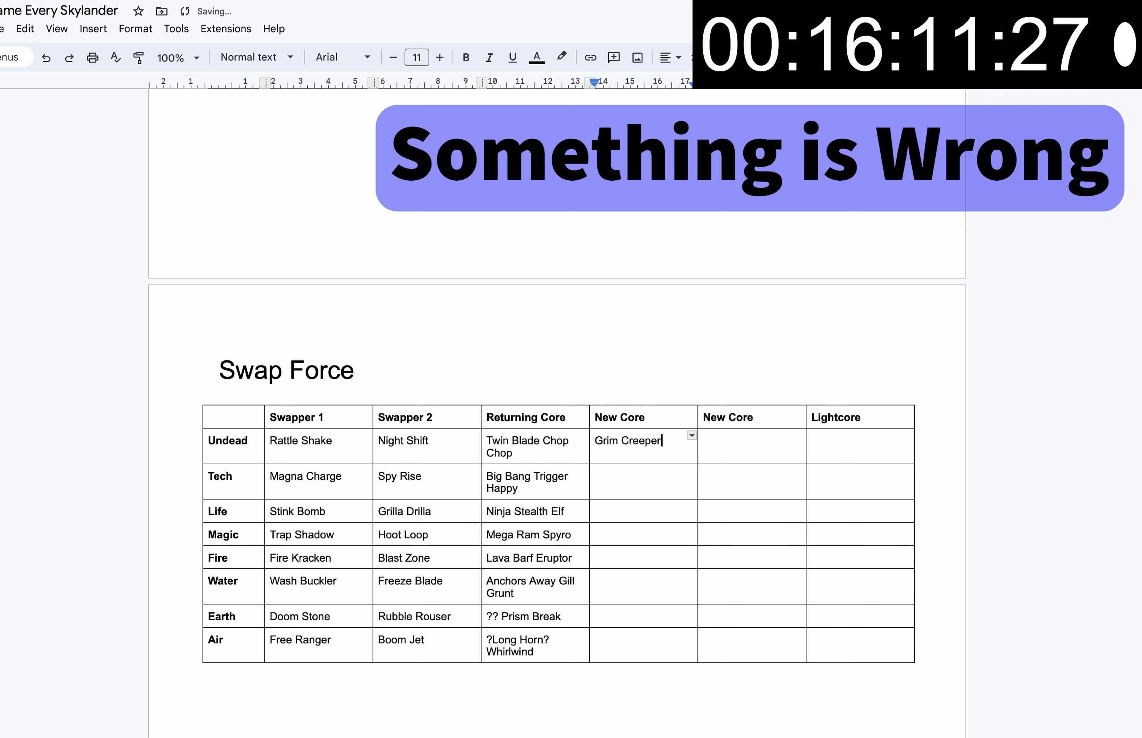
pyautogui.click(649, 473)
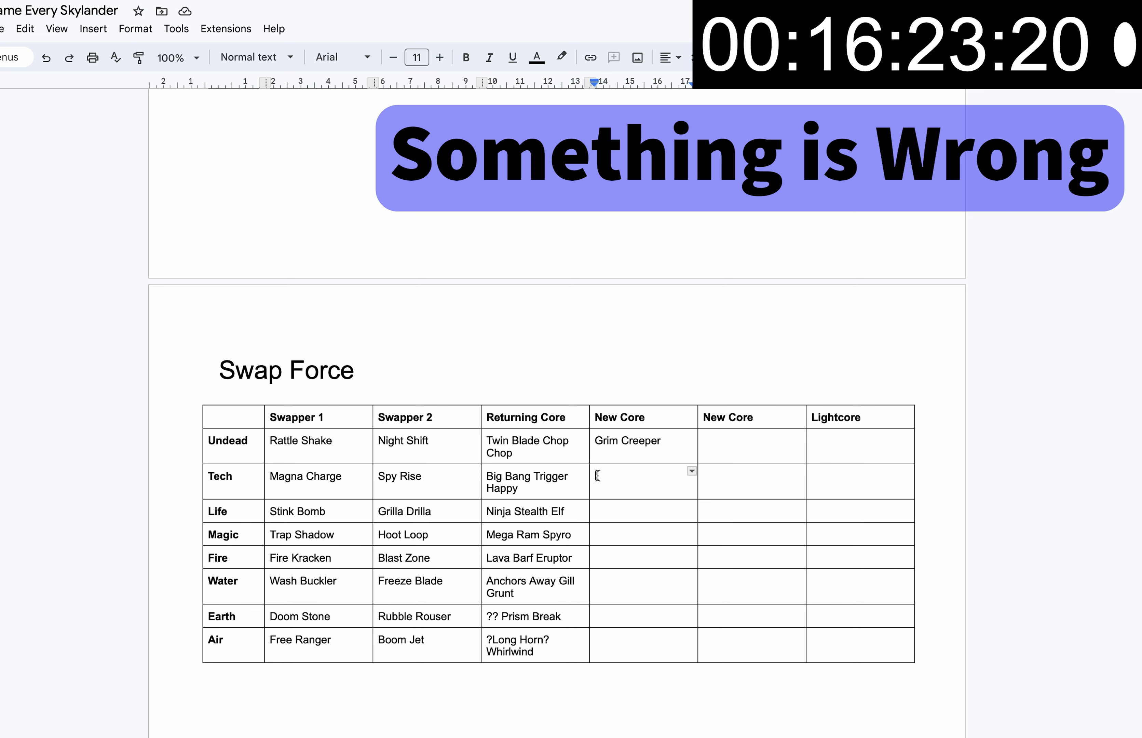
pyautogui.write('Wind Up')
pyautogui.click(720, 482)
pyautogui.write('Count Down')
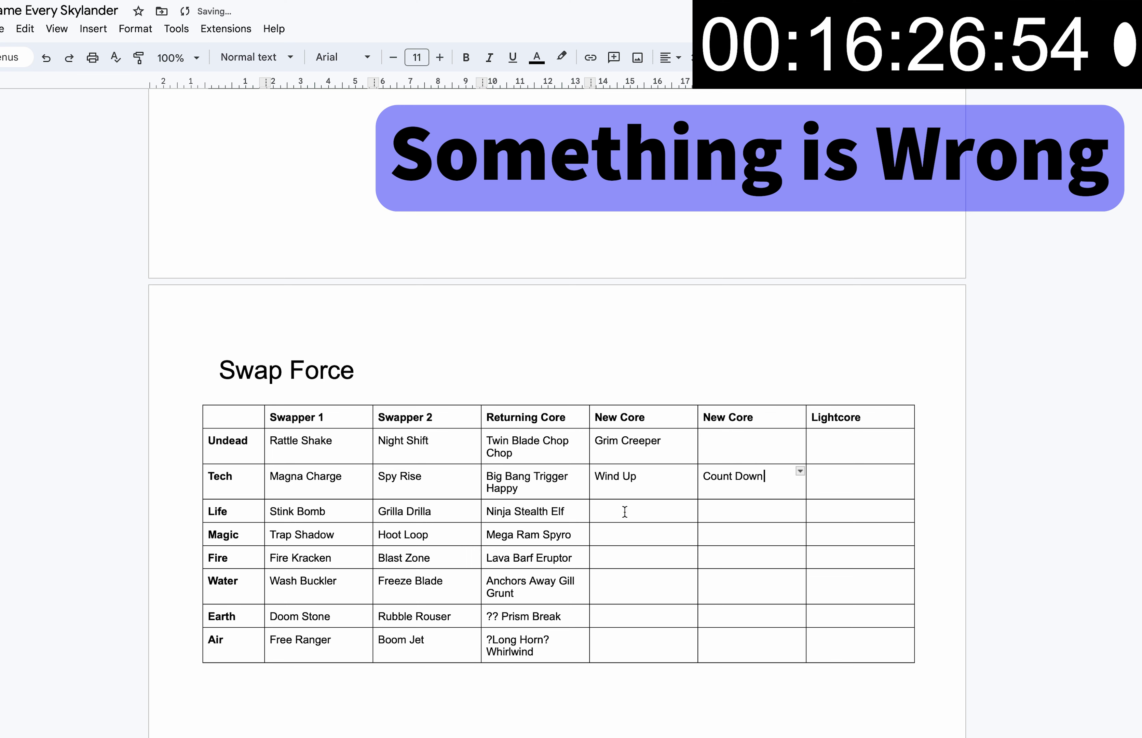
# - Enter Zoo Loo, Bumble Blast, Star Strike and Dune Bug for the Life and Magic new cores
pyautogui.click(625, 512)
pyautogui.write('Zoo Loo')
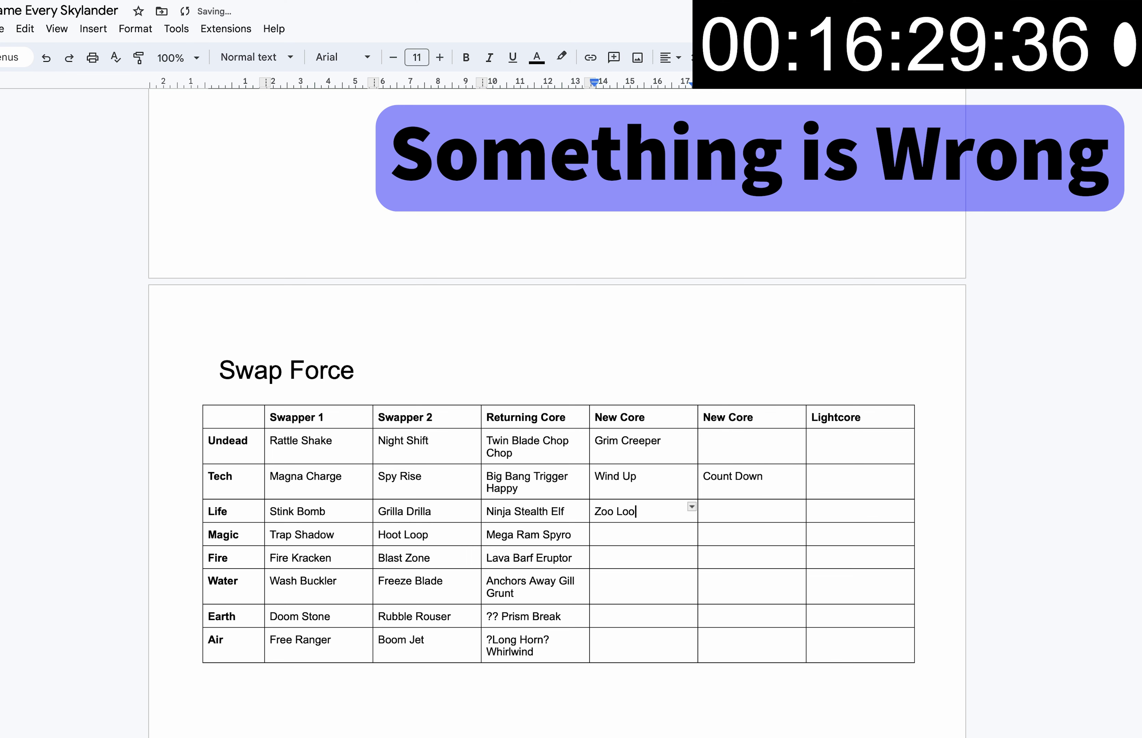
pyautogui.click(720, 511)
pyautogui.write('Bumbl')
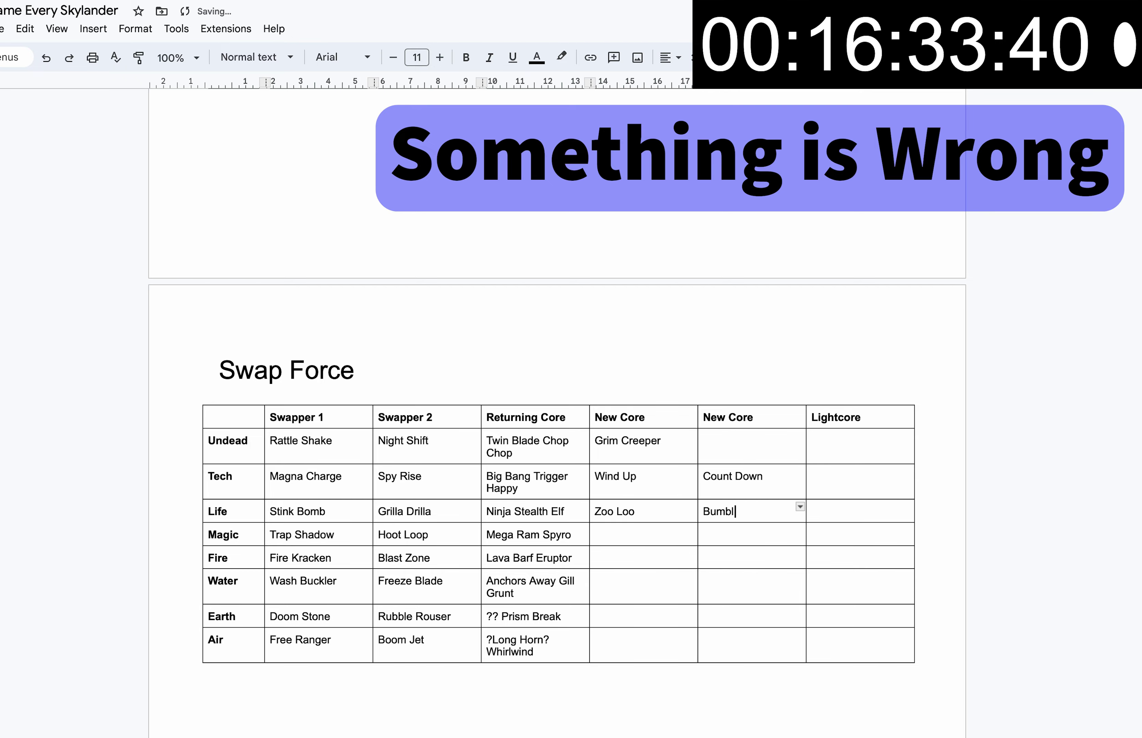
pyautogui.write('e Blast')
pyautogui.click(681, 407)
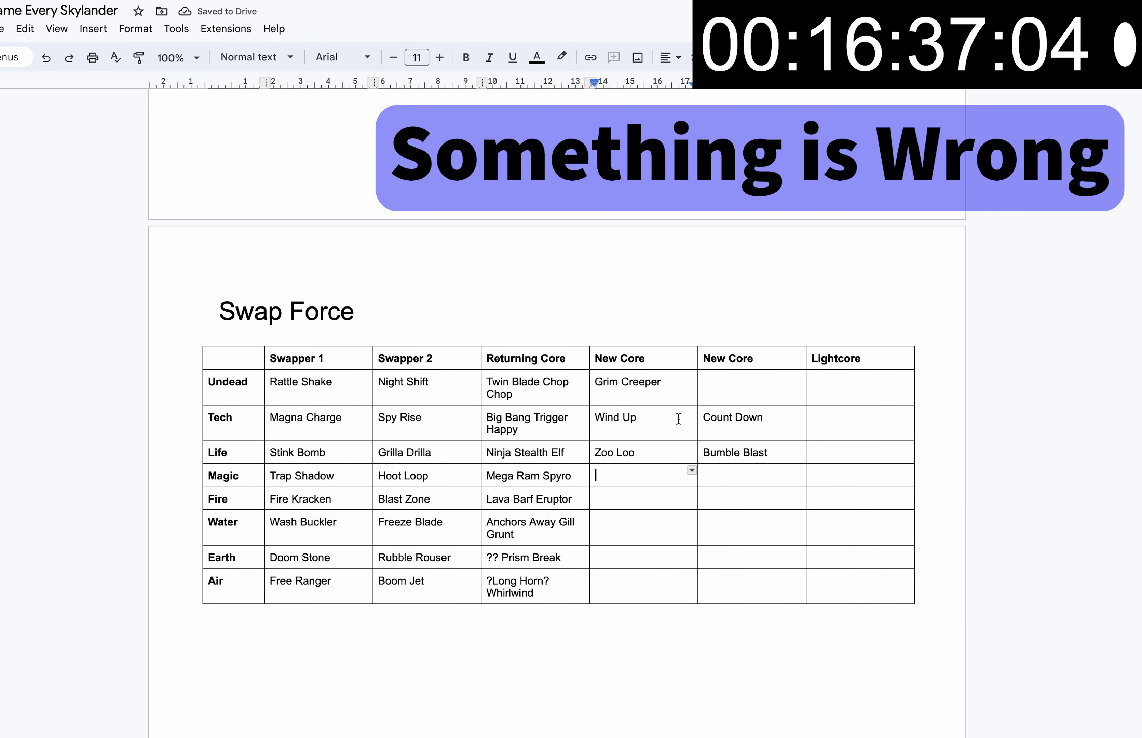
pyautogui.write('Star Strike')
pyautogui.click(728, 479)
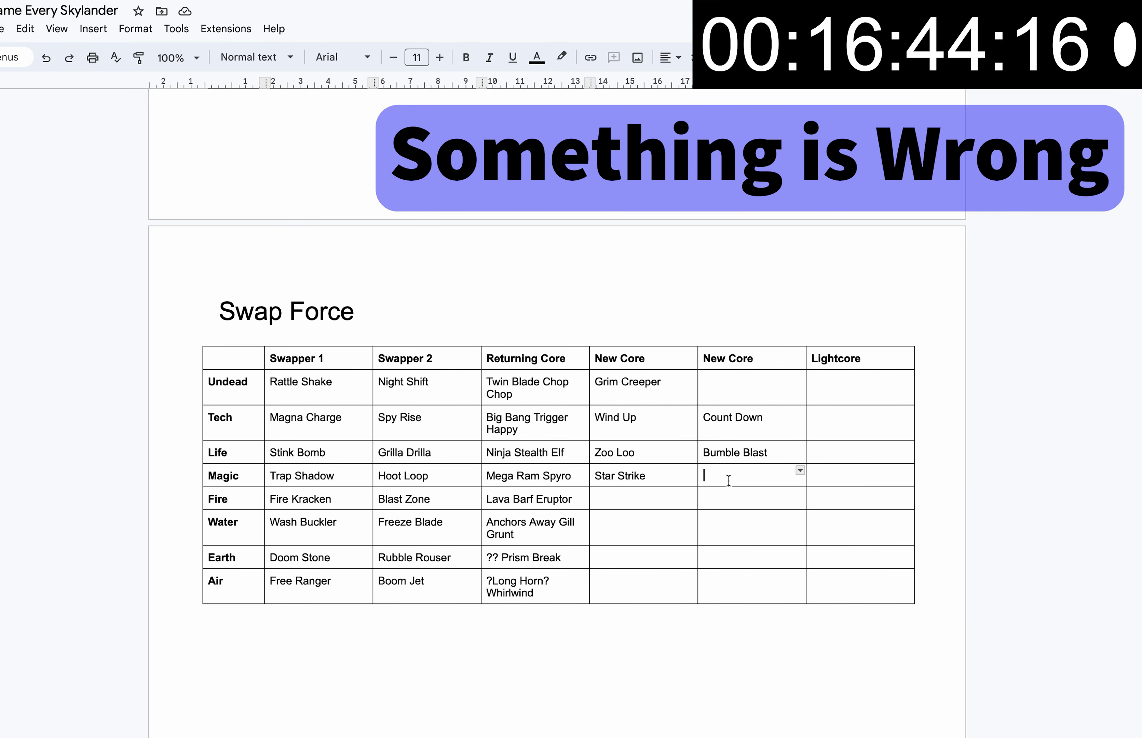
pyautogui.write('Dune Bug')
# - Enter Smolderdash, Fryno, Rip Tide and Punk Shot for the Fire and Water new cores
pyautogui.click(591, 496)
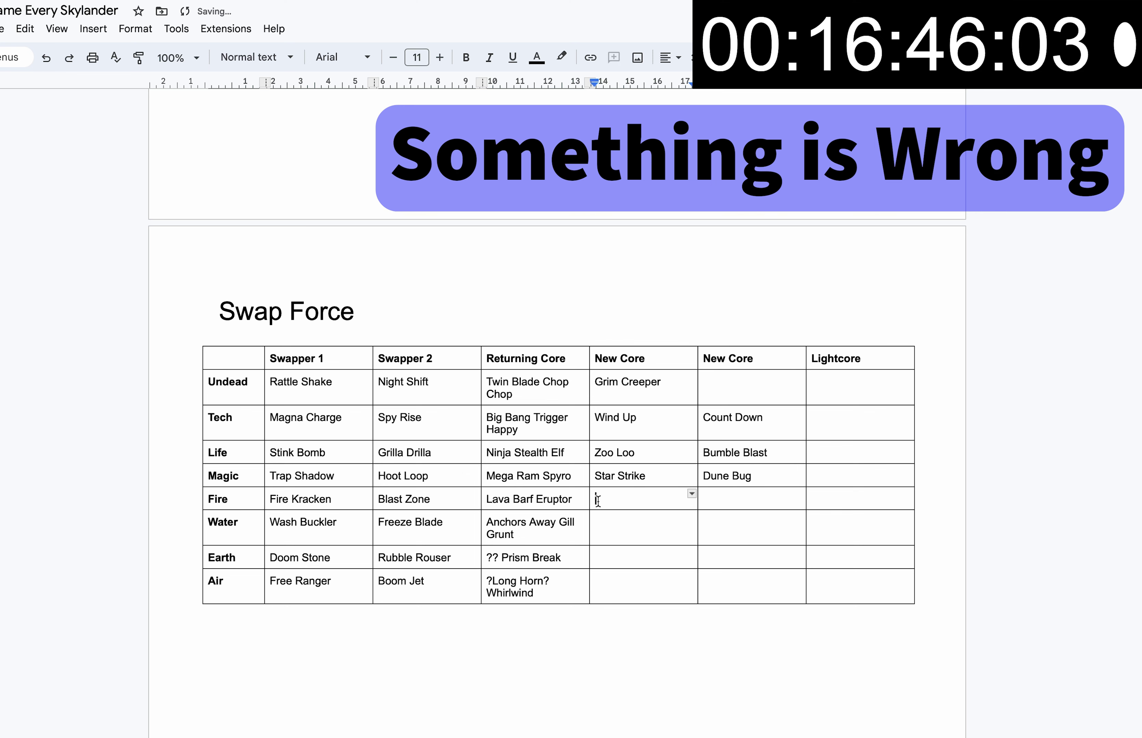
pyautogui.write('Smolderdah')
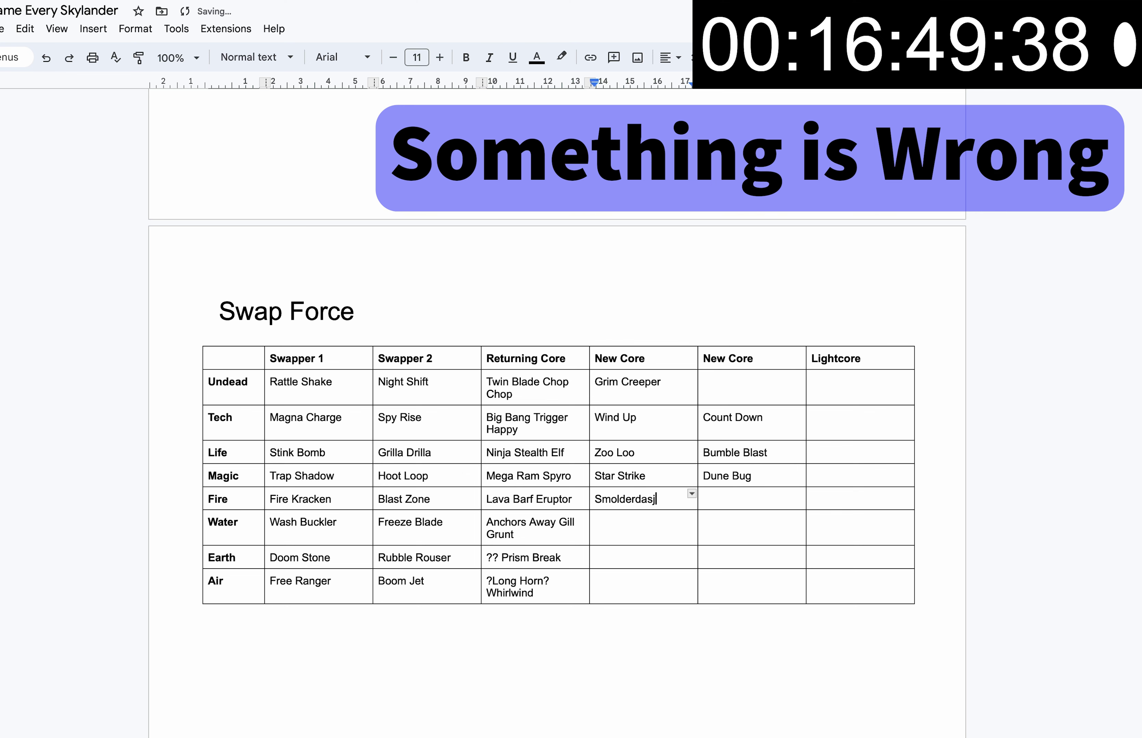
pyautogui.write('h')
pyautogui.scroll(1, 733, 526)
pyautogui.click(732, 526)
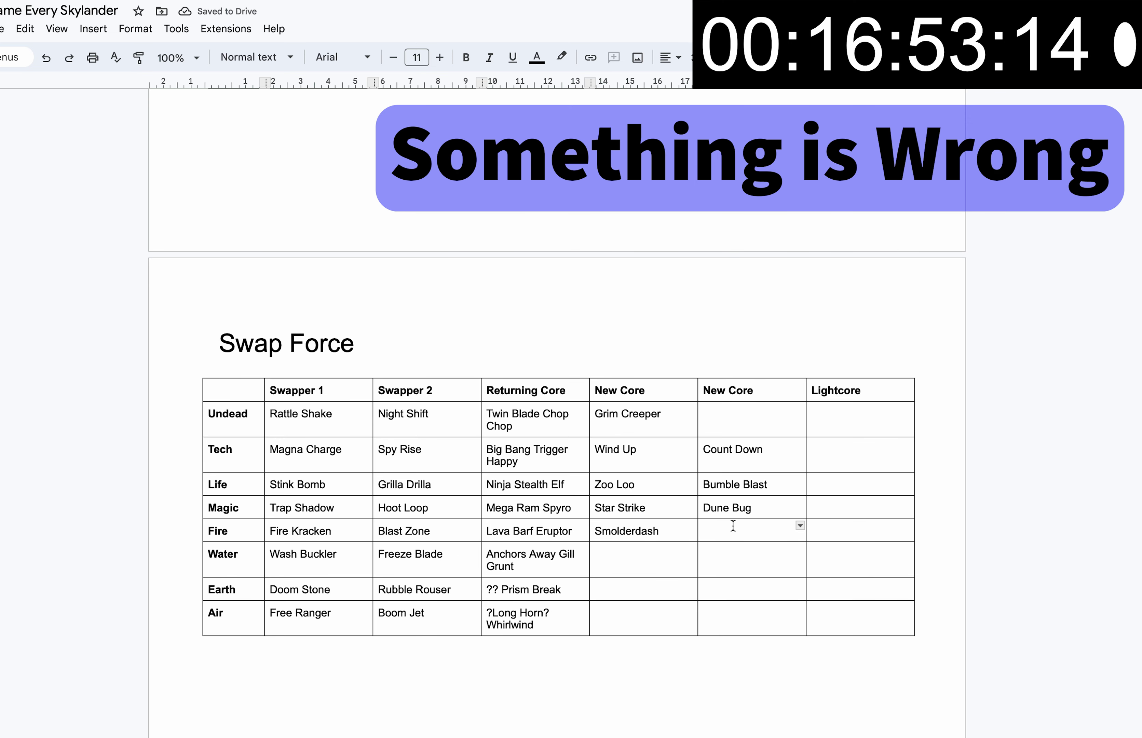
pyautogui.write('Fryno')
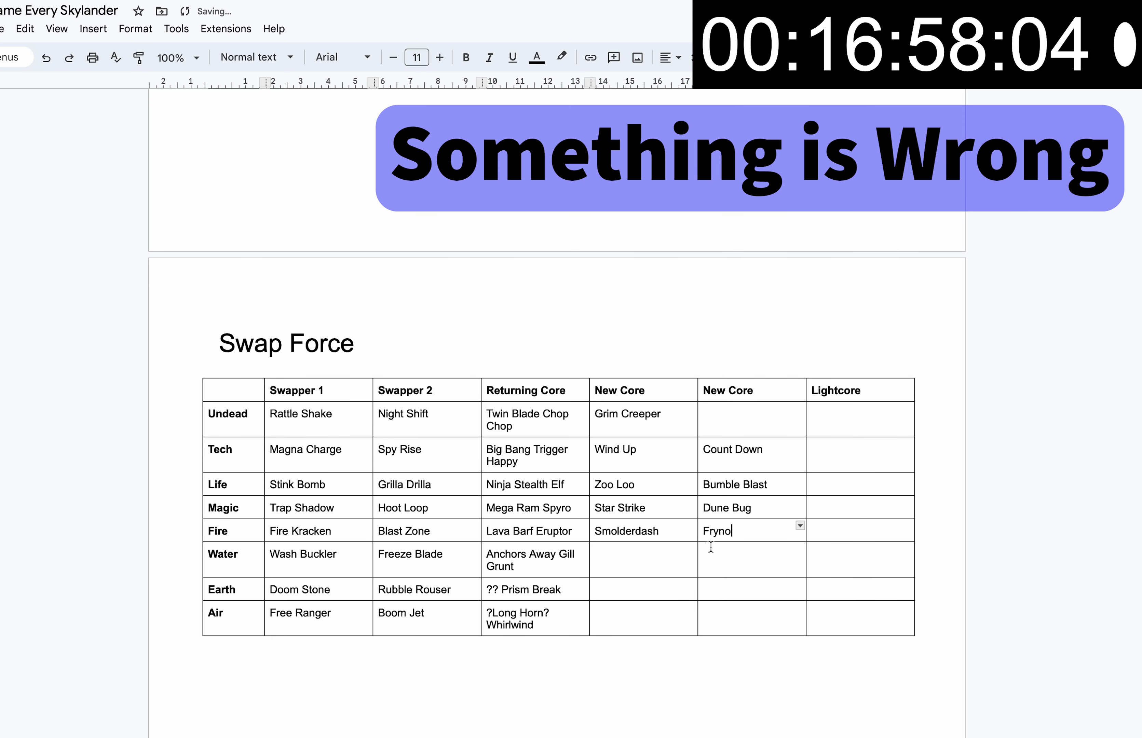
pyautogui.click(623, 559)
pyautogui.write('Rip Tide')
pyautogui.click(760, 561)
pyautogui.write('Punk Shot')
# - Enter Pop Thorn and Scratch as the Air row's new cores
pyautogui.doubleClick(665, 589)
pyautogui.click(677, 585)
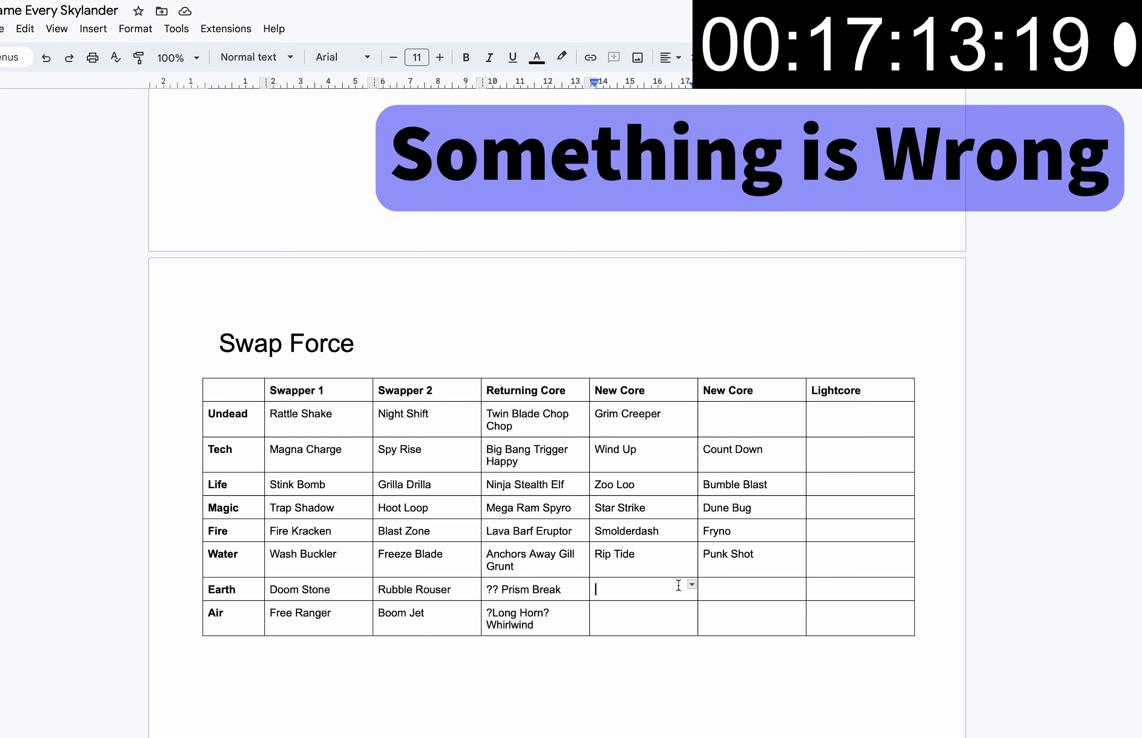
pyautogui.doubleClick(637, 628)
pyautogui.click(638, 628)
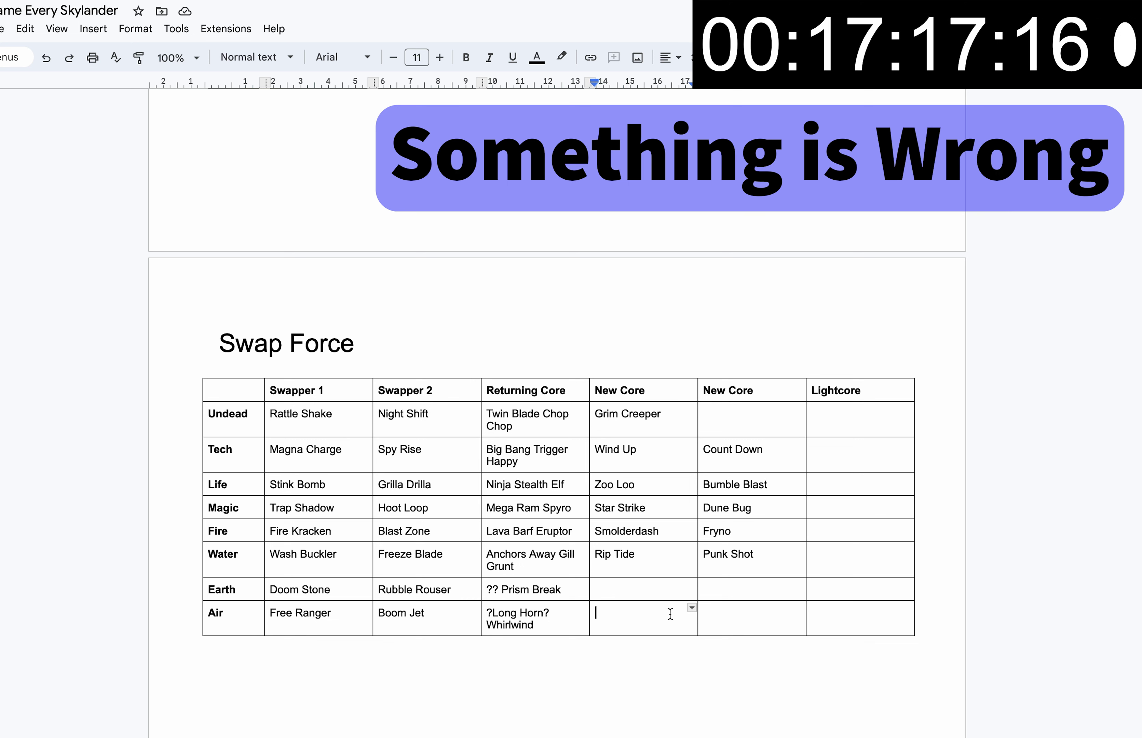
pyautogui.write('Pop')
pyautogui.press('BackSpace')
pyautogui.press('BackSpace')
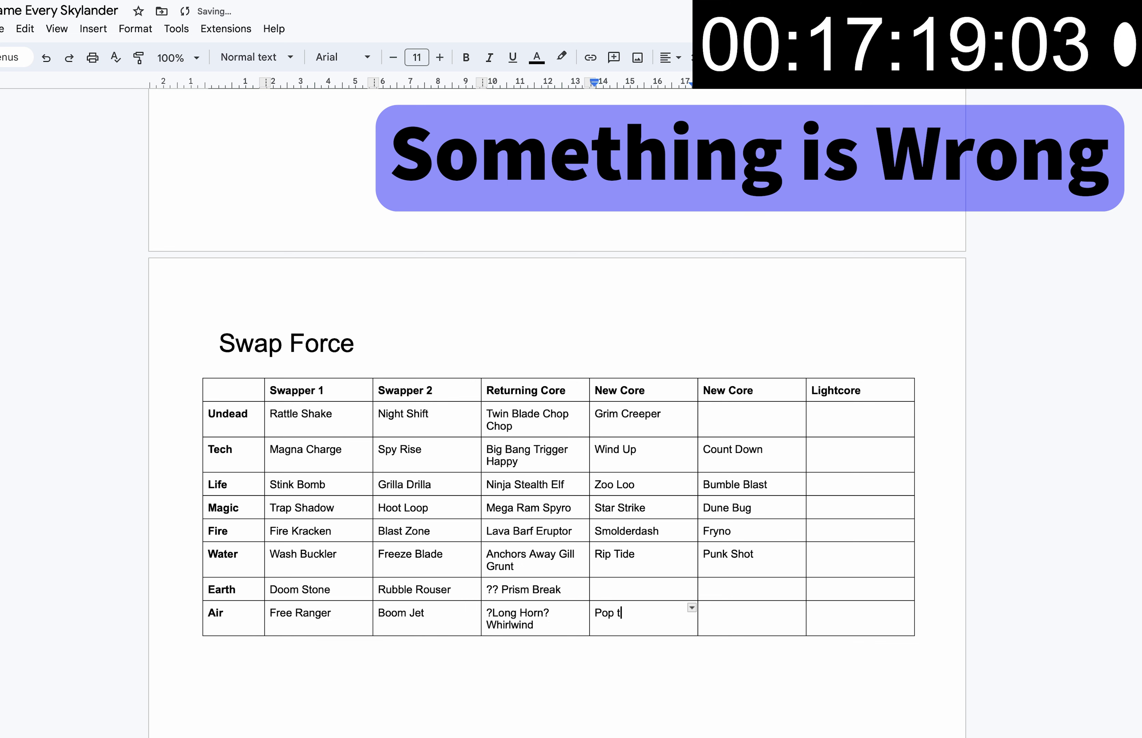
pyautogui.write('Thorn')
pyautogui.click(727, 614)
pyautogui.write('Scratch')
# - Enter Scorp as the Earth new core, leaving the Earth and Undead second slots empty
pyautogui.doubleClick(619, 589)
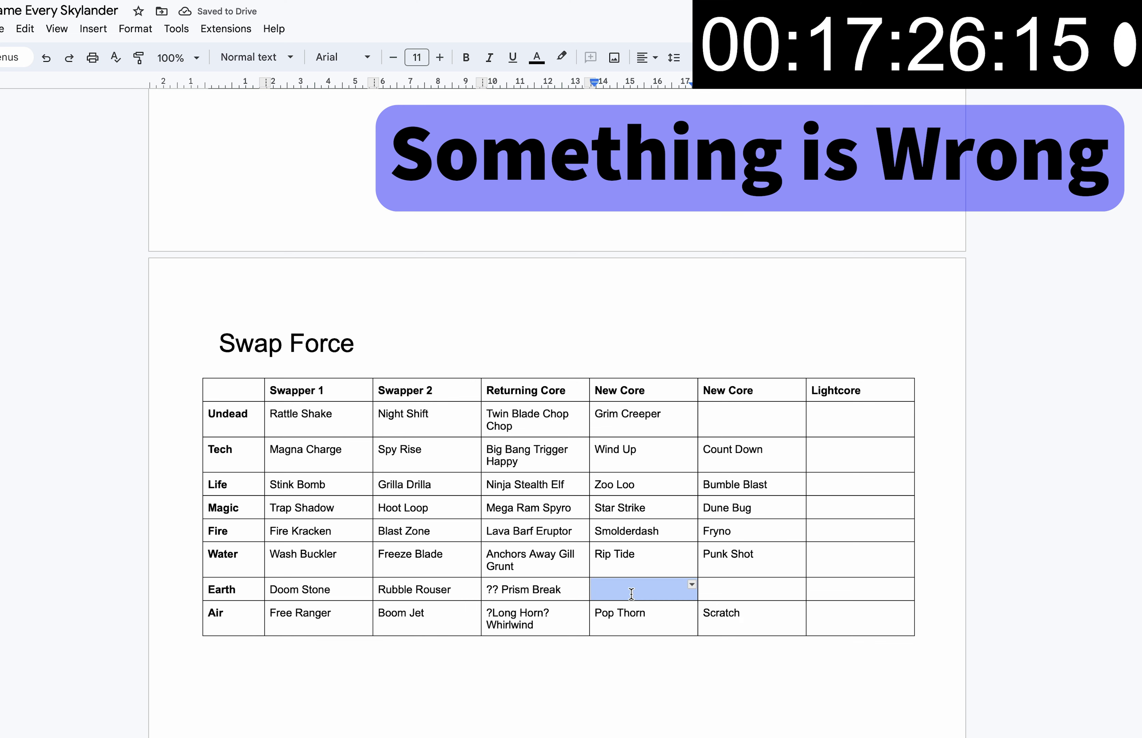
pyautogui.write('Scorp')
pyautogui.doubleClick(743, 595)
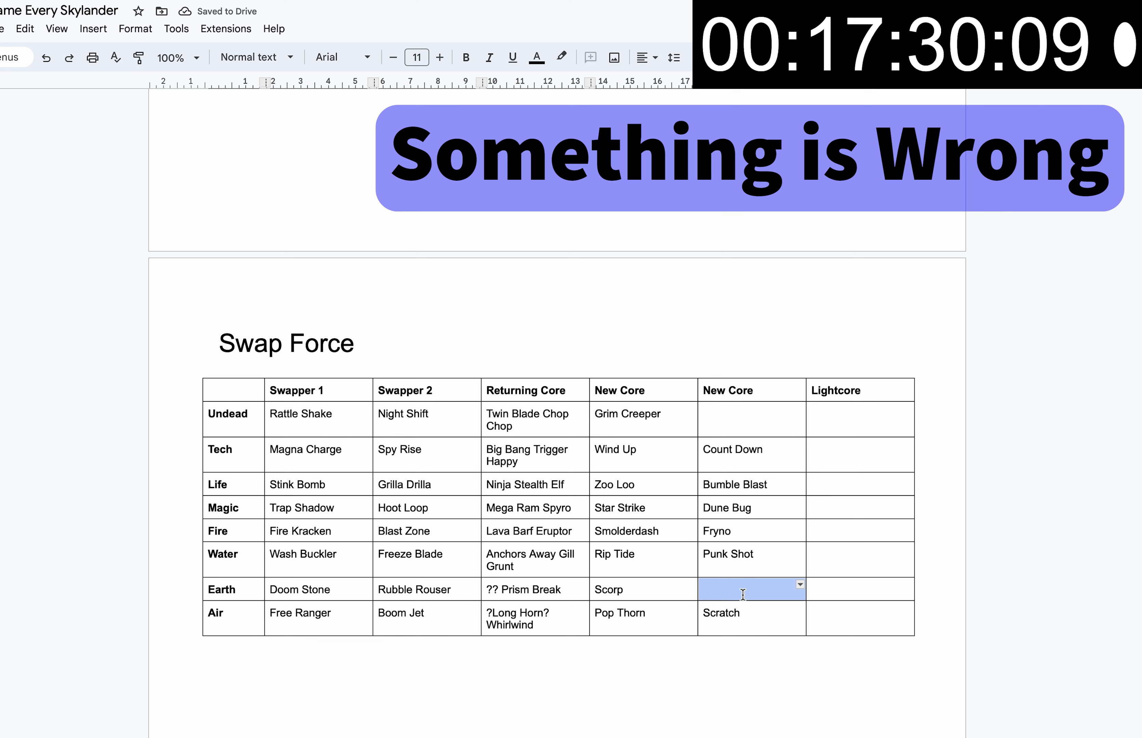
pyautogui.doubleClick(737, 430)
pyautogui.click(739, 430)
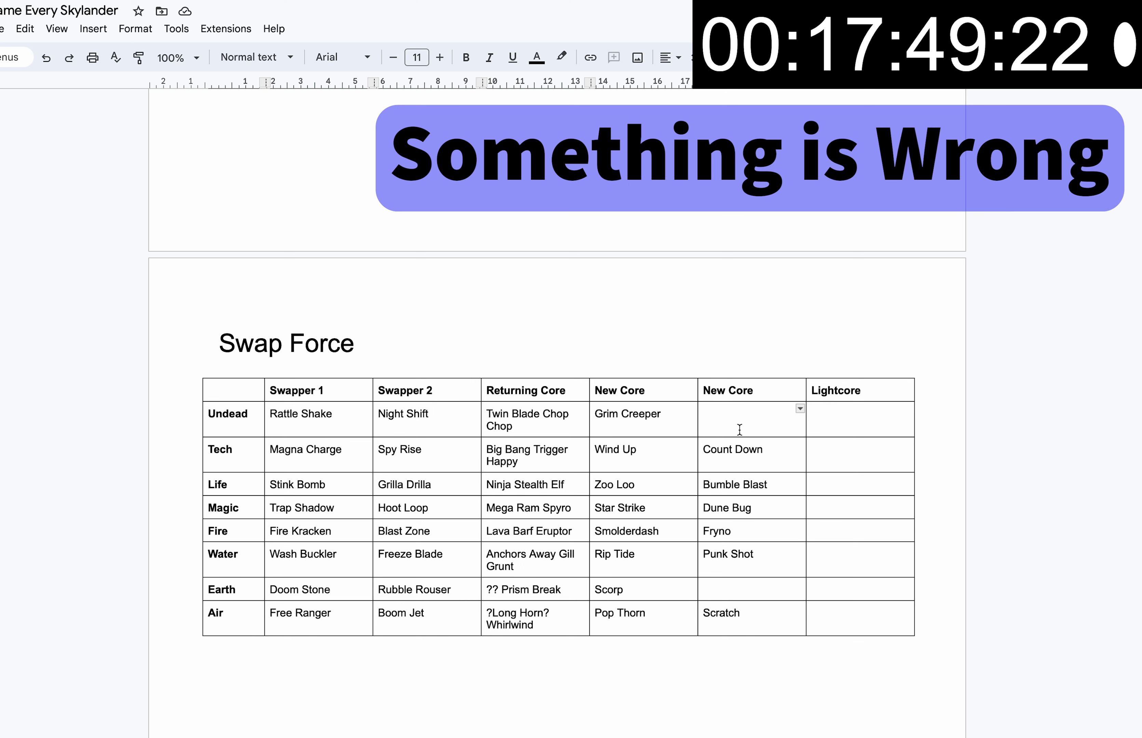
# - Restore Grim Creeper in the Undead New Core cell after an accidental paste
pyautogui.click(670, 428)
pyautogui.write('Anchors Away Gill Grunt')
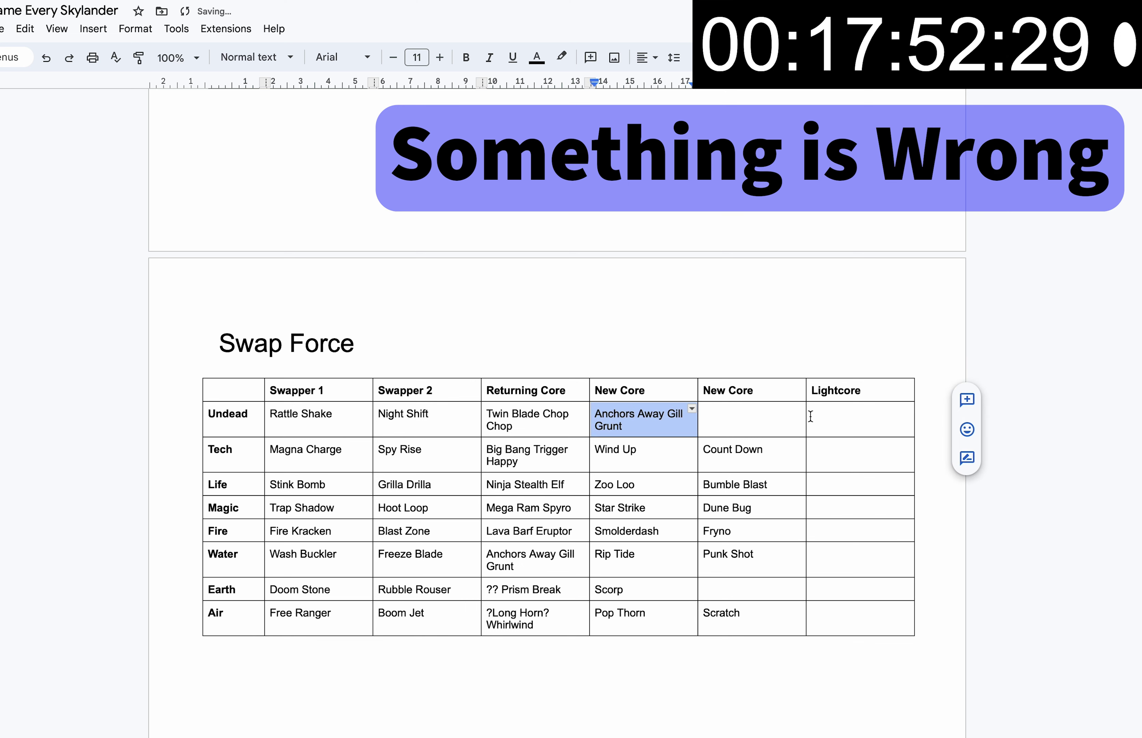
pyautogui.click(836, 423)
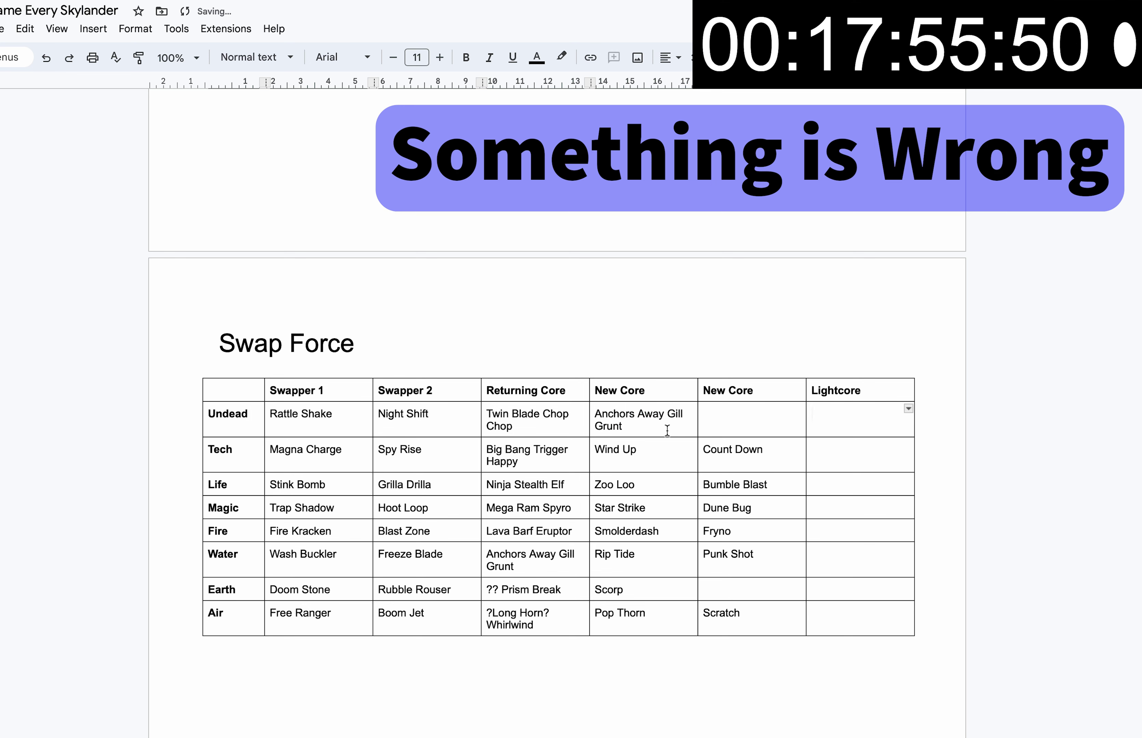
pyautogui.tripleClick(658, 415)
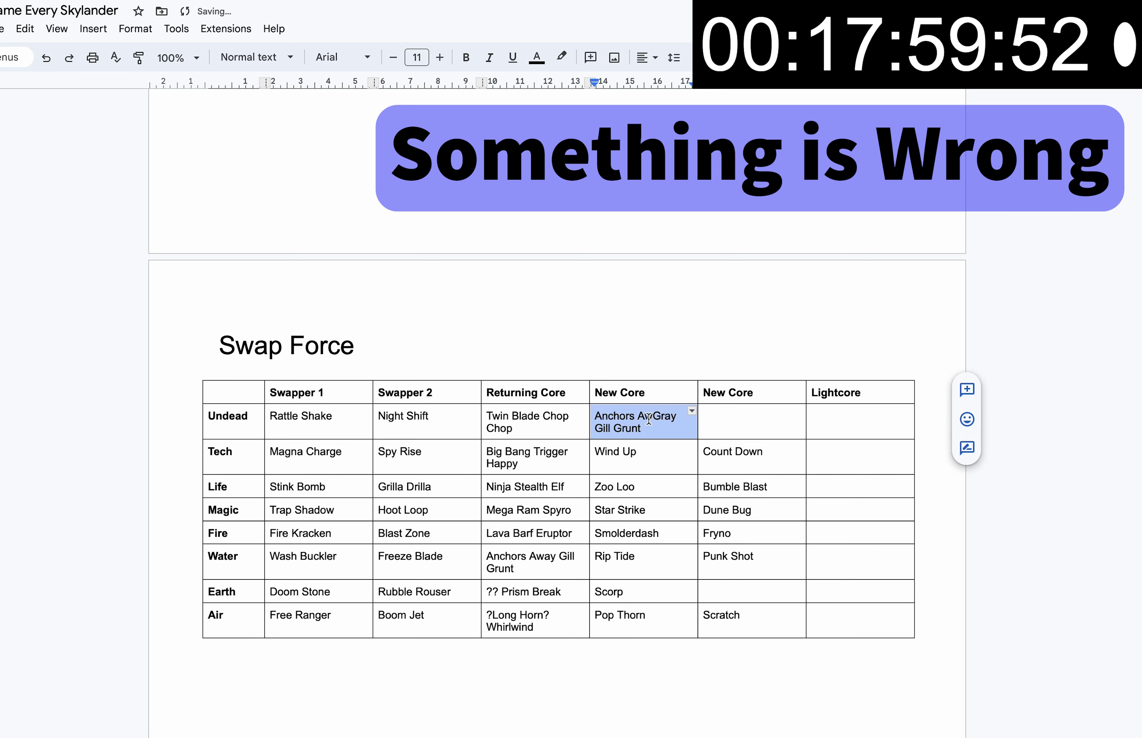
pyautogui.write('Grim Creeper')
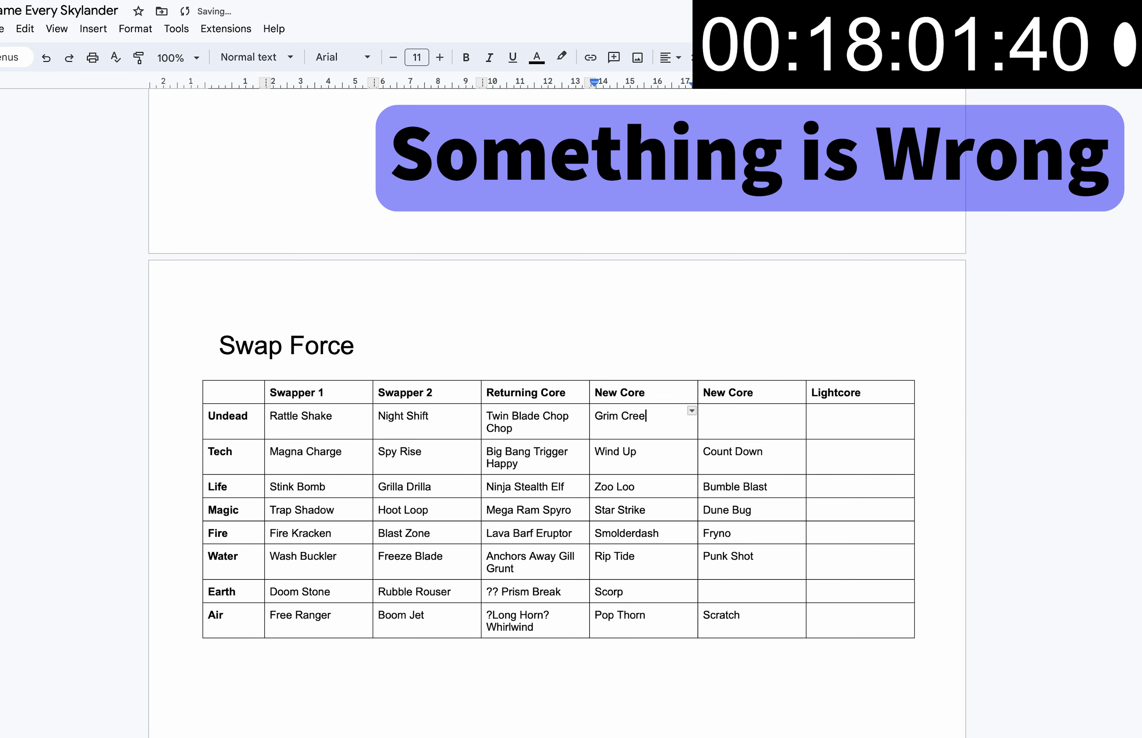
# - Copy Grim Creeper and Count Down into the Undead and Tech Lightcore cells
pyautogui.tripleClick(643, 415)
pyautogui.hotkey('ctrl', 'c')
pyautogui.click(836, 415)
pyautogui.hotkey('ctrl', 'v')
pyautogui.click(838, 451)
pyautogui.tripleClick(778, 463)
pyautogui.hotkey('ctrl', 'c')
pyautogui.click(856, 464)
pyautogui.hotkey('ctrl', 'v')
# - Copy Bumble Blast into the Life Lightcore cell
pyautogui.click(782, 484)
pyautogui.tripleClick(782, 485)
pyautogui.hotkey('ctrl', 'c')
pyautogui.click(851, 490)
pyautogui.hotkey('ctrl', 'v')
# - Copy Star Strike into the Magic Lightcore cell
pyautogui.click(759, 506)
pyautogui.tripleClick(759, 504)
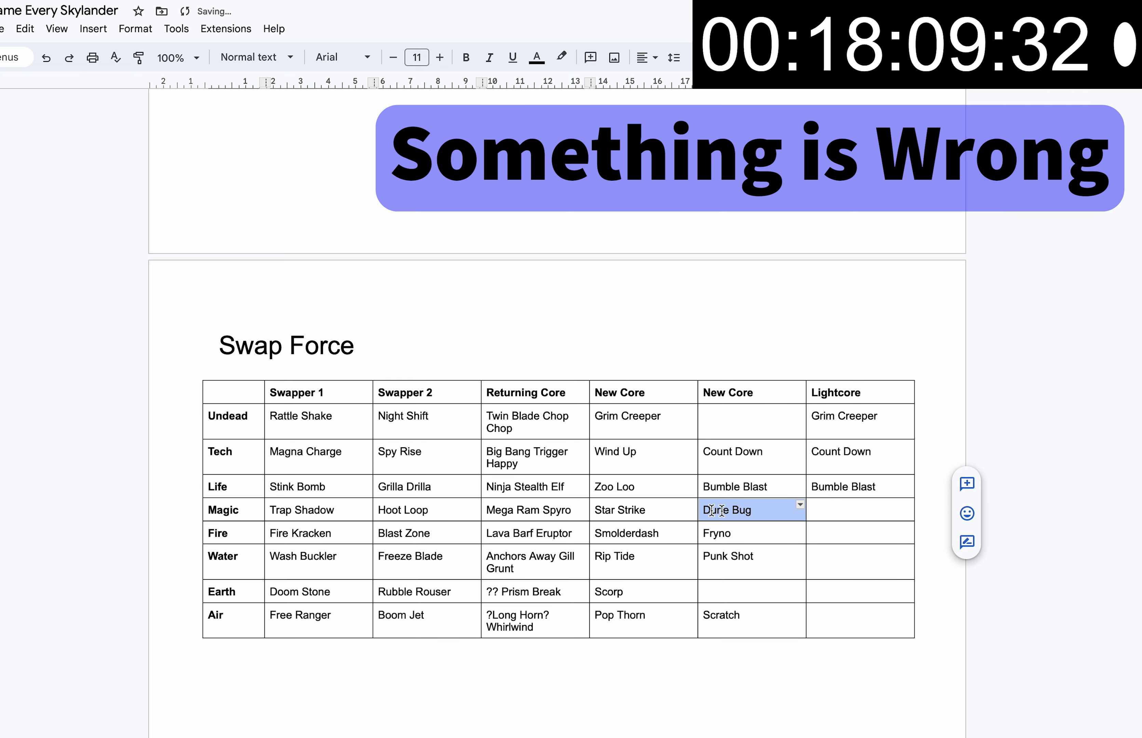
pyautogui.click(827, 512)
pyautogui.scroll(-1, 826, 499)
pyautogui.tripleClick(658, 482)
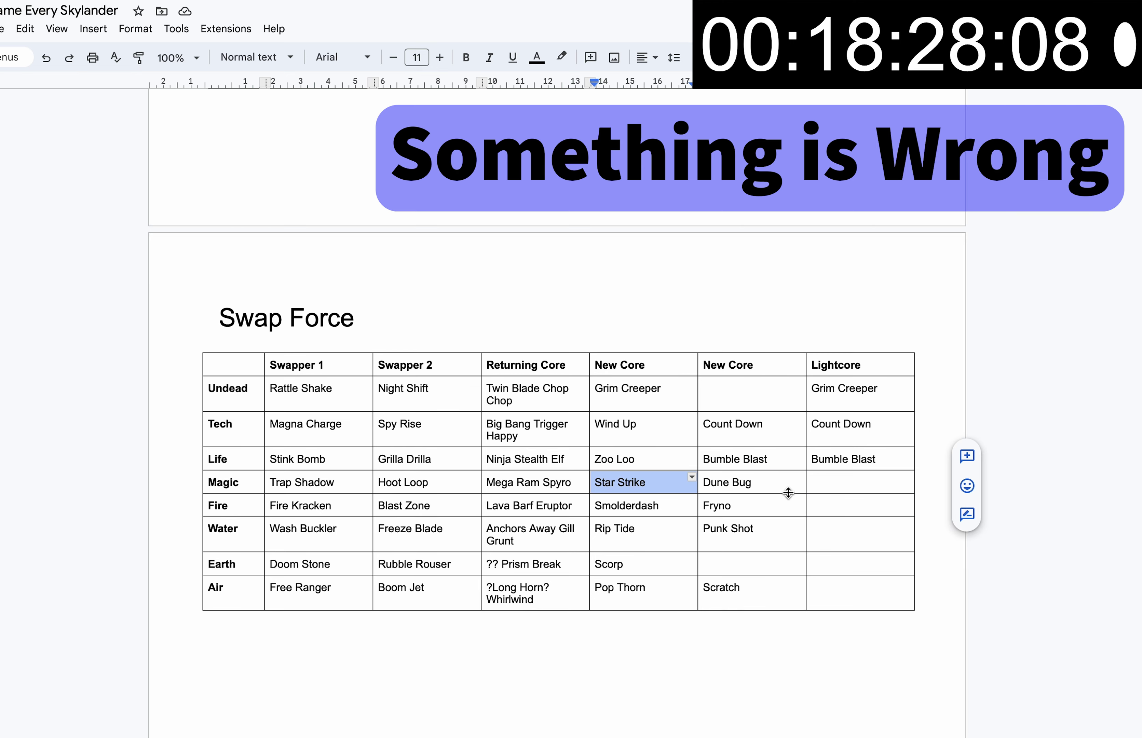
pyautogui.hotkey('ctrl', 'c')
pyautogui.click(827, 483)
pyautogui.hotkey('ctrl', 'v')
pyautogui.scroll(1, 827, 485)
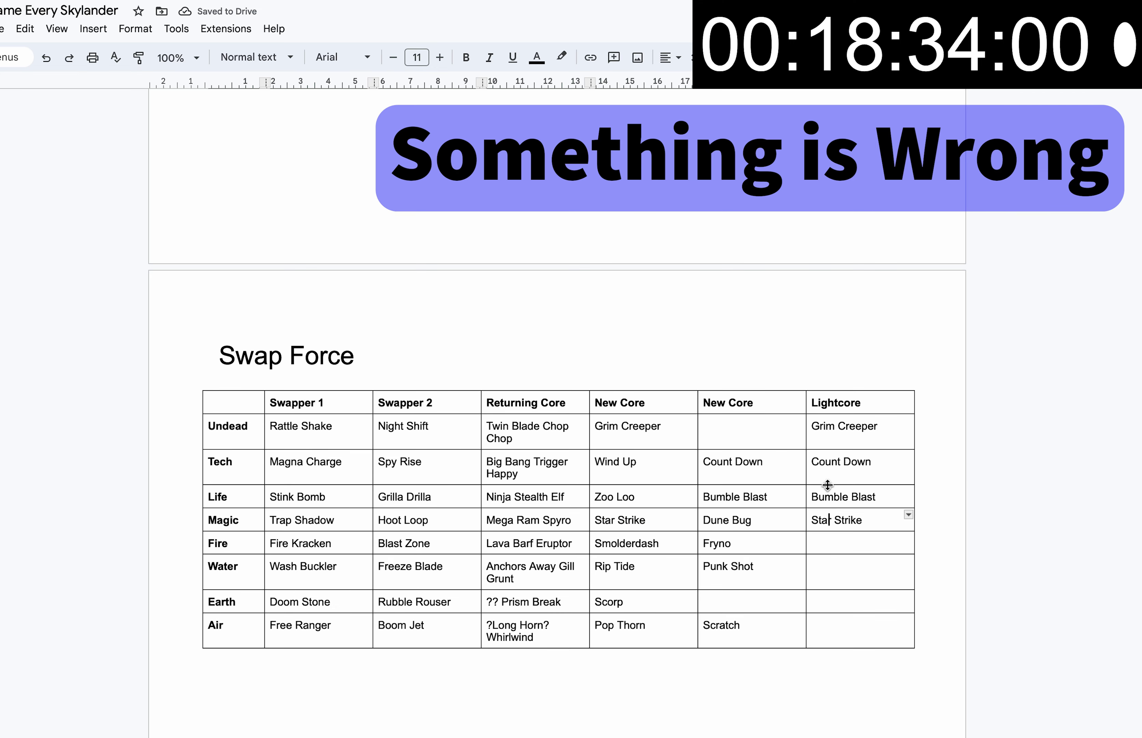
pyautogui.scroll(-1, 827, 485)
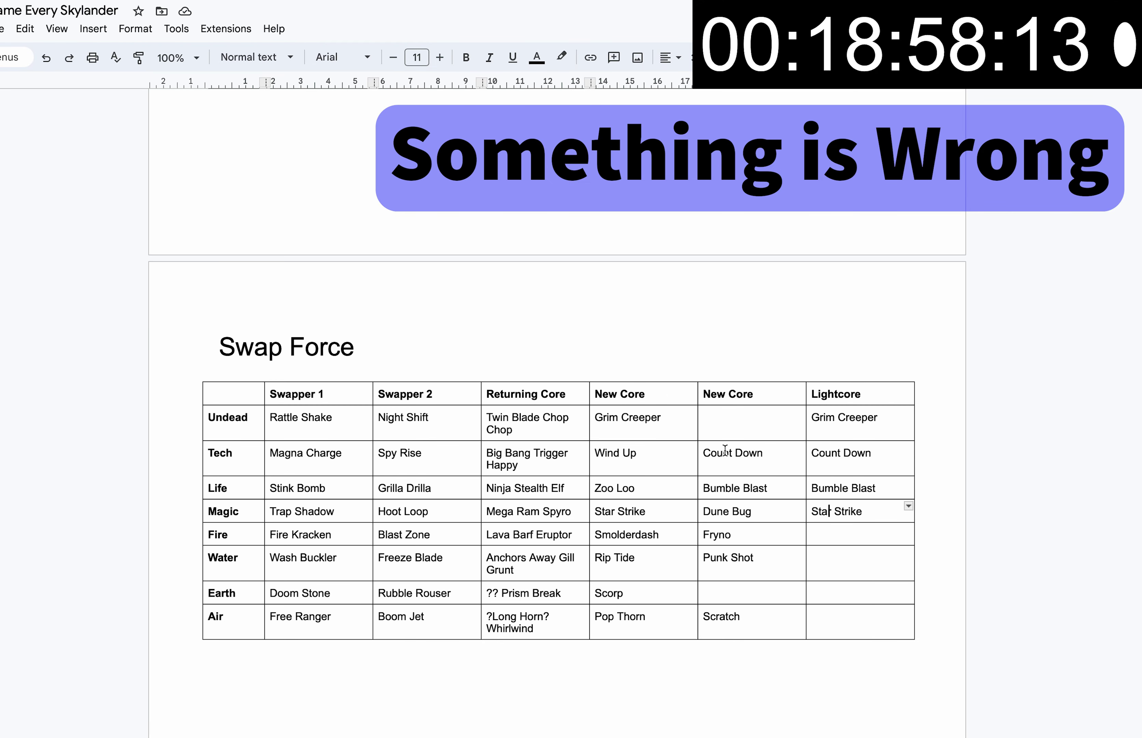
# - Rename the header to Returning Core 1 and insert a Returning Core 2 column beside it
pyautogui.click(569, 394)
pyautogui.write('1')
pyautogui.rightClick(526, 394)
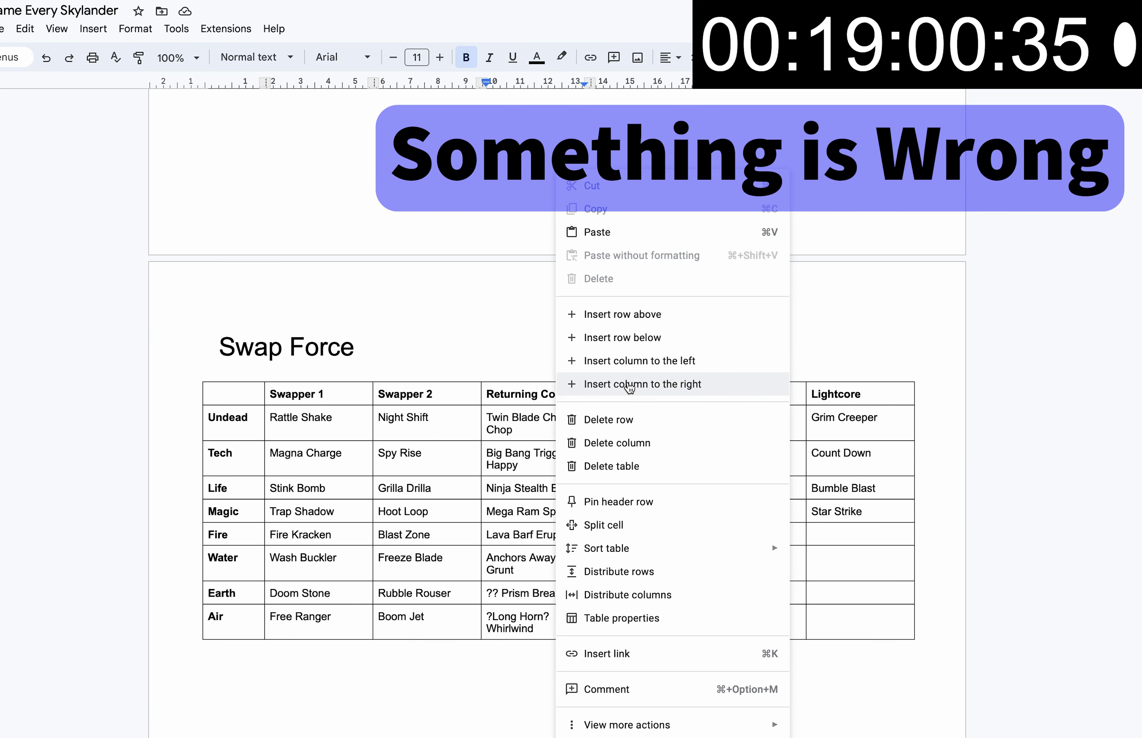
pyautogui.click(611, 383)
pyautogui.hotkey('ctrl', 'v')
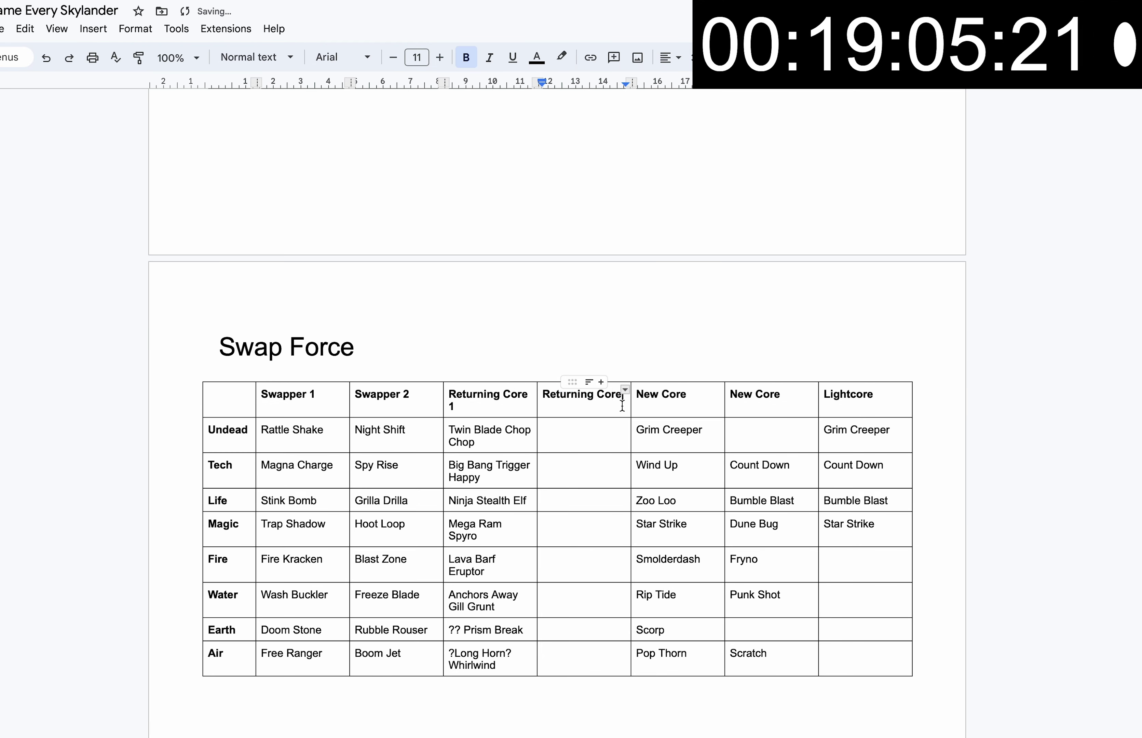
pyautogui.write('2')
# - Enter ?? Pop Fizz for Magic and ?Bone? Hot Dog for Fire in Returning Core 2
pyautogui.click(586, 438)
pyautogui.click(579, 477)
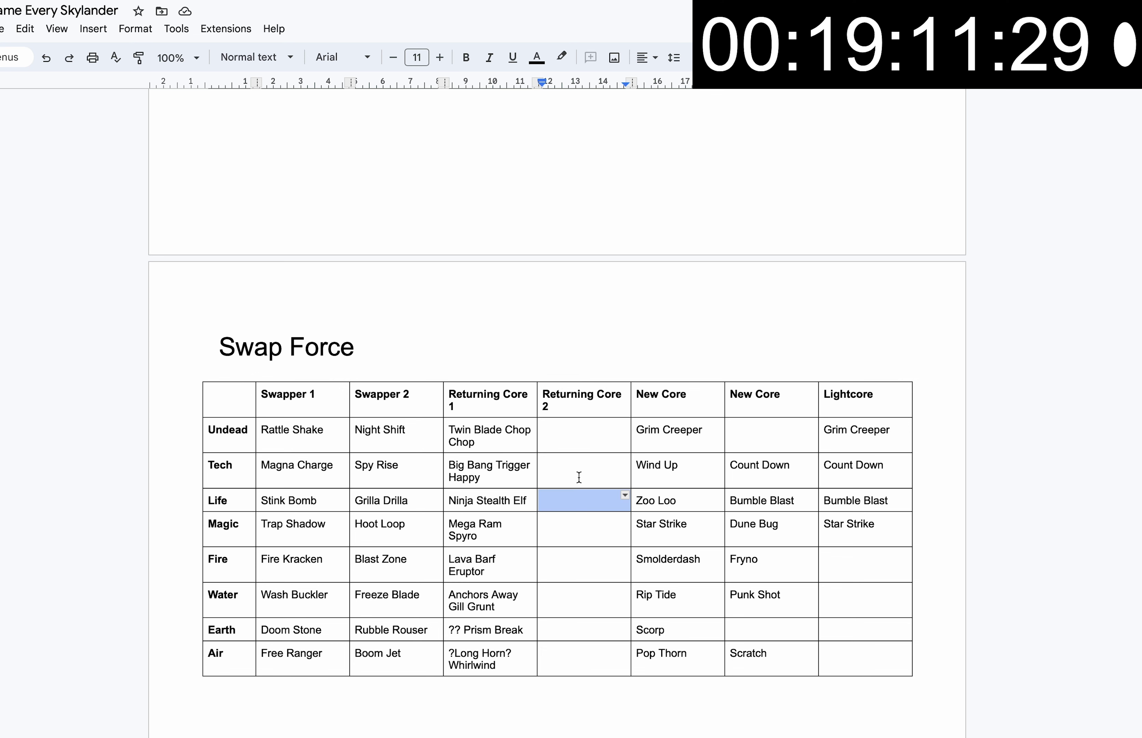
pyautogui.click(570, 522)
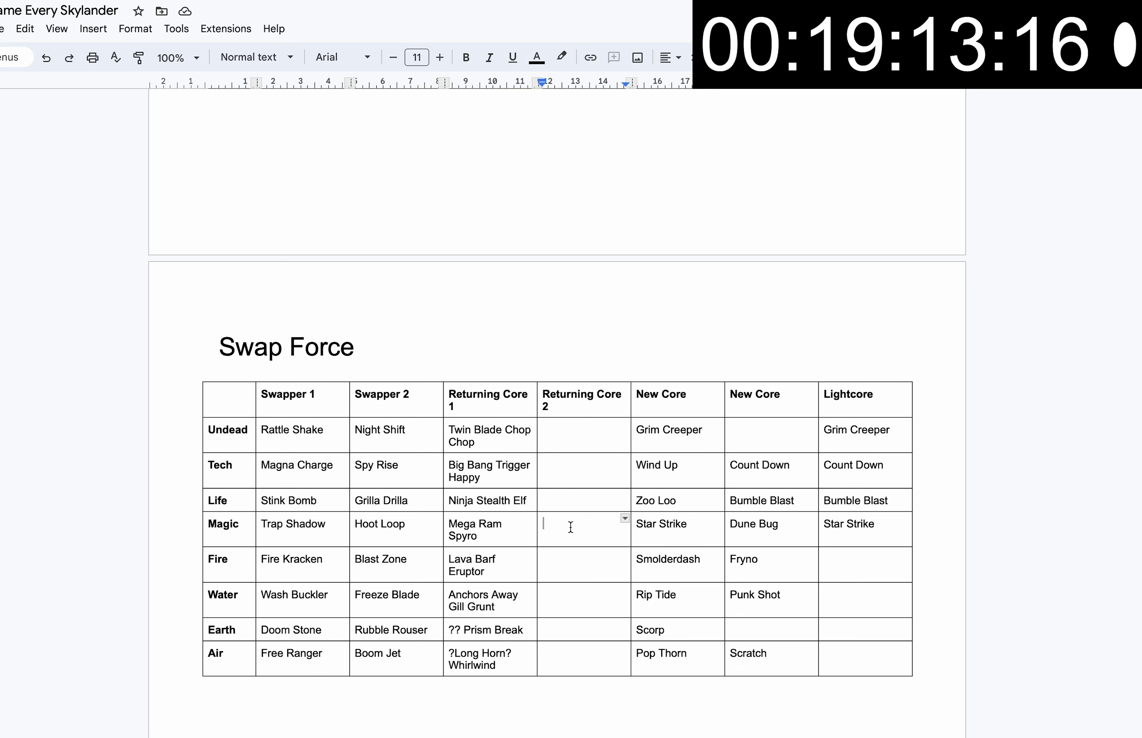
pyautogui.write('Pop Fizz')
pyautogui.click(543, 528)
pyautogui.write('??')
pyautogui.click(591, 507)
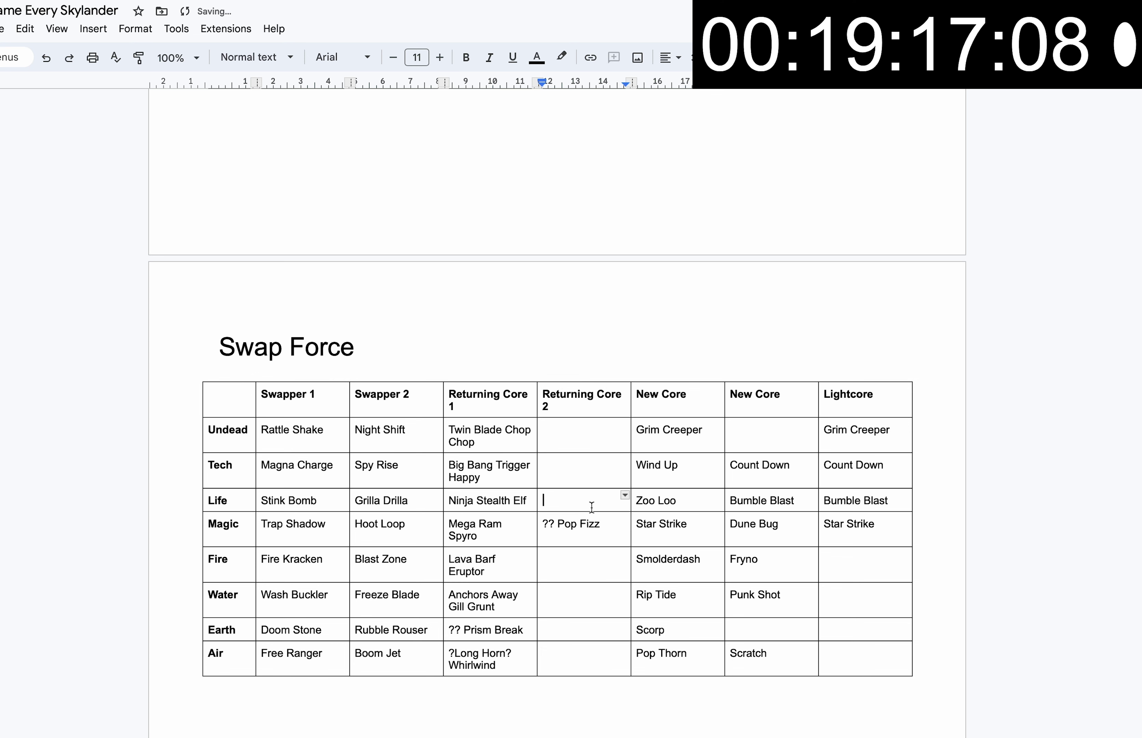
pyautogui.click(567, 554)
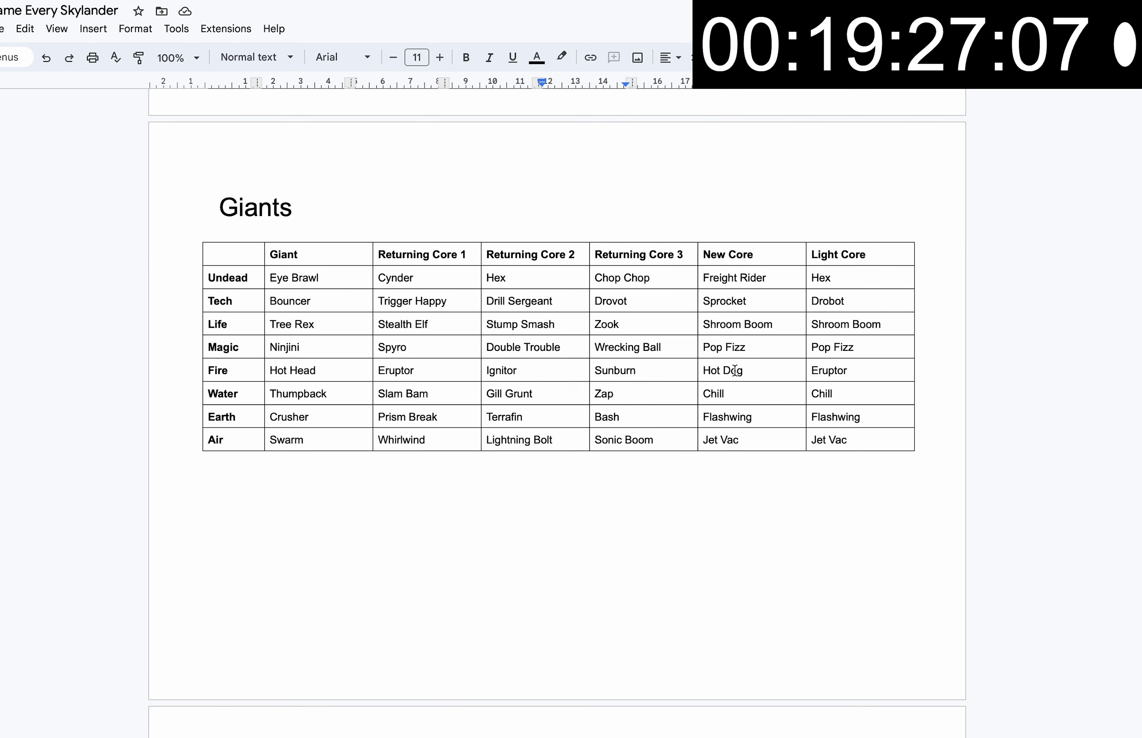
pyautogui.write('Bon')
pyautogui.press('BackSpace')
pyautogui.press('BackSpace')
pyautogui.press('BackSpace')
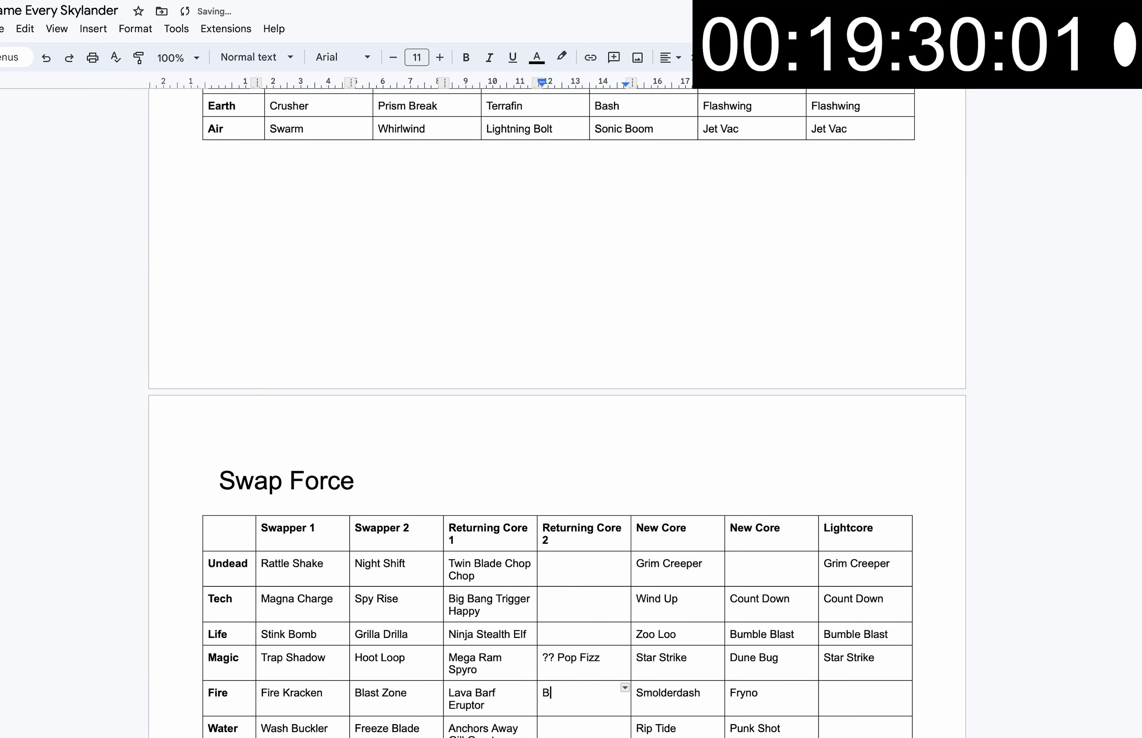
pyautogui.write('?Bo')
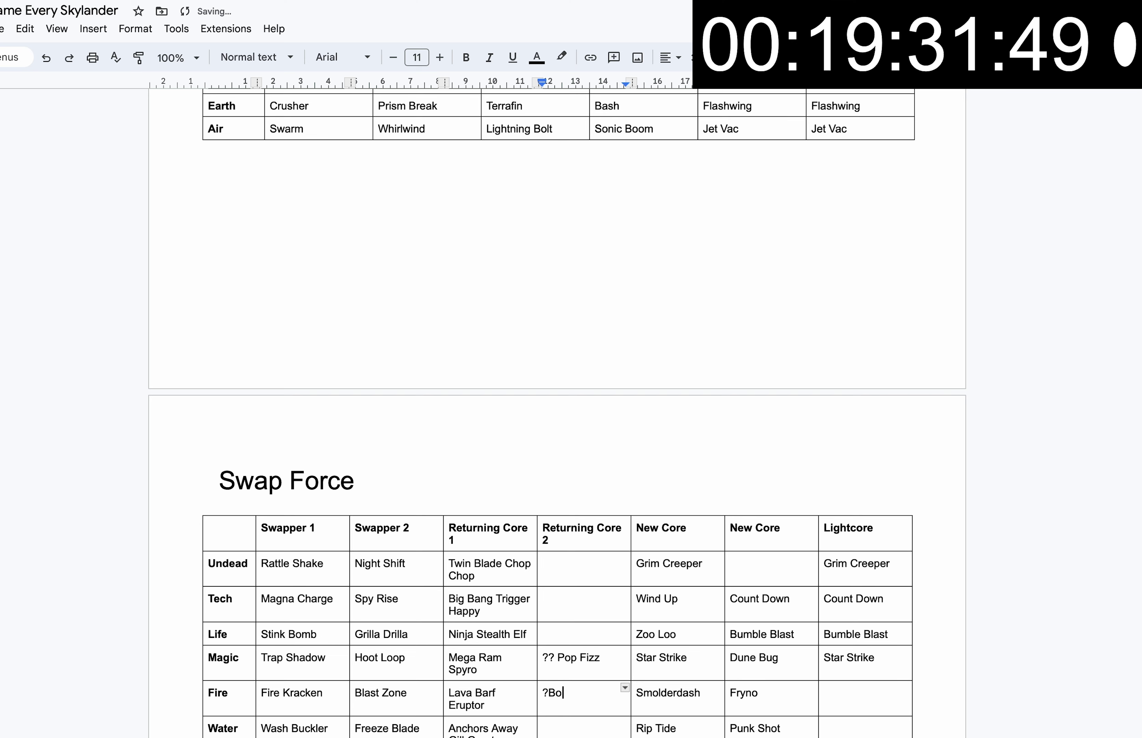
pyautogui.write('ne? Hot Dog')
pyautogui.scroll(-2, 701, 596)
pyautogui.press('Tab')
pyautogui.press('Tab')
pyautogui.press('Tab')
# - Enter ?Ice? Chill in the Water Returning Core 2 cell
pyautogui.click(601, 641)
pyautogui.scroll(-2, 571, 555)
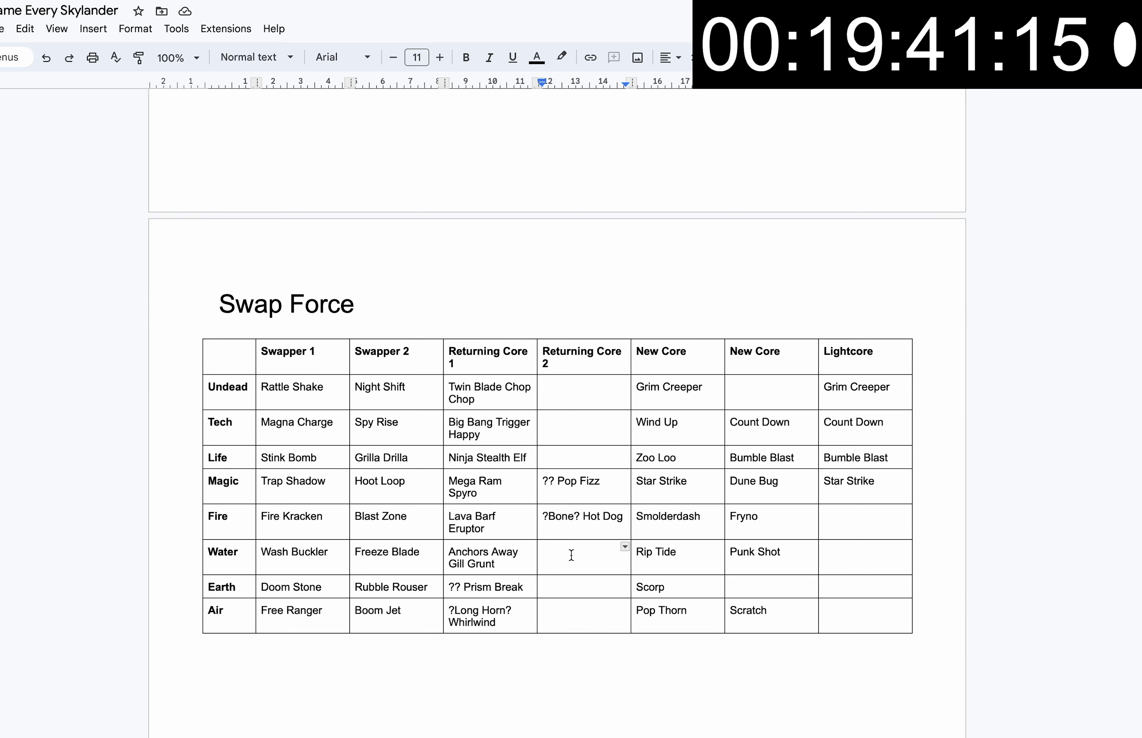
pyautogui.write('Chill')
pyautogui.press('Home')
pyautogui.write('?ICe')
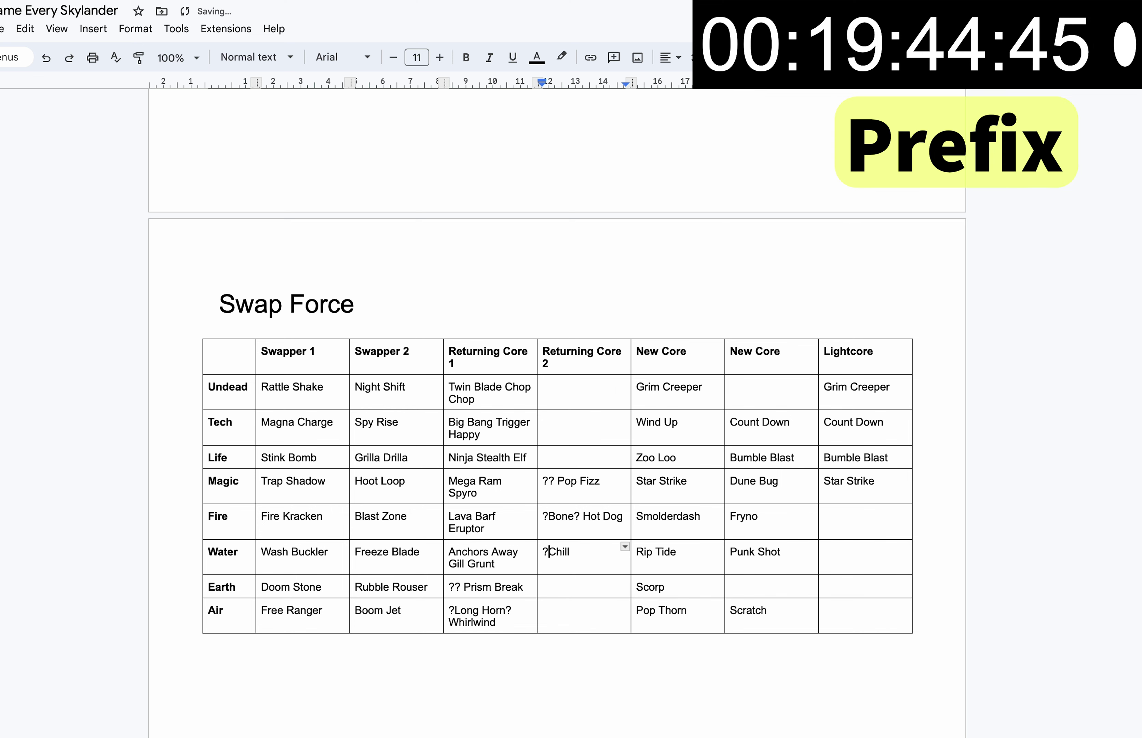
pyautogui.write('?')
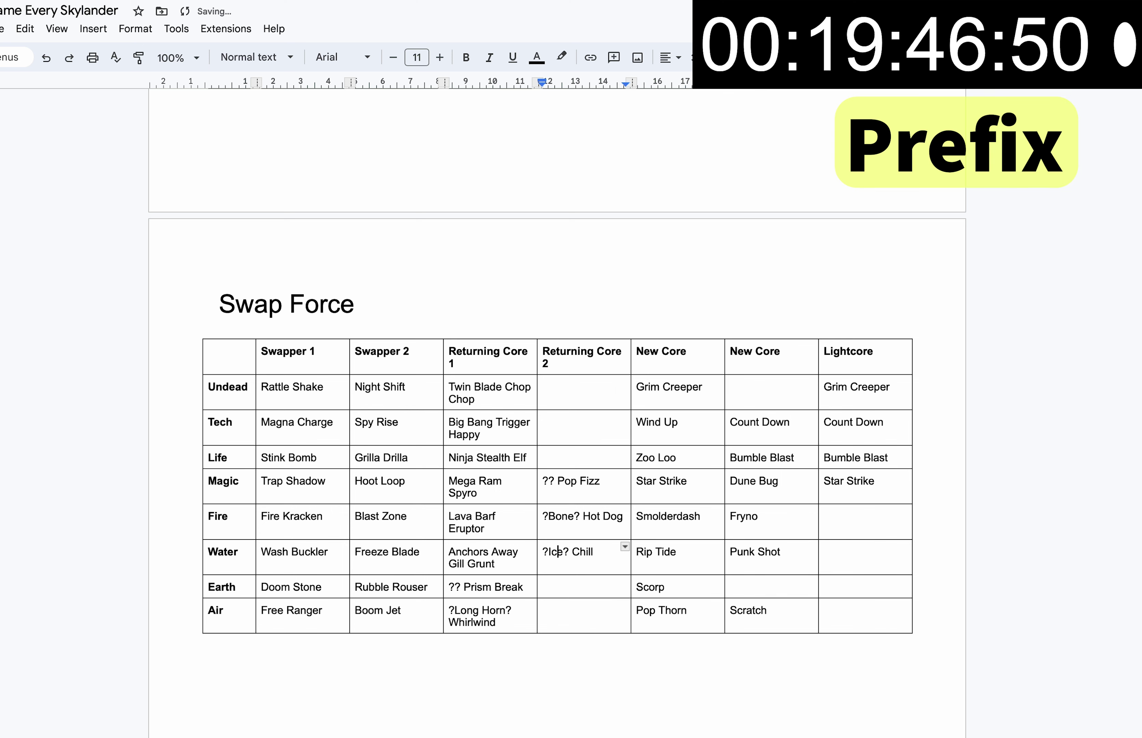
# - Replace the Earth guess Flashwing with Kockout Terrafin and enter ?? Jet Vac for Air
pyautogui.click(558, 593)
pyautogui.write('?Fla')
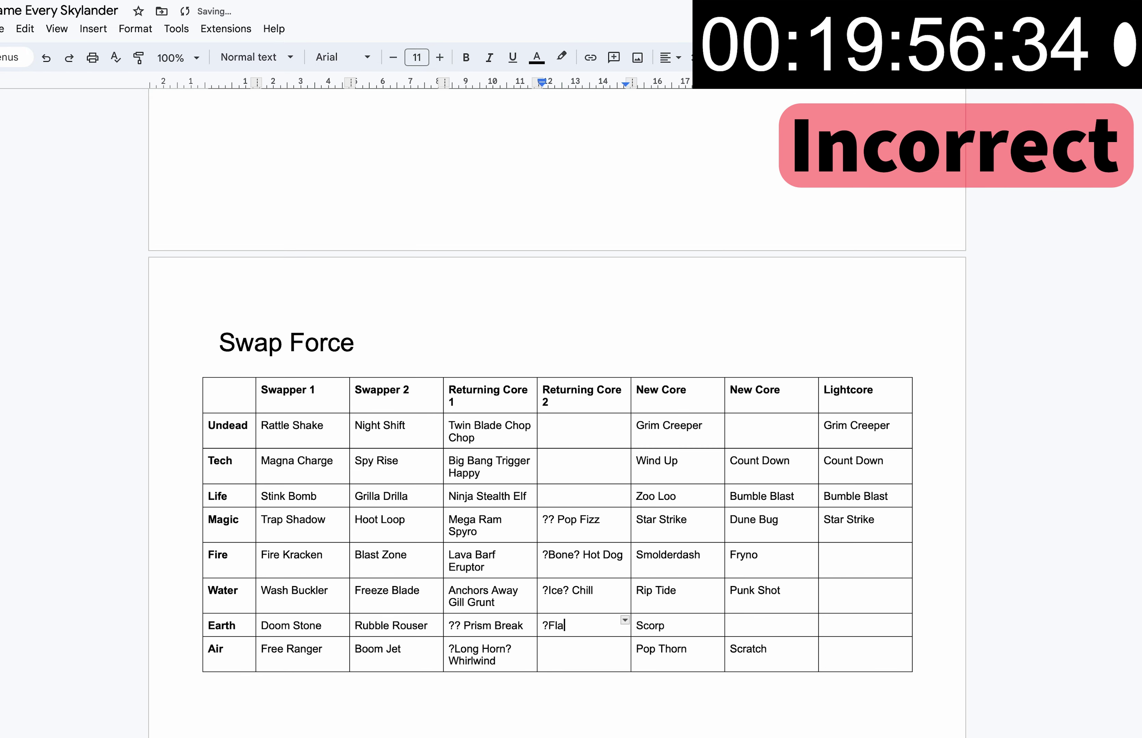
pyautogui.write('shwing?')
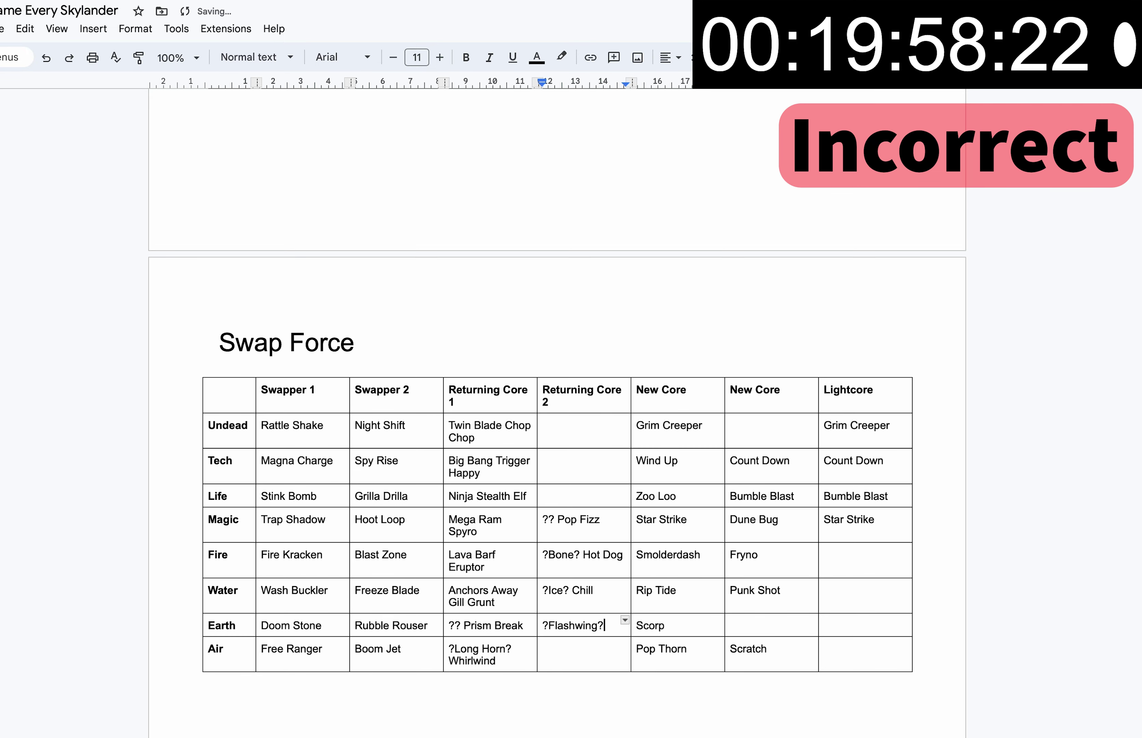
pyautogui.scroll(10, 556, 412)
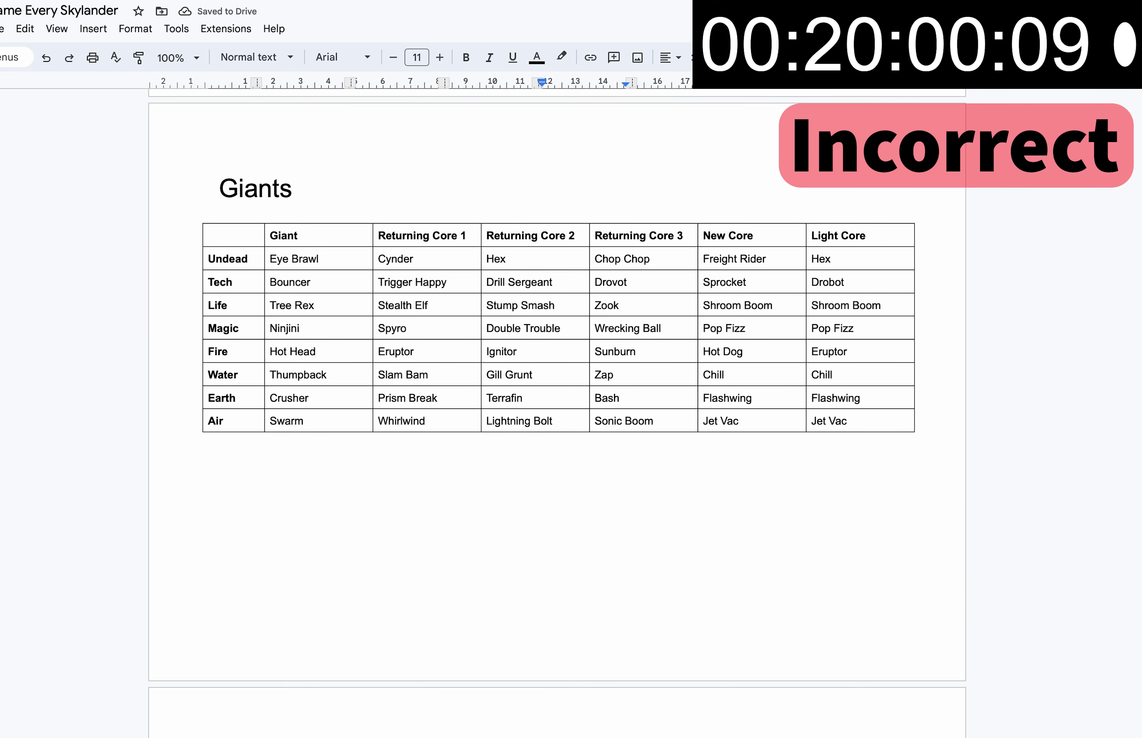
pyautogui.scroll(-10, 658, 395)
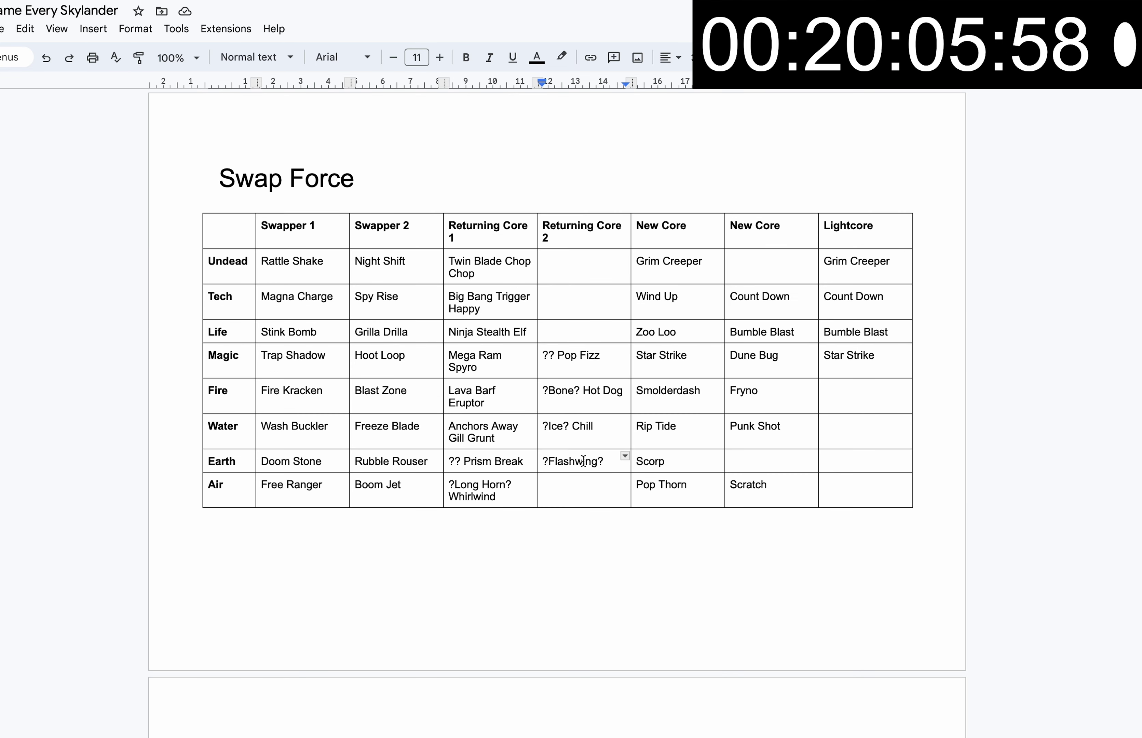
pyautogui.doubleClick(582, 462)
pyautogui.write('Kockout Terrafin?')
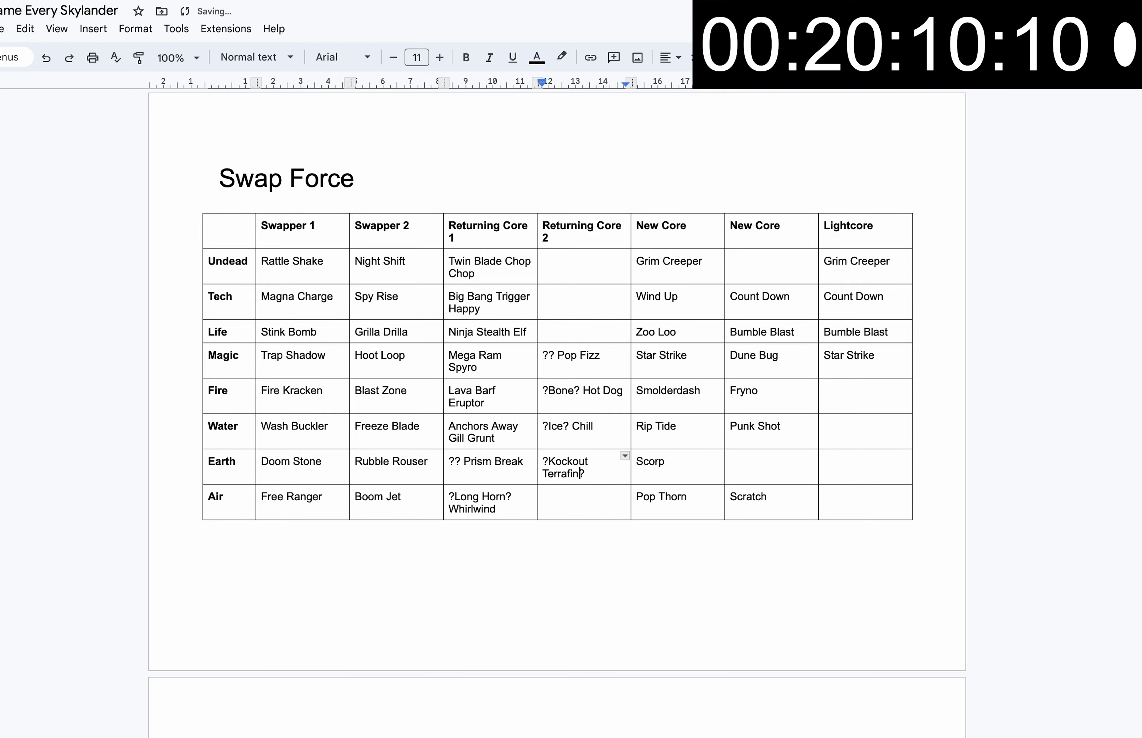
pyautogui.scroll(10, 573, 478)
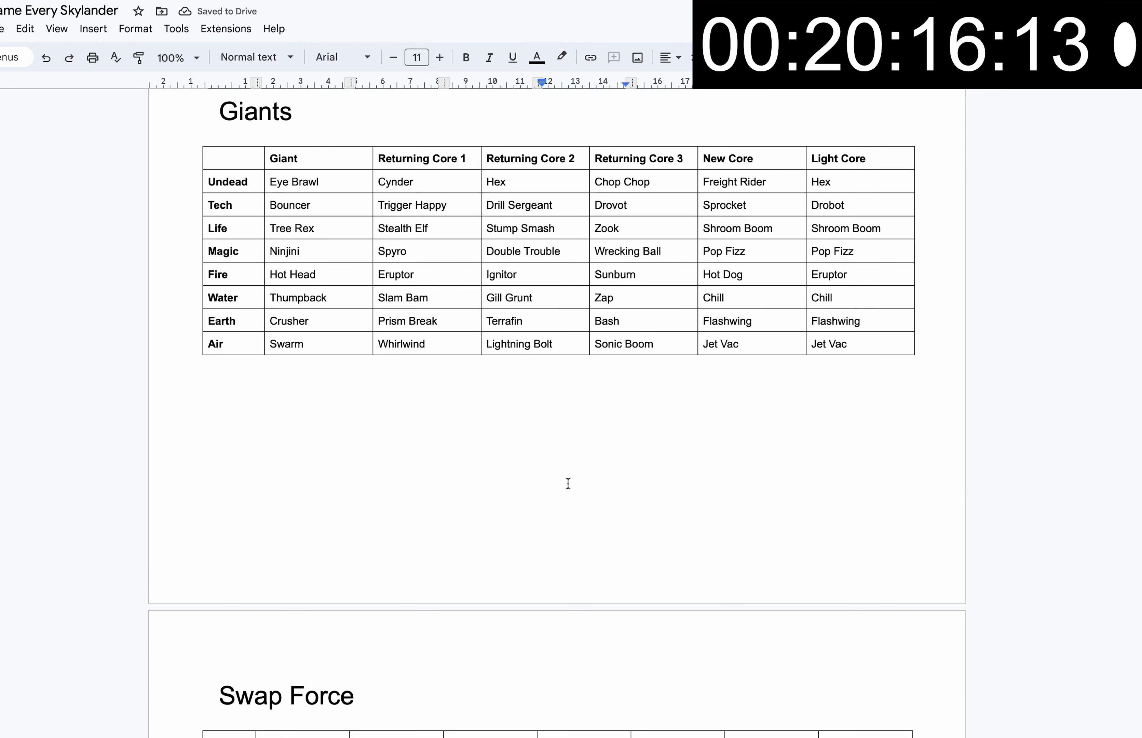
pyautogui.scroll(-5, 598, 527)
pyautogui.write('?? Jet Vac')
# - Fill Life with ?Long Thorn Camo? and add Phantom Cynder, checking Sprocket in the Giants table
pyautogui.click(598, 529)
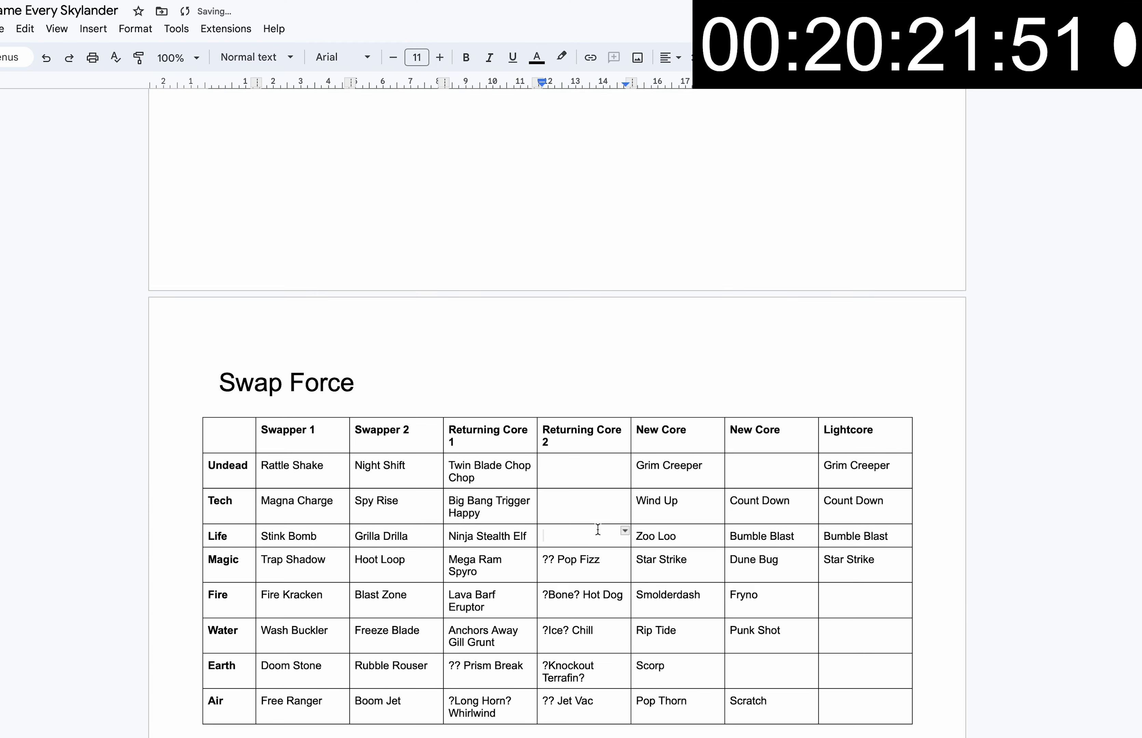
pyautogui.scroll(10, 597, 529)
pyautogui.click(619, 445)
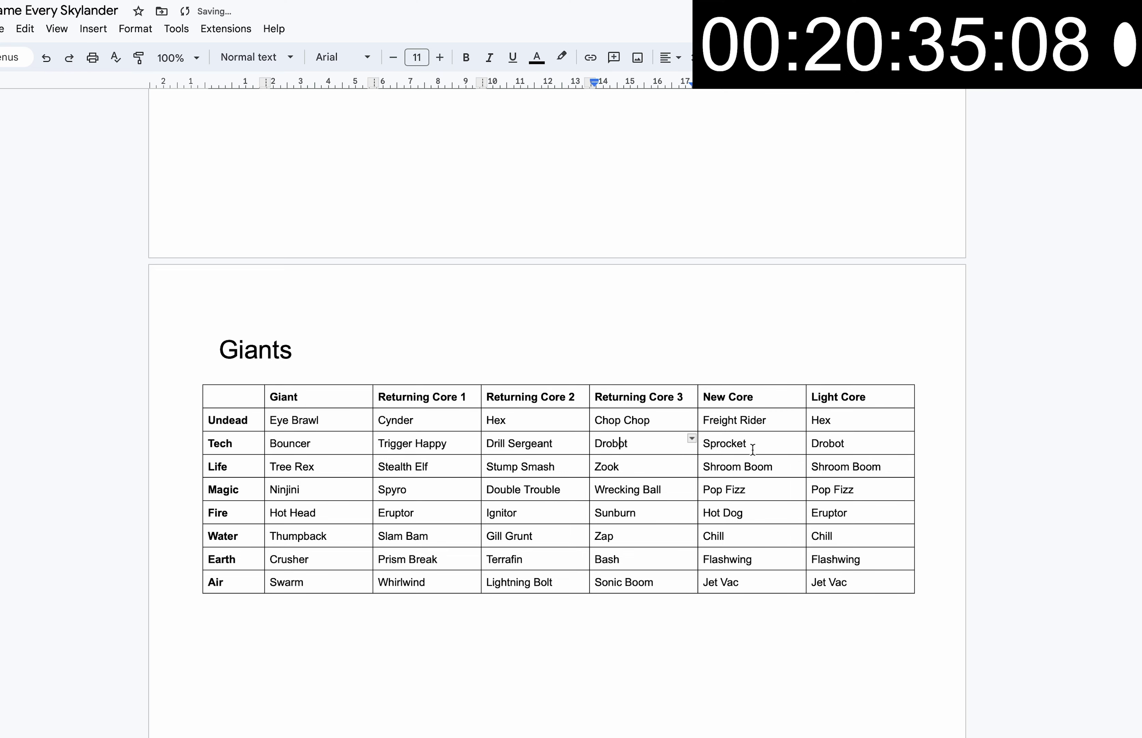
pyautogui.tripleClick(732, 446)
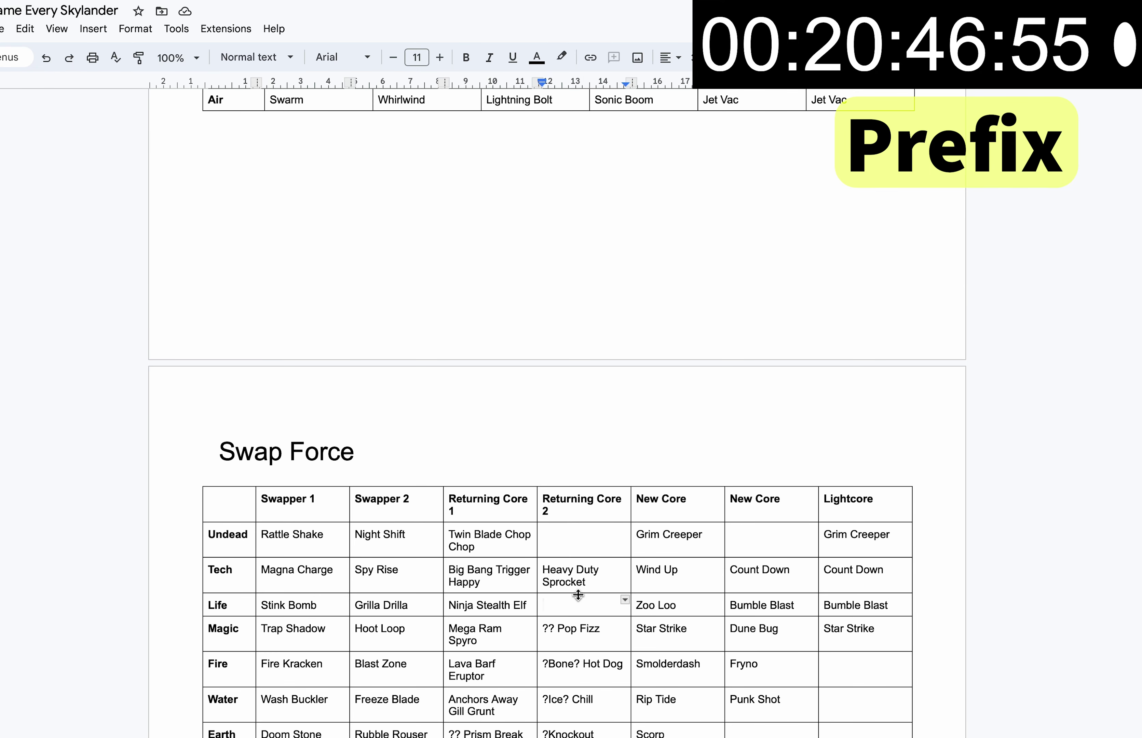
pyautogui.write('?Lung Thi')
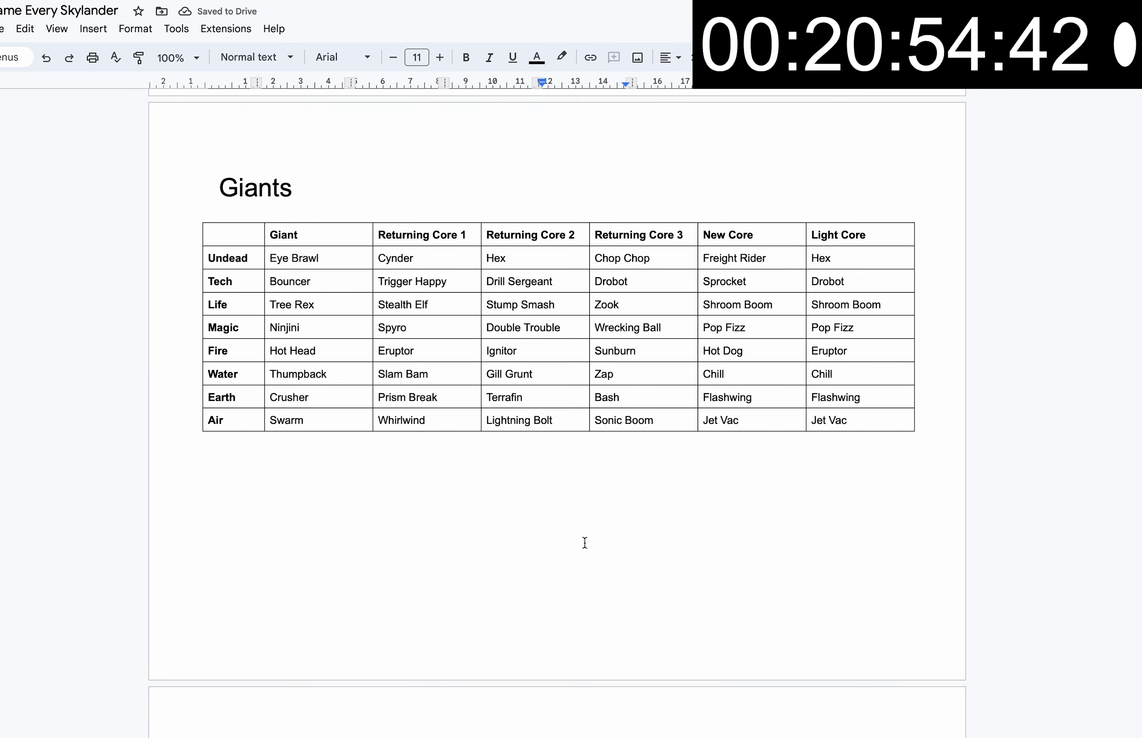
pyautogui.scroll(-5, 584, 542)
pyautogui.write('Ph')
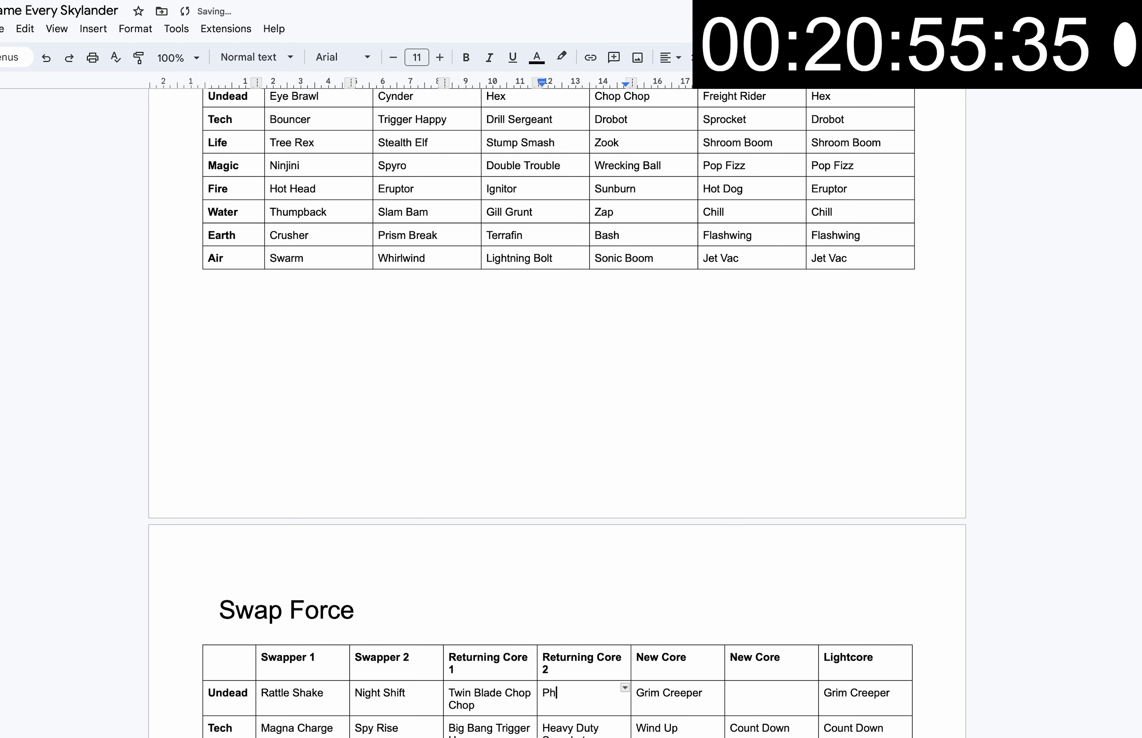
pyautogui.write('antom Cyd')
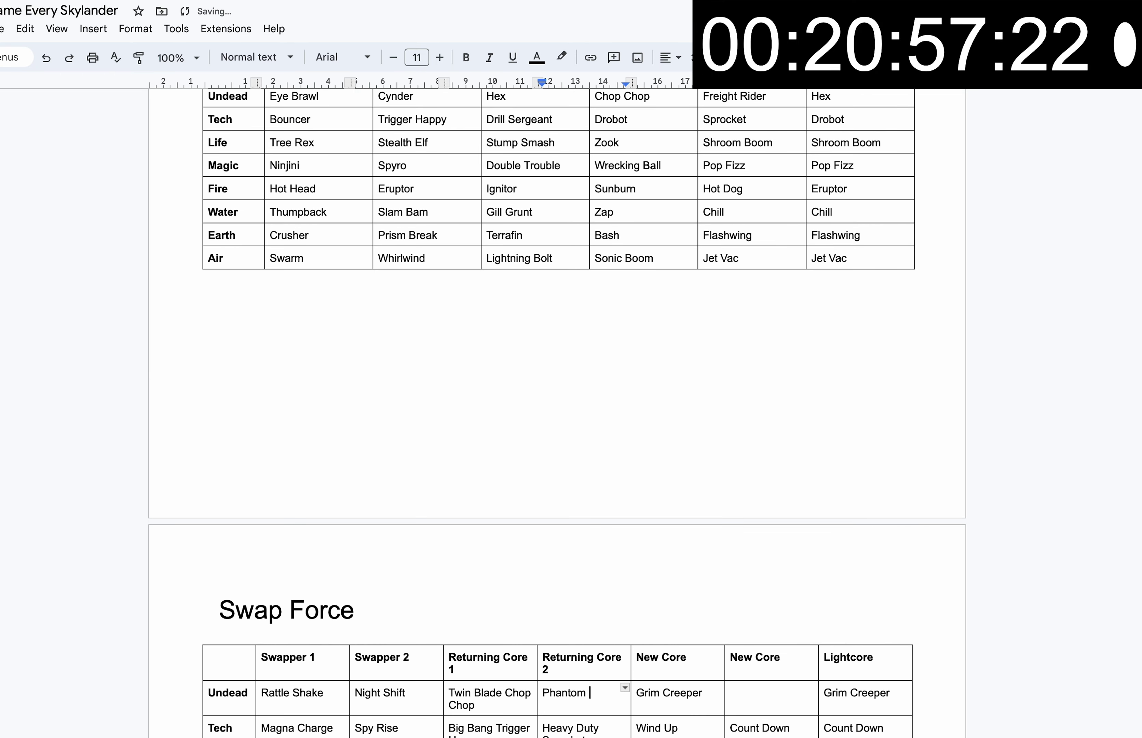
pyautogui.press('BackSpace')
pyautogui.write('nder')
pyautogui.scroll(-10, 756, 376)
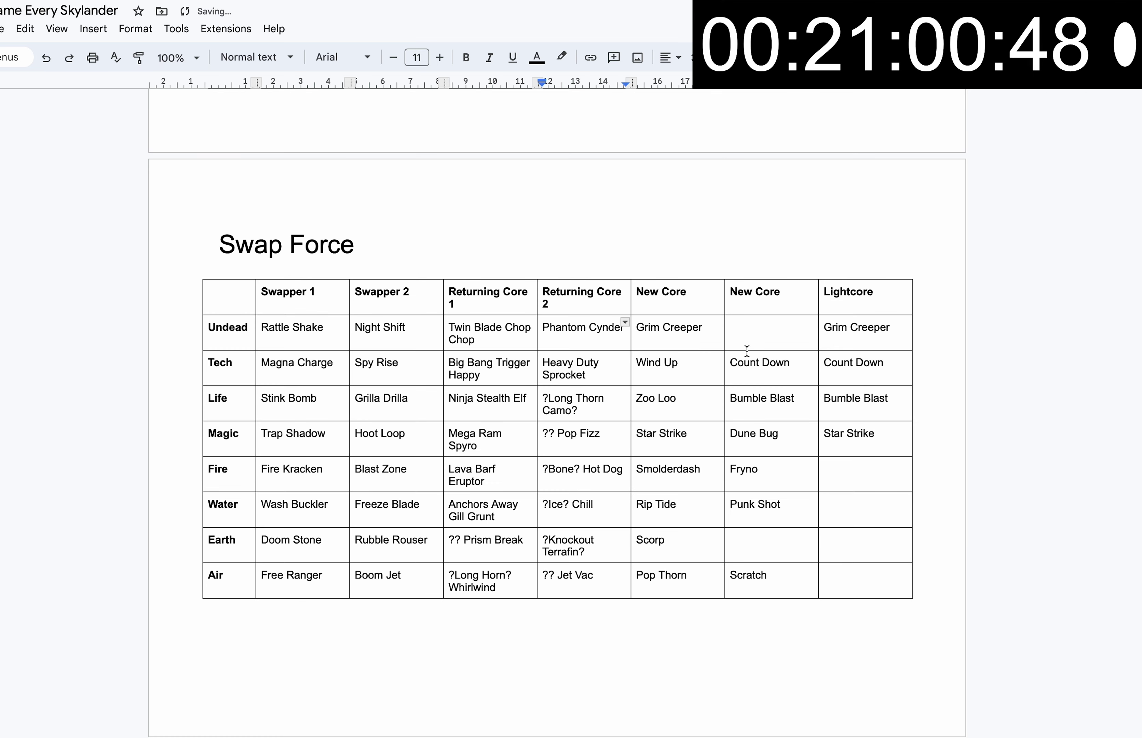
# - Enter Rollerbrawl as the Undead New Core and a Tooth name as the Earth New Core
pyautogui.click(738, 340)
pyautogui.write('R')
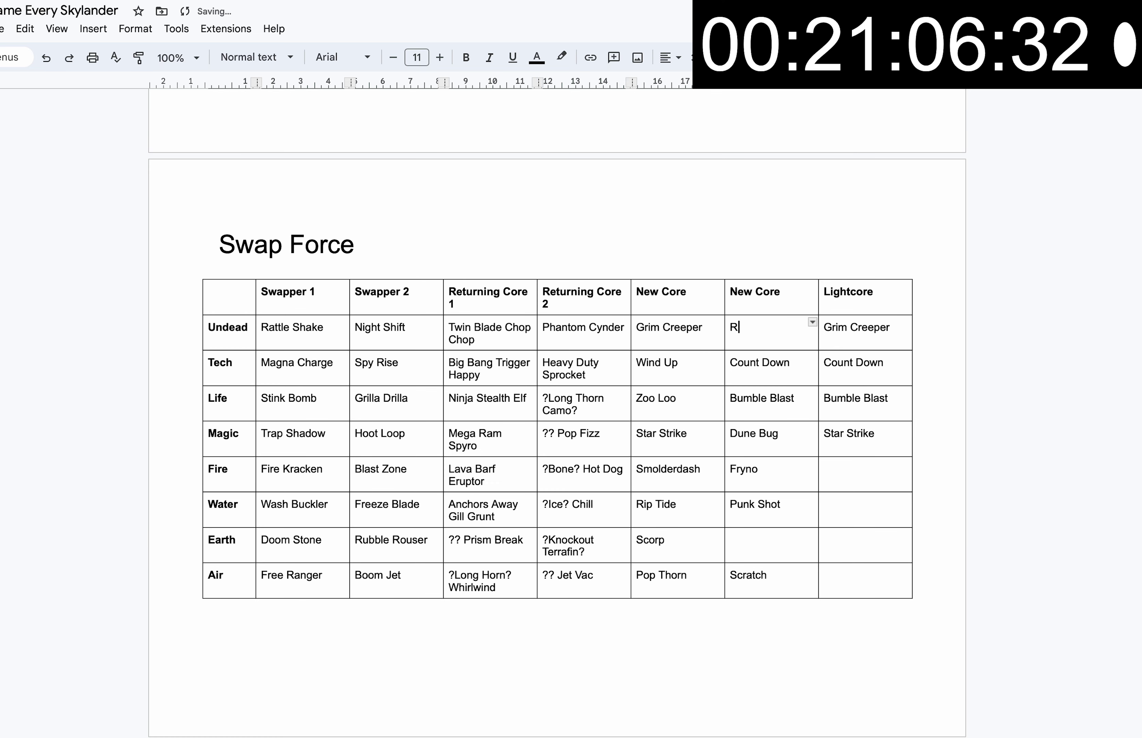
pyautogui.write('ollerbrawl')
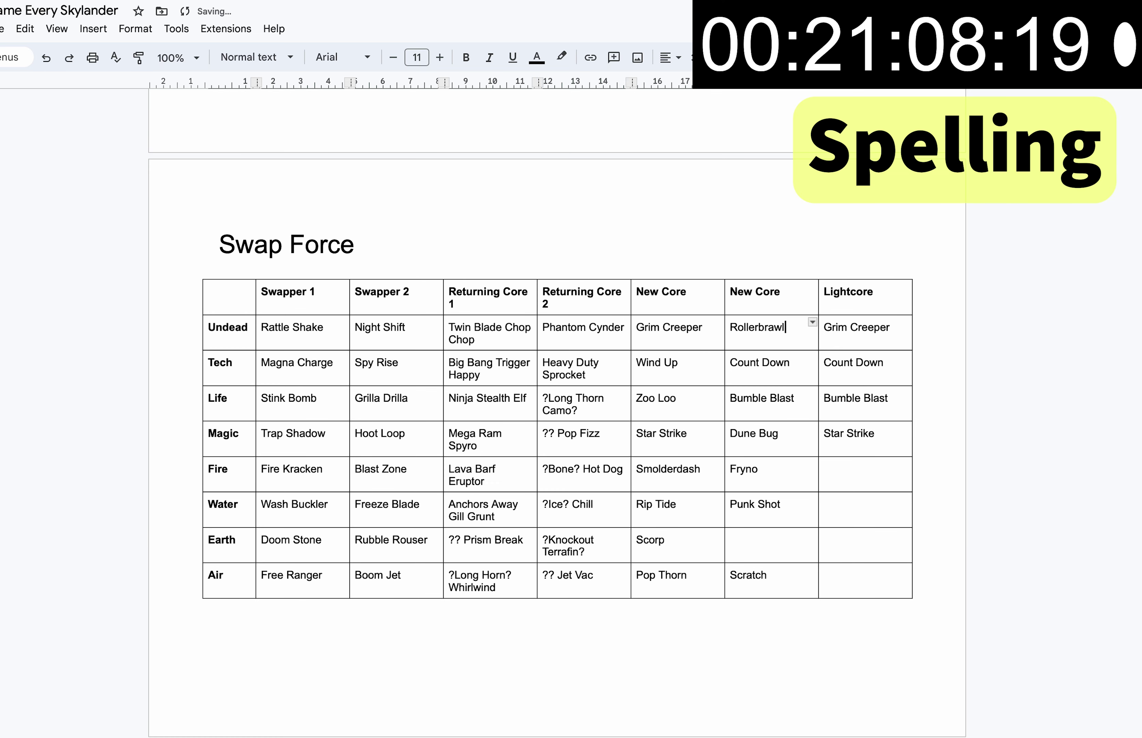
pyautogui.doubleClick(765, 325)
pyautogui.doubleClick(754, 537)
pyautogui.scroll(-1, 753, 538)
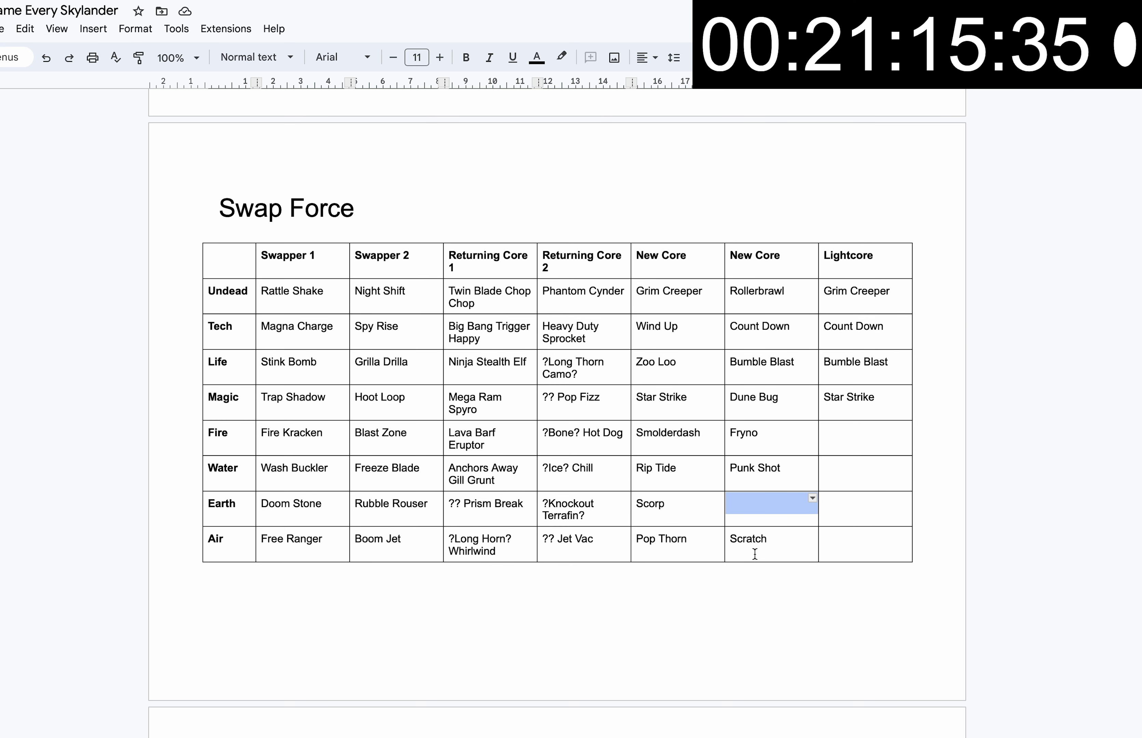
pyautogui.write('S')
pyautogui.write('lopper ')
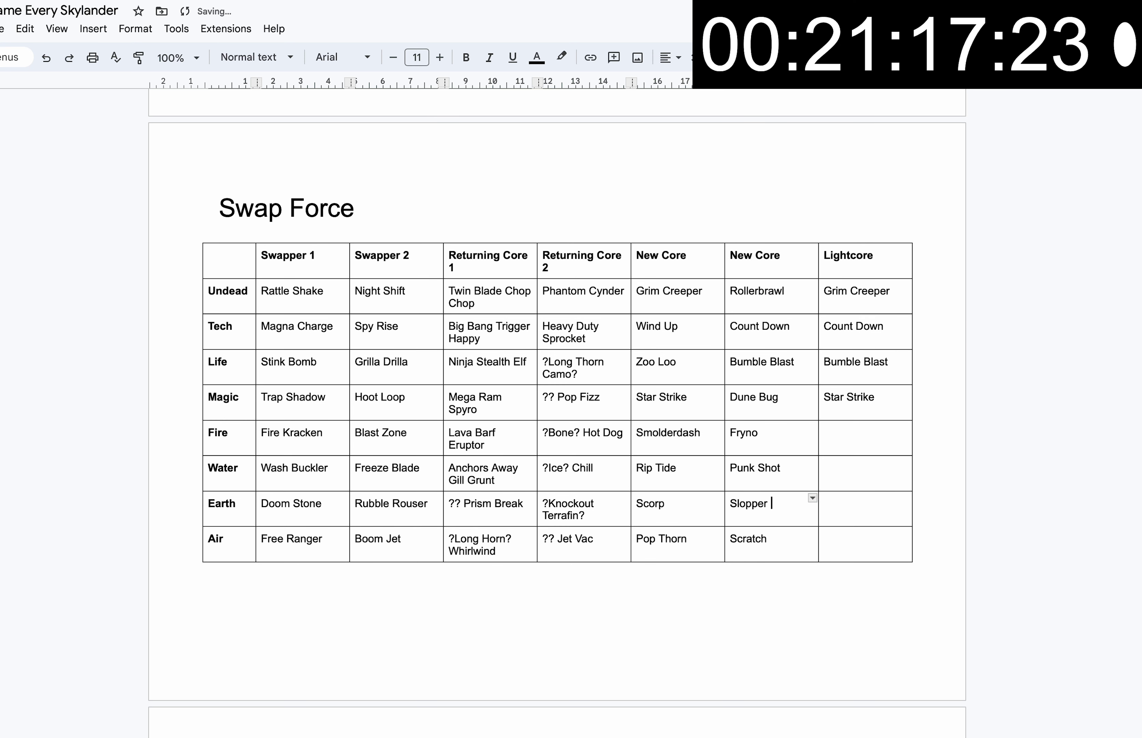
pyautogui.write('Trap')
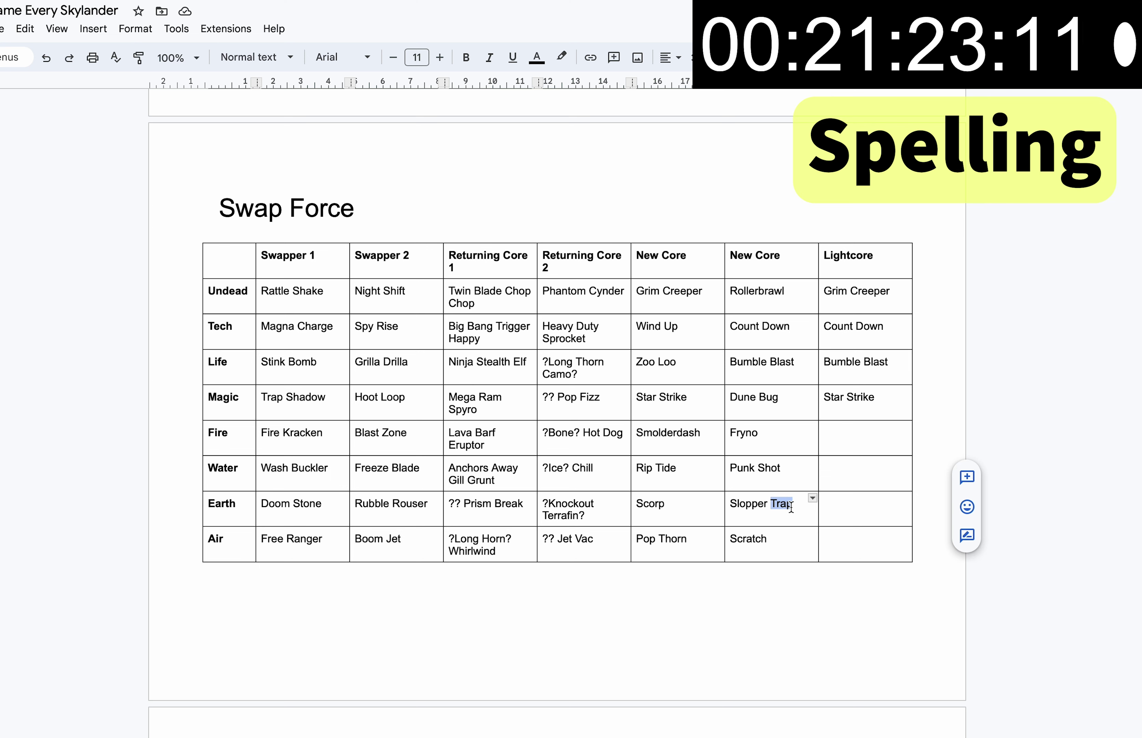
pyautogui.write('Tooth')
# - Copy Chill from Returning Core 2 into the Water Lightcore cell
pyautogui.click(834, 434)
pyautogui.scroll(3, 833, 434)
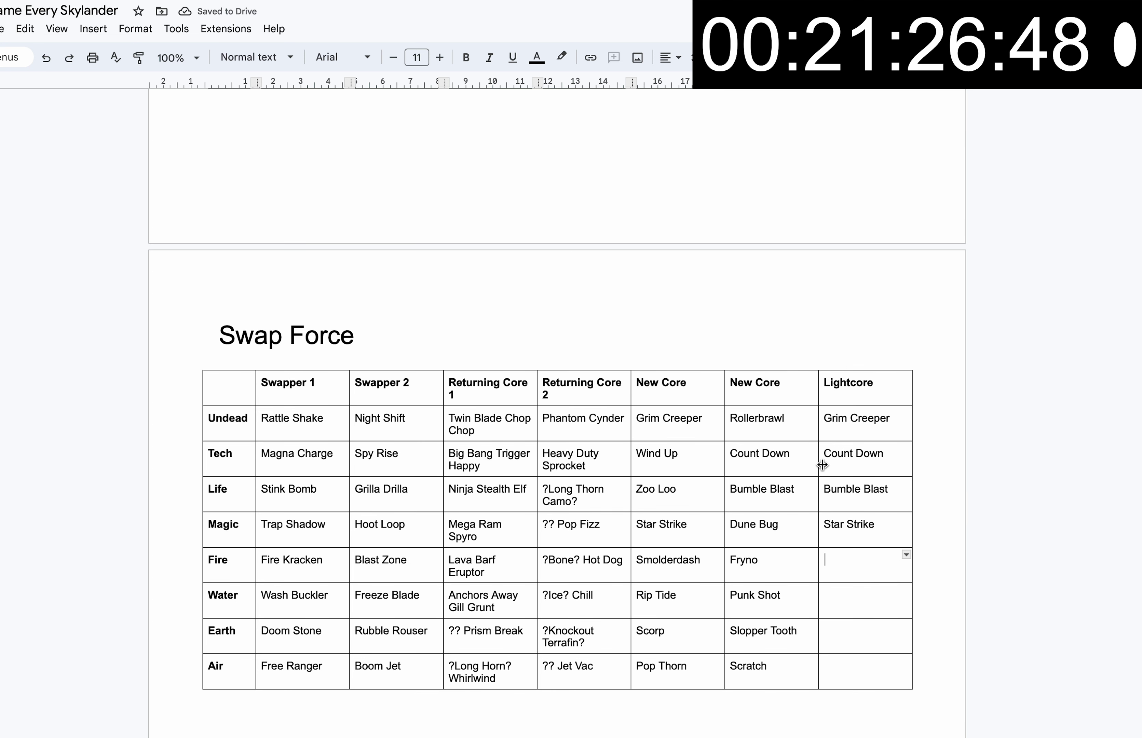
pyautogui.doubleClick(673, 559)
pyautogui.moveTo(614, 565); pyautogui.dragTo(664, 561)
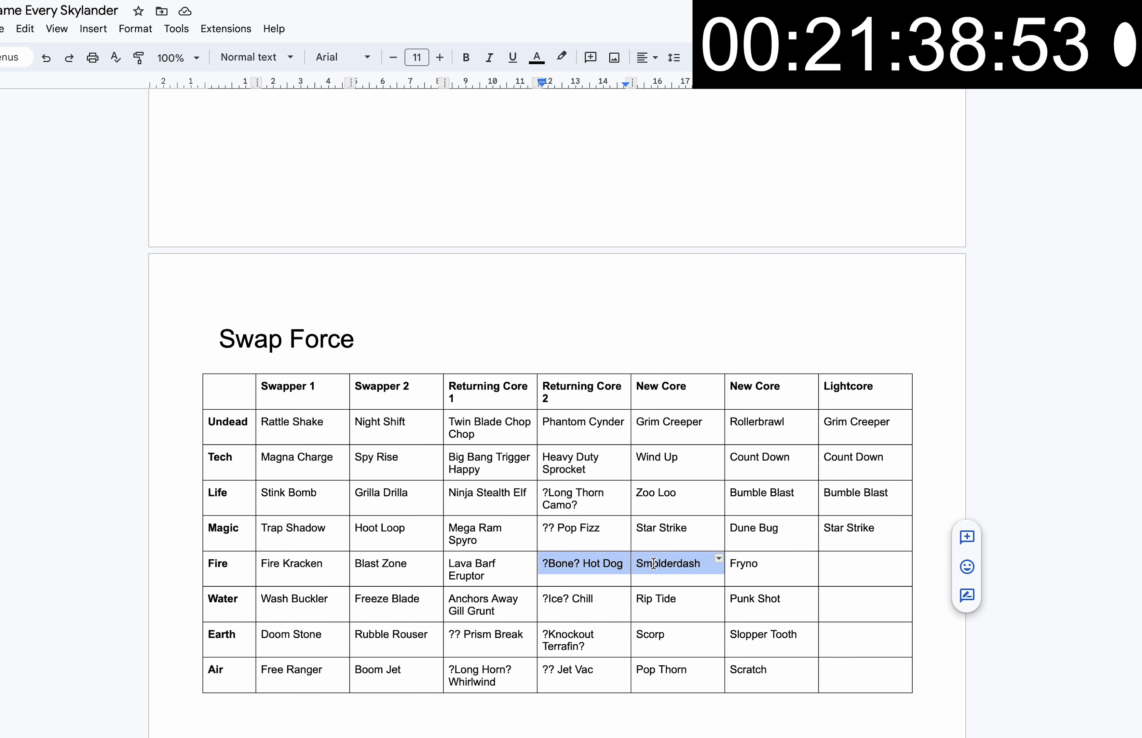
pyautogui.tripleClick(620, 609)
pyautogui.doubleClick(642, 599)
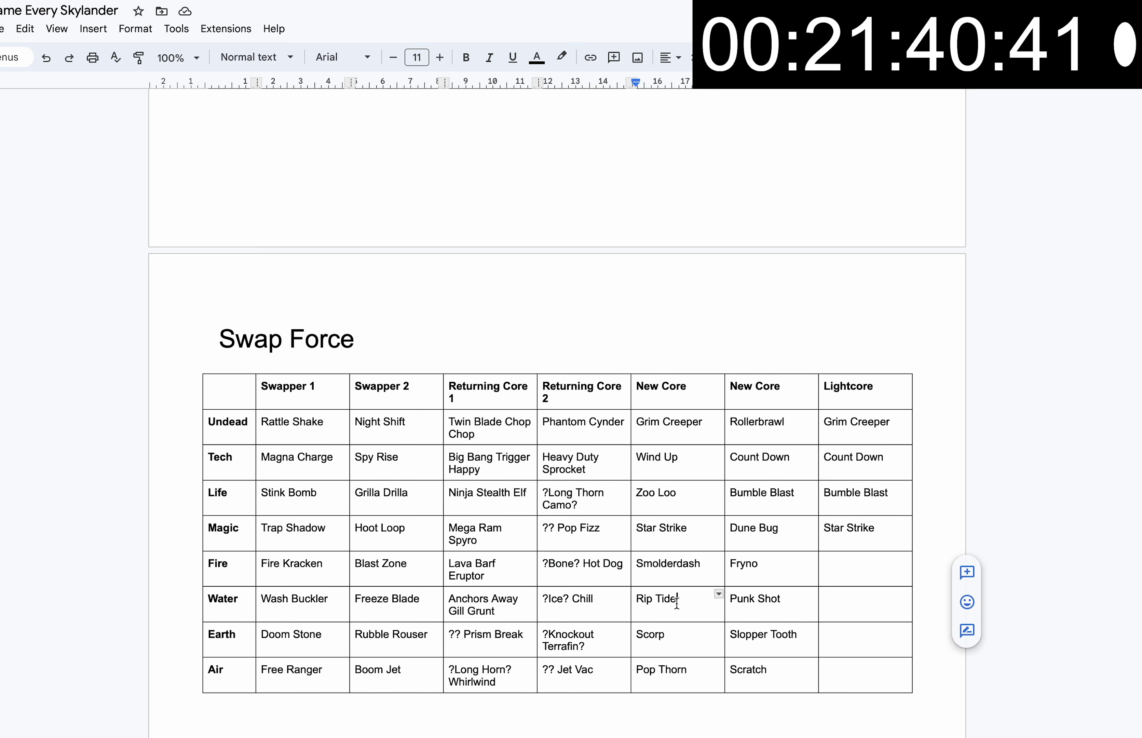
pyautogui.tripleClick(578, 603)
pyautogui.doubleClick(578, 603)
pyautogui.hotkey('ctrl', 'c')
pyautogui.press('Tab')
pyautogui.press('Tab')
pyautogui.press('Tab')
pyautogui.hotkey('ctrl', 'v')
pyautogui.click(657, 626)
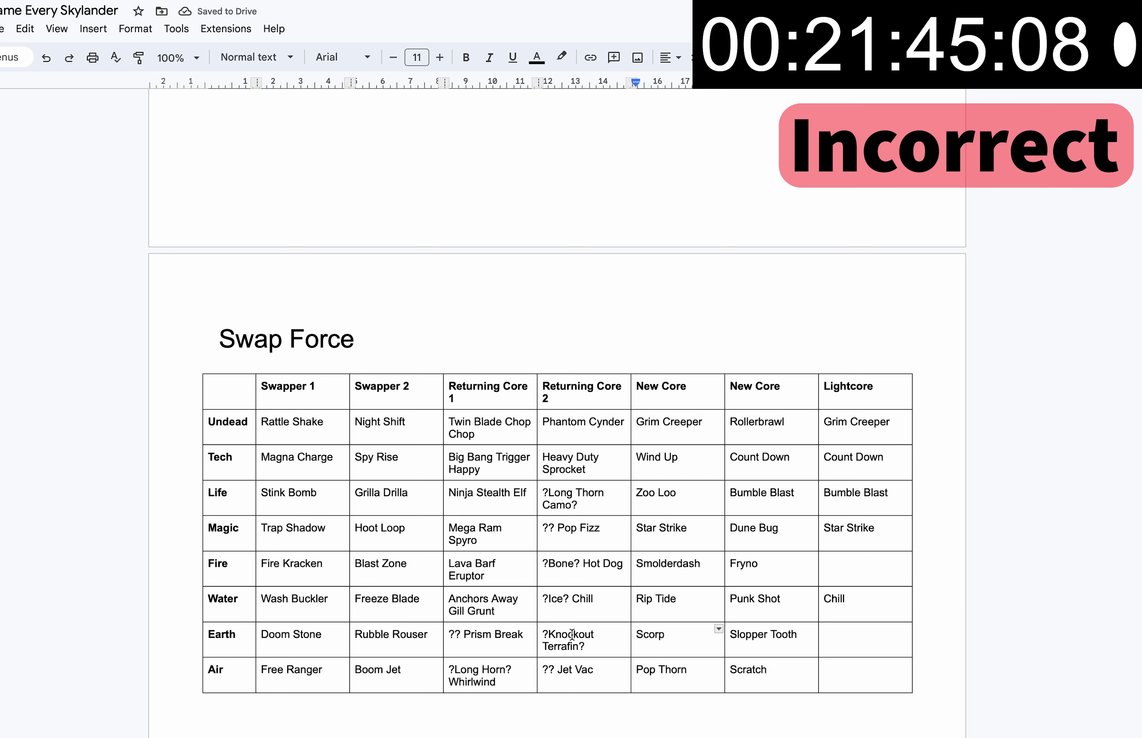
# - Copy Prism Break from the Earth row into the Earth Lightcore cell
pyautogui.moveTo(523, 634); pyautogui.dragTo(464, 634)
pyautogui.hotkey('ctrl', 'c')
pyautogui.click(830, 641)
pyautogui.hotkey('ctrl', 'v')
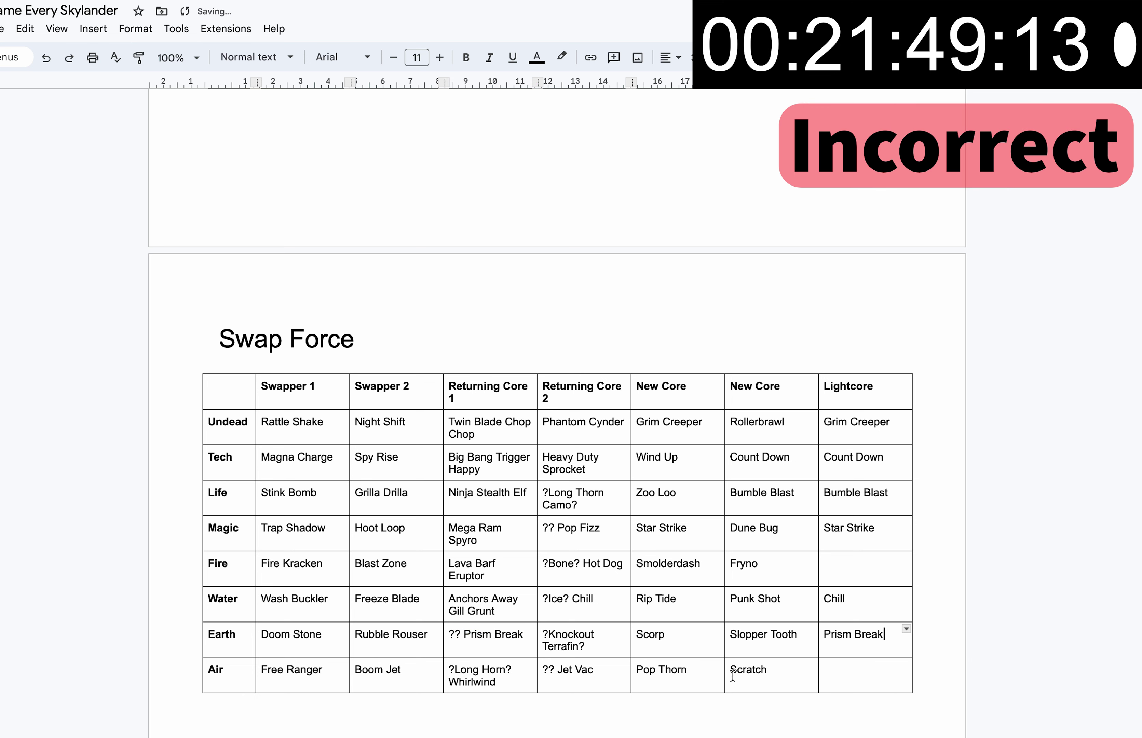
# - Enter Warnado in the Air Lightcore cell and review the Air row entries
pyautogui.click(826, 673)
pyautogui.click(826, 673)
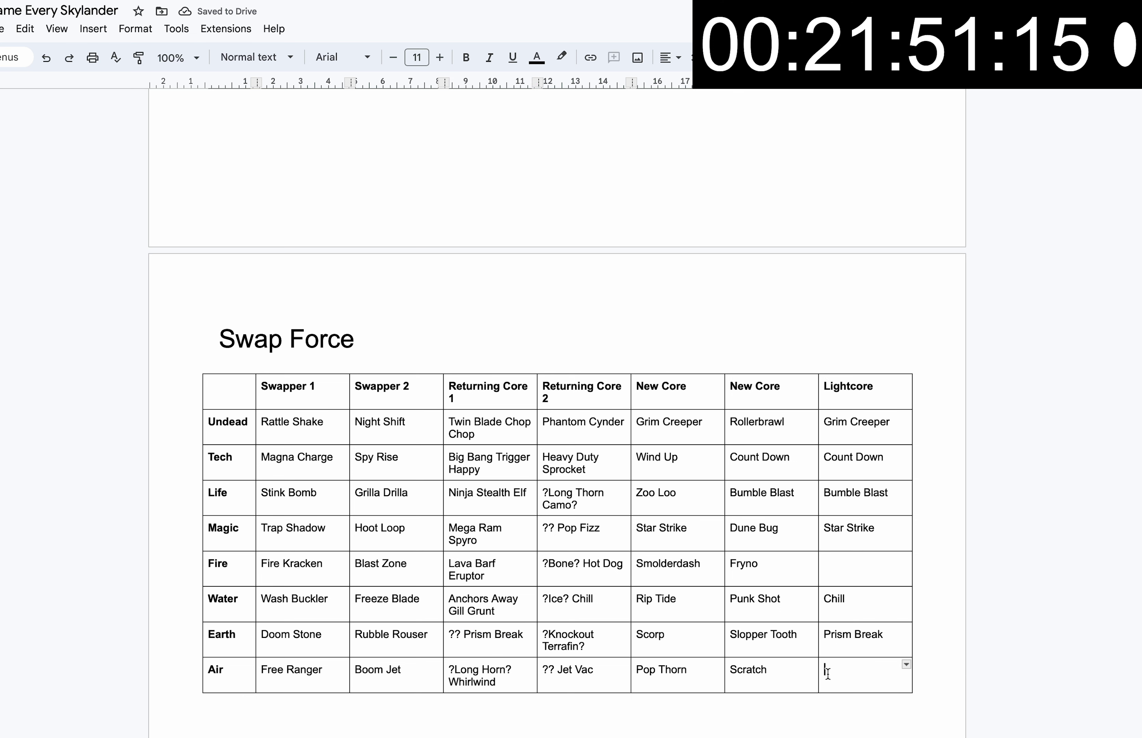
pyautogui.write('Warnado')
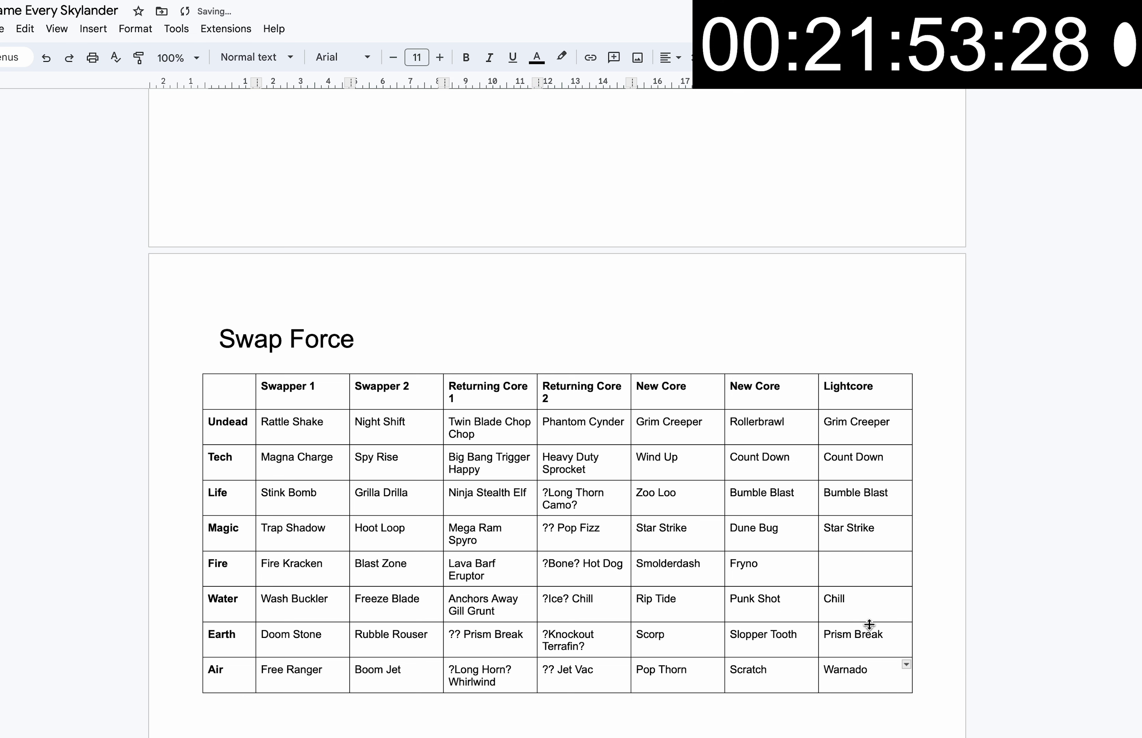
pyautogui.scroll(1, 784, 548)
pyautogui.scroll(-1, 815, 623)
pyautogui.doubleClick(839, 671)
pyautogui.moveTo(840, 671)
pyautogui.mouseDown()
pyautogui.moveTo(530, 649)
pyautogui.moveTo(273, 669)
pyautogui.moveTo(618, 678)
pyautogui.mouseUp()
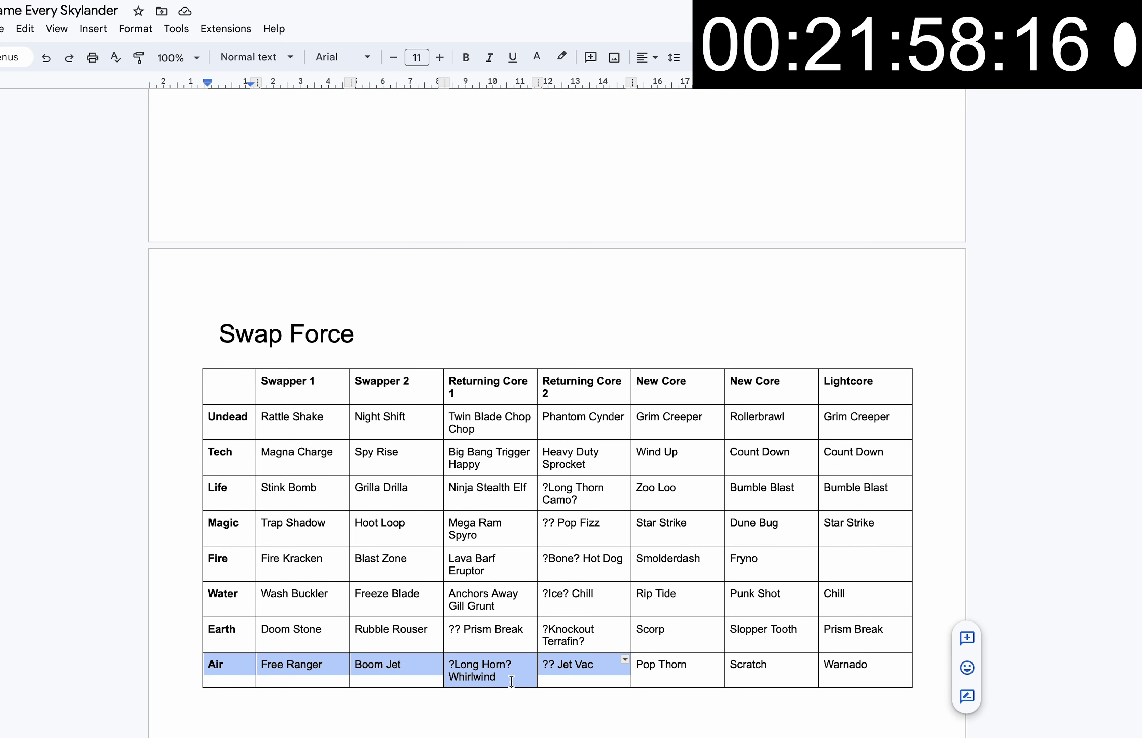
pyautogui.moveTo(501, 679); pyautogui.dragTo(466, 674)
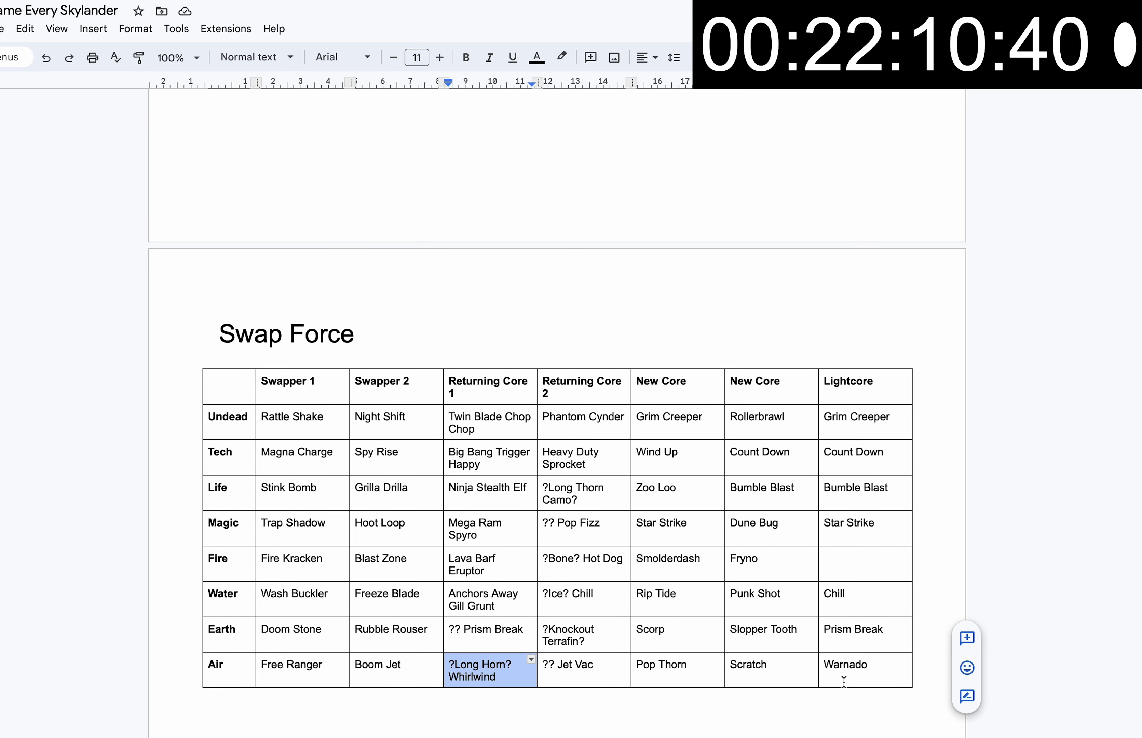
pyautogui.doubleClick(854, 672)
pyautogui.click(869, 671)
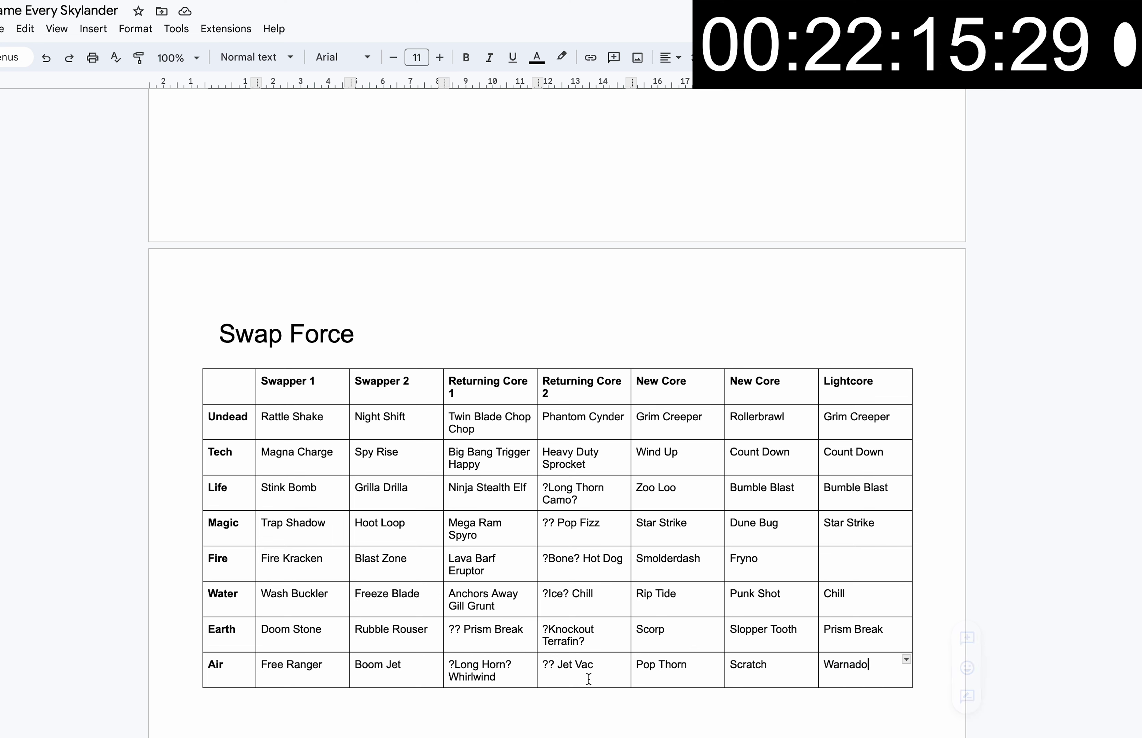
pyautogui.doubleClick(470, 665)
pyautogui.moveTo(469, 665); pyautogui.dragTo(509, 665)
pyautogui.click(510, 665)
pyautogui.scroll(-3, 604, 565)
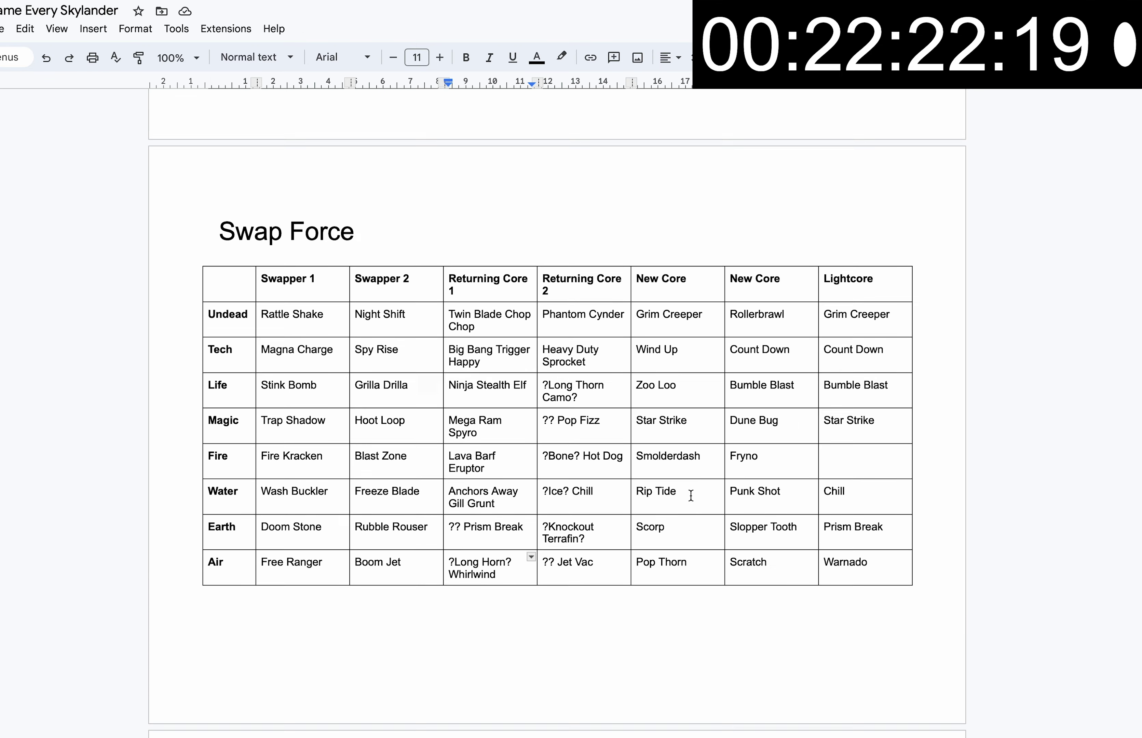
pyautogui.scroll(1, 752, 483)
# - Copy Smolderdash from the New Core cell into the Fire Lightcore cell
pyautogui.doubleClick(881, 490)
pyautogui.doubleClick(668, 486)
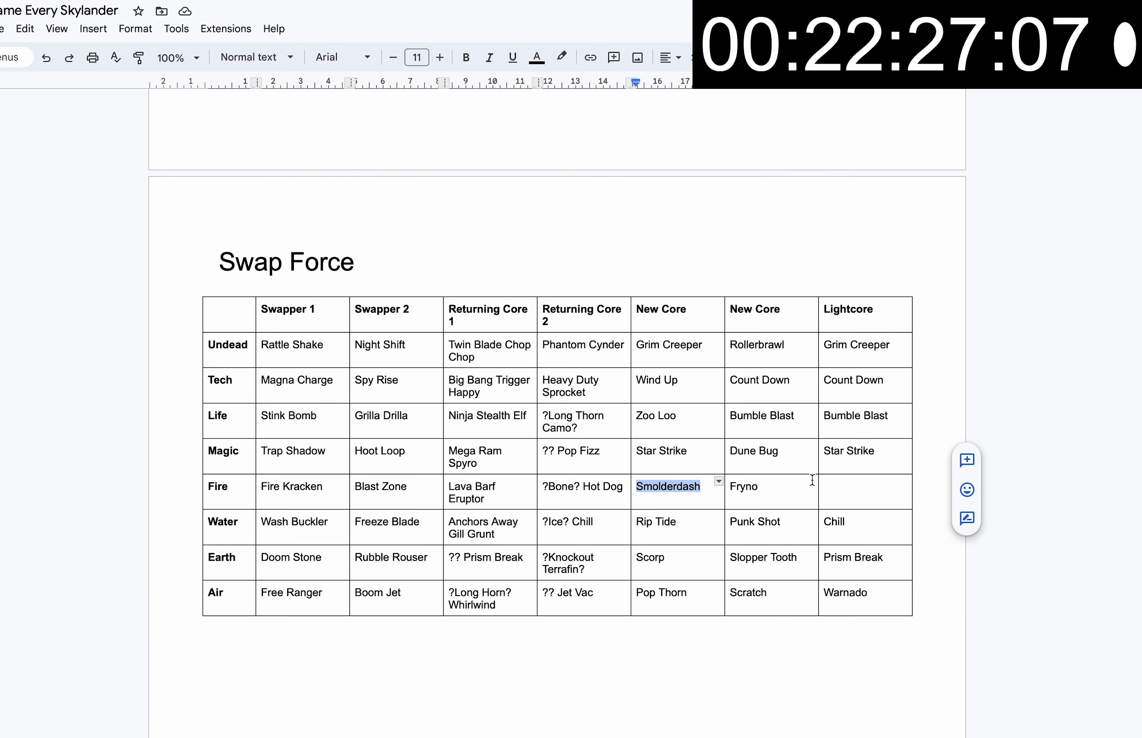
pyautogui.hotkey('ctrl', 'c')
pyautogui.click(849, 485)
pyautogui.hotkey('ctrl', 'v')
pyautogui.scroll(-2, 846, 492)
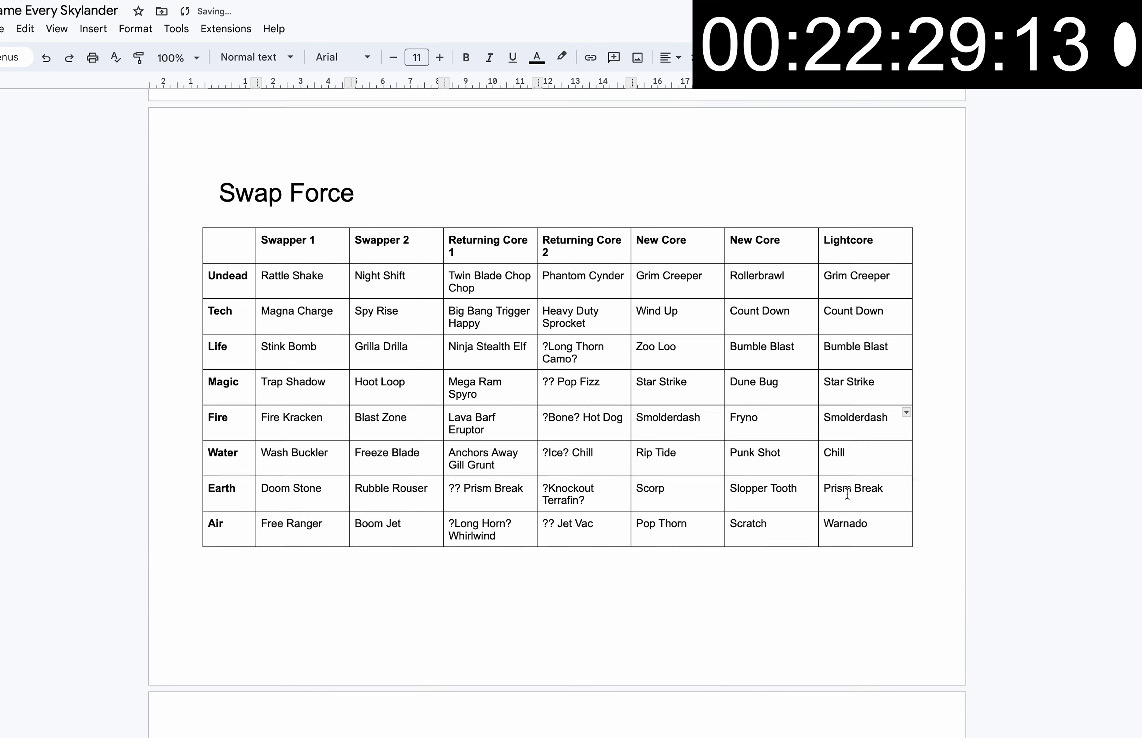
pyautogui.scroll(2, 846, 494)
pyautogui.scroll(-10, 846, 494)
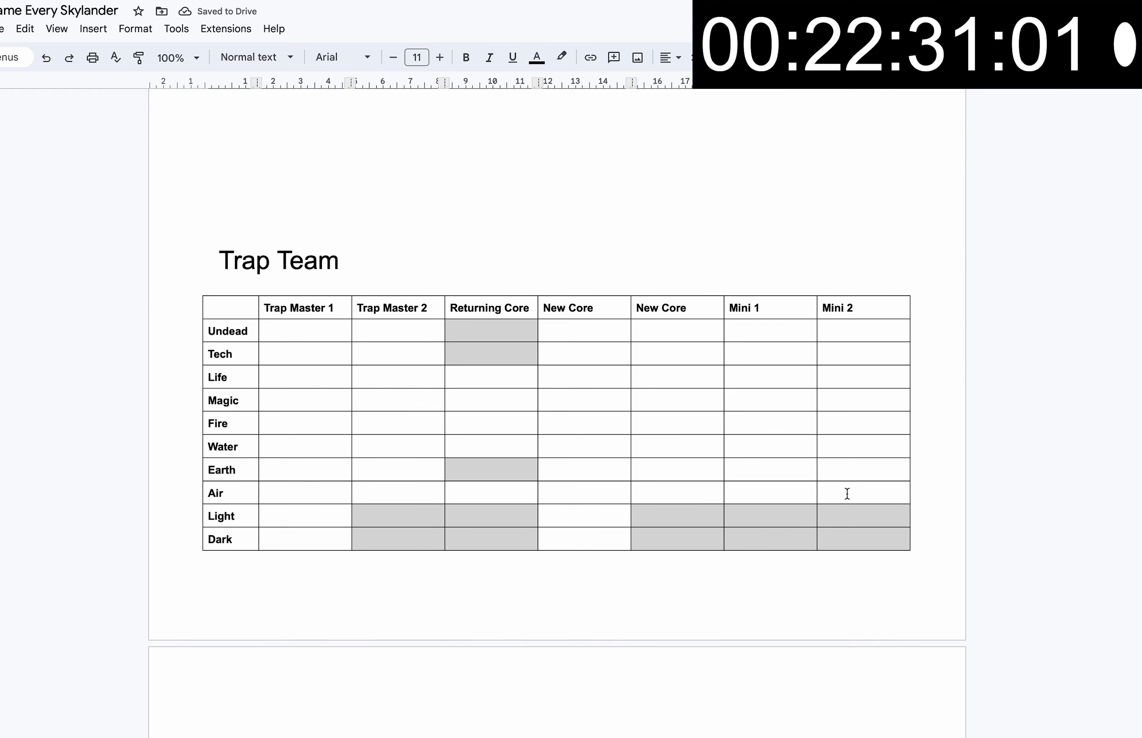
# - Enter Trap Masters Krypt King, Shortcut, Jawbreaker, Gearshift, Bushwhack, Tuff Luck, Mastermind, Enigma, Wildfire
pyautogui.scroll(20, 847, 493)
pyautogui.scroll(-10, 432, 513)
pyautogui.scroll(-10, 447, 519)
pyautogui.click(328, 477)
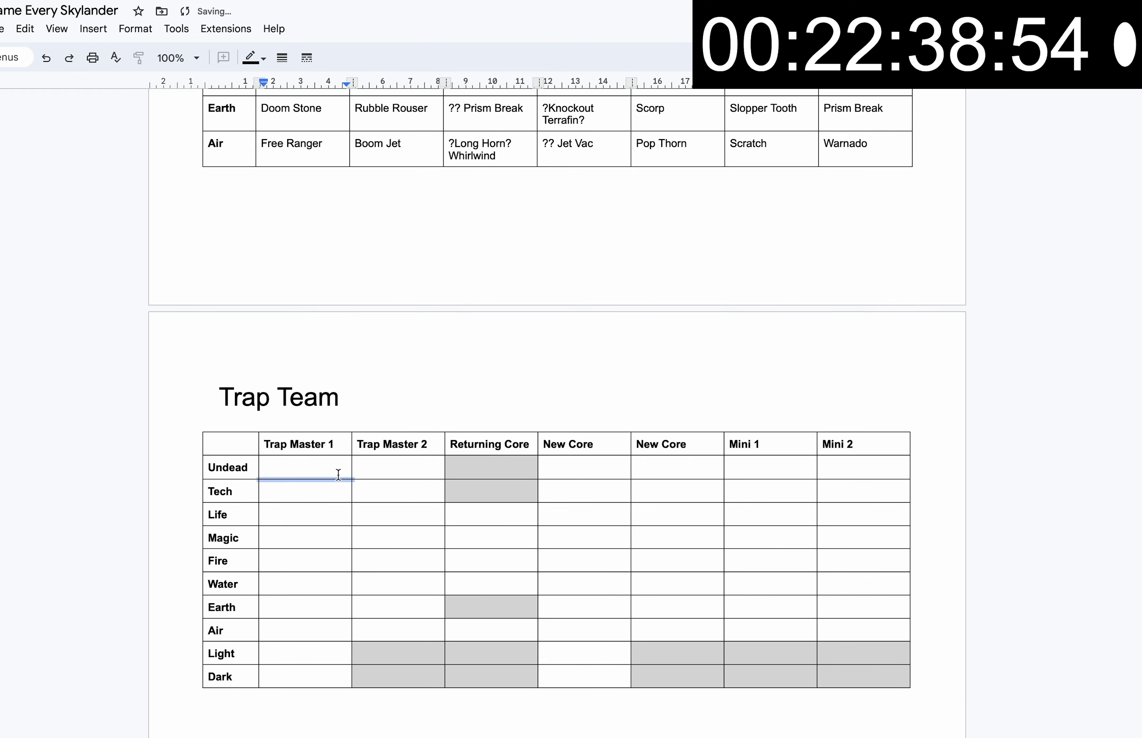
pyautogui.write('Krypt King\tShortcut\tJawbreaker\tGearshift\tBushwhack\tTuff Luck\tMastermind\tEnigma\tWildfire\t')
pyautogui.write('Kaboom')
# - Add Snapshot and Lopstar for Water, then Headrush and Wallop for Earth
pyautogui.press('Down')
pyautogui.press('Left')
pyautogui.write('Snapshot')
pyautogui.press('Tab')
pyautogui.write('Lopstar')
pyautogui.press('Down')
pyautogui.press('Left')
pyautogui.write('Headrush')
pyautogui.click(377, 586)
pyautogui.write('Wallop')
# - Enter Thunderbolt and Gusto as the Air Trap Masters
pyautogui.click(298, 610)
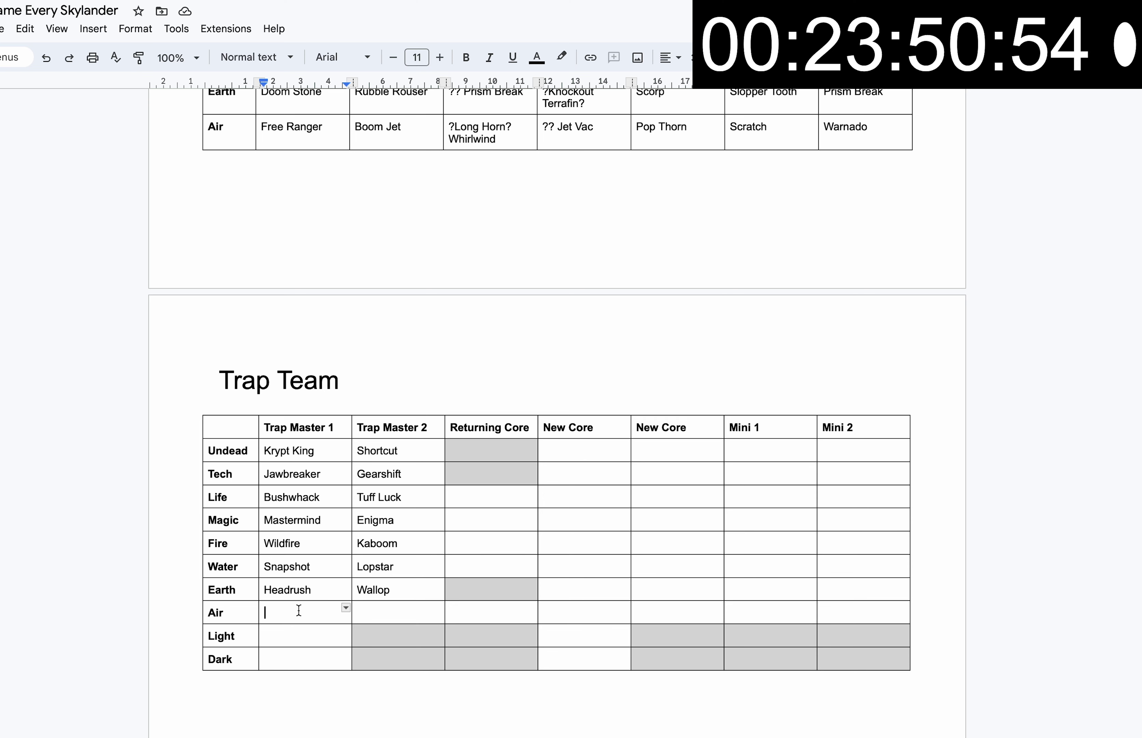
pyautogui.write('Thunderbolt')
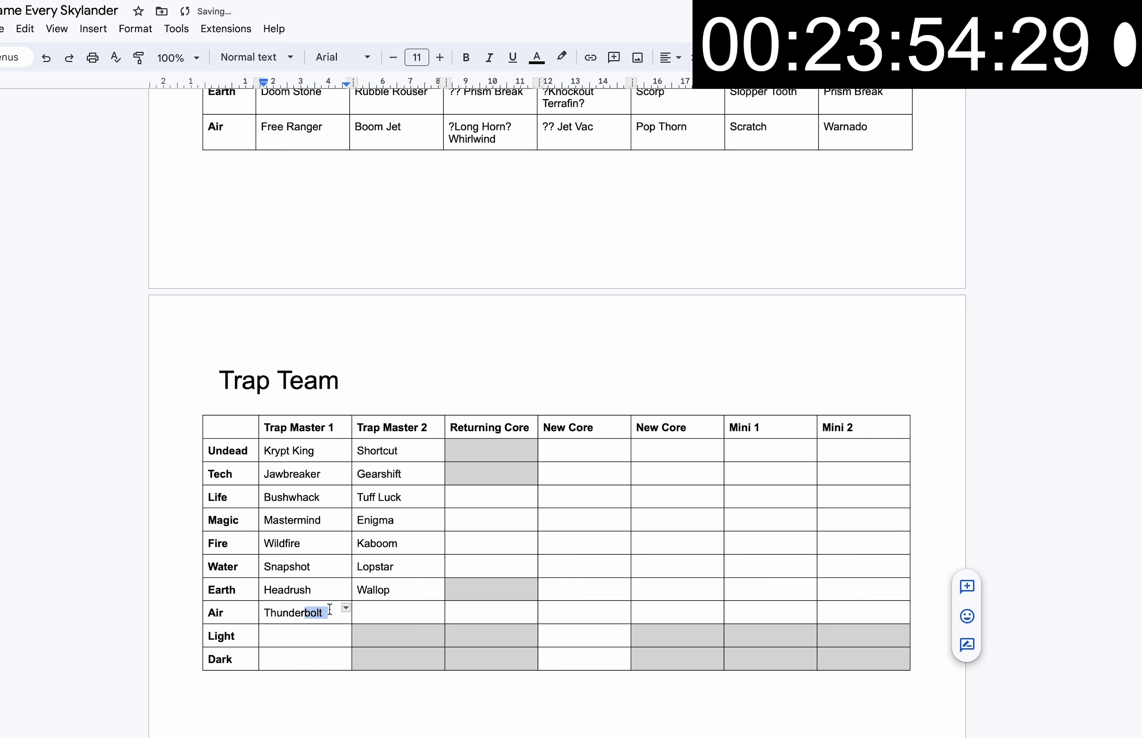
pyautogui.click(389, 614)
pyautogui.tripleClick(390, 613)
pyautogui.click(373, 617)
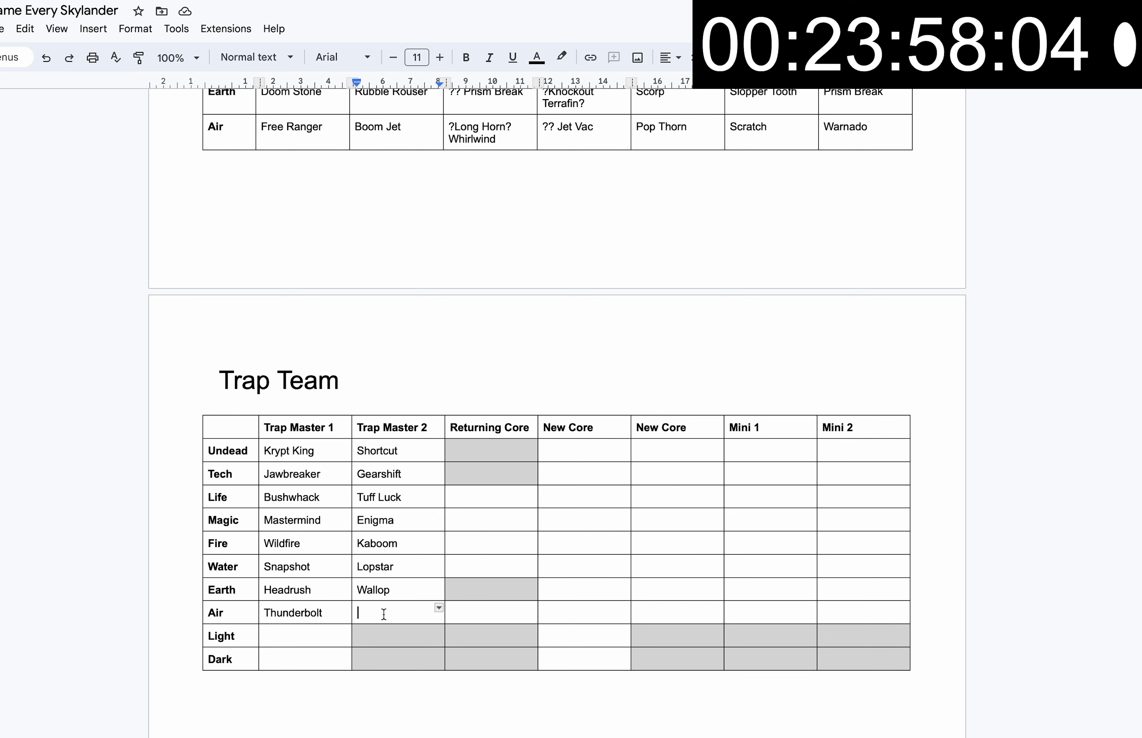
pyautogui.write('Gusto')
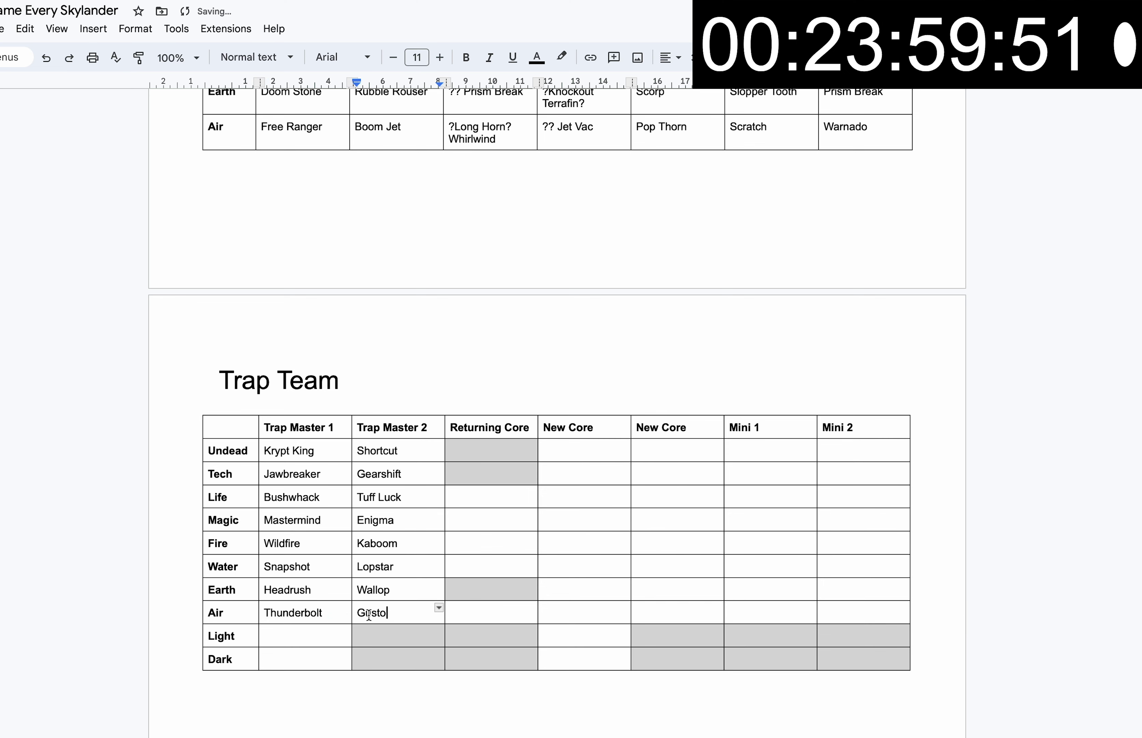
# - Enter Knight Light and Nightmare as the Light and Dark Trap Masters
pyautogui.scroll(-3, 344, 630)
pyautogui.moveTo(235, 528)
pyautogui.mouseDown()
pyautogui.moveTo(240, 546)
pyautogui.moveTo(683, 600)
pyautogui.mouseUp()
pyautogui.click(300, 532)
pyautogui.write('Knight ')
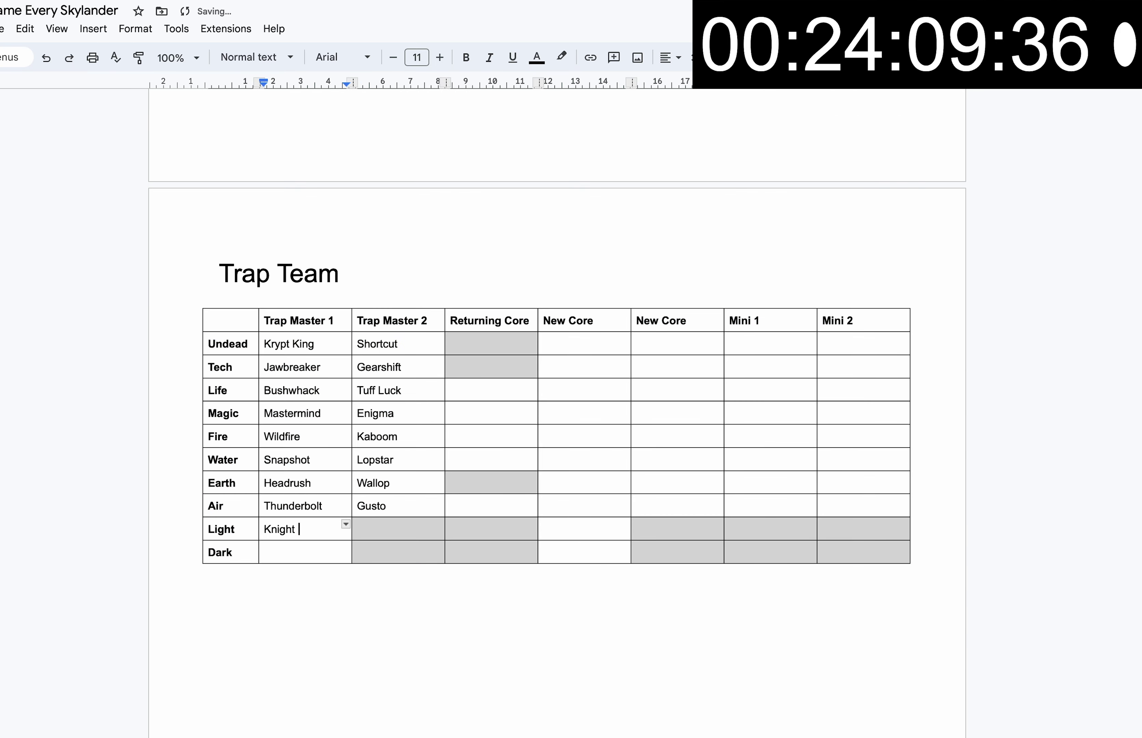
pyautogui.write('z')
pyautogui.write('ght')
pyautogui.click(288, 550)
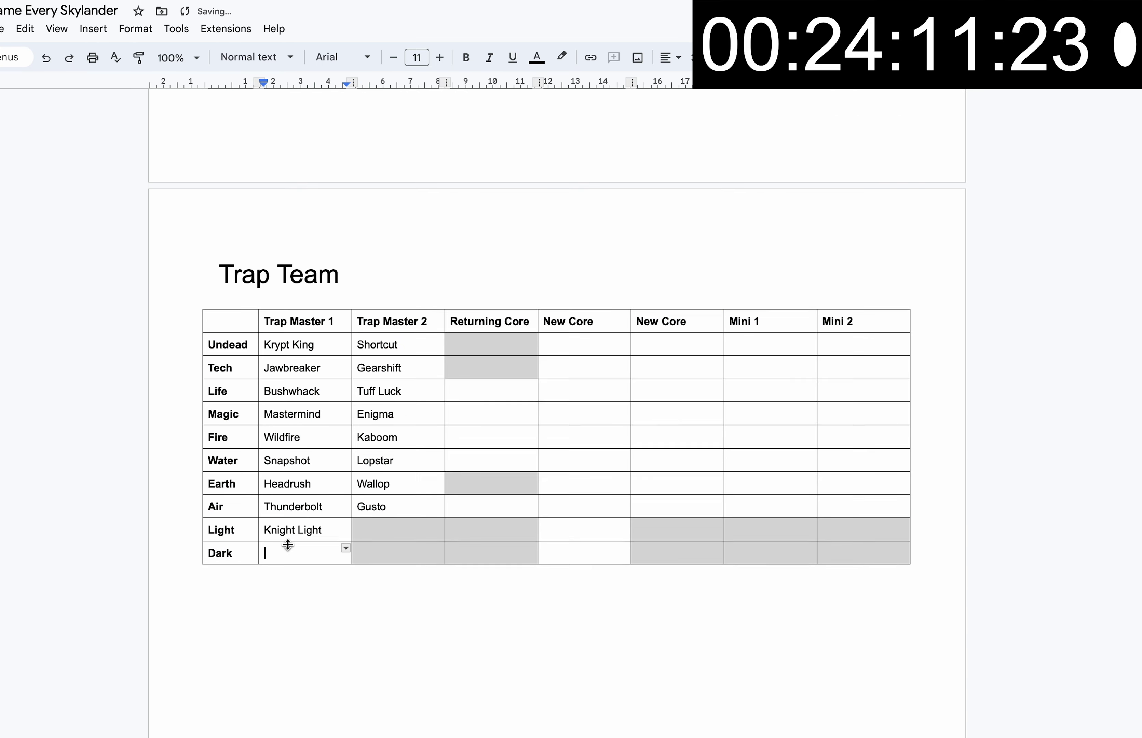
pyautogui.write('Nightmare')
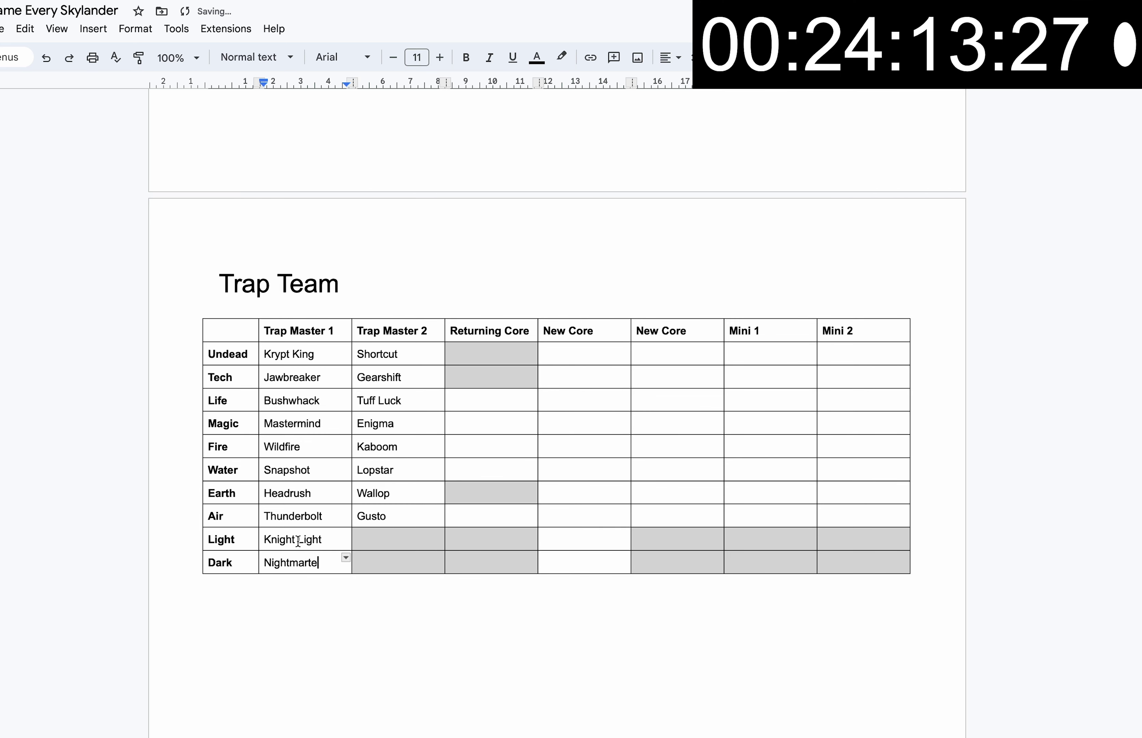
pyautogui.moveTo(494, 391); pyautogui.dragTo(495, 393)
pyautogui.moveTo(497, 524)
pyautogui.mouseDown()
pyautogui.moveTo(502, 421)
pyautogui.moveTo(486, 401)
pyautogui.mouseUp()
# - Enter Sure SHot Shroom Boom for Life and a question-marked ?Beast Potion? Pop Fizz guess for Magic
pyautogui.click(502, 406)
pyautogui.write('Sure SHot ')
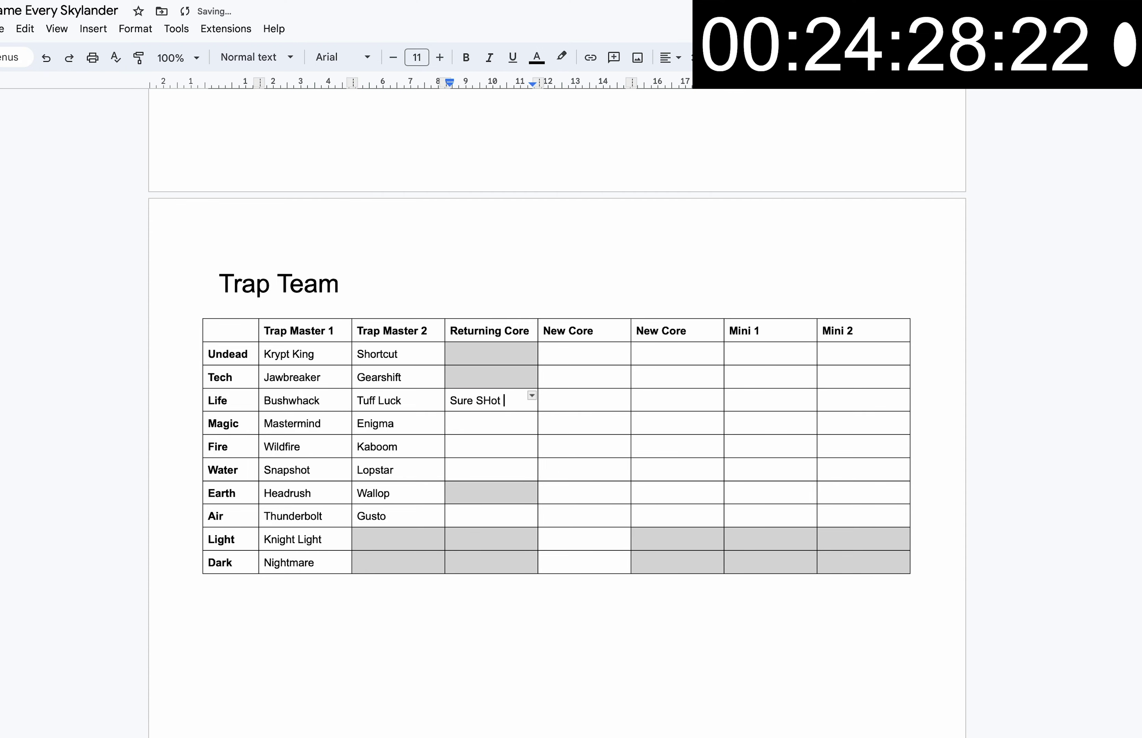
pyautogui.write('Shroom Boom')
pyautogui.scroll(-5, 468, 415)
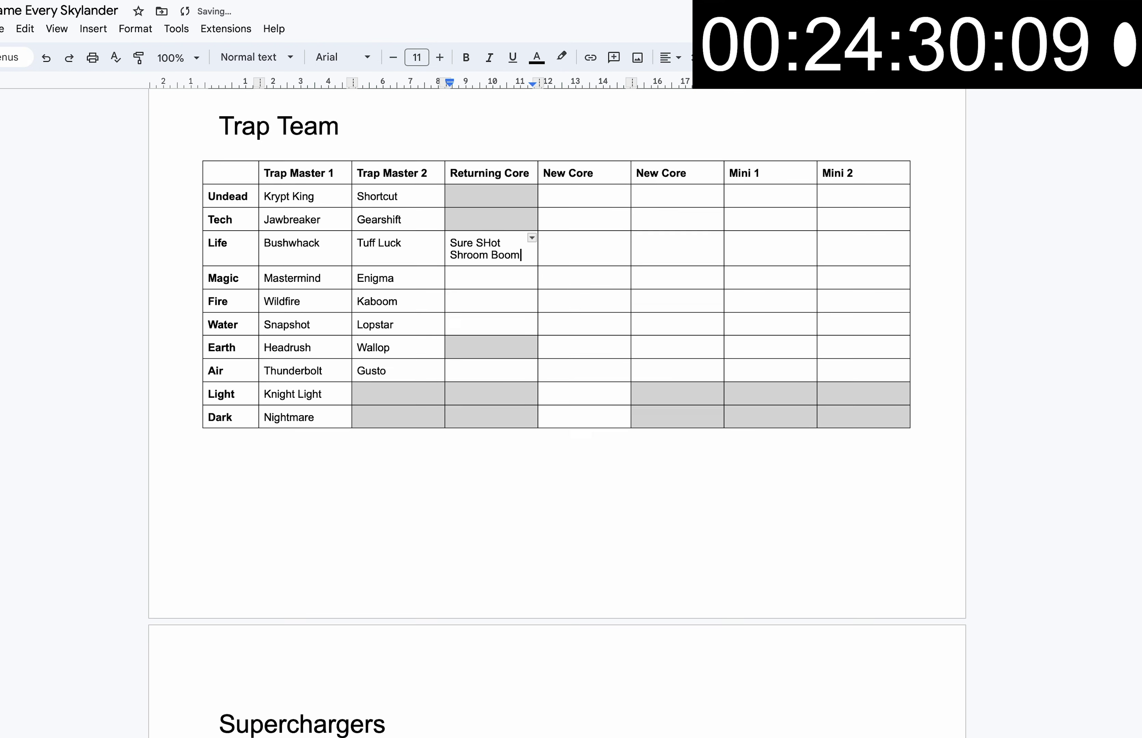
pyautogui.scroll(3, 468, 415)
pyautogui.write('h')
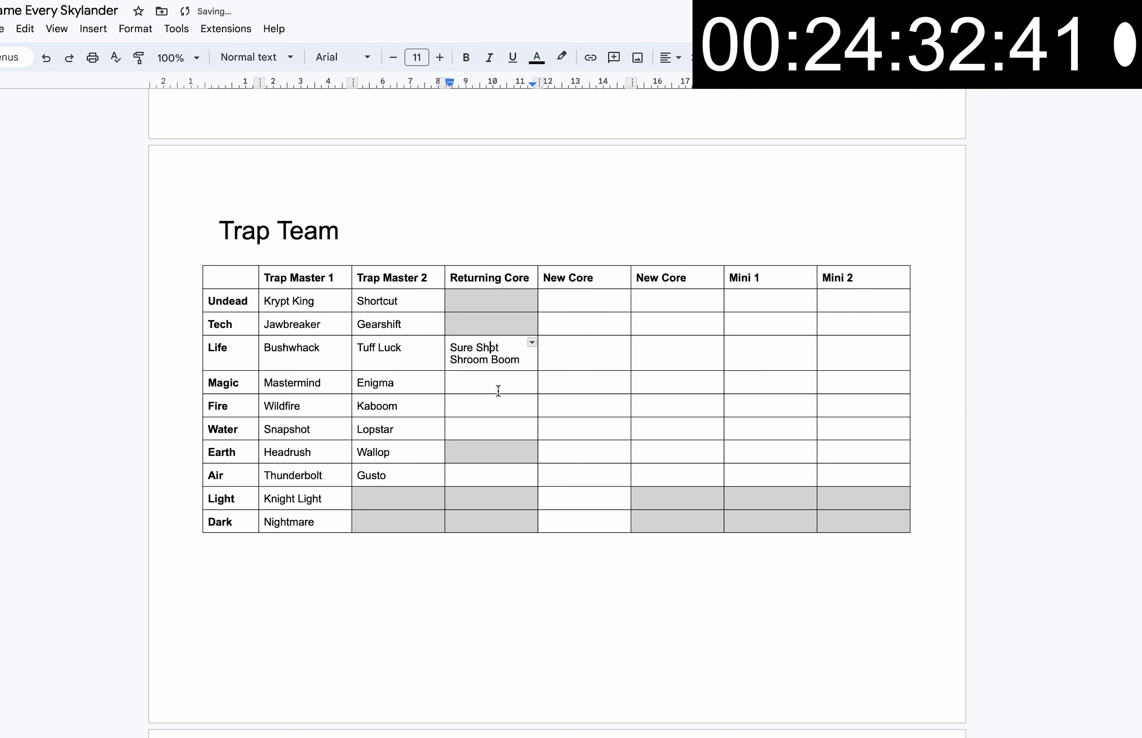
pyautogui.click(501, 389)
pyautogui.scroll(1, 504, 388)
pyautogui.write('Beast')
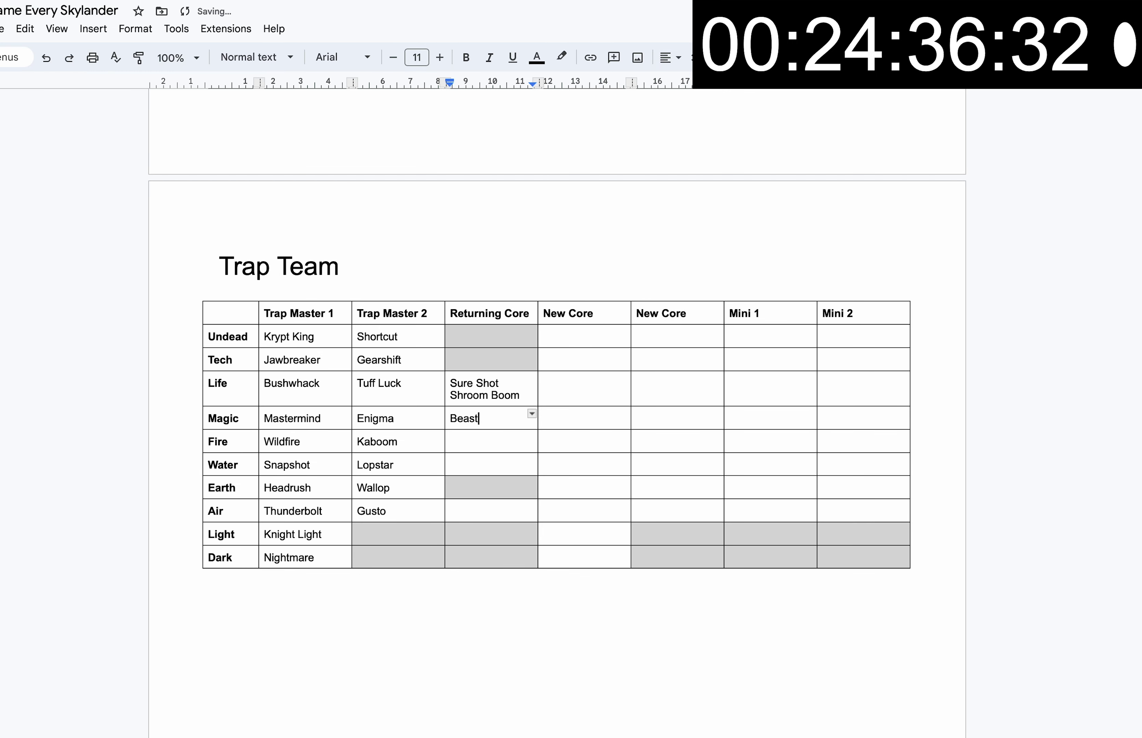
pyautogui.write(' Mode Pop fixx')
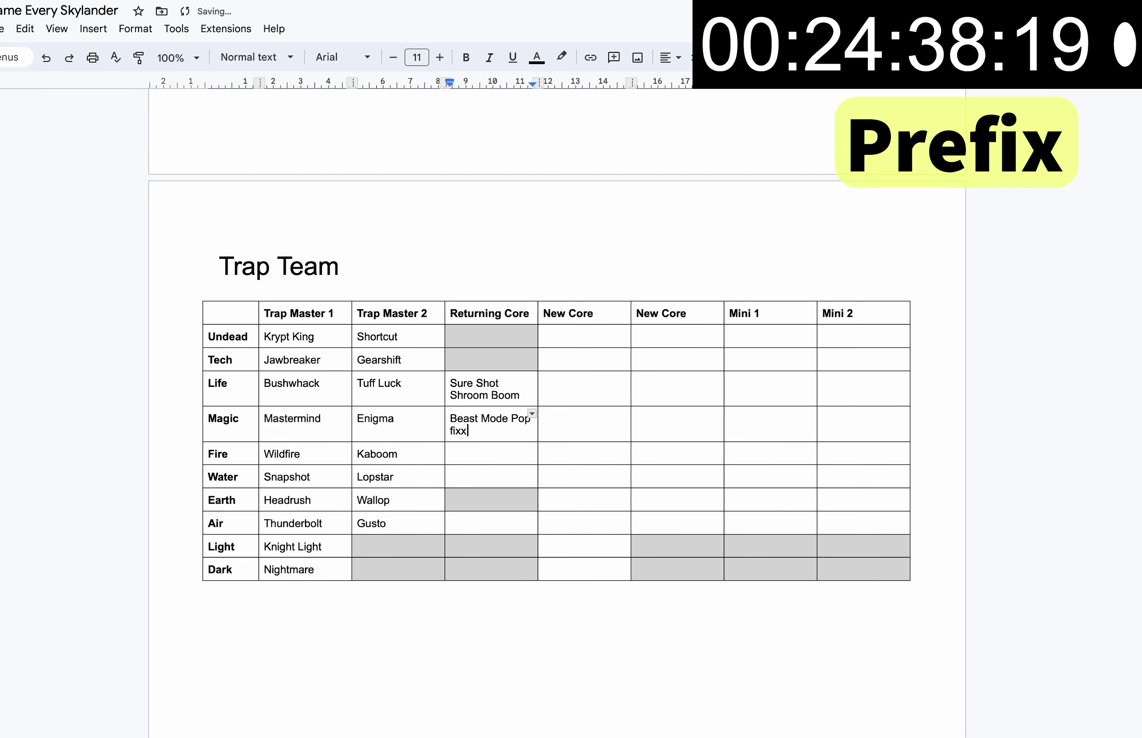
pyautogui.press('BackSpace')
pyautogui.press('BackSpace')
pyautogui.click(451, 418)
pyautogui.write('?')
pyautogui.doubleClick(512, 419)
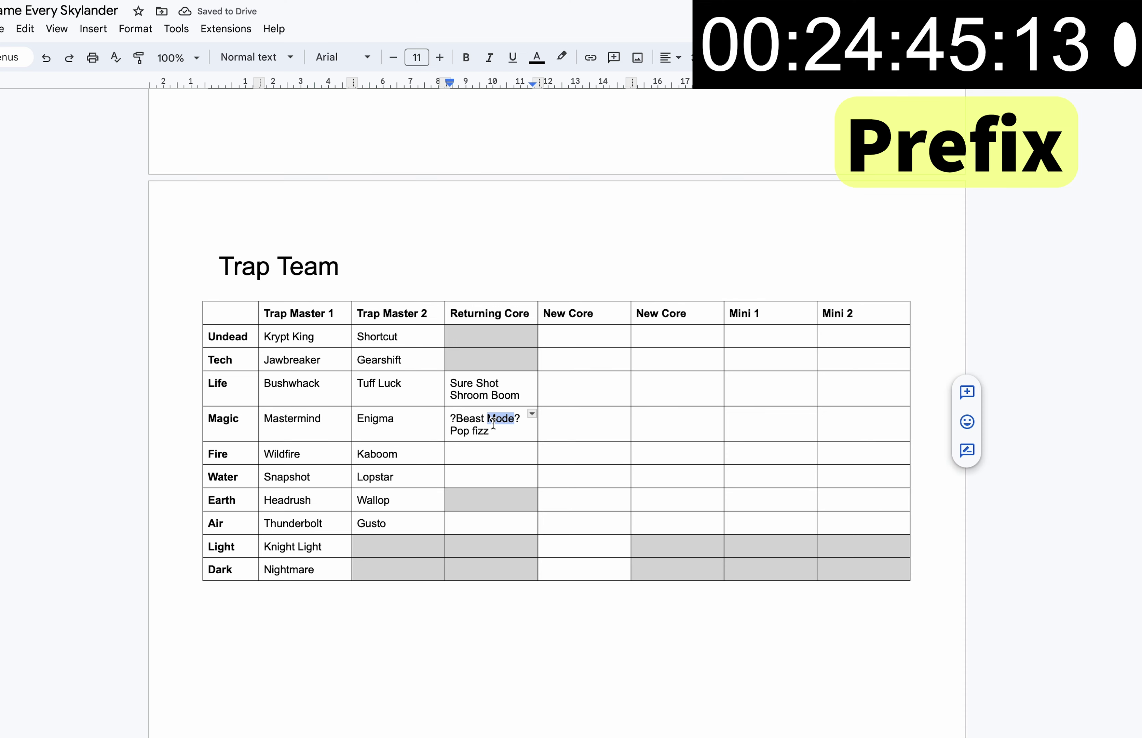
pyautogui.write('Potion?')
# - Enter ?Hog wild? Fryno for Fire, ?Super tide? Gill Grunt for Water, Turbo Jet Vac for Air
pyautogui.click(500, 449)
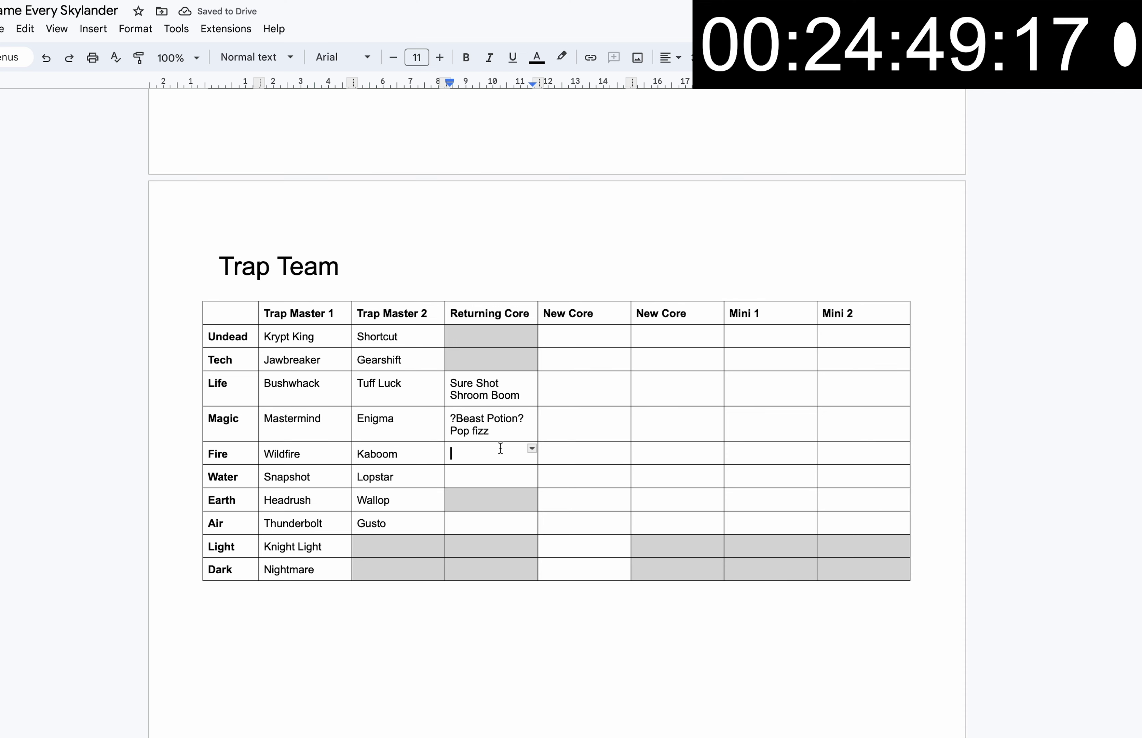
pyautogui.write('?Hog wild? ')
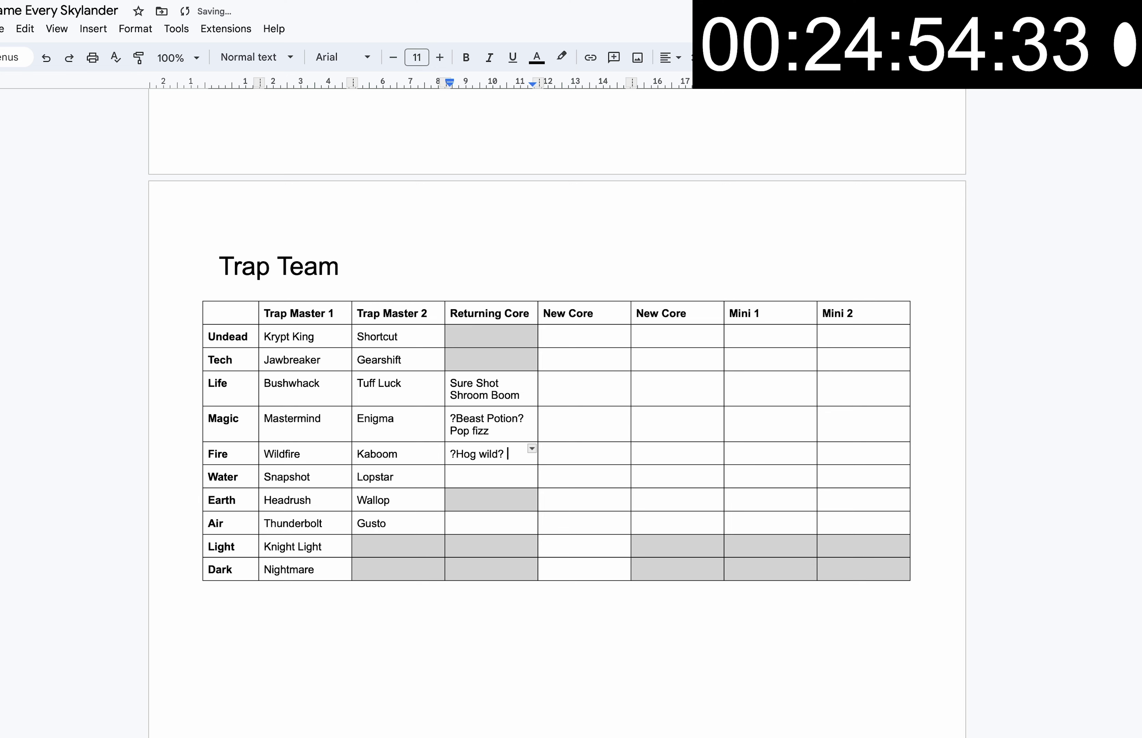
pyautogui.write('Fryno')
pyautogui.click(505, 489)
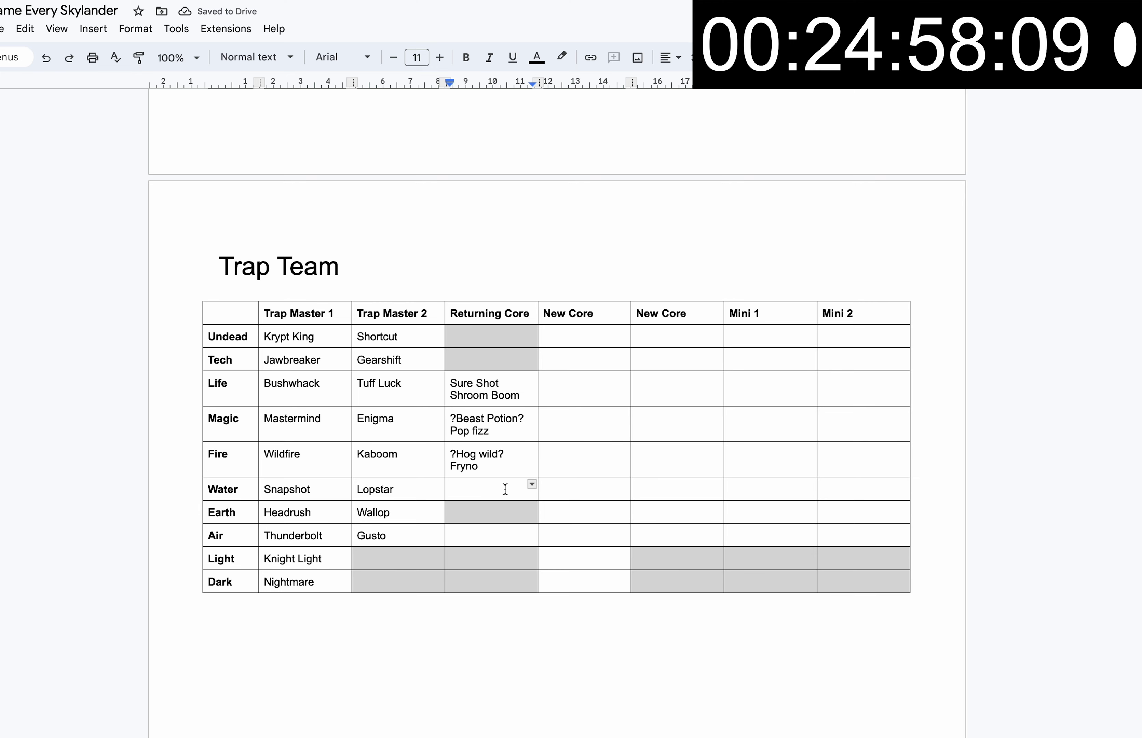
pyautogui.write('?Super t')
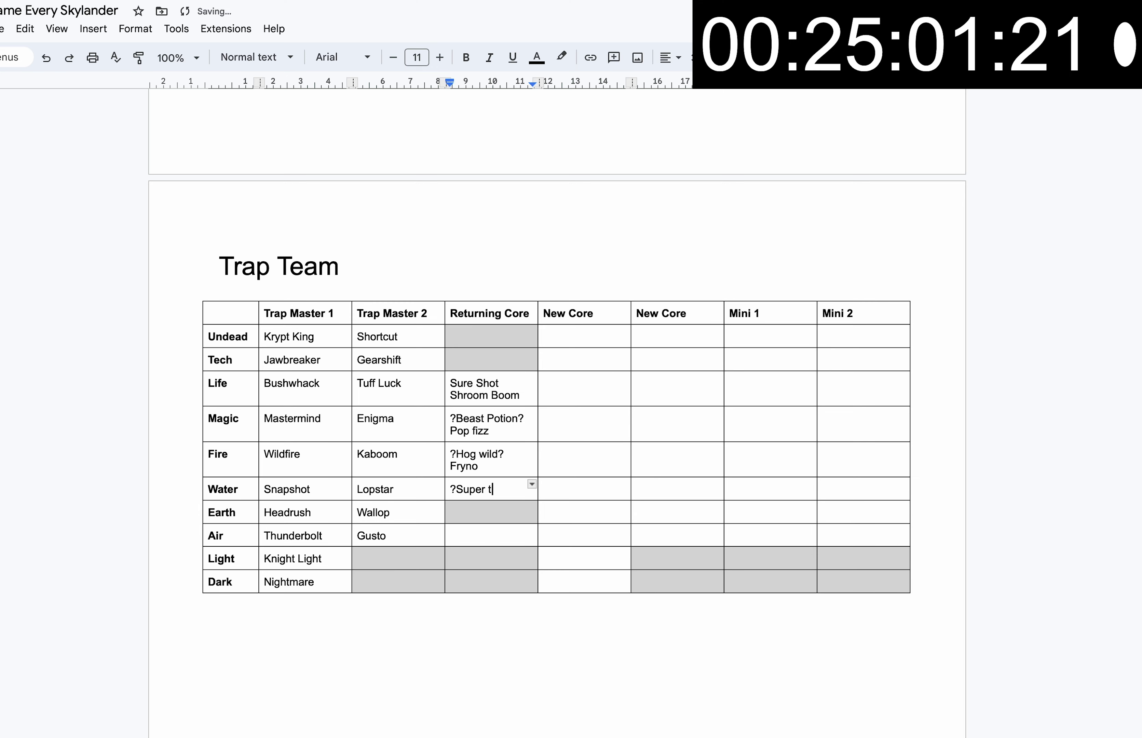
pyautogui.write('ide? Gill Grunt')
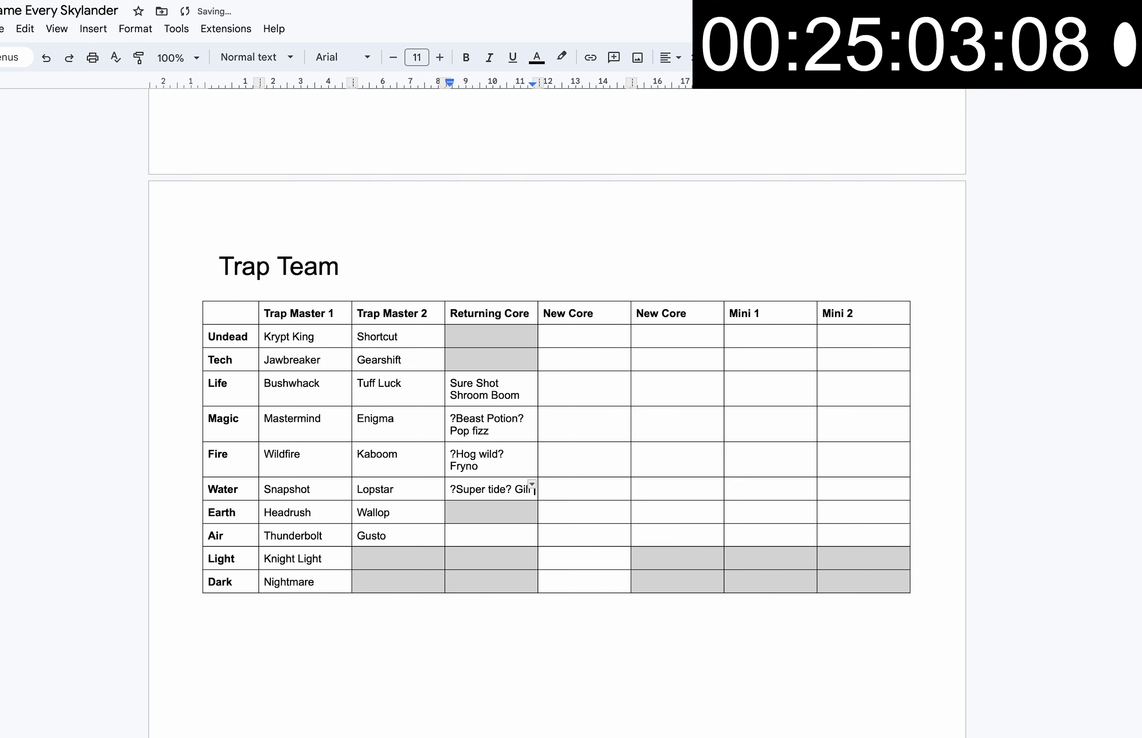
pyautogui.click(524, 550)
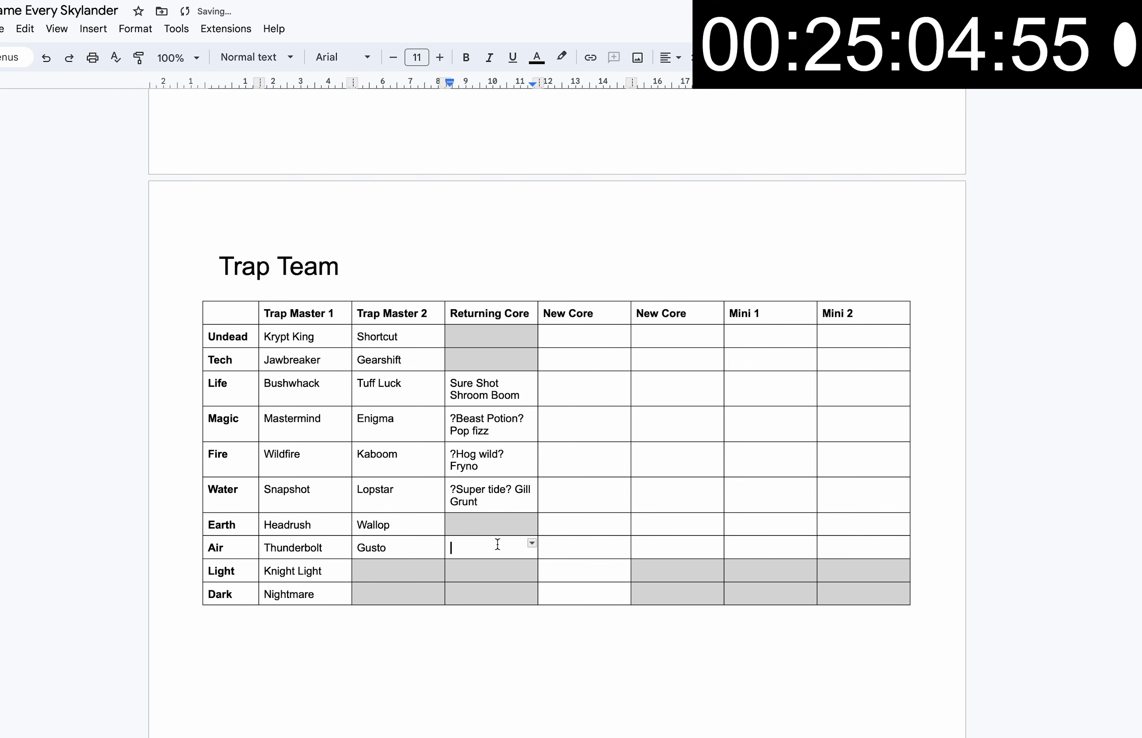
pyautogui.scroll(1, 498, 547)
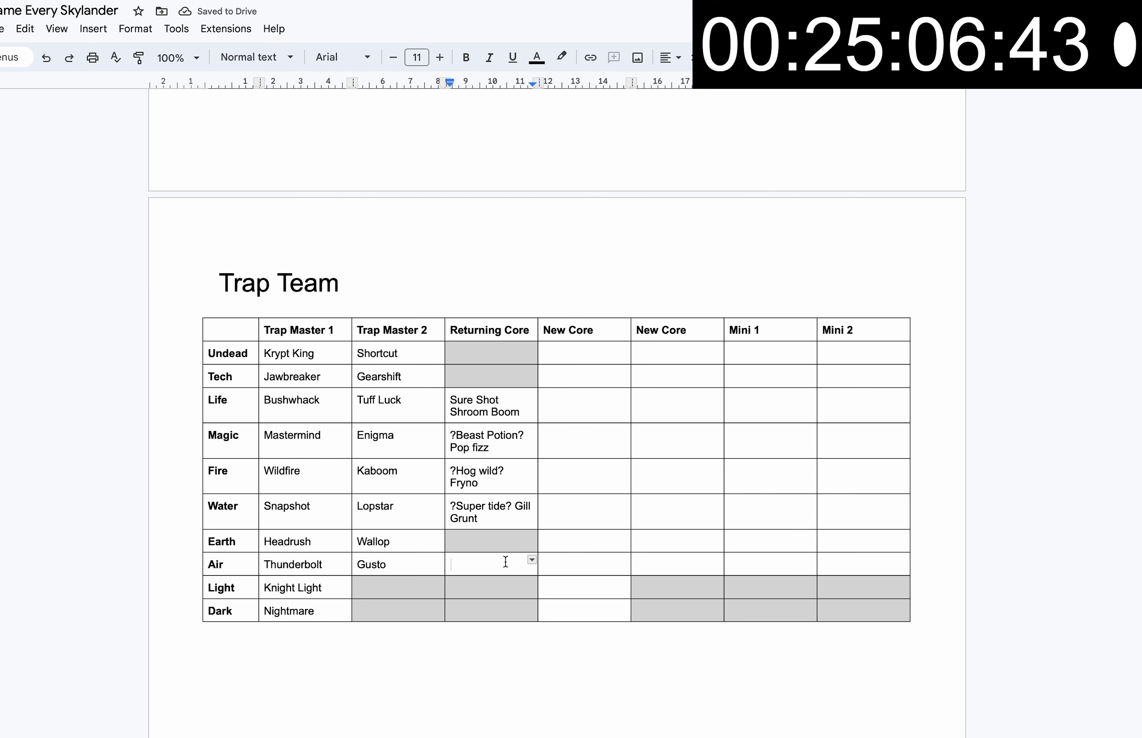
pyautogui.write('Turbo Jet b')
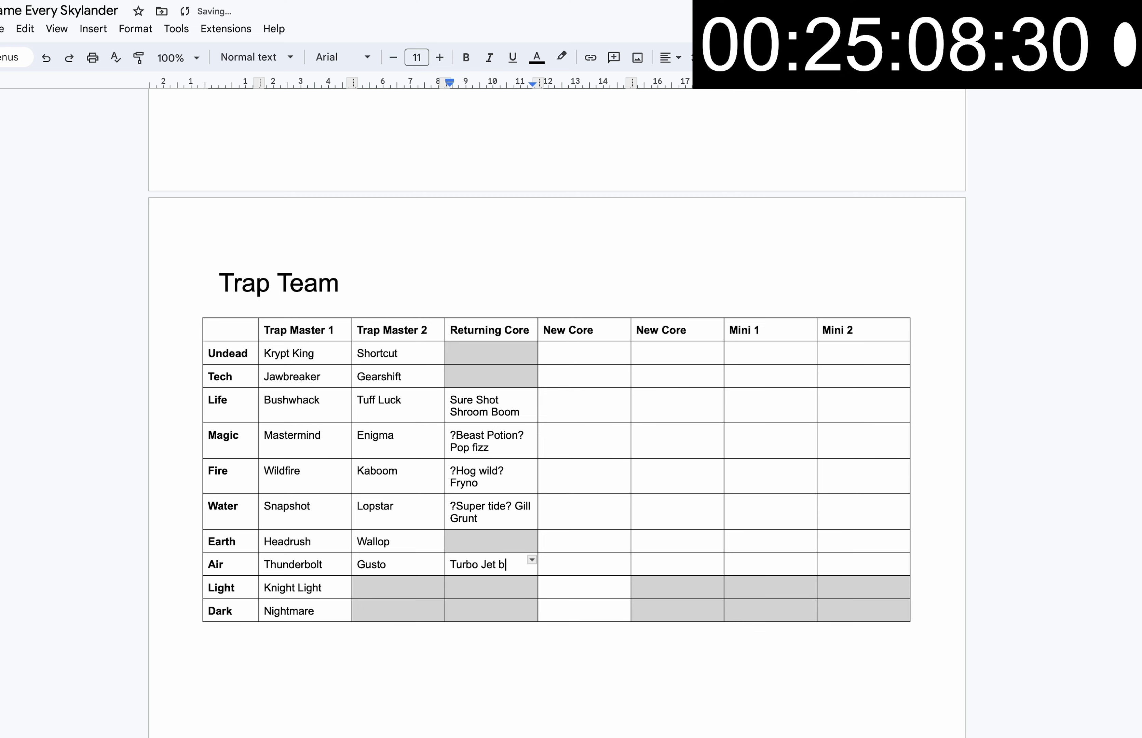
pyautogui.press('BackSpace')
pyautogui.write('Vac')
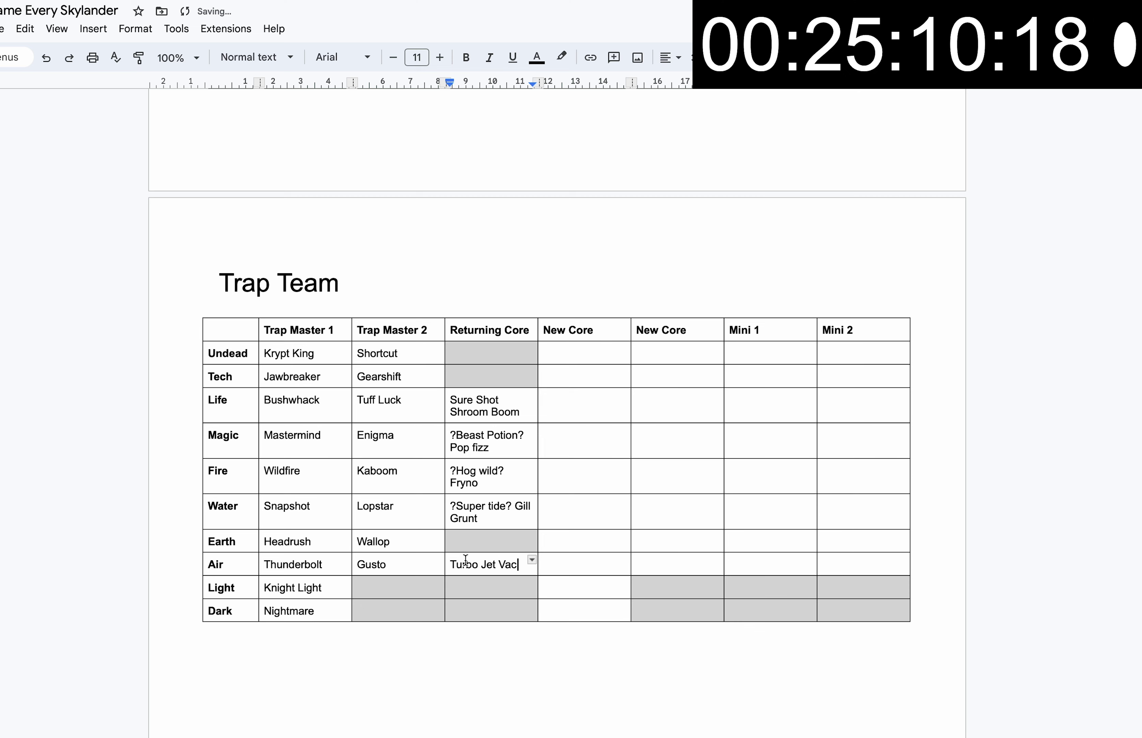
pyautogui.moveTo(618, 352)
pyautogui.mouseDown()
pyautogui.moveTo(645, 606)
pyautogui.moveTo(655, 588)
pyautogui.mouseUp()
# - Enter Batspin and Funny Bone as the Undead row's Trap Team New Cores
pyautogui.click(645, 605)
pyautogui.click(655, 588)
pyautogui.click(593, 353)
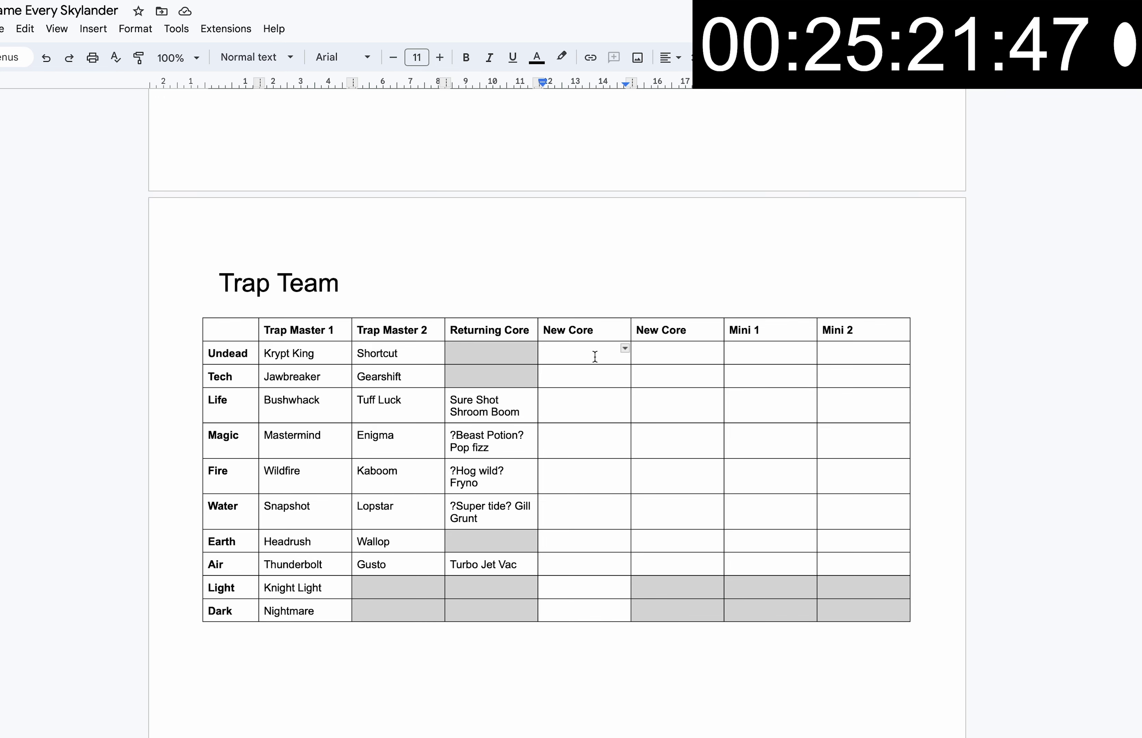
pyautogui.write('Batspin')
pyautogui.press('Tab')
pyautogui.scroll(-1, 683, 329)
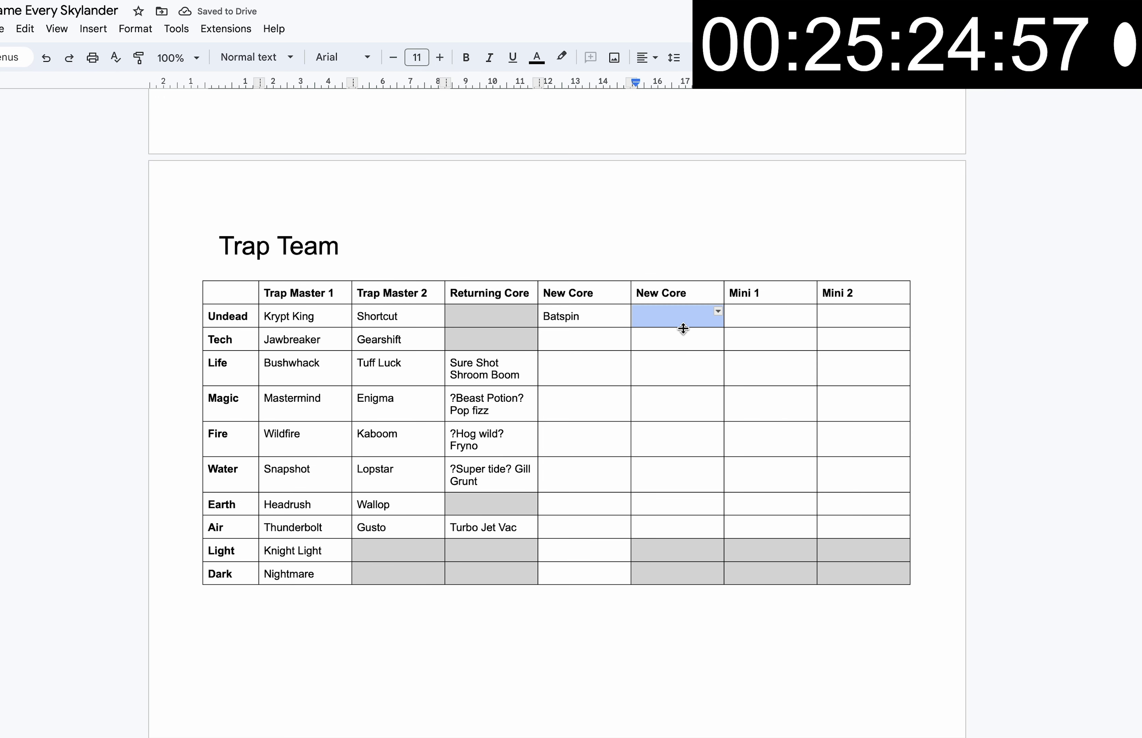
pyautogui.write('Funny Bone')
# - Enter Chopper and Treadhead as the Tech row's New Cores
pyautogui.click(607, 344)
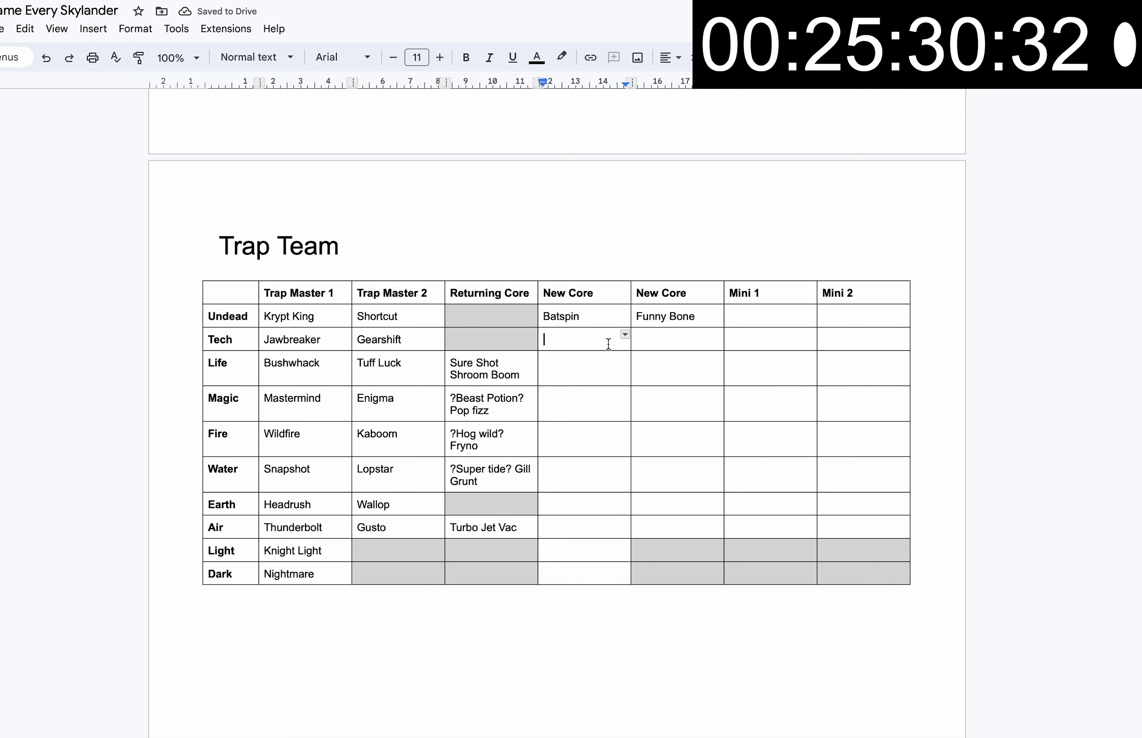
pyautogui.write('Chopper')
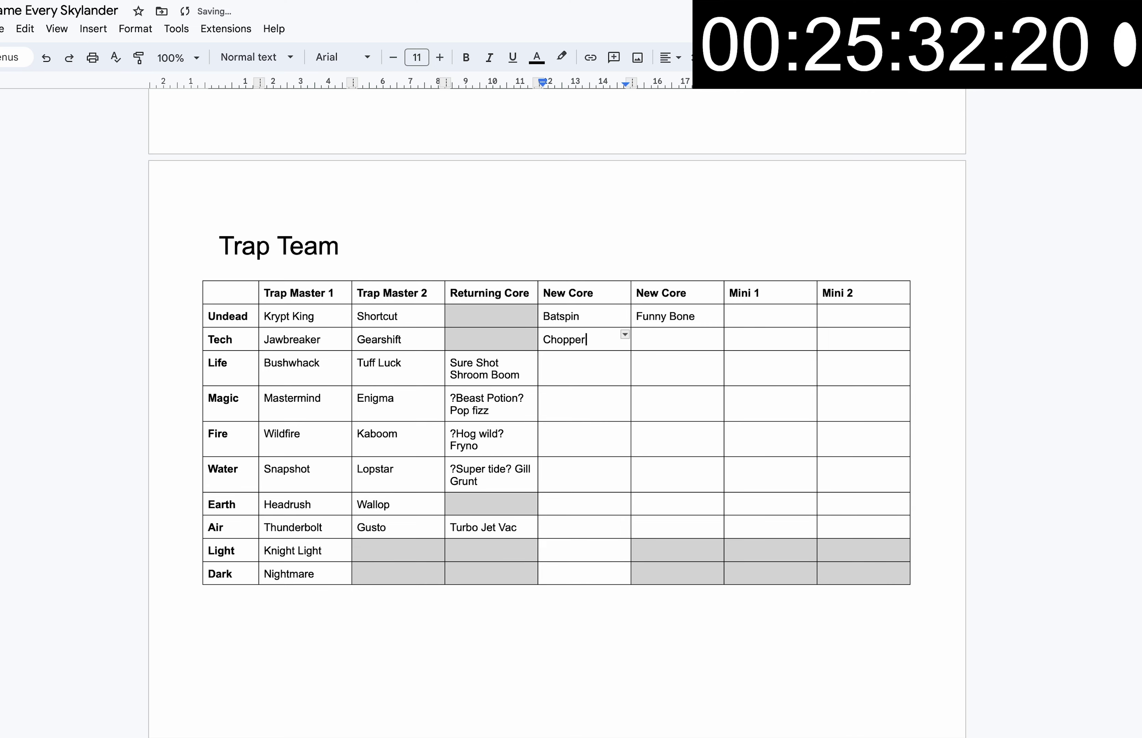
pyautogui.press('Tab')
pyautogui.scroll(1, 548, 414)
pyautogui.write('Treadhead')
# - Fill the Life and Magic New Cores: High Five, Food Fight, Cadabra and Deja vu
pyautogui.click(548, 414)
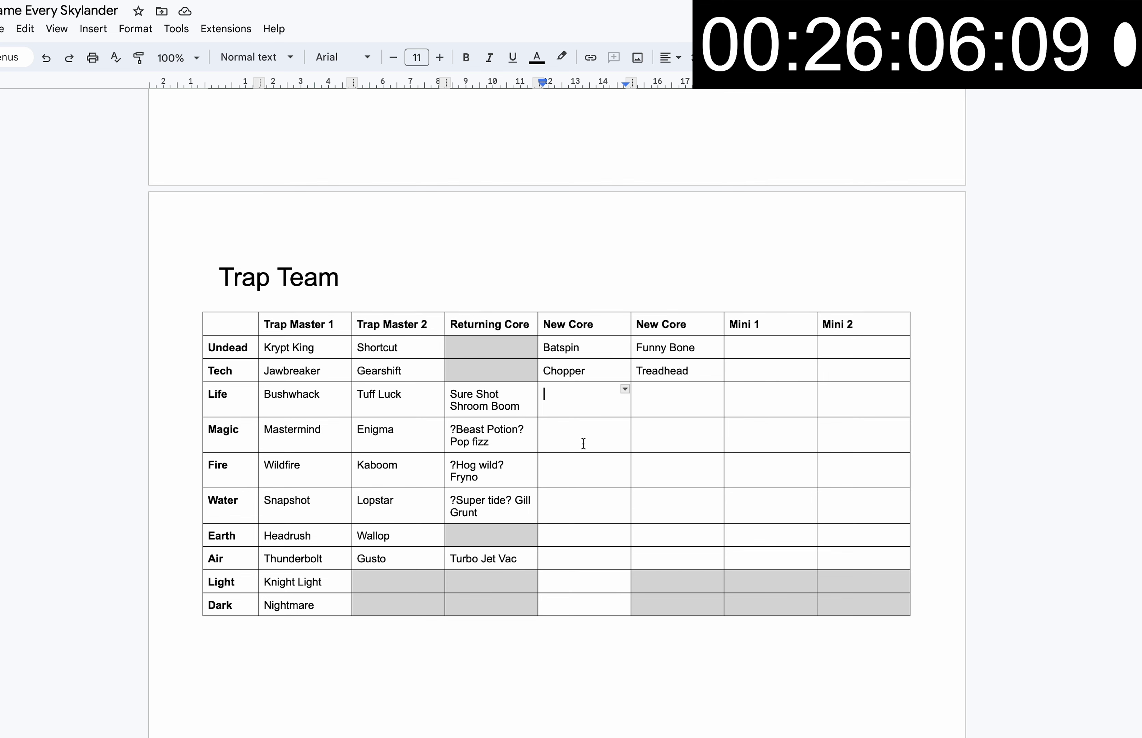
pyautogui.write('High Five')
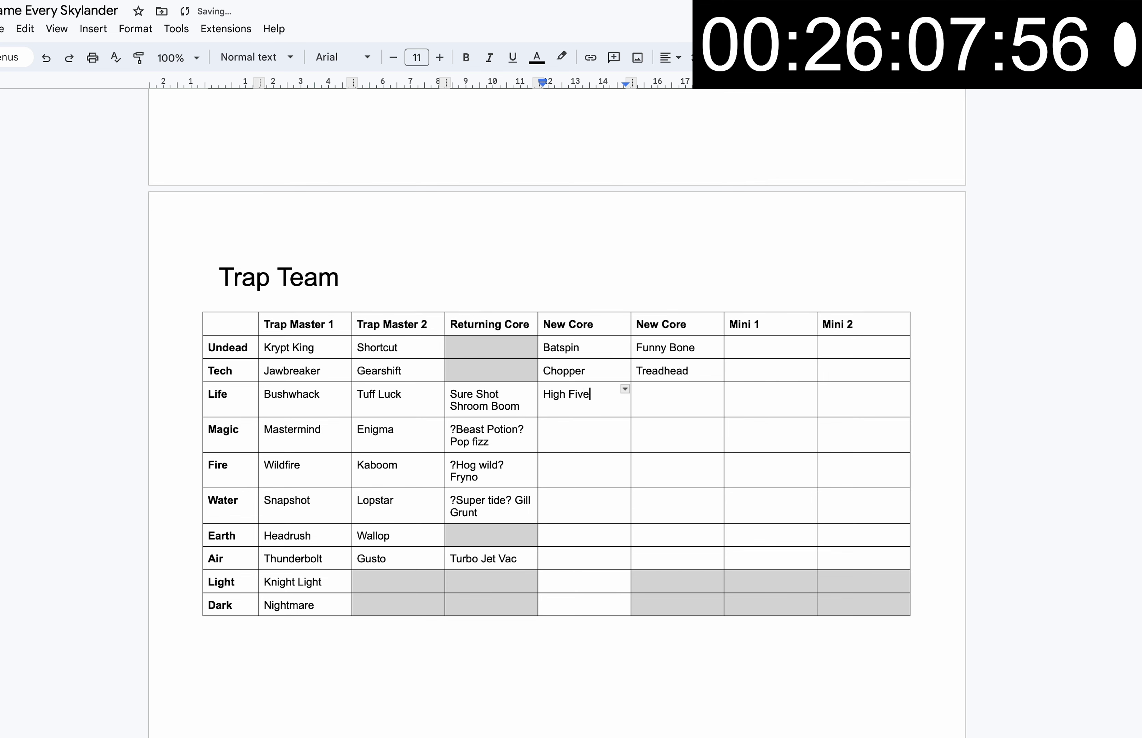
pyautogui.click(643, 401)
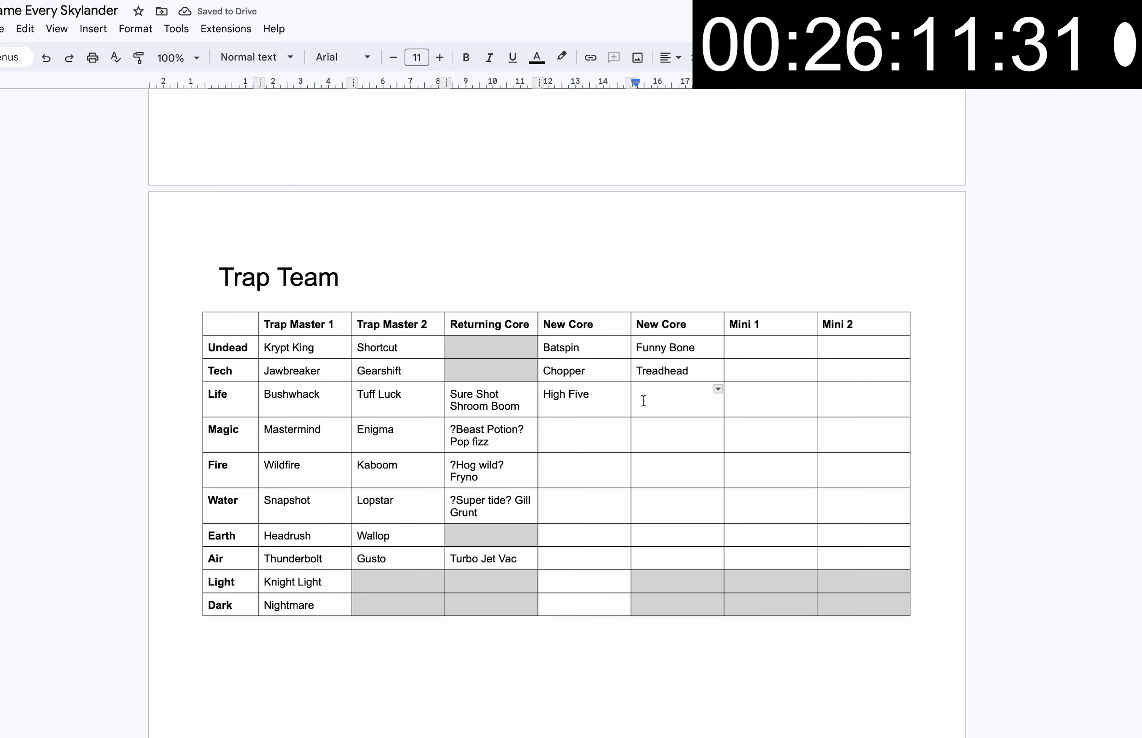
pyautogui.write('Food Fight')
pyautogui.click(590, 434)
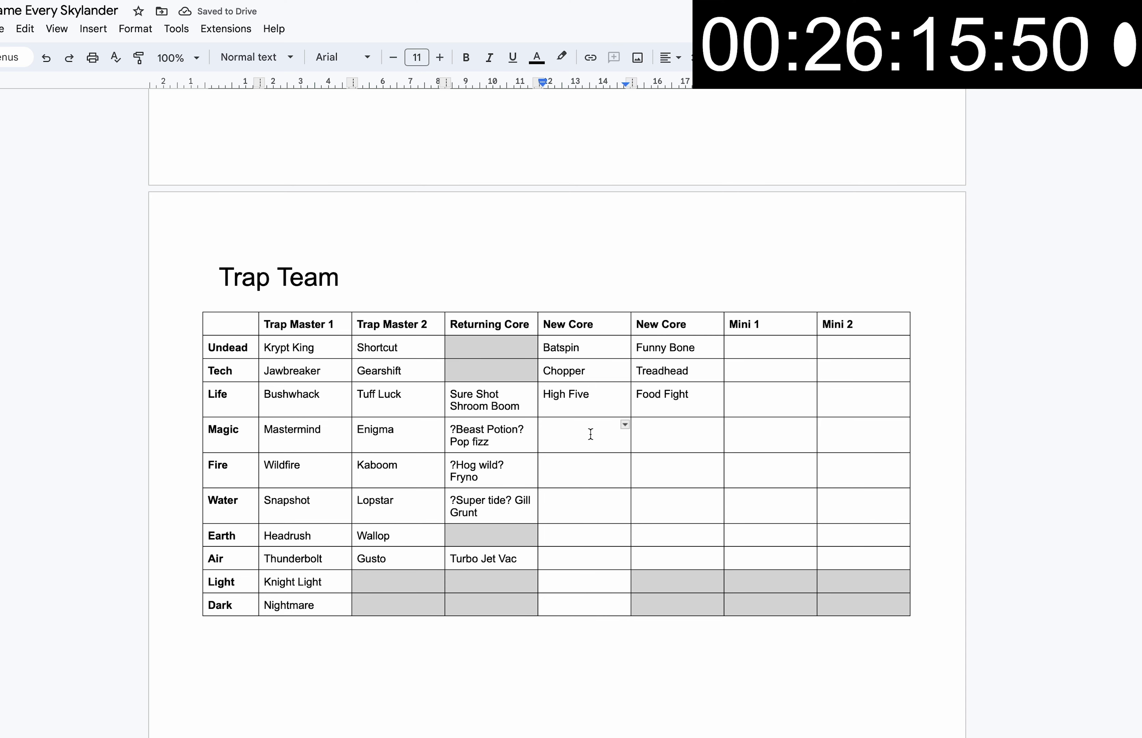
pyautogui.write('Cobr')
pyautogui.press('BackSpace')
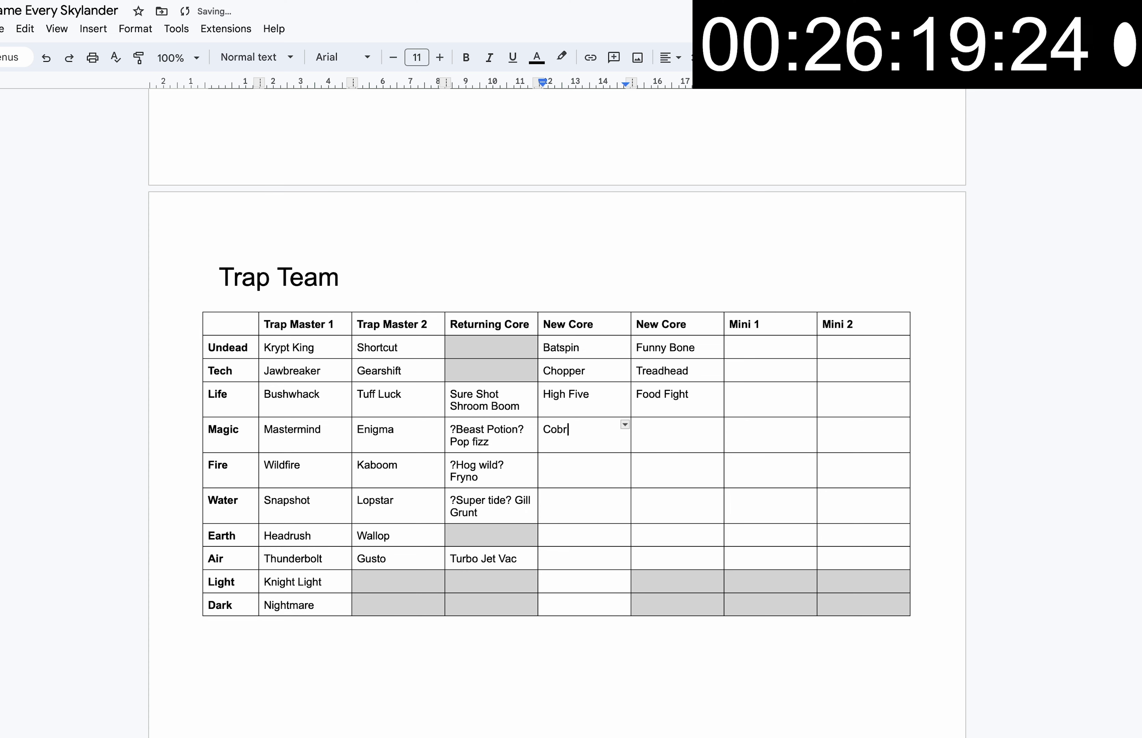
pyautogui.write('Cadabra')
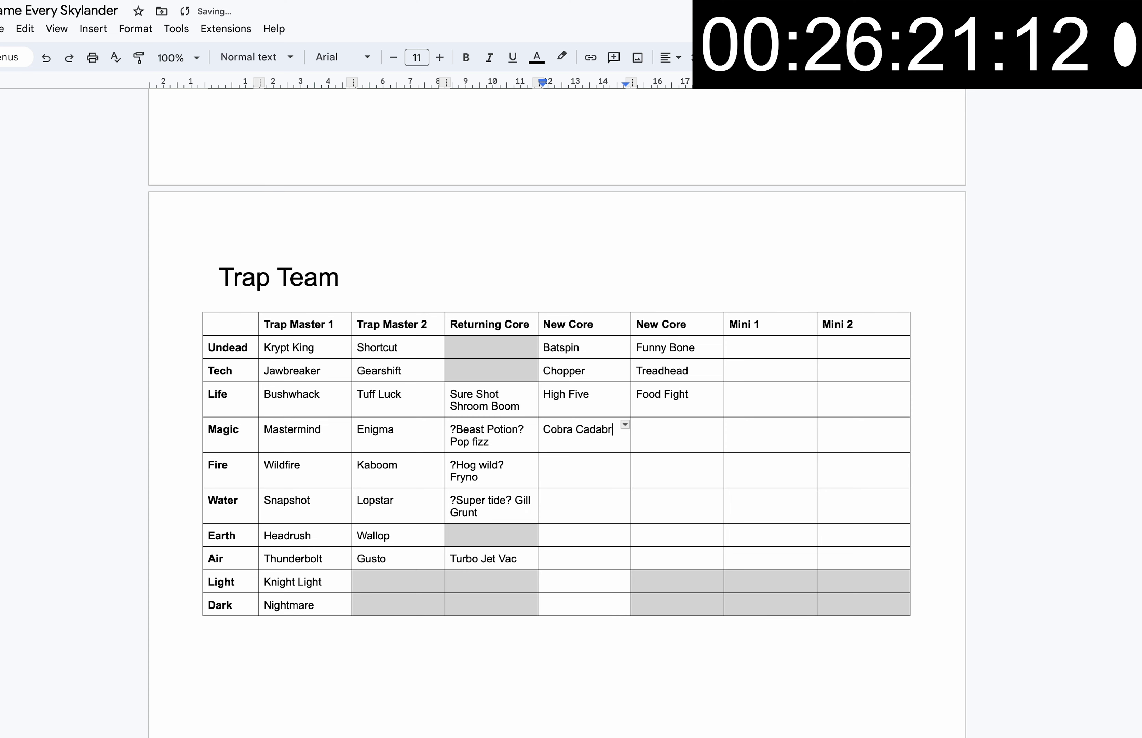
pyautogui.click(683, 433)
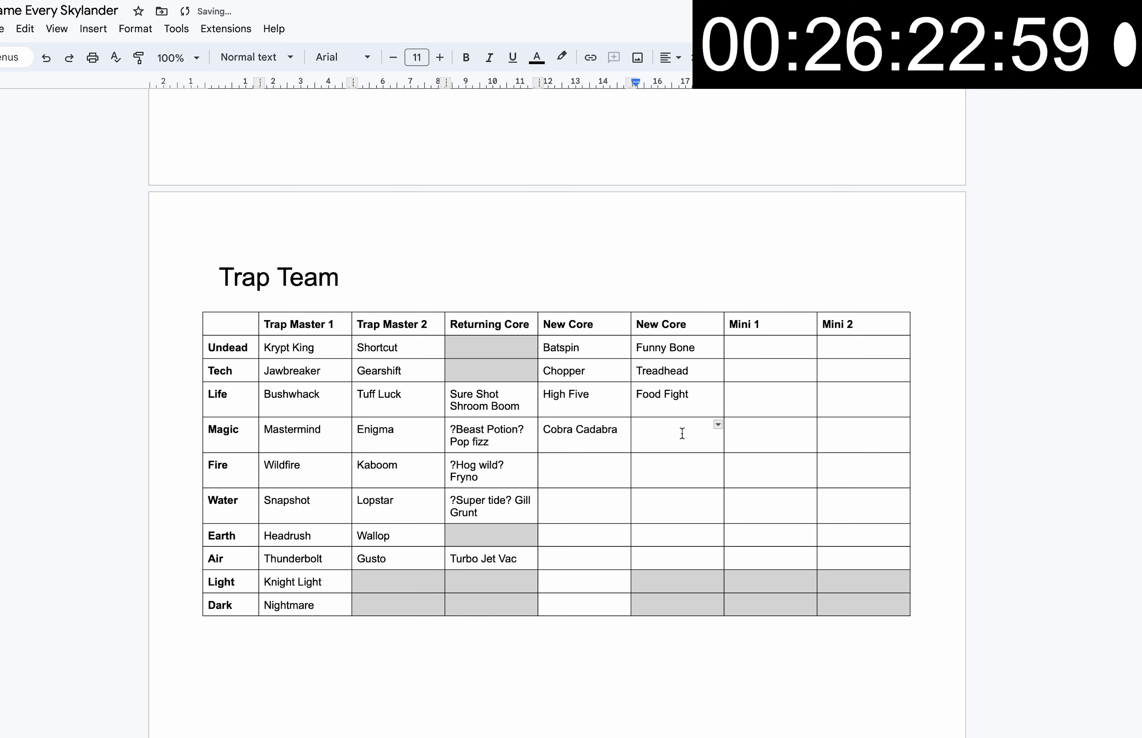
pyautogui.write('Deja vu')
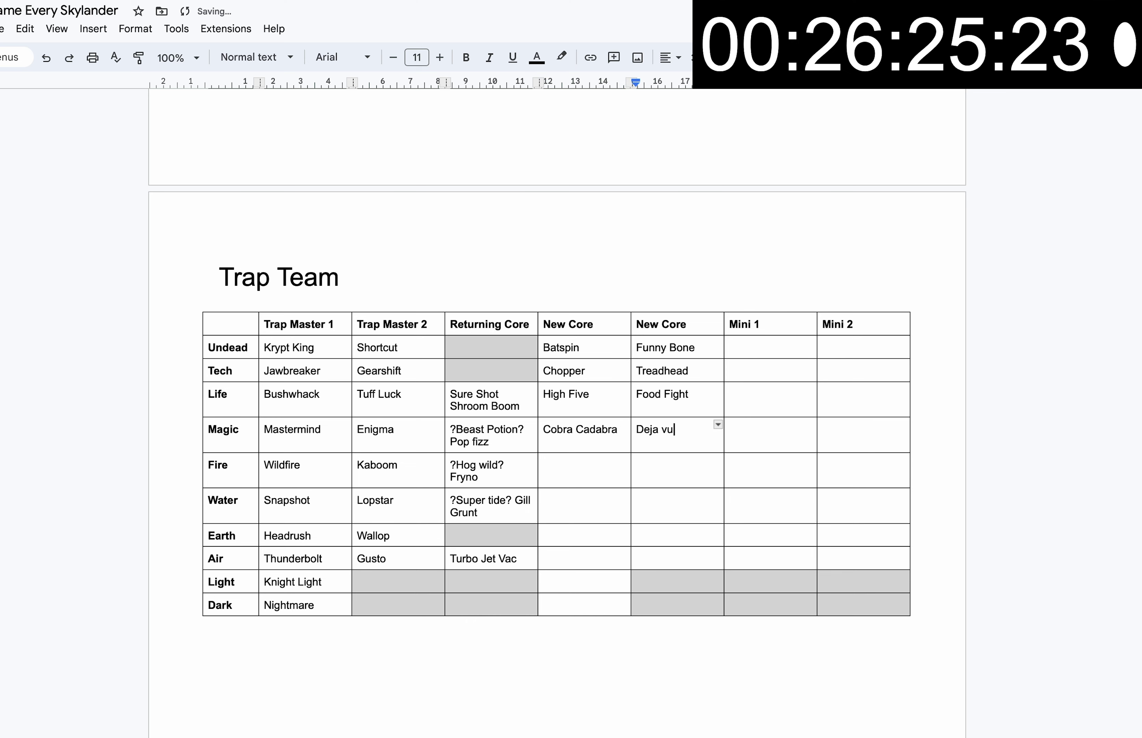
# - Enter Torch and Trail Blazer for Fire, and Echo as Water's first New Core
pyautogui.click(581, 464)
pyautogui.write('Torch')
pyautogui.press('Tab')
pyautogui.write('Trail')
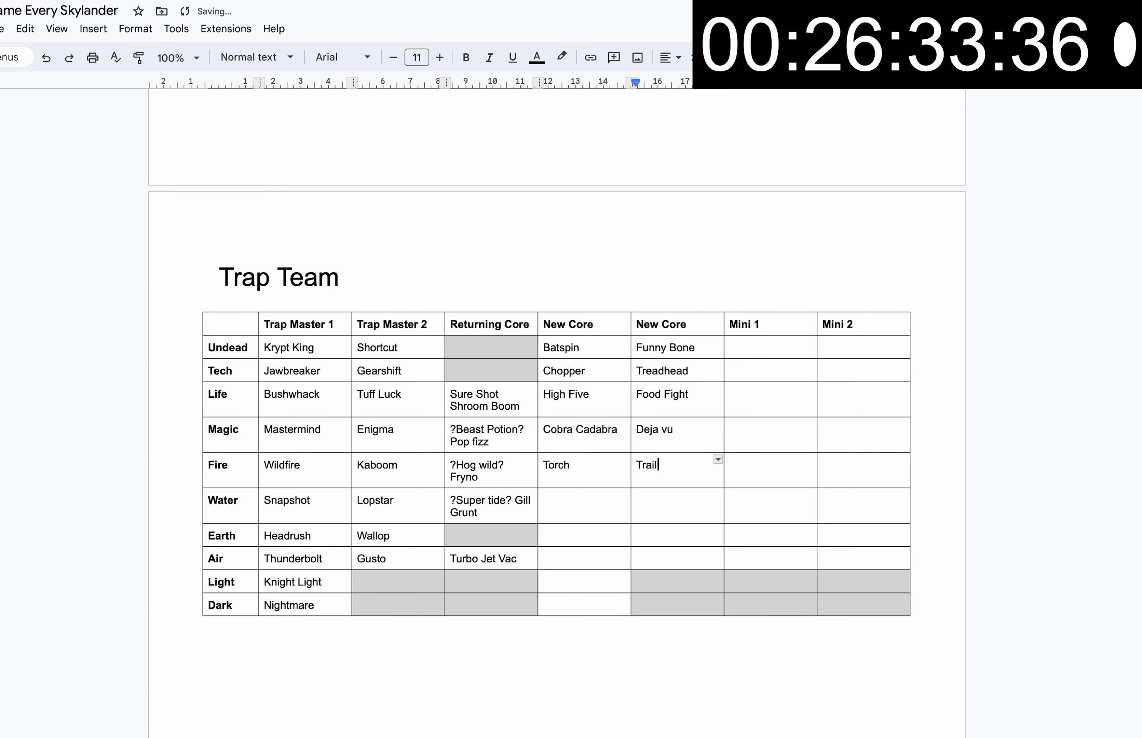
pyautogui.write(' Blazer')
pyautogui.doubleClick(586, 506)
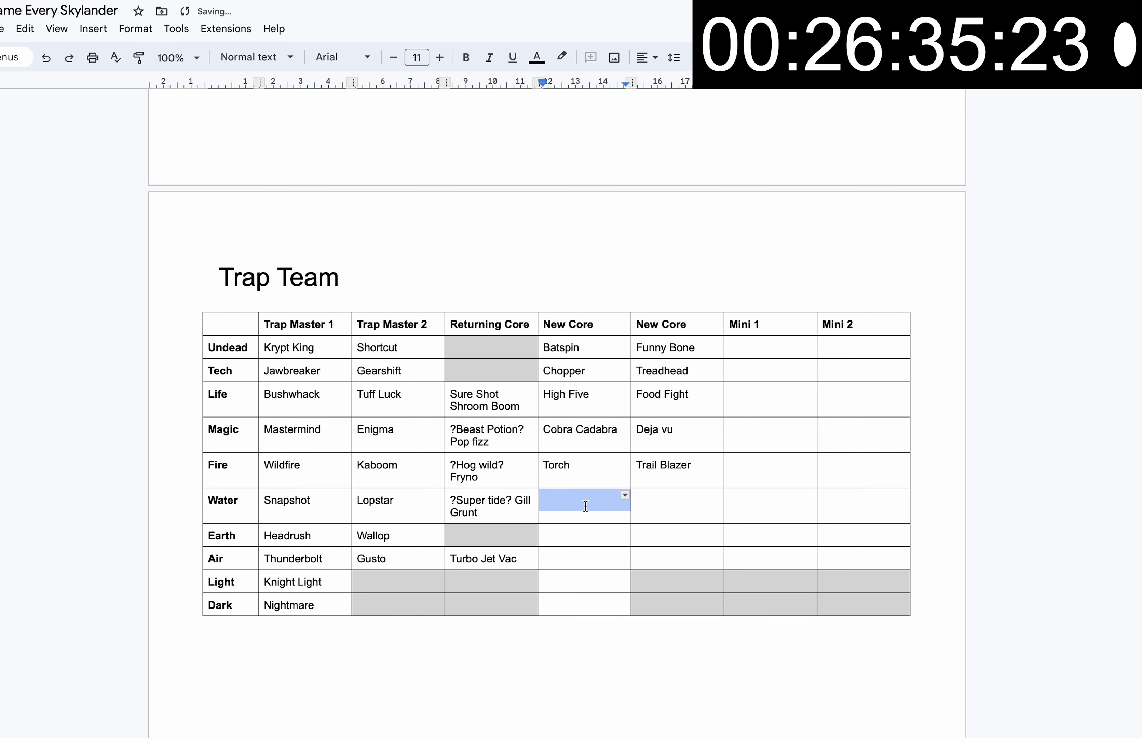
pyautogui.click(585, 505)
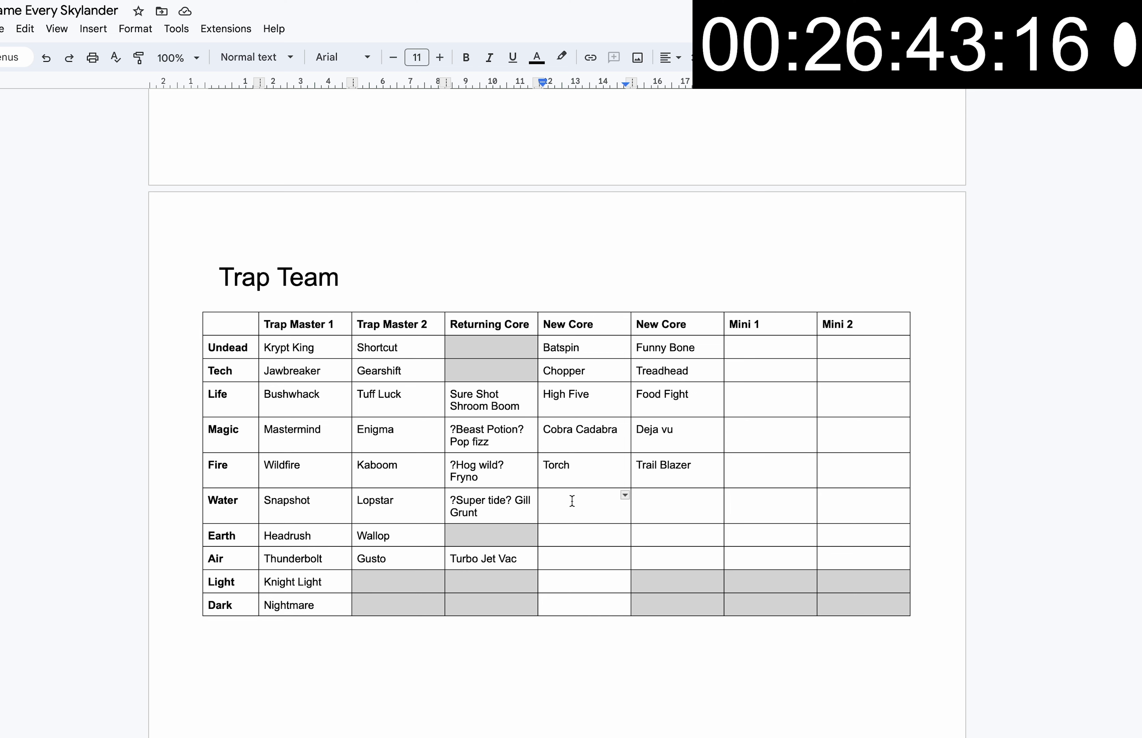
pyautogui.write('Echo')
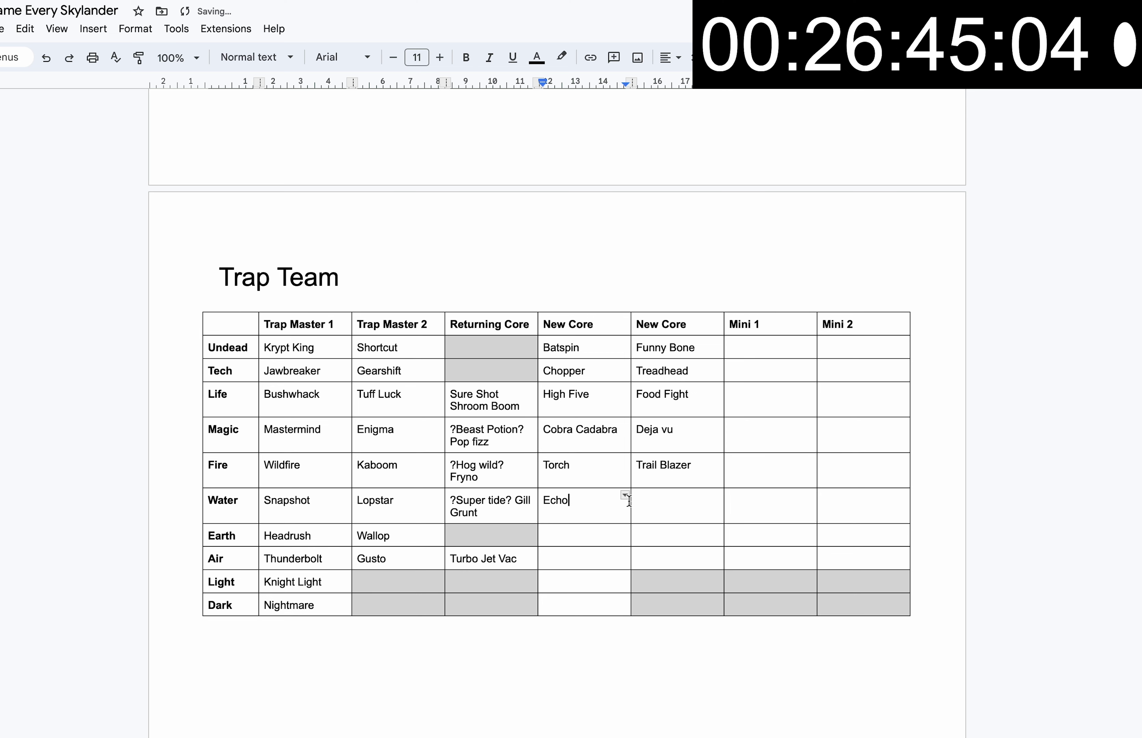
pyautogui.press('Tab')
pyautogui.click(646, 500)
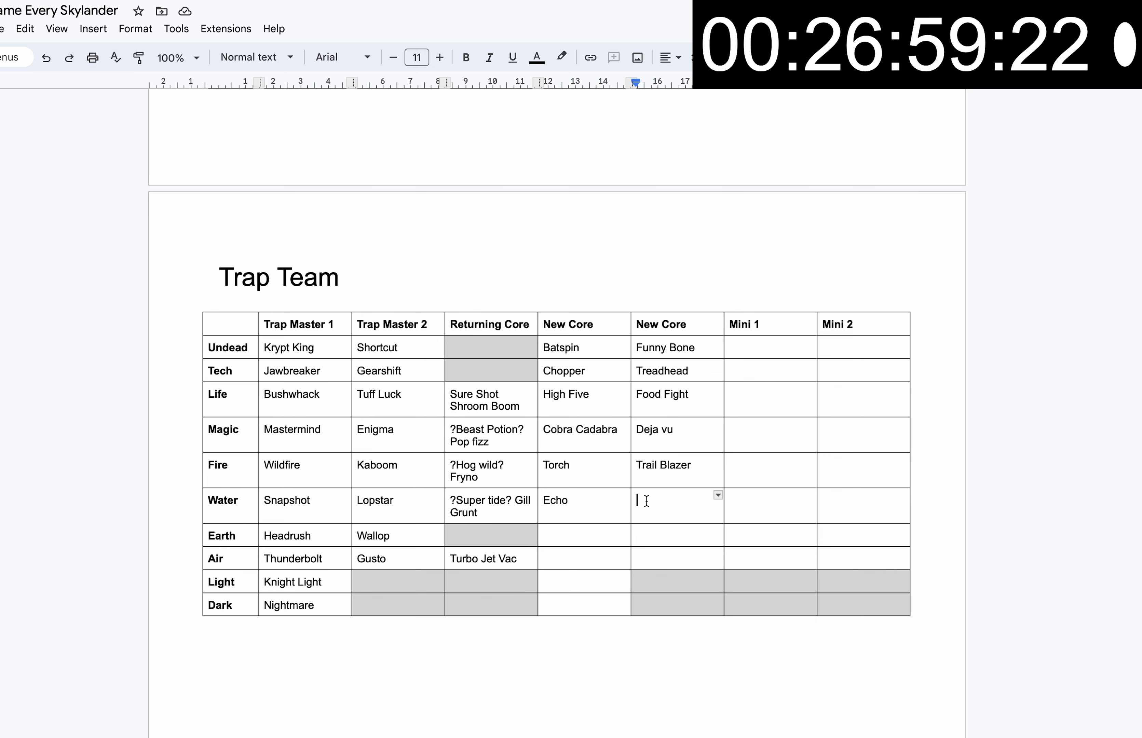
# - Enter Earth's New Cores Fist Bum… and Rock, and Air's Blades and Fling Kong
pyautogui.doubleClick(589, 539)
pyautogui.click(589, 539)
pyautogui.write('Fist Bump')
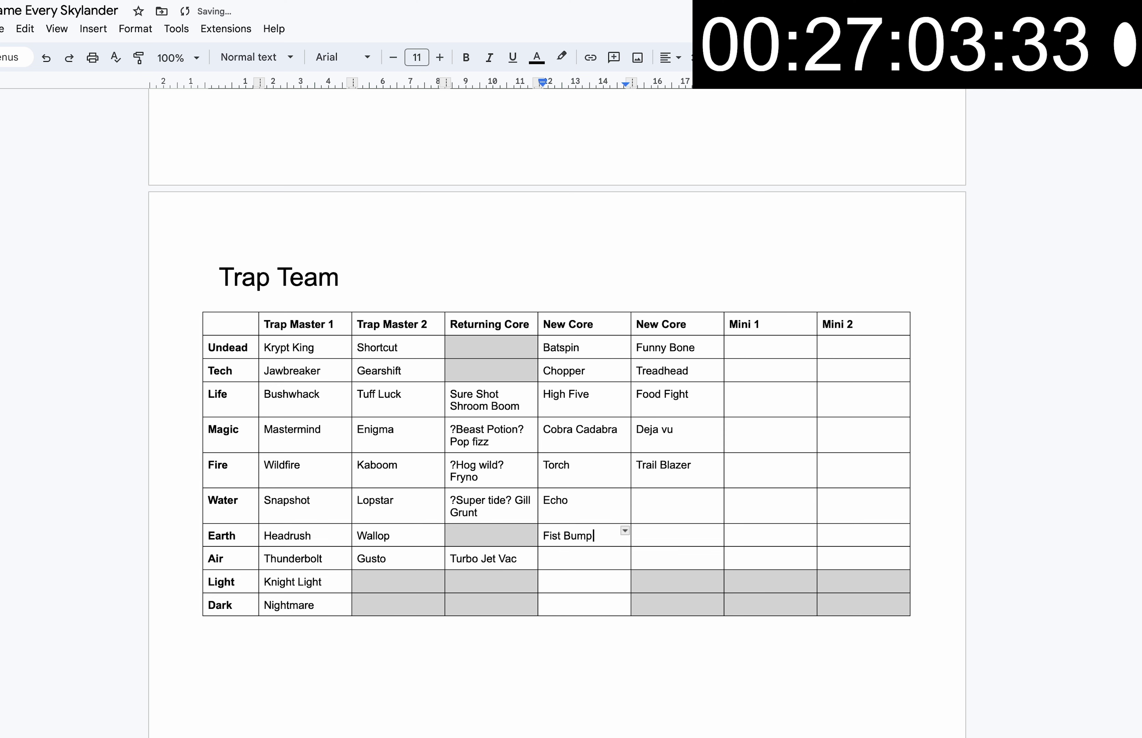
pyautogui.press('Tab')
pyautogui.write('Rock')
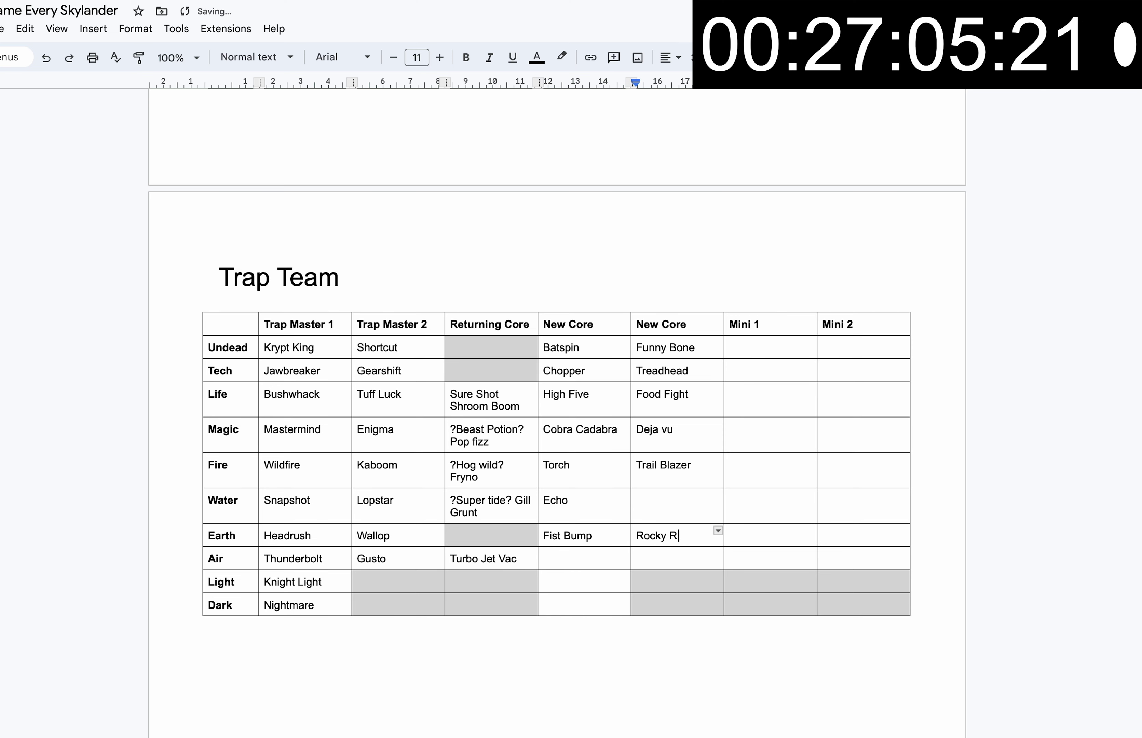
pyautogui.click(591, 556)
pyautogui.write('Blades')
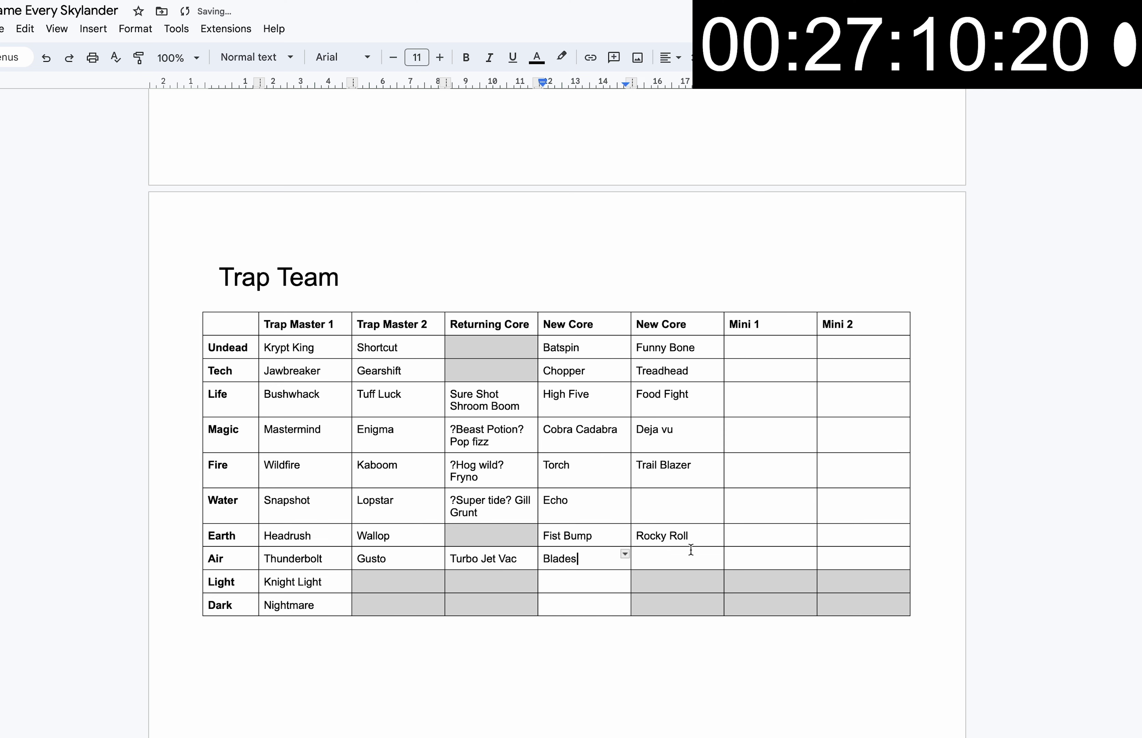
pyautogui.click(712, 553)
pyautogui.write('Fling Kong')
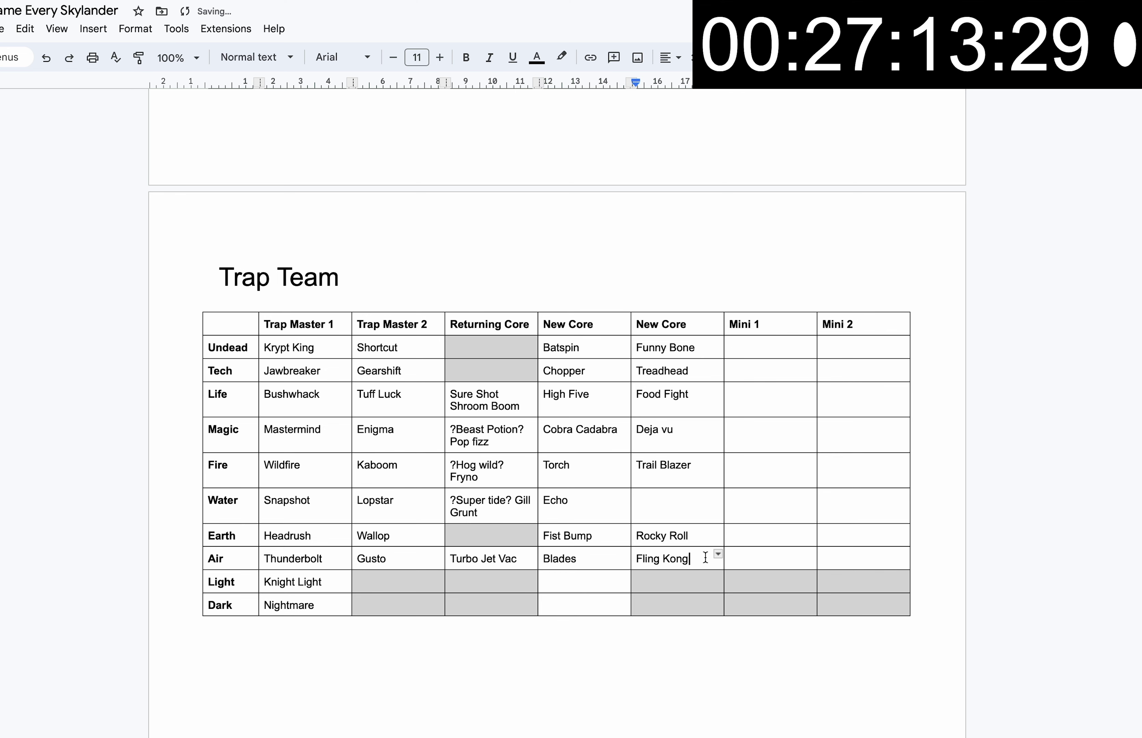
# - Enter Spotlight for Light and Blackout for Dark, leaving Water's second slot blank
pyautogui.click(601, 579)
pyautogui.write('Spotl')
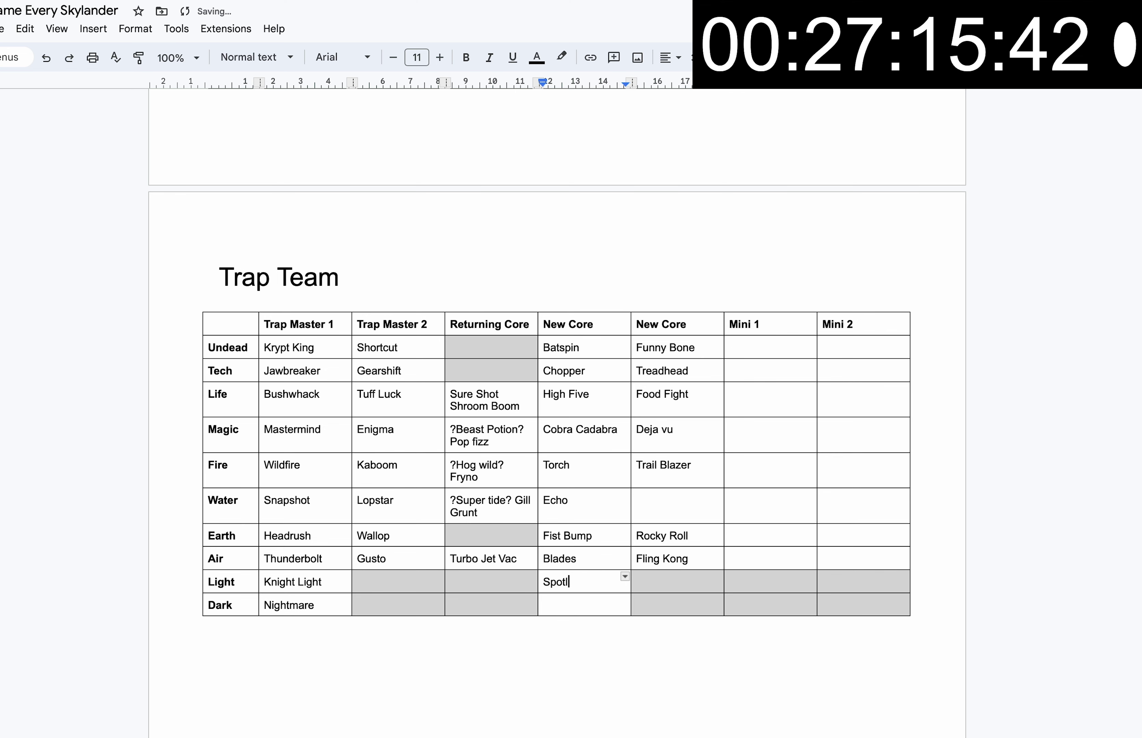
pyautogui.write('ight')
pyautogui.click(598, 613)
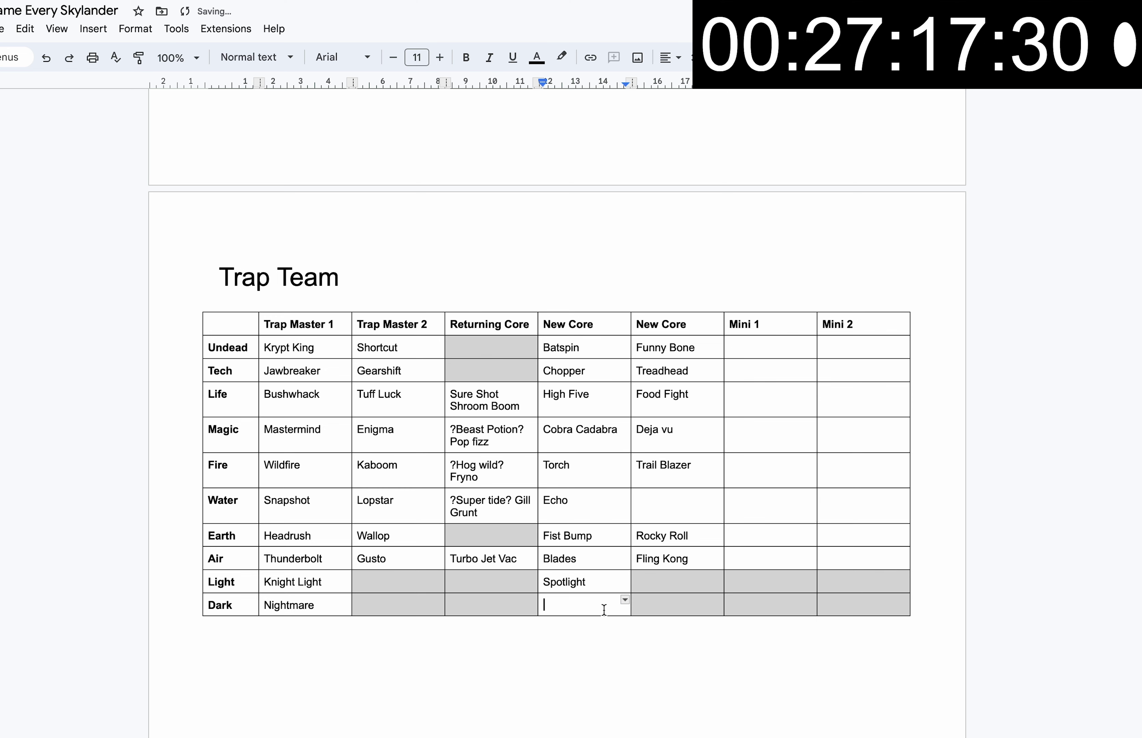
pyautogui.write('Black')
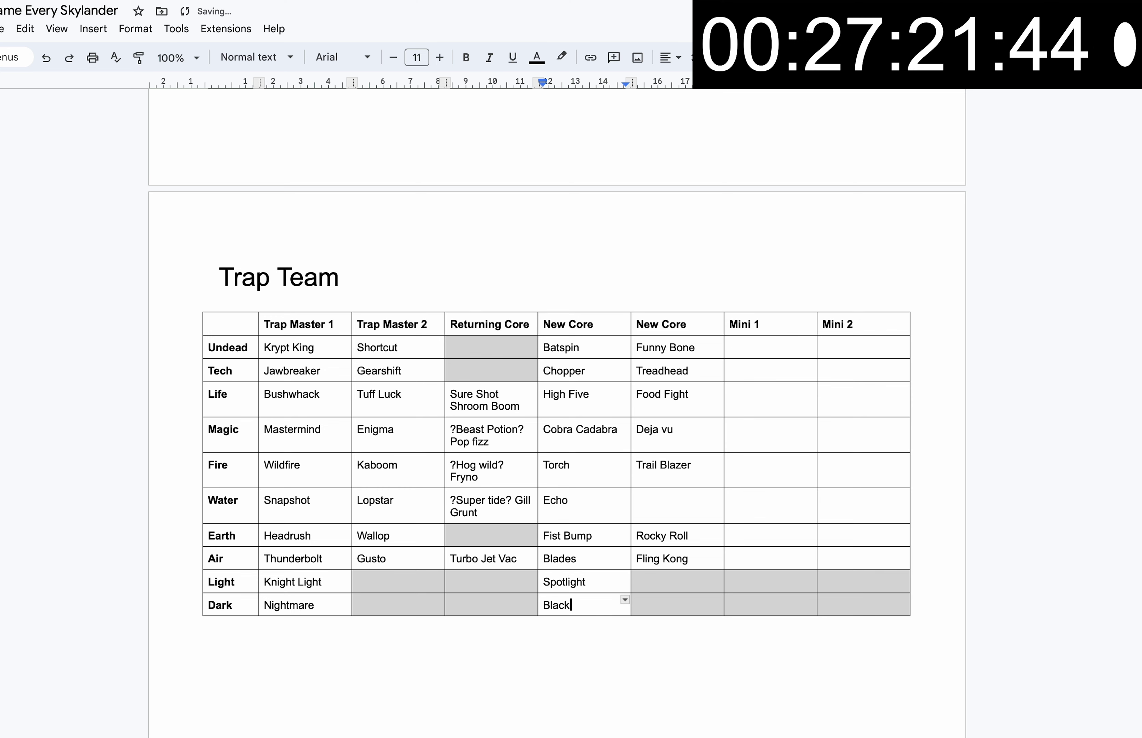
pyautogui.write('out')
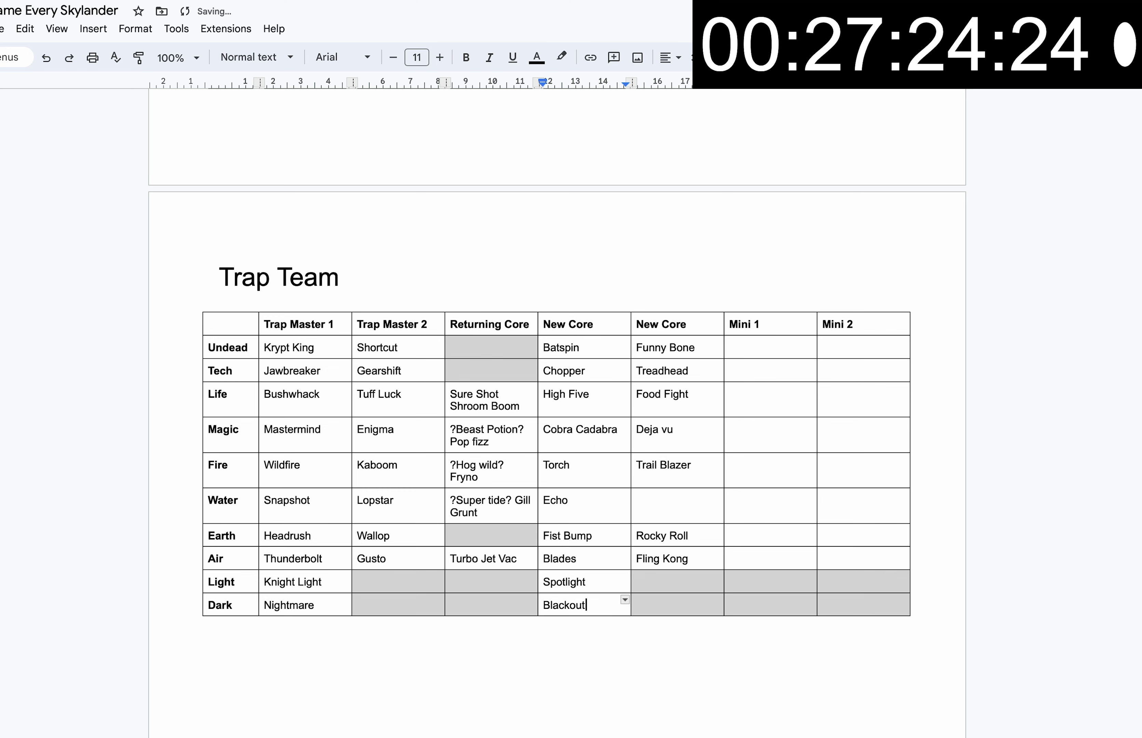
pyautogui.moveTo(601, 580); pyautogui.dragTo(528, 596)
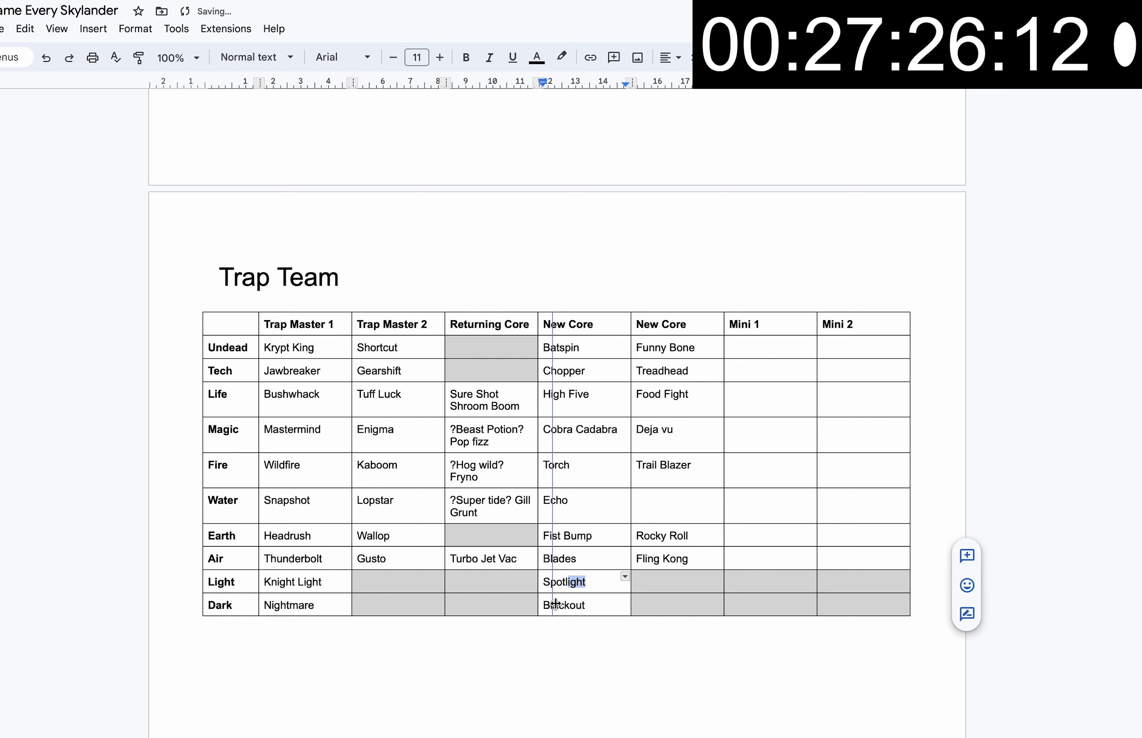
pyautogui.click(661, 511)
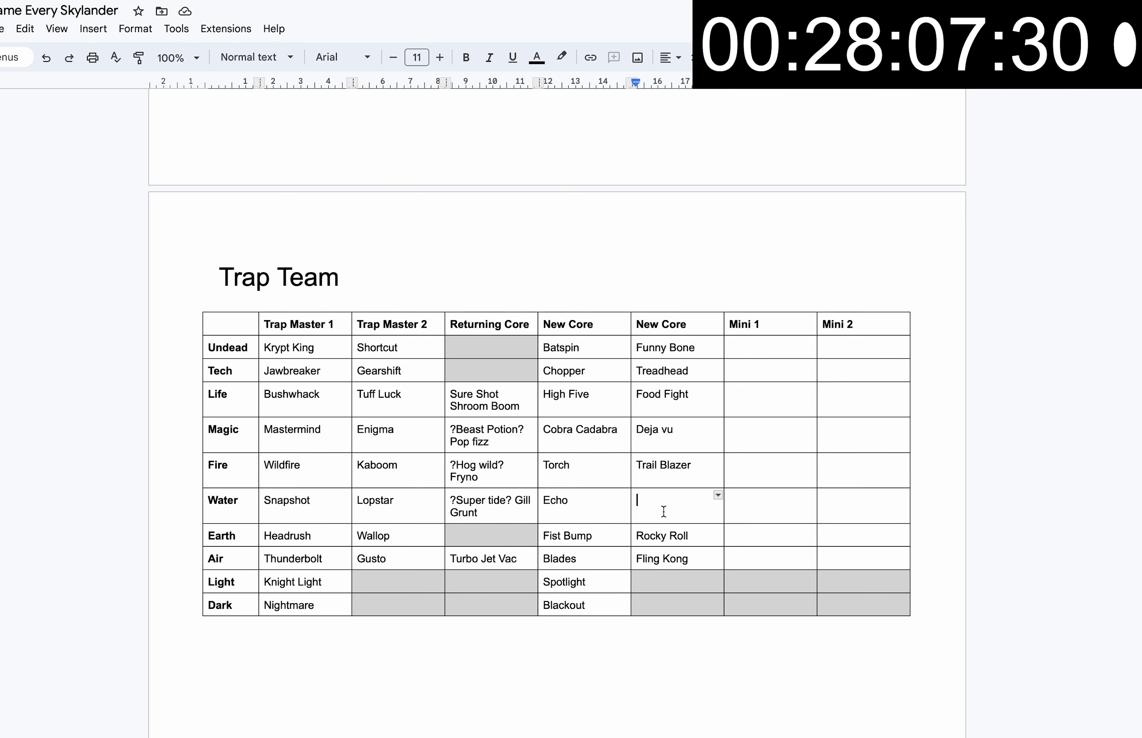
# - Enter Eye Small and Hijinx in the Undead row's Mini 1 and Mini 2 cells
pyautogui.click(773, 344)
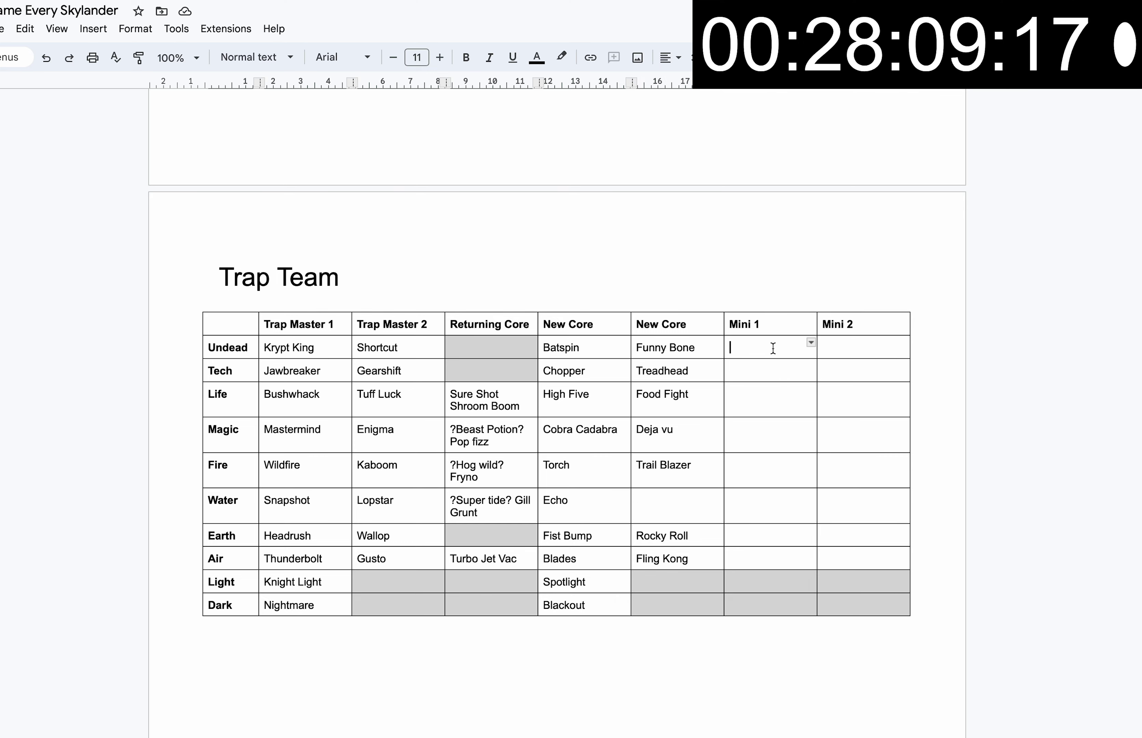
pyautogui.write('Eye S')
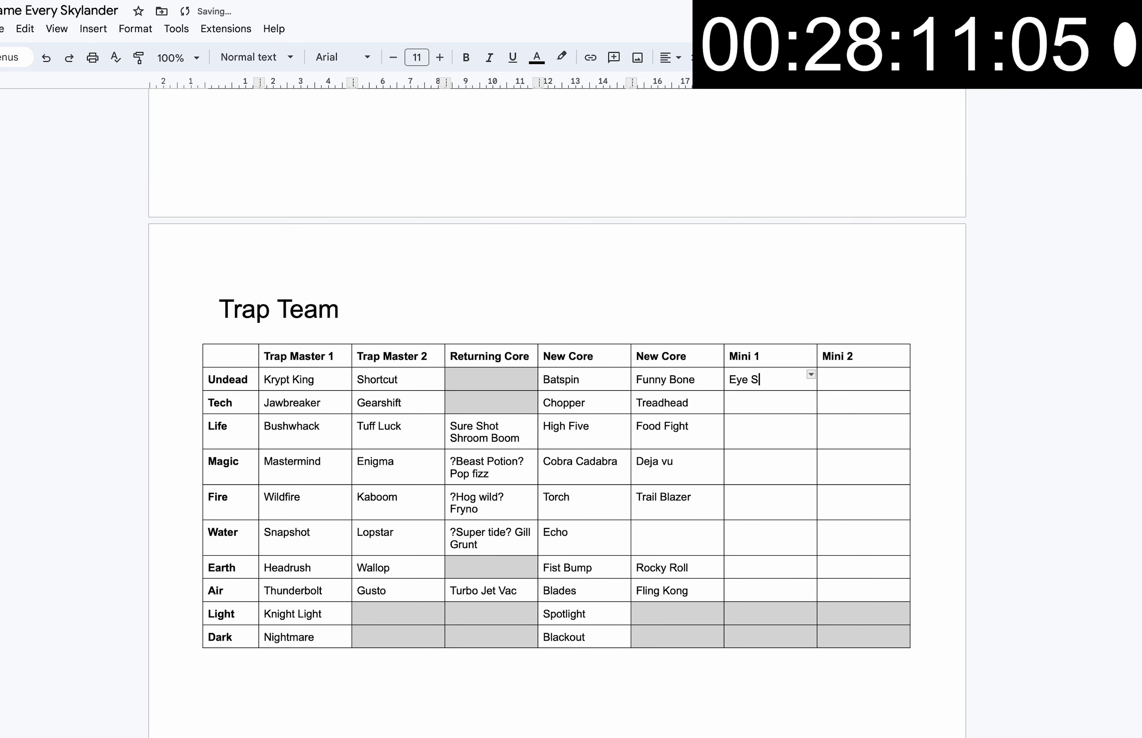
pyautogui.press('BackSpace')
pyautogui.press('BackSpace')
pyautogui.write('ll')
pyautogui.press('Tab')
pyautogui.write('Ji')
pyautogui.press('BackSpace')
pyautogui.press('BackSpace')
pyautogui.press('BackSpace')
pyautogui.write('Hijinx')
pyautogui.press('BackSpace')
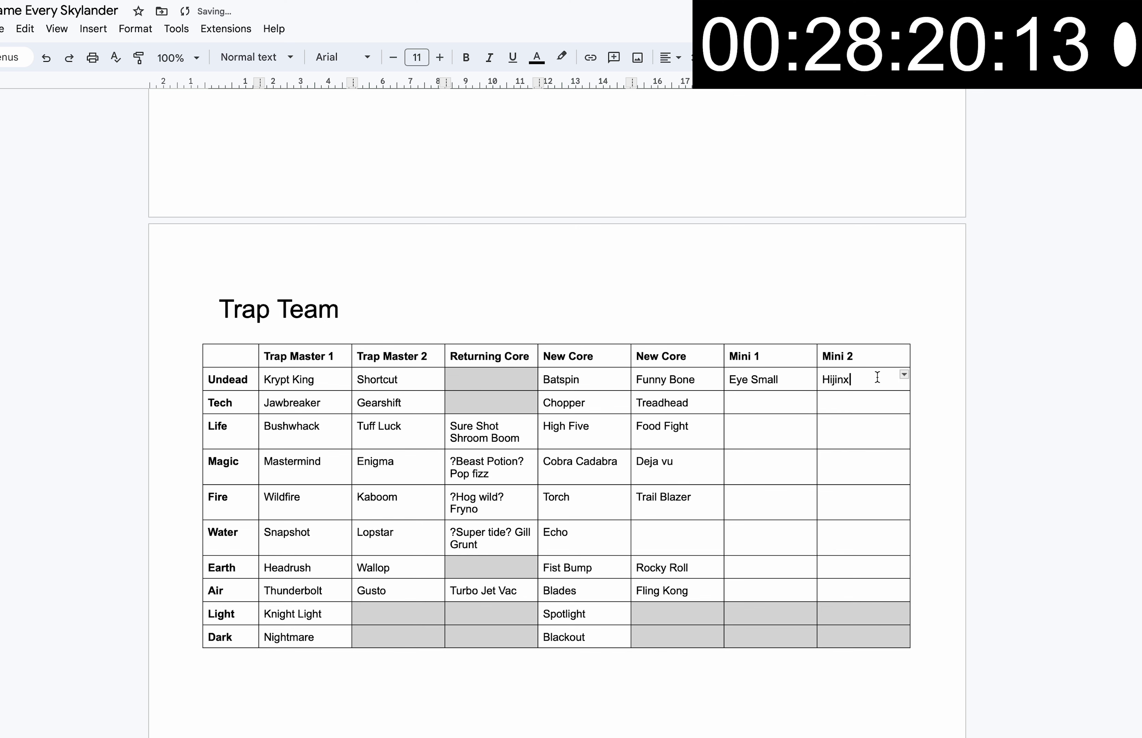
# - Enter Drobit and Trigger Snappy as the Tech row's Minis
pyautogui.click(771, 402)
pyautogui.write('Drobit')
pyautogui.click(879, 402)
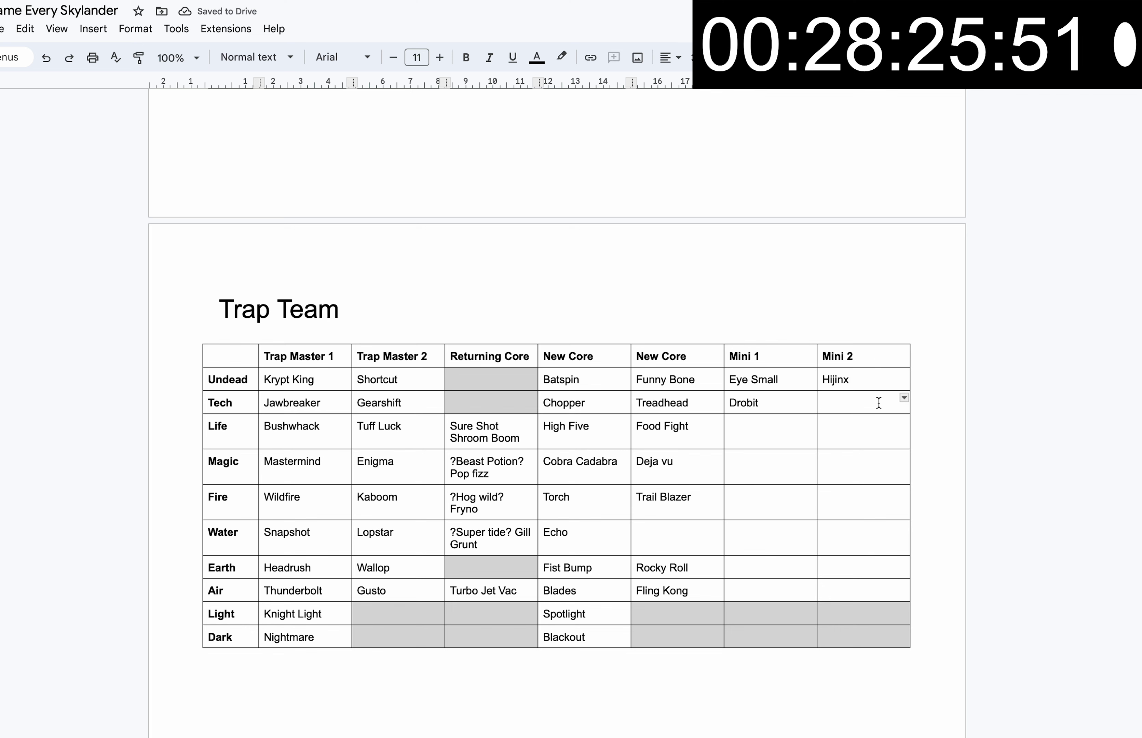
pyautogui.write('Trigger Snappy')
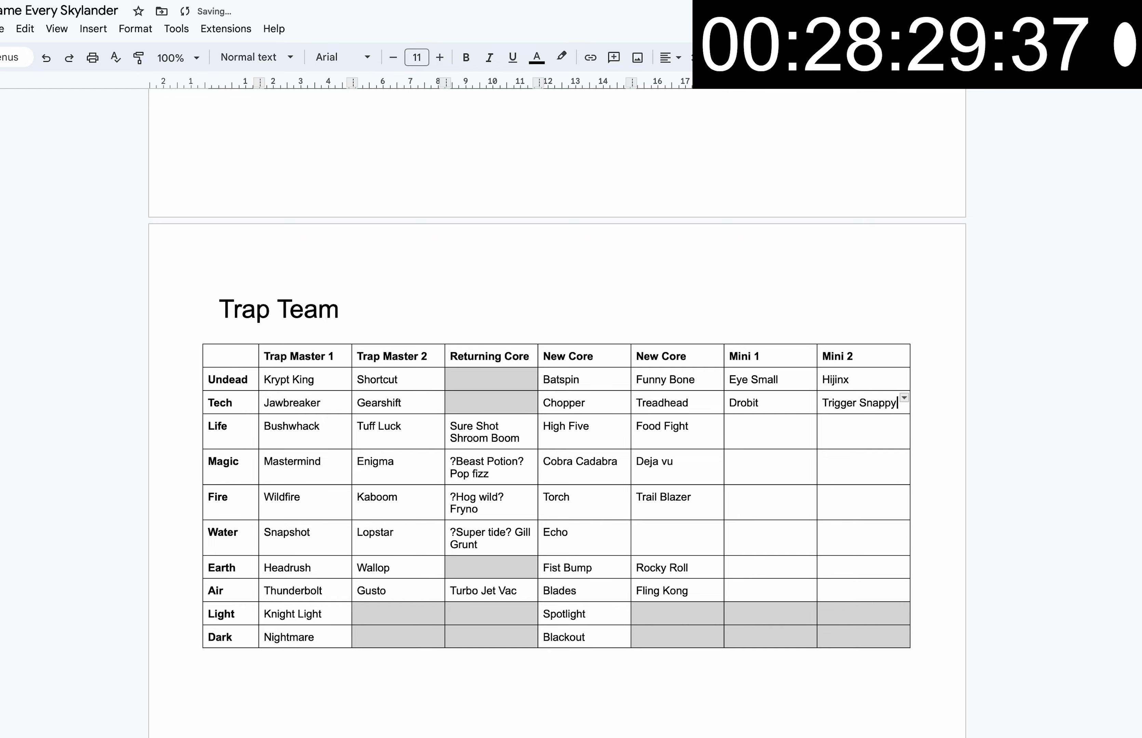
pyautogui.scroll(10, 537, 382)
pyautogui.scroll(-15, 536, 382)
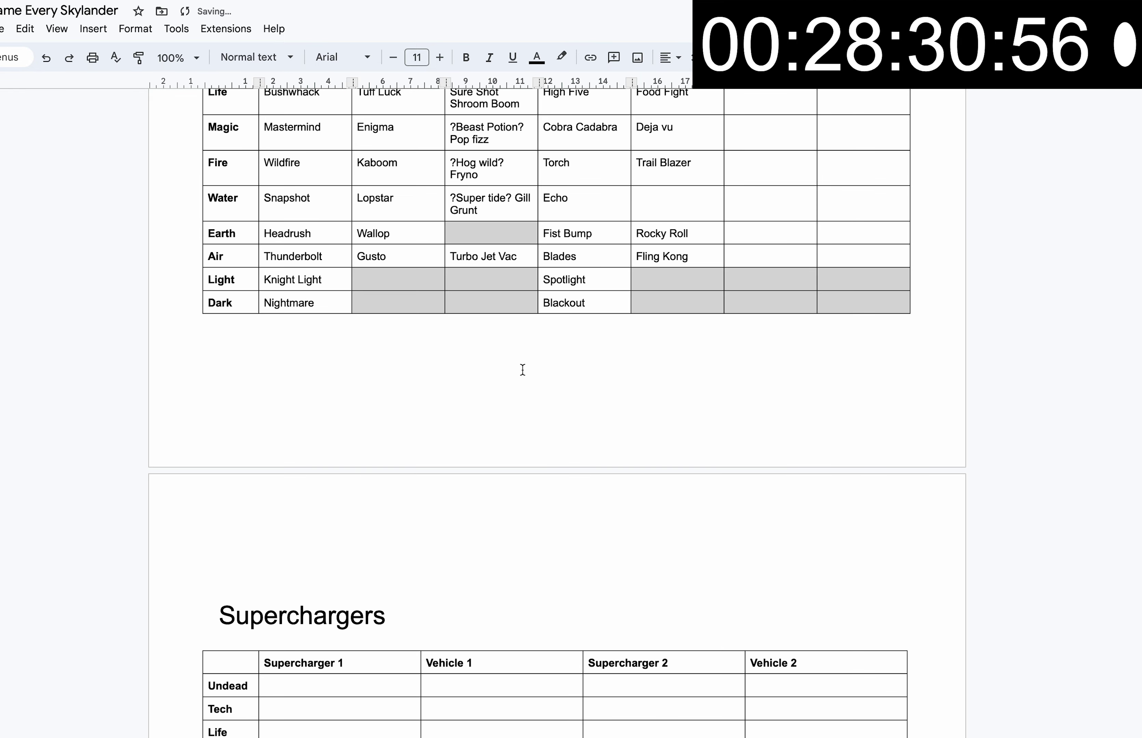
pyautogui.scroll(5, 537, 382)
# - Enter Barkly and Whisper Elf as the Life row's Minis, fixing typos
pyautogui.click(734, 329)
pyautogui.scroll(1, 737, 332)
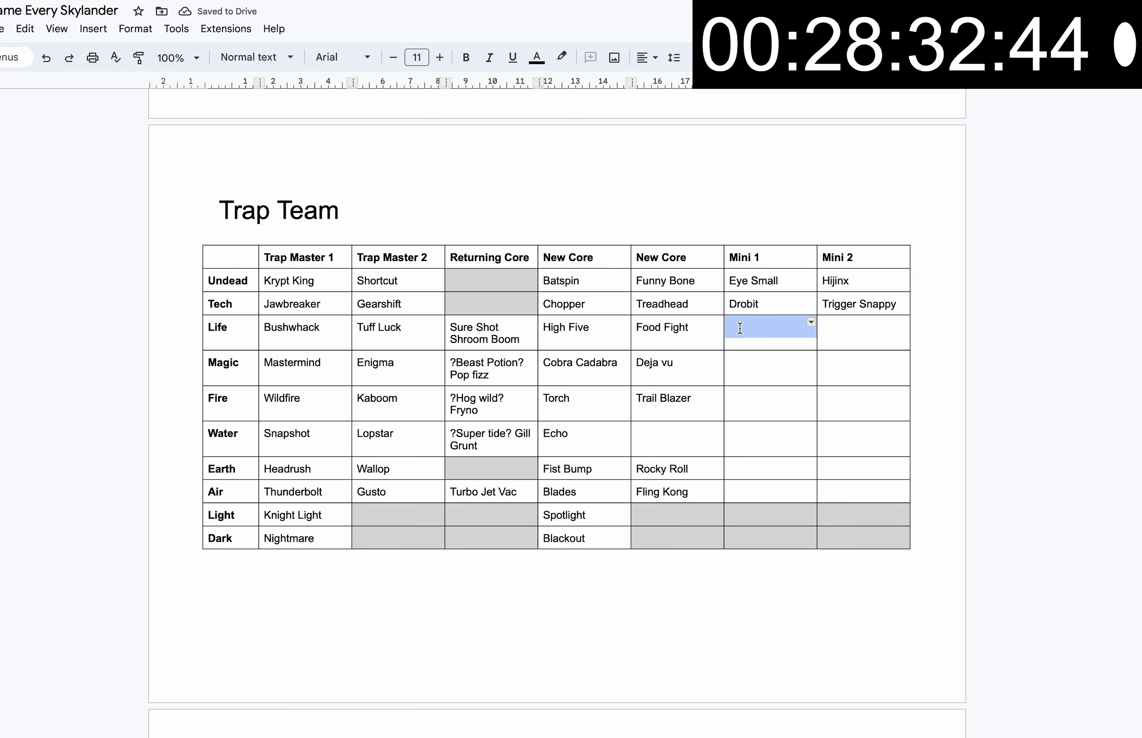
pyautogui.write('T')
pyautogui.press('BackSpace')
pyautogui.write('barkly')
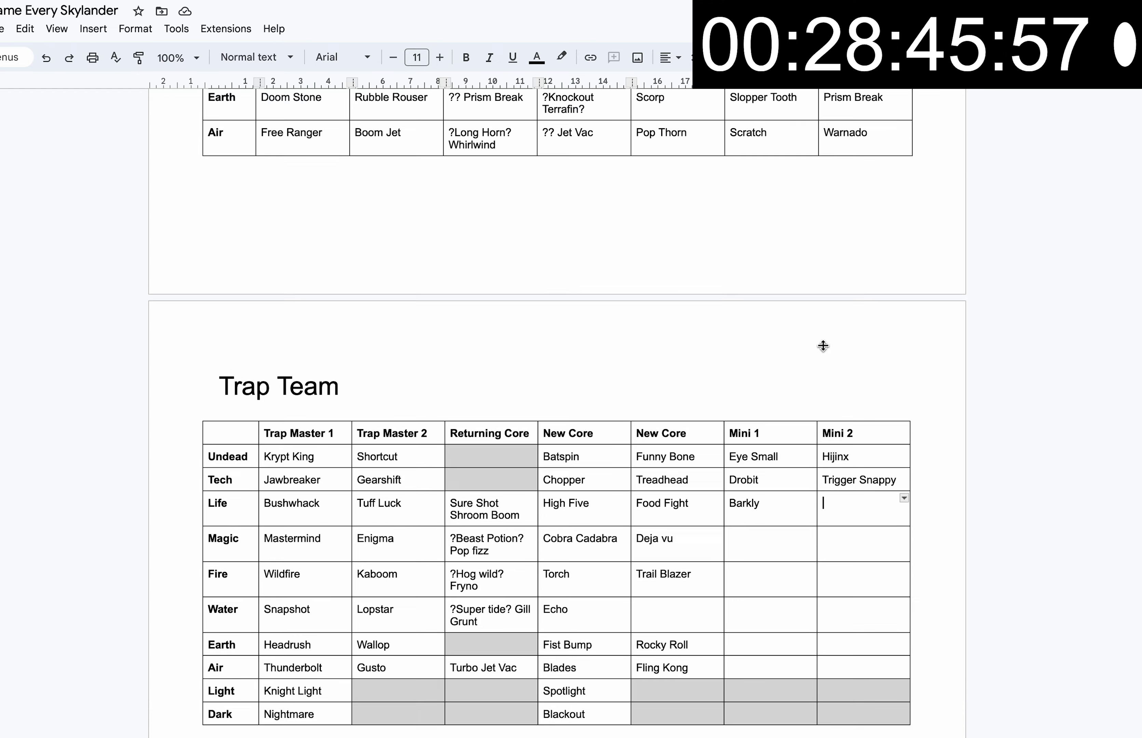
pyautogui.scroll(9, 630, 319)
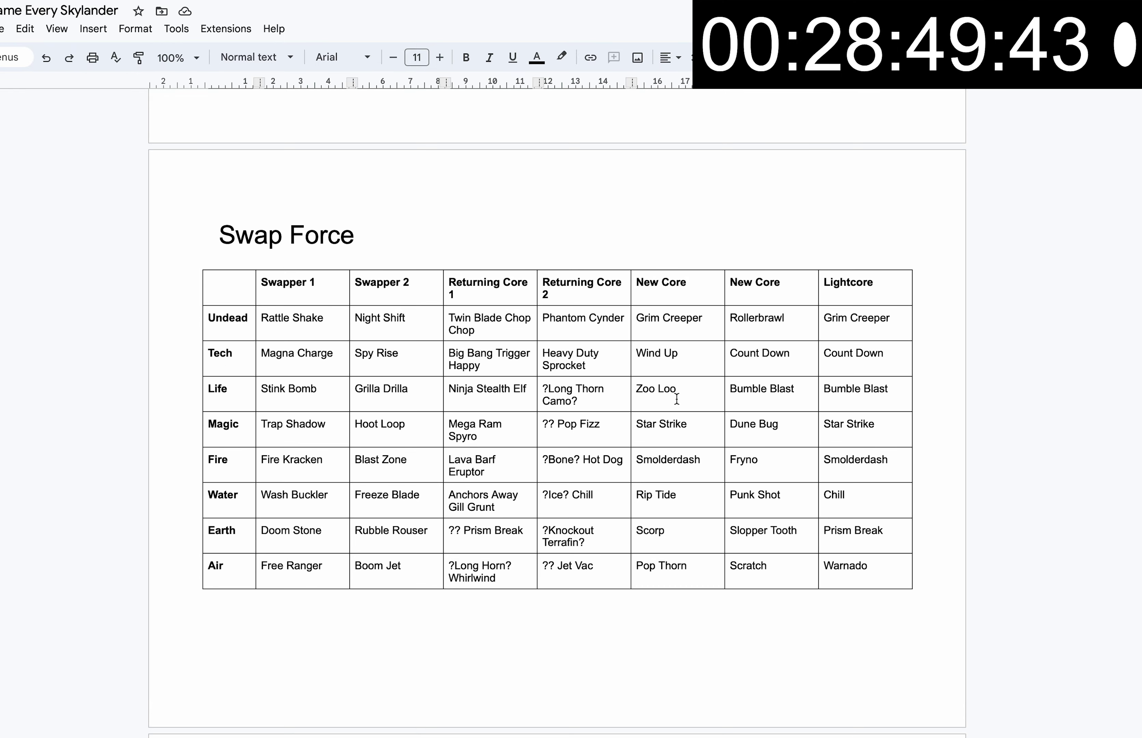
pyautogui.scroll(7, 678, 399)
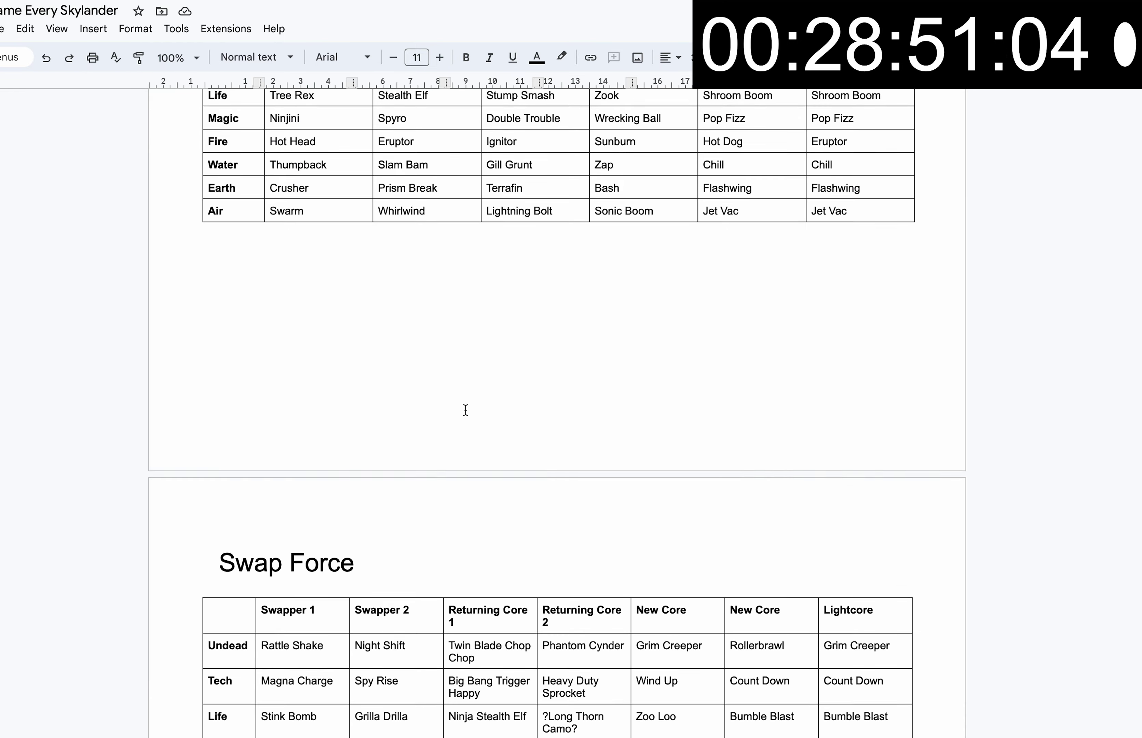
pyautogui.scroll(4, 466, 410)
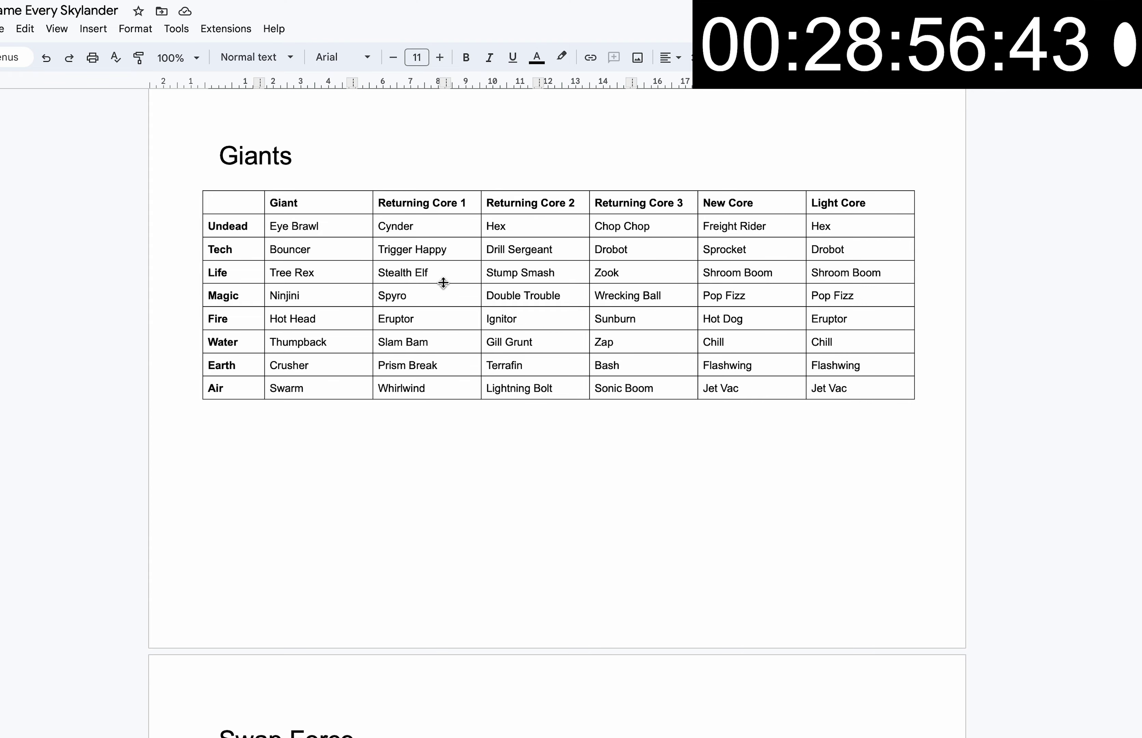
pyautogui.scroll(-5, 443, 283)
pyautogui.write('Whisper Elg')
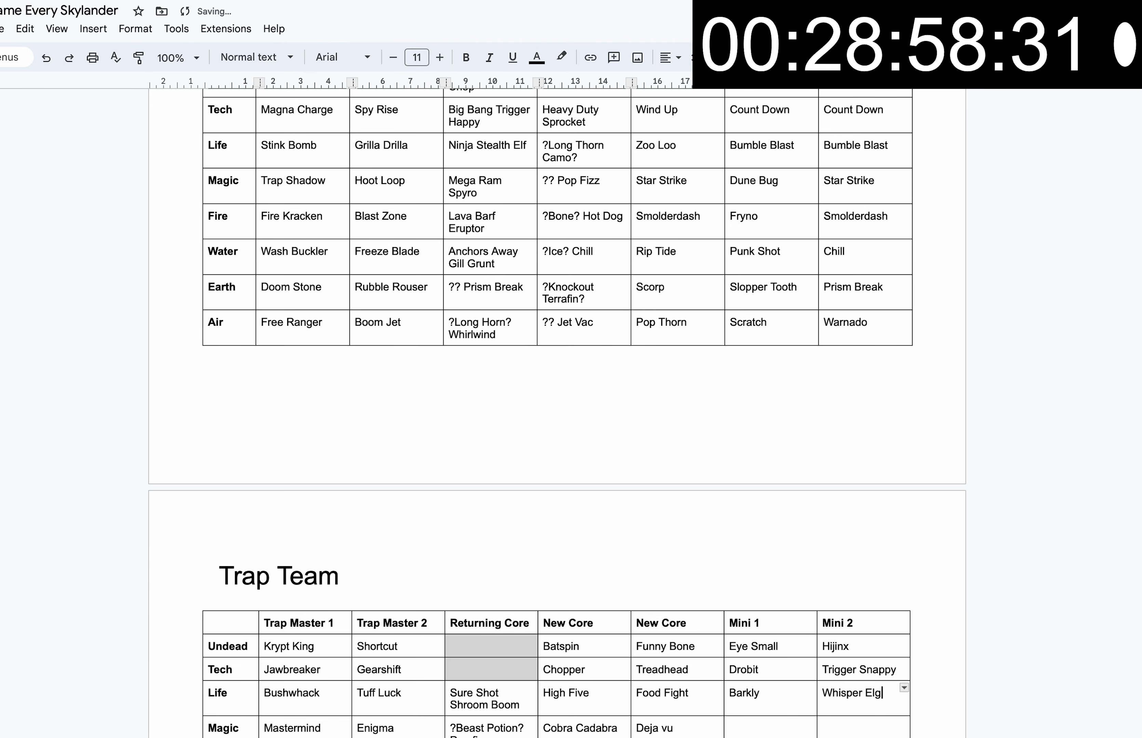
pyautogui.scroll(-3, 765, 588)
pyautogui.press('BackSpace')
pyautogui.write('f')
# - Enter Spry and Mini Ninjini as the Magic row's Minis
pyautogui.click(764, 589)
pyautogui.write('Spry')
pyautogui.press('Tab')
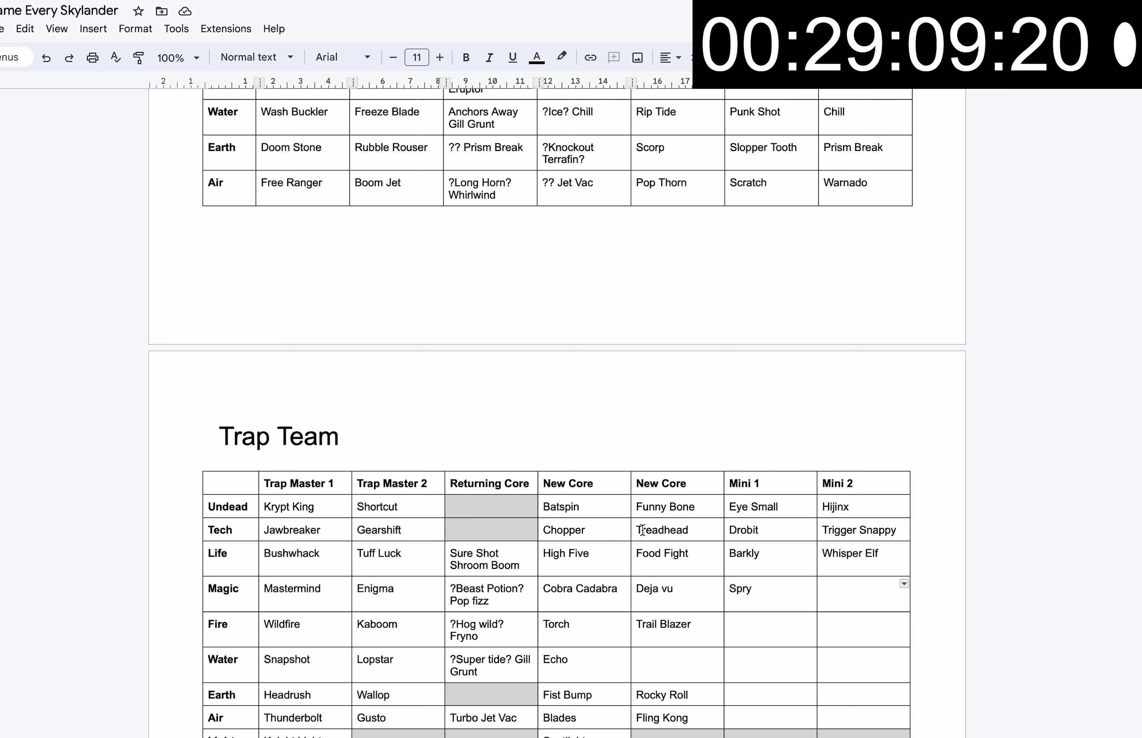
pyautogui.write('Mini Ninjini')
pyautogui.scroll(1, 670, 533)
pyautogui.press('Tab')
pyautogui.write('Weeruptor')
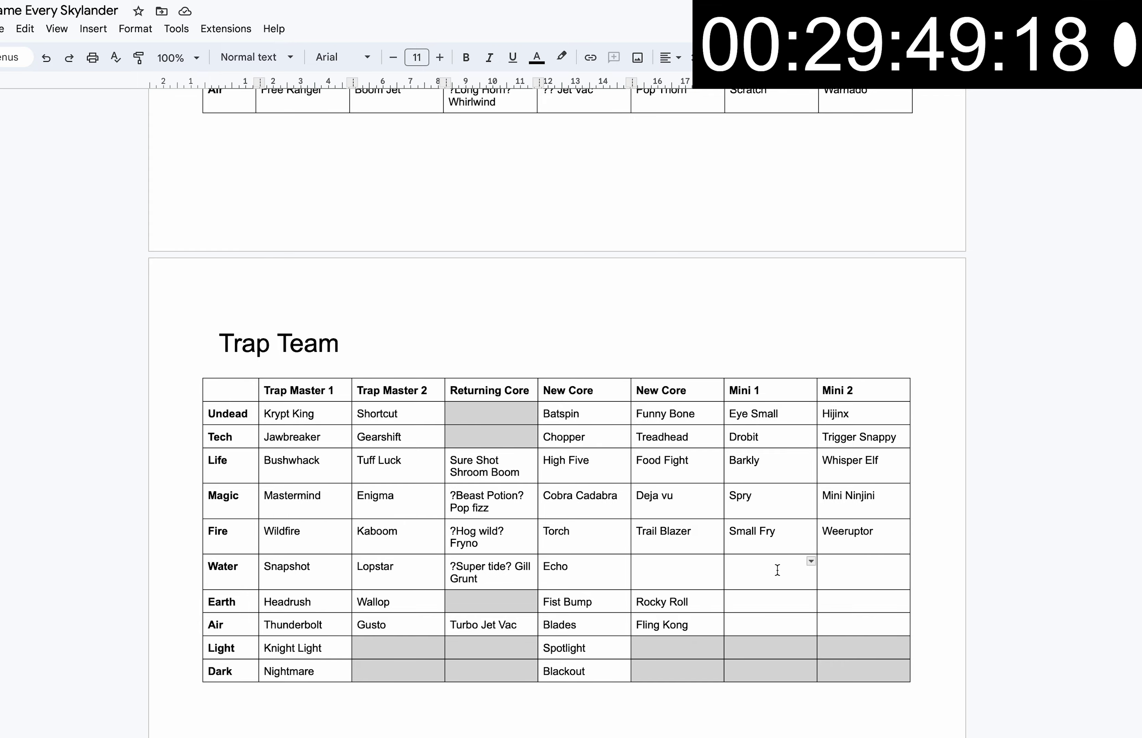
# - Enter Thumbling and Gill Runt as the Water row's Minis
pyautogui.write('Thumbling')
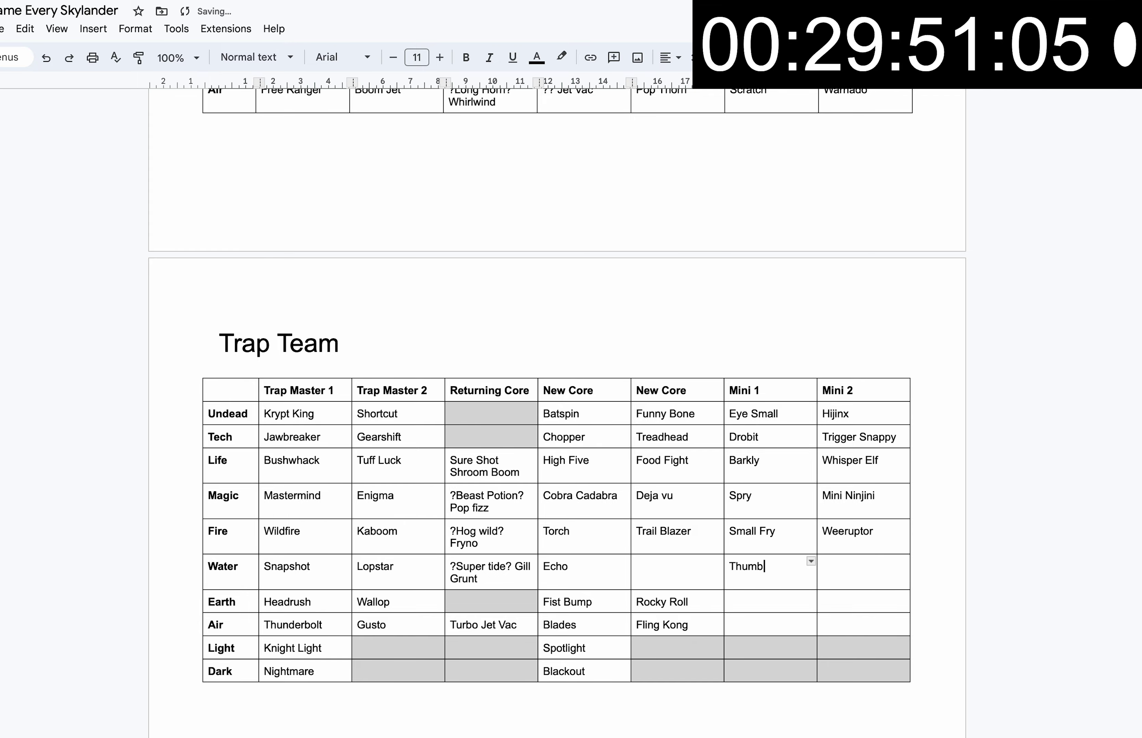
pyautogui.scroll(1, 761, 569)
pyautogui.scroll(15, 838, 563)
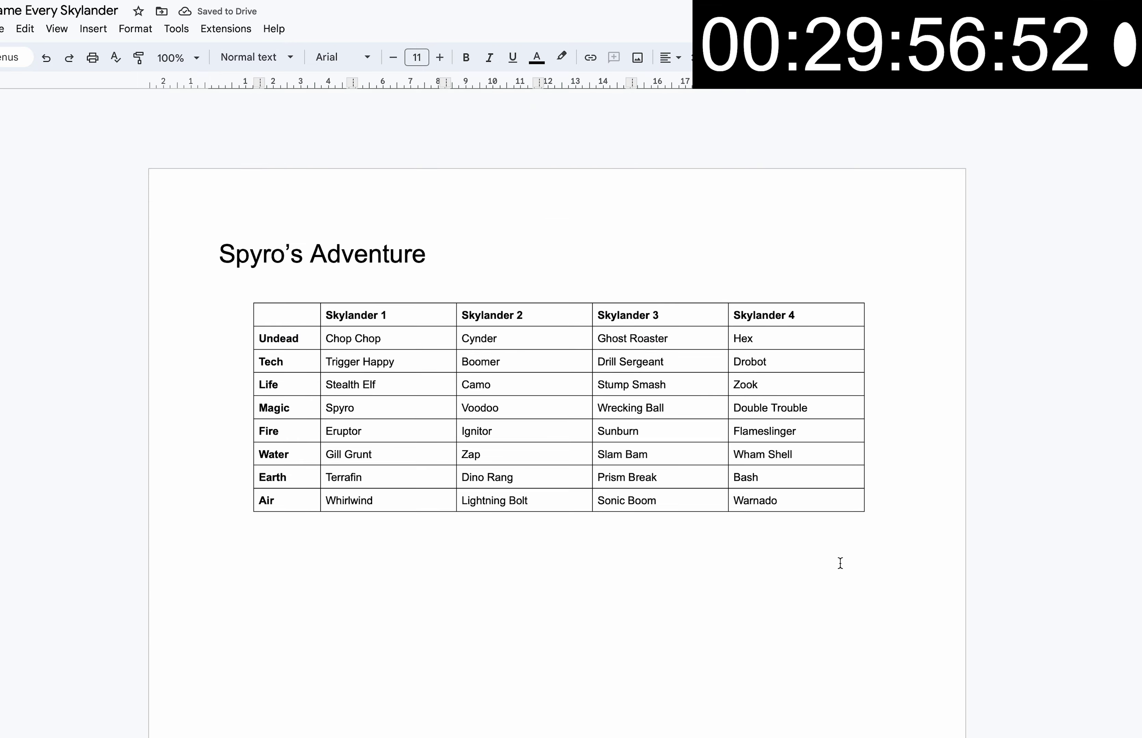
pyautogui.scroll(-15, 509, 391)
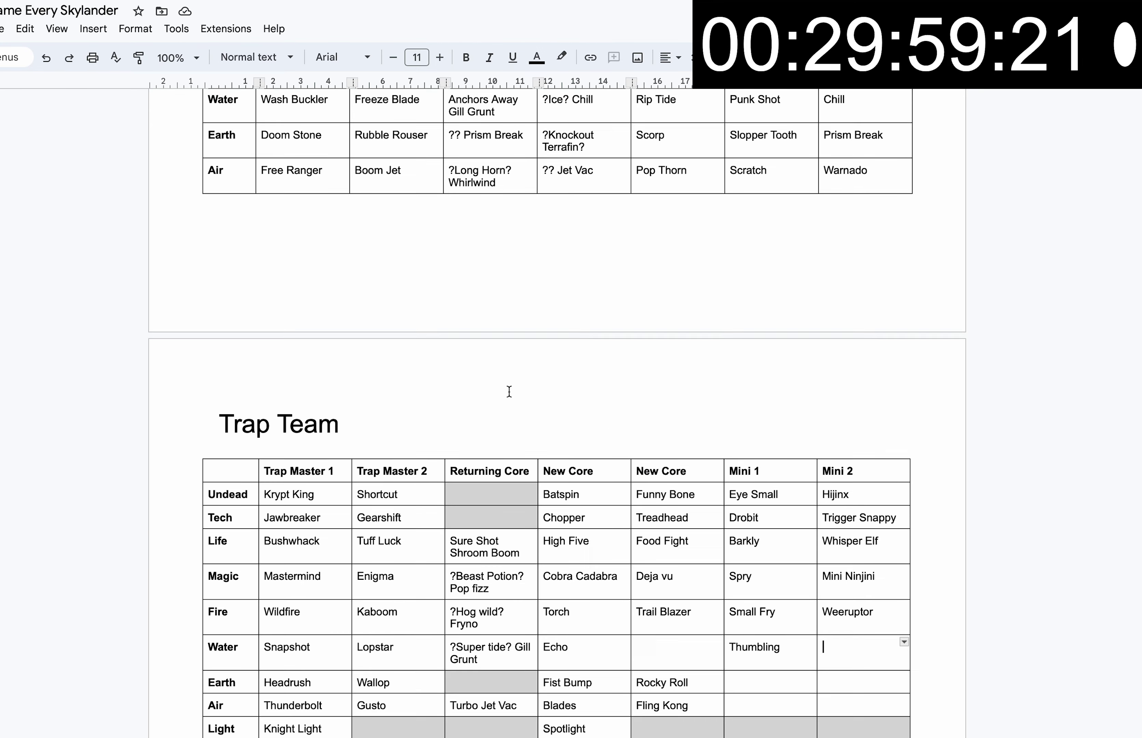
pyautogui.write('Mini Gi')
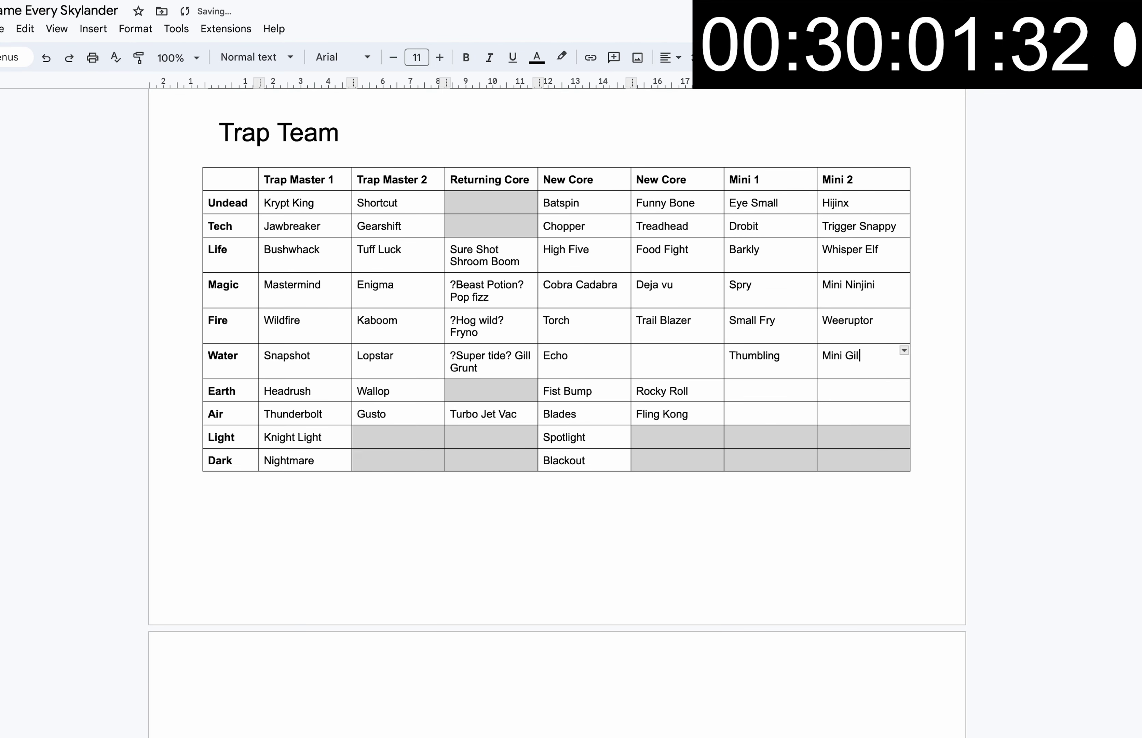
pyautogui.write('l')
pyautogui.press('BackSpace')
pyautogui.press('BackSpace')
pyautogui.press('BackSpace')
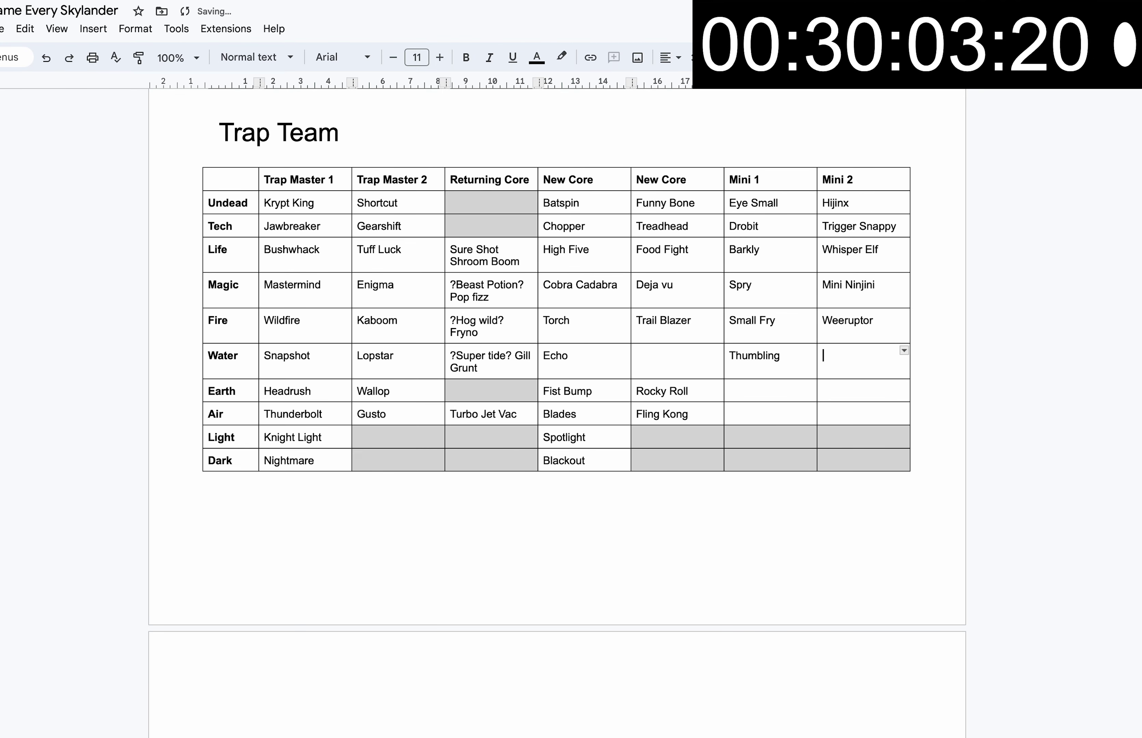
pyautogui.write('Gill Runt')
pyautogui.moveTo(758, 391); pyautogui.dragTo(783, 403)
pyautogui.scroll(1, 783, 403)
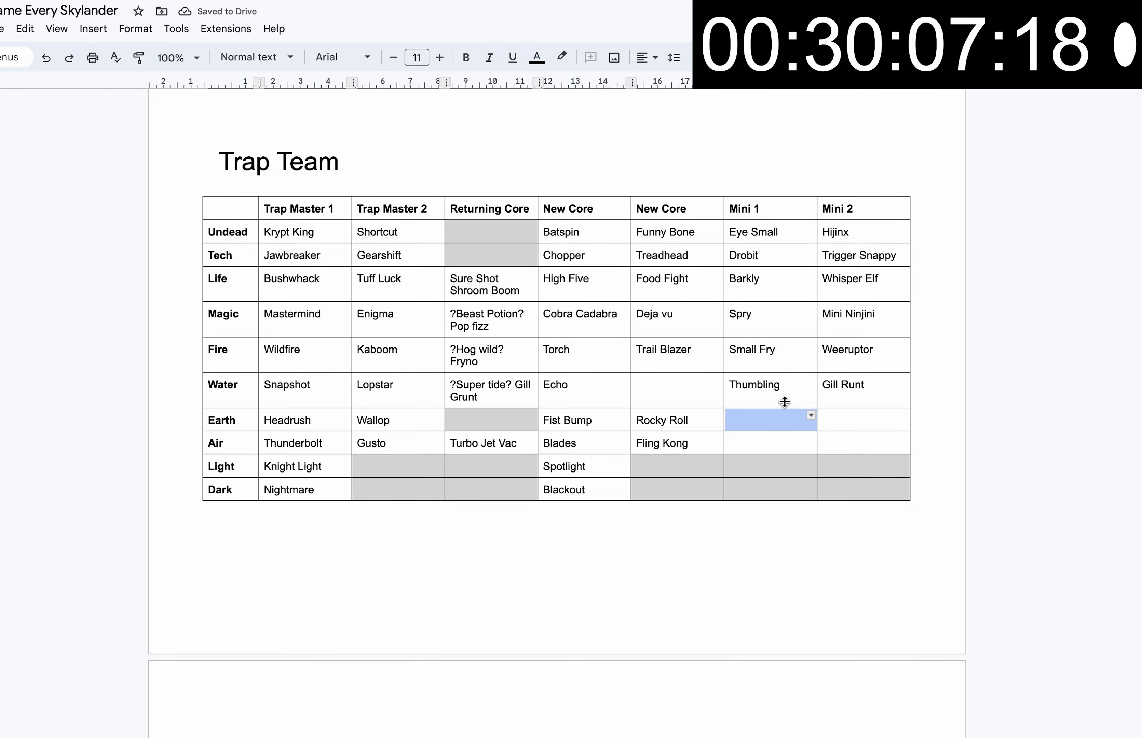
# - Enter Bop and Mini terrafin as the Earth row's Minis
pyautogui.click(769, 432)
pyautogui.scroll(10, 769, 432)
pyautogui.scroll(-10, 767, 430)
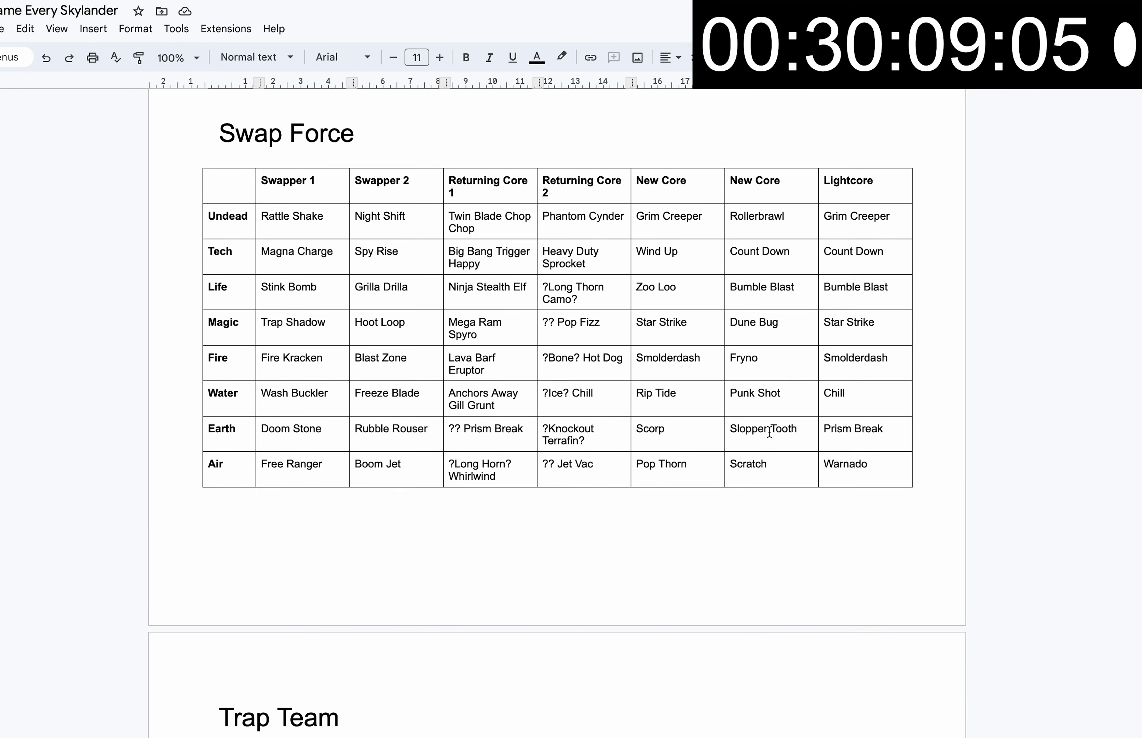
pyautogui.write('Bop')
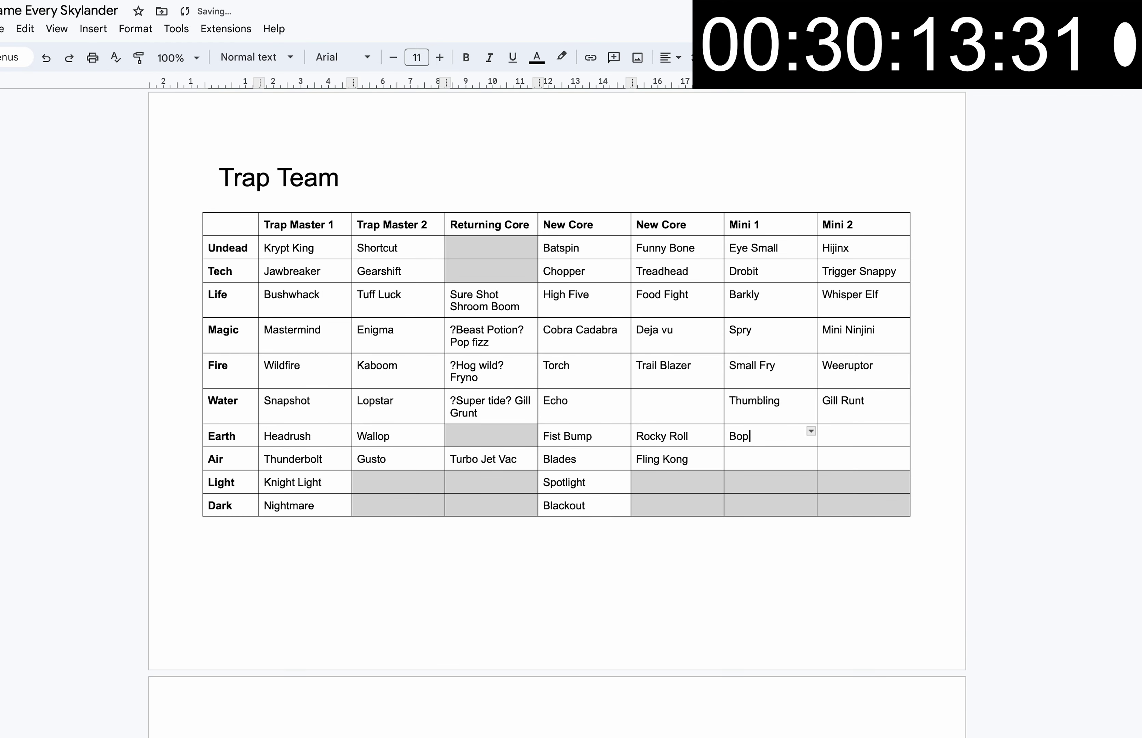
pyautogui.doubleClick(864, 434)
pyautogui.scroll(10, 614, 480)
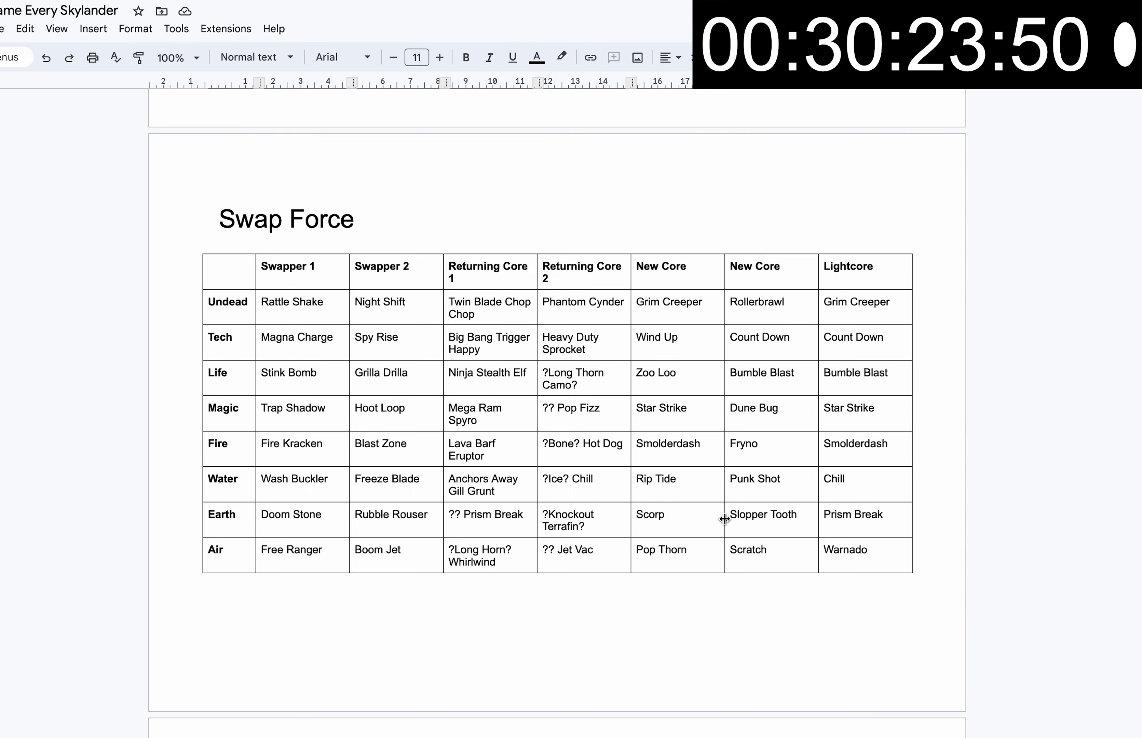
pyautogui.scroll(8, 724, 519)
pyautogui.scroll(5, 472, 458)
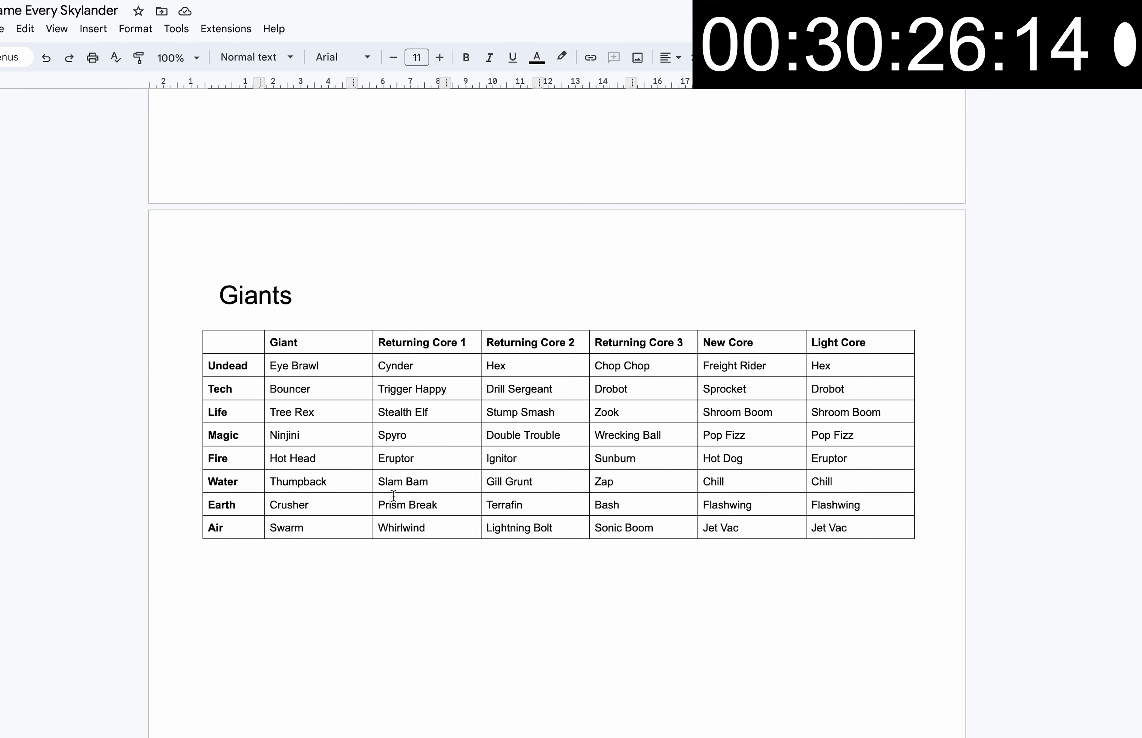
pyautogui.scroll(-20, 522, 507)
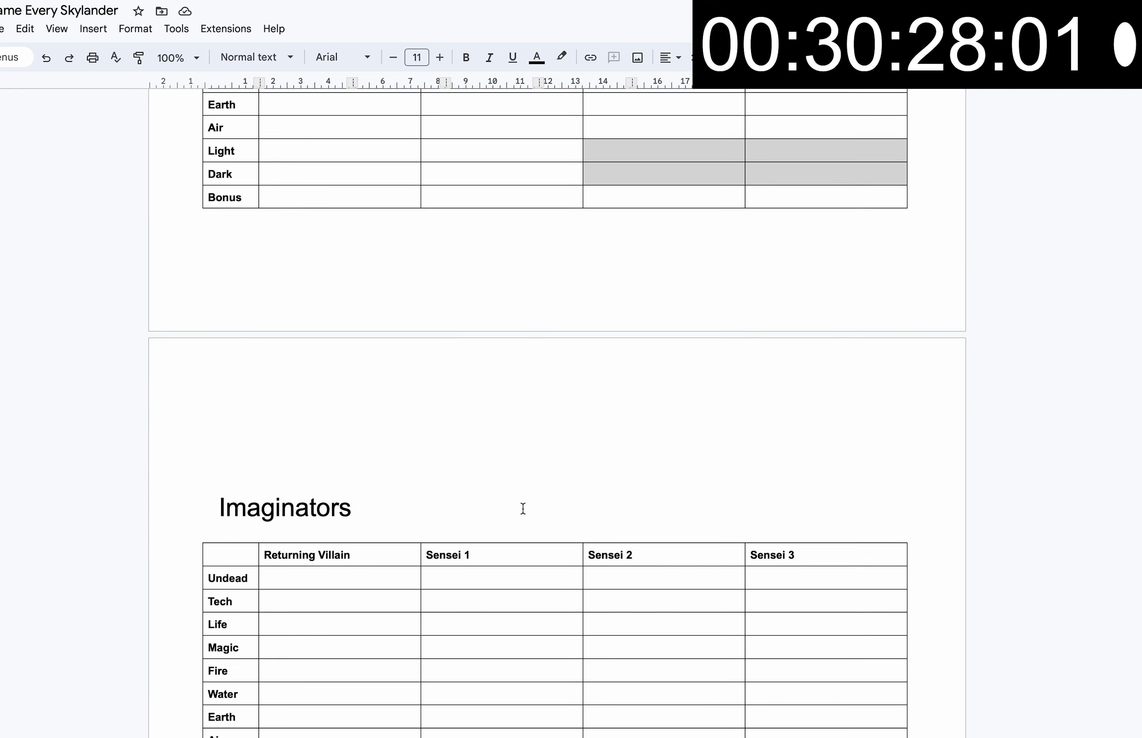
pyautogui.scroll(9, 523, 507)
pyautogui.scroll(8, 525, 507)
pyautogui.write('Mi')
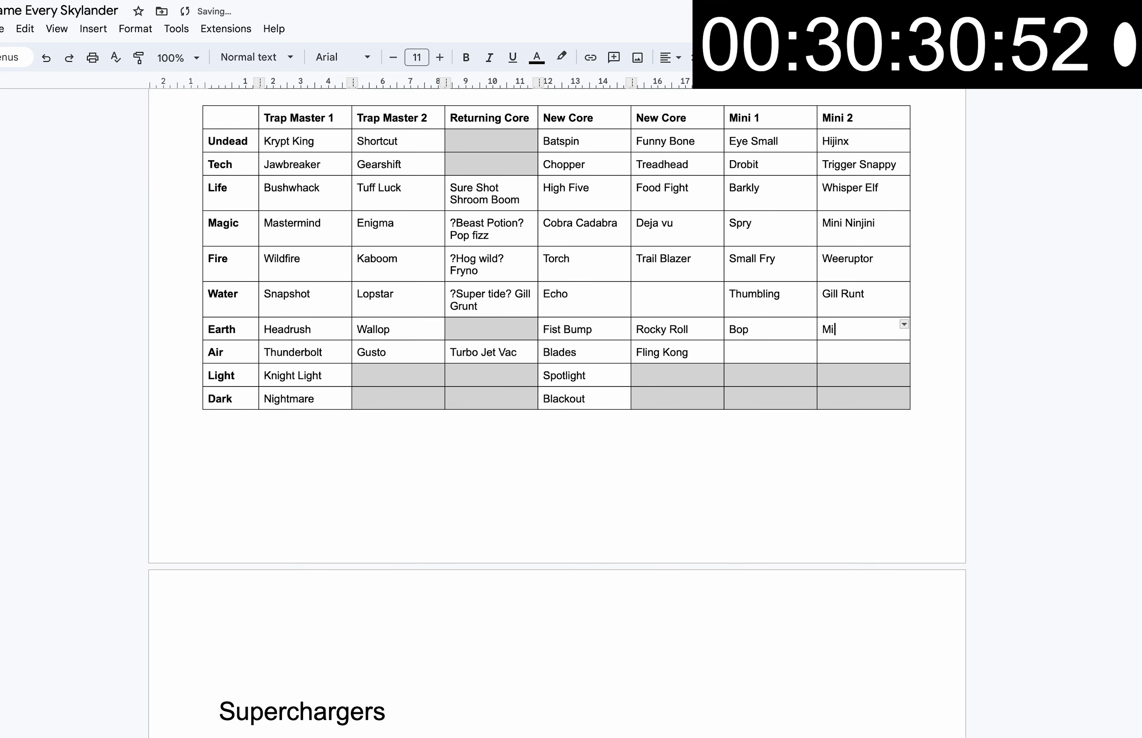
pyautogui.write('ni terrafin')
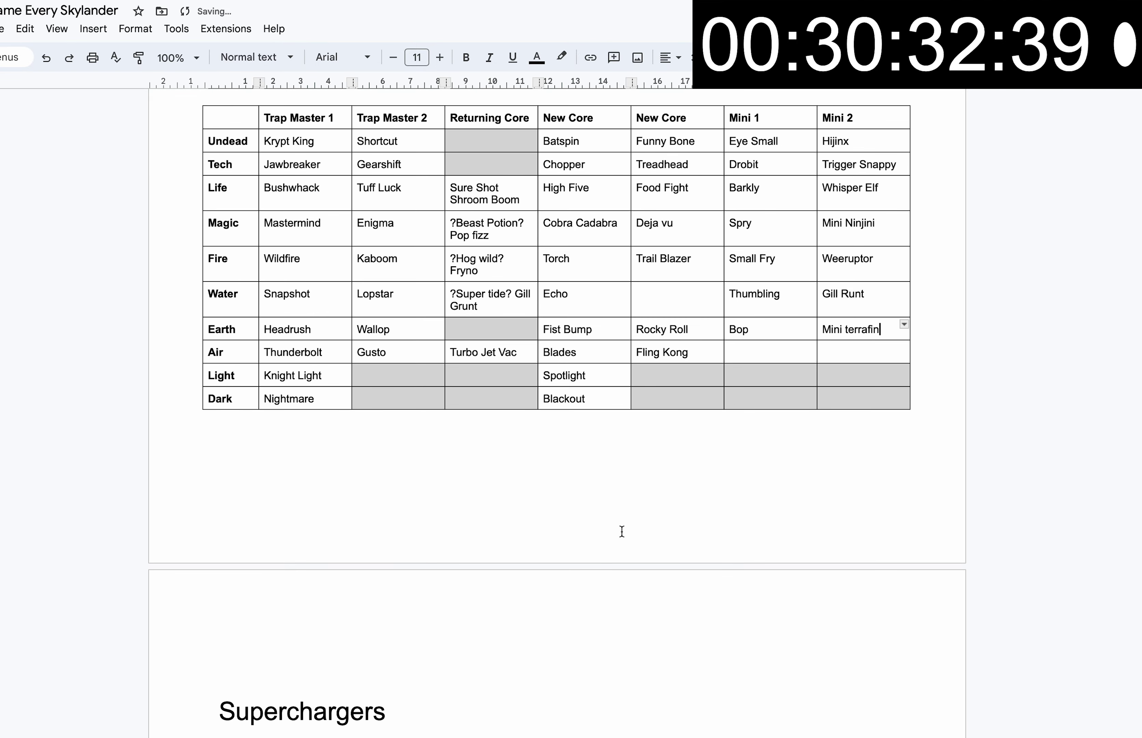
# - Enter Breeze and Jet Pac as the Air row's Minis
pyautogui.click(748, 352)
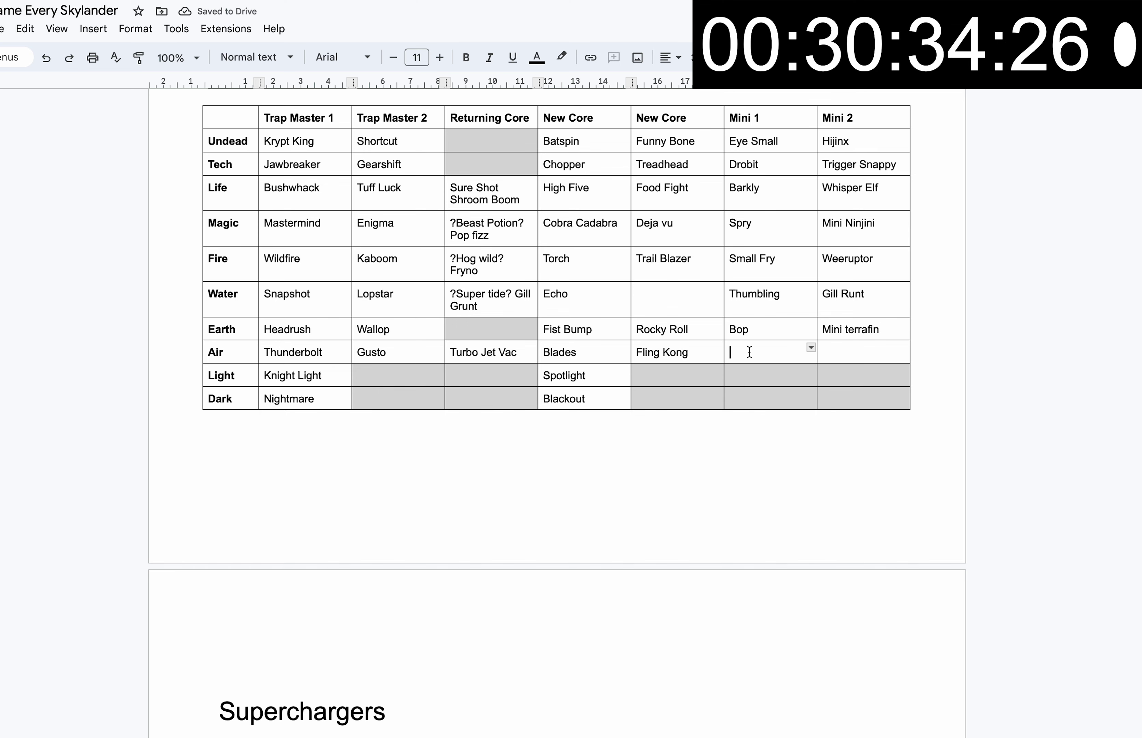
pyautogui.write('Breeze')
pyautogui.doubleClick(763, 353)
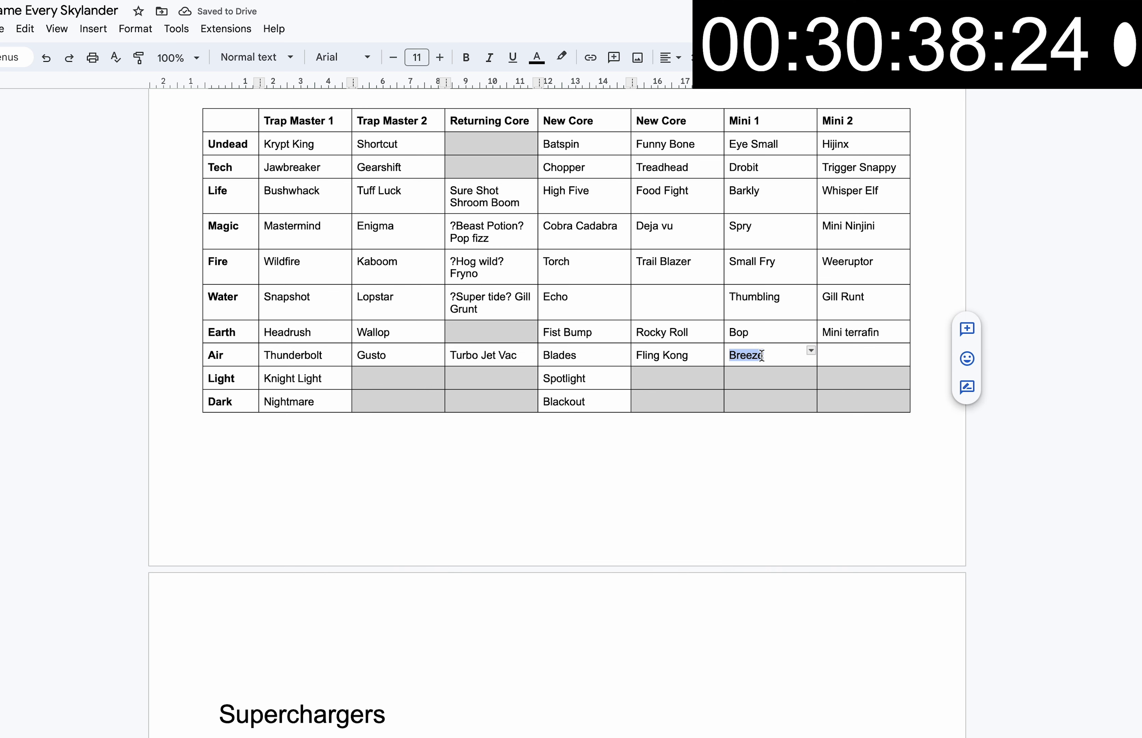
pyautogui.click(843, 352)
pyautogui.click(792, 358)
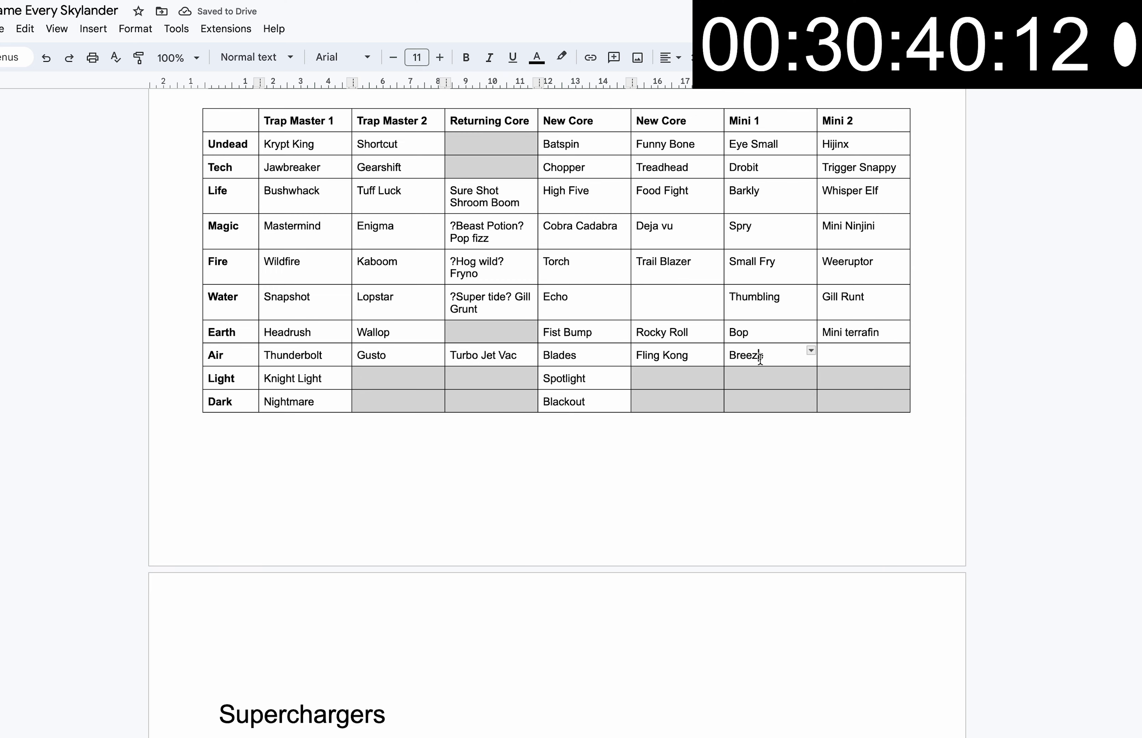
pyautogui.click(888, 349)
pyautogui.scroll(1, 888, 349)
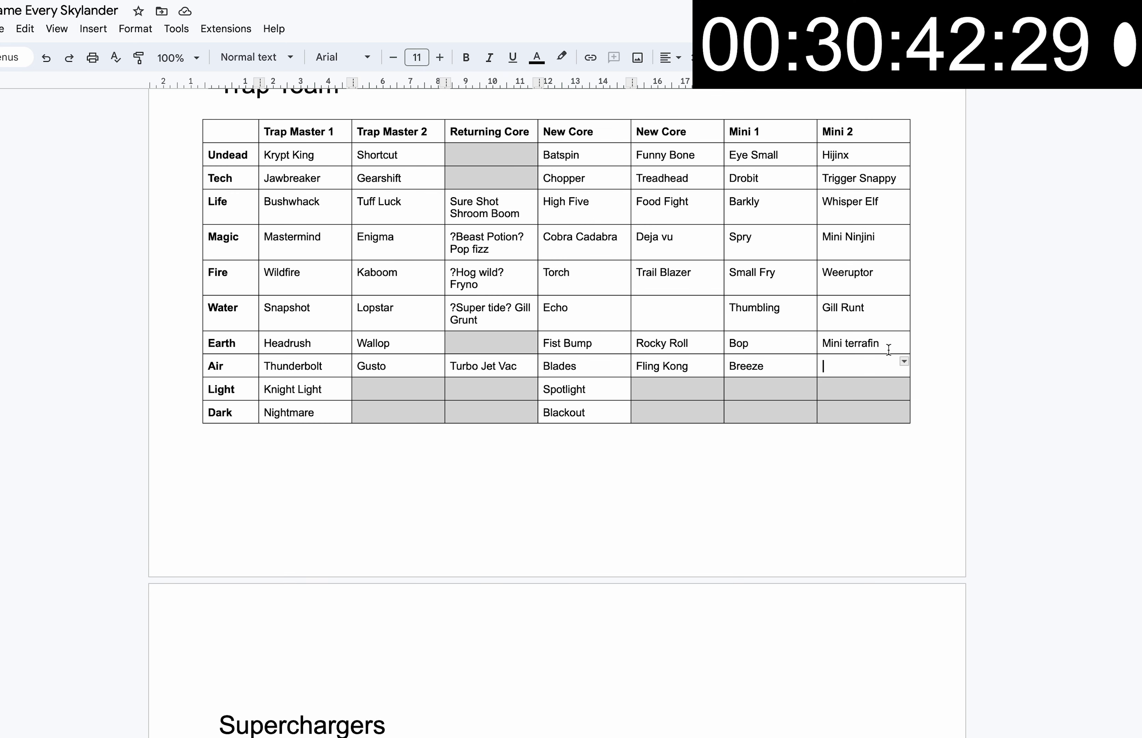
pyautogui.doubleClick(743, 202)
pyautogui.click(844, 371)
pyautogui.write('Jet Pac')
pyautogui.scroll(2, 640, 424)
pyautogui.click(640, 424)
pyautogui.scroll(3, 640, 424)
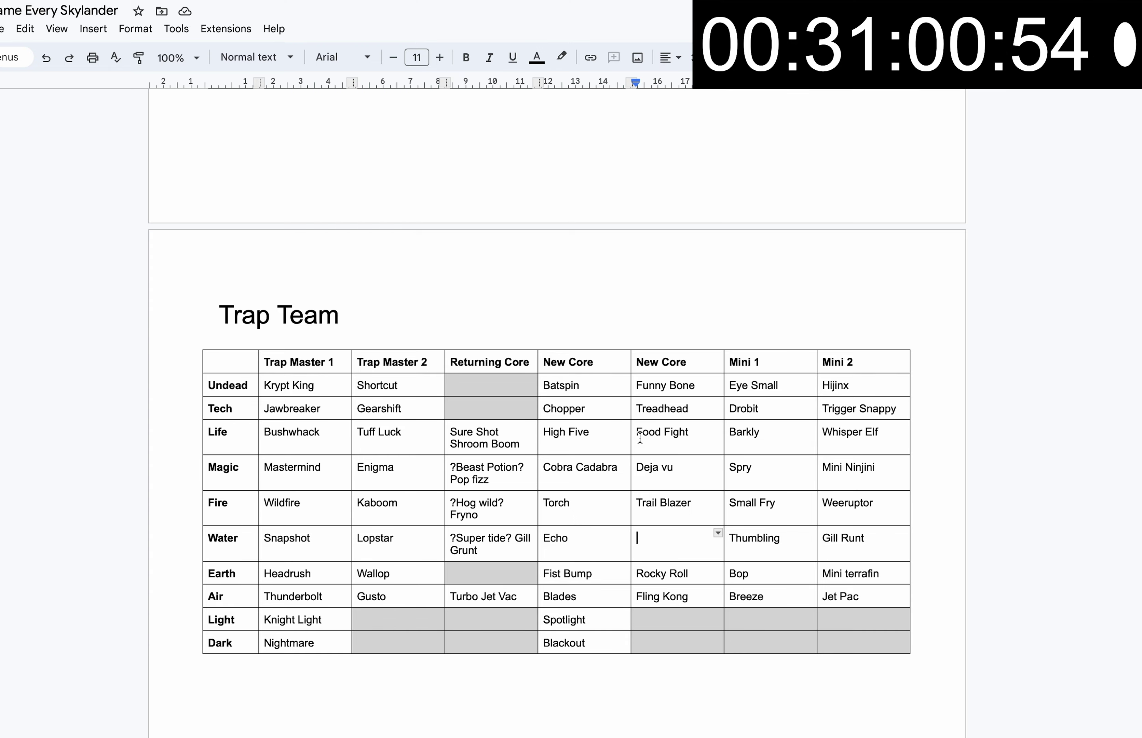
pyautogui.scroll(-3, 643, 431)
pyautogui.scroll(-7, 667, 378)
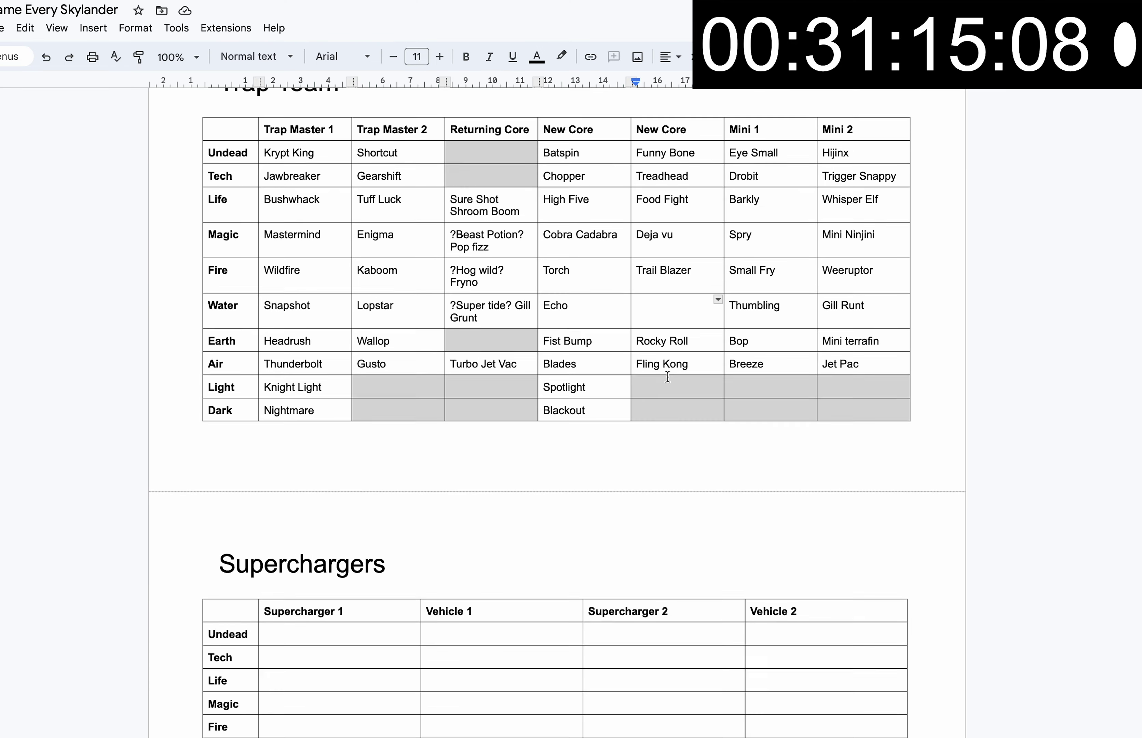
# - Enter Fiesta and Bone Bash Roller Brawl in the Undead Supercharger 1 and 2 cells
pyautogui.click(333, 342)
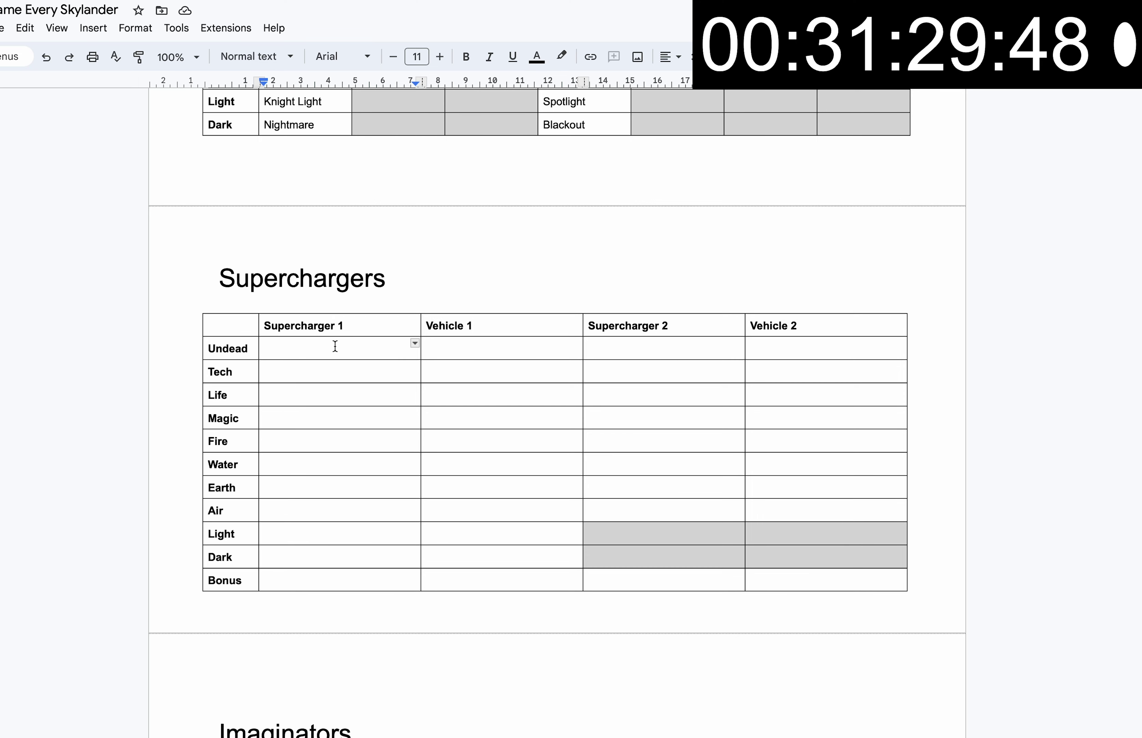
pyautogui.write('Fiesta')
pyautogui.press('Tab')
pyautogui.click(628, 349)
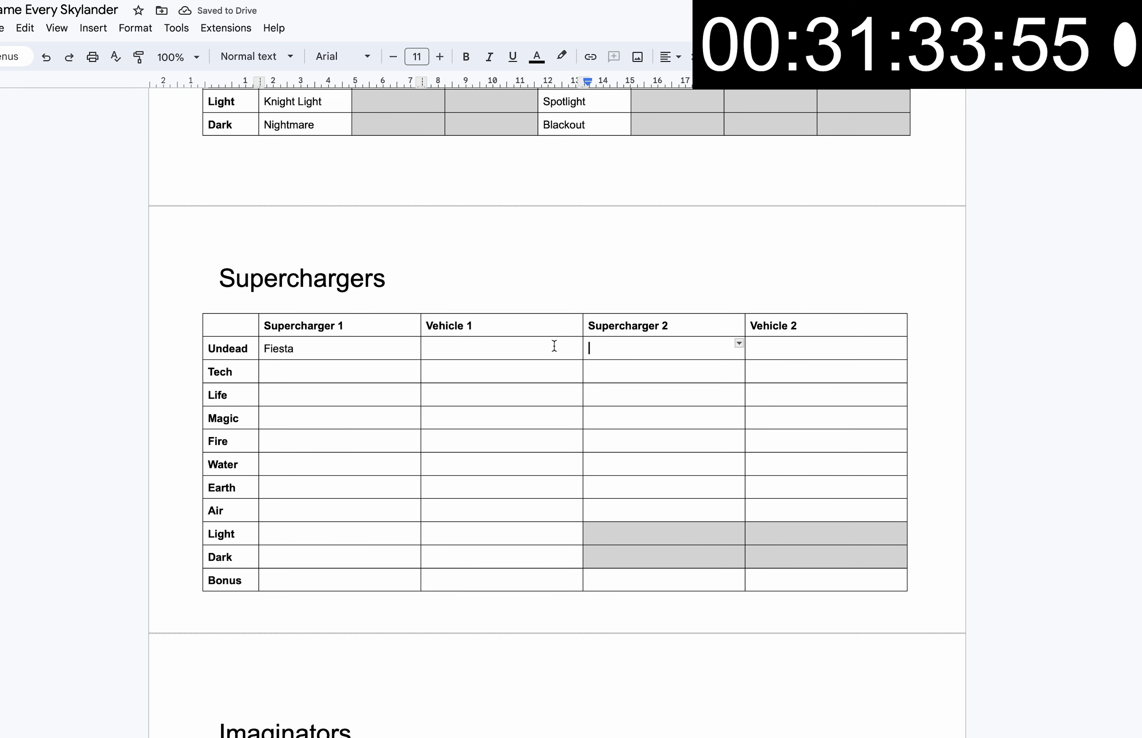
pyautogui.write('B')
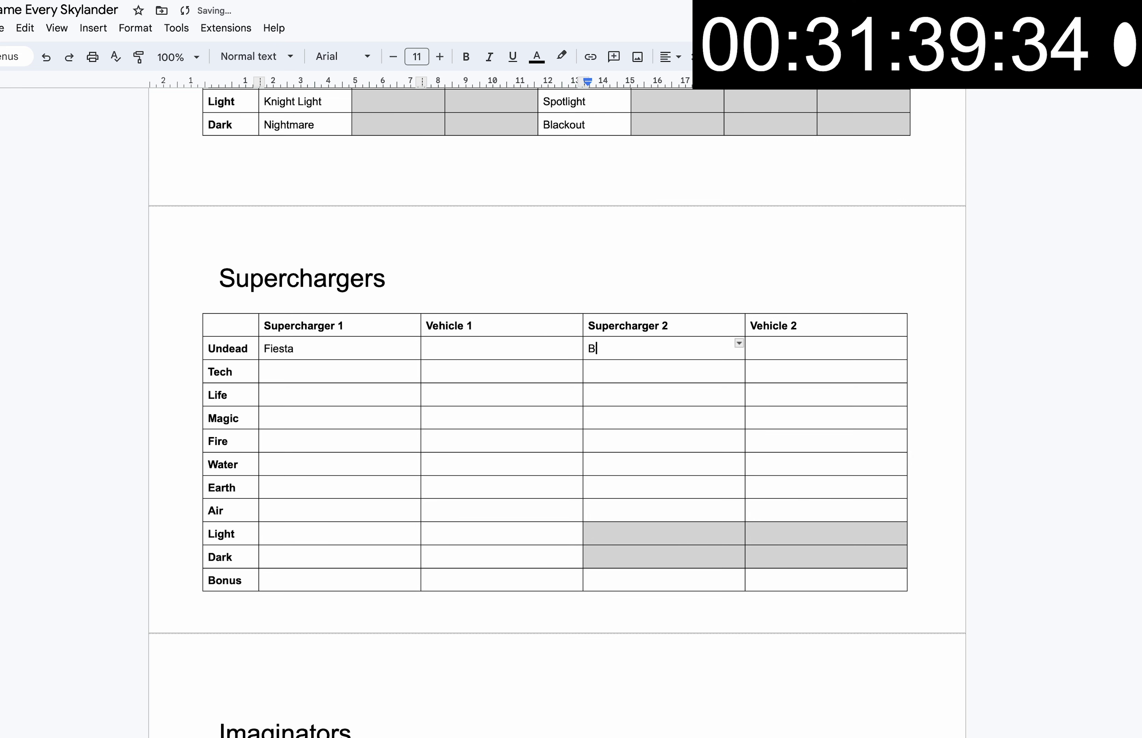
pyautogui.write('one Bash Roller')
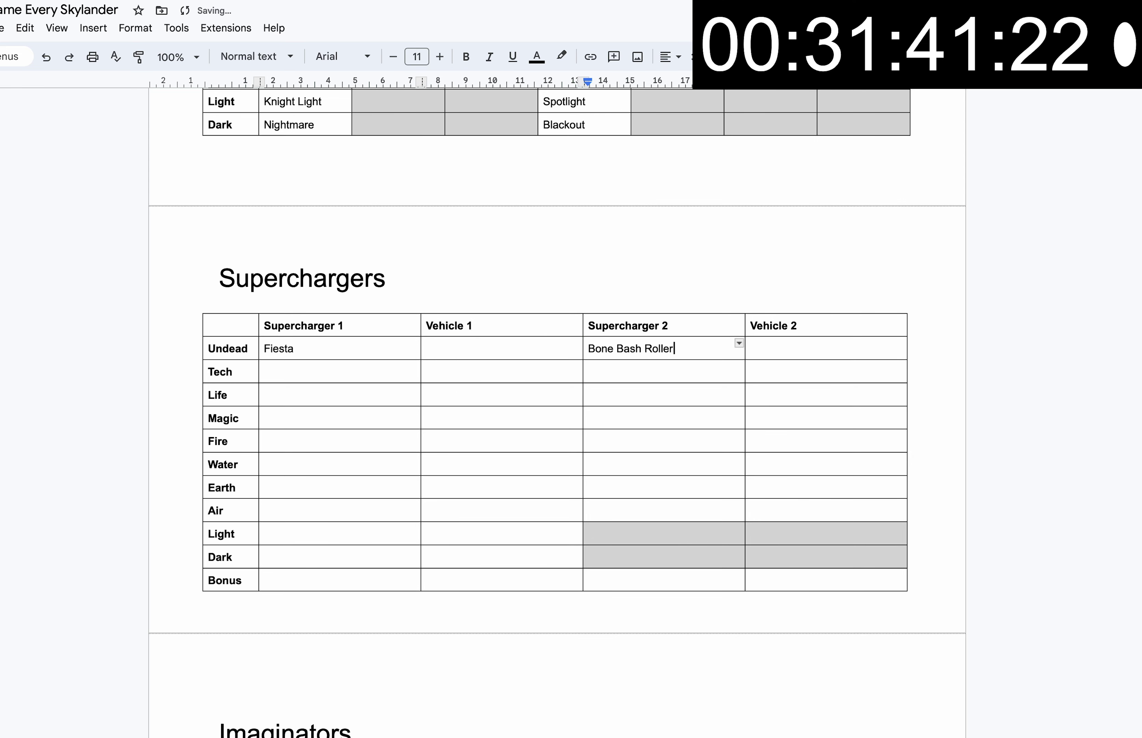
pyautogui.write(' Brawl')
# - Move Dune Buggy from the Undead Vehicle 1 cell into Vehicle 2
pyautogui.scroll(1, 467, 377)
pyautogui.moveTo(479, 405)
pyautogui.mouseDown()
pyautogui.moveTo(433, 591)
pyautogui.moveTo(445, 633)
pyautogui.mouseUp()
pyautogui.click(758, 473)
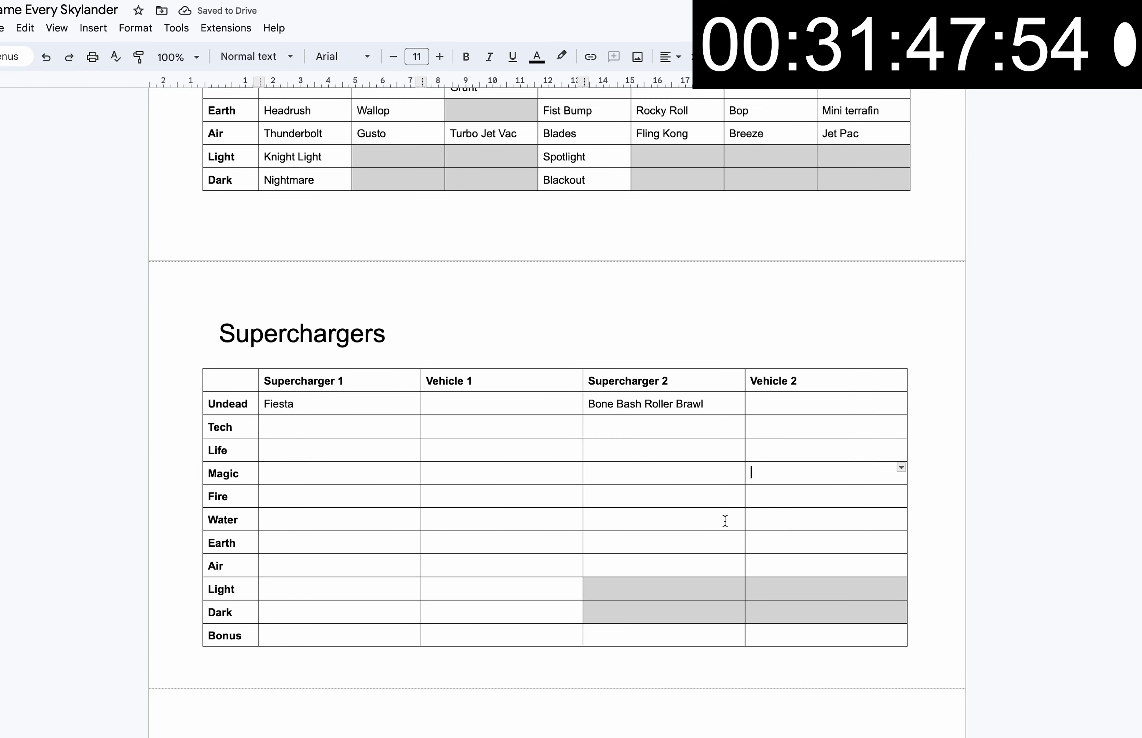
pyautogui.click(454, 402)
pyautogui.write('Dune Bu')
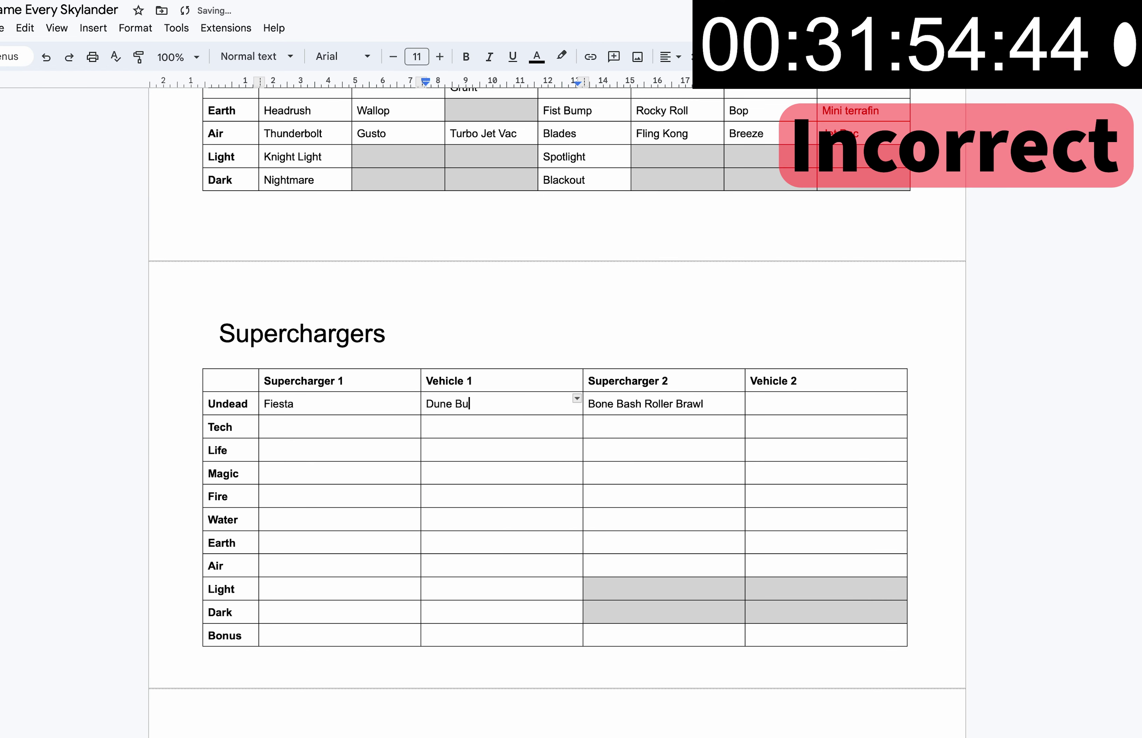
pyautogui.write('ggy')
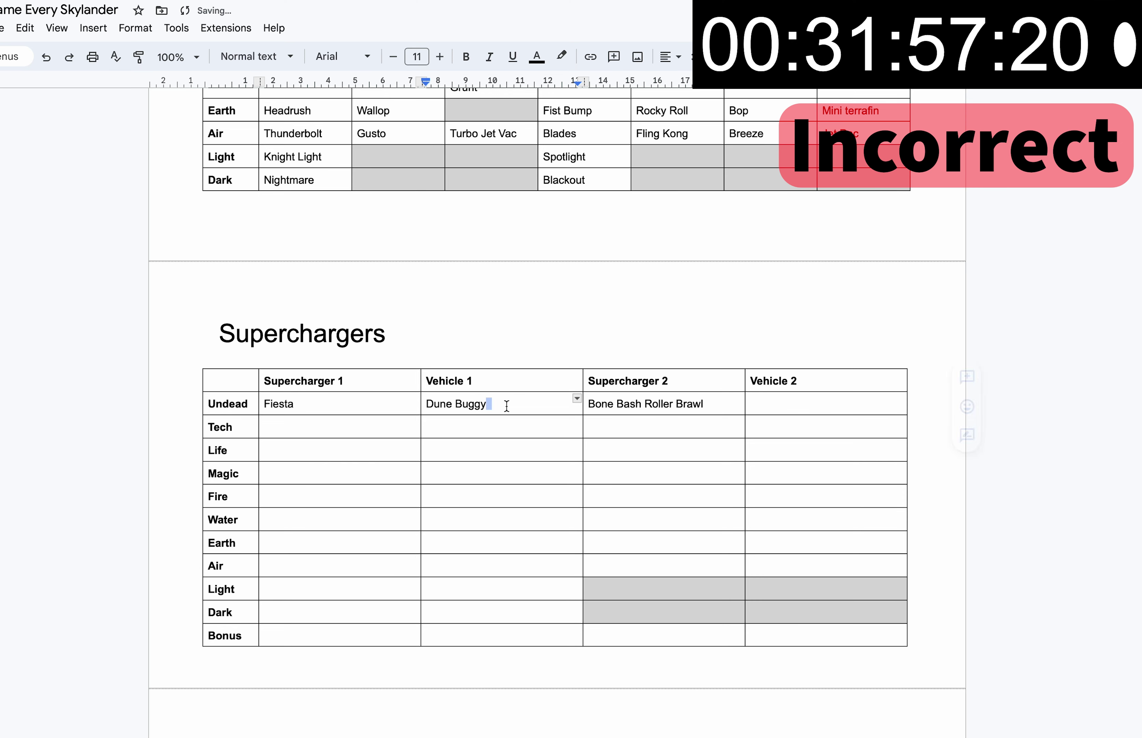
pyautogui.tripleClick(444, 405)
pyautogui.hotkey('ctrl', 'c')
pyautogui.press('BackSpace')
pyautogui.click(854, 405)
pyautogui.hotkey('ctrl', 'v')
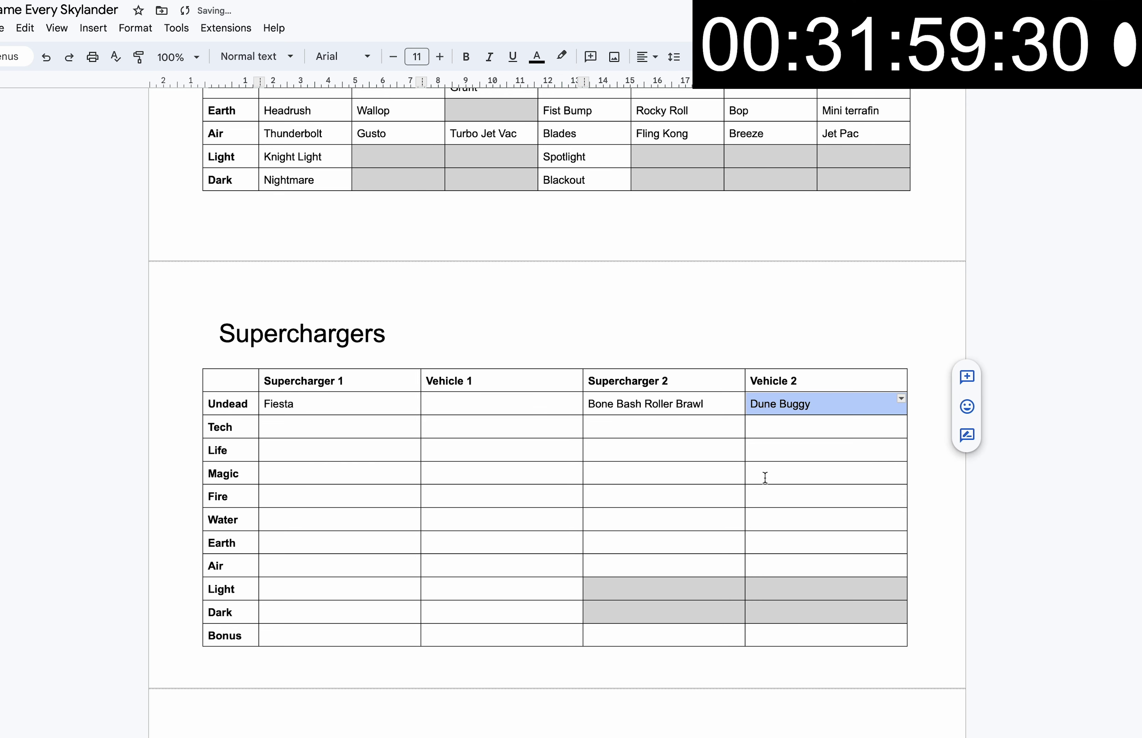
# - Enter Tomb Runner in the Undead Vehicle 1 cell and select the Supercharger 2 header
pyautogui.doubleClick(458, 408)
pyautogui.write('Tomb Ro')
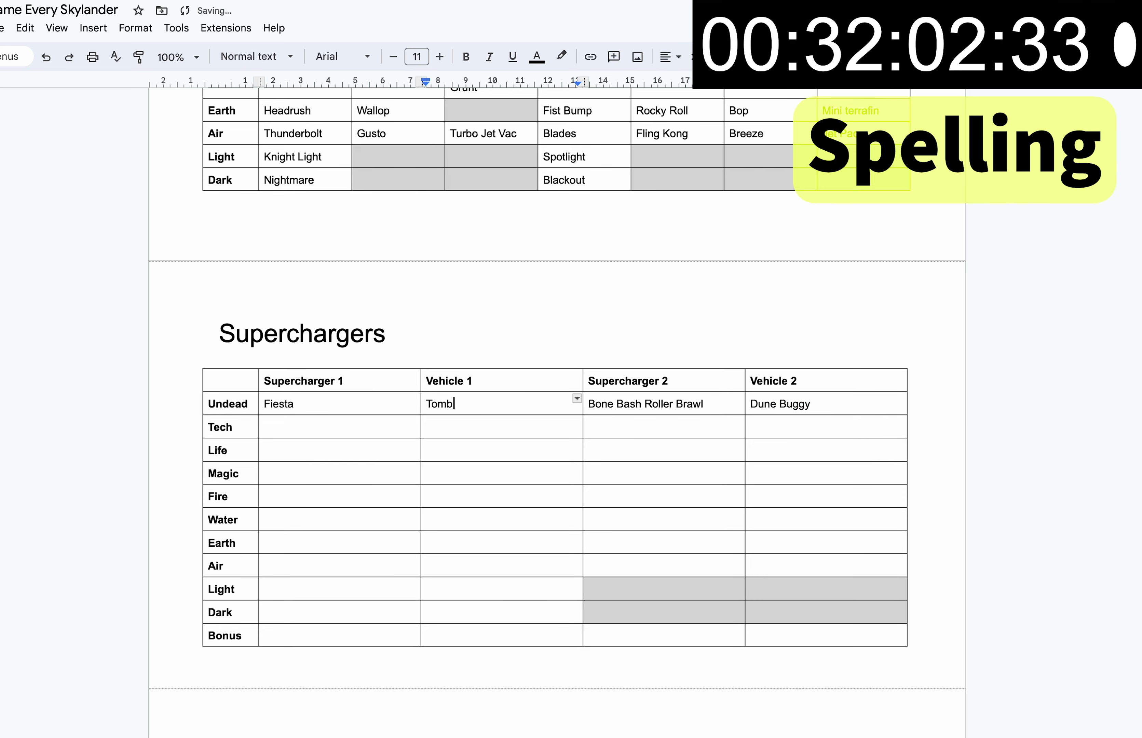
pyautogui.press('BackSpace')
pyautogui.write('ner')
pyautogui.tripleClick(623, 381)
# - Add the Returning Supercharger header and change 'Supercharger 1' to 'New Supercharger'
pyautogui.write('Returning Supercharger')
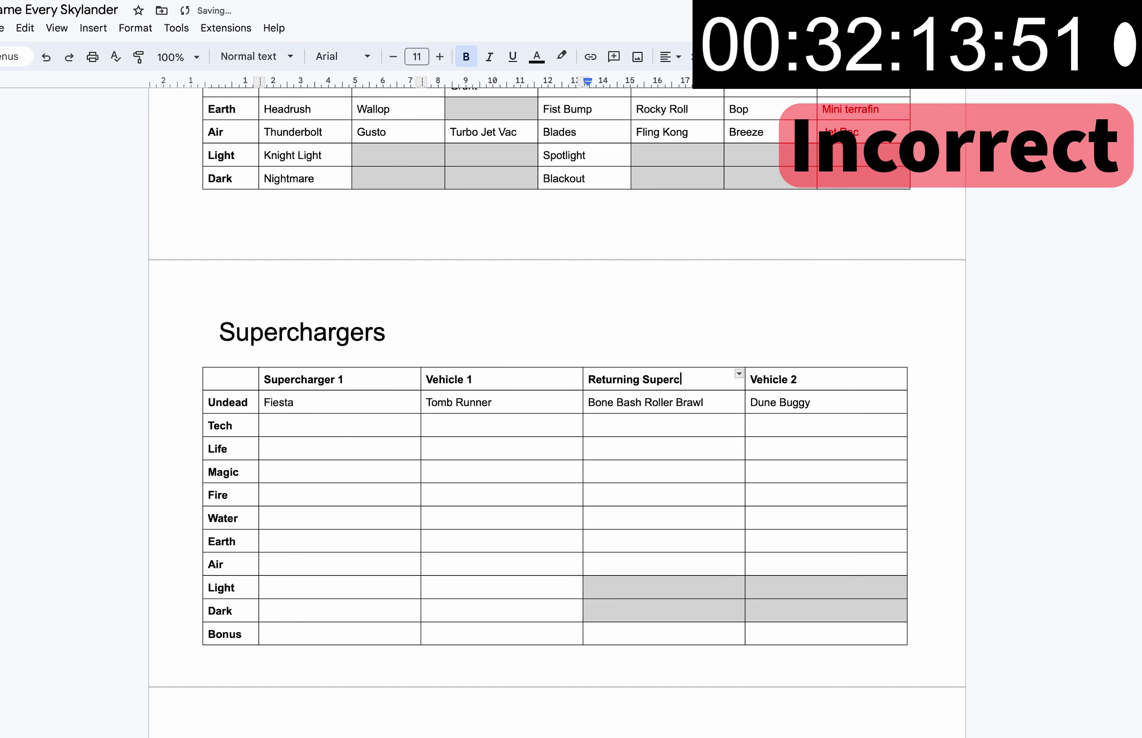
pyautogui.click(349, 380)
pyautogui.press('BackSpace')
pyautogui.press('BackSpace')
pyautogui.press('BackSpace')
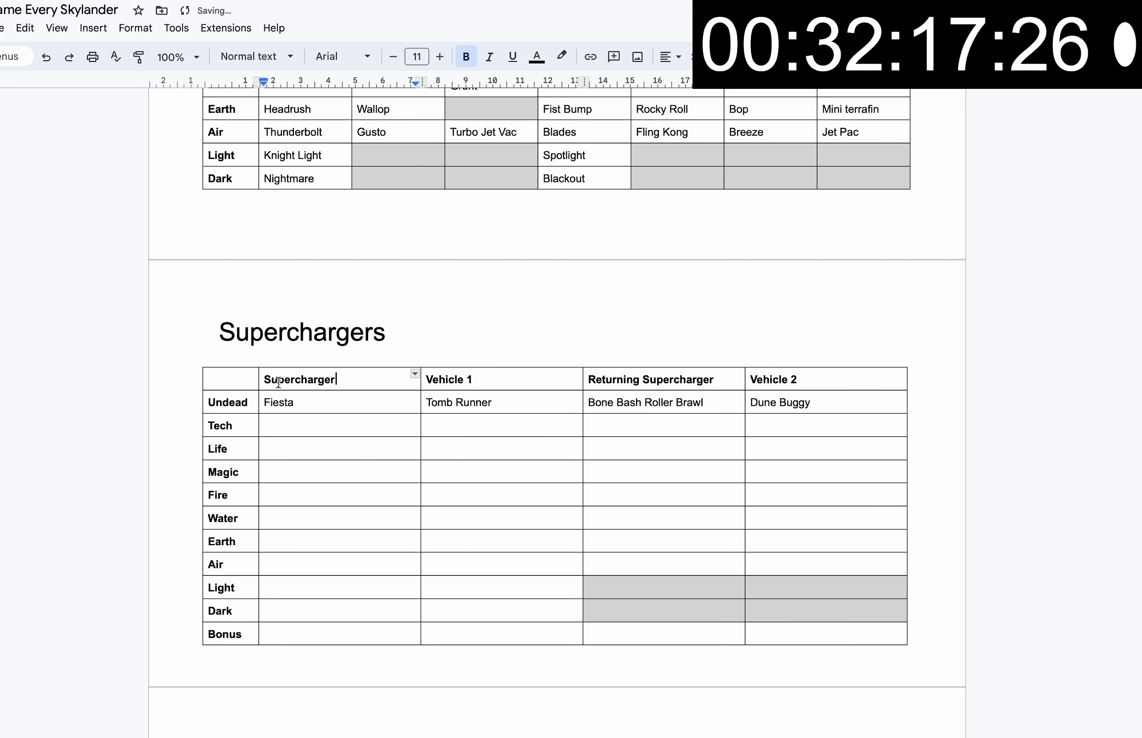
pyautogui.write('r')
pyautogui.click(264, 380)
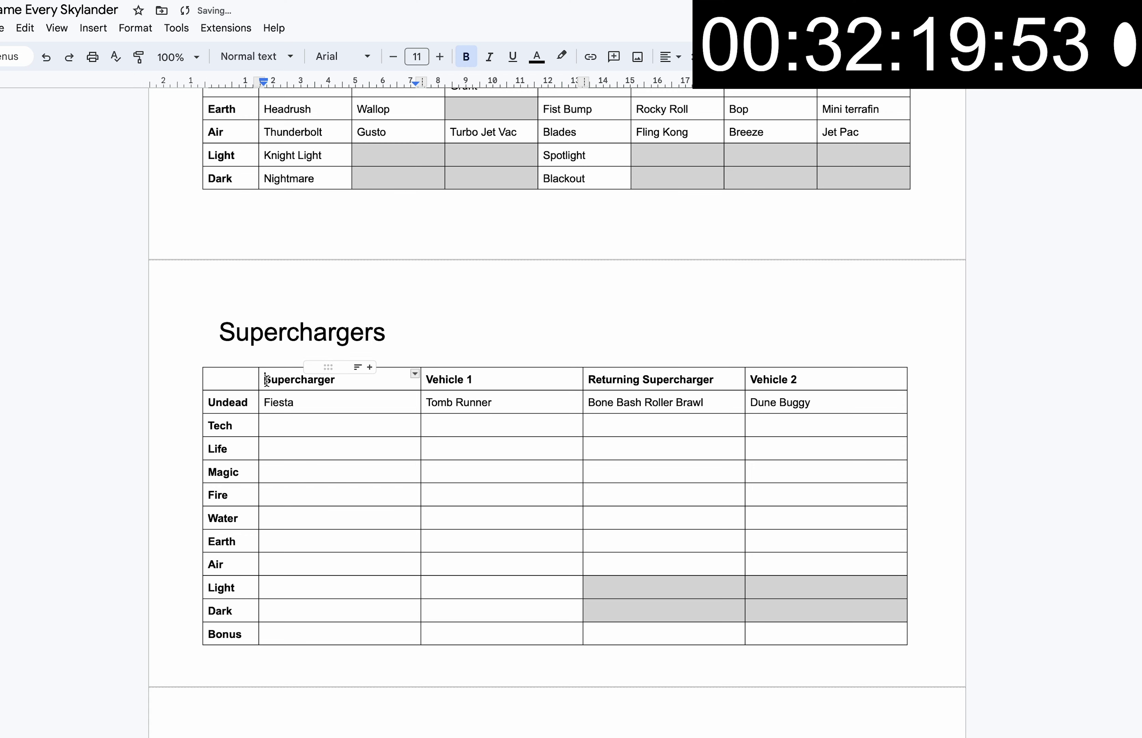
pyautogui.write('New')
pyautogui.doubleClick(349, 423)
pyautogui.click(348, 424)
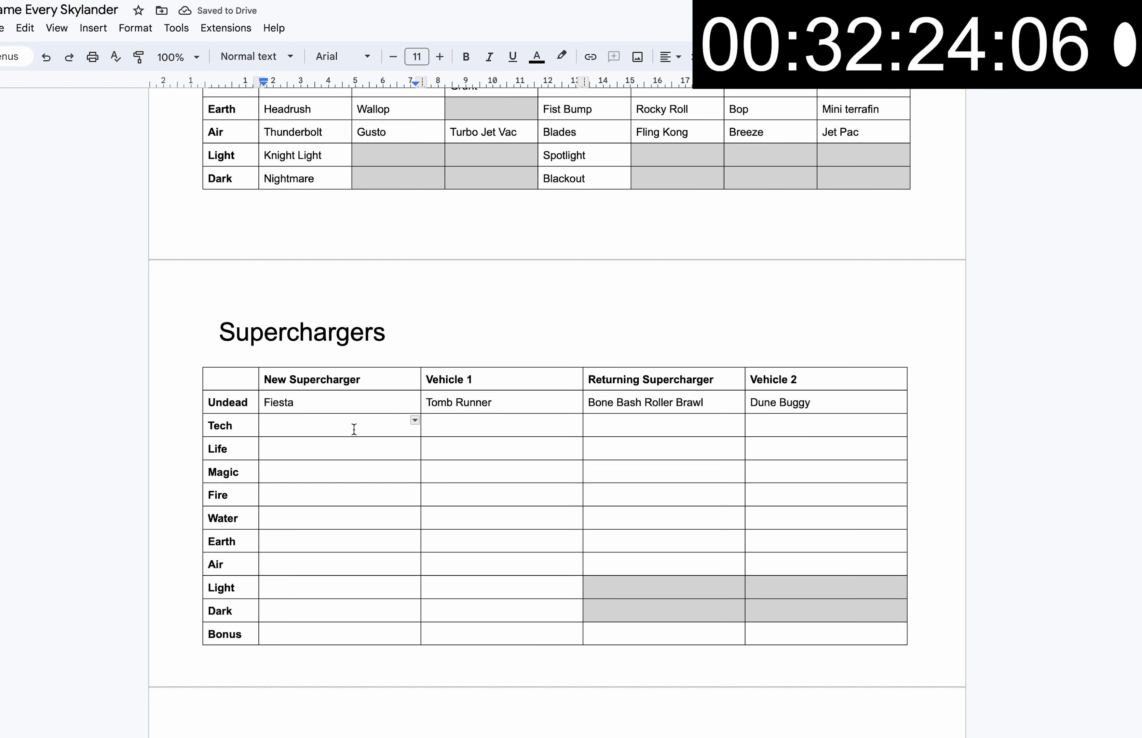
# - Enter High Volt and Double Dare Trigger Happy for Tech, and Super Shot Stealth Elf for Life
pyautogui.write('High Volt')
pyautogui.click(591, 424)
pyautogui.write('Do')
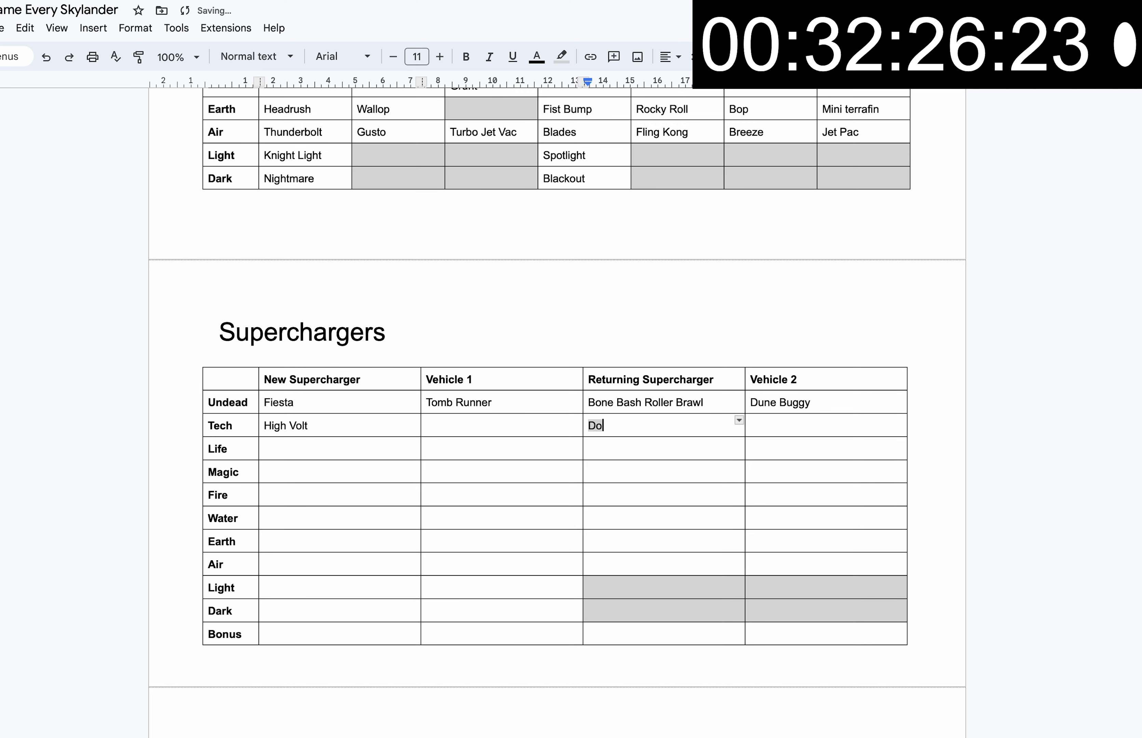
pyautogui.write('uble Dare Trigger ')
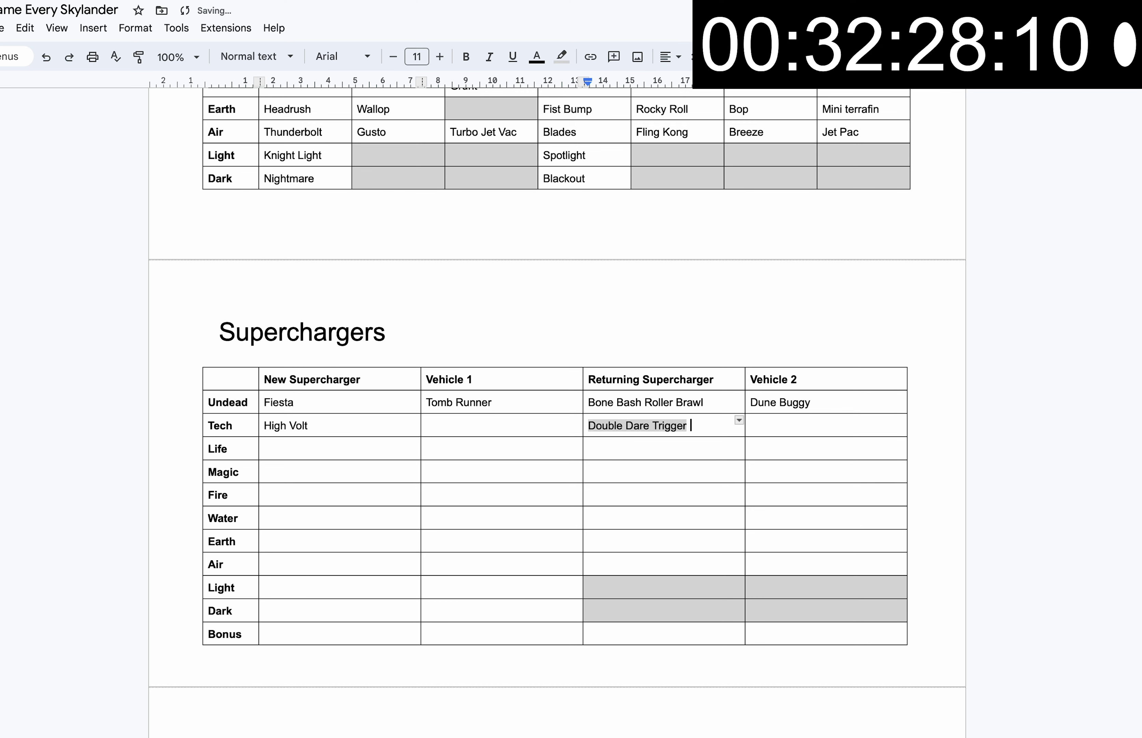
pyautogui.write('Happu')
pyautogui.press('BackSpace')
pyautogui.write('y')
pyautogui.click(668, 445)
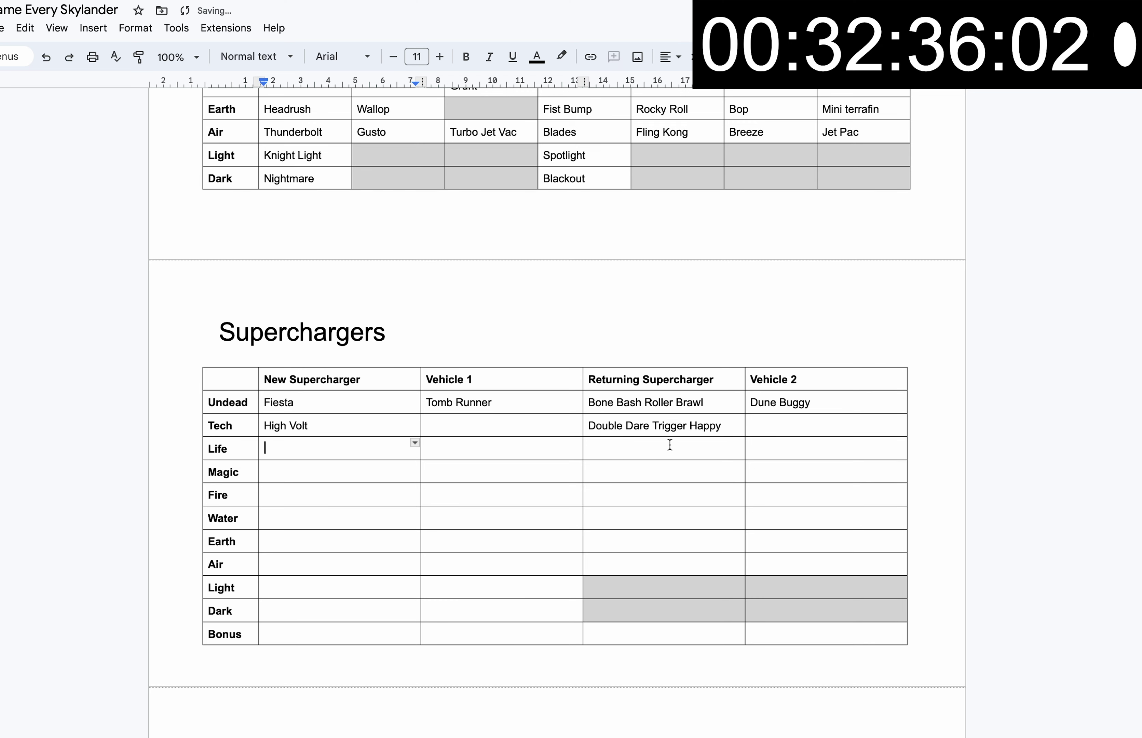
pyautogui.write('N')
pyautogui.press('BackSpace')
pyautogui.write('Super Shot Stealth Elf')
pyautogui.click(545, 446)
# - Enter Thrillapede for Life, and Splat and Big Bubble Pop Fizz for Magic
pyautogui.click(319, 443)
pyautogui.write('Th')
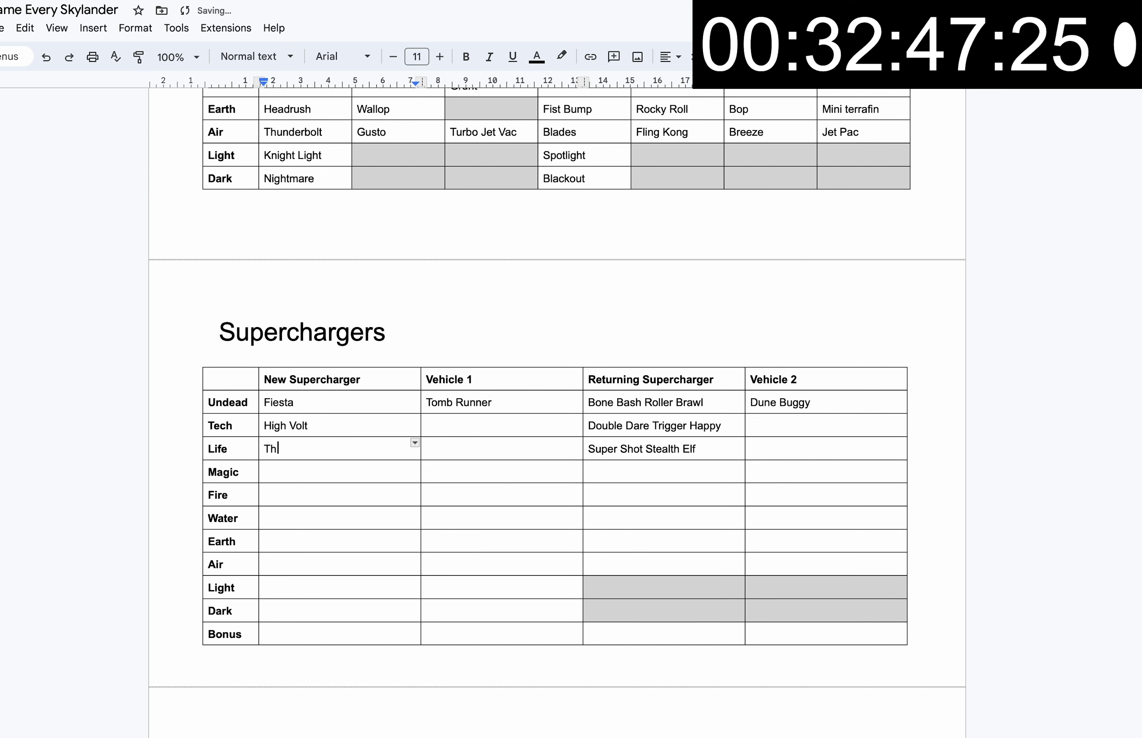
pyautogui.write('rillapede')
pyautogui.click(309, 479)
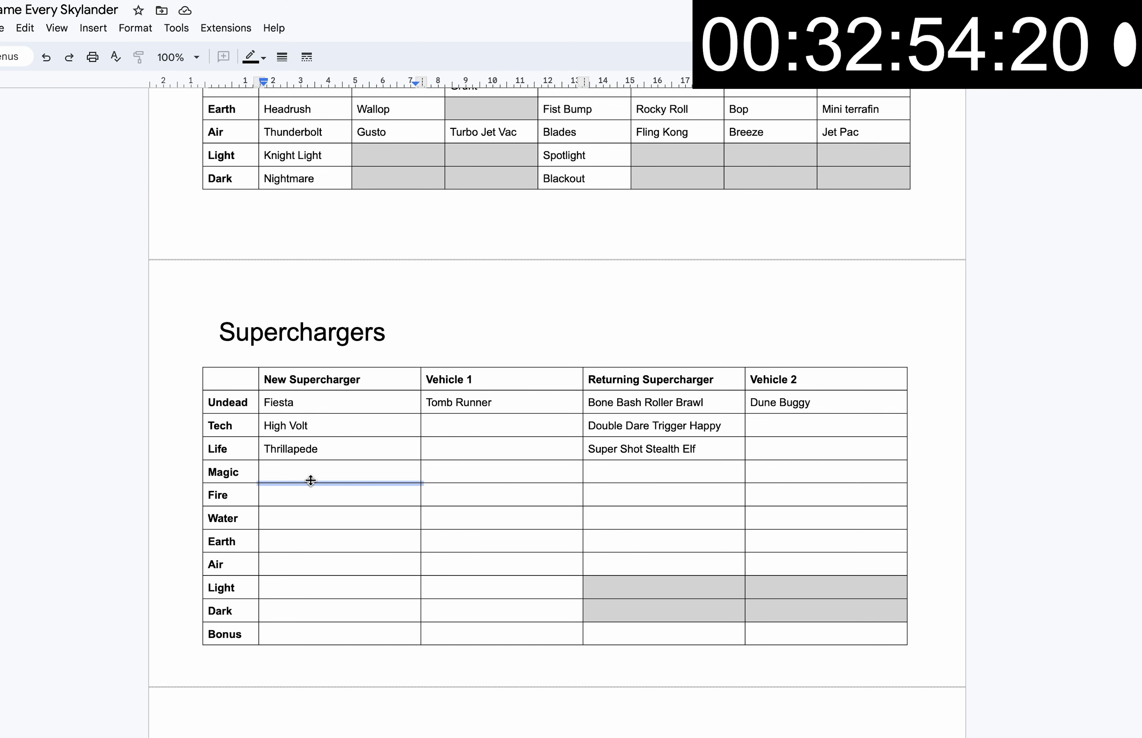
pyautogui.write('Splat')
pyautogui.doubleClick(653, 474)
pyautogui.click(672, 474)
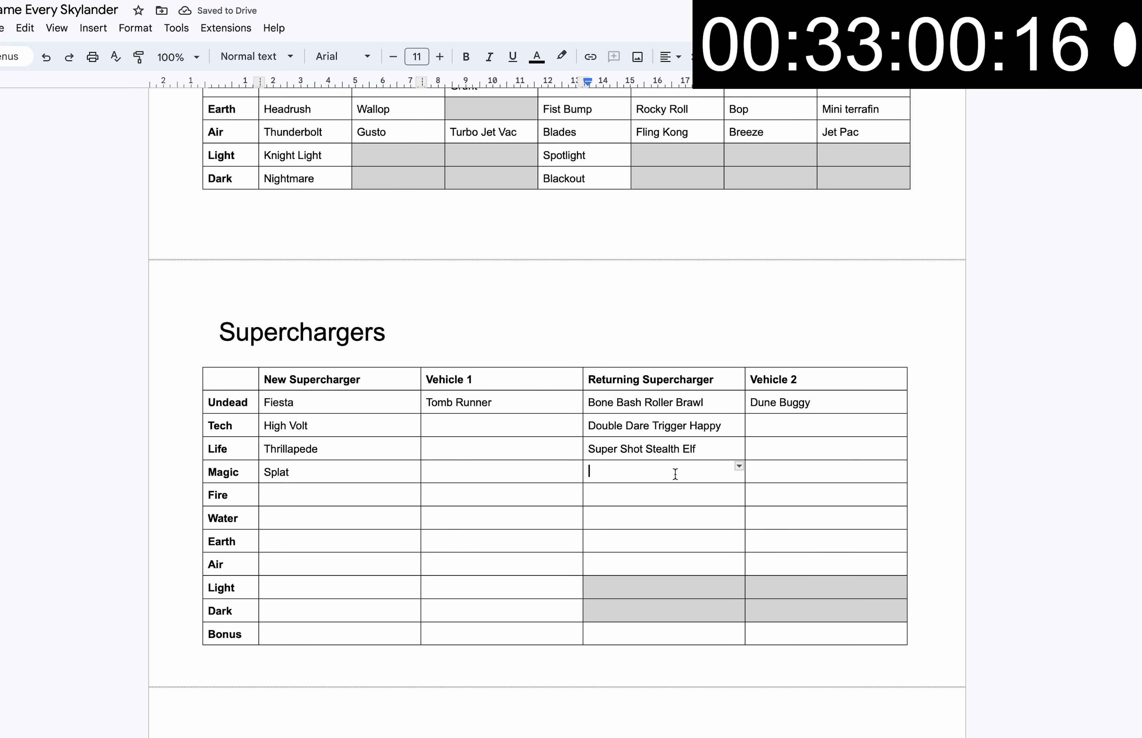
pyautogui.write('Bug')
pyautogui.press('BackSpace')
pyautogui.press('BackSpace')
pyautogui.press('BackSpace')
pyautogui.write('iBig Bubble Pop Fizz')
# - Enter Spitfire and Lava Lance Eruptor for Fire, and Dive Bomb and Tidal Gill Grunt for Water
pyautogui.click(355, 495)
pyautogui.write('S')
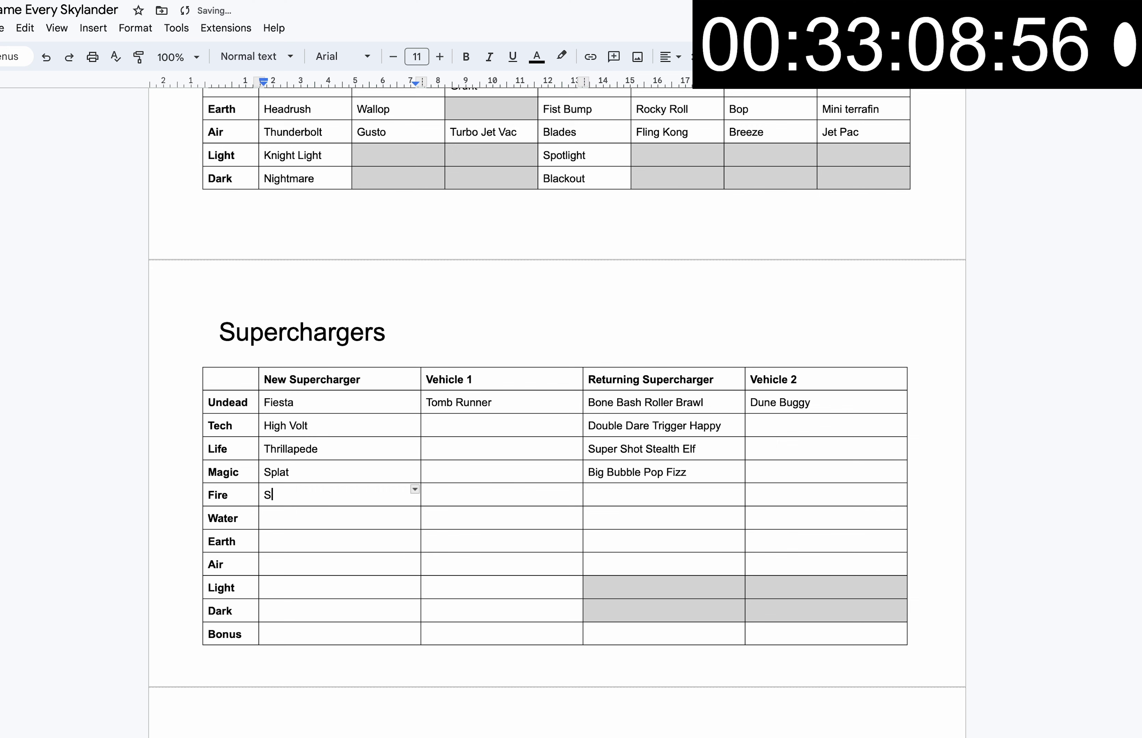
pyautogui.write('pitfire')
pyautogui.click(639, 497)
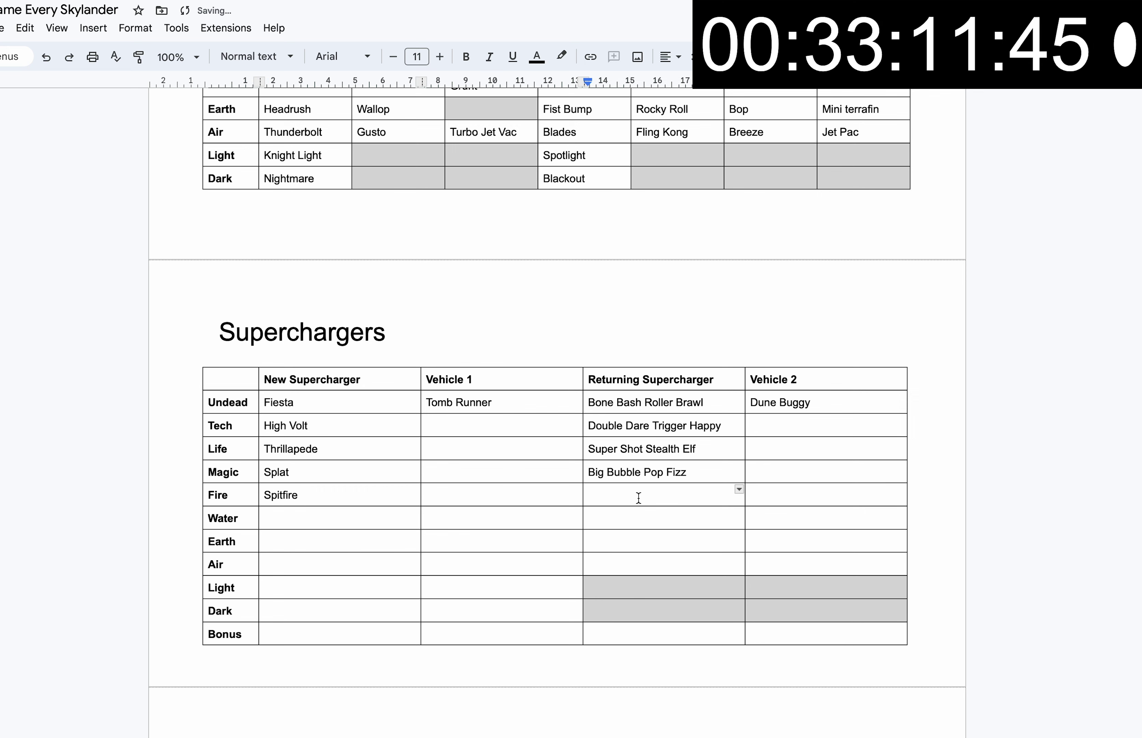
pyautogui.write('Lava Lance ')
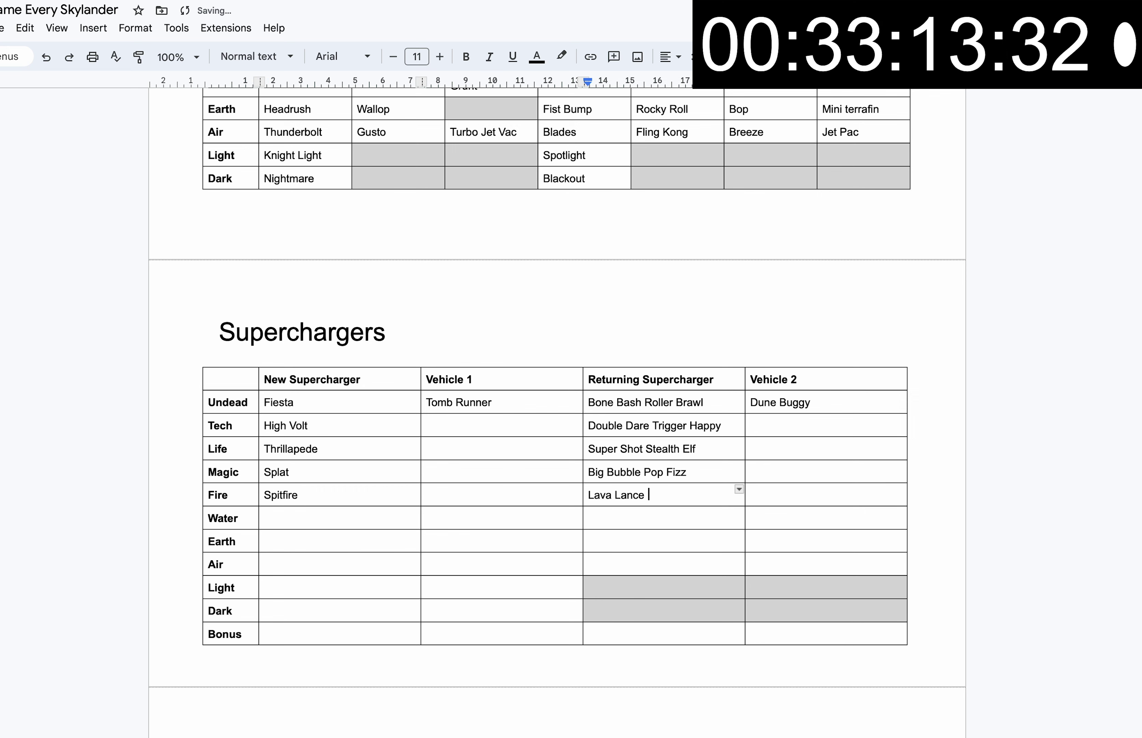
pyautogui.write('Eruptor')
pyautogui.click(336, 517)
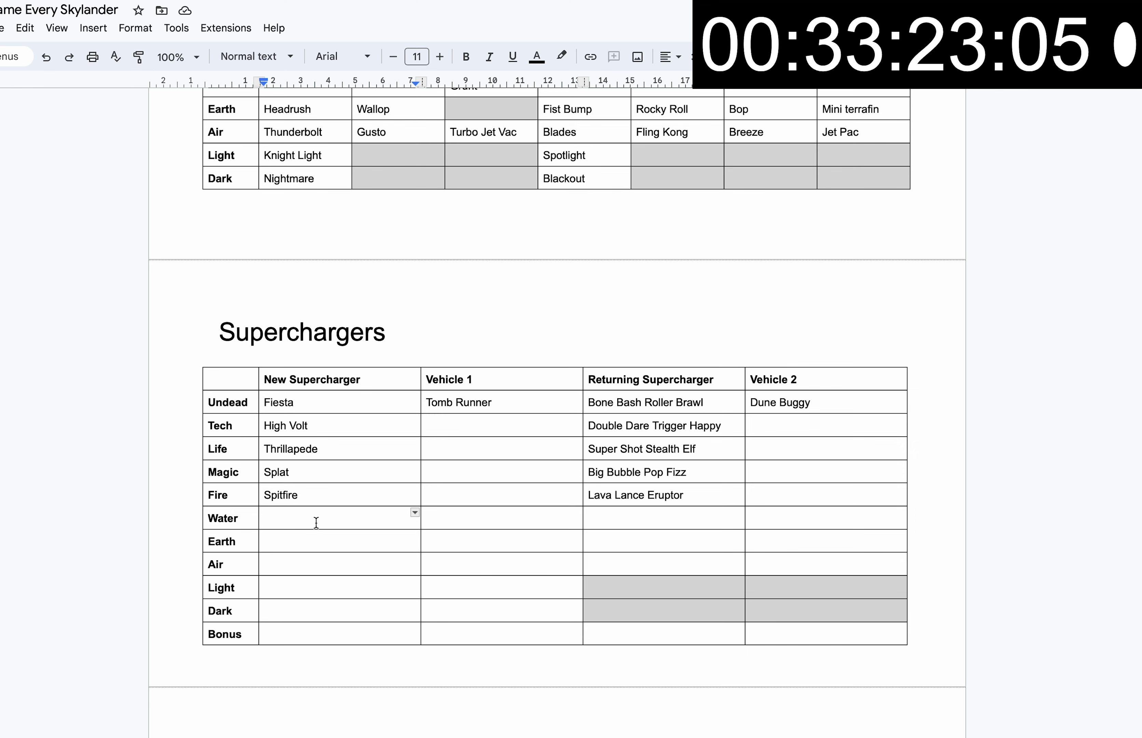
pyautogui.write('Dive Bomb')
pyautogui.click(615, 522)
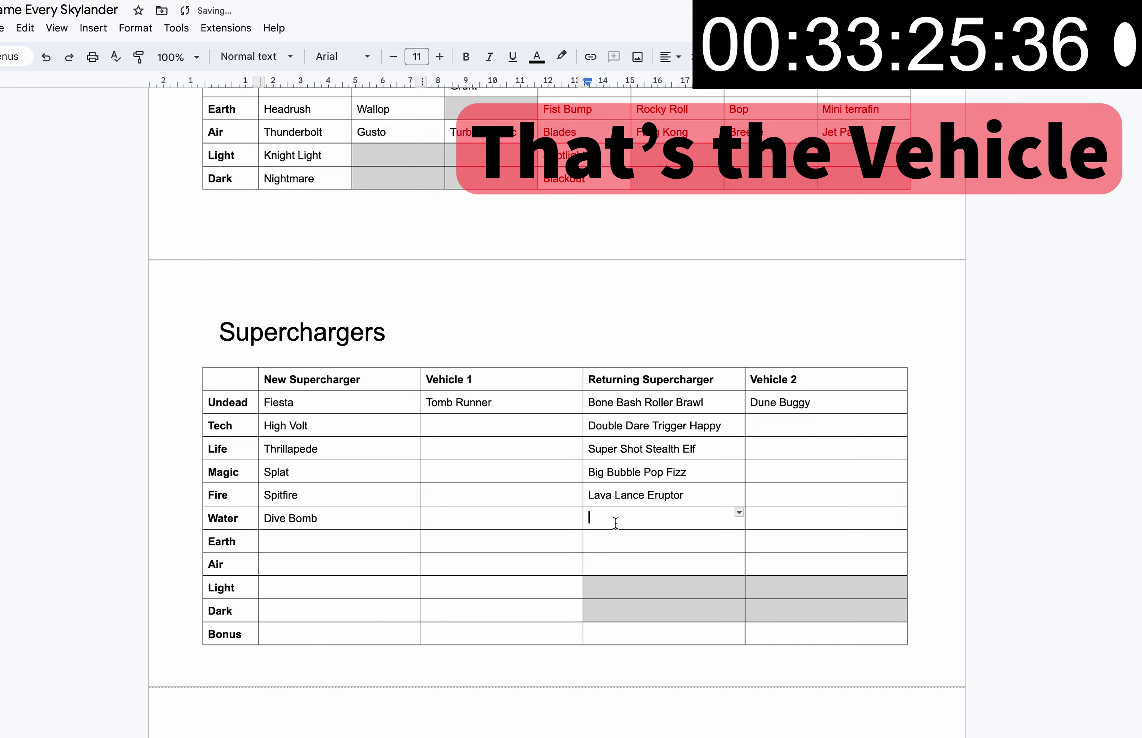
pyautogui.doubleClick(616, 522)
pyautogui.click(615, 522)
pyautogui.write('Ti')
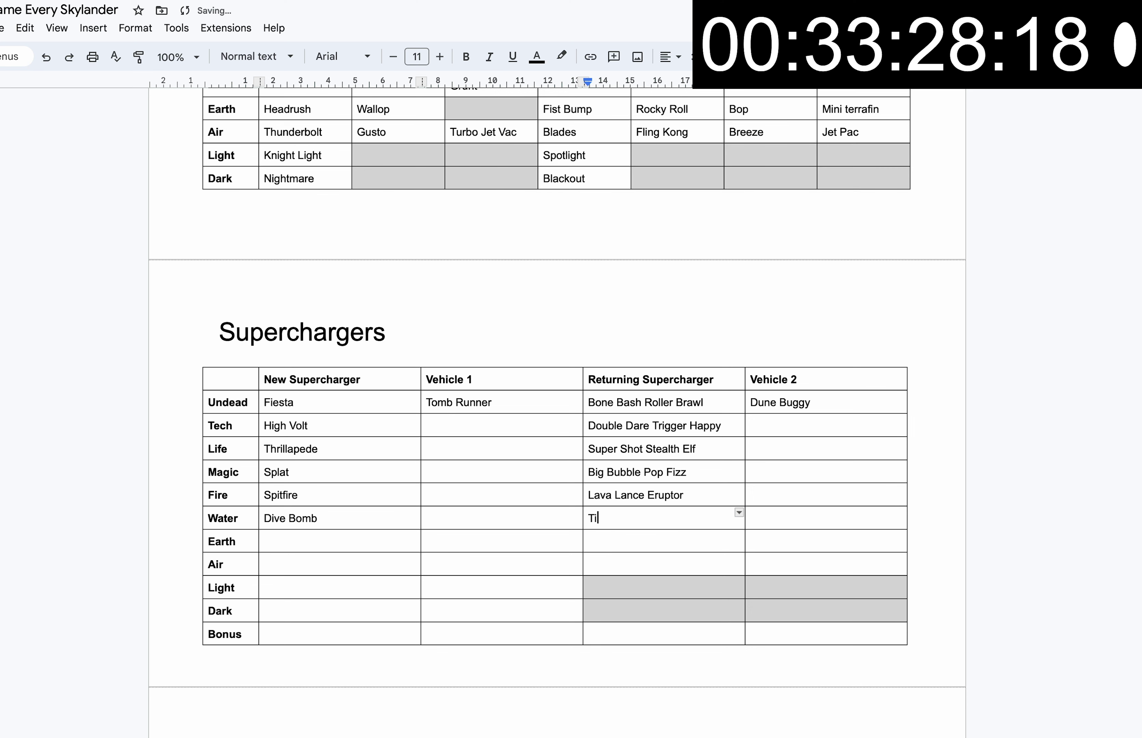
pyautogui.write('dal Gill Gruny')
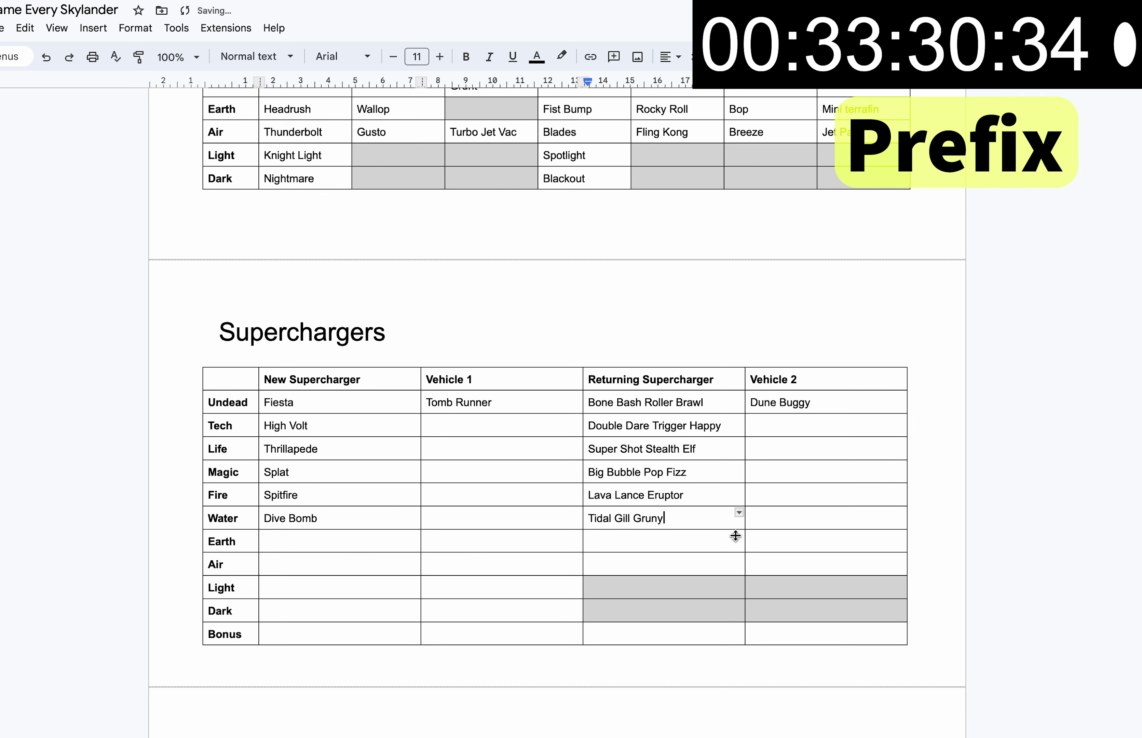
pyautogui.press('BackSpace')
pyautogui.write('t')
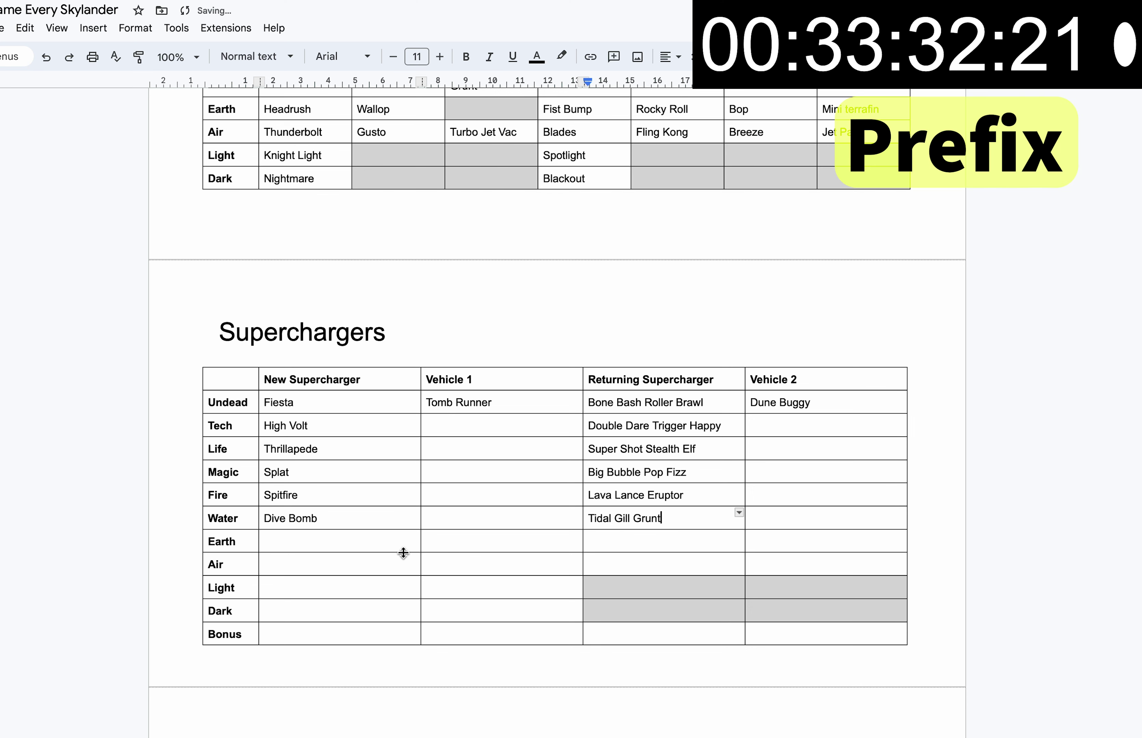
# - Enter Smash Hit and Shark Shooter Terrafin for Earth, and Storm Blade and Hurricane Jet Vac for Air
pyautogui.click(340, 547)
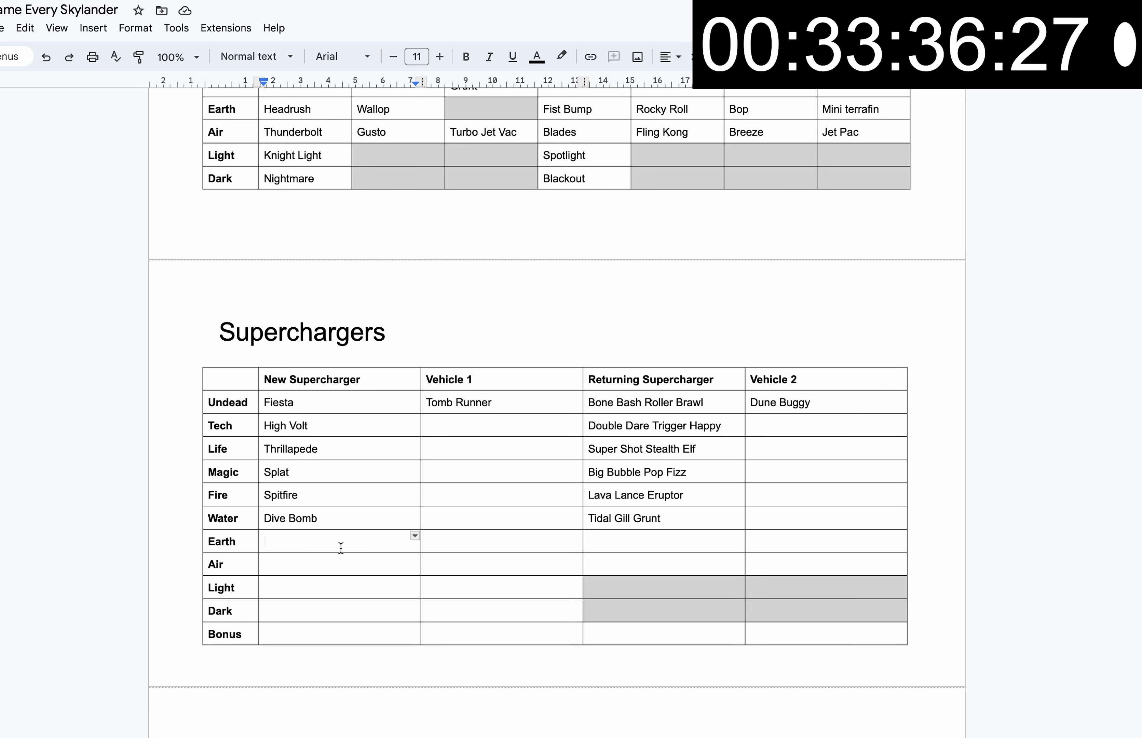
pyautogui.write('Smash Hit')
pyautogui.scroll(-1, 637, 528)
pyautogui.click(638, 528)
pyautogui.click(680, 533)
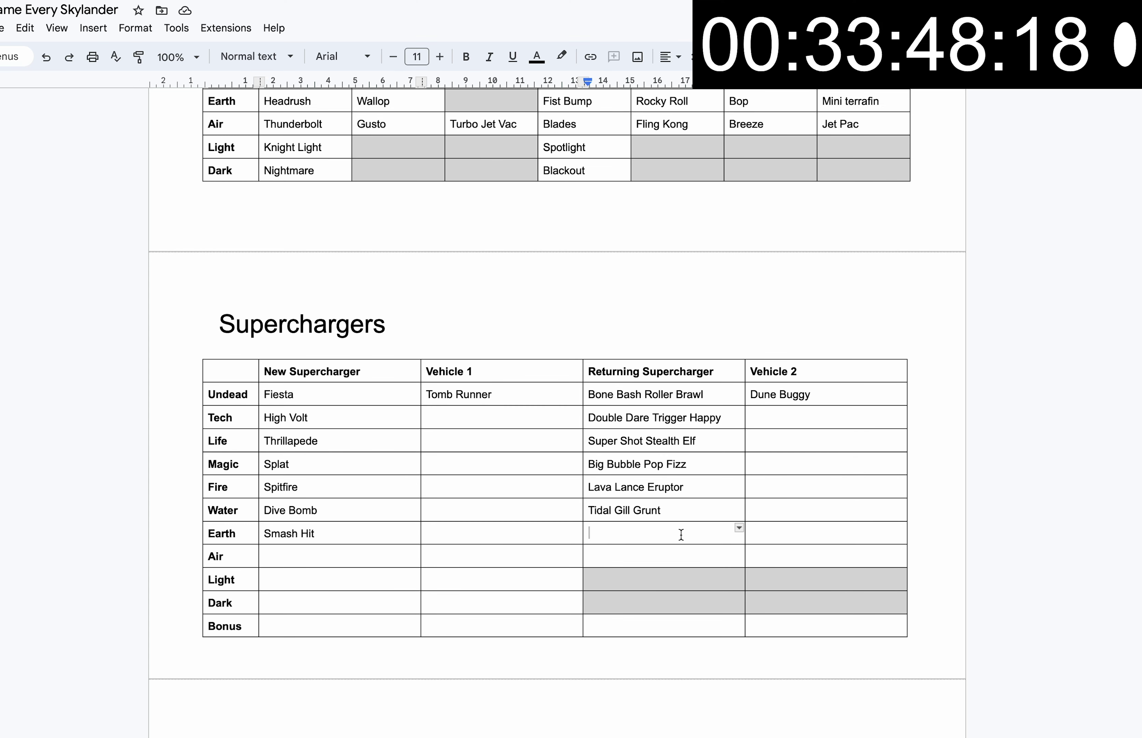
pyautogui.scroll(-1, 690, 532)
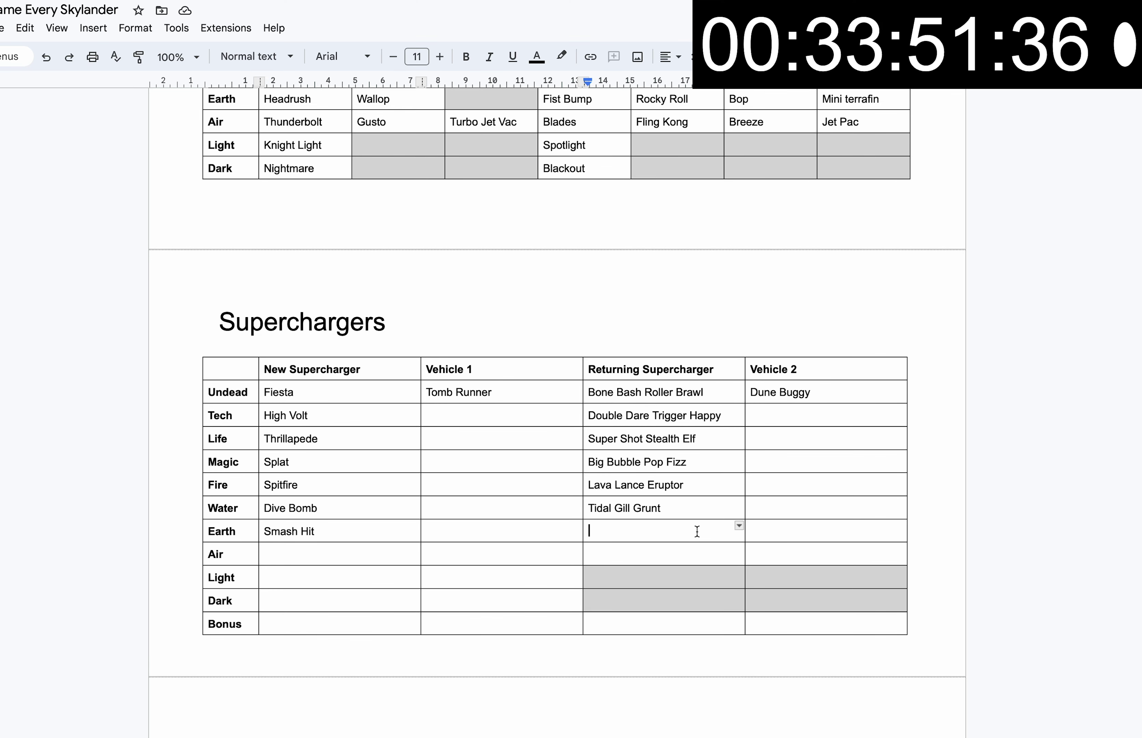
pyautogui.write('Shark Shoo')
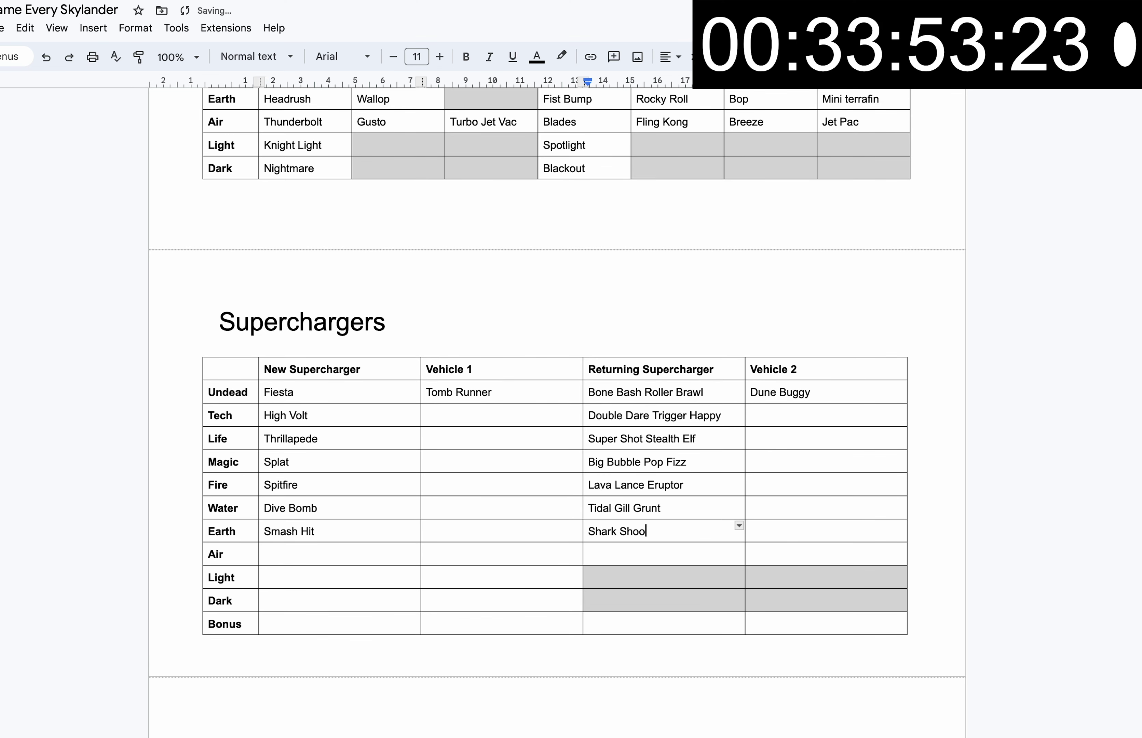
pyautogui.write('ter Terrafin')
pyautogui.click(374, 552)
pyautogui.scroll(-1, 317, 529)
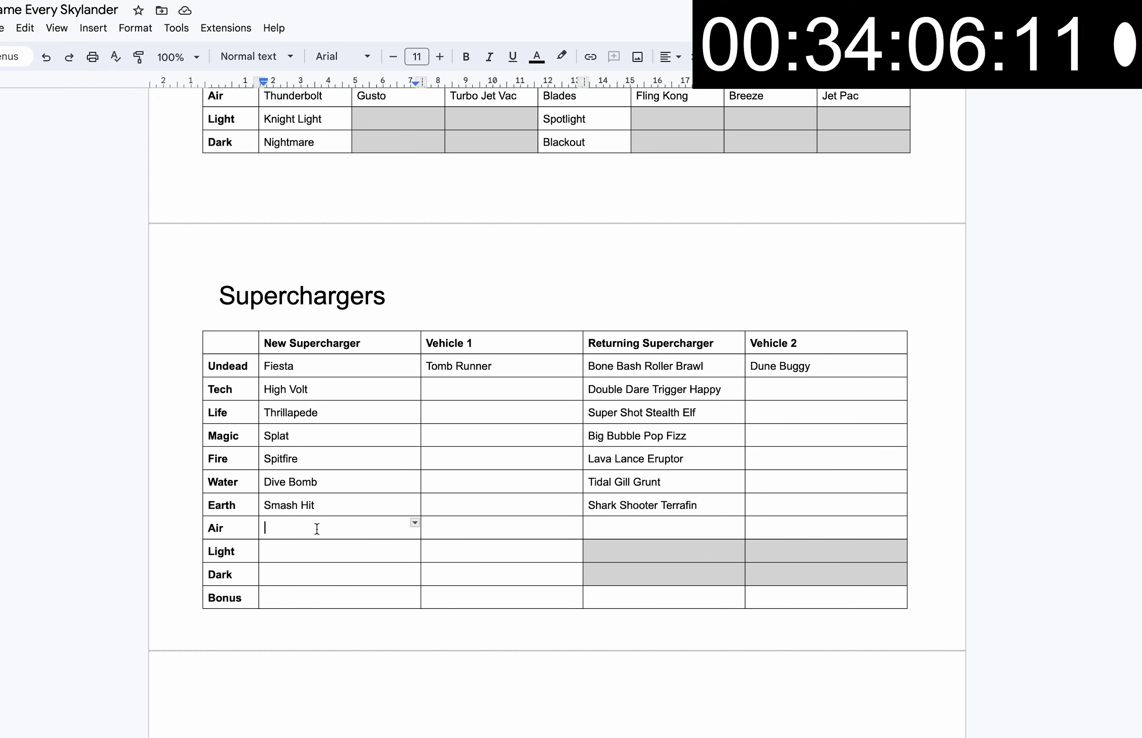
pyautogui.scroll(20, 317, 528)
pyautogui.scroll(-5, 206, 615)
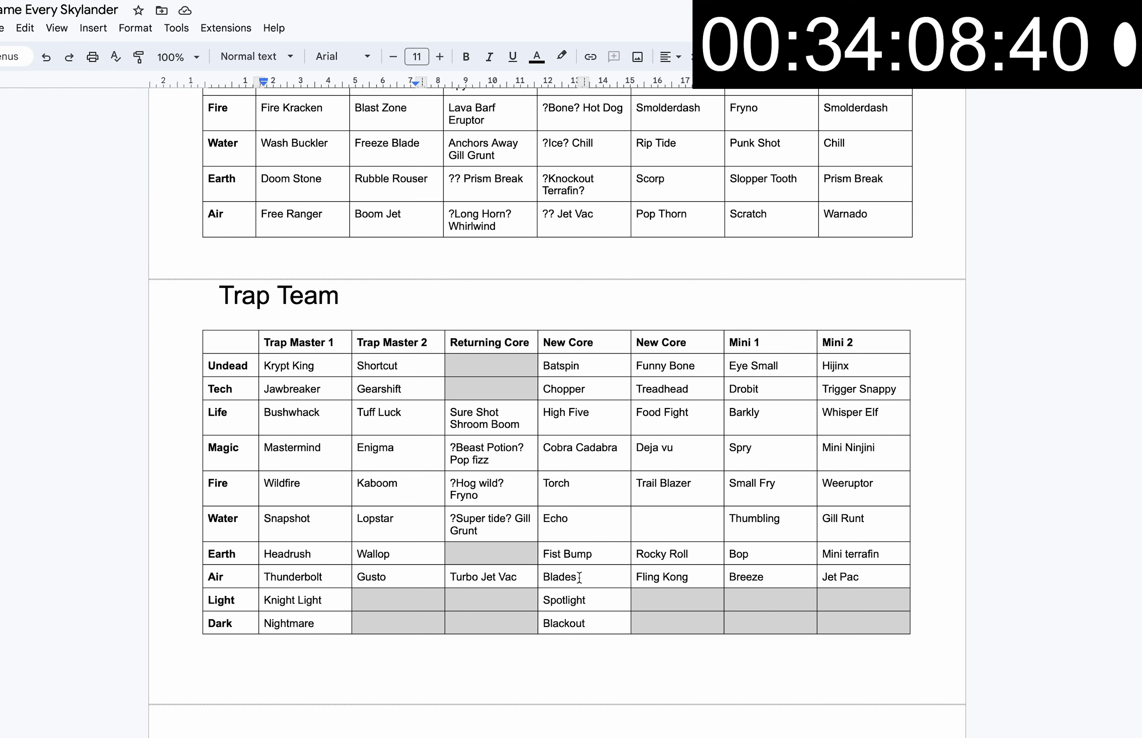
pyautogui.scroll(-5, 491, 576)
pyautogui.scroll(-10, 491, 610)
pyautogui.scroll(3, 490, 613)
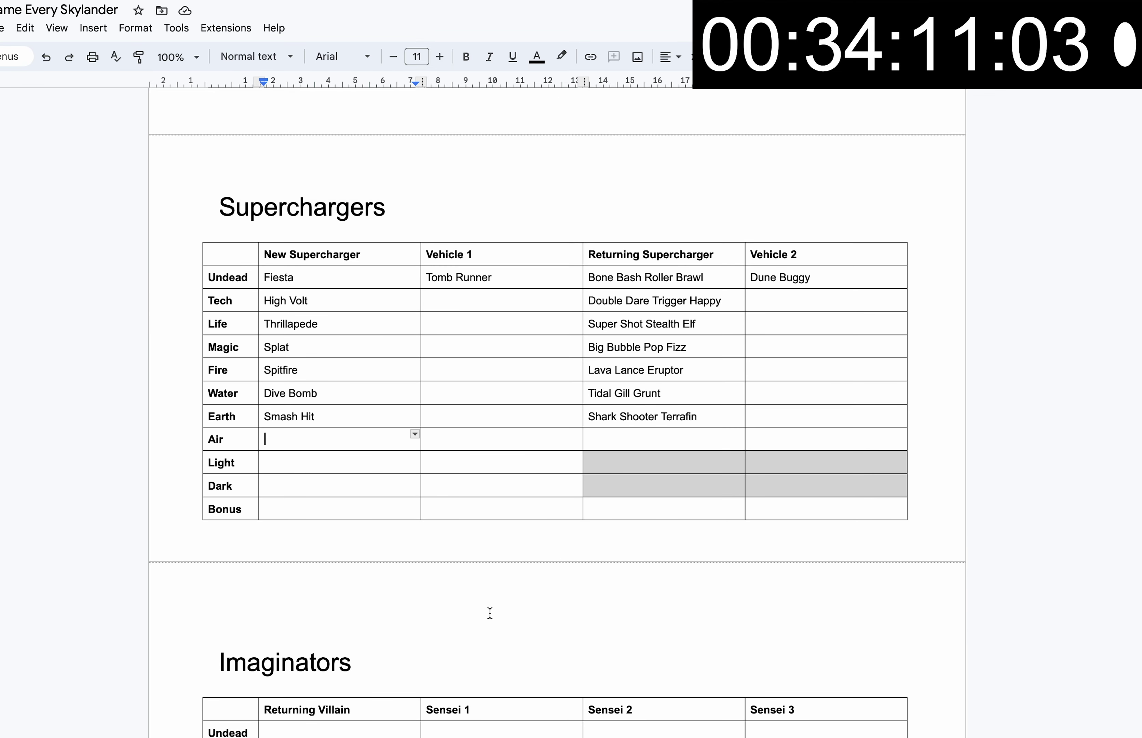
pyautogui.write('Storm Blade')
pyautogui.click(677, 432)
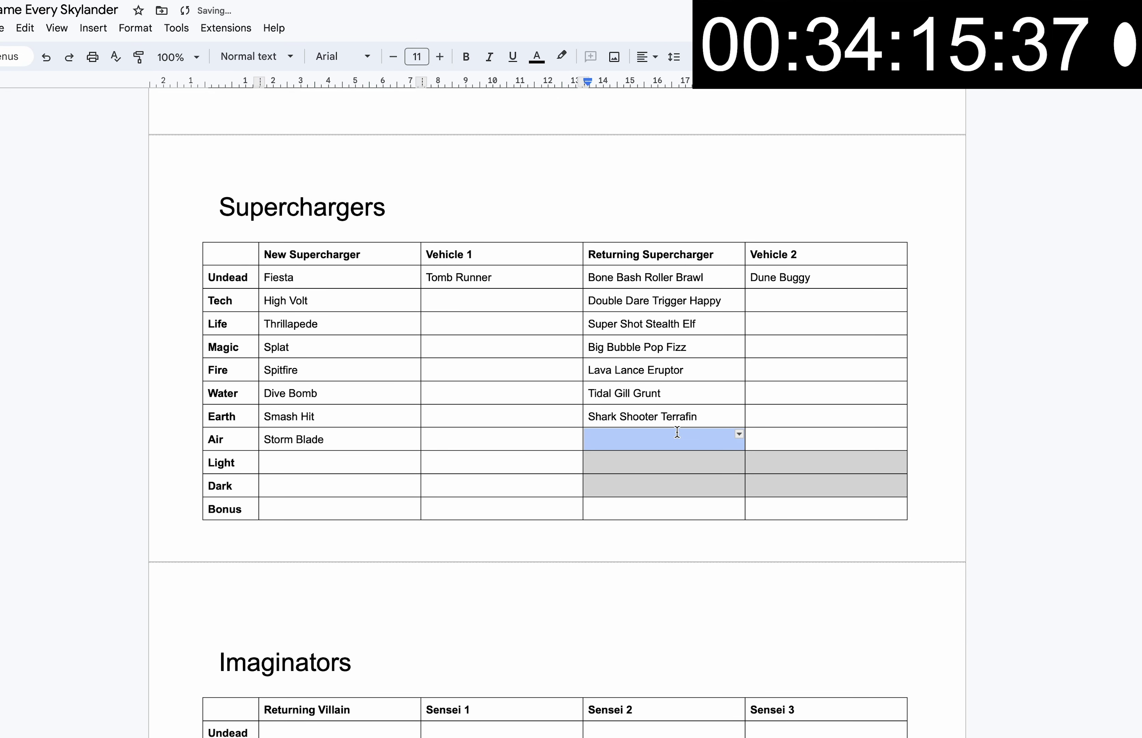
pyautogui.write('Hurricane Jet Vac')
# - Enter Astro Blast and Nightfall, then Hammer Slam Bowser and Donkey Kong in the Bonus row
pyautogui.click(237, 463)
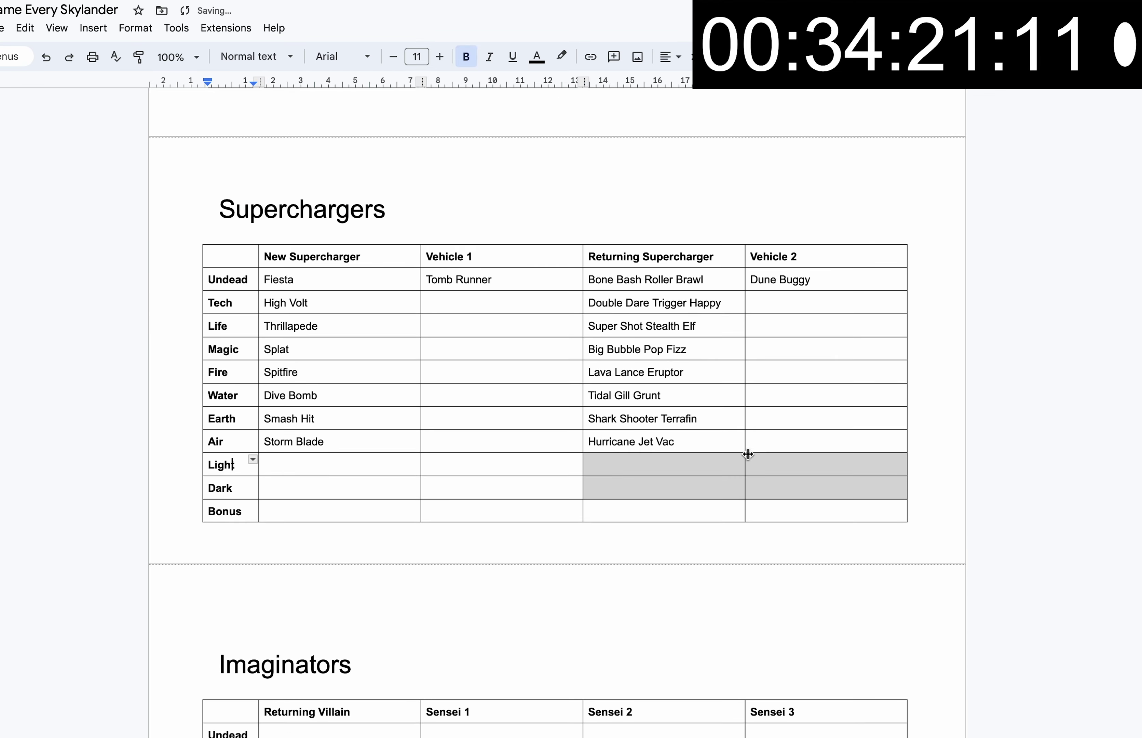
pyautogui.click(336, 464)
pyautogui.write('Astro Blast')
pyautogui.click(336, 488)
pyautogui.write('Nightfall')
pyautogui.click(378, 500)
pyautogui.click(378, 499)
pyautogui.write('Bowser')
pyautogui.click(265, 494)
pyautogui.write('Hammer Slam')
pyautogui.click(639, 499)
pyautogui.click(639, 495)
pyautogui.write('Donkey Kong')
pyautogui.click(590, 492)
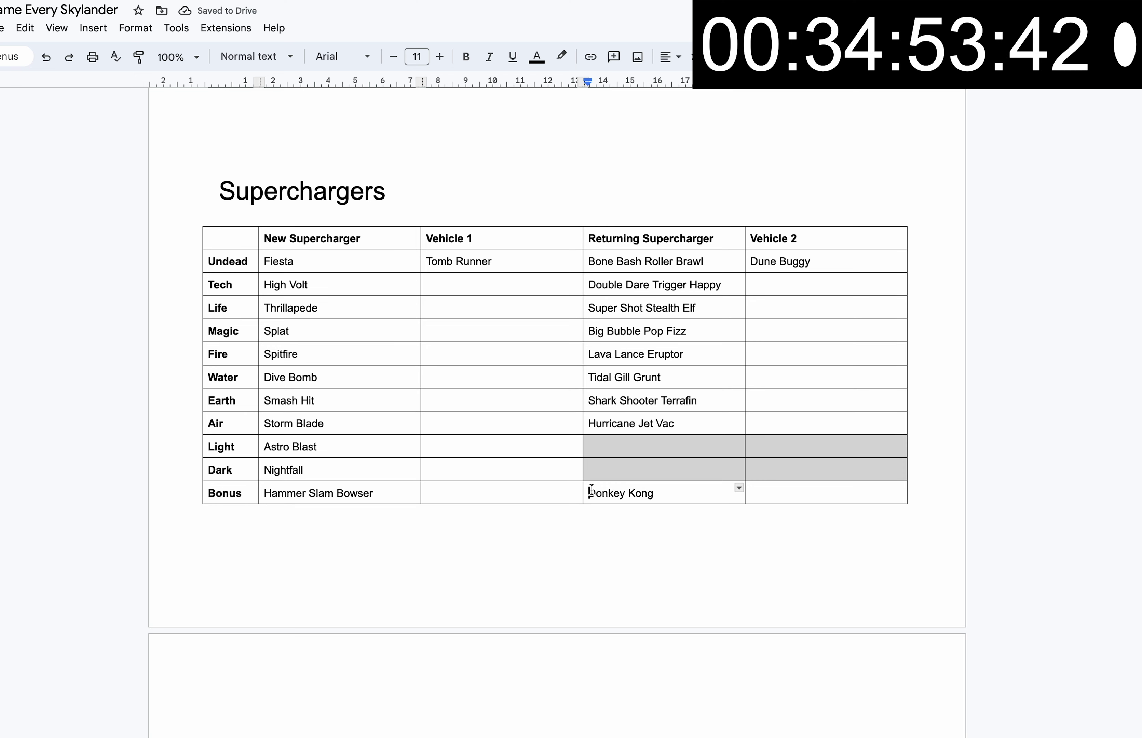
# - Complete 'Turbo Charge Donkey Kong' and enter Buzz Wing and Stealth Stinger as Tech vehicles
pyautogui.write('Turbo')
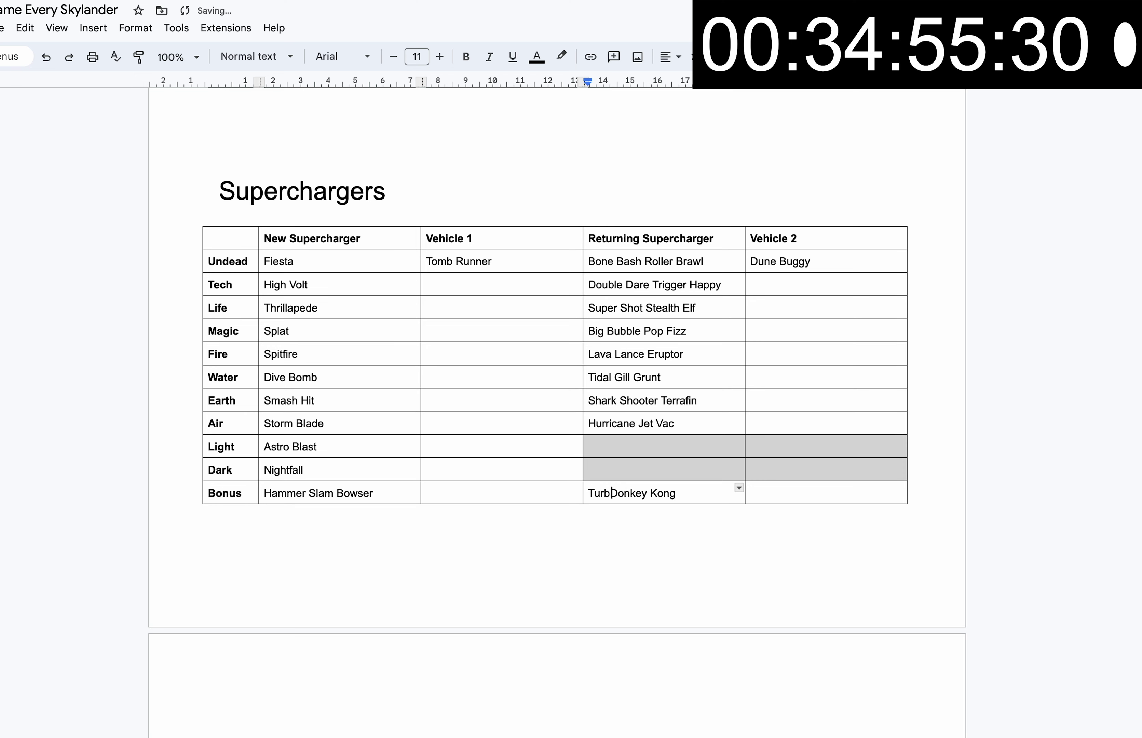
pyautogui.write(' Charge')
pyautogui.tripleClick(646, 499)
pyautogui.click(472, 285)
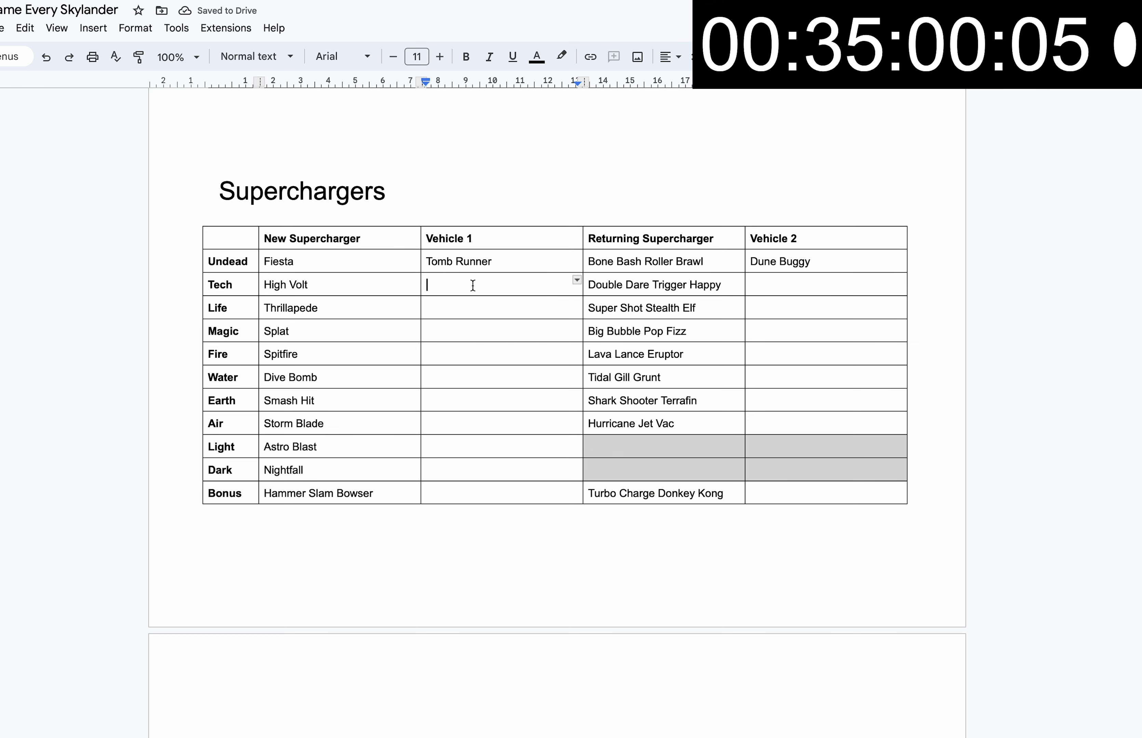
pyautogui.write('Buzz Wing')
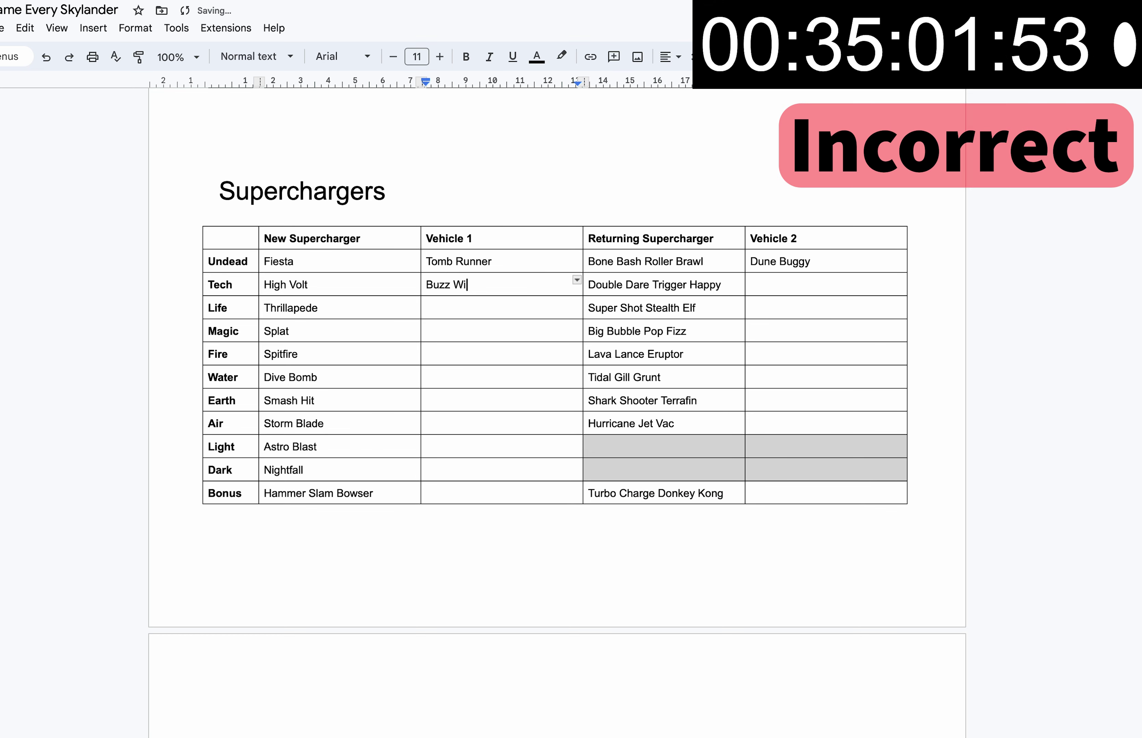
pyautogui.click(770, 286)
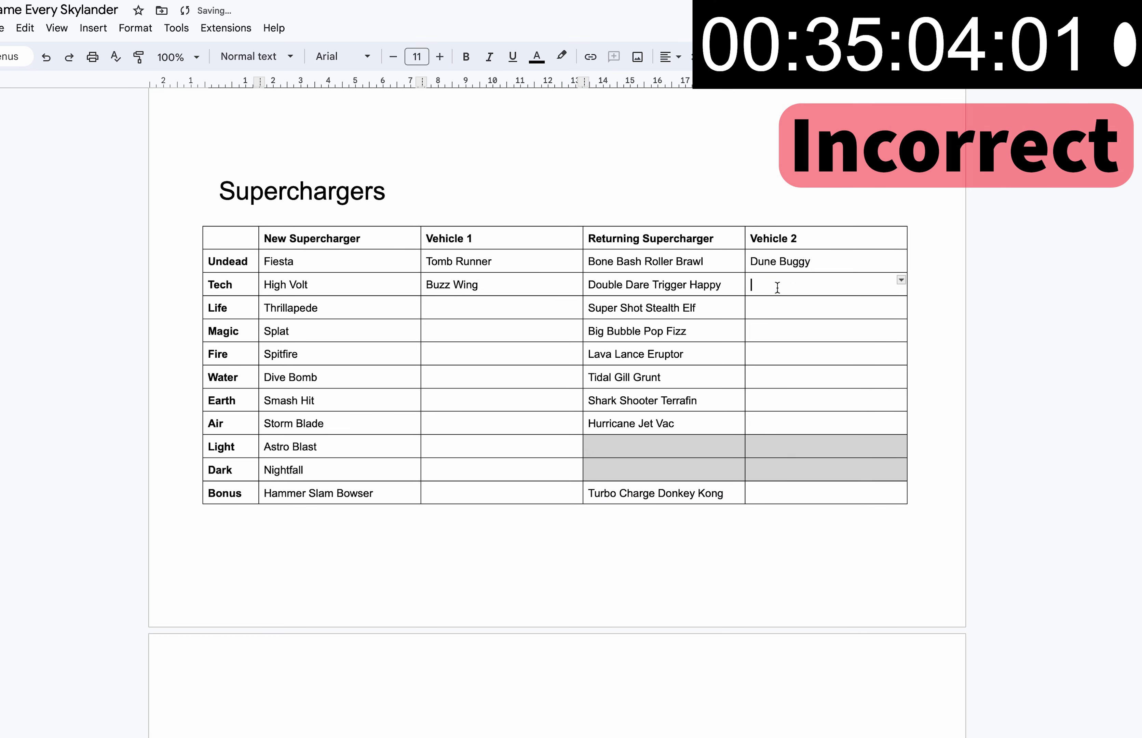
pyautogui.write('Stealth Copter')
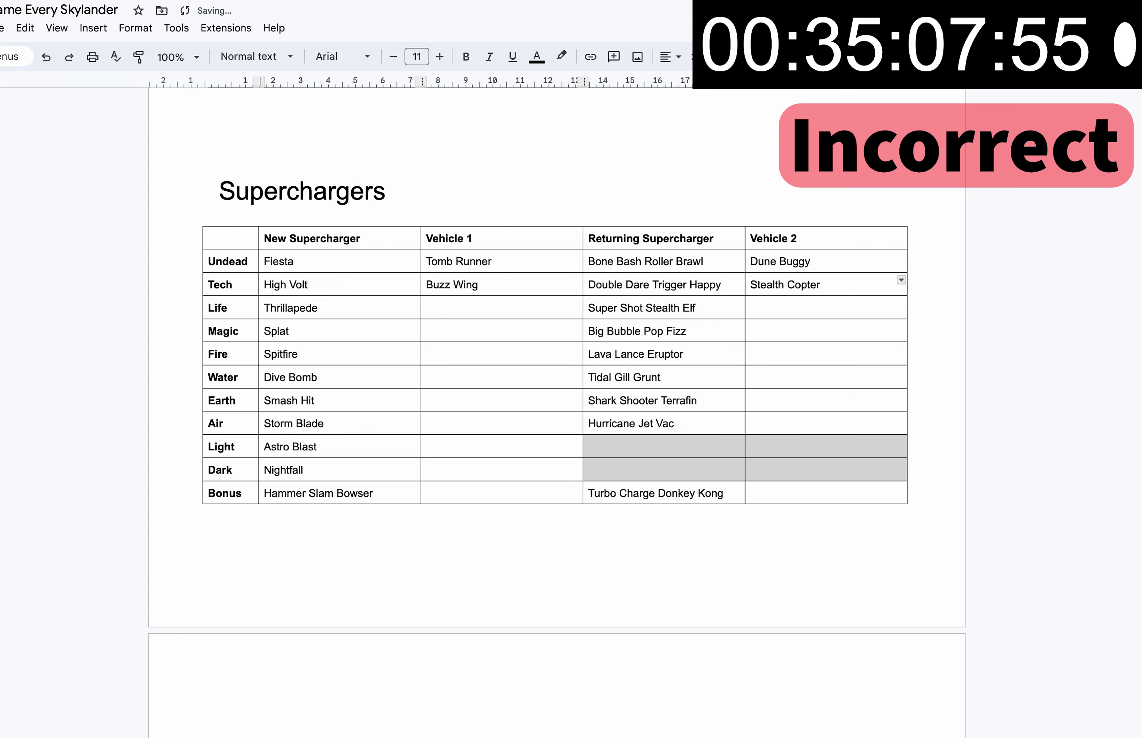
pyautogui.press('BackSpace')
pyautogui.press('BackSpace')
pyautogui.press('BackSpace')
pyautogui.press('BackSpace')
pyautogui.press('BackSpace')
pyautogui.press('BackSpace')
pyautogui.write('Stinger')
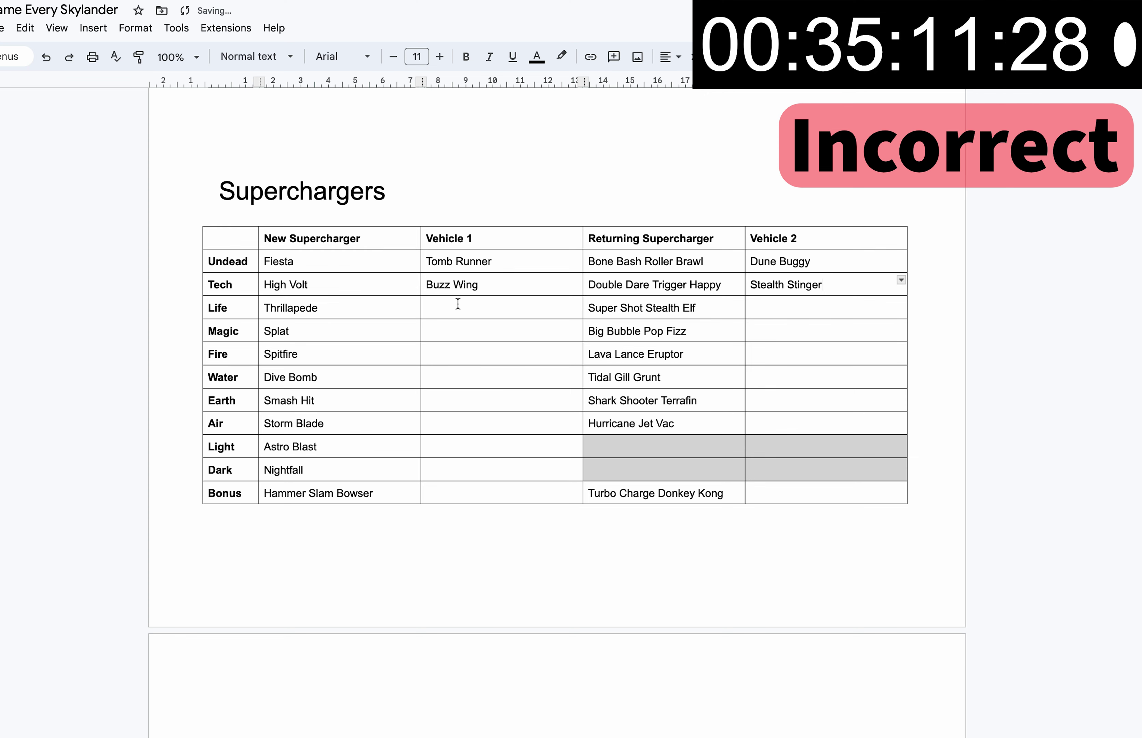
# - Move Buzz Wing and Stealth Stinger down into the Life row's vehicle cells
pyautogui.tripleClick(458, 286)
pyautogui.hotkey('ctrl', 'x')
pyautogui.press('Down')
pyautogui.hotkey('ctrl', 'v')
pyautogui.doubleClick(798, 286)
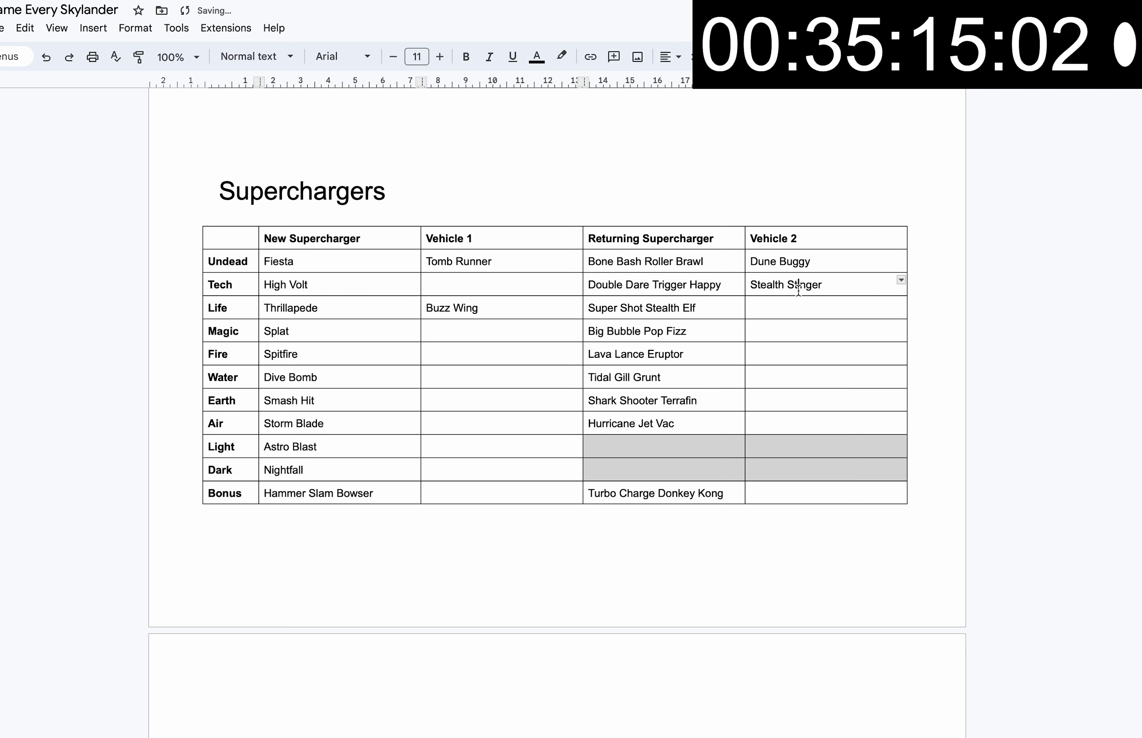
pyautogui.tripleClick(798, 286)
pyautogui.hotkey('ctrl', 'x')
pyautogui.click(787, 310)
pyautogui.hotkey('ctrl', 'v')
# - Fill the Tech row vehicles with Shield Slammer and Gold Runner
pyautogui.click(796, 286)
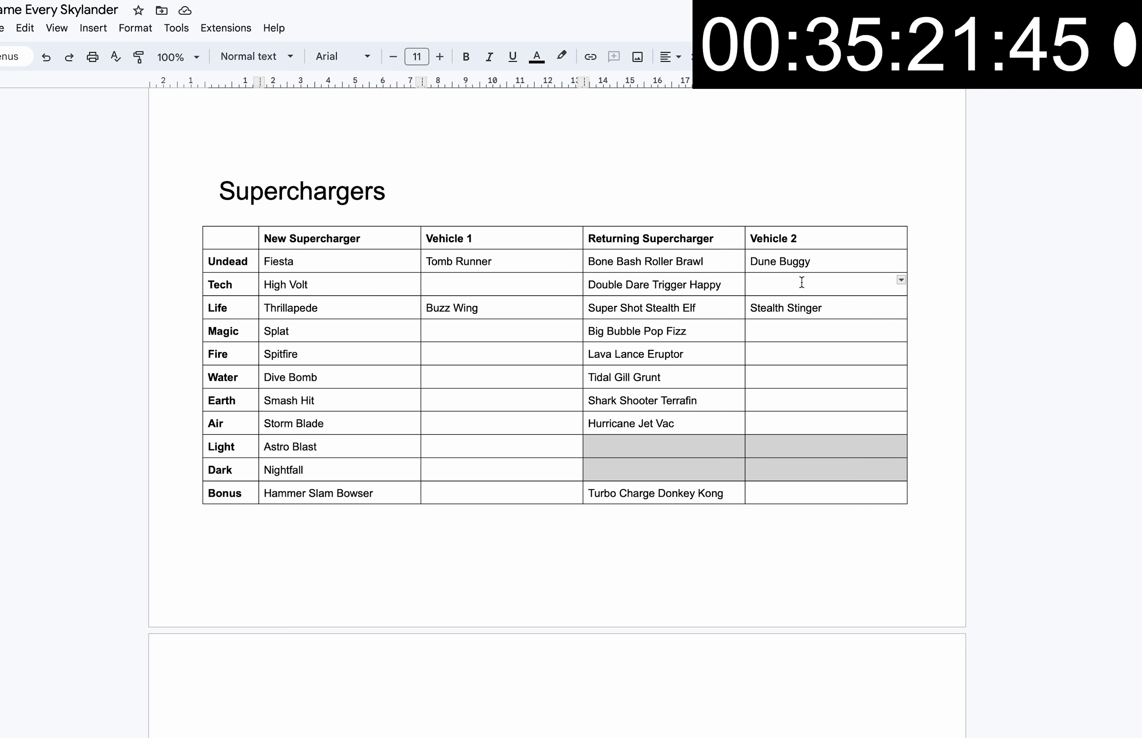
pyautogui.write('Dare Runner')
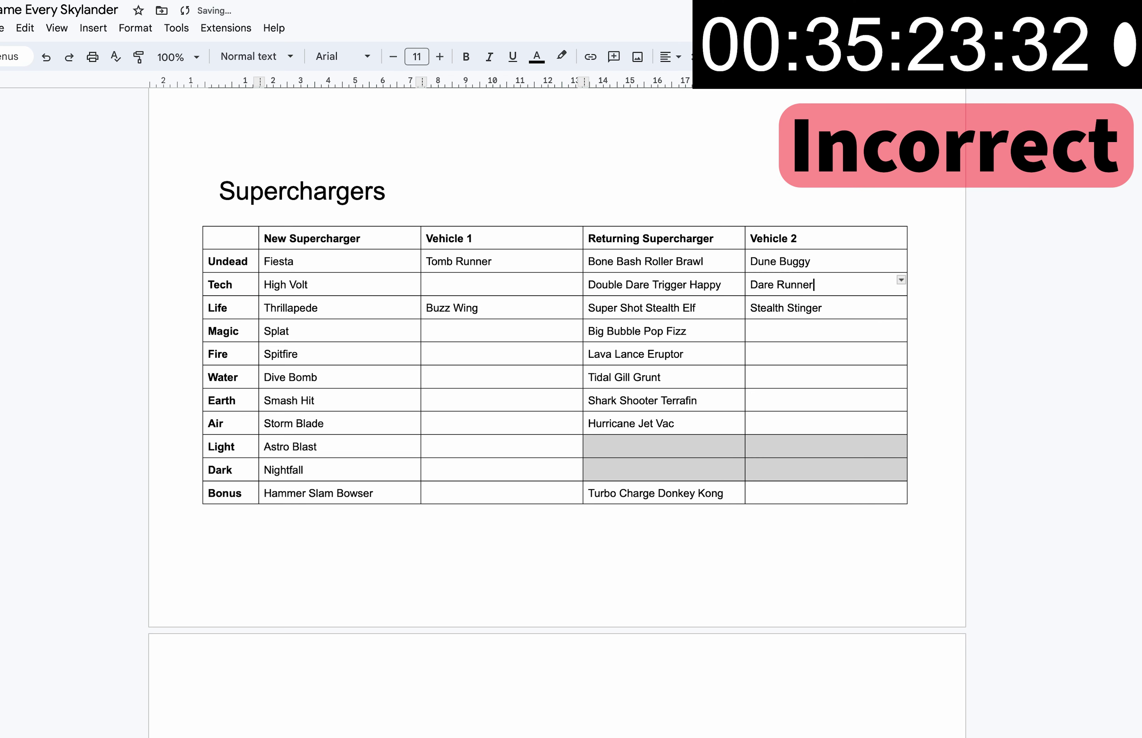
pyautogui.press('BackSpace')
pyautogui.press('BackSpace')
pyautogui.press('BackSpace')
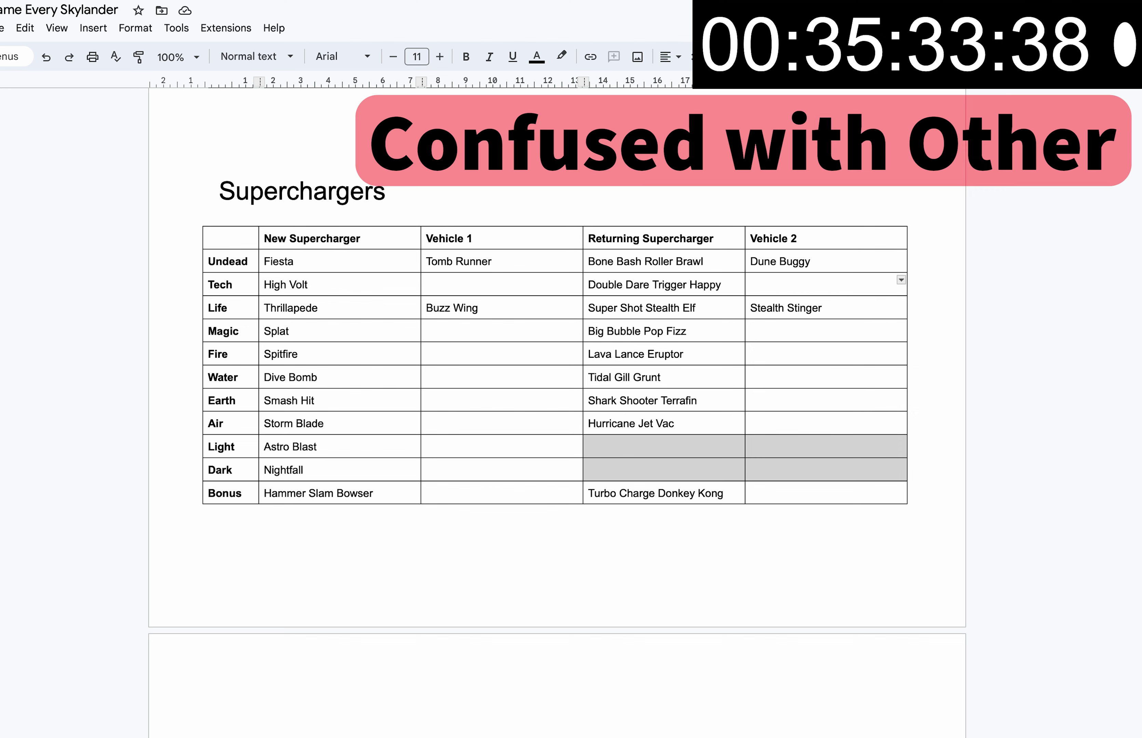
pyautogui.write('Gold ')
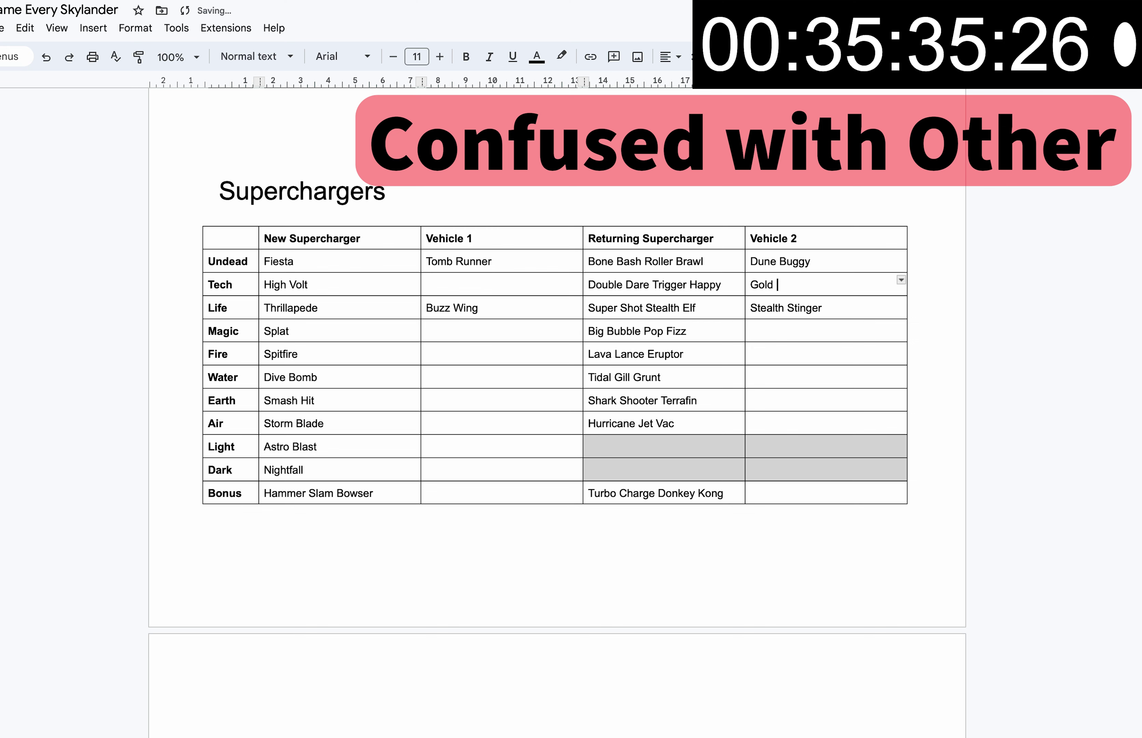
pyautogui.write('Runner')
pyautogui.click(530, 284)
pyautogui.write('Shield Sla')
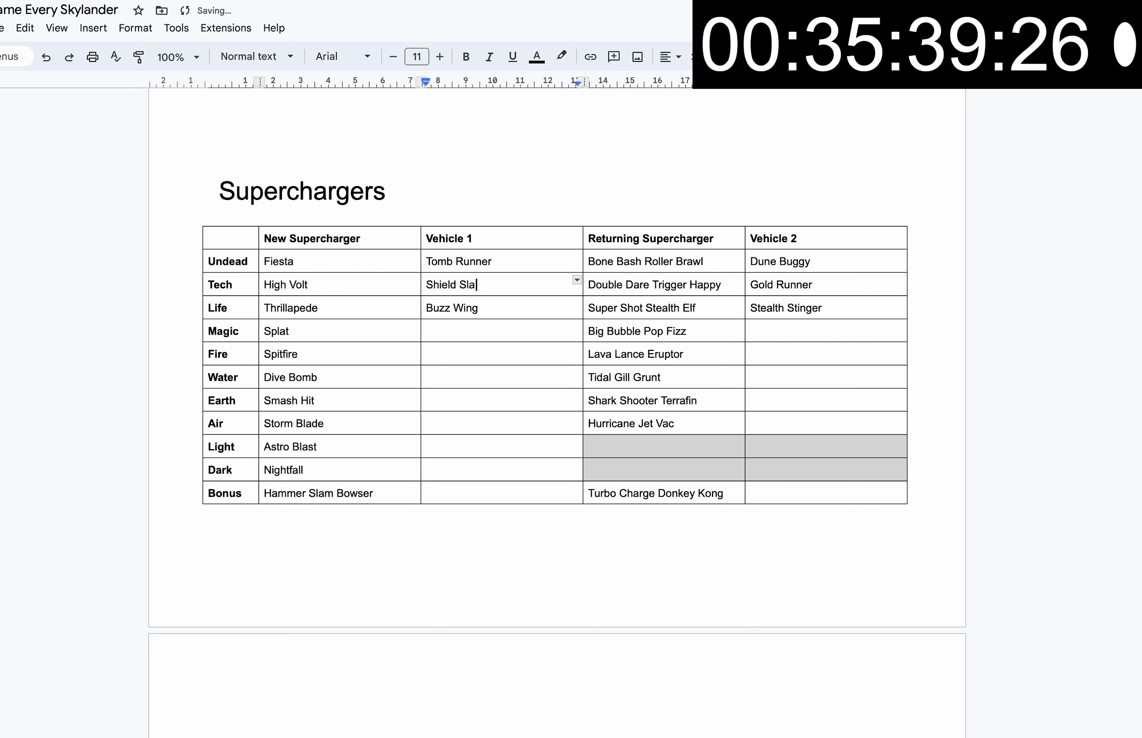
pyautogui.write('mmer')
pyautogui.hotkey('alt', 'shift', 'Left')
pyautogui.hotkey('alt', 'Left')
pyautogui.hotkey('alt', 'shift', 'Right')
pyautogui.press('Left')
pyautogui.press('Right')
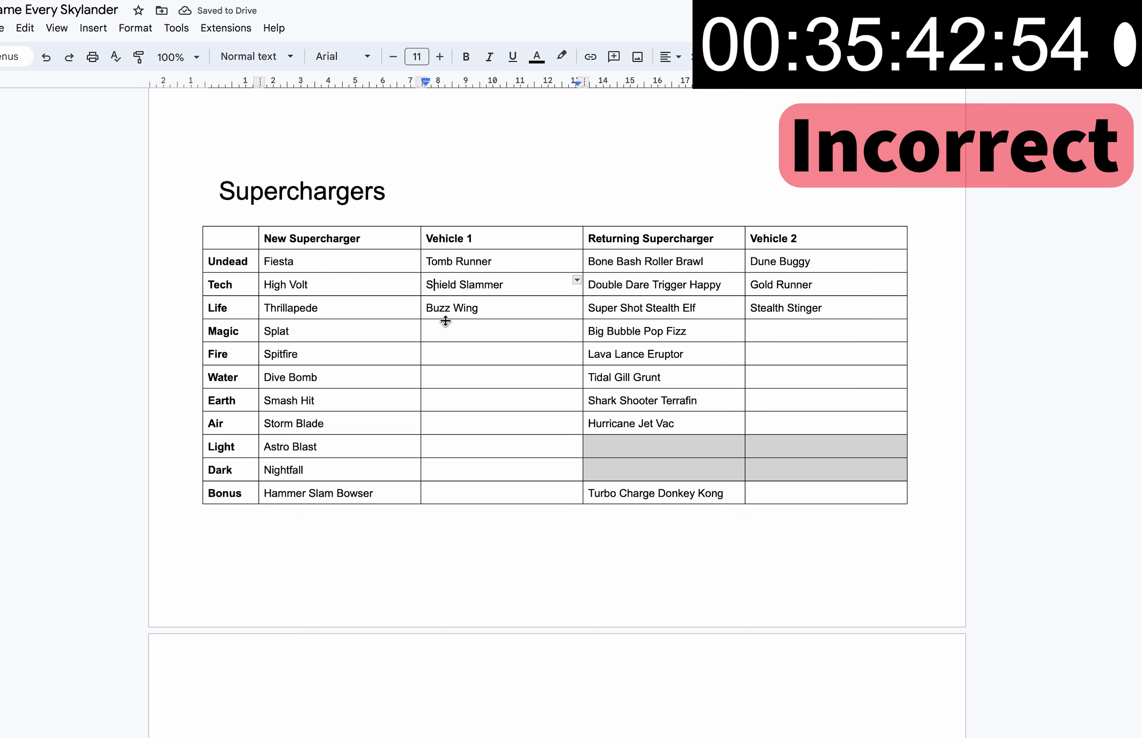
# - Enter Splatter Splasher and Soda Skimmer for Magic, and Hot Streak and ???? Burner for Fire
pyautogui.click(446, 326)
pyautogui.write('Splatter ')
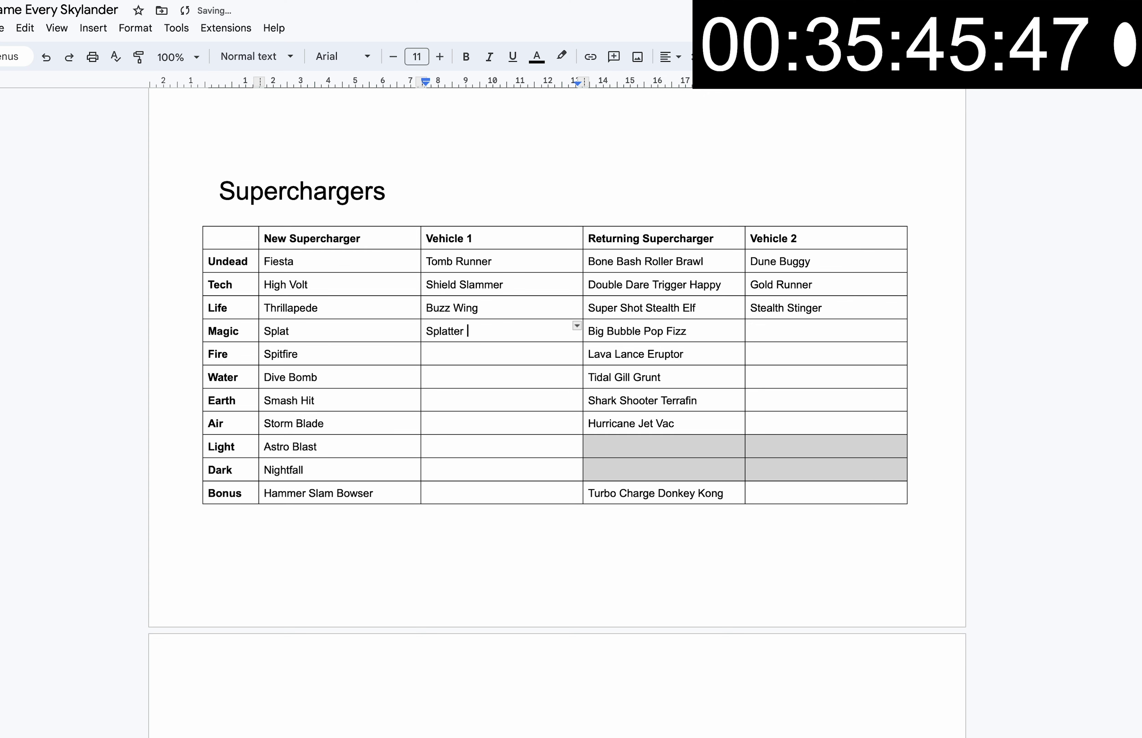
pyautogui.write('Splasher')
pyautogui.scroll(1, 816, 352)
pyautogui.click(816, 351)
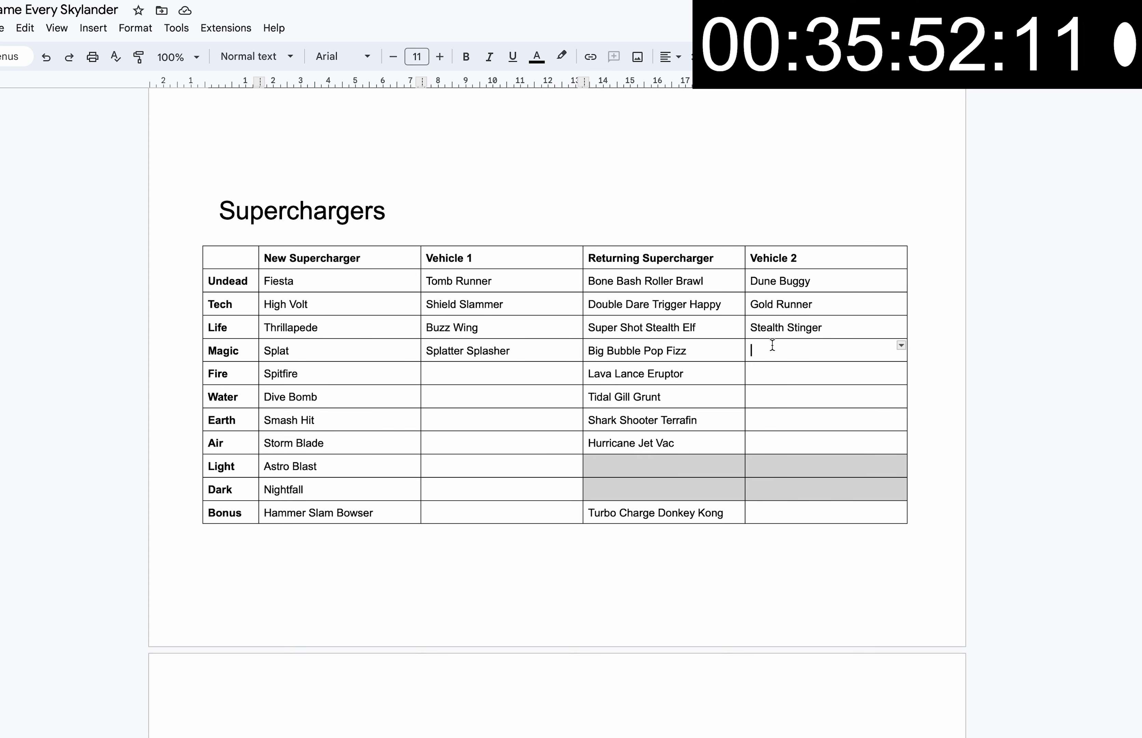
pyautogui.write('Soda Skimmer')
pyautogui.click(535, 373)
pyautogui.write('Hot Streak')
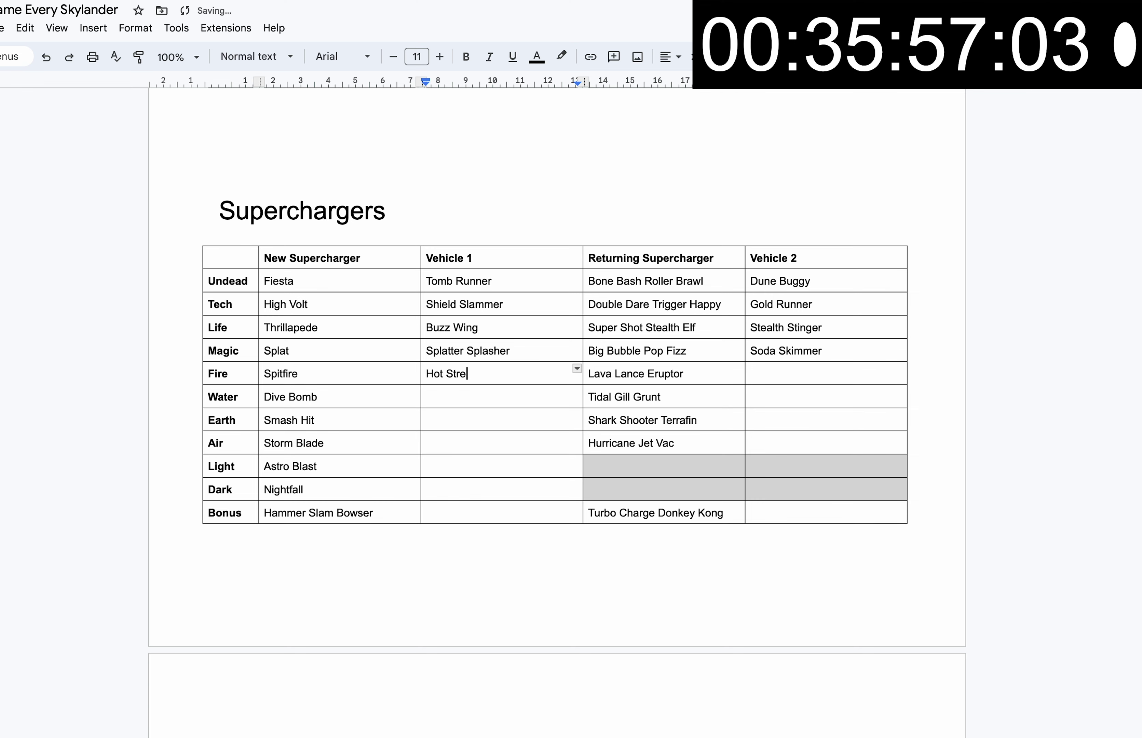
pyautogui.click(846, 378)
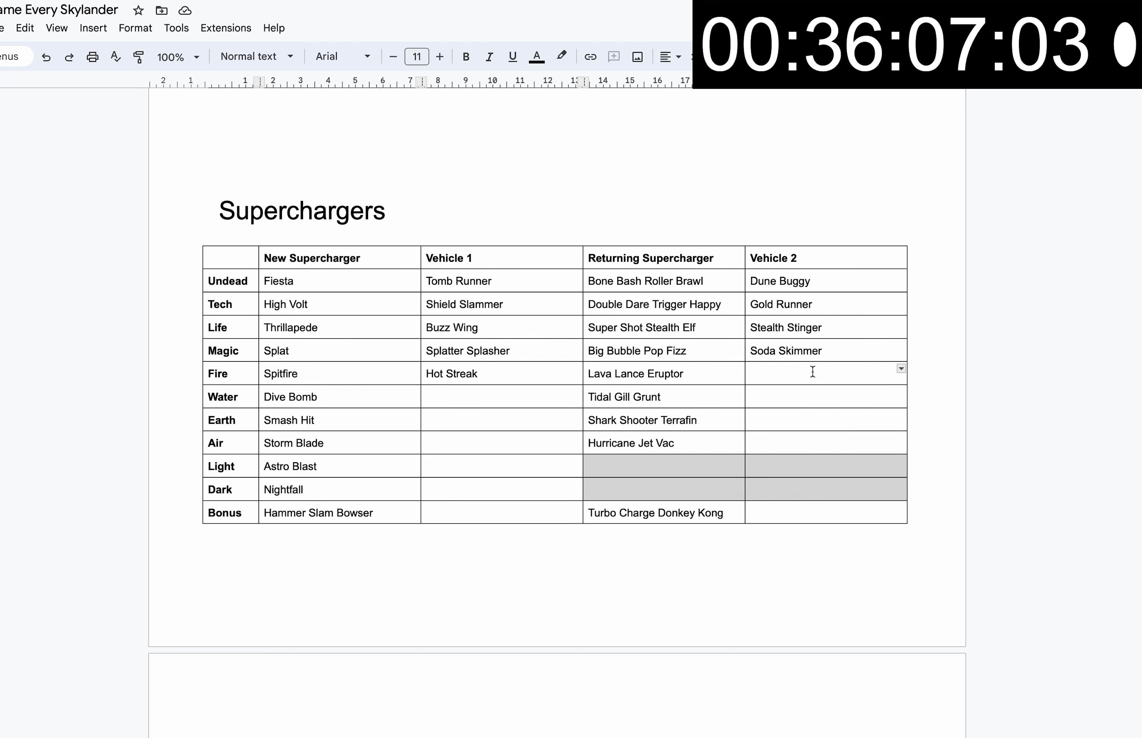
pyautogui.write('????')
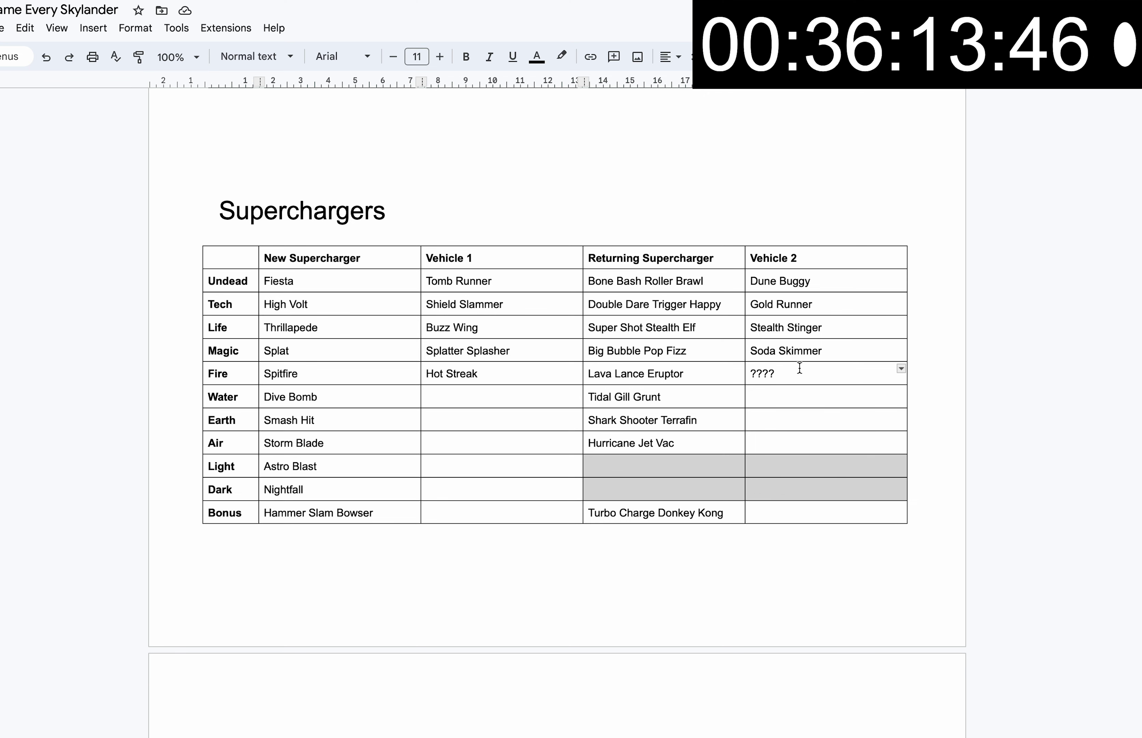
pyautogui.write(' Burner')
pyautogui.click(484, 399)
# - Move Dive Bomb into Water's Vehicle 1 and enter Diveclops as Water's New Supercharger
pyautogui.write('Diver')
pyautogui.hotkey('alt', 'BackSpace')
pyautogui.moveTo(288, 411); pyautogui.dragTo(468, 409)
pyautogui.click(474, 410)
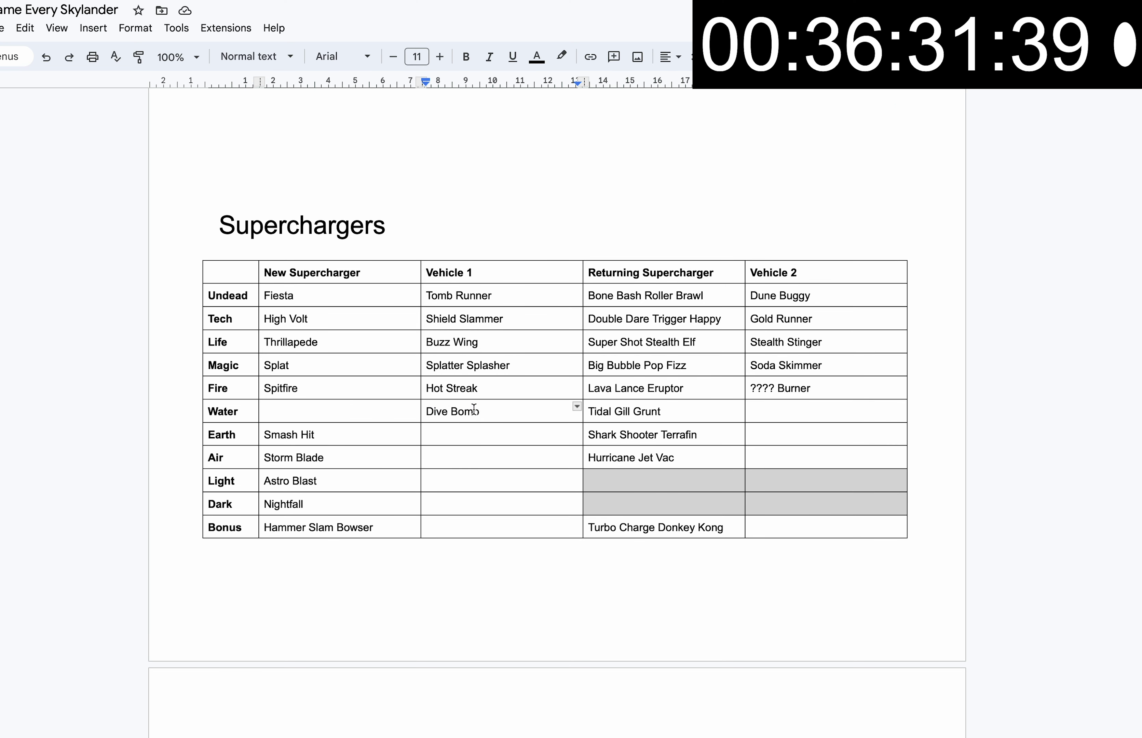
pyautogui.click(320, 408)
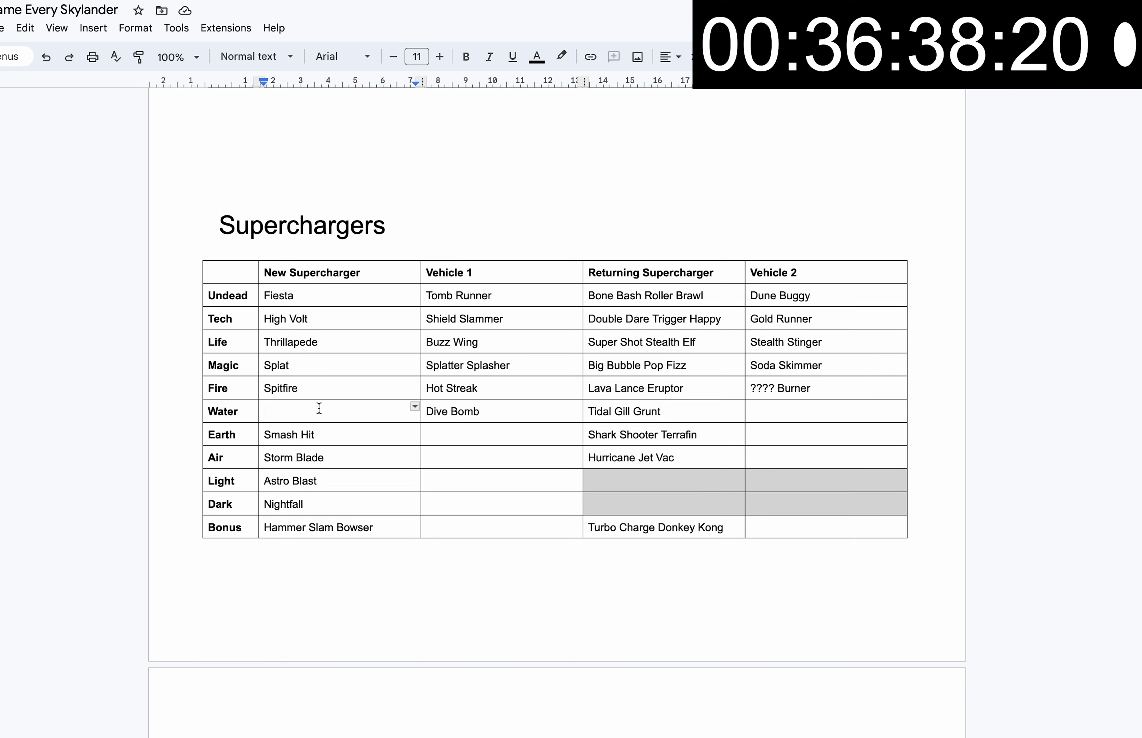
pyautogui.write('Diveclops')
# - Put ??? placeholders in the Earth vehicle cells and Rip Tider in Water's Vehicle 2
pyautogui.click(752, 411)
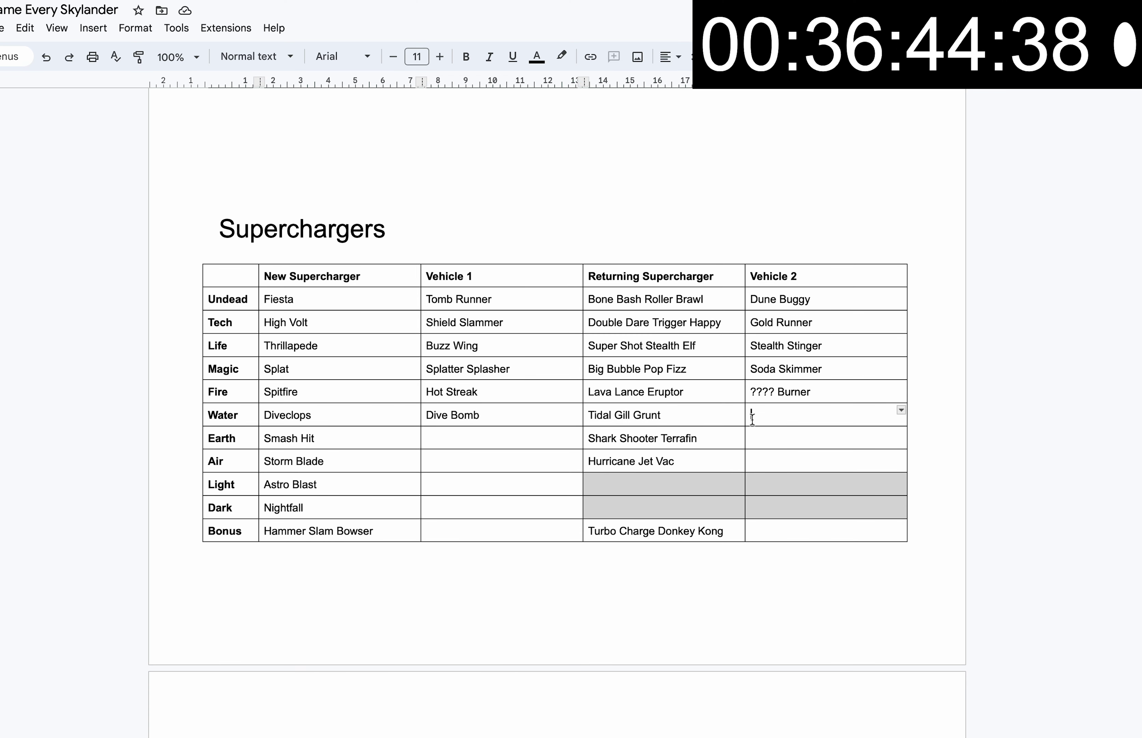
pyautogui.write('??')
pyautogui.click(486, 441)
pyautogui.scroll(-1, 493, 438)
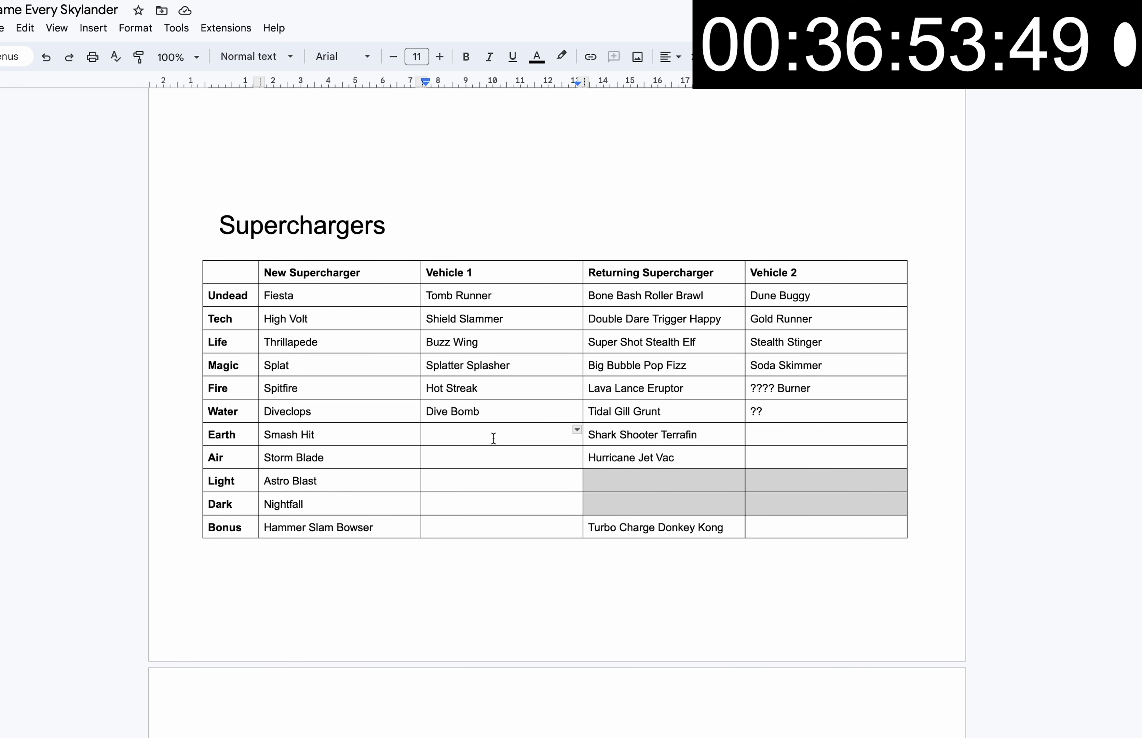
pyautogui.write('???')
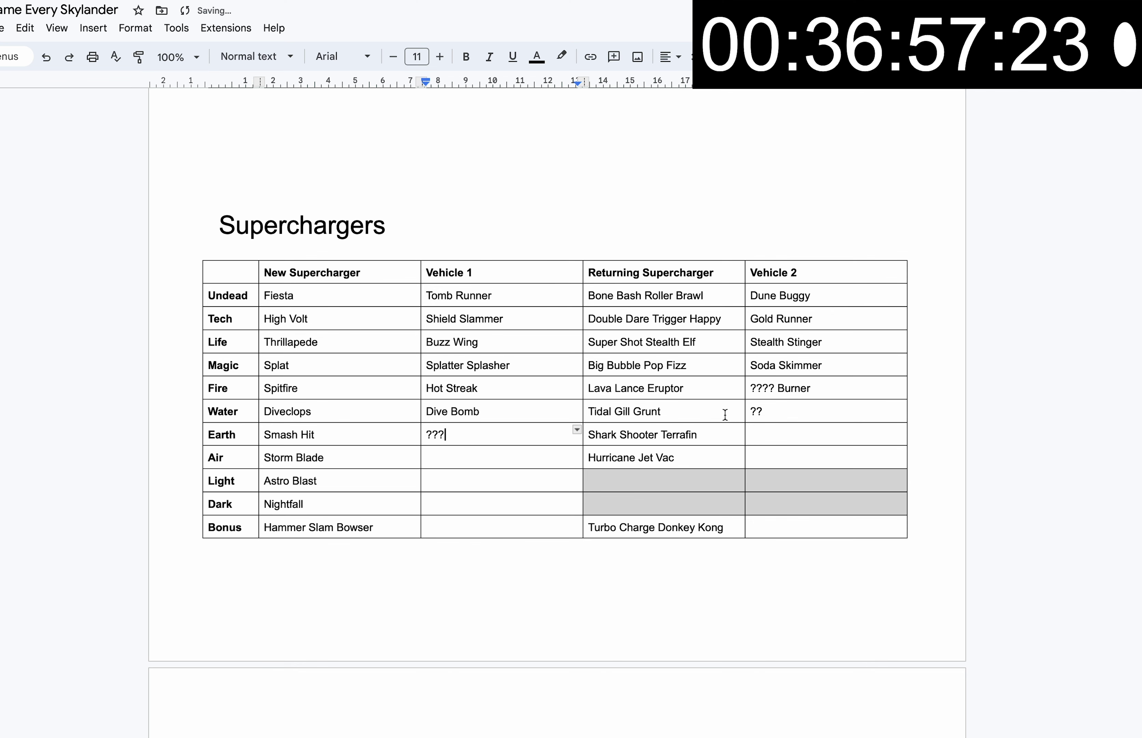
pyautogui.click(815, 432)
pyautogui.write('???')
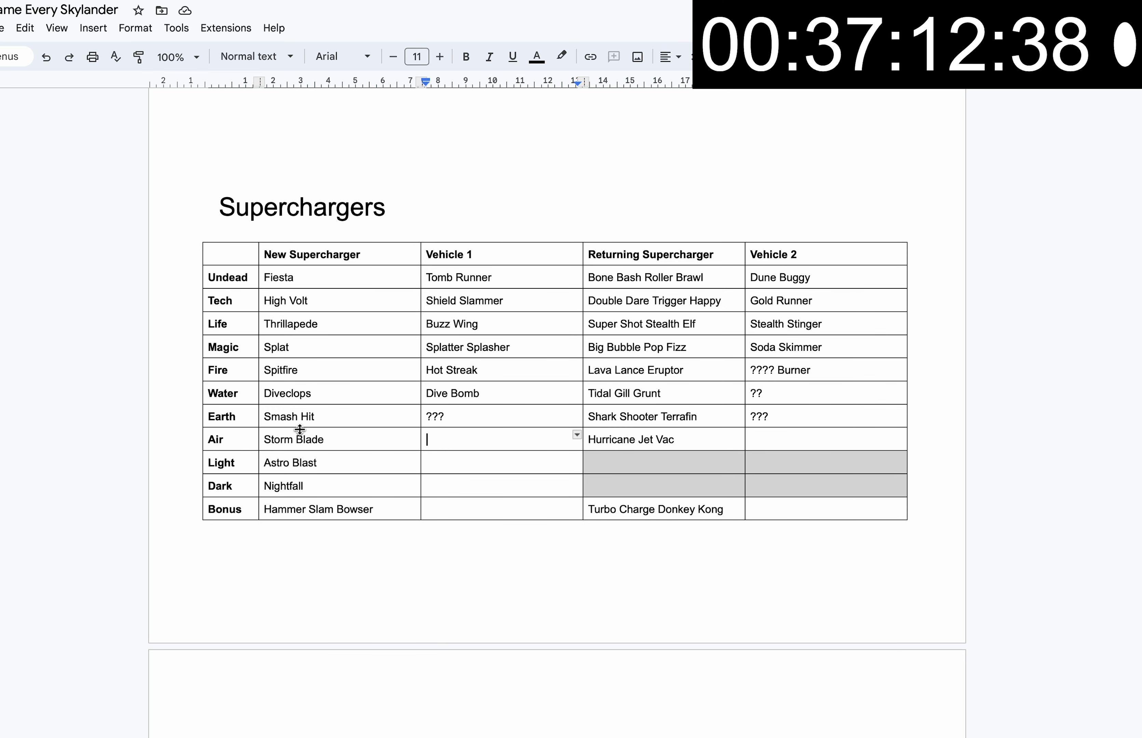
pyautogui.tripleClick(300, 439)
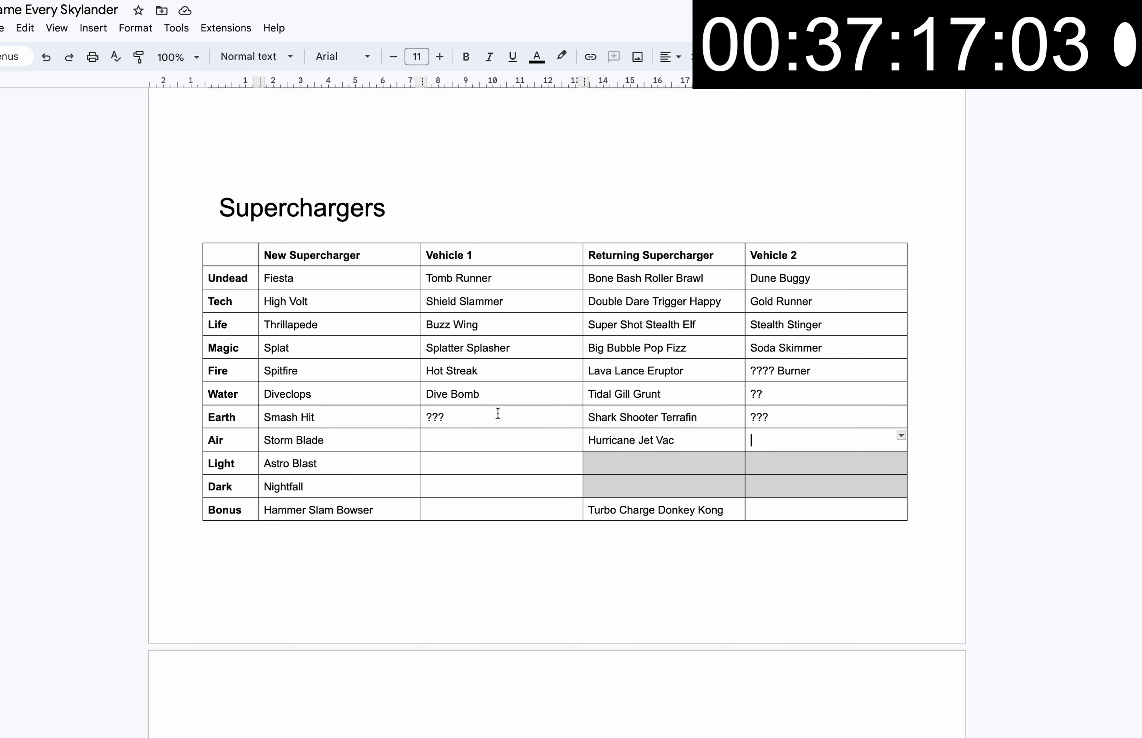
pyautogui.scroll(-2, 498, 412)
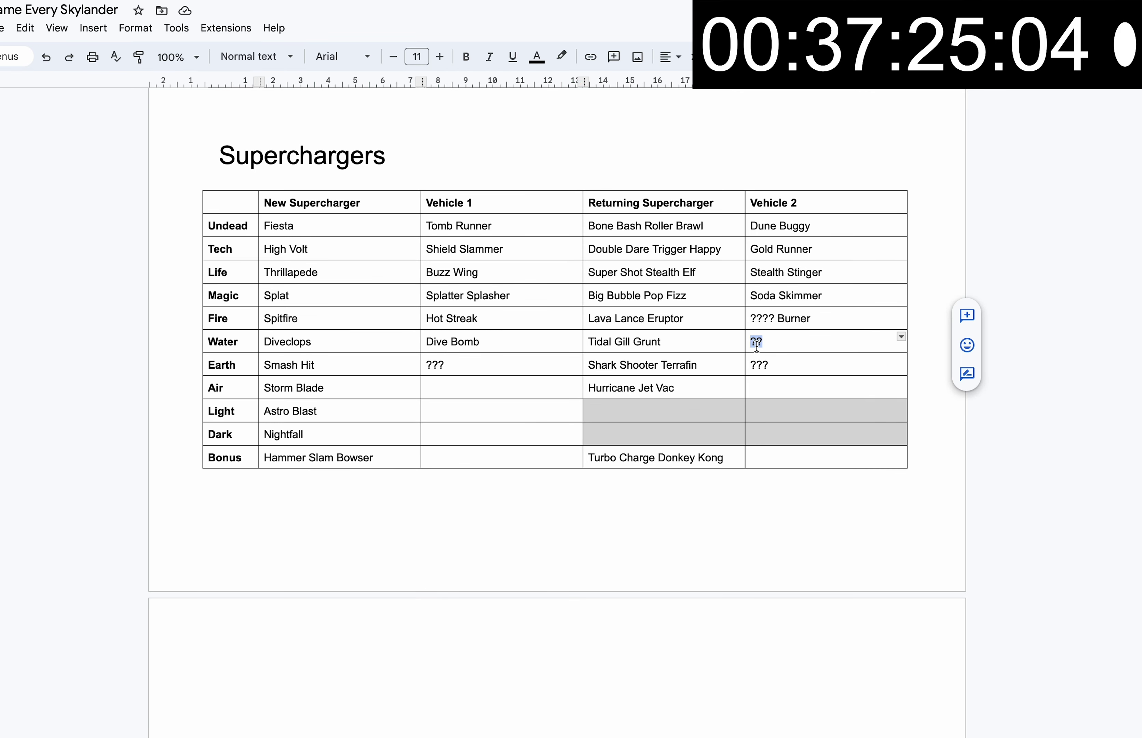
pyautogui.write('Rip Tider')
# - Fill the remaining Air, Light, Dark and Bonus vehicle cells with ?? and ??? placeholders
pyautogui.click(768, 464)
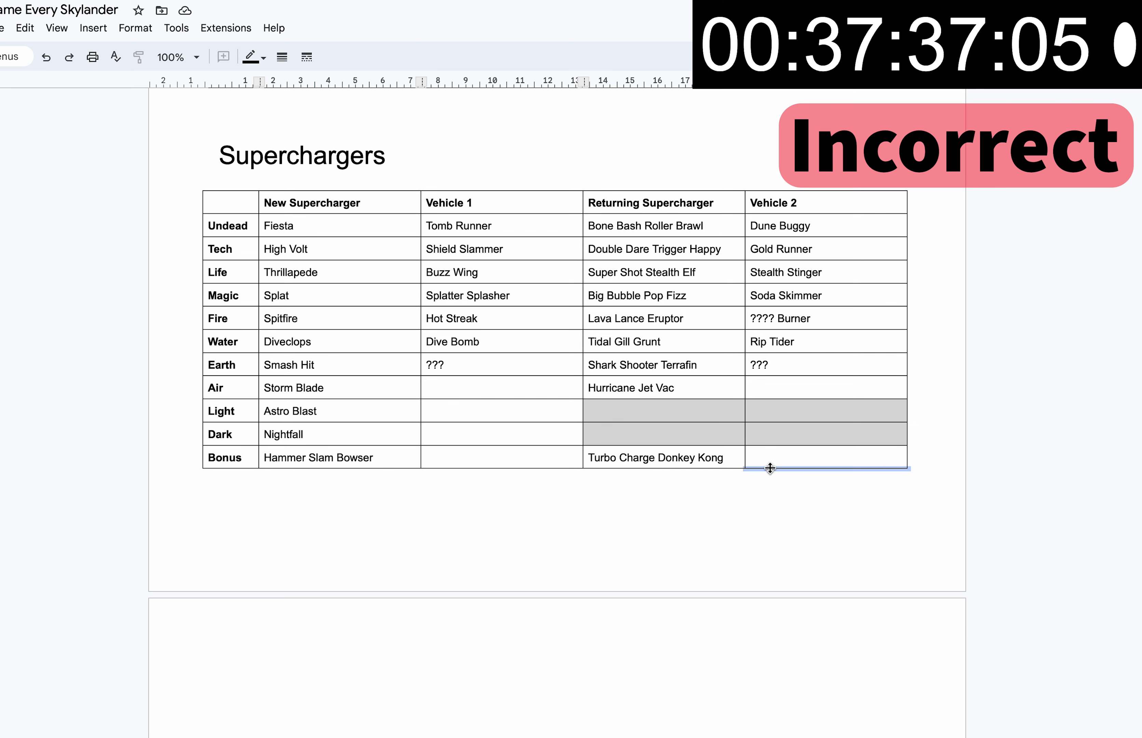
pyautogui.click(525, 433)
pyautogui.click(535, 389)
pyautogui.write('??')
pyautogui.click(777, 389)
pyautogui.write('??')
pyautogui.click(512, 412)
pyautogui.write('??')
pyautogui.click(499, 436)
pyautogui.write('??')
pyautogui.click(501, 458)
pyautogui.write('??')
pyautogui.click(819, 460)
pyautogui.write('???')
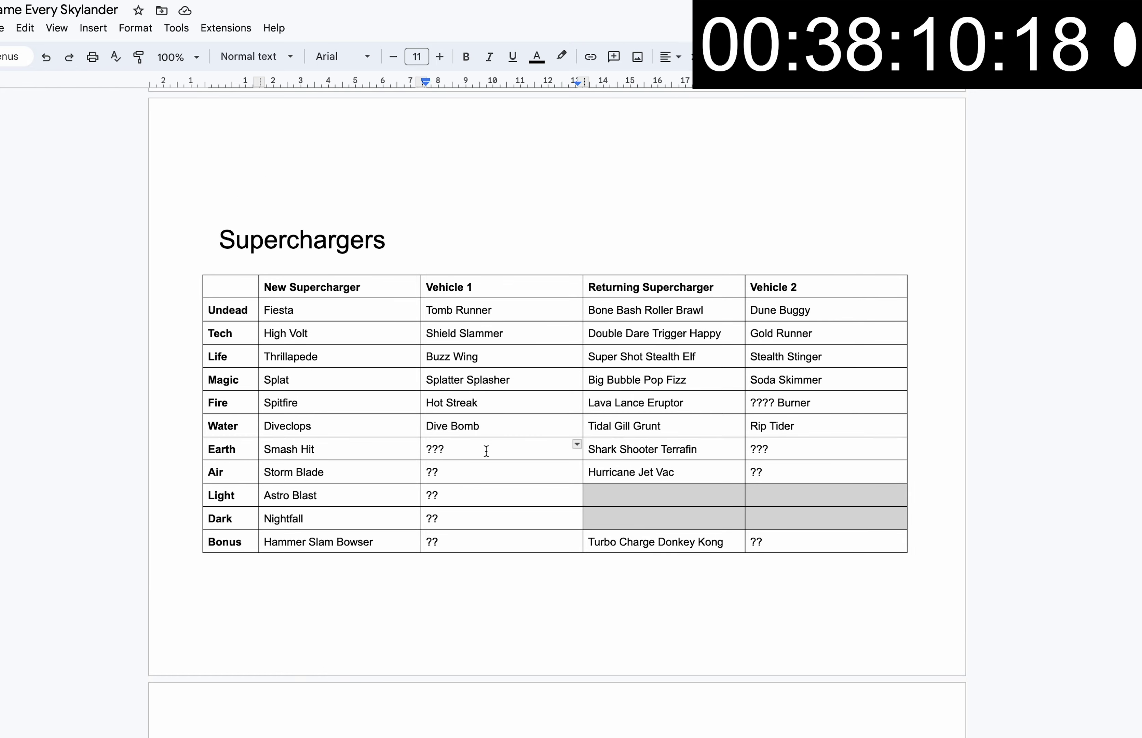
# - Scroll down to the Imaginators table and select the empty Water New Core cell
pyautogui.scroll(-10, 486, 451)
pyautogui.scroll(8, 486, 451)
pyautogui.scroll(-20, 486, 450)
pyautogui.doubleClick(676, 397)
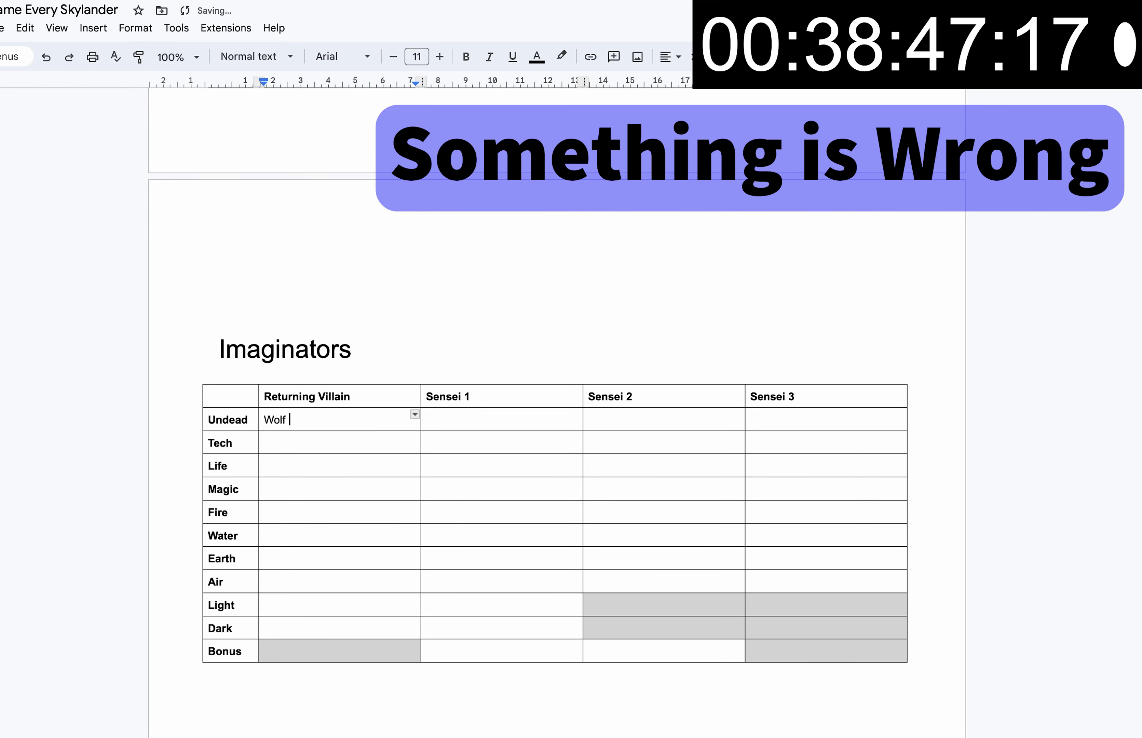
# - Finish the Kaos entry and fill Dr Krankcase into the Tech villain cell
pyautogui.write('Gan')
pyautogui.write('Kaos')
pyautogui.click(324, 439)
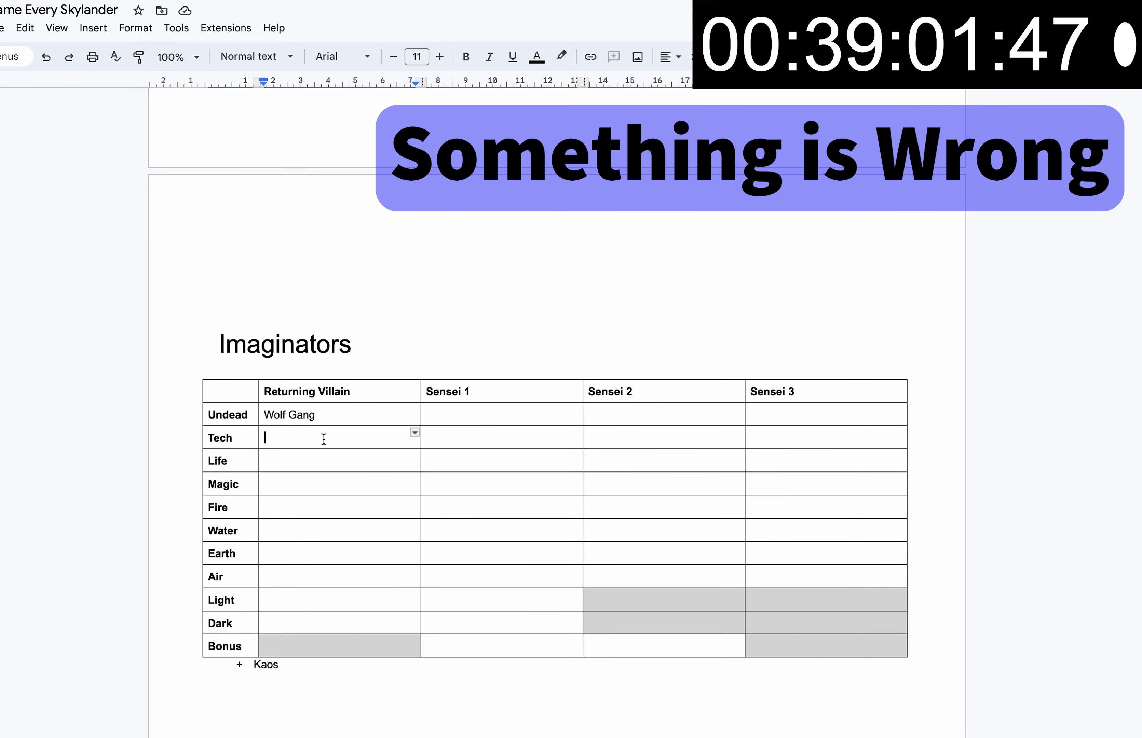
pyautogui.write('Dr KrankCas')
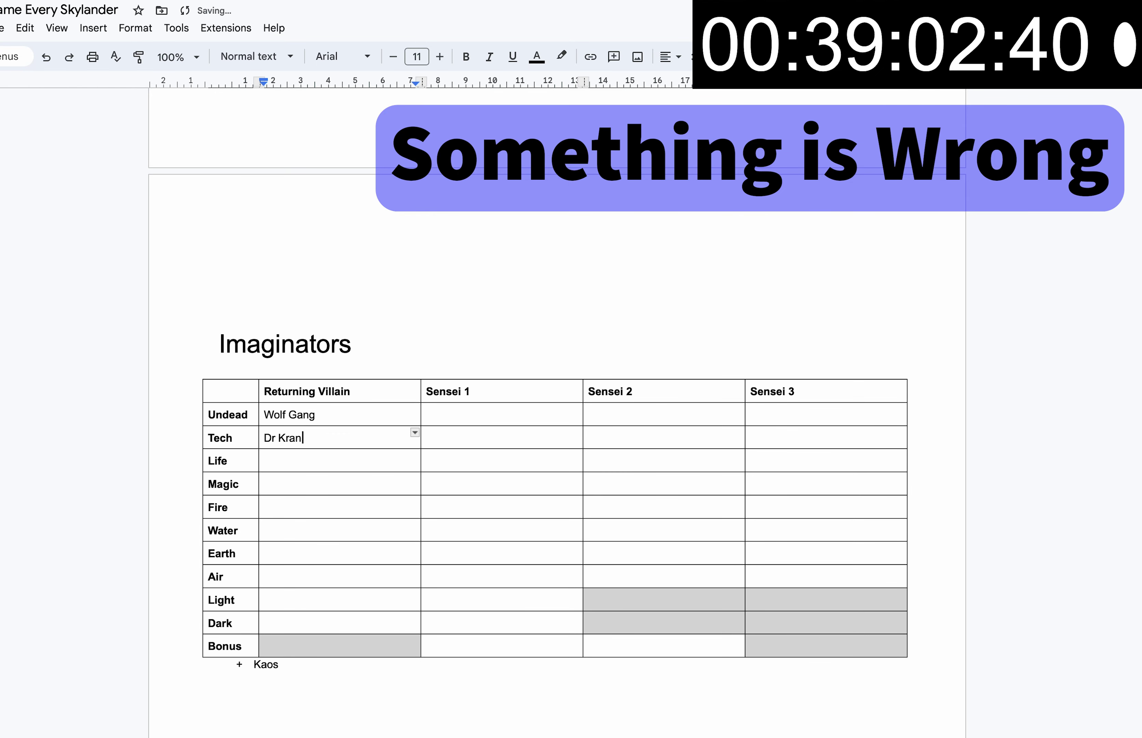
pyautogui.press('BackSpace')
pyautogui.press('BackSpace')
pyautogui.press('BackSpace')
pyautogui.write('case')
# - Enter the Life, Magic, Fire and Water villains: Chompy Mage, Pianata, Tae Kwon Crow, Grave Clobber
pyautogui.click(316, 459)
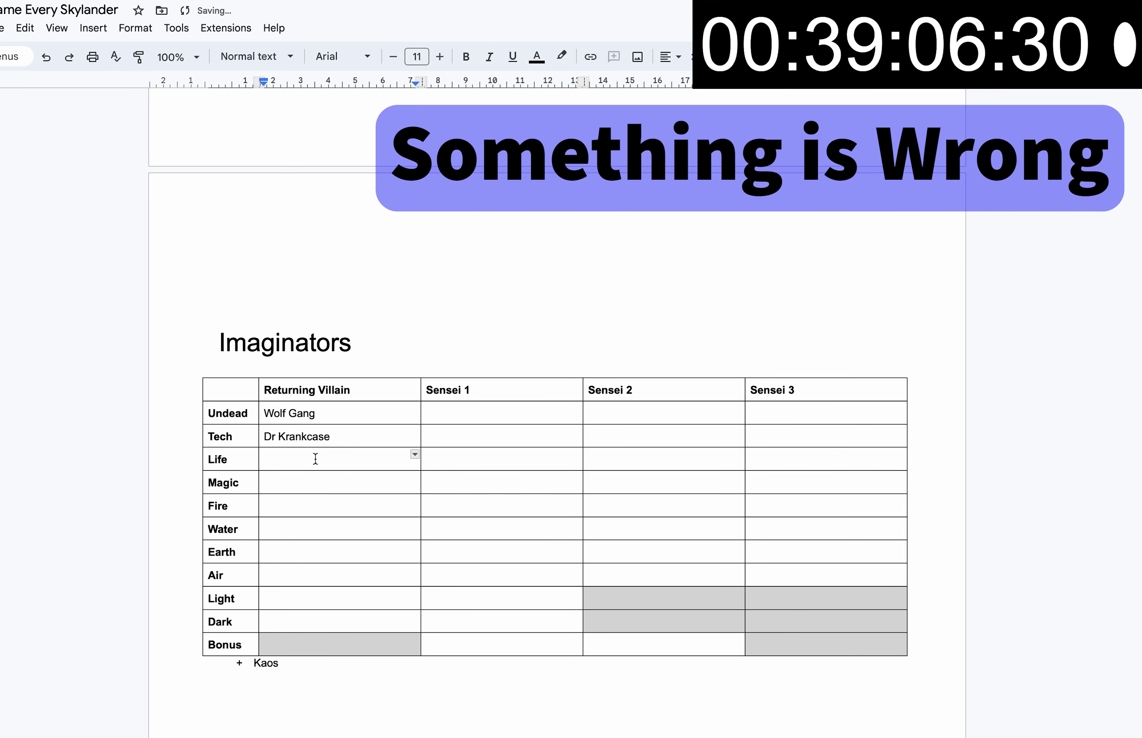
pyautogui.write('Chom')
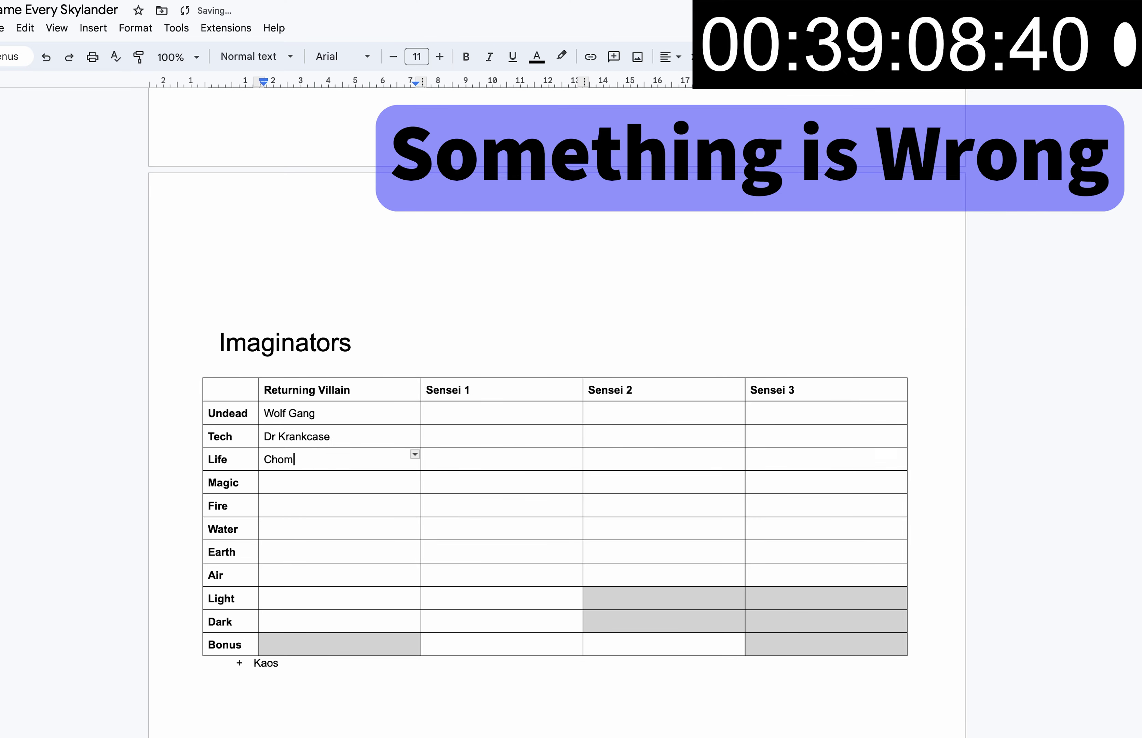
pyautogui.write('py Mage')
pyautogui.click(318, 467)
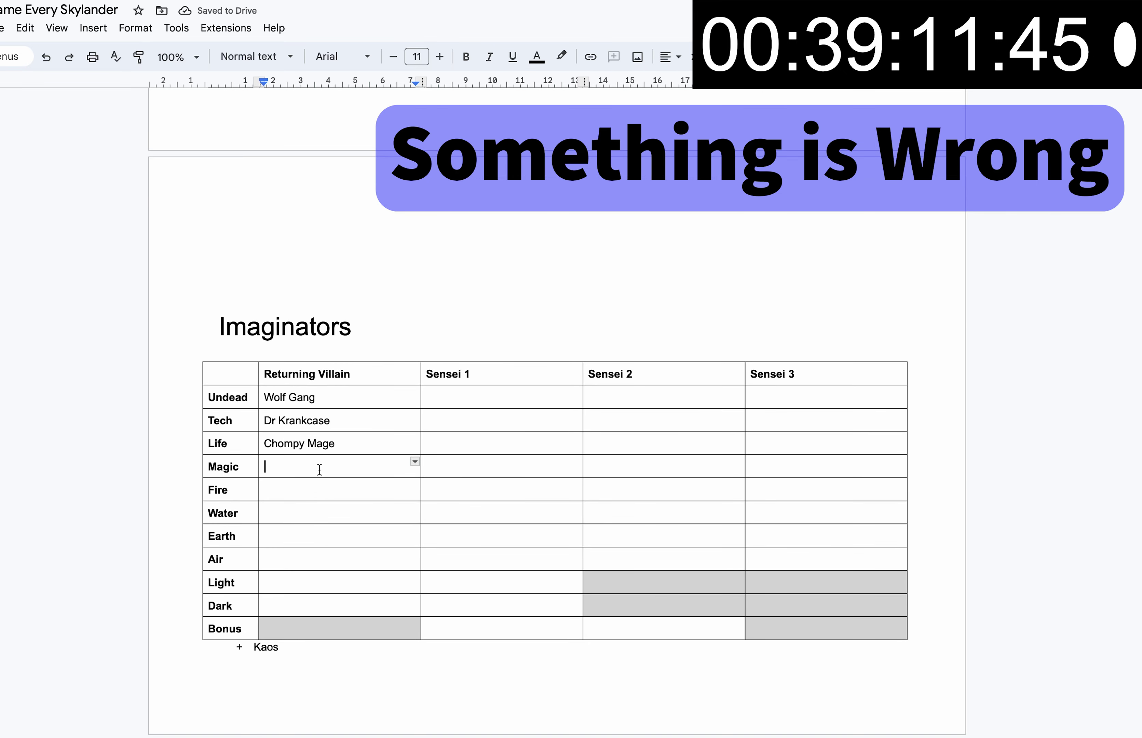
pyautogui.write('Pianata')
pyautogui.click(313, 488)
pyautogui.write('Tae Kwon ')
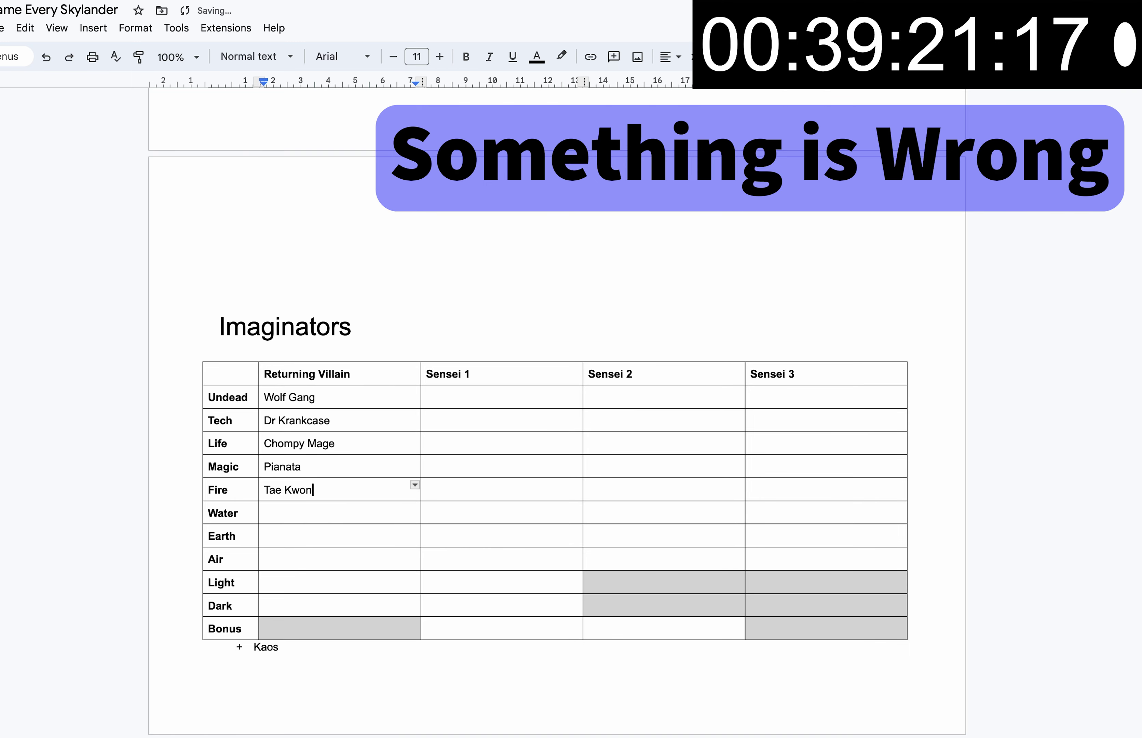
pyautogui.write('Crow')
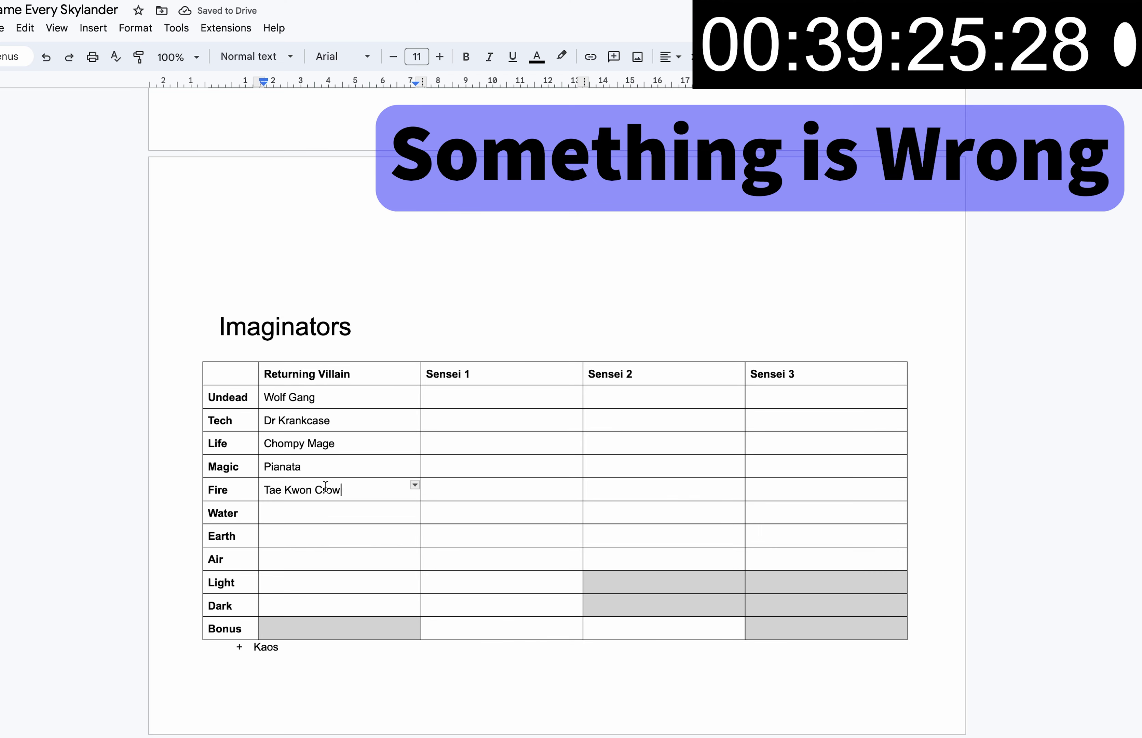
pyautogui.click(314, 510)
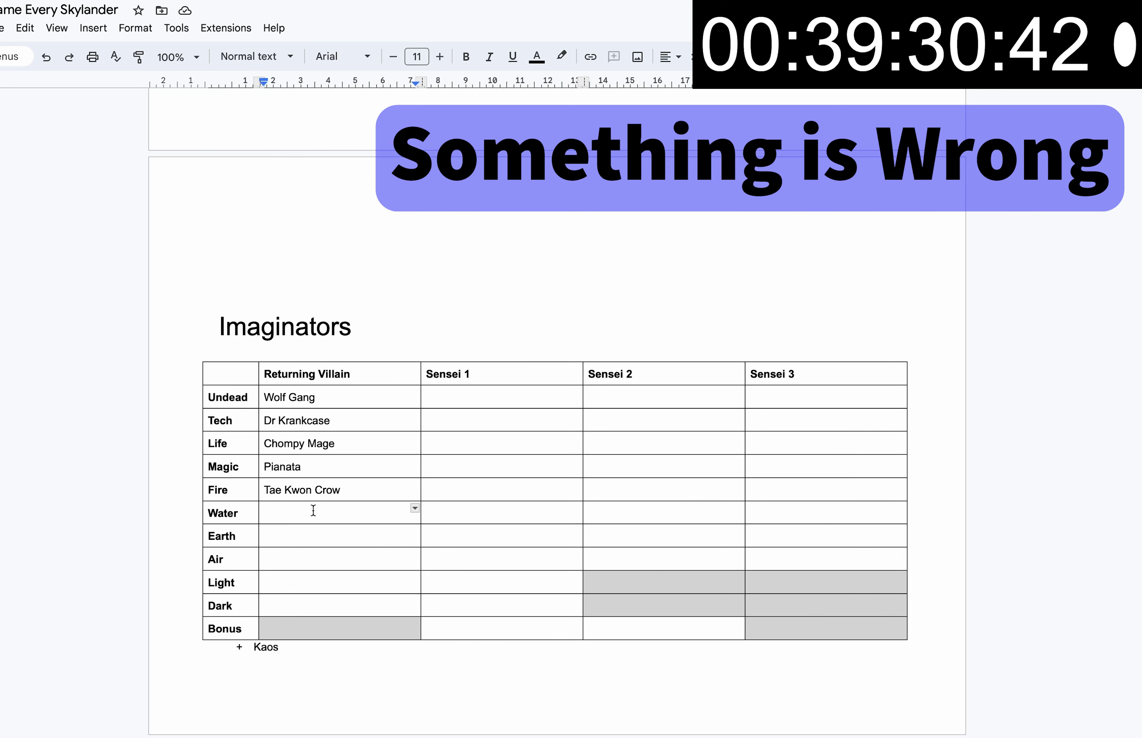
pyautogui.write('Grave Clobber')
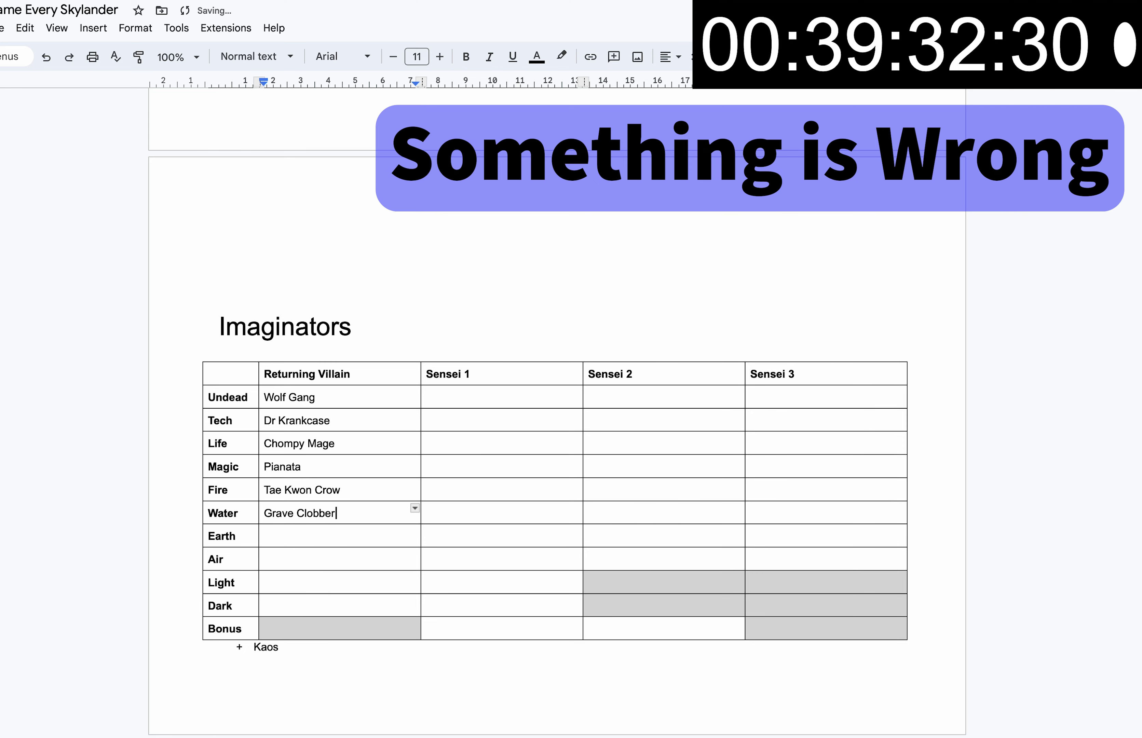
# - Enter the Earth and Air villains Golden Queen, Bad Juju and Blastertron
pyautogui.doubleClick(350, 528)
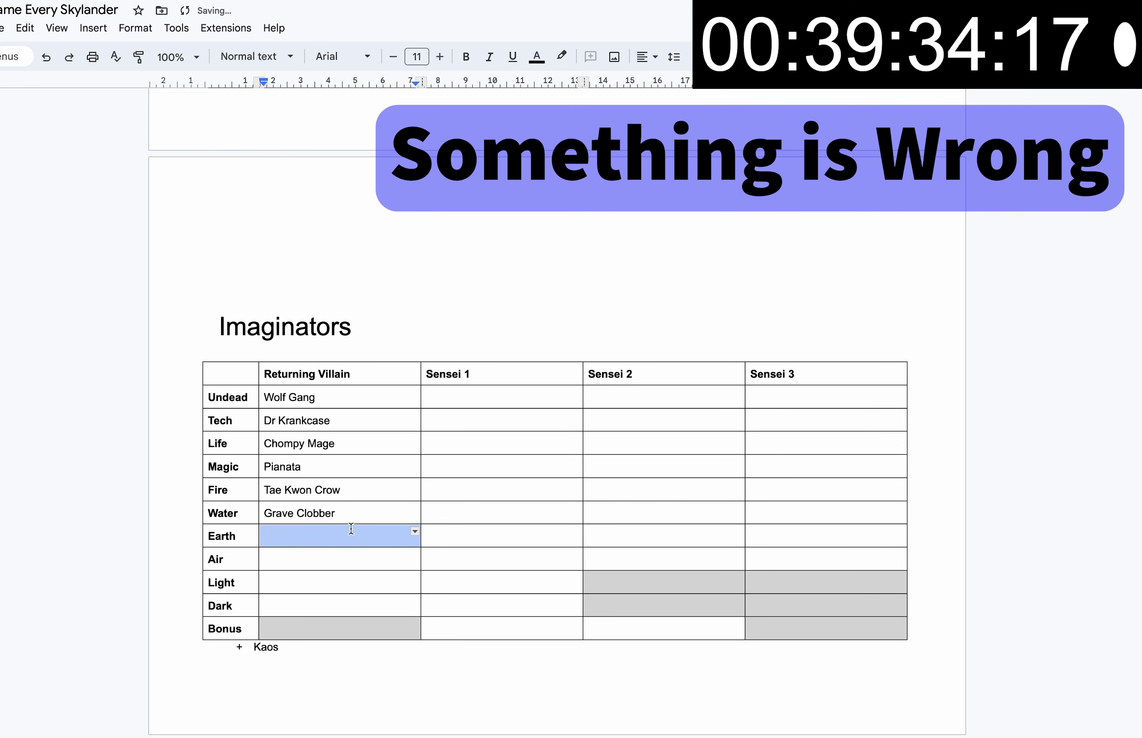
pyautogui.write('Golden Queen')
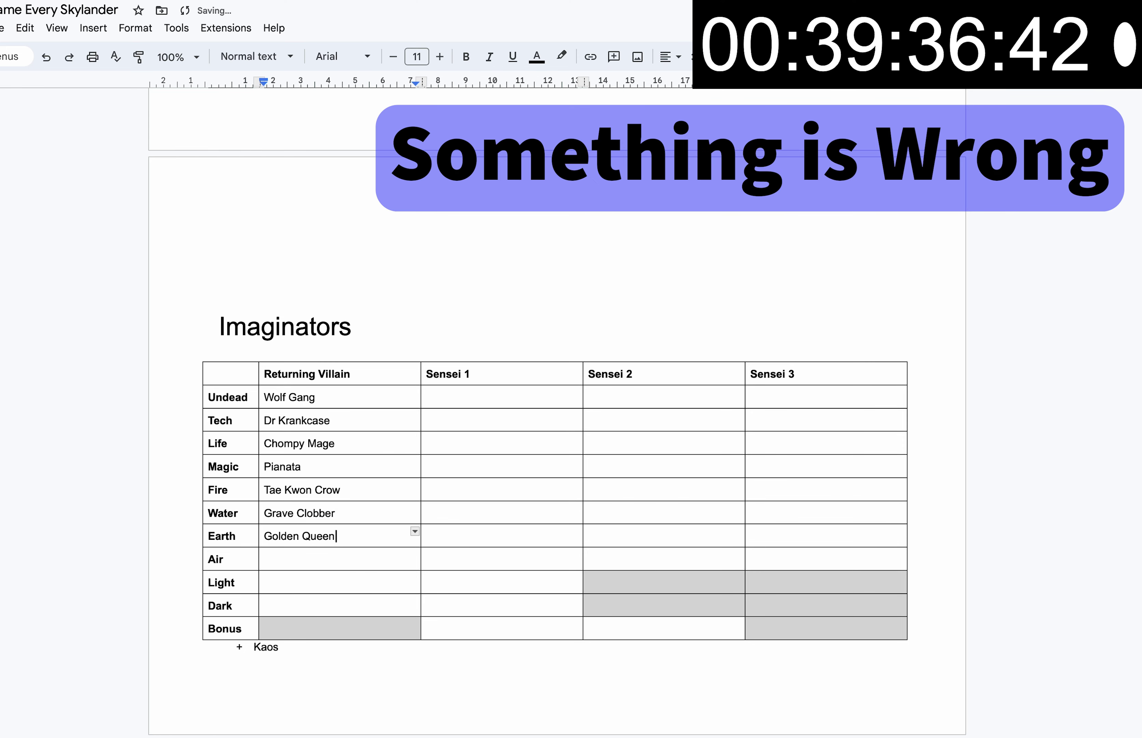
pyautogui.click(353, 559)
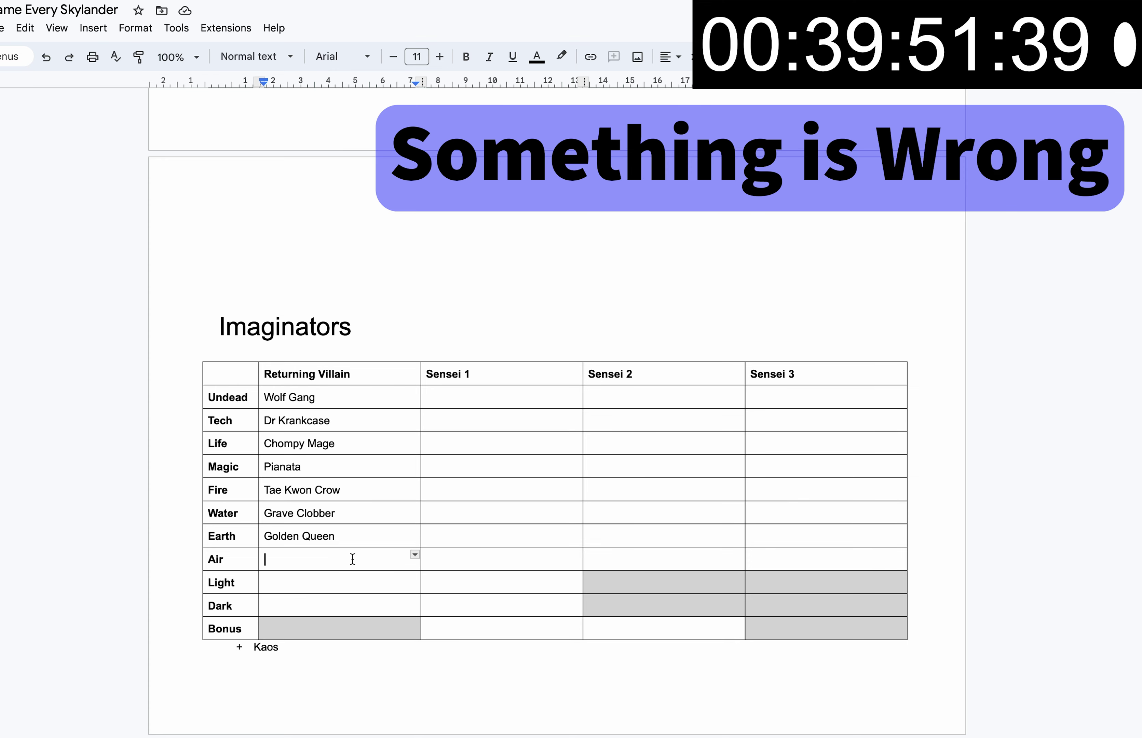
pyautogui.write('Bad Juju')
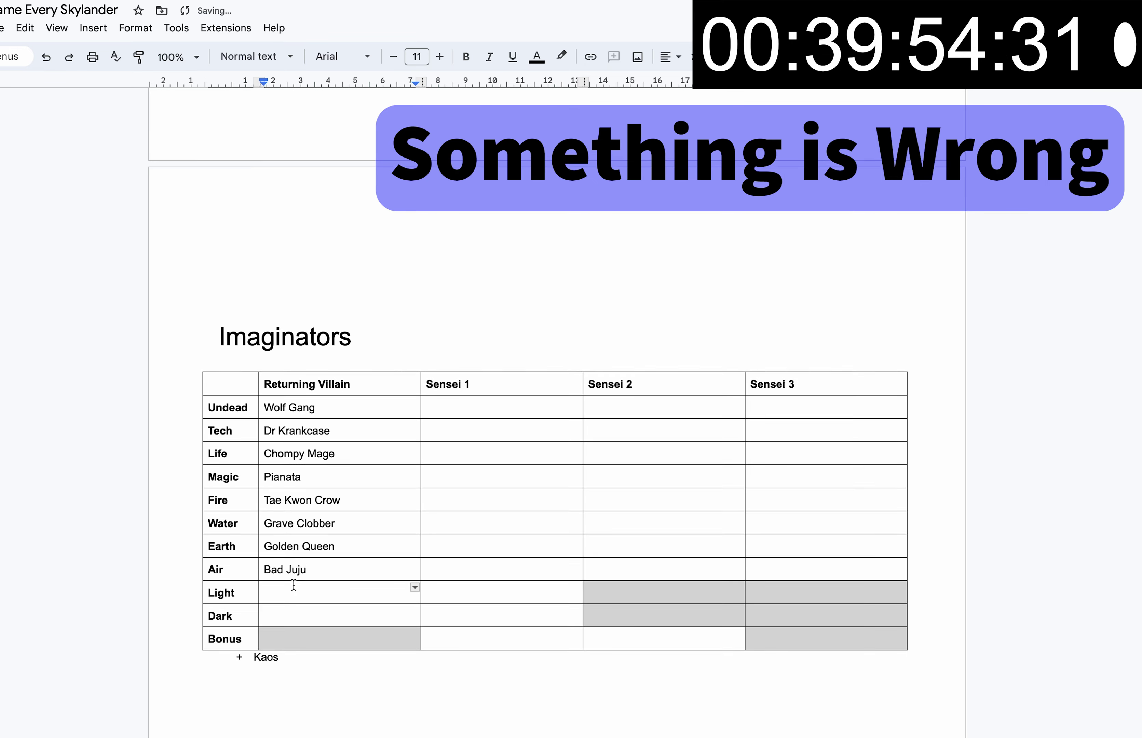
pyautogui.write('Blastertron')
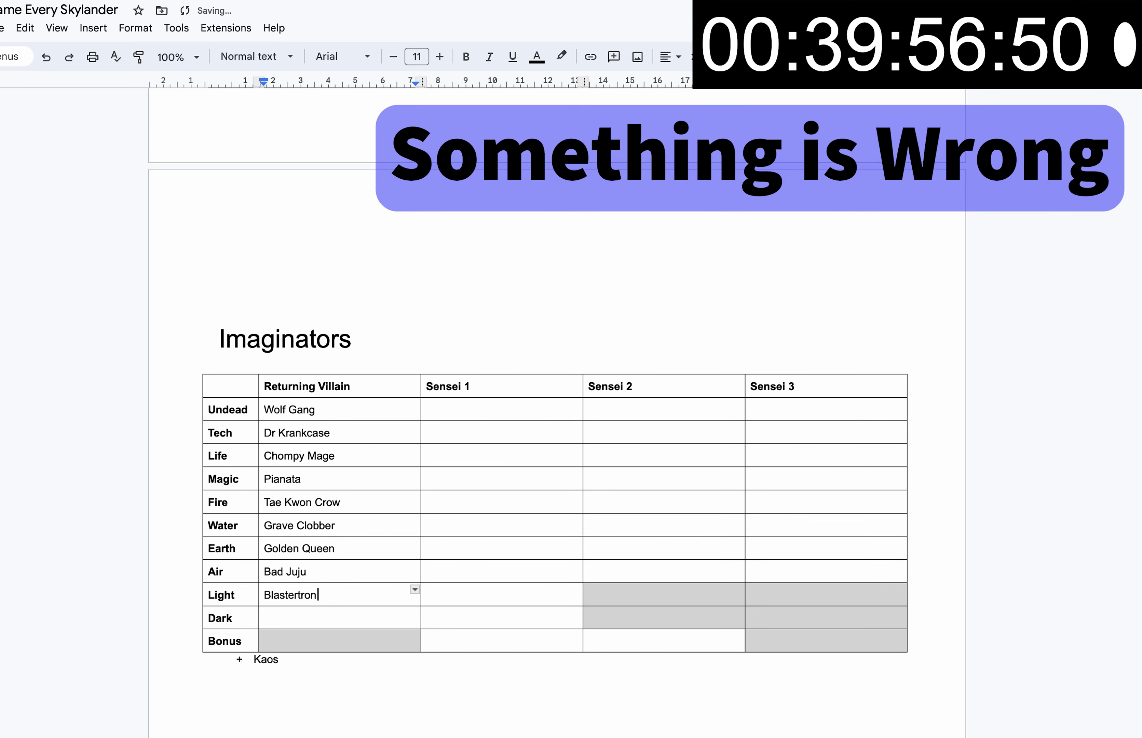
pyautogui.click(336, 618)
# - Enter Hoodsickle as Dark's villain and Pit Boss as Undead's Sensei 1
pyautogui.write('Hood')
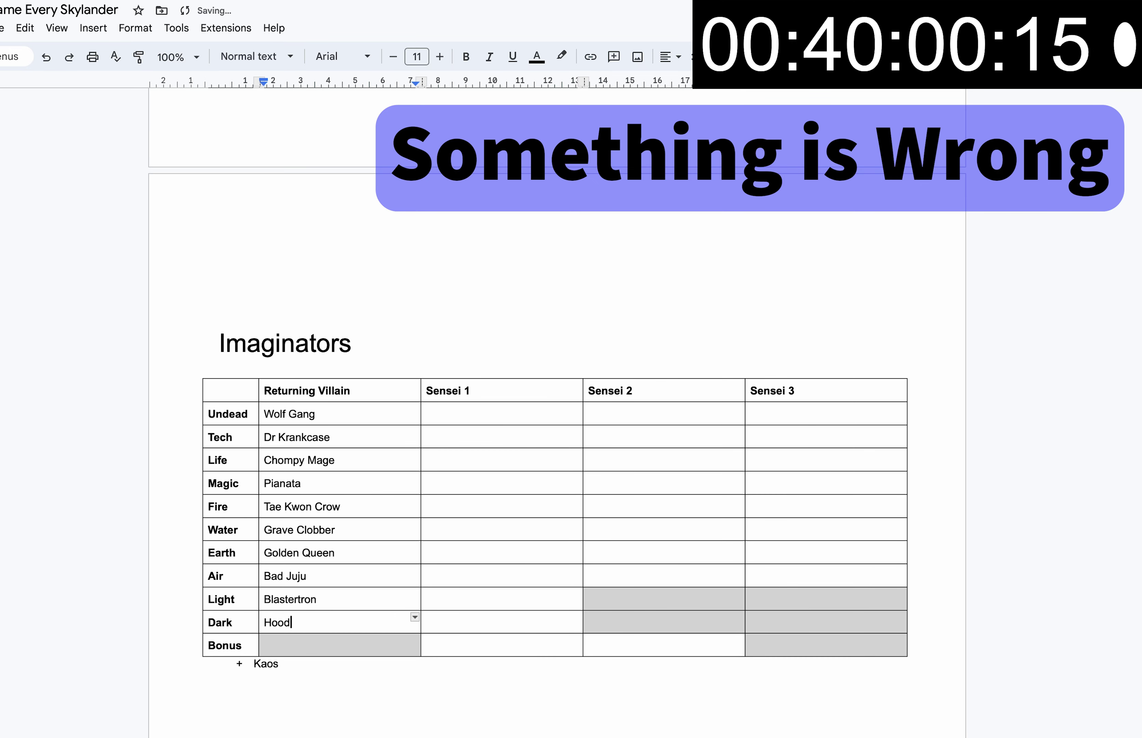
pyautogui.write('sickle')
pyautogui.moveTo(476, 397); pyautogui.dragTo(811, 398)
pyautogui.click(810, 398)
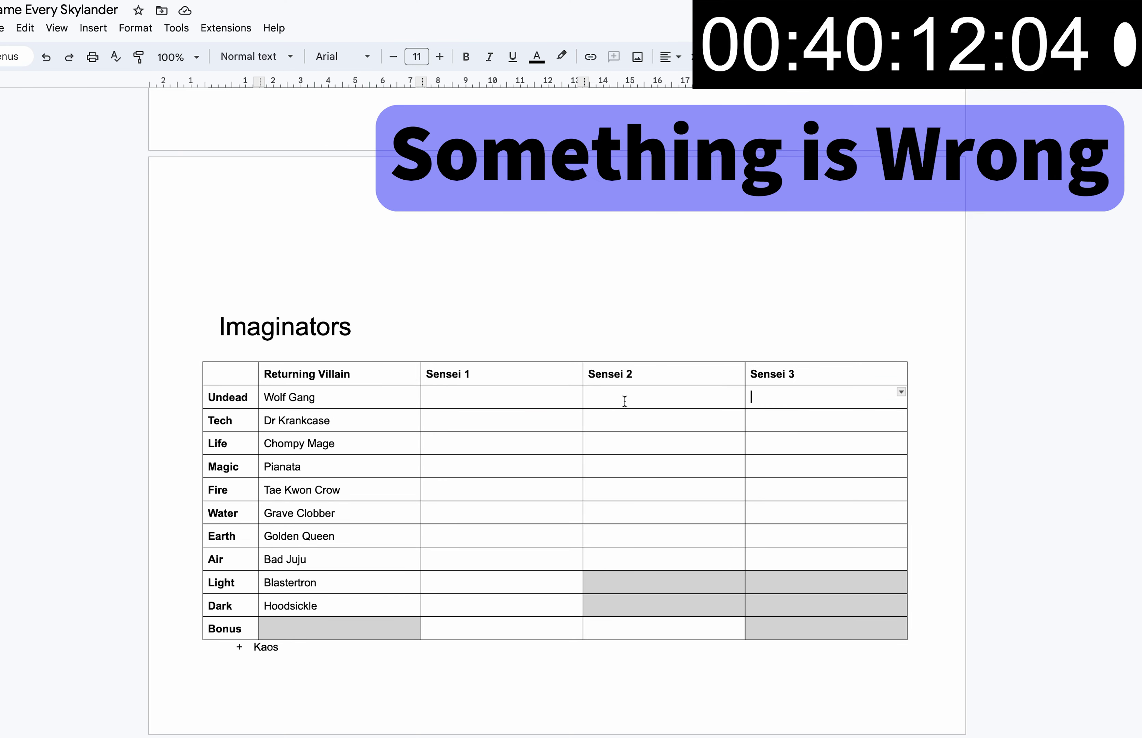
pyautogui.click(507, 399)
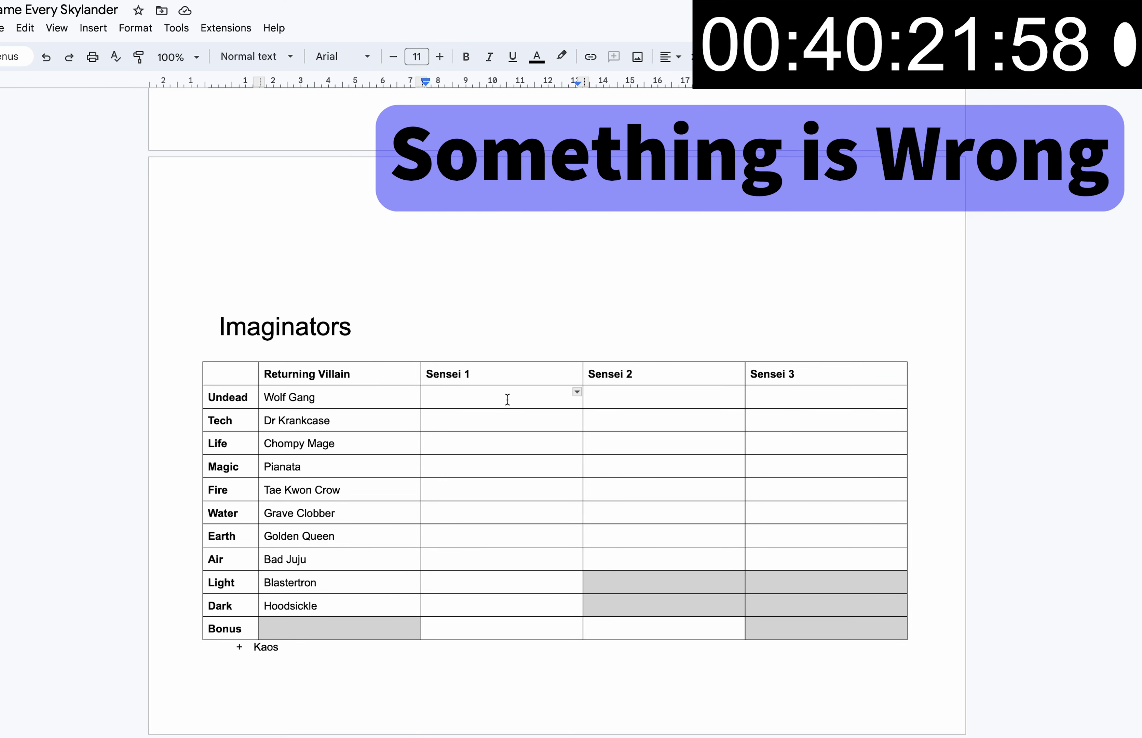
pyautogui.write('{')
pyautogui.press('BackSpace')
pyautogui.write('Pit Boss')
pyautogui.click(637, 400)
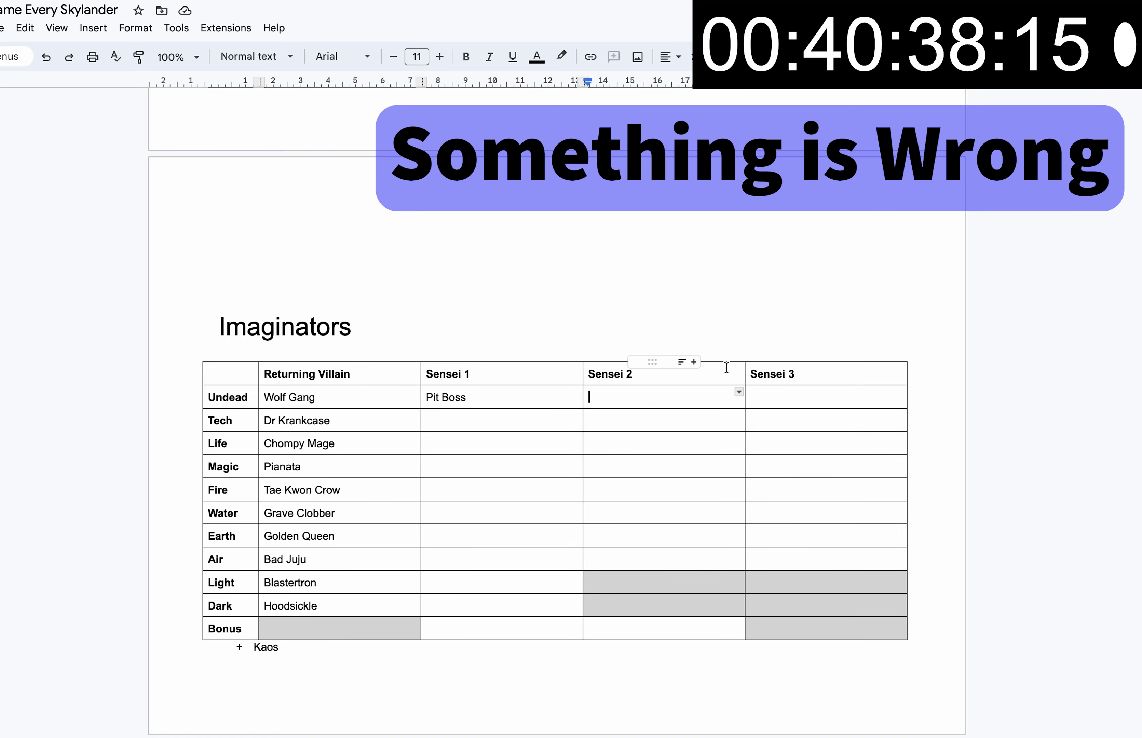
pyautogui.click(795, 408)
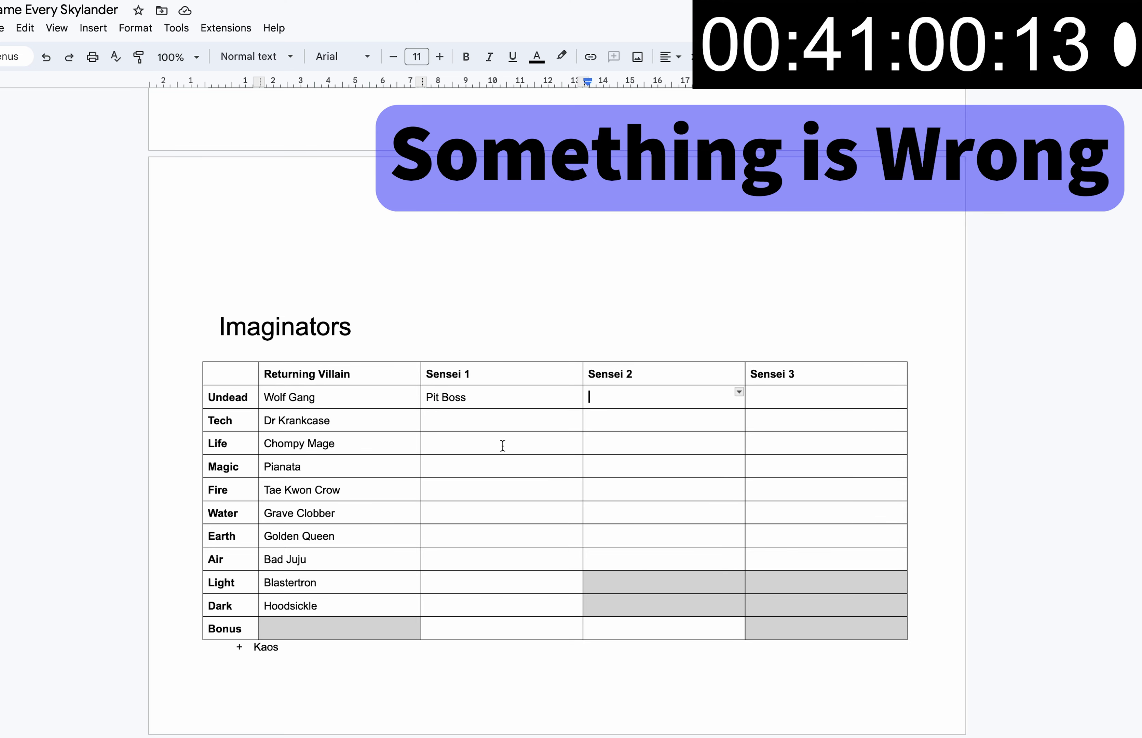
# - Fill the Tech row's senseis: Chain Reaction, Ro Bow and Buckshot
pyautogui.click(512, 422)
pyautogui.write('Chain Reaction')
pyautogui.press('Tab')
pyautogui.write('Ro Bow')
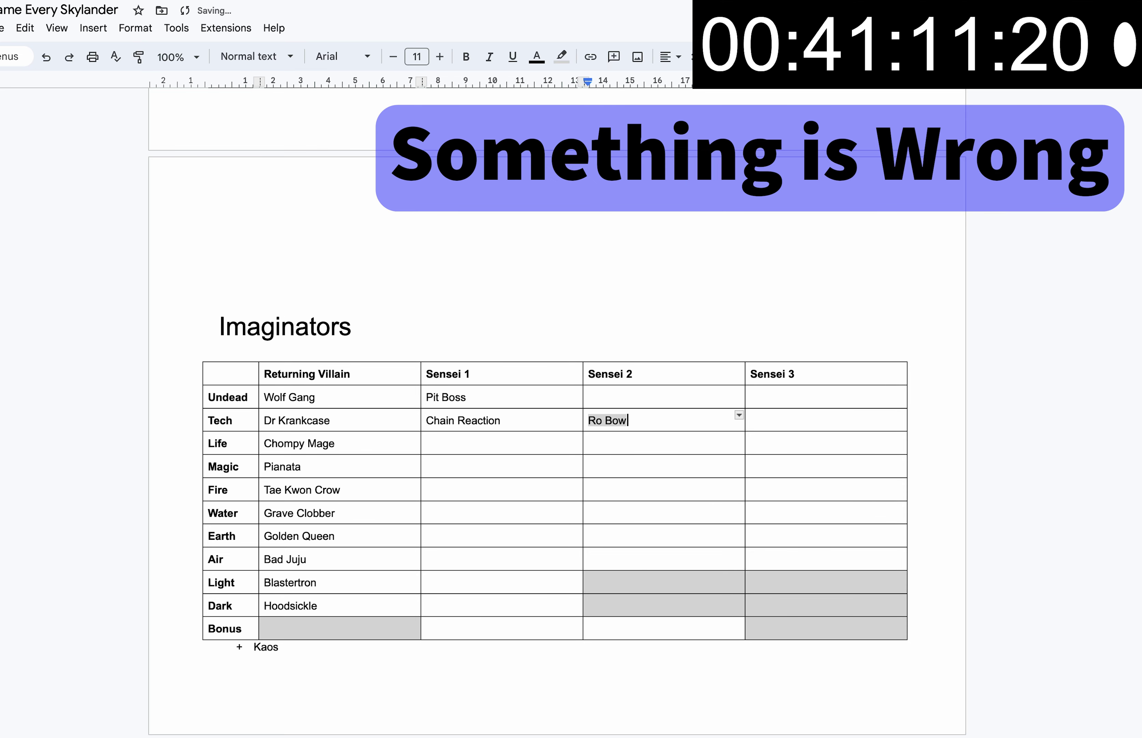
pyautogui.click(764, 425)
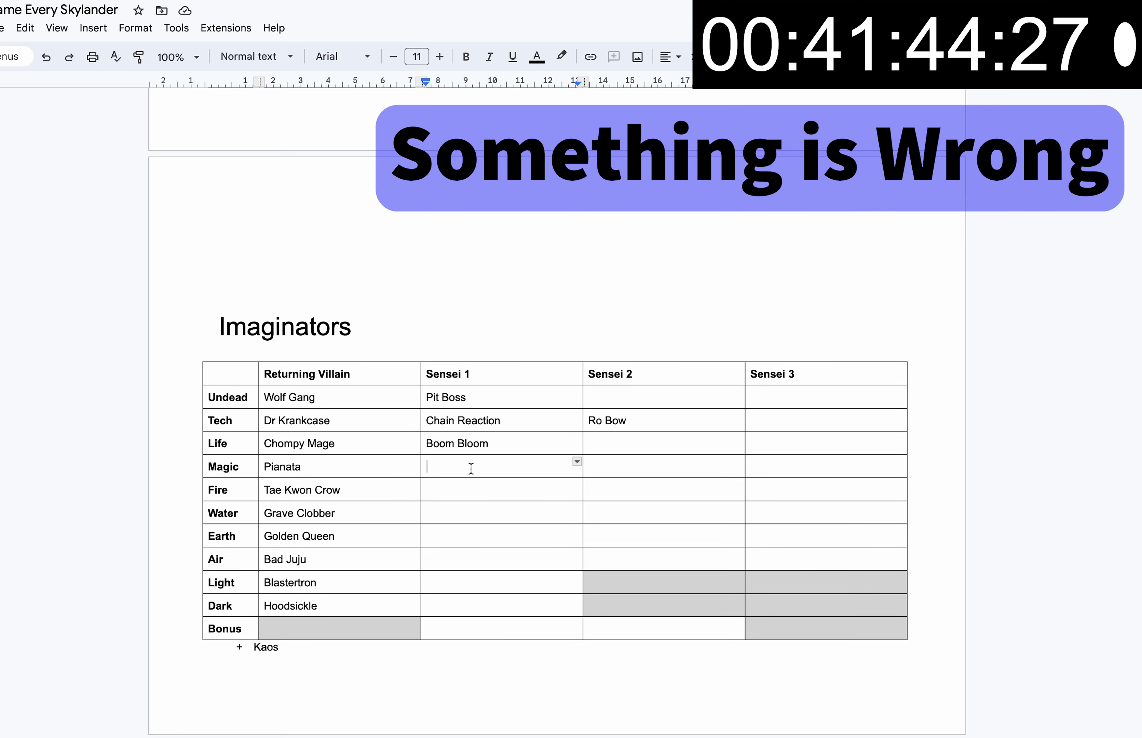
pyautogui.click(502, 443)
pyautogui.write('Boom BloomBuckshot')
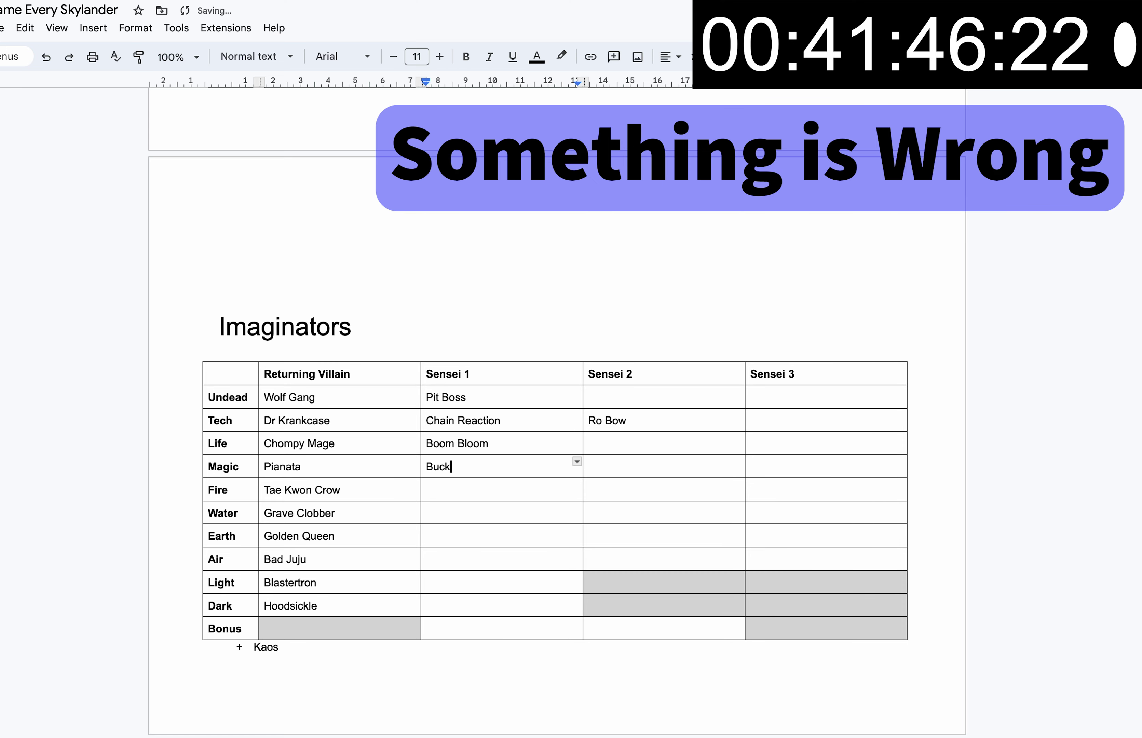
# - Fill Fire's senseis Ember, Flare Wolf and Pen, and Tidepool for Water
pyautogui.click(473, 490)
pyautogui.write('Ember')
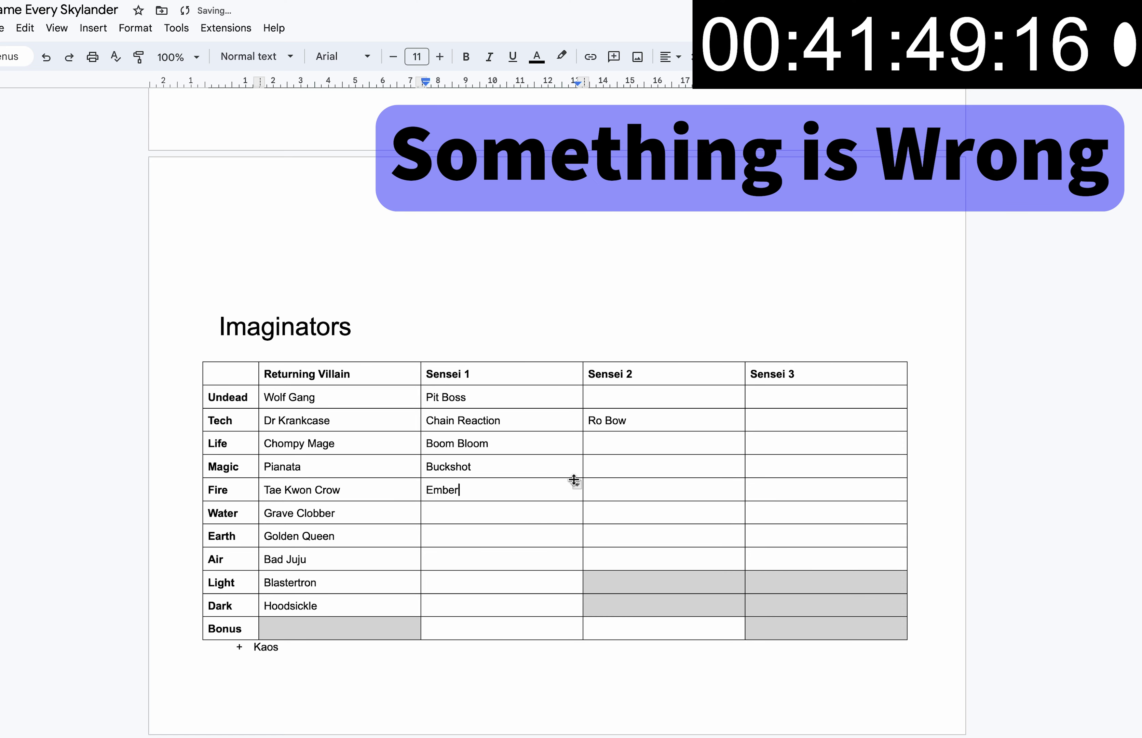
pyautogui.click(642, 490)
pyautogui.write('Flare Wolf')
pyautogui.press('Tab')
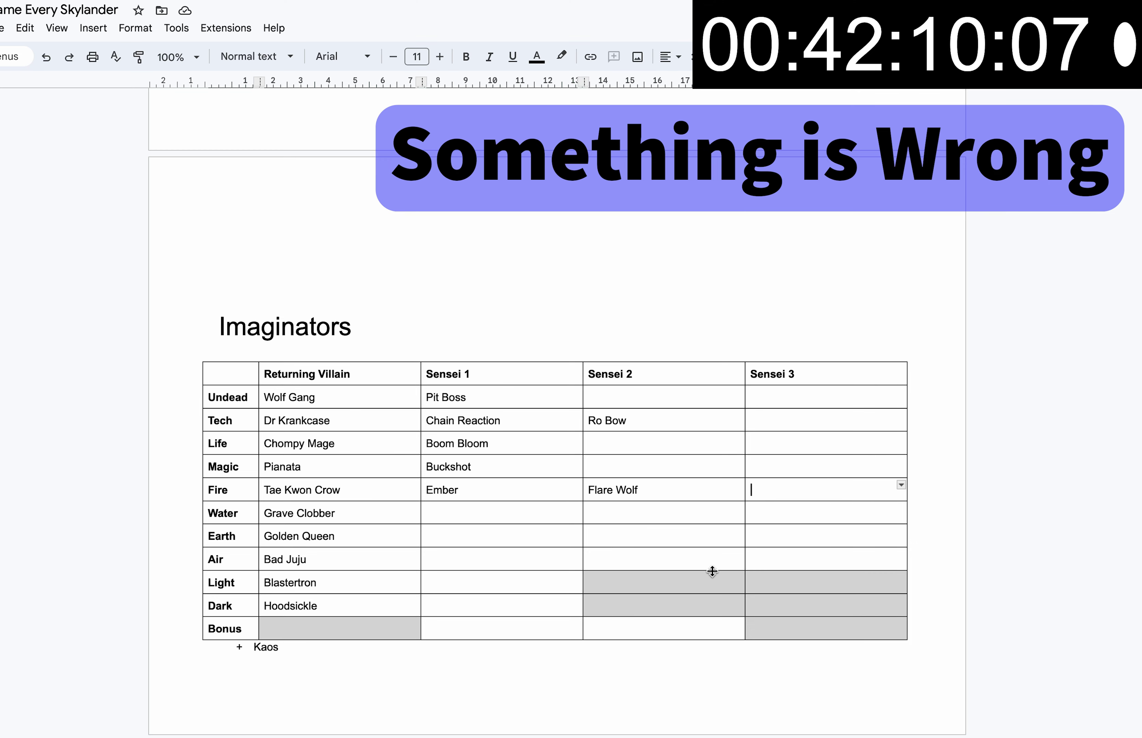
pyautogui.write('KingPen')
pyautogui.press('Tab')
pyautogui.write('Tidepool')
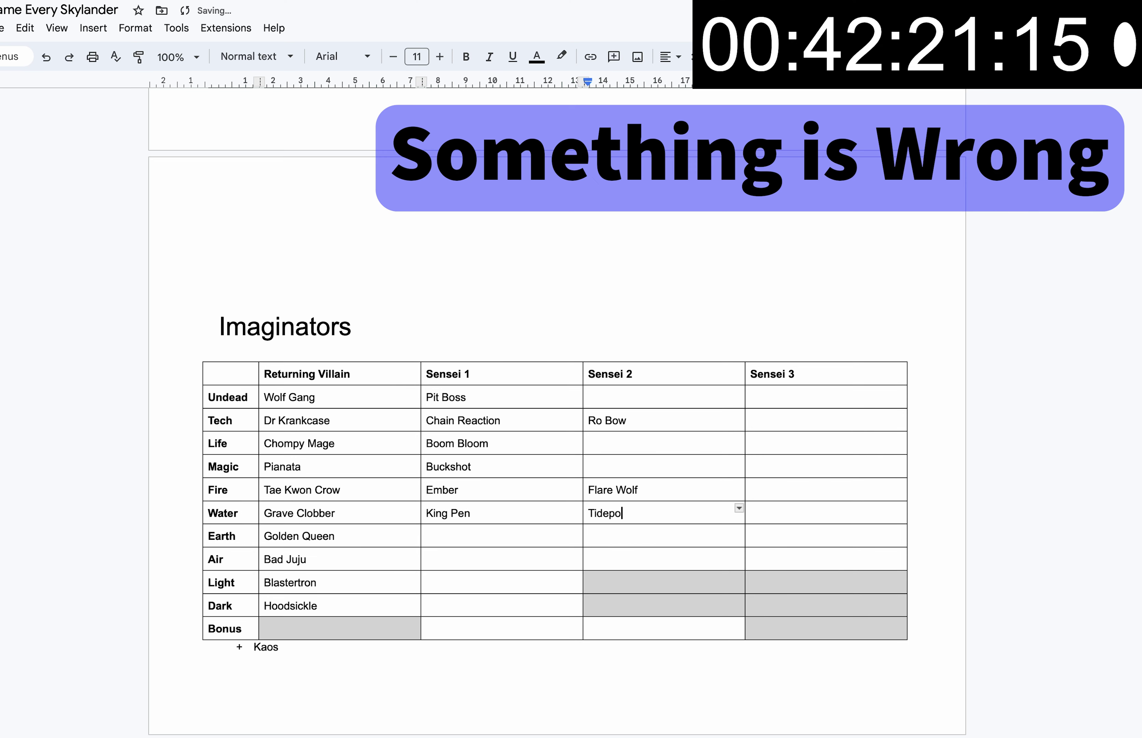
# - Fill Earth's senseis Barbella and Tritip, and Air's Wild Storm and Air Strike
pyautogui.click(539, 536)
pyautogui.write('Barbella')
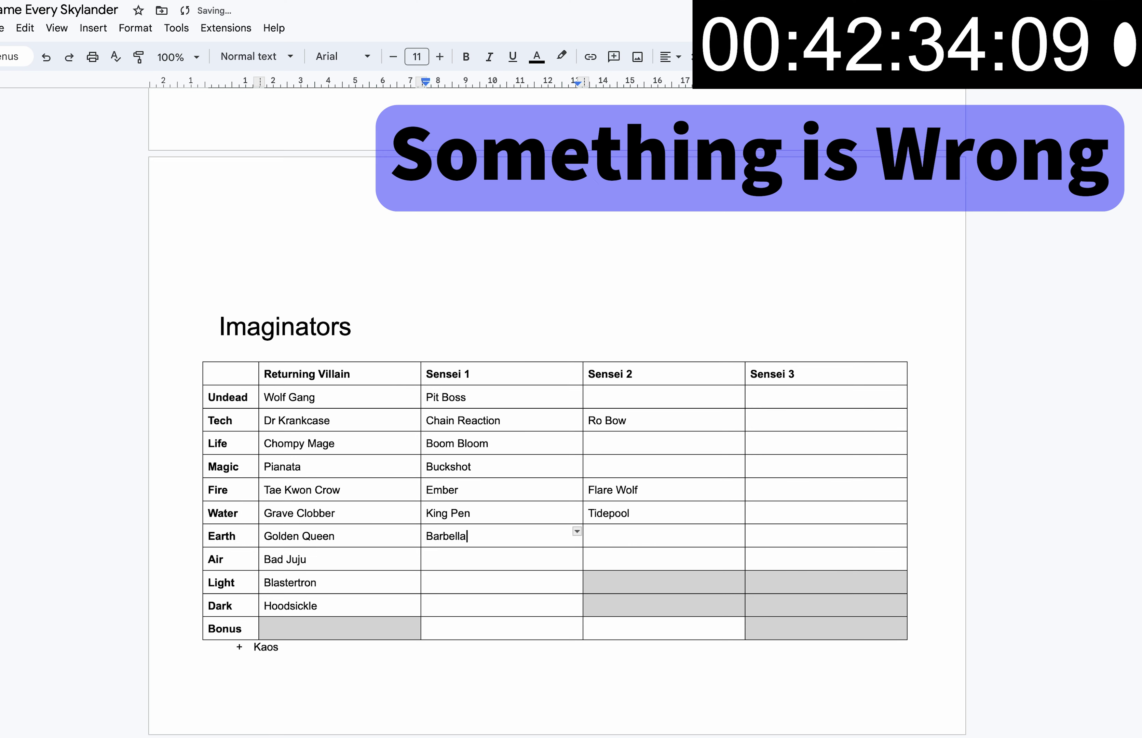
pyautogui.click(590, 536)
pyautogui.write('Tritip')
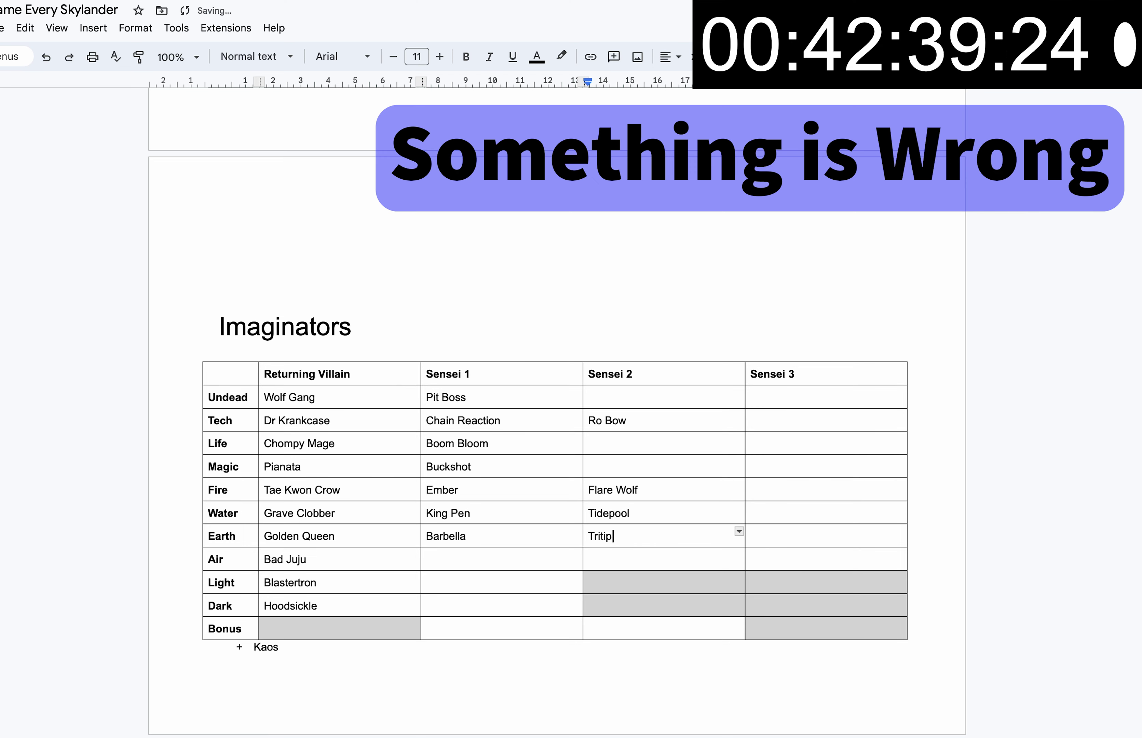
pyautogui.click(469, 557)
pyautogui.write('Wild')
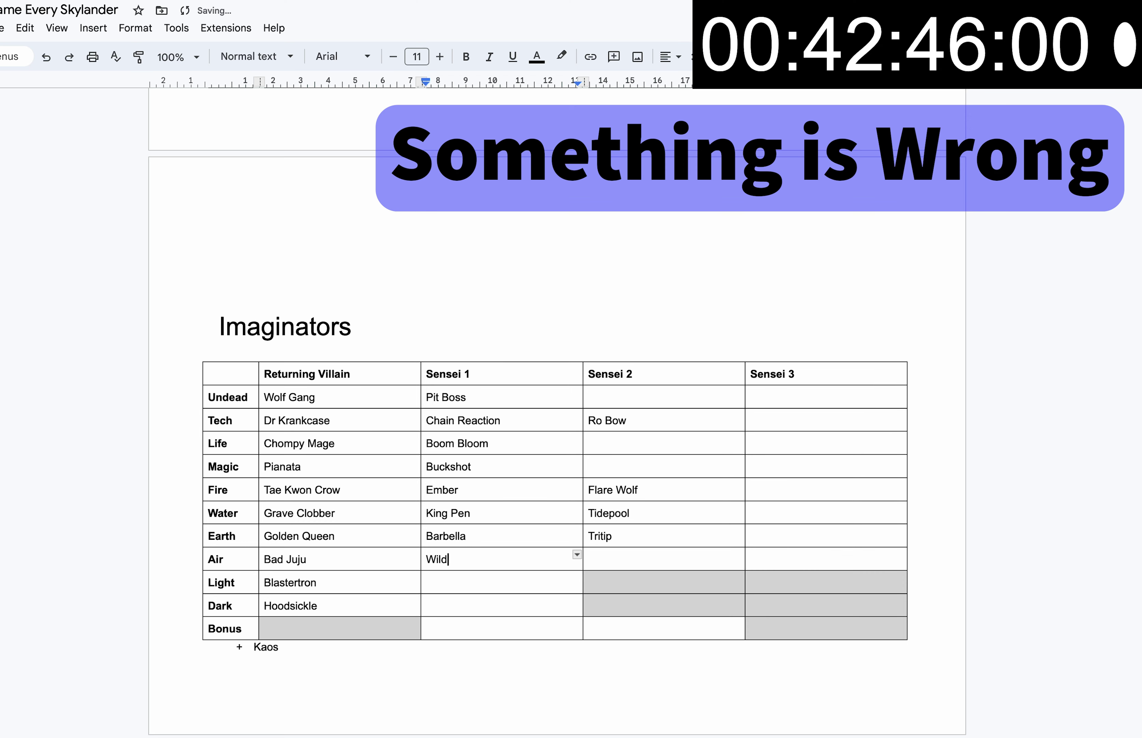
pyautogui.write(' Storm')
pyautogui.click(589, 558)
pyautogui.write('Air Strike')
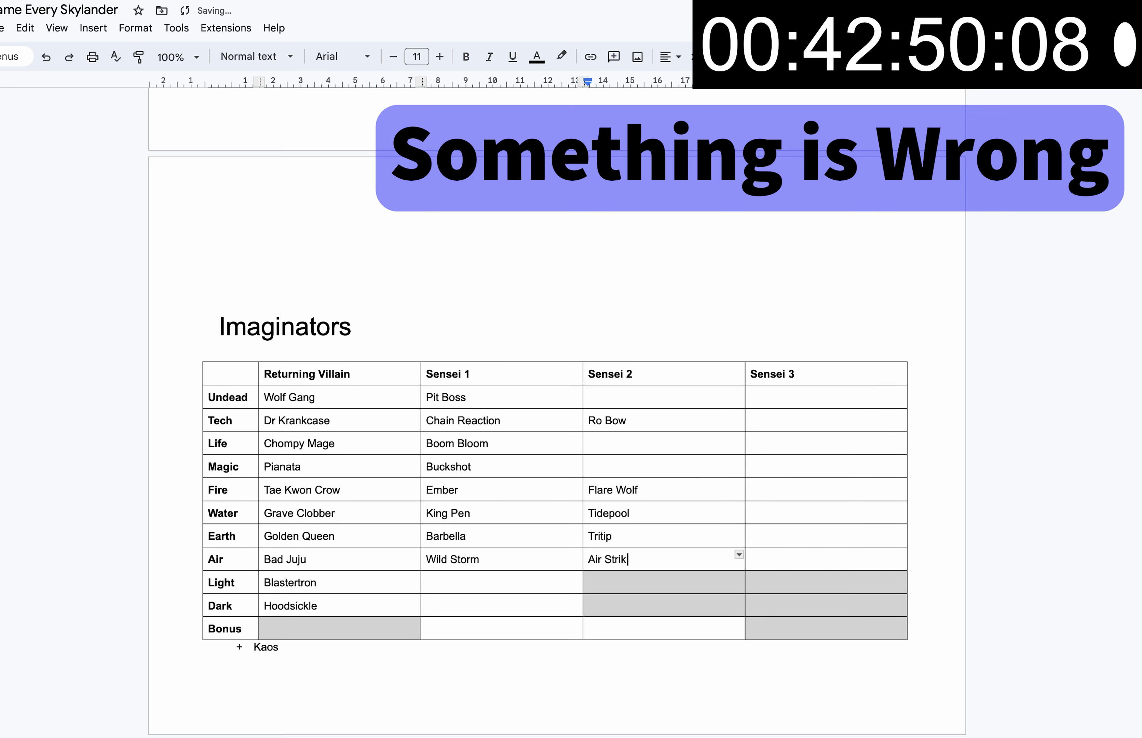
pyautogui.click(804, 558)
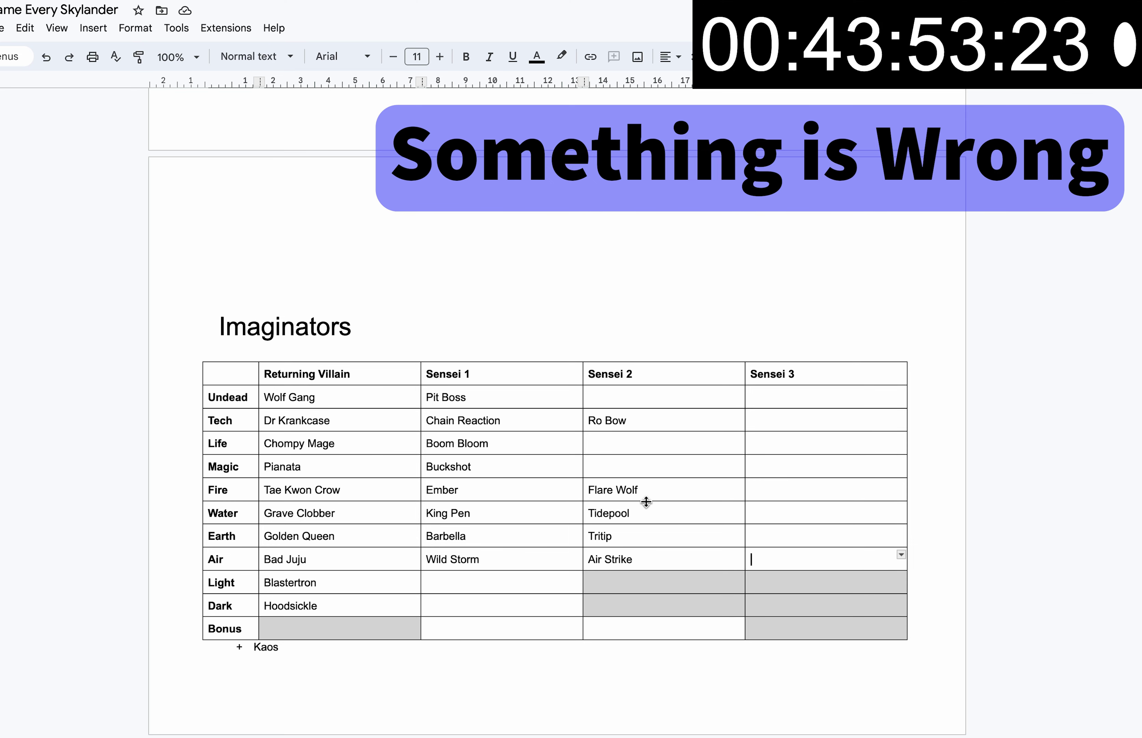
# - Delete the Sensei 3 column and enter Starcast
pyautogui.rightClick(804, 374)
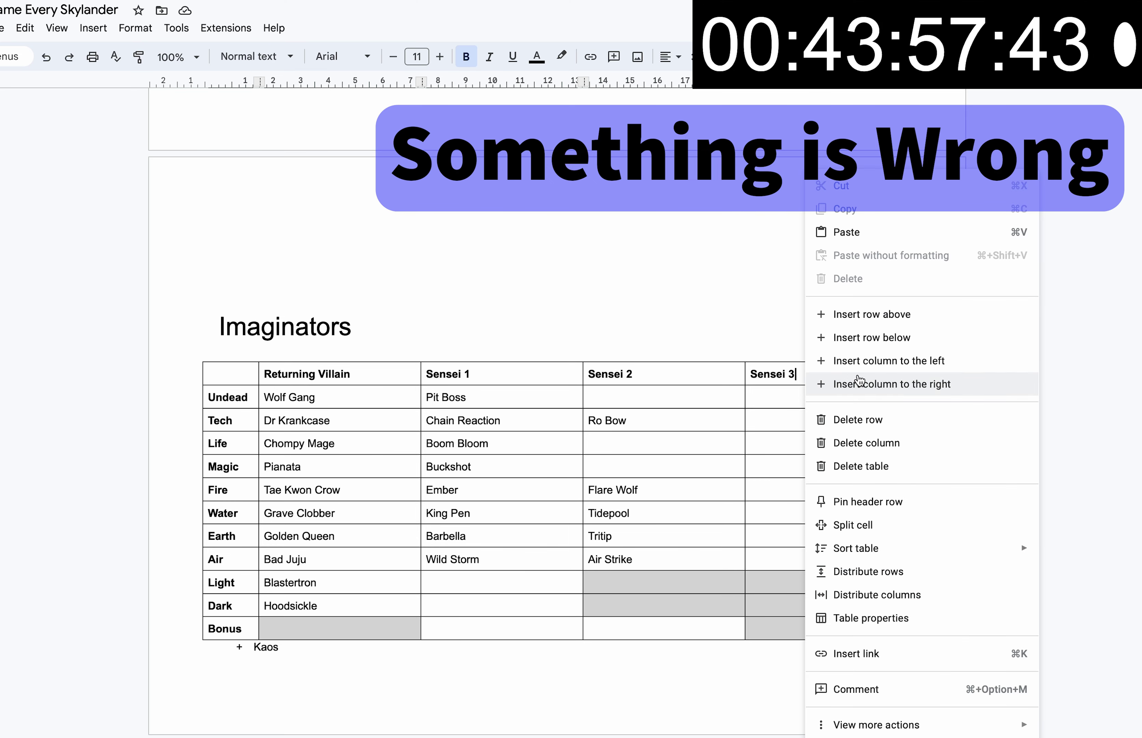
pyautogui.click(586, 582)
pyautogui.write('Aurora')
pyautogui.click(530, 600)
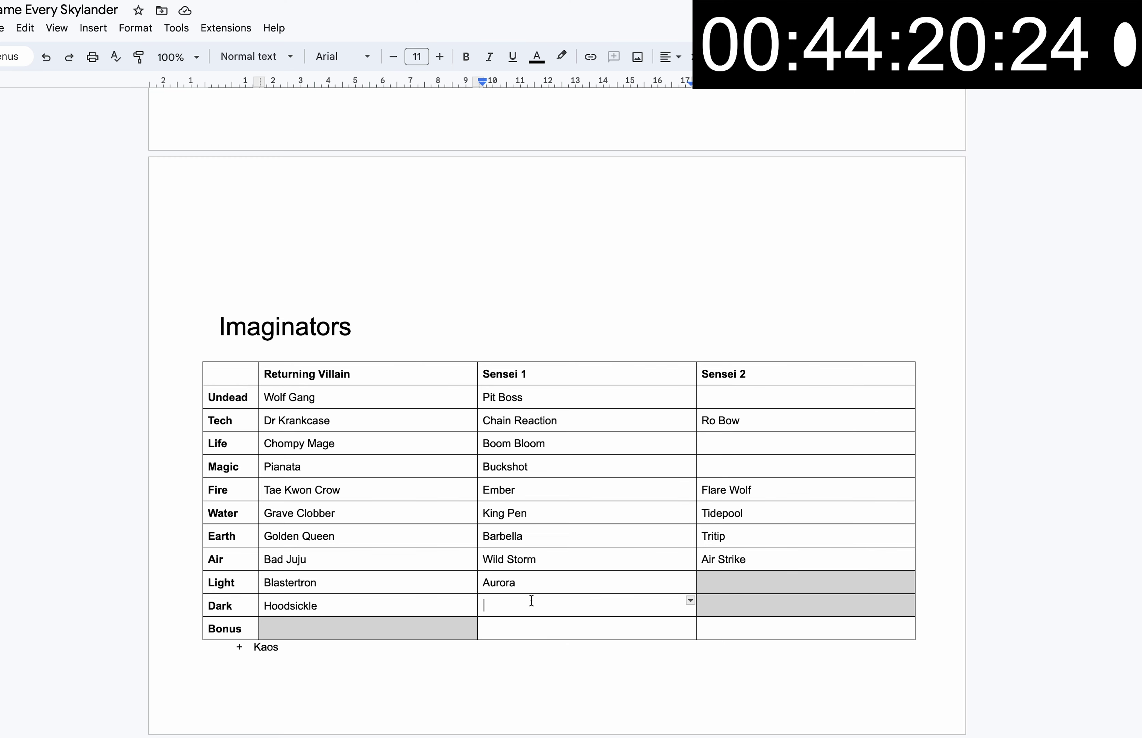
pyautogui.write('Starcast')
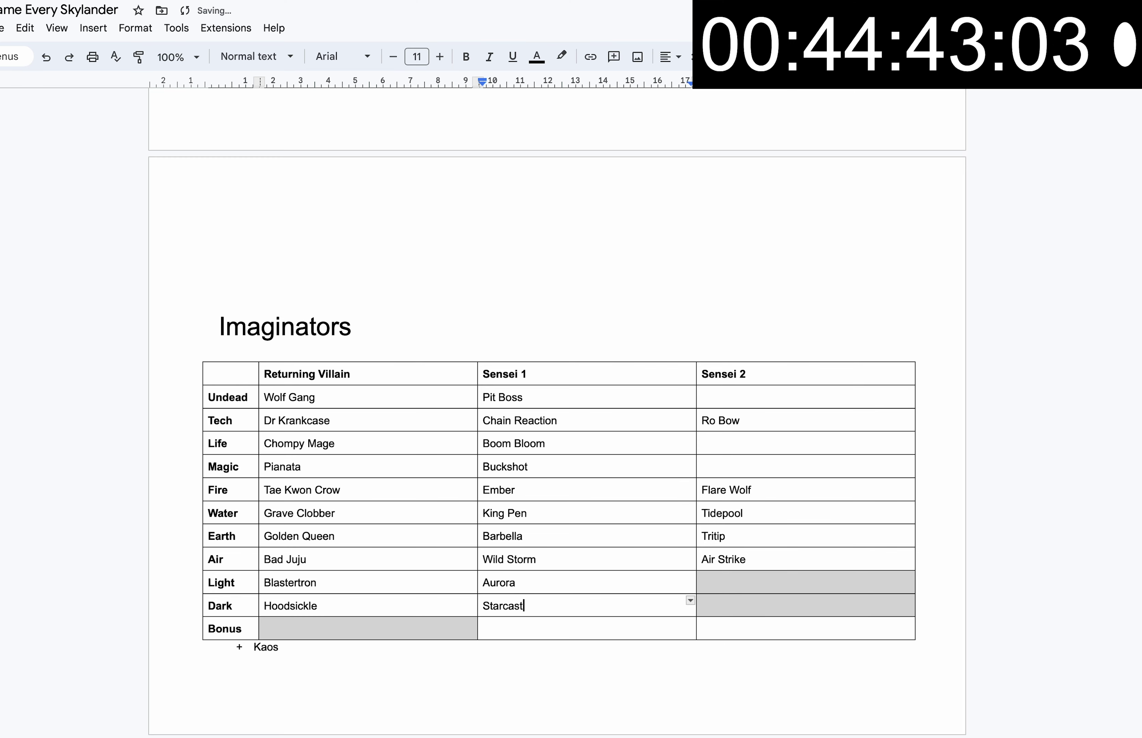
# - Enter Crash Bandicoot and Dr Neo Cortex as the Bonus row's senseis
pyautogui.click(527, 624)
pyautogui.write('Crash Bandicoot')
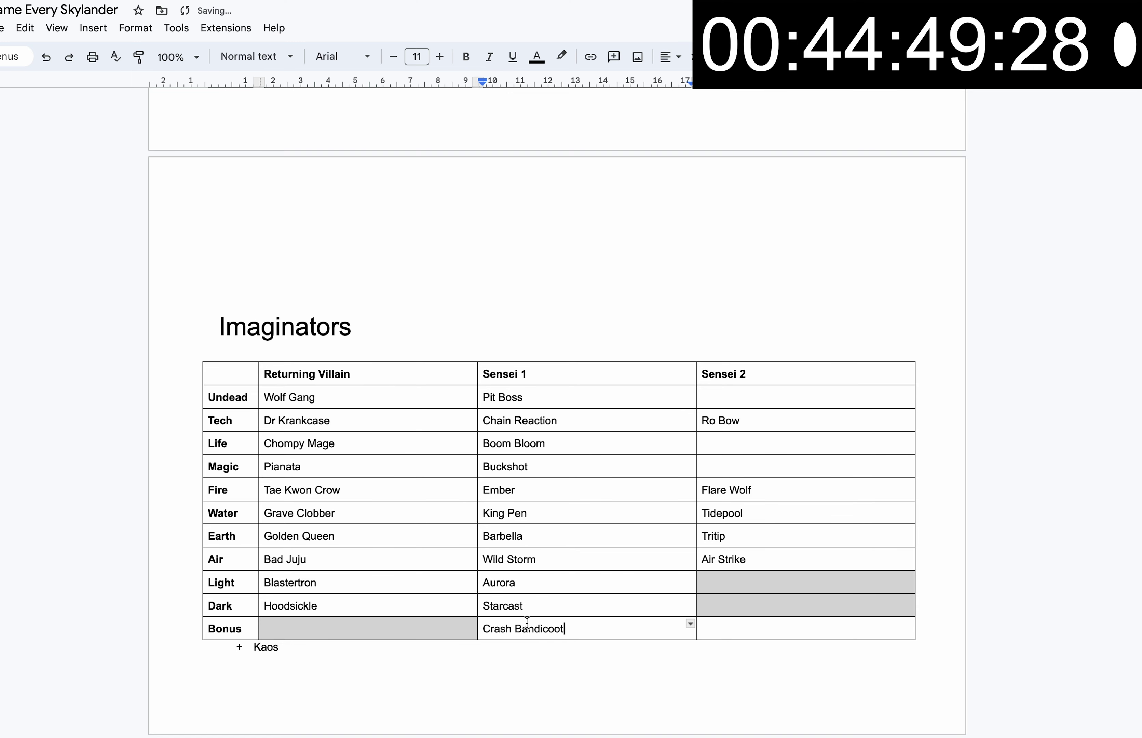
pyautogui.press('Tab')
pyautogui.write('Dr Neo Co')
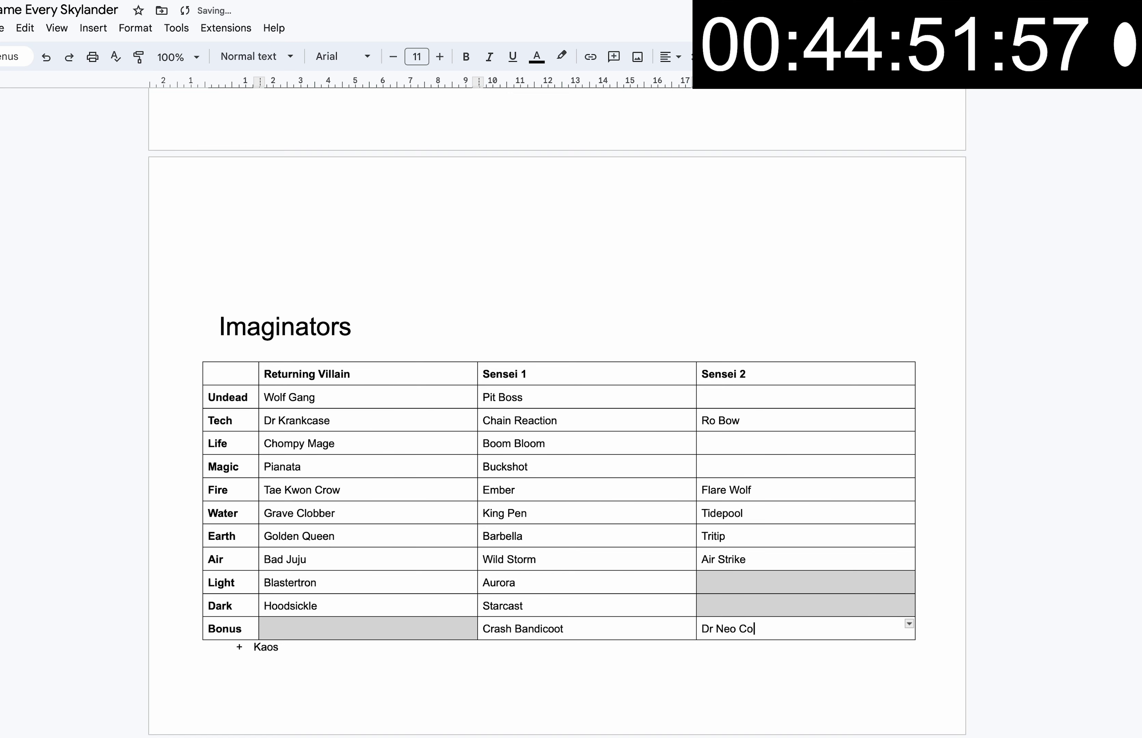
pyautogui.write('rtezx')
# - Fill the empty Sensei 2 cells with Chop Scotch for Undead and Ambush for Life
pyautogui.click(768, 397)
pyautogui.write('Chop Scotch')
pyautogui.click(738, 463)
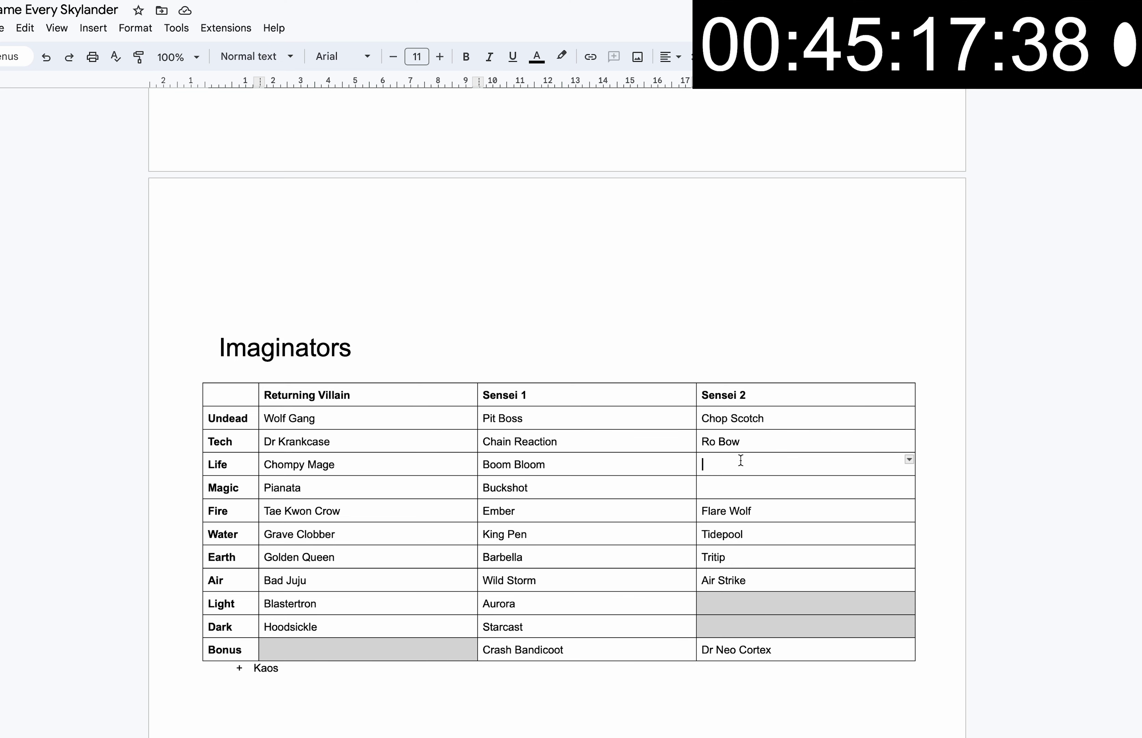
pyautogui.write('Ambush')
pyautogui.click(765, 481)
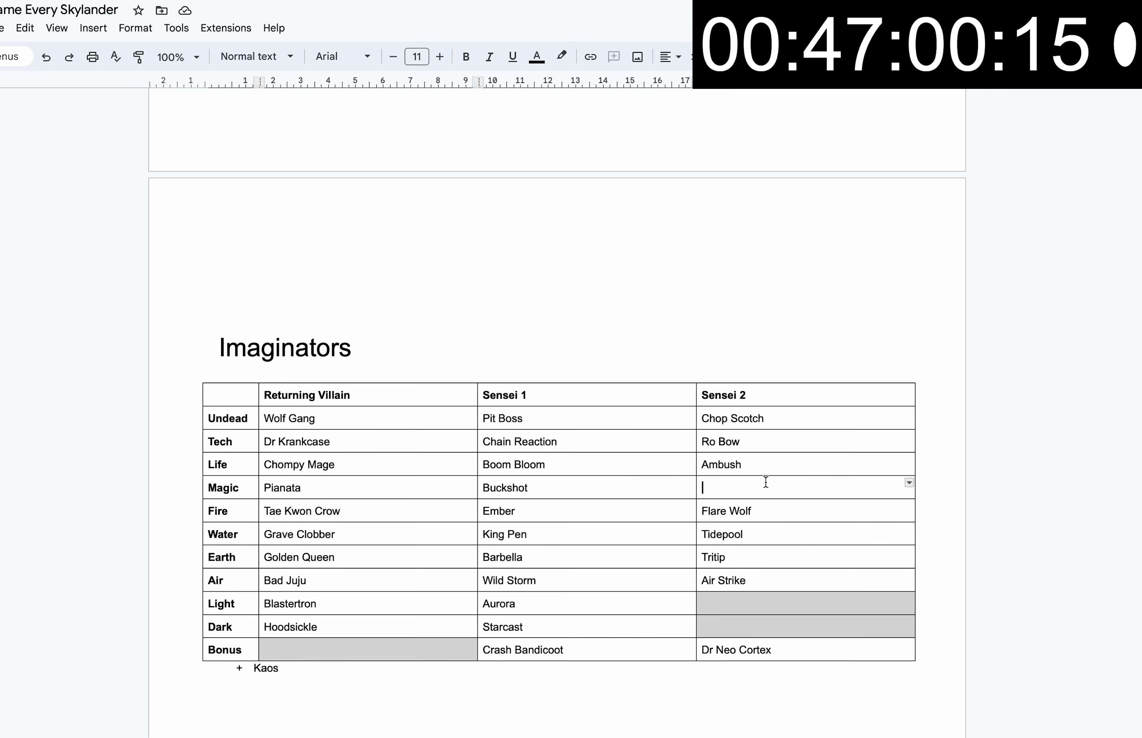
pyautogui.scroll(10, 765, 482)
pyautogui.scroll(-3, 645, 362)
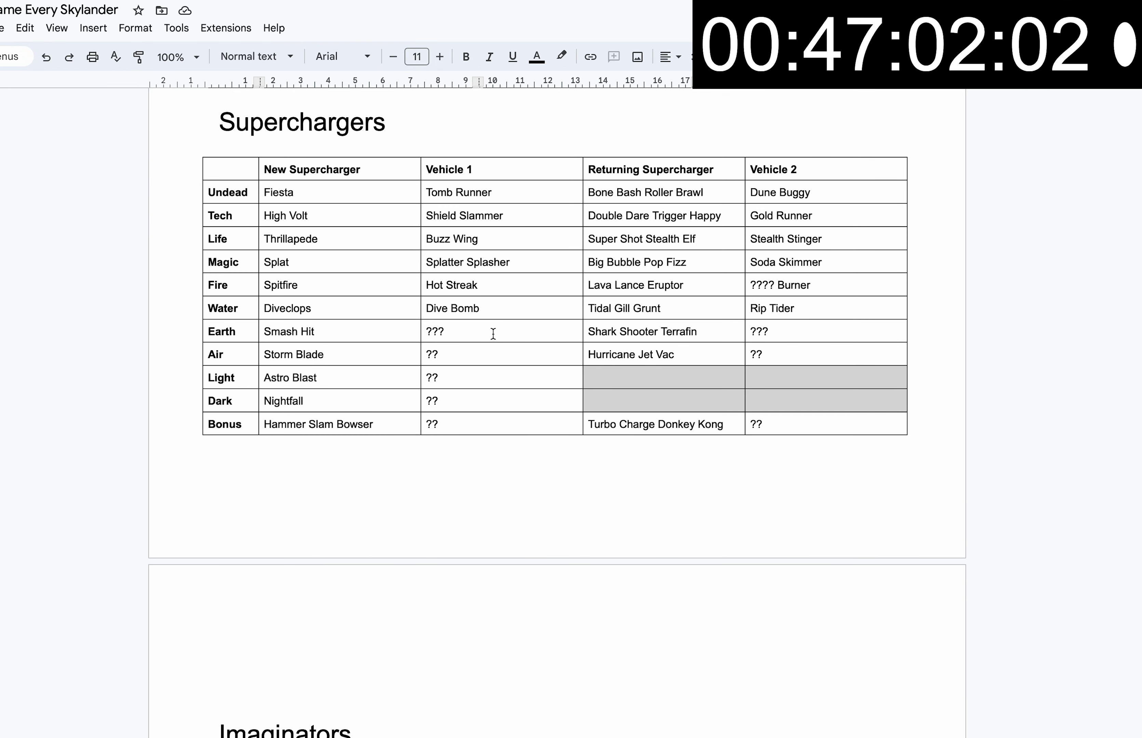
pyautogui.moveTo(493, 332); pyautogui.dragTo(520, 435)
pyautogui.click(808, 331)
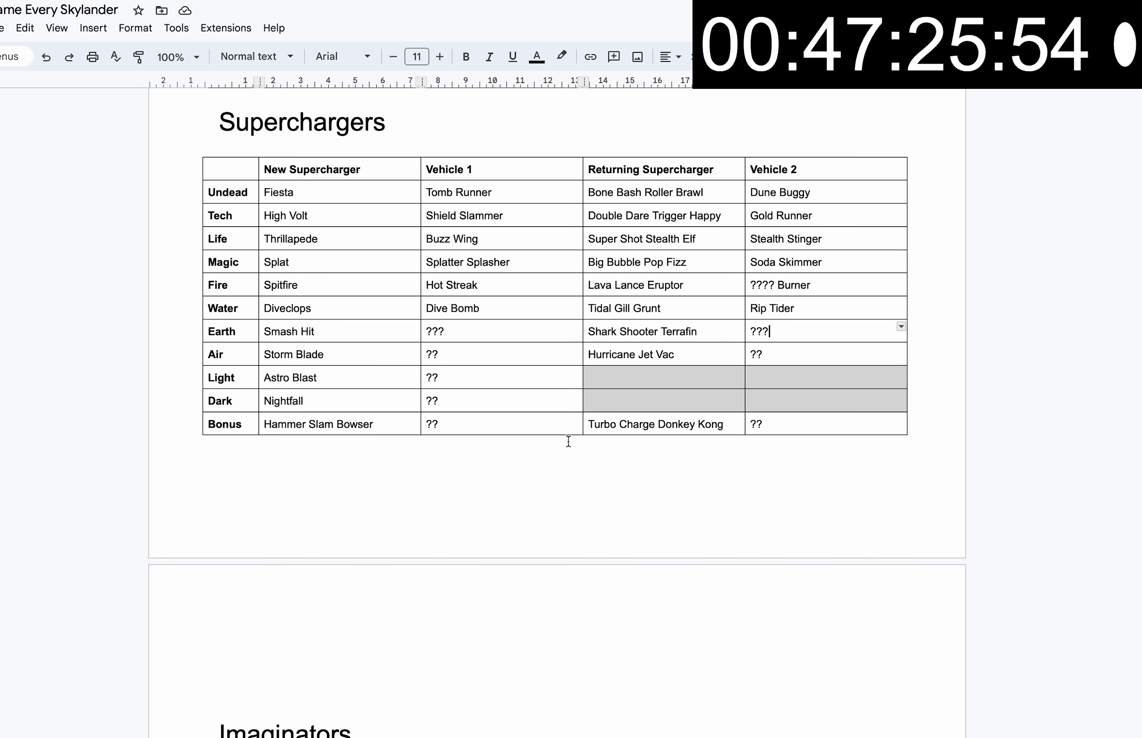
pyautogui.click(541, 359)
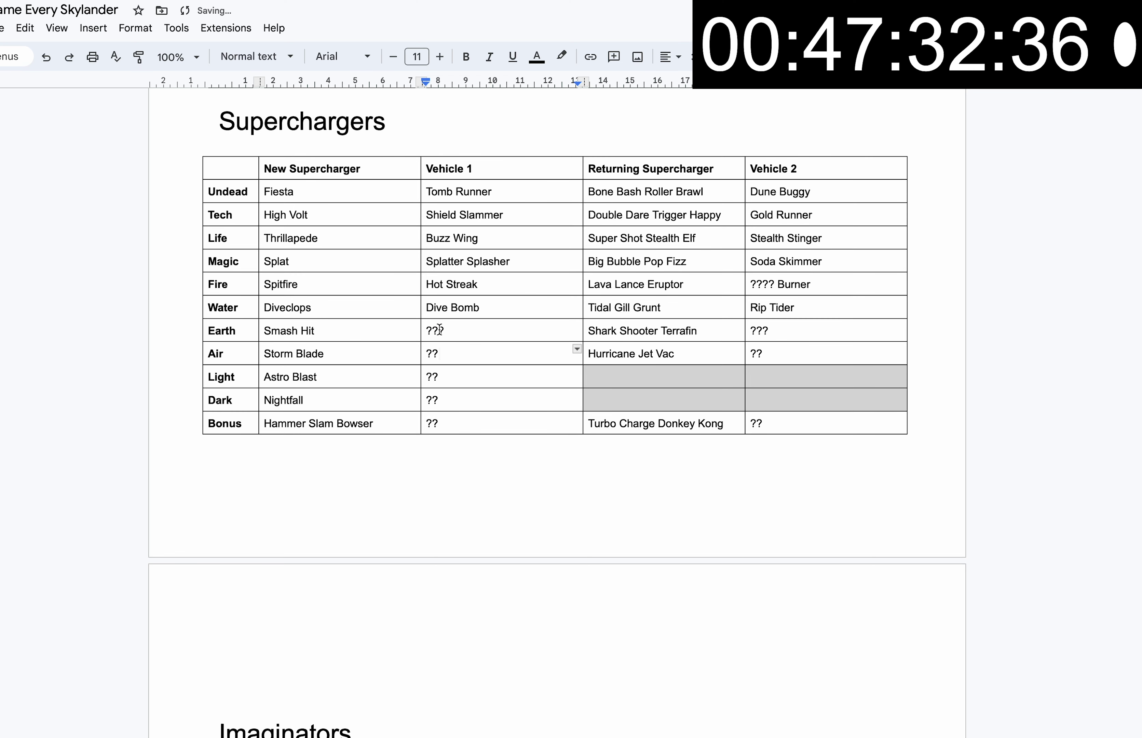
pyautogui.moveTo(440, 330)
pyautogui.mouseDown()
pyautogui.moveTo(239, 331)
pyautogui.moveTo(484, 326)
pyautogui.mouseUp()
pyautogui.moveTo(777, 331); pyautogui.dragTo(617, 337)
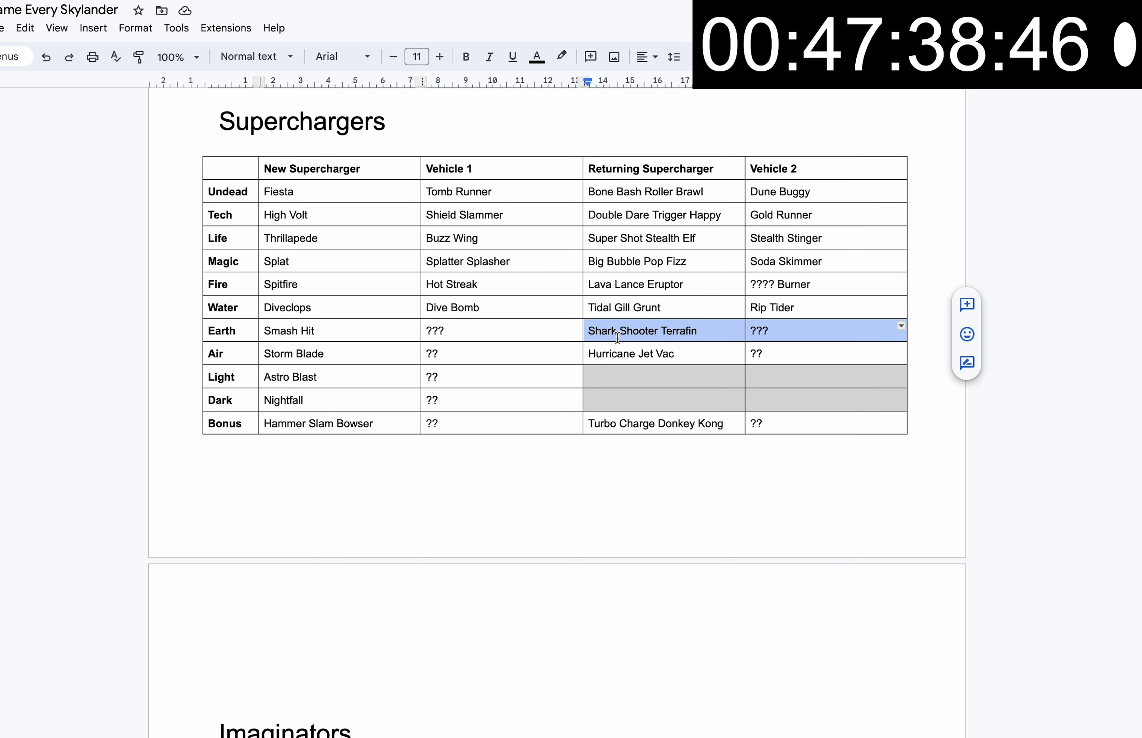
pyautogui.scroll(1, 423, 349)
pyautogui.moveTo(418, 363); pyautogui.dragTo(551, 364)
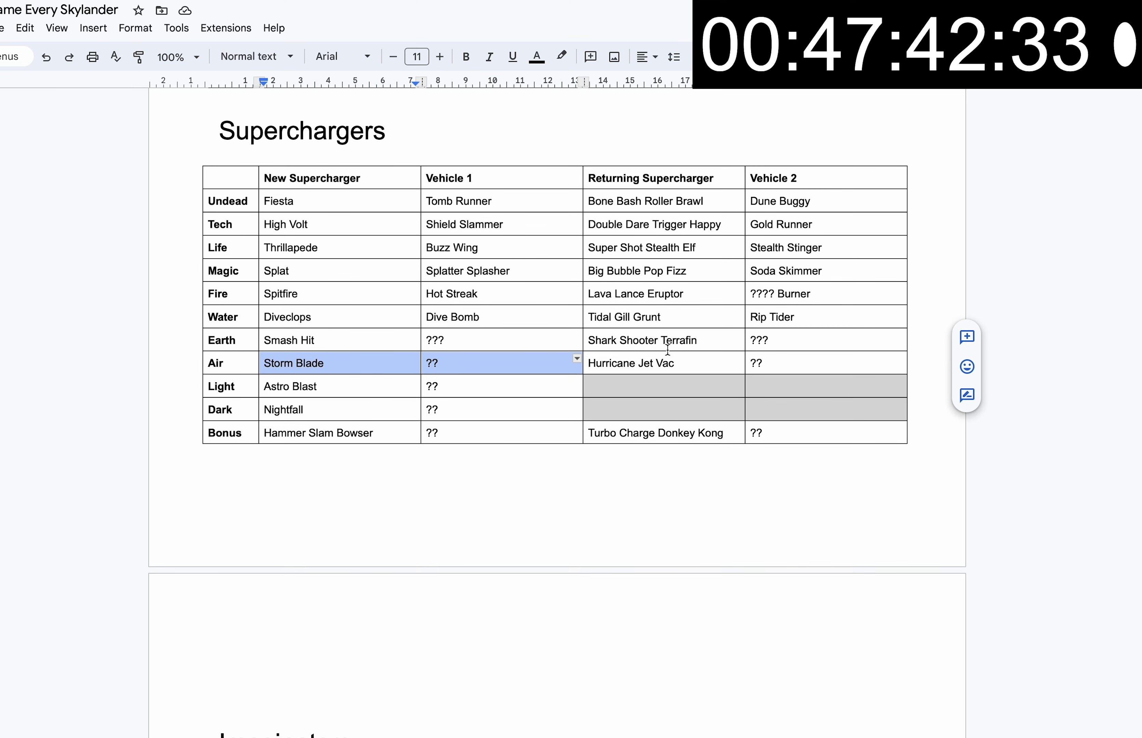
pyautogui.moveTo(665, 363); pyautogui.dragTo(770, 363)
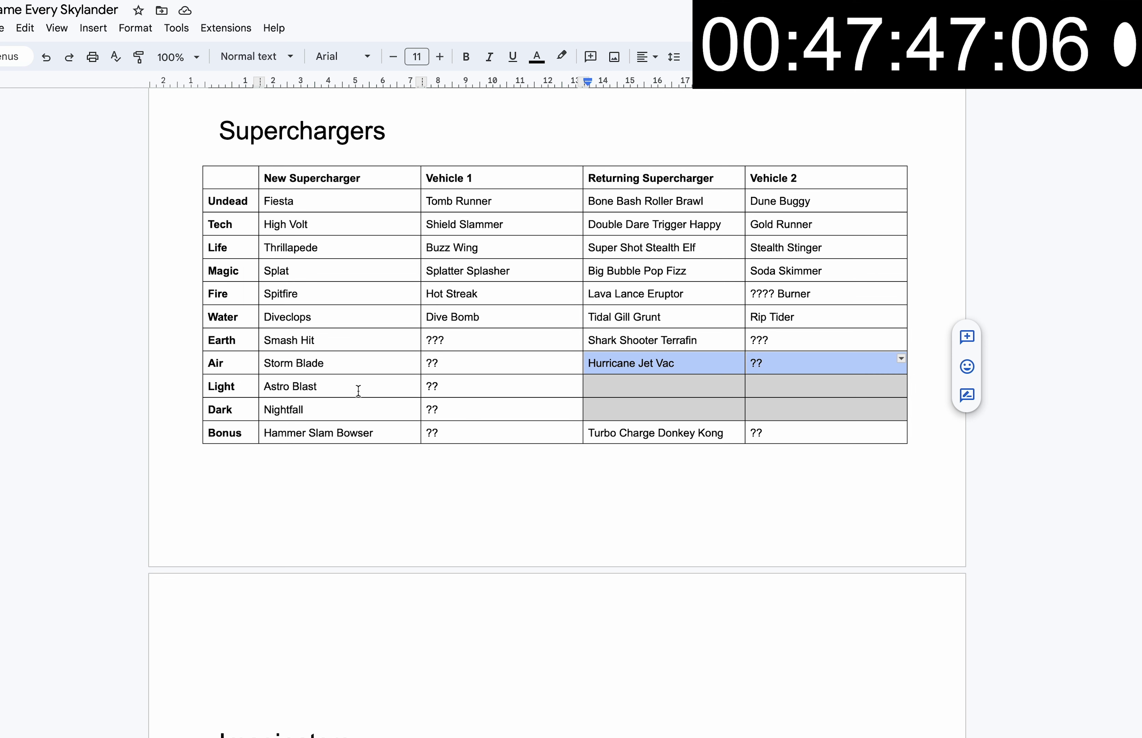
pyautogui.moveTo(353, 388); pyautogui.dragTo(467, 393)
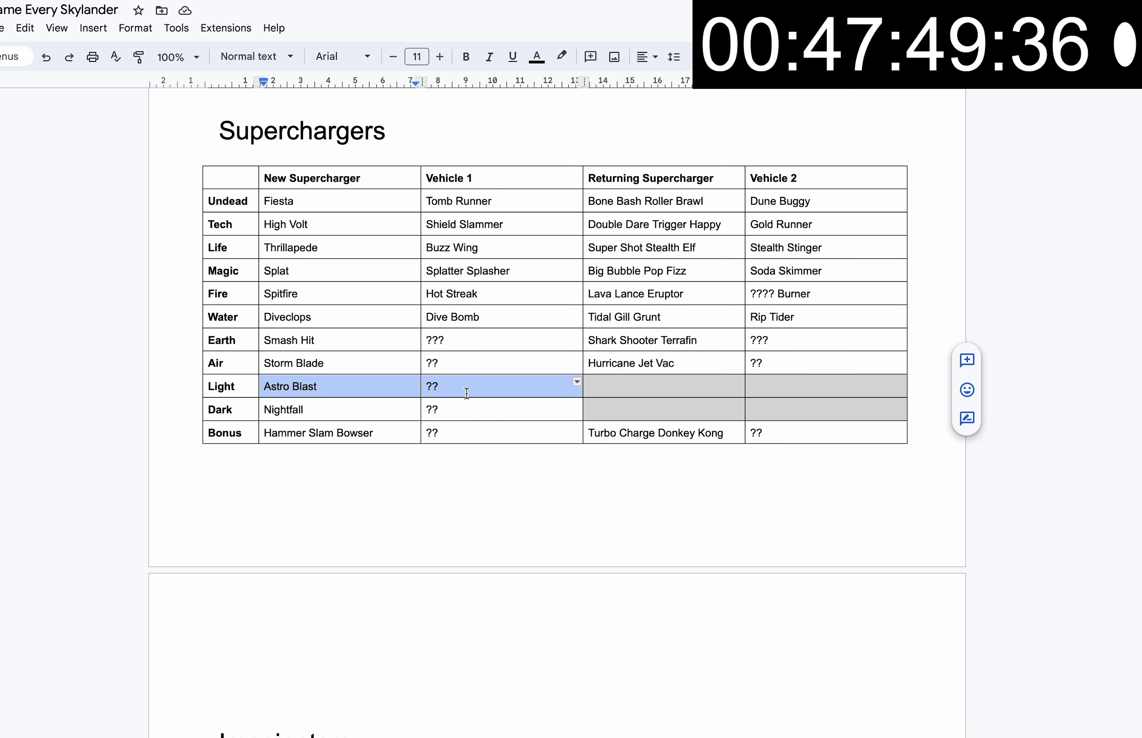
pyautogui.moveTo(348, 413); pyautogui.dragTo(461, 407)
pyautogui.scroll(-1, 383, 422)
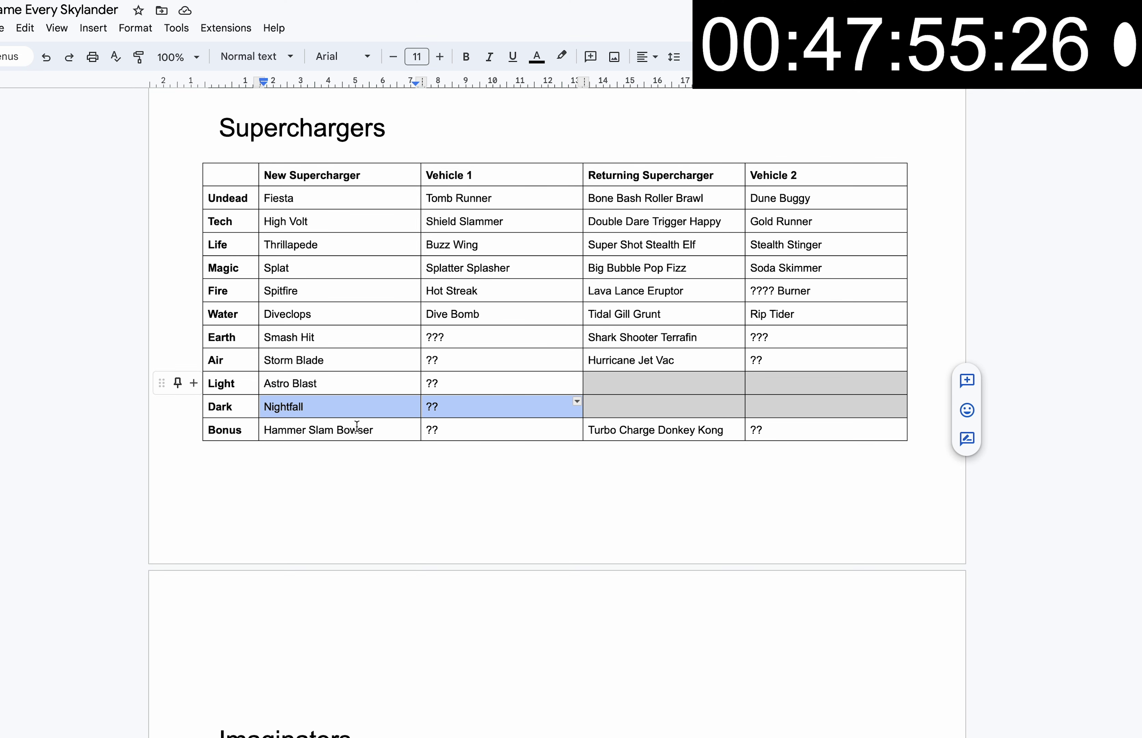
pyautogui.scroll(-1, 364, 403)
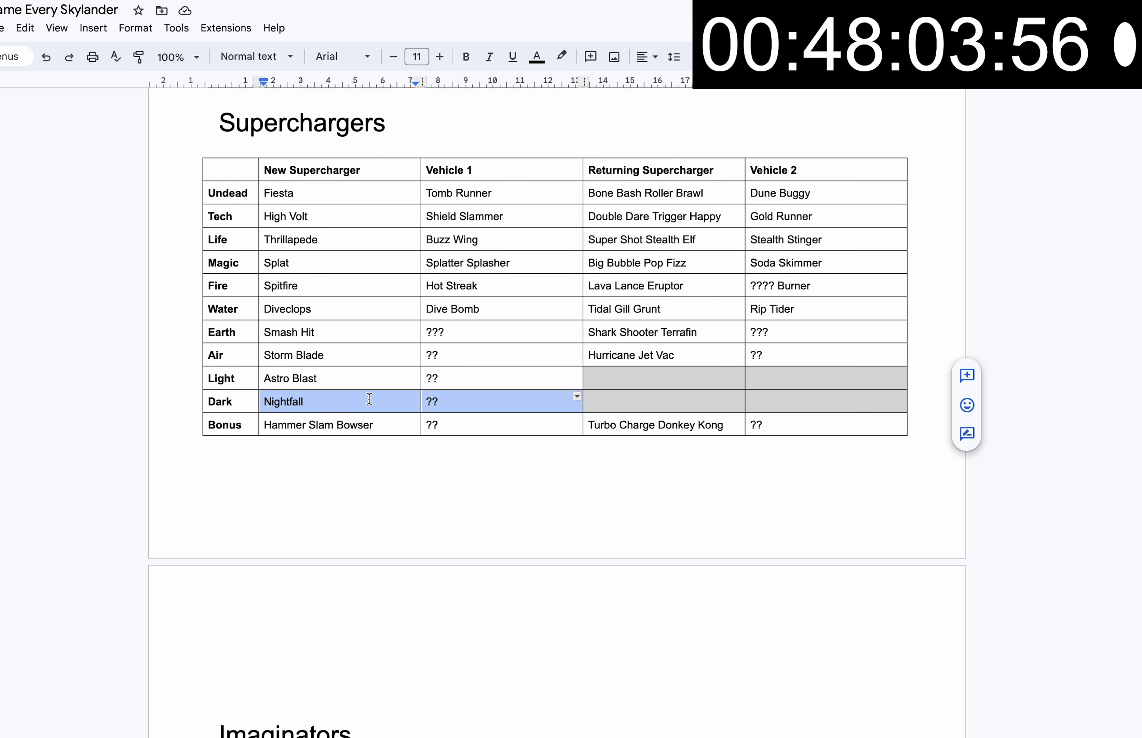
pyautogui.moveTo(369, 424); pyautogui.dragTo(506, 419)
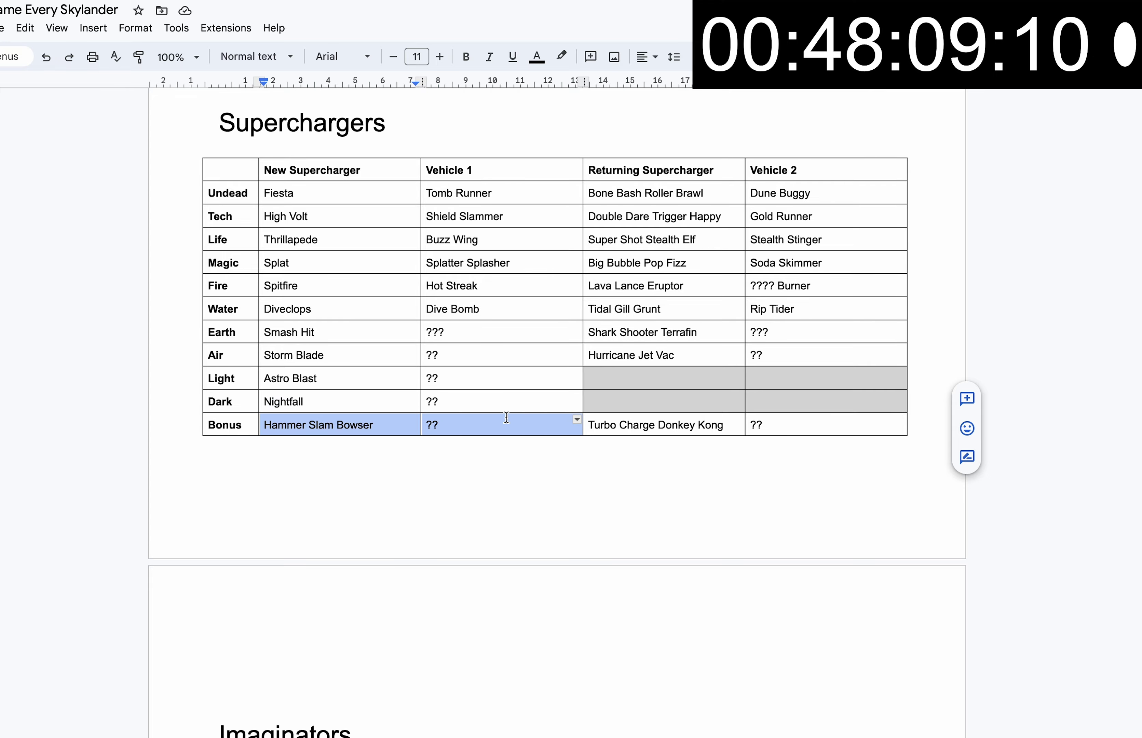
pyautogui.moveTo(623, 434); pyautogui.dragTo(792, 434)
pyautogui.scroll(-1, 691, 444)
pyautogui.scroll(-5, 635, 463)
pyautogui.scroll(6, 395, 474)
pyautogui.scroll(-15, 561, 492)
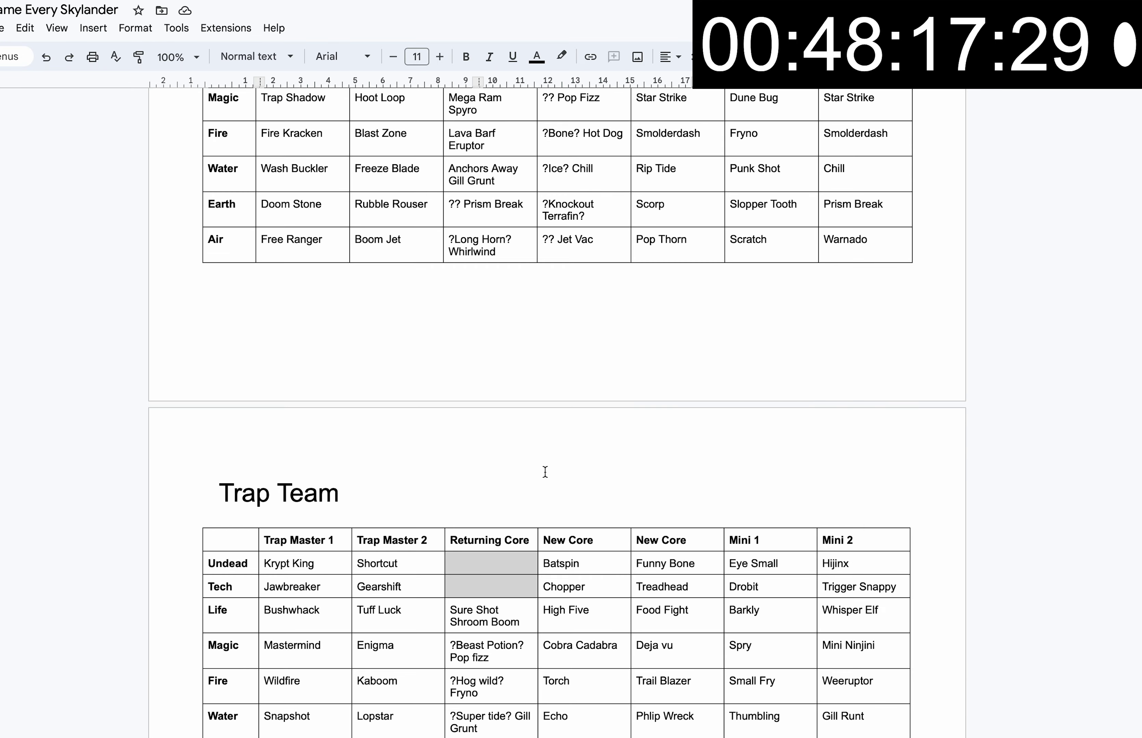
pyautogui.scroll(20, 537, 484)
pyautogui.scroll(-14, 729, 400)
pyautogui.scroll(1, 729, 400)
pyautogui.scroll(12, 728, 400)
pyautogui.scroll(-20, 729, 400)
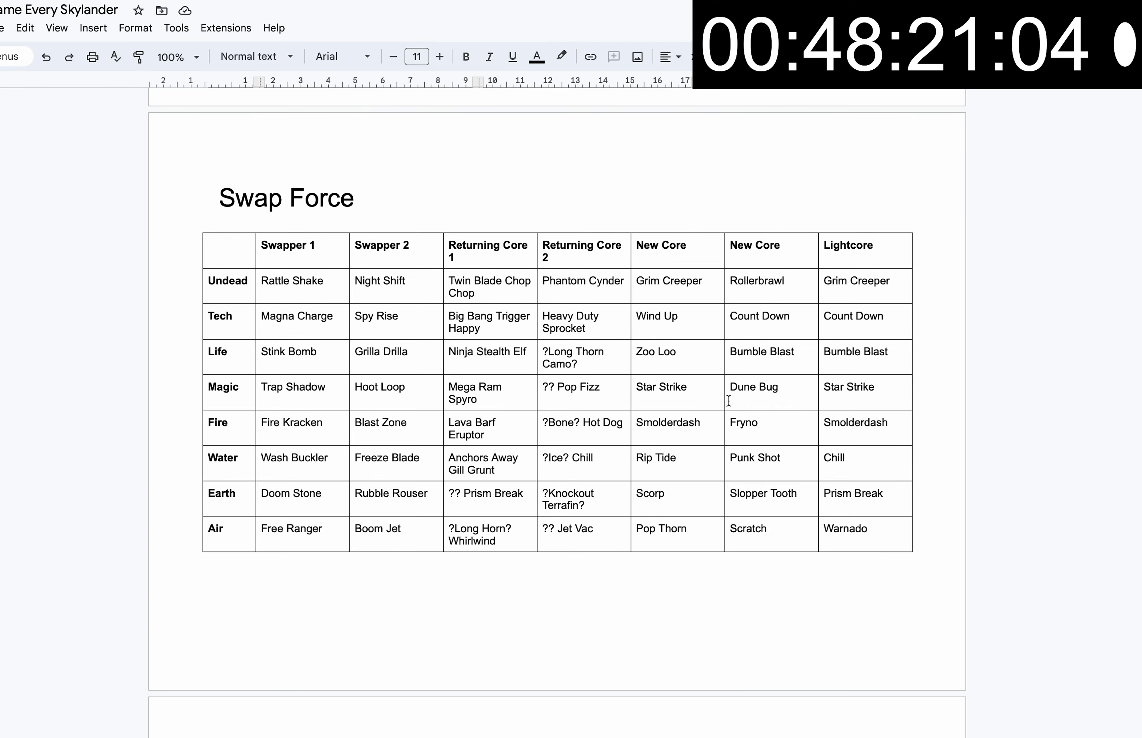
pyautogui.scroll(-20, 729, 400)
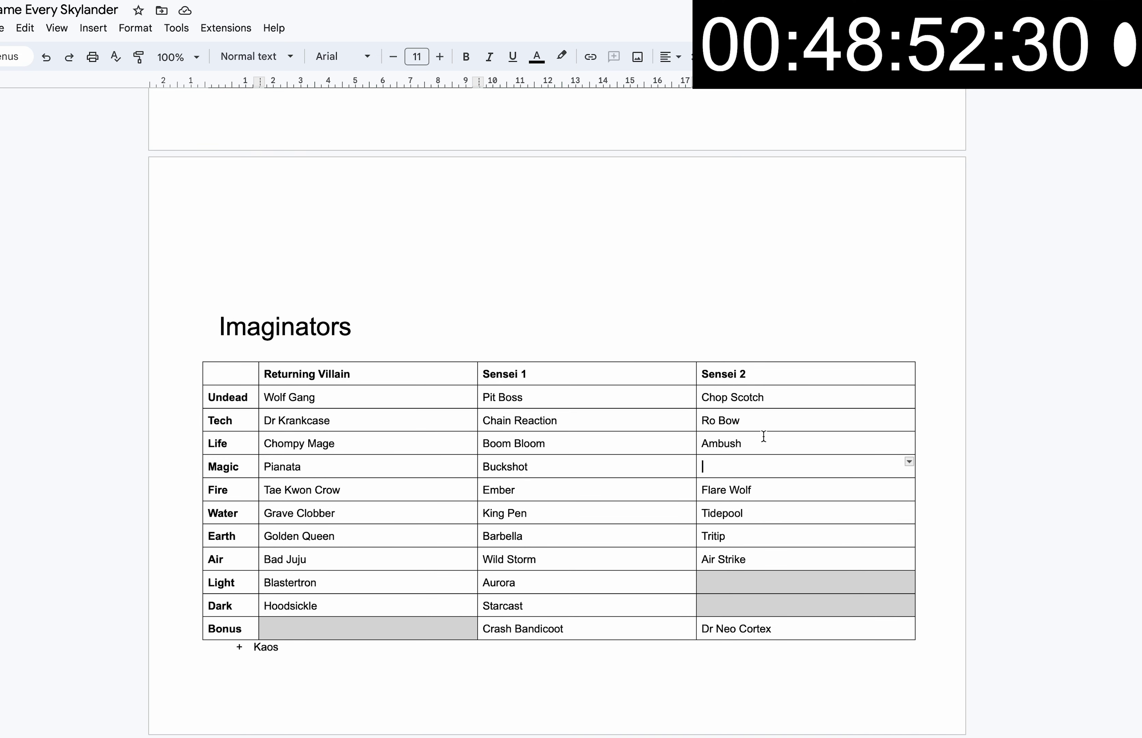
# - Enter Mysticat as Magic's Sensei 2 and return to the Spyro's Adventure table
pyautogui.write('Mysticat')
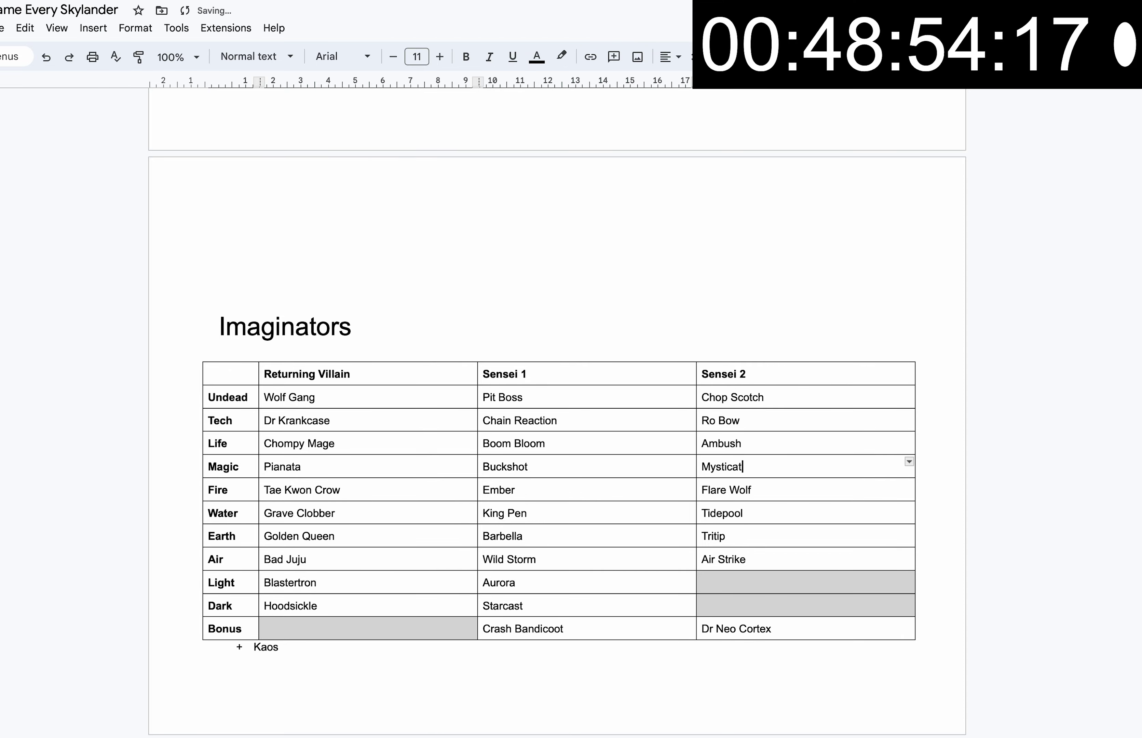
pyautogui.scroll(20, 207, 285)
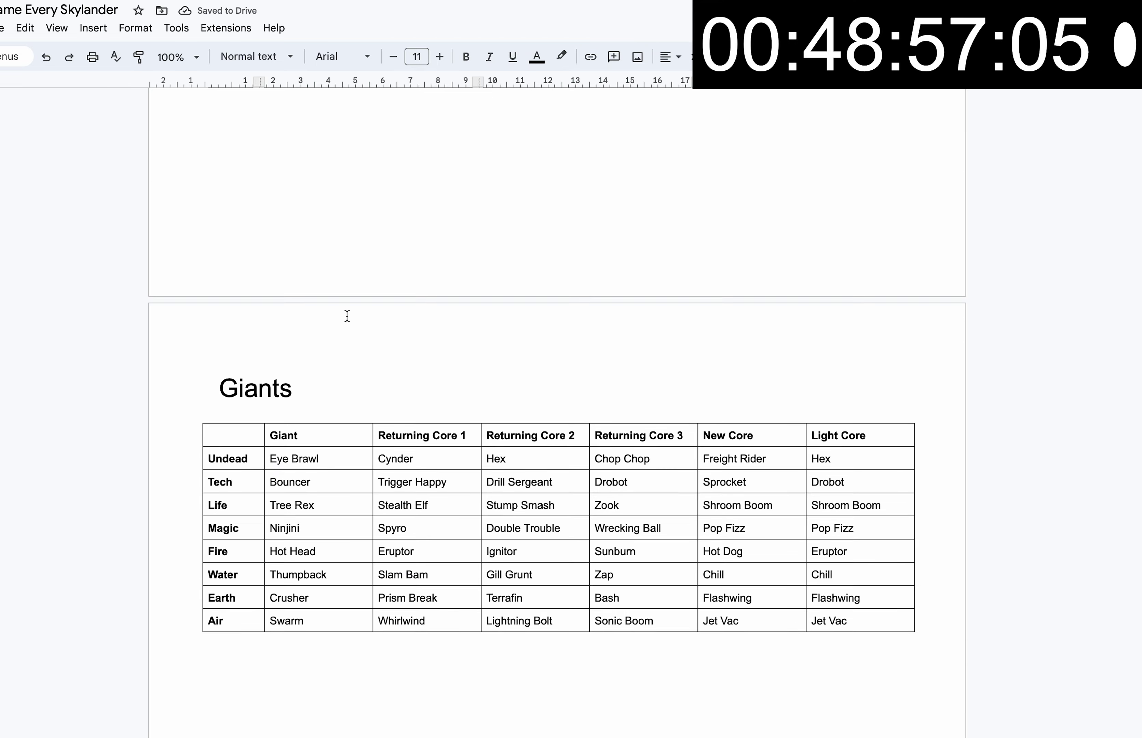
pyautogui.scroll(-20, 346, 315)
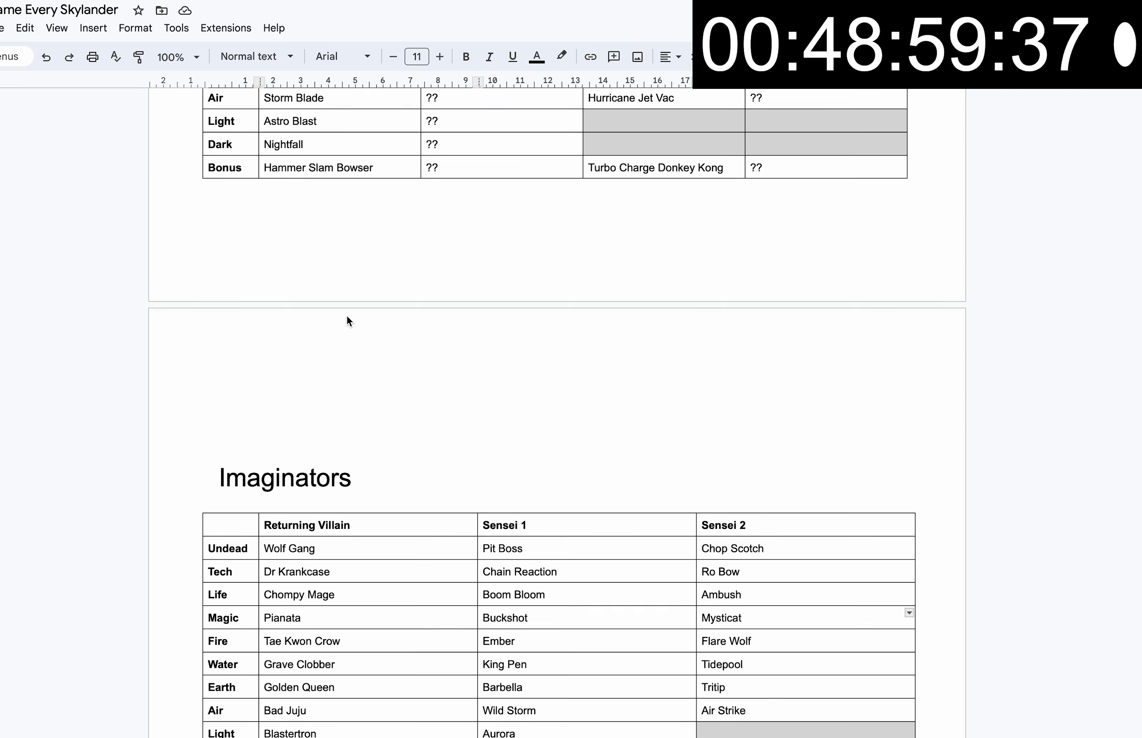
pyautogui.scroll(-3, 347, 316)
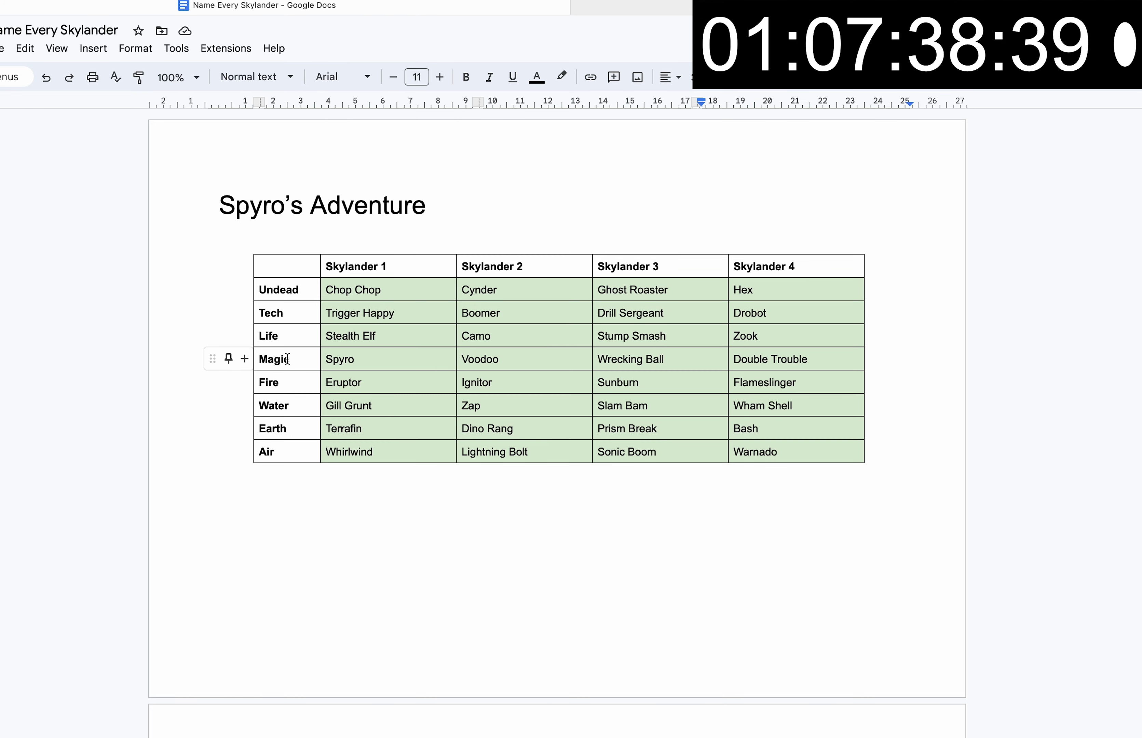
# - Check the Spyro's Adventure green shading, then select the red Flashwing in the Giants table
pyautogui.moveTo(331, 292)
pyautogui.mouseDown()
pyautogui.moveTo(525, 323)
pyautogui.moveTo(699, 397)
pyautogui.mouseUp()
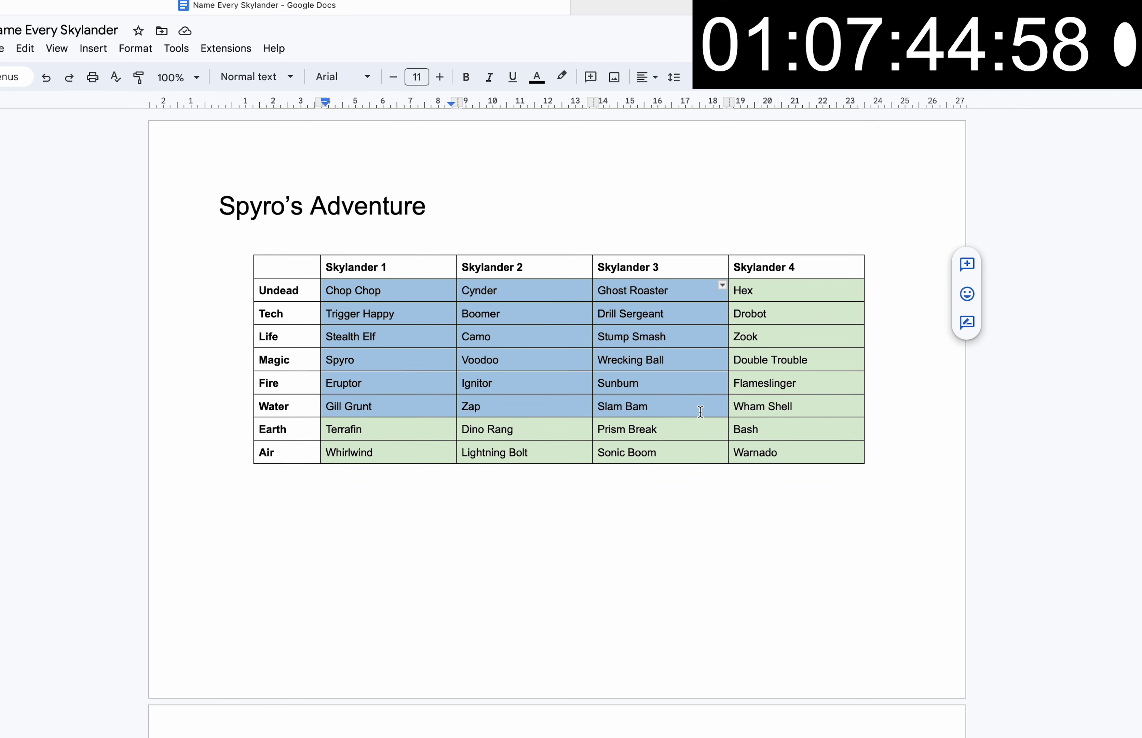
pyautogui.moveTo(781, 453); pyautogui.dragTo(386, 289)
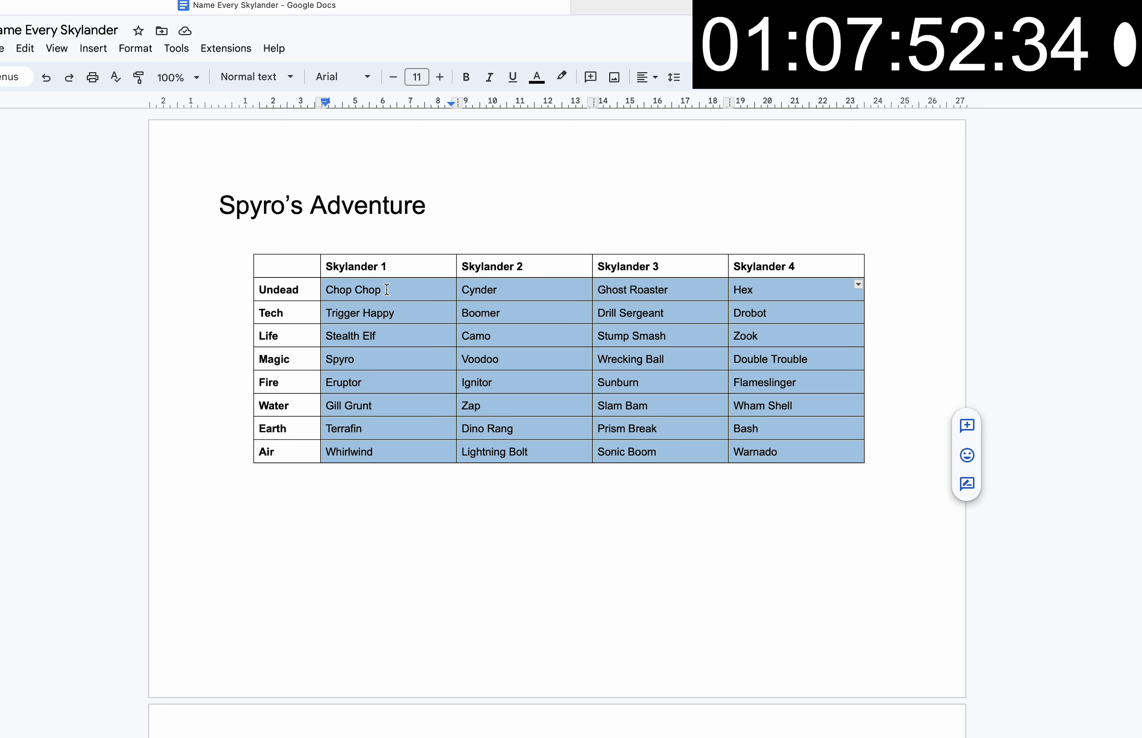
pyautogui.click(386, 290)
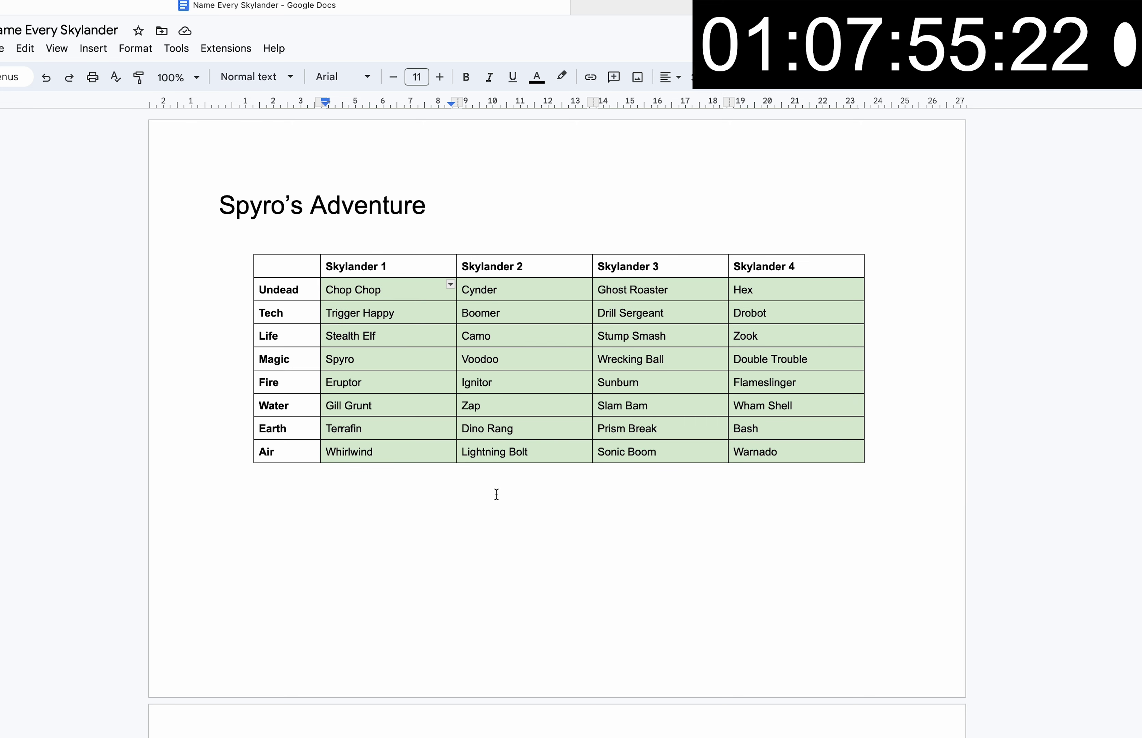
pyautogui.moveTo(415, 453)
pyautogui.mouseDown()
pyautogui.moveTo(500, 316)
pyautogui.moveTo(544, 330)
pyautogui.mouseUp()
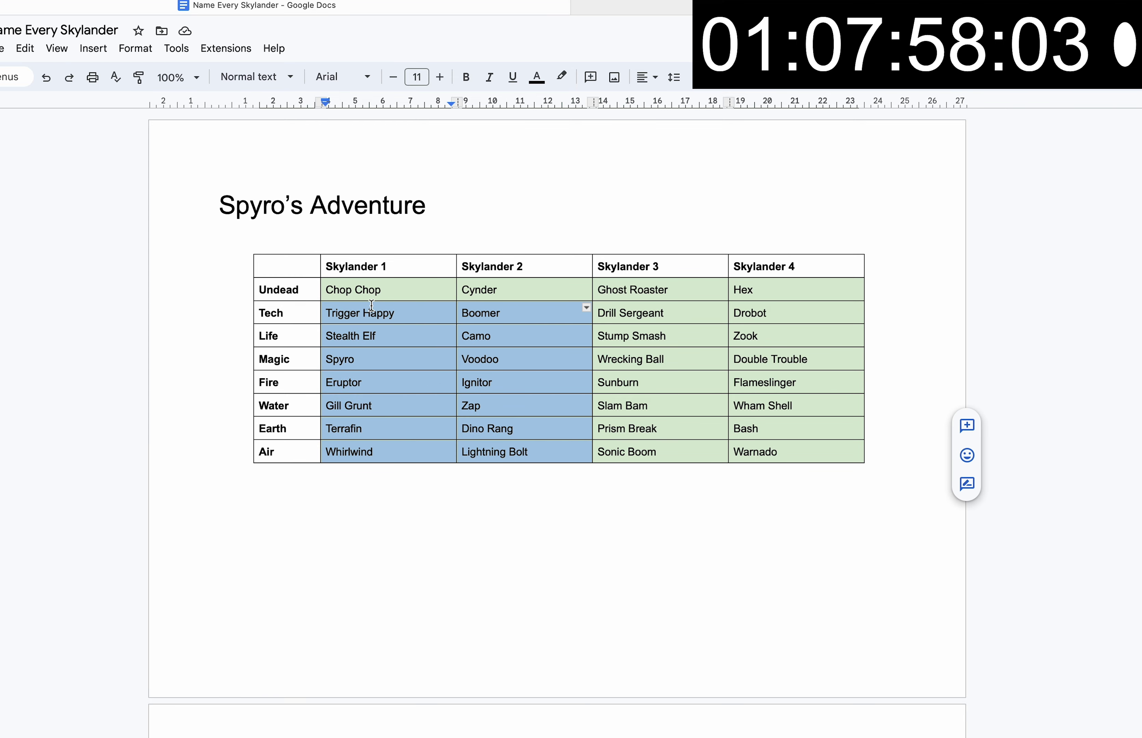
pyautogui.click(357, 359)
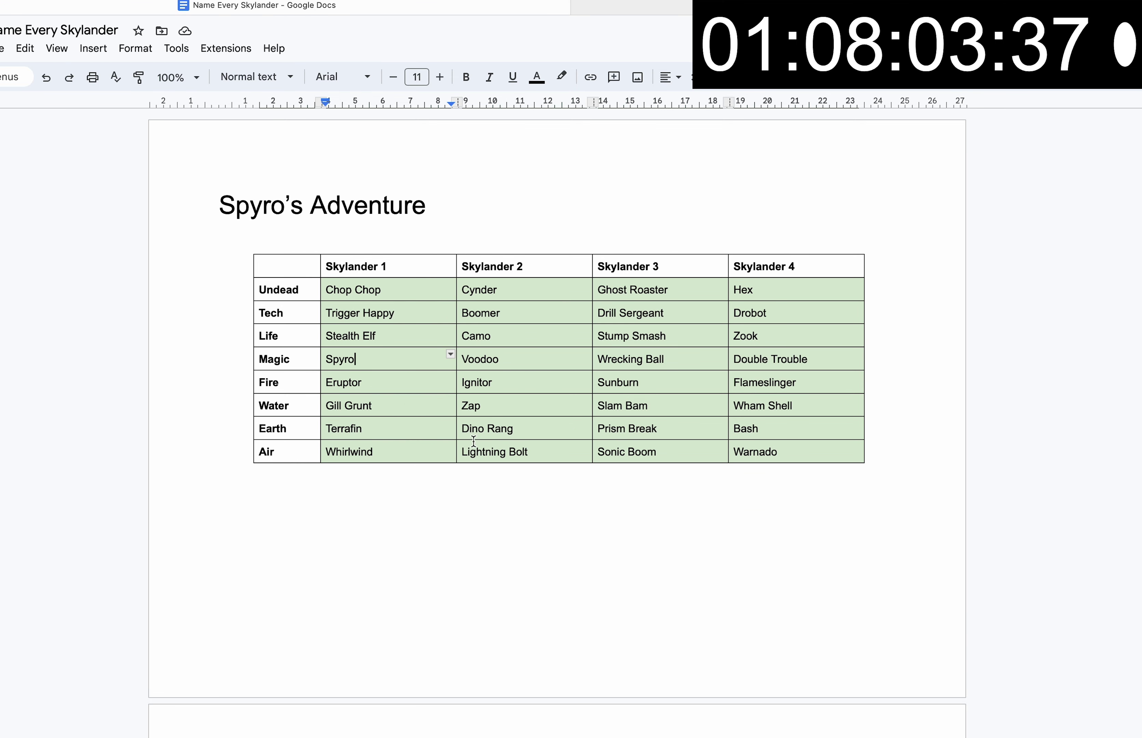
pyautogui.scroll(-10, 474, 440)
pyautogui.doubleClick(837, 465)
# - Replace Earth's Light Core answer Flashwing with Prism Break, then select Sunburn for correction
pyautogui.click(837, 465)
pyautogui.scroll(-2, 724, 571)
pyautogui.scroll(4, 724, 571)
pyautogui.scroll(-2, 909, 636)
pyautogui.doubleClick(860, 459)
pyautogui.click(235, 468)
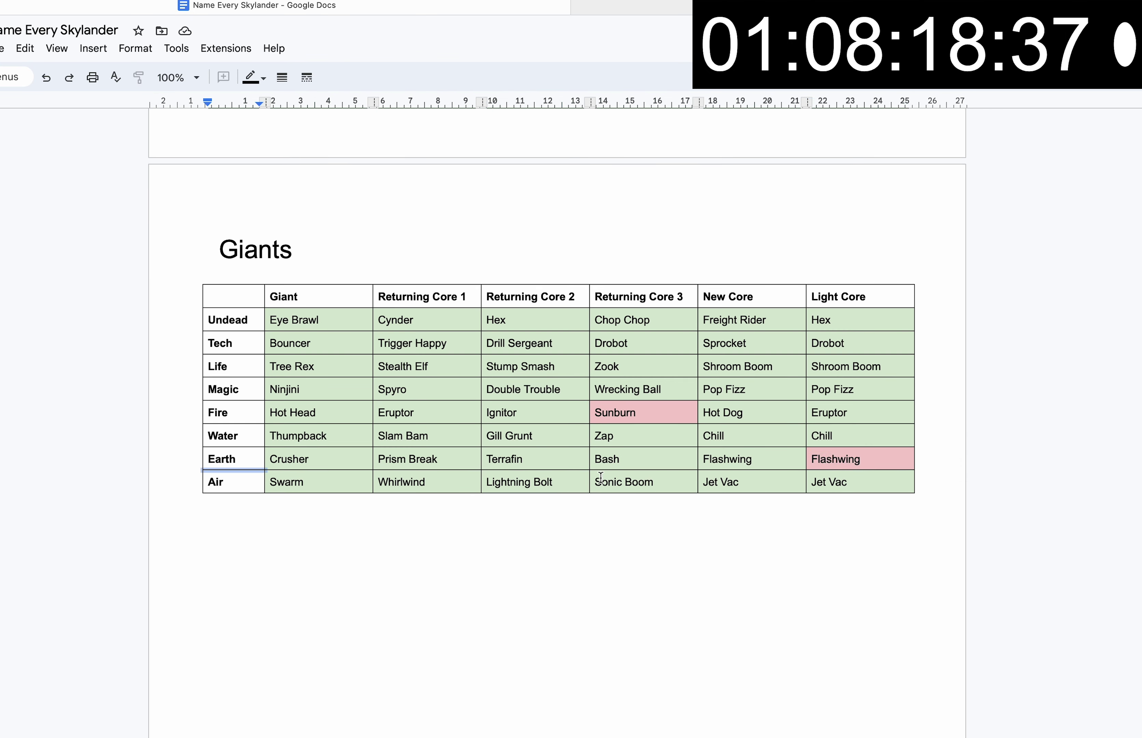
pyautogui.doubleClick(849, 459)
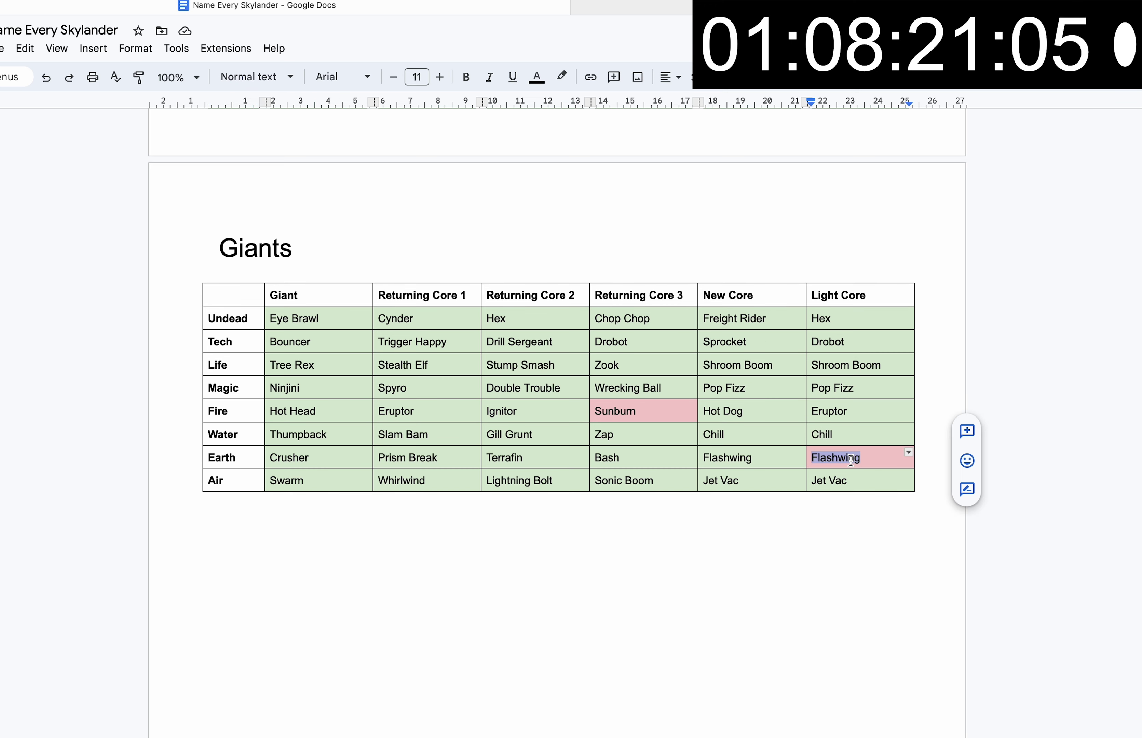
pyautogui.write('Prism Break')
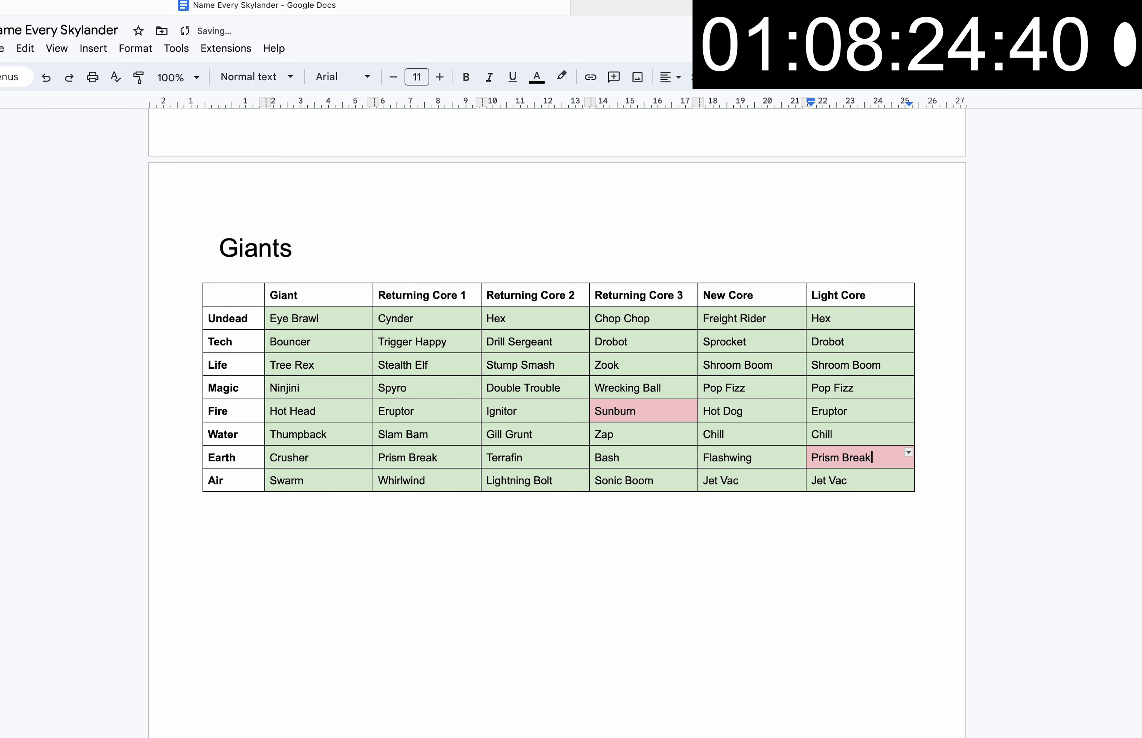
pyautogui.doubleClick(611, 411)
# - Enter Flameslinger, Hyper Beam for Earth's Returning Core 1, and Horn Blast for Air
pyautogui.write('Flameslinger')
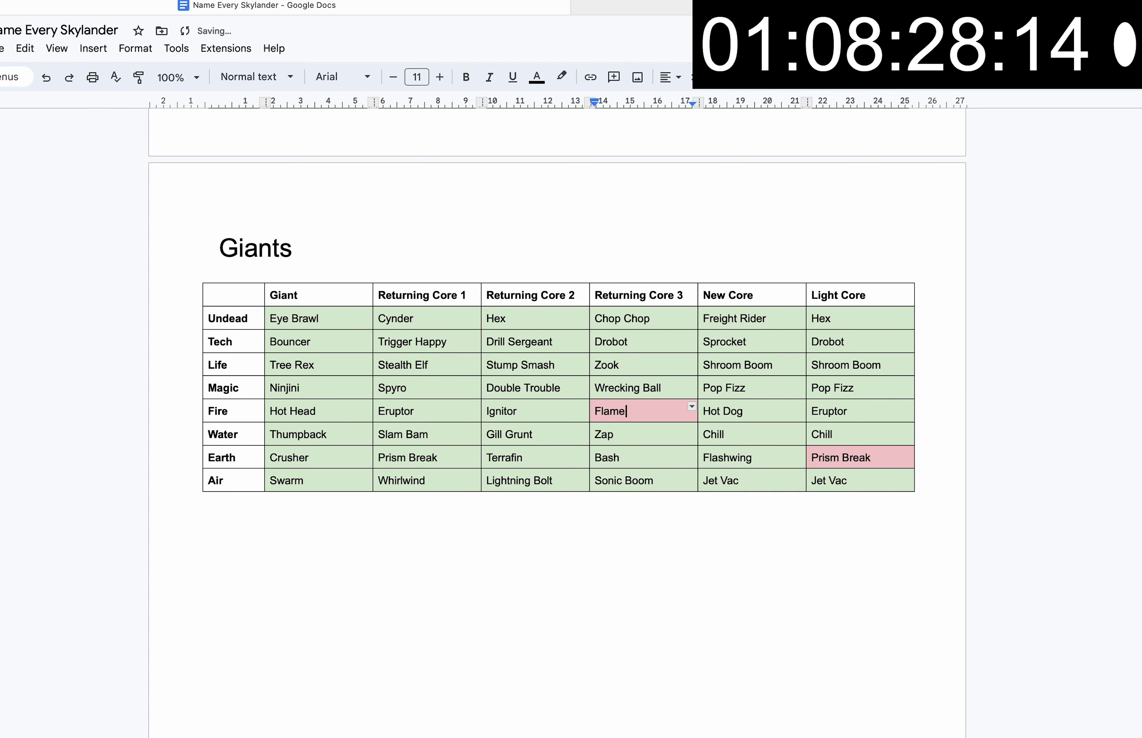
pyautogui.scroll(-15, 751, 461)
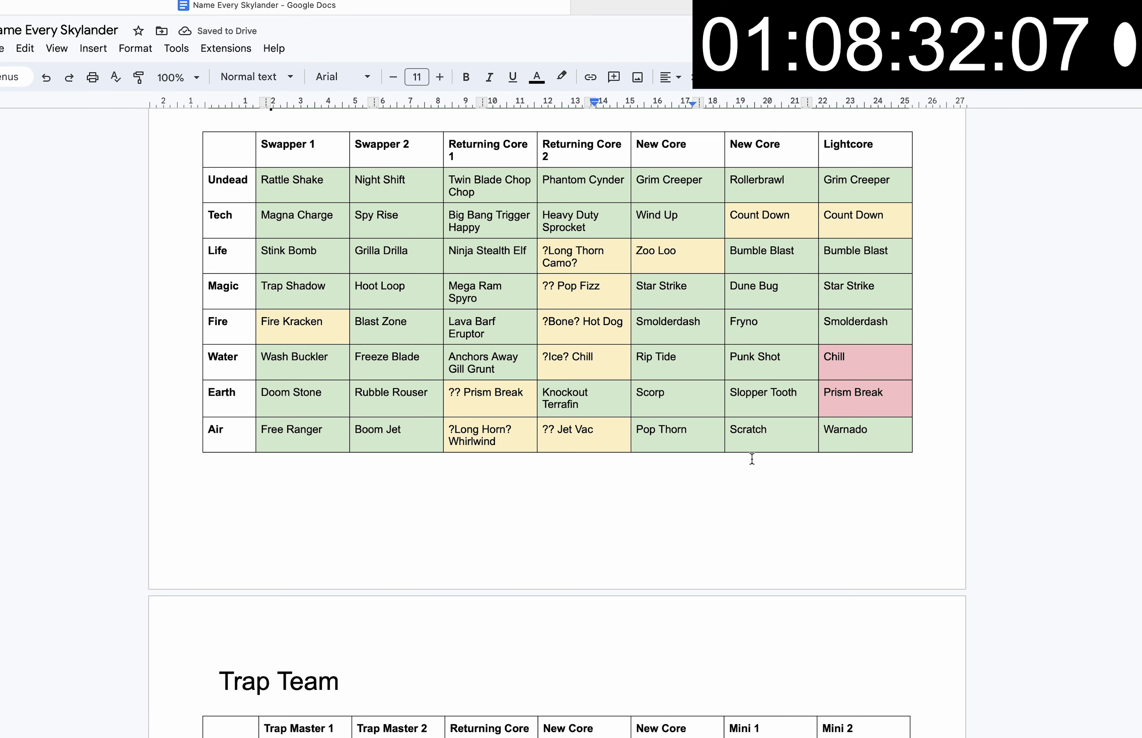
pyautogui.scroll(3, 741, 437)
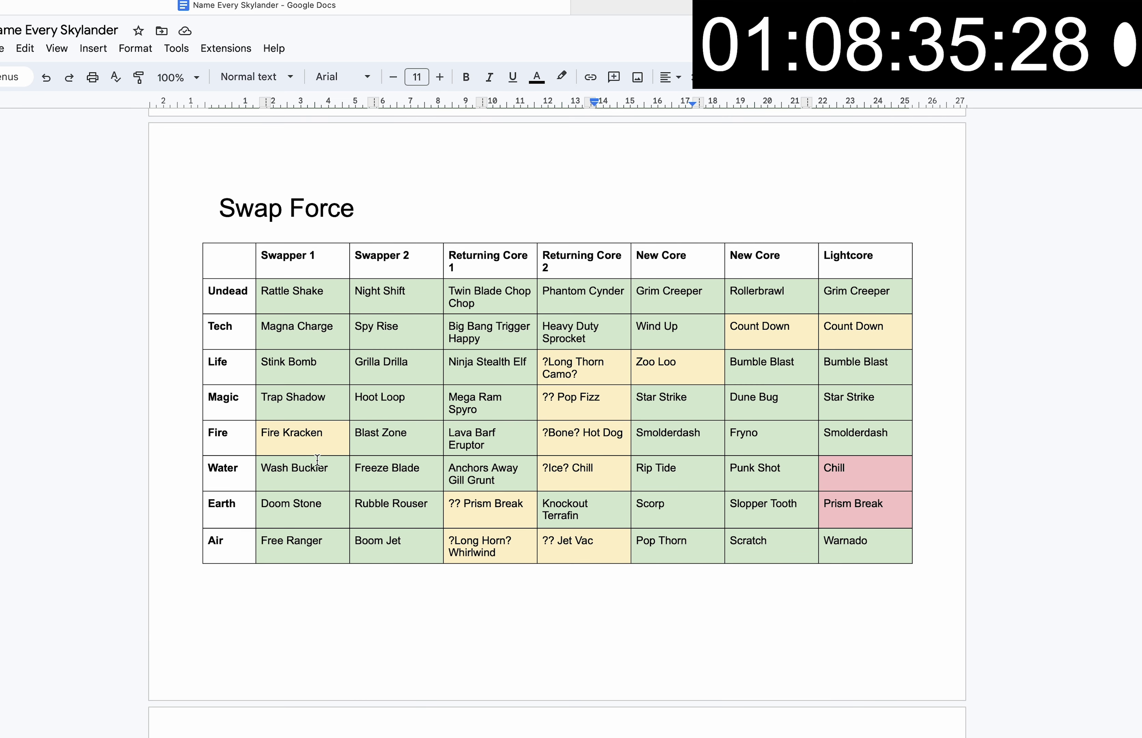
pyautogui.doubleClick(458, 506)
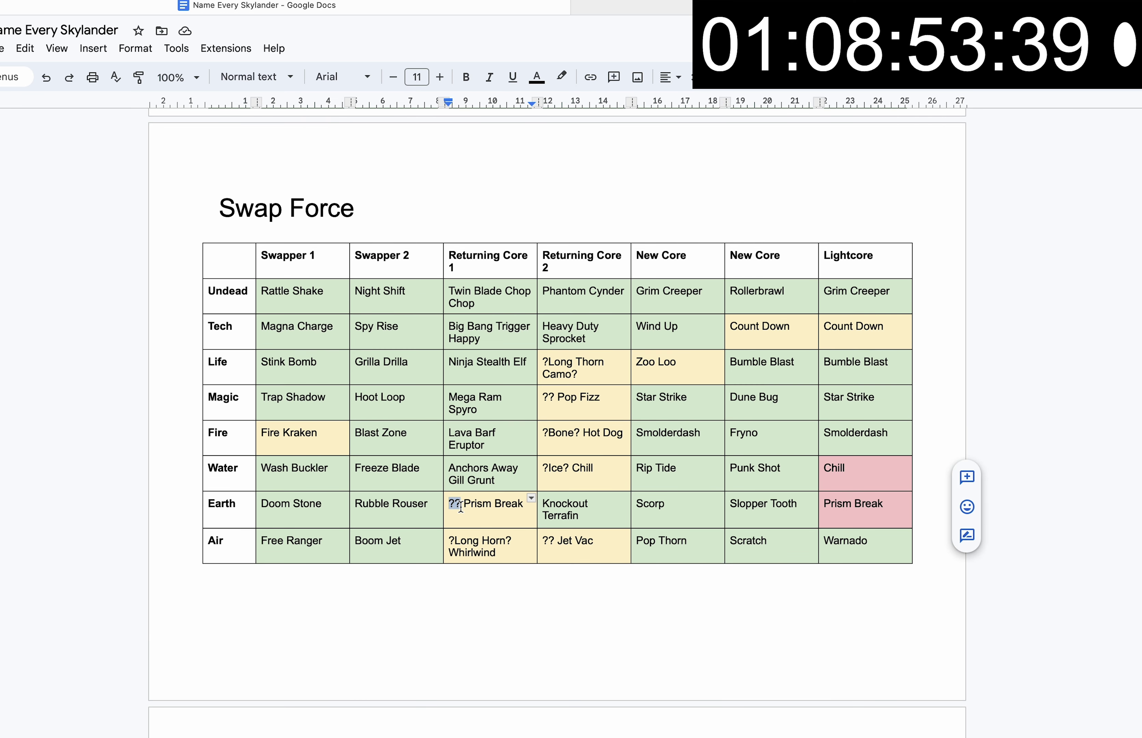
pyautogui.write('Hyper Beamn')
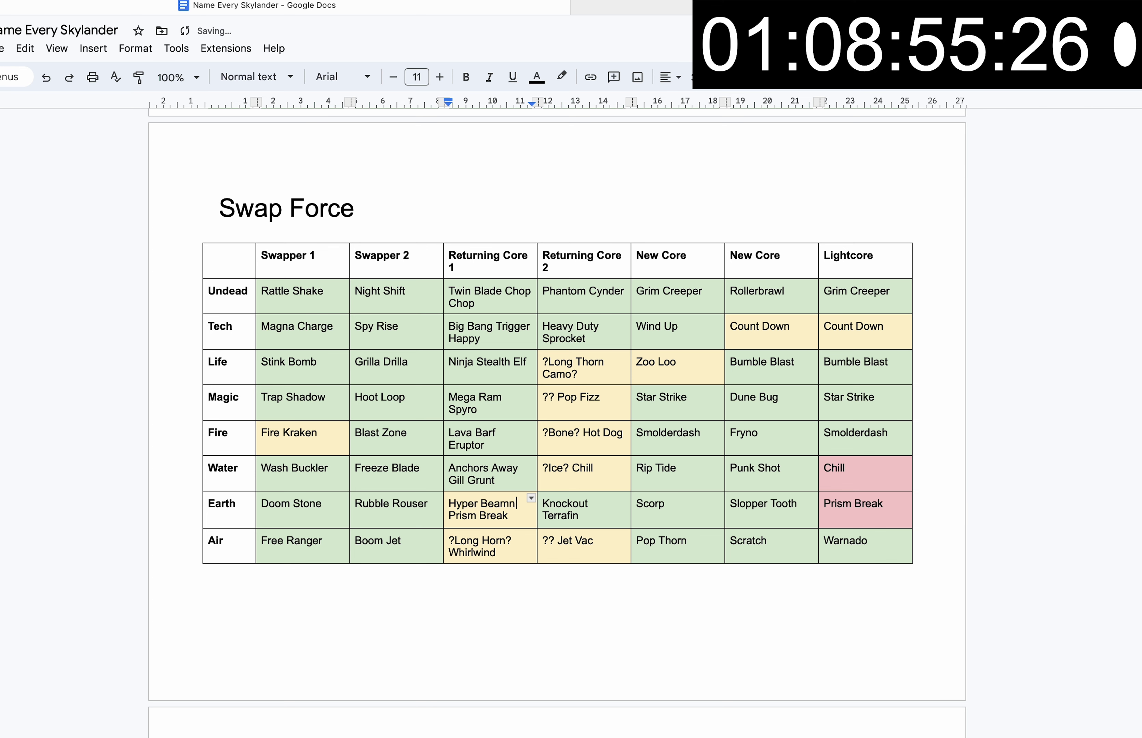
pyautogui.press('BackSpace')
pyautogui.moveTo(511, 540)
pyautogui.mouseDown()
pyautogui.moveTo(423, 540)
pyautogui.moveTo(450, 539)
pyautogui.mouseUp()
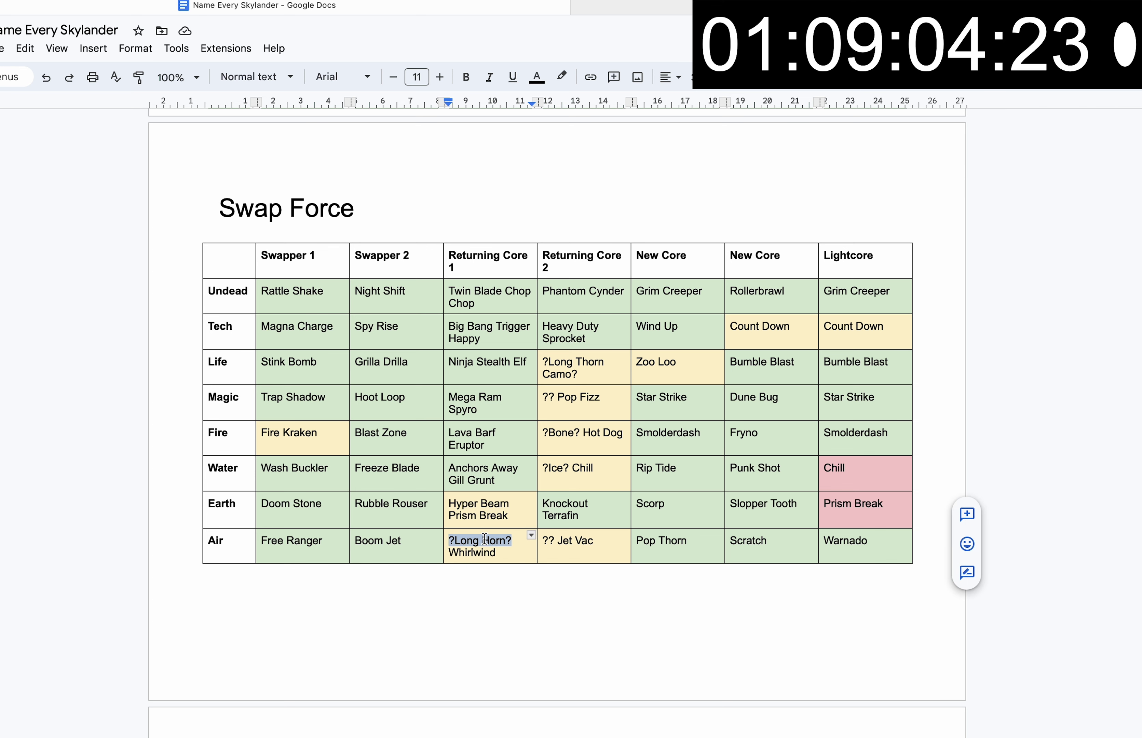
pyautogui.write('Horn Blast')
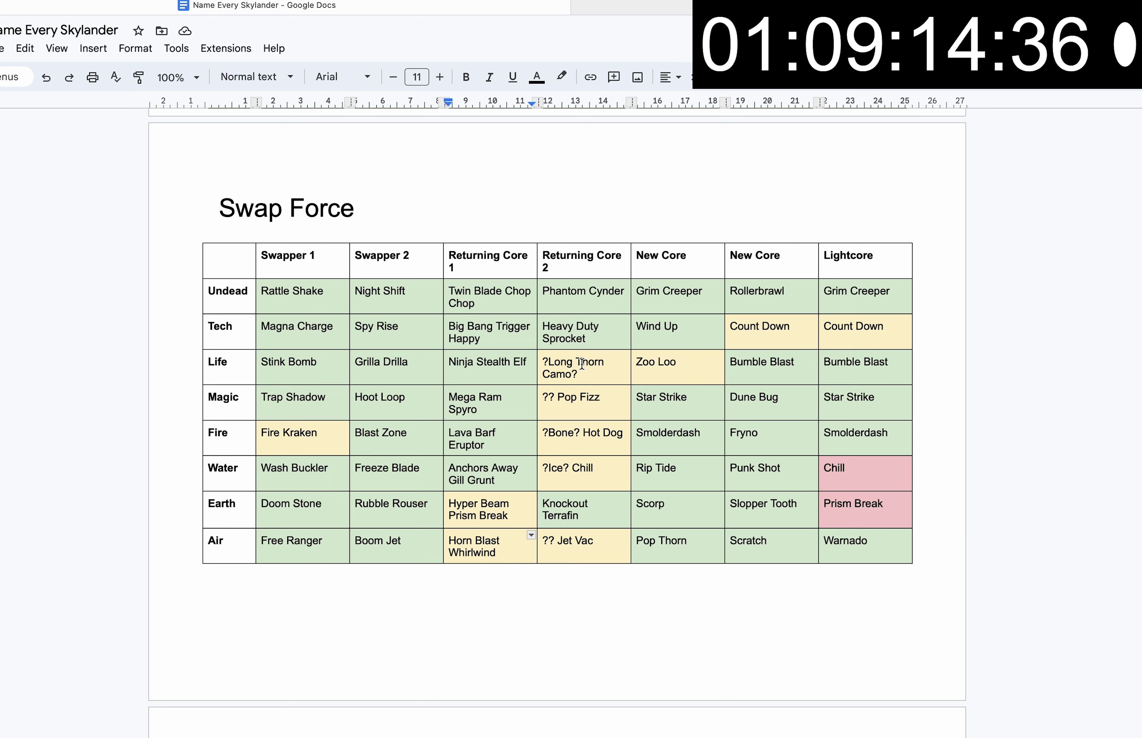
# - Replace the Swap Force guesses with Horm Thorn Camo, Super Gulp, Fire Bone, Blizzard and Turbo
pyautogui.tripleClick(581, 366)
pyautogui.write('Horm Thorn Camo')
pyautogui.doubleClick(549, 397)
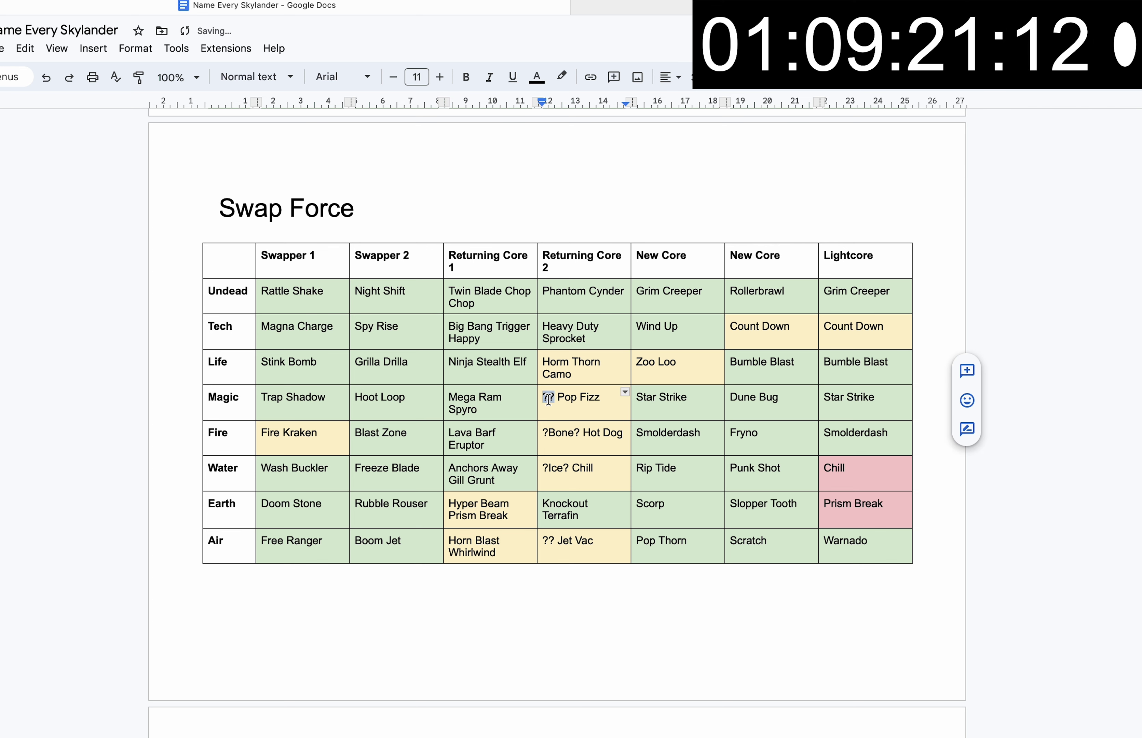
pyautogui.write('Super Gulp')
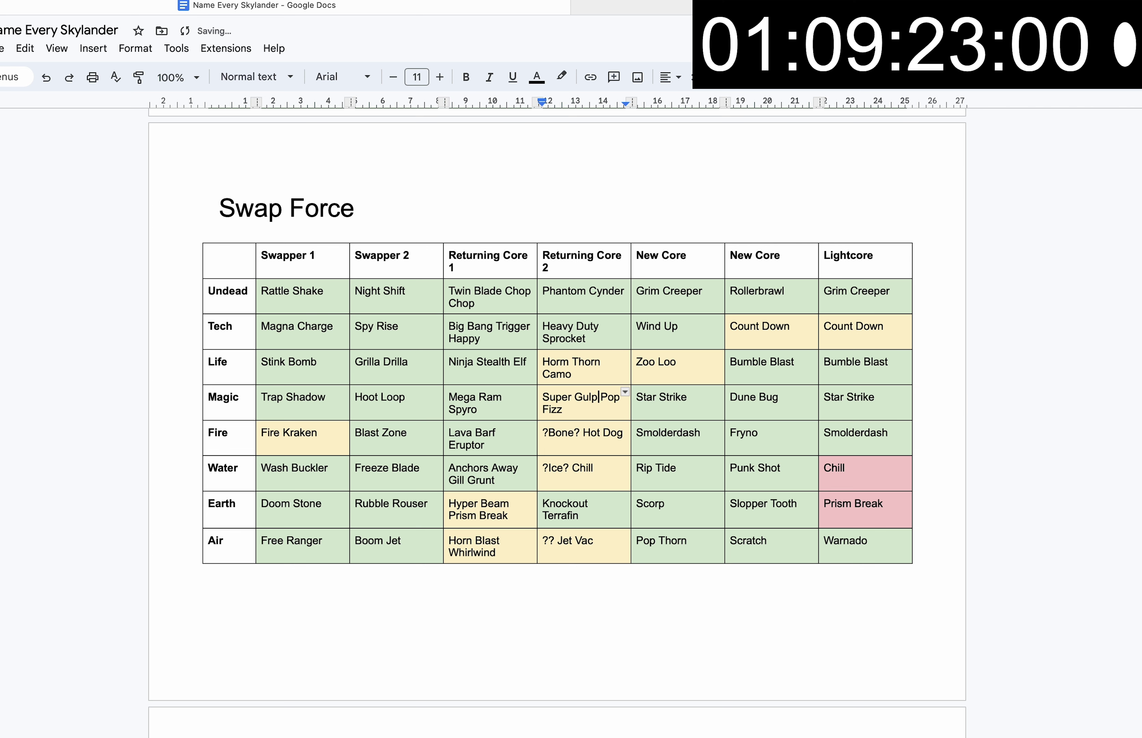
pyautogui.doubleClick(564, 440)
pyautogui.write('Fire Bone')
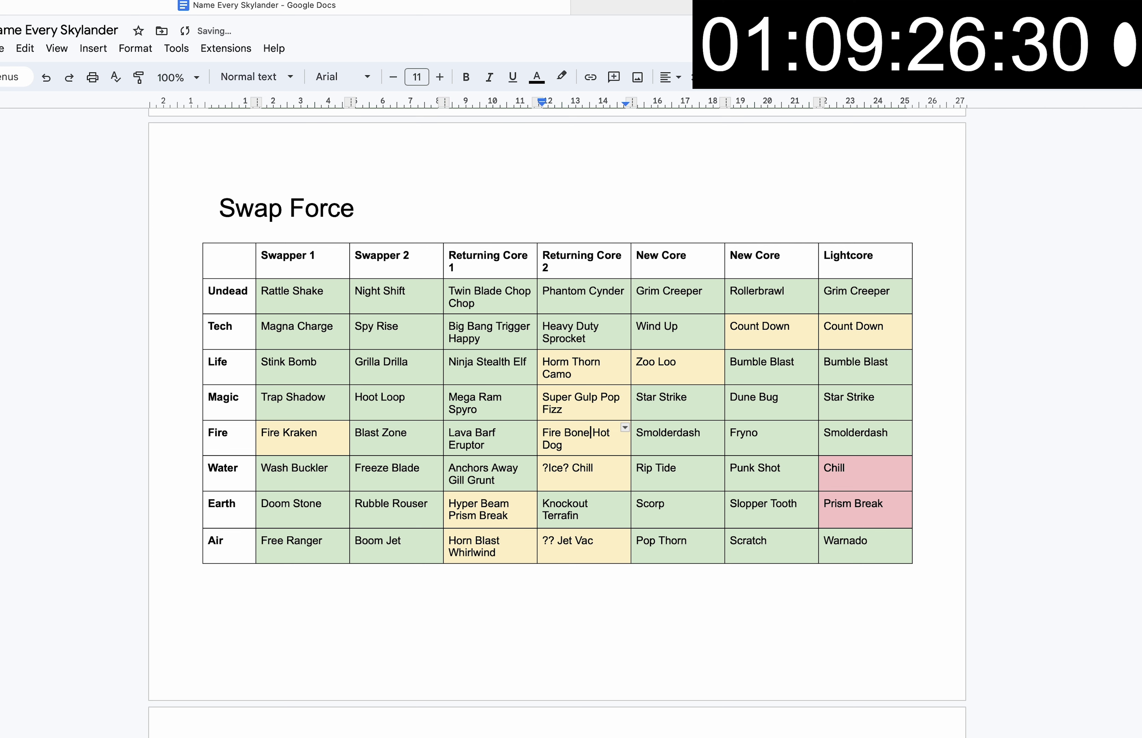
pyautogui.doubleClick(566, 475)
pyautogui.write('Blizzard')
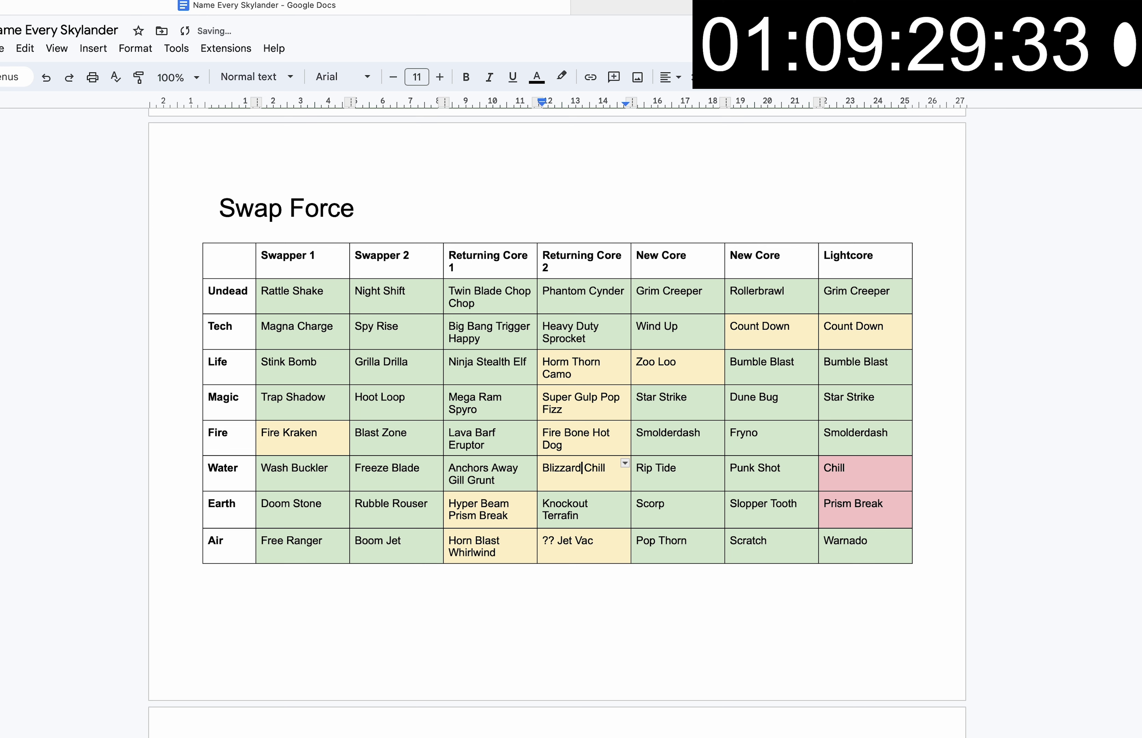
pyautogui.doubleClick(547, 540)
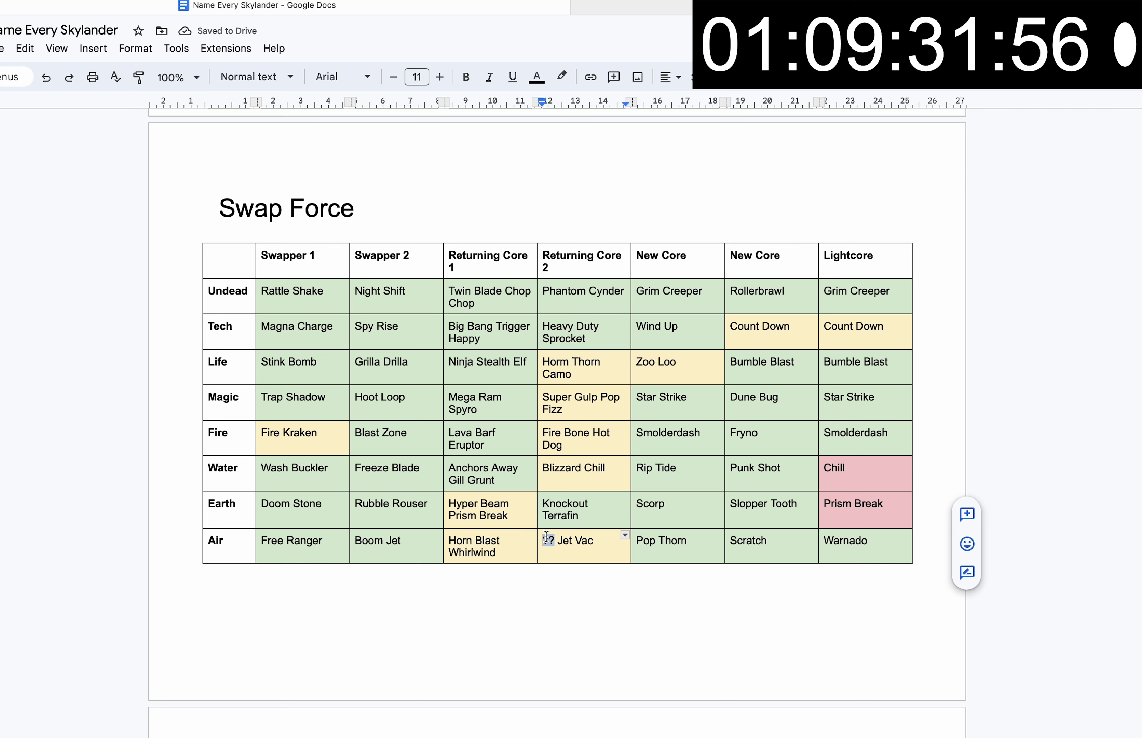
pyautogui.write('Turbo')
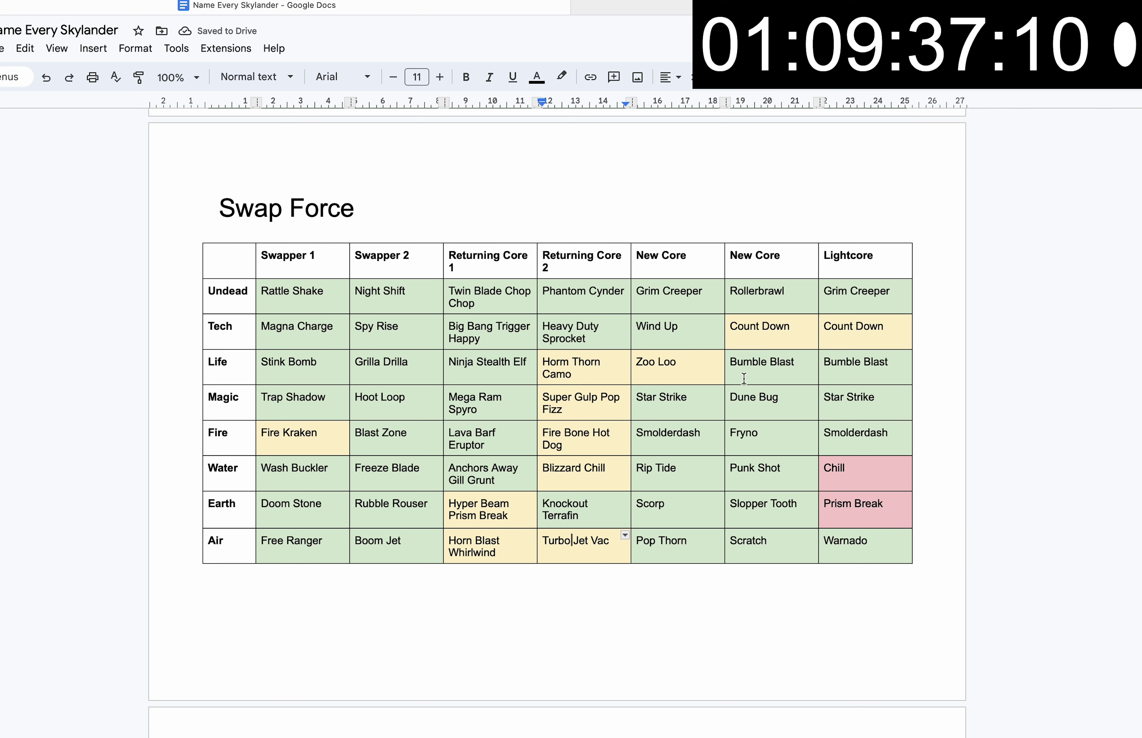
# - Correct Zoo Loo to Zoo Lou and select Tech's Count Down
pyautogui.click(709, 374)
pyautogui.press('BackSpace')
pyautogui.write('u')
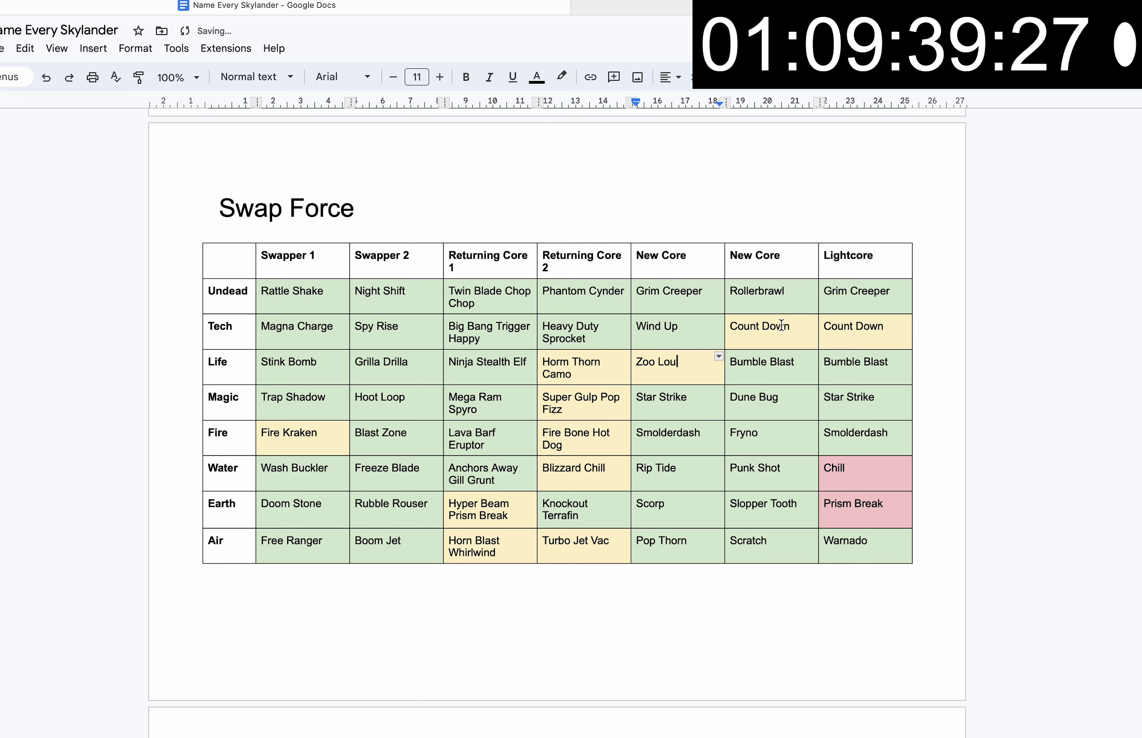
pyautogui.moveTo(789, 329); pyautogui.dragTo(733, 331)
# - Change Tech's New Core to Countdown and replace Water Lightcore's Chill with Wham Shell
pyautogui.write('Countdown')
pyautogui.moveTo(883, 329); pyautogui.dragTo(824, 328)
pyautogui.write('Countdown')
pyautogui.moveTo(824, 470); pyautogui.dragTo(848, 475)
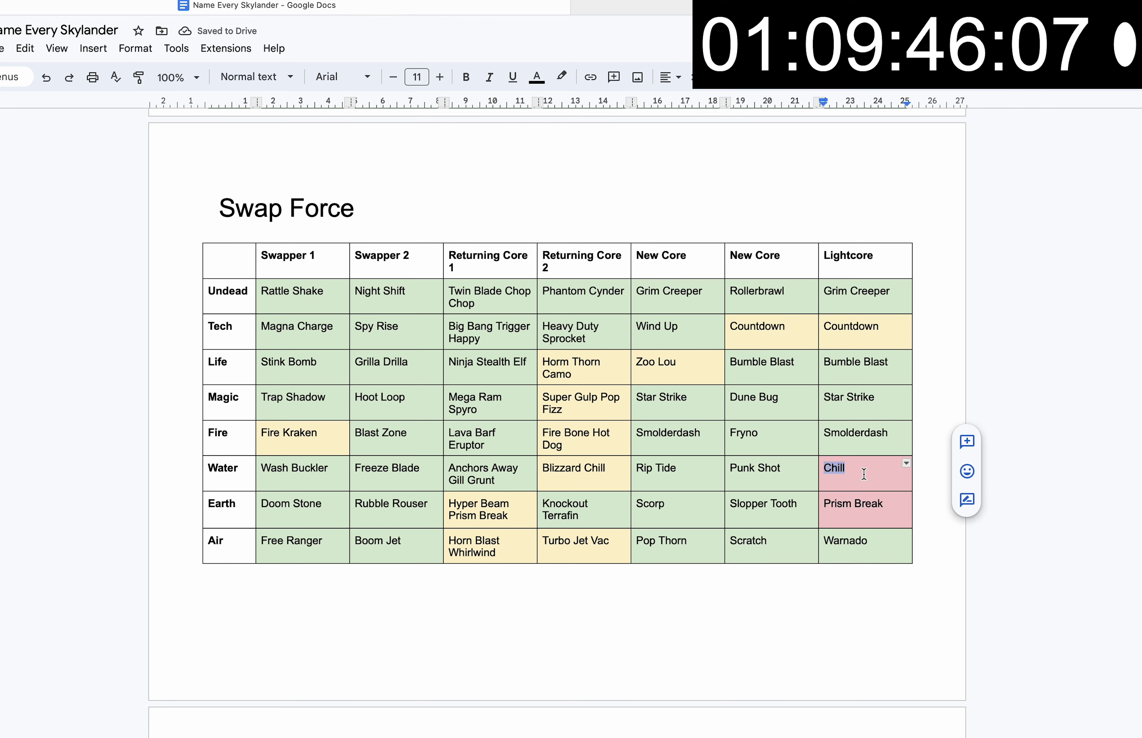
pyautogui.scroll(10, 825, 408)
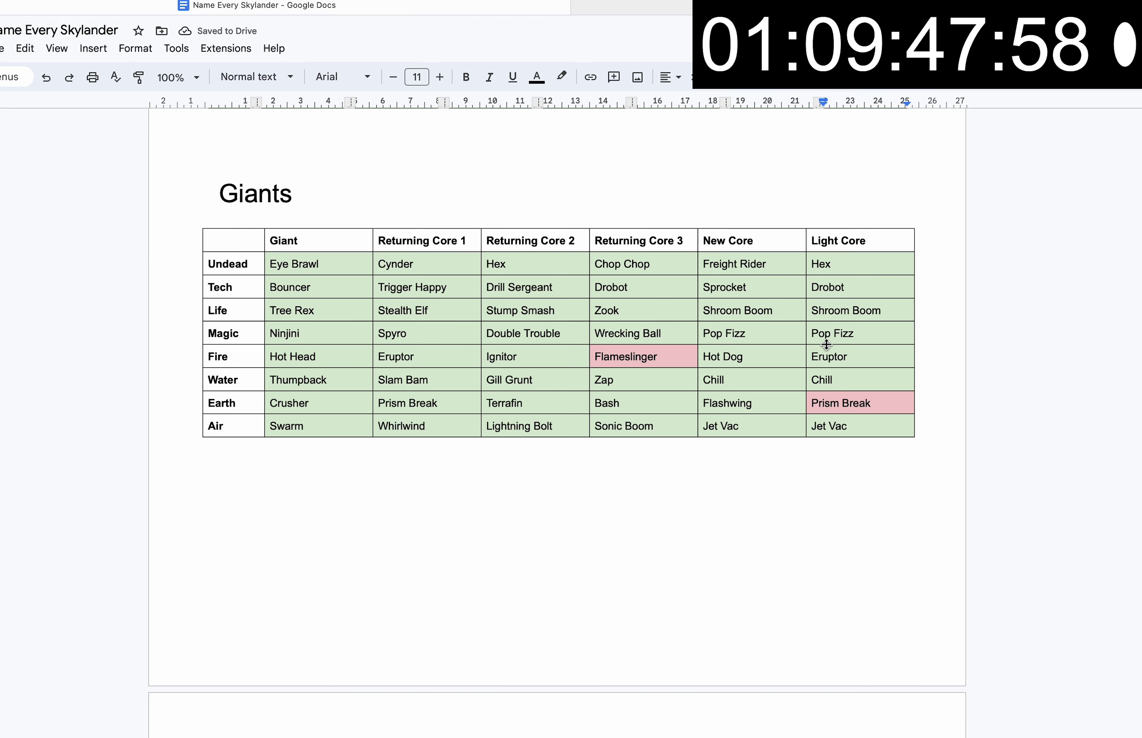
pyautogui.scroll(-1, 874, 377)
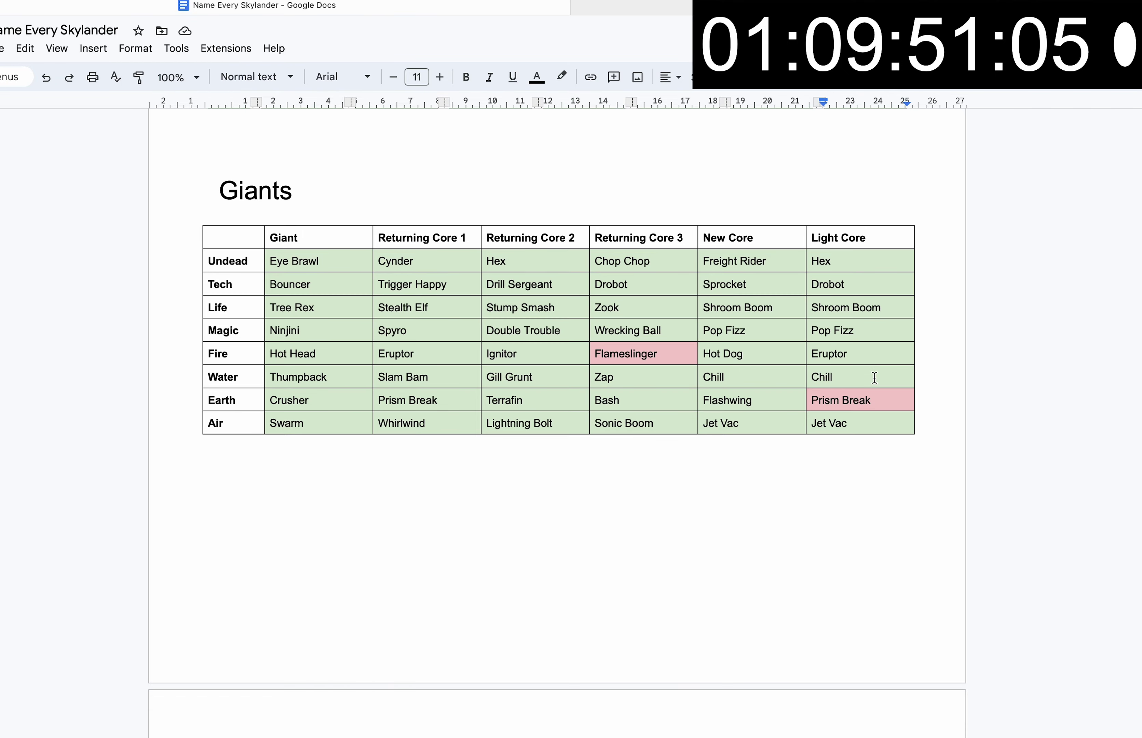
pyautogui.scroll(-10, 830, 381)
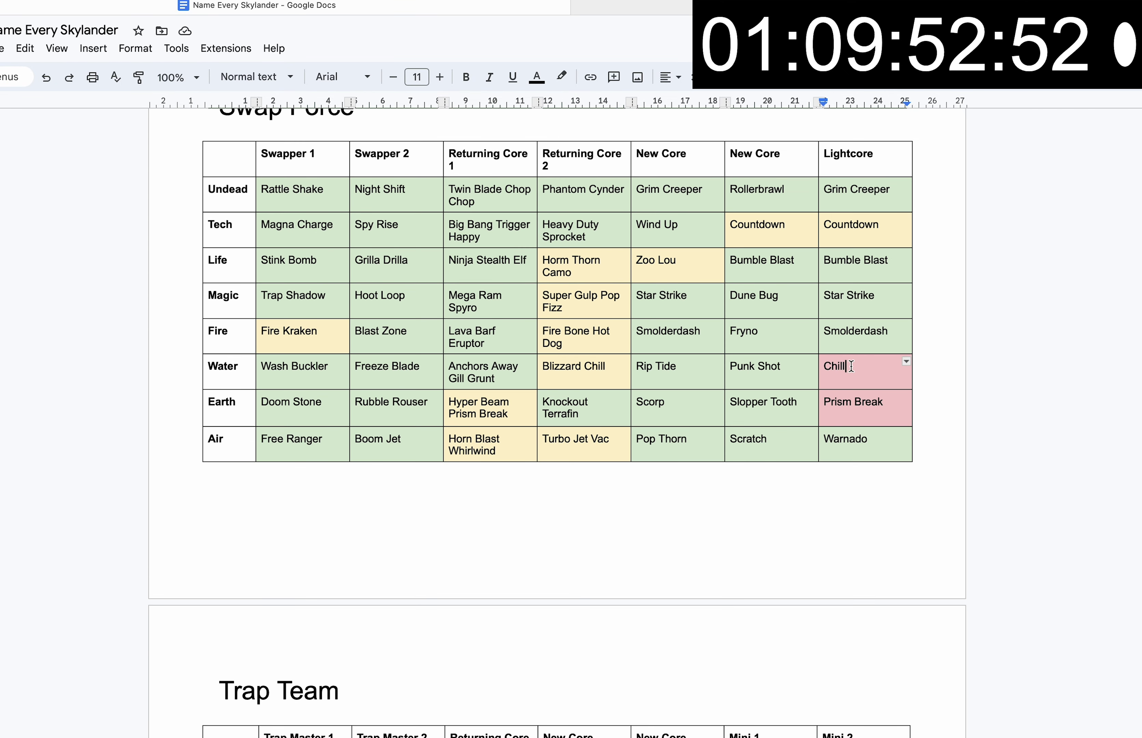
pyautogui.doubleClick(836, 376)
pyautogui.write('Wh')
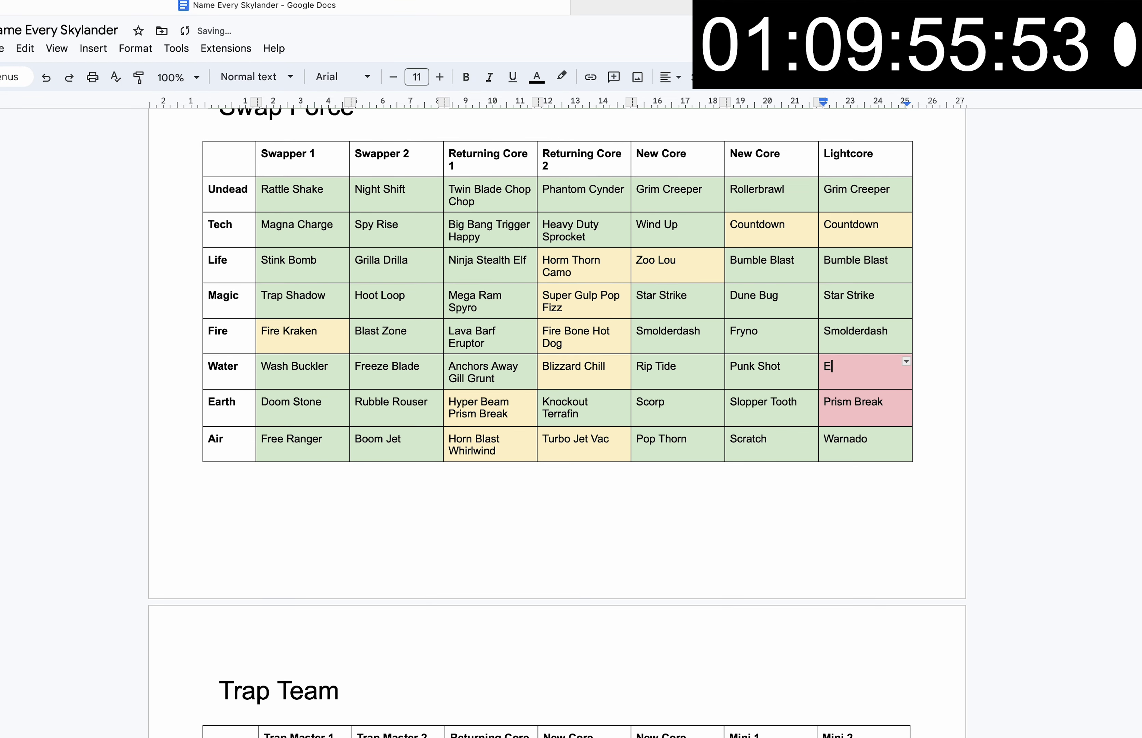
pyautogui.write('am She')
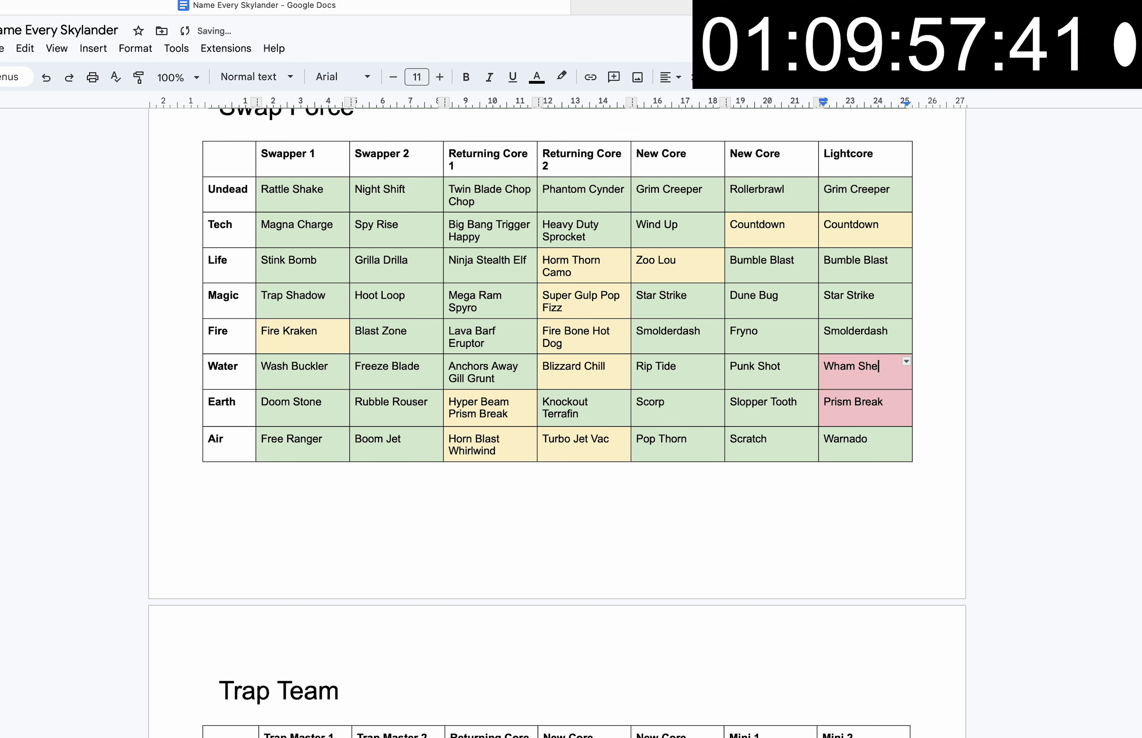
pyautogui.write('ll')
pyautogui.click(849, 445)
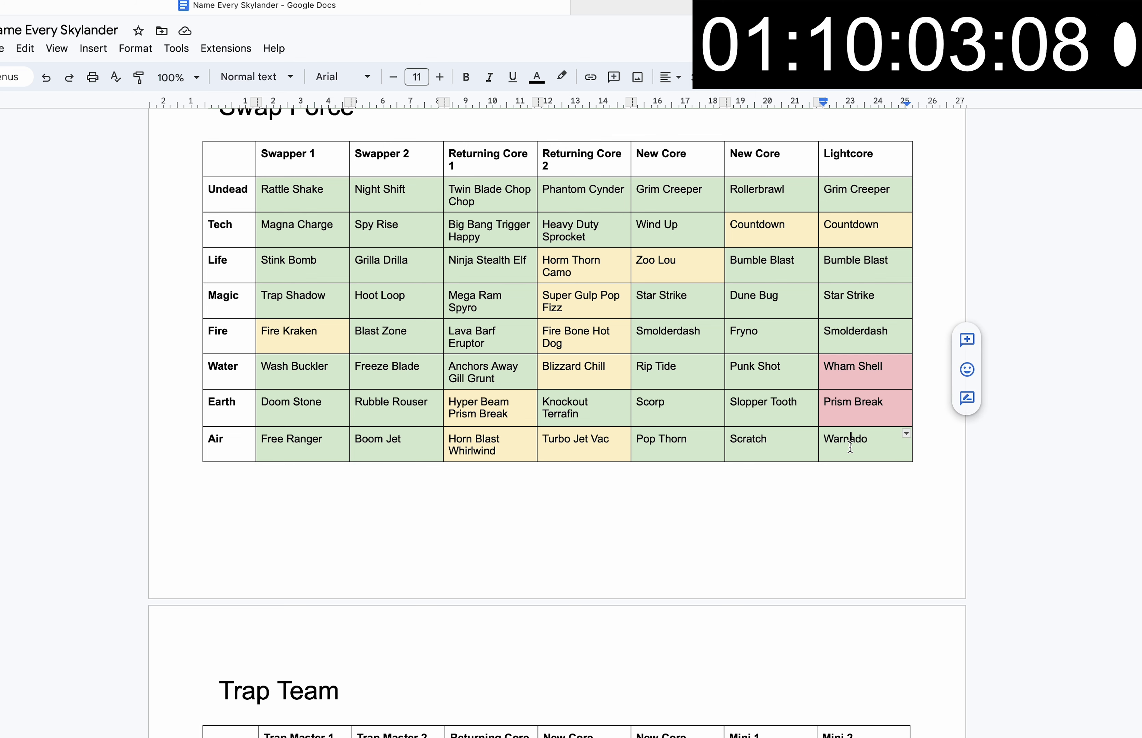
pyautogui.doubleClick(850, 445)
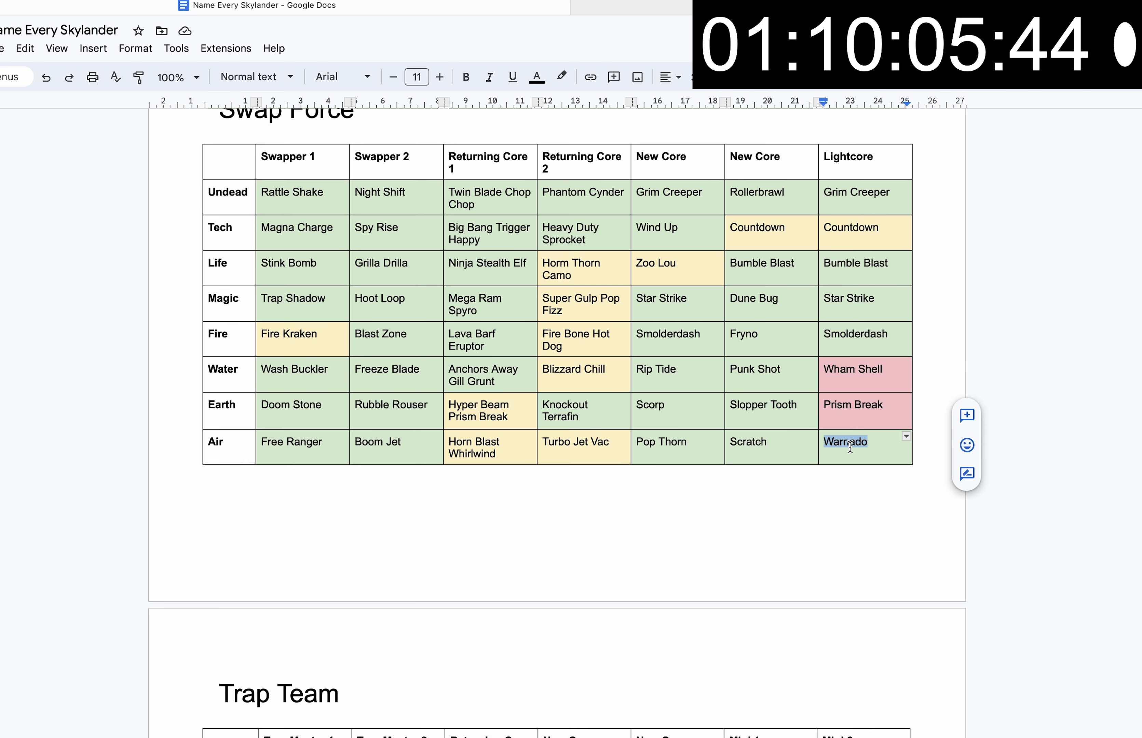
# - Inspect the shading on the Swap Force Air row and Lightcore cells
pyautogui.scroll(1, 788, 254)
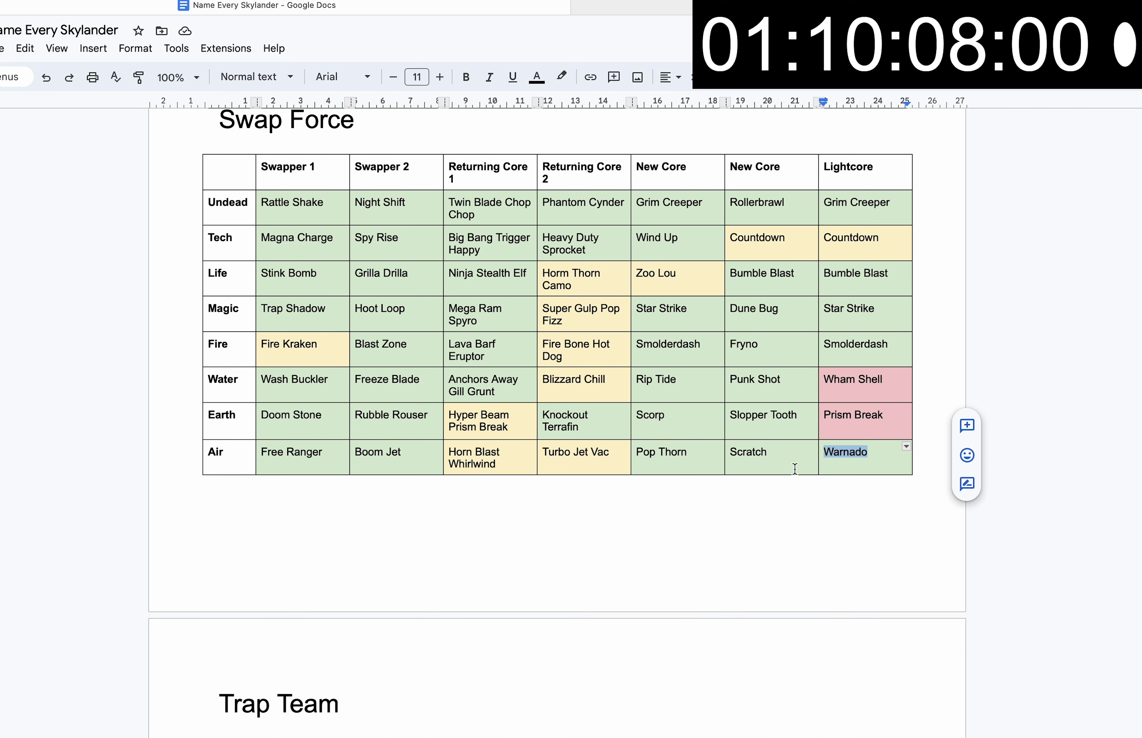
pyautogui.moveTo(777, 461); pyautogui.dragTo(577, 457)
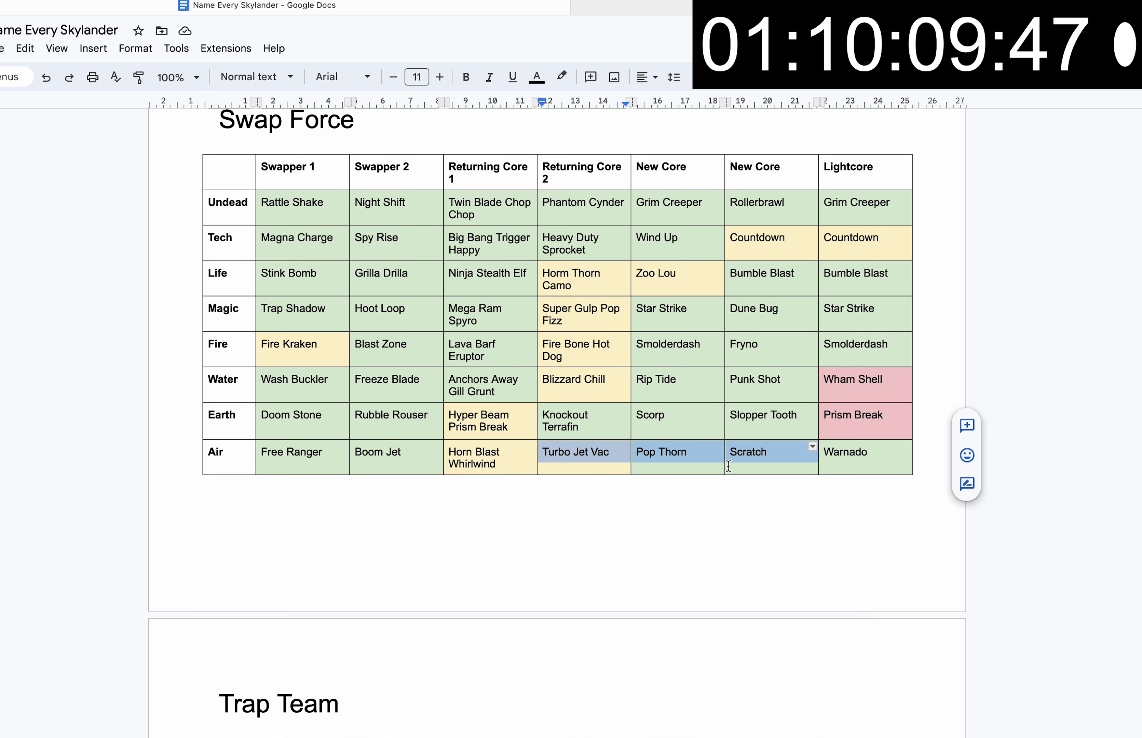
pyautogui.click(769, 453)
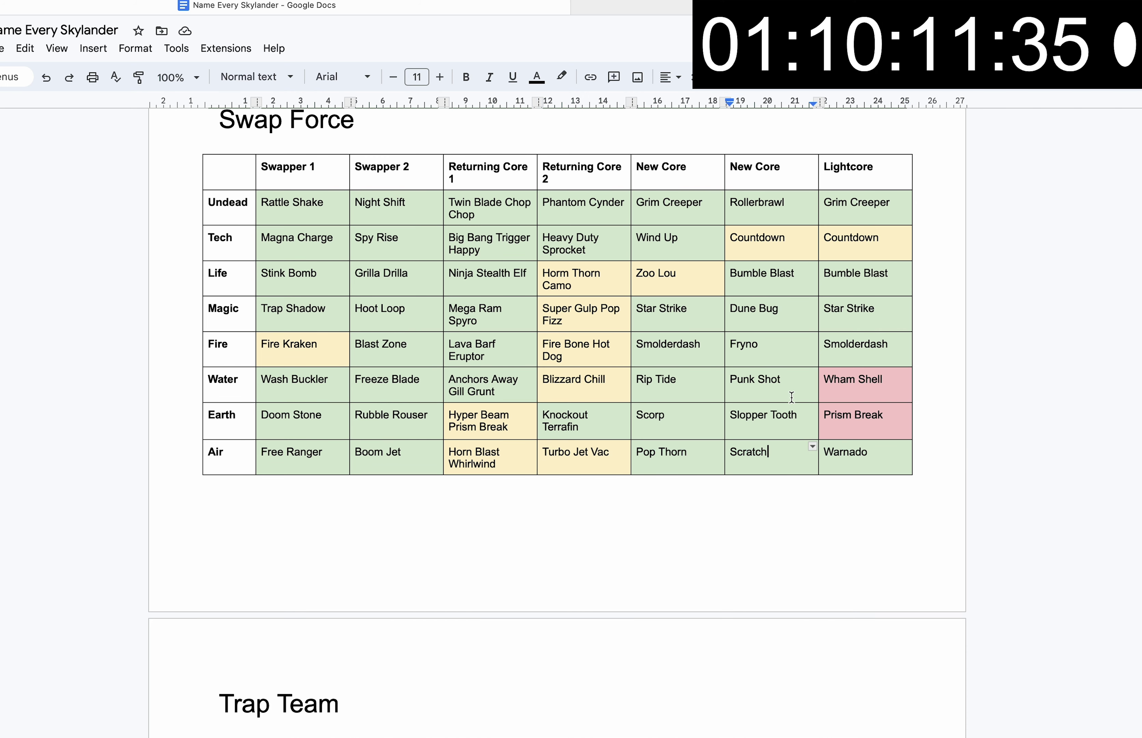
pyautogui.moveTo(862, 375); pyautogui.dragTo(479, 384)
pyautogui.scroll(15, 479, 384)
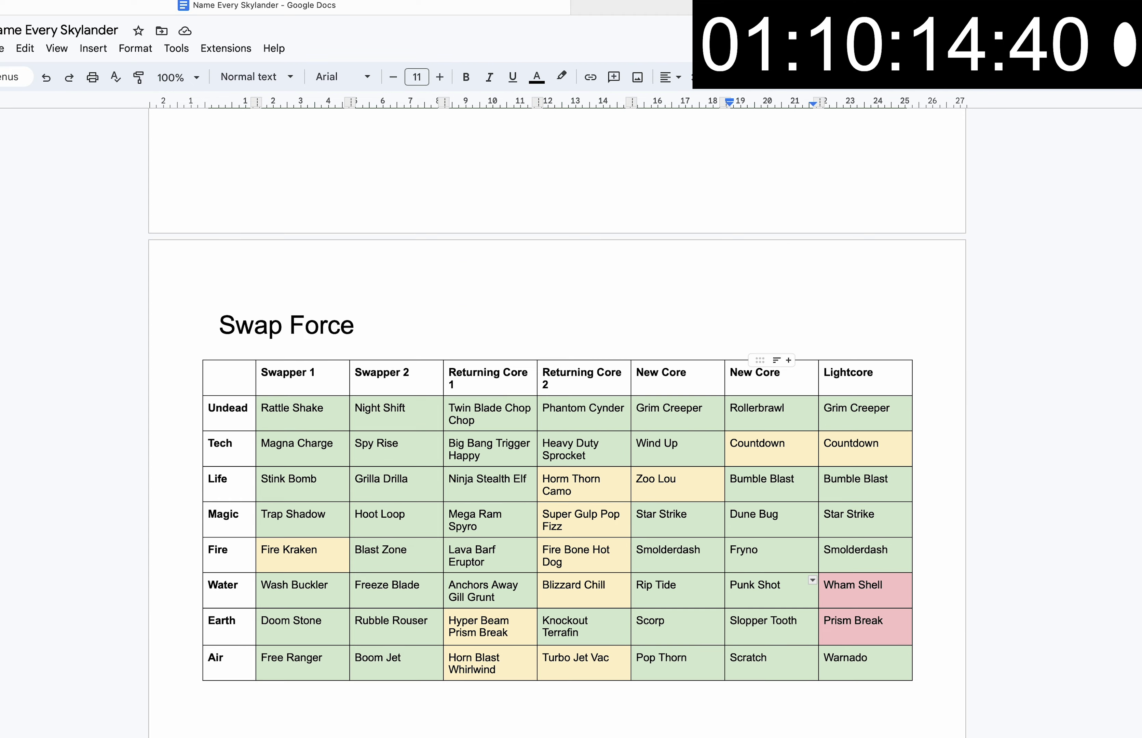
pyautogui.scroll(-6, 523, 573)
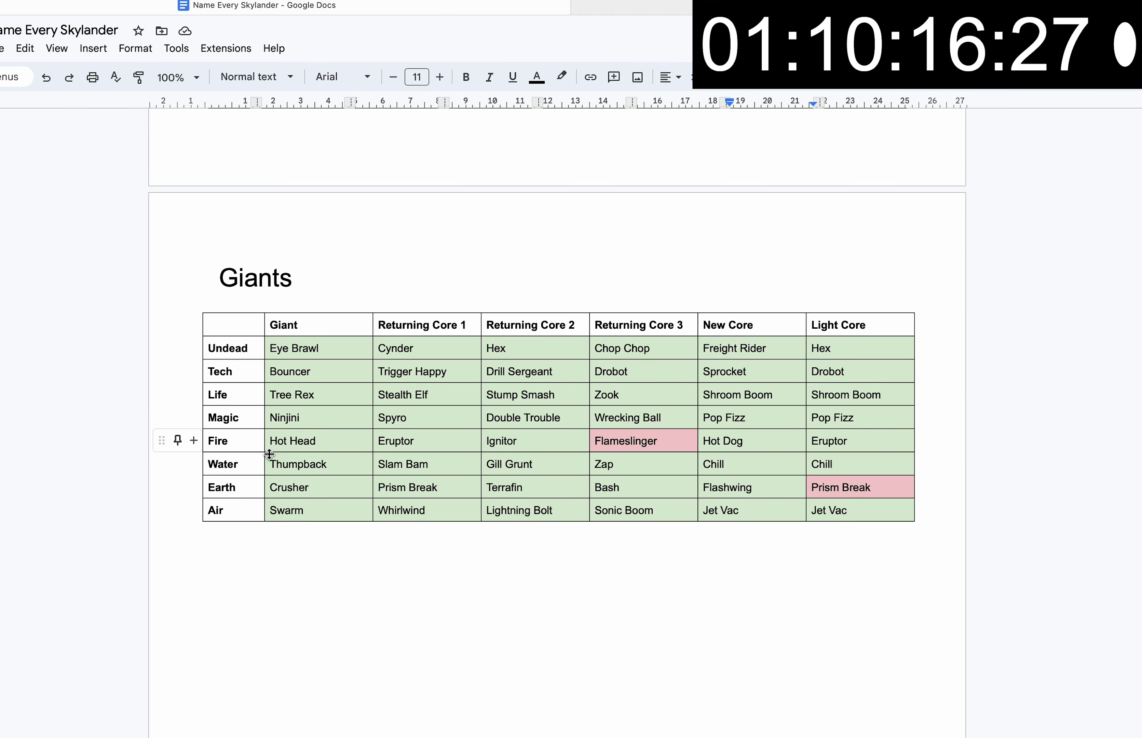
pyautogui.scroll(-12, 265, 454)
pyautogui.moveTo(890, 489)
pyautogui.mouseDown()
pyautogui.moveTo(858, 492)
pyautogui.moveTo(887, 530)
pyautogui.mouseUp()
pyautogui.click(886, 531)
# - Begin overwriting Earth Lightcore's Prism Break with Flashwing
pyautogui.scroll(10, 886, 532)
pyautogui.scroll(-10, 864, 547)
pyautogui.tripleClick(858, 543)
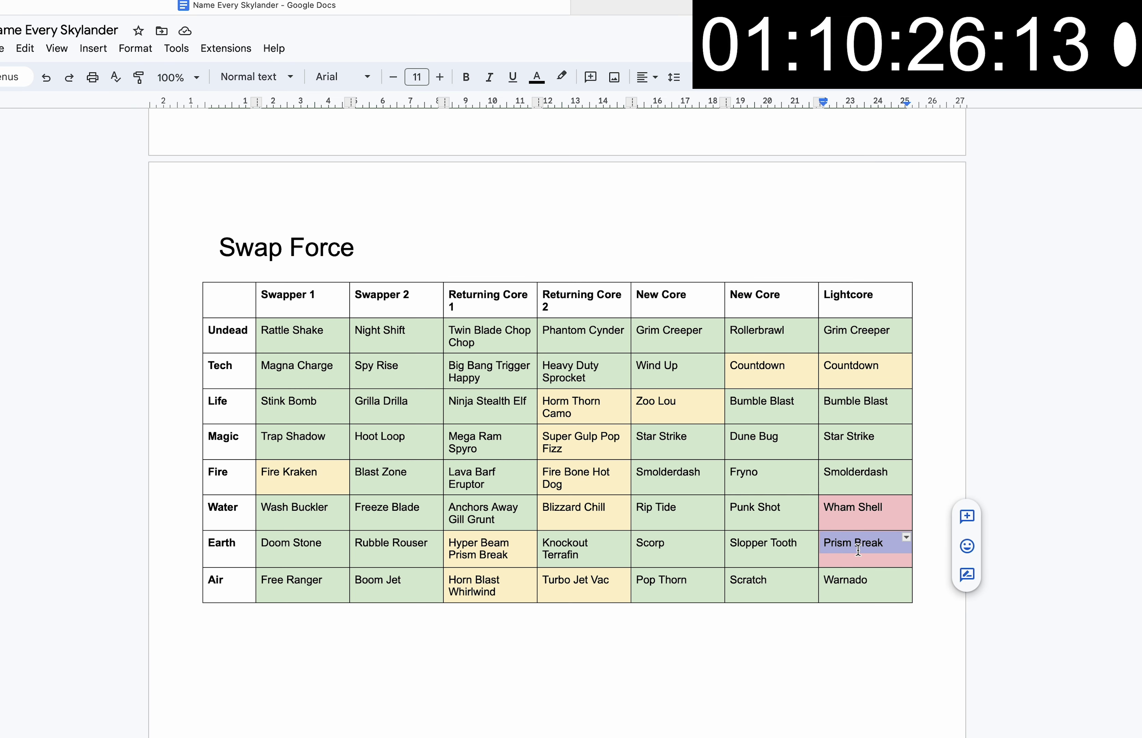
pyautogui.write('Flahswi')
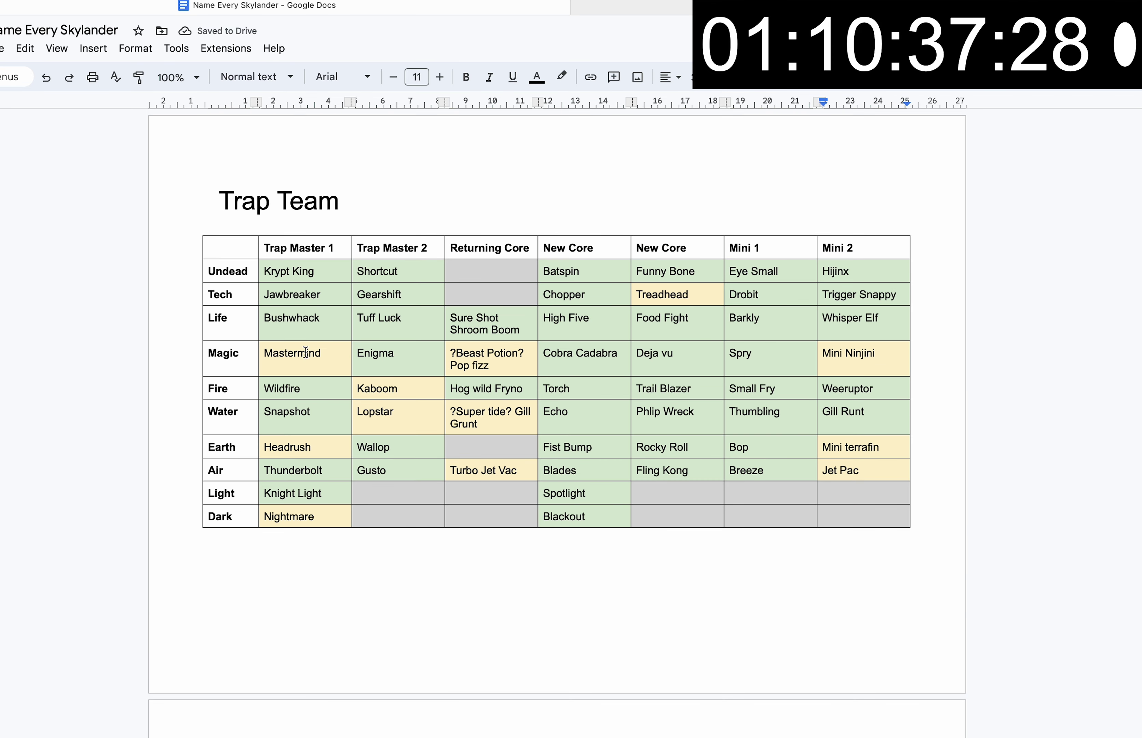
# - Correct Mastermind to Blastermind, Headrush to Head Rush and Nightmare to Night Mare
pyautogui.doubleClick(305, 353)
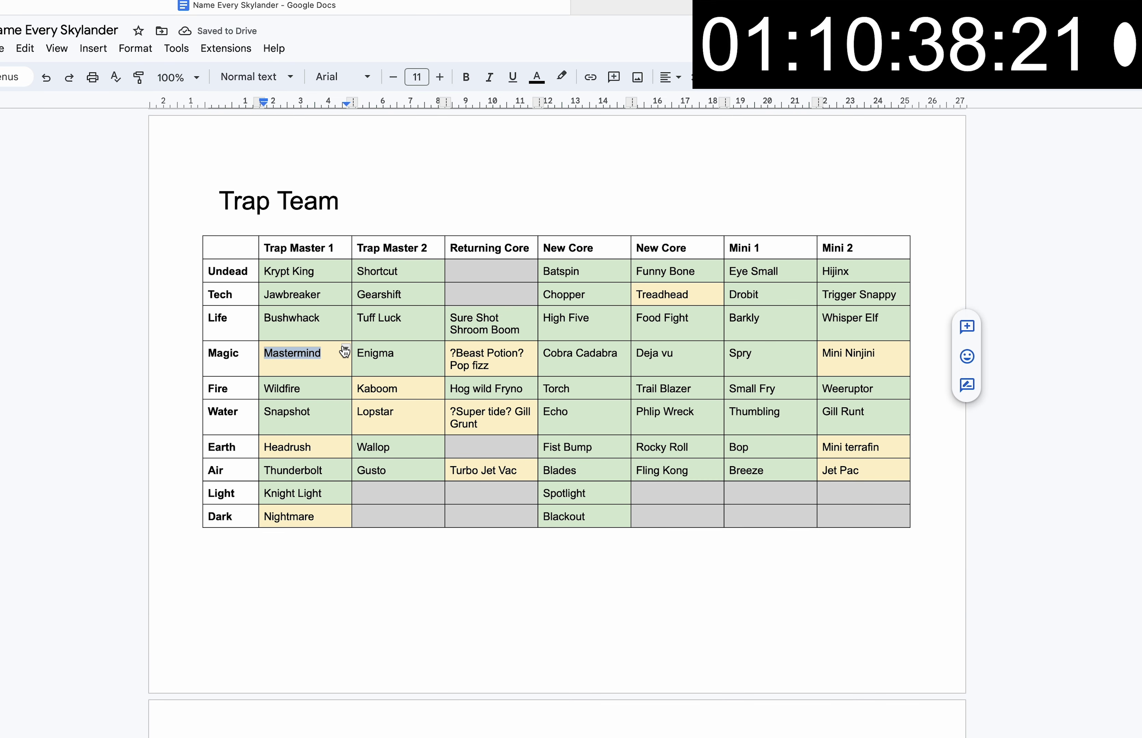
pyautogui.write('Blastermind')
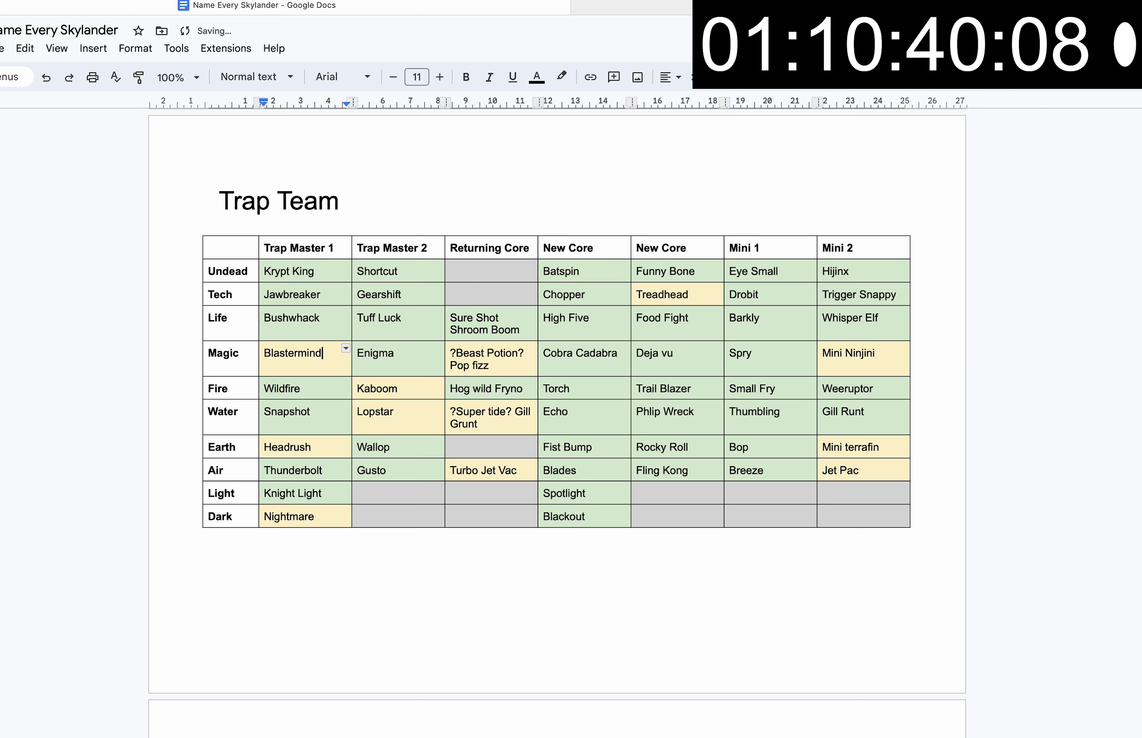
pyautogui.click(295, 452)
pyautogui.press('BackSpace')
pyautogui.write('R')
pyautogui.click(302, 516)
pyautogui.press('BackSpace')
pyautogui.write('N')
pyautogui.press('BackSpace')
pyautogui.write('M')
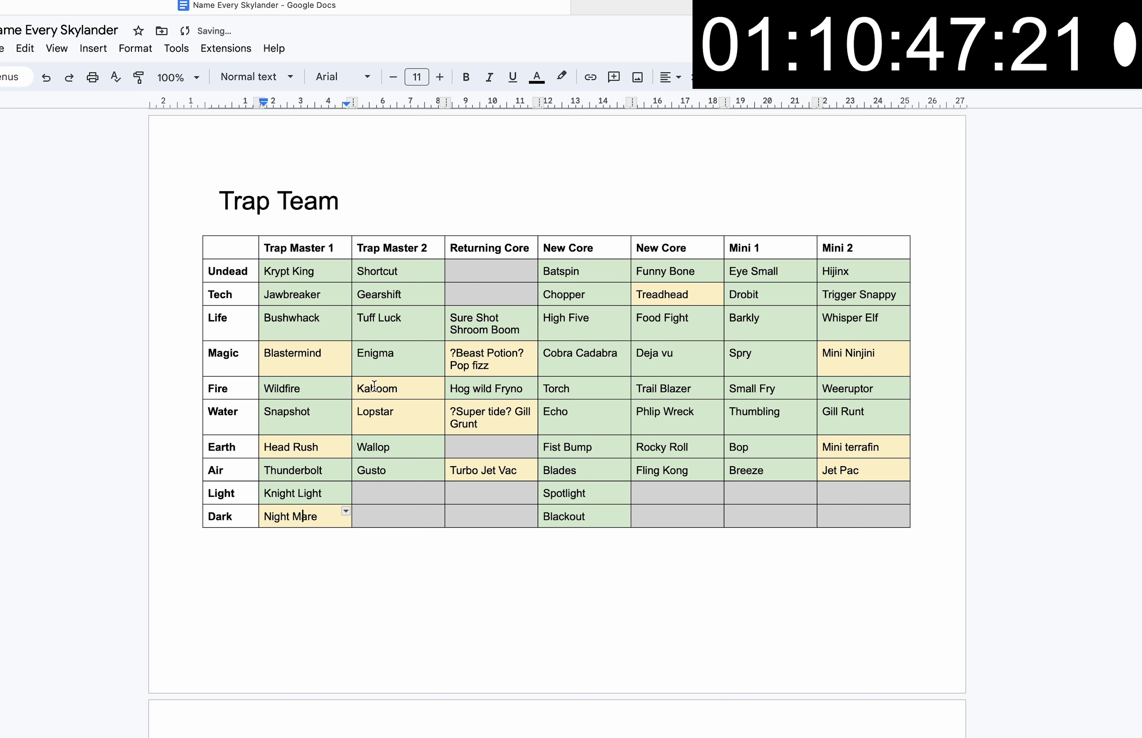
pyautogui.doubleClick(376, 388)
# - Enter Ka-Boom, Lob Star and Fizzy Frenzy Pop Fizz, then select the Water row's Super tide guess
pyautogui.write('Ka-Boom')
pyautogui.doubleClick(375, 411)
pyautogui.write('Lob Star')
pyautogui.tripleClick(486, 359)
pyautogui.write('Fizzy Frenzy Pop Fizz')
pyautogui.moveTo(484, 423); pyautogui.dragTo(442, 416)
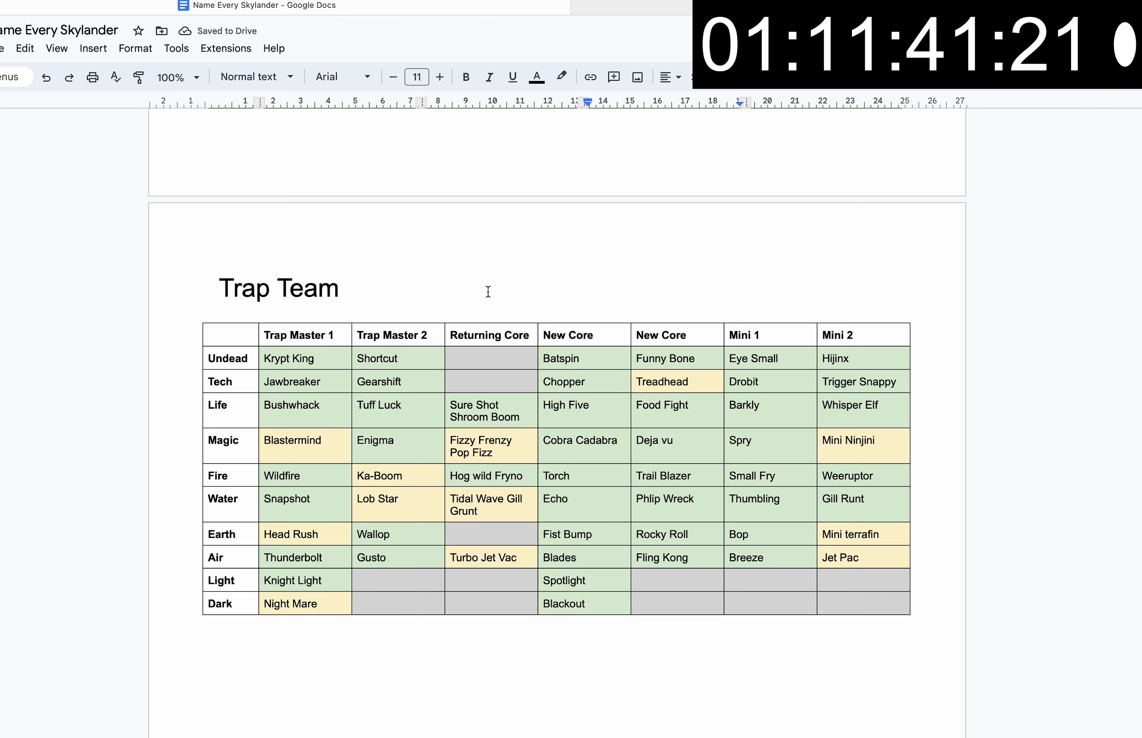
# - Replace Turbo with Full Blast in the Jet Vac cell, fixing the FUll typo
pyautogui.scroll(-2, 488, 291)
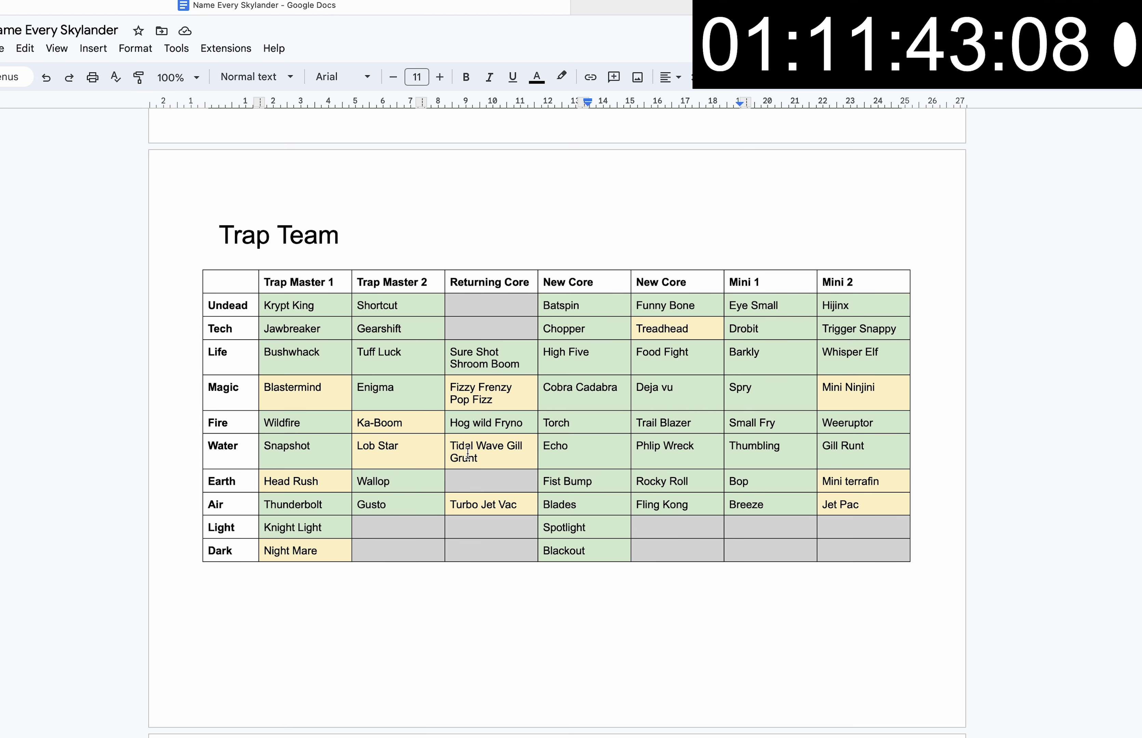
pyautogui.doubleClick(490, 454)
pyautogui.doubleClick(461, 445)
pyautogui.click(519, 510)
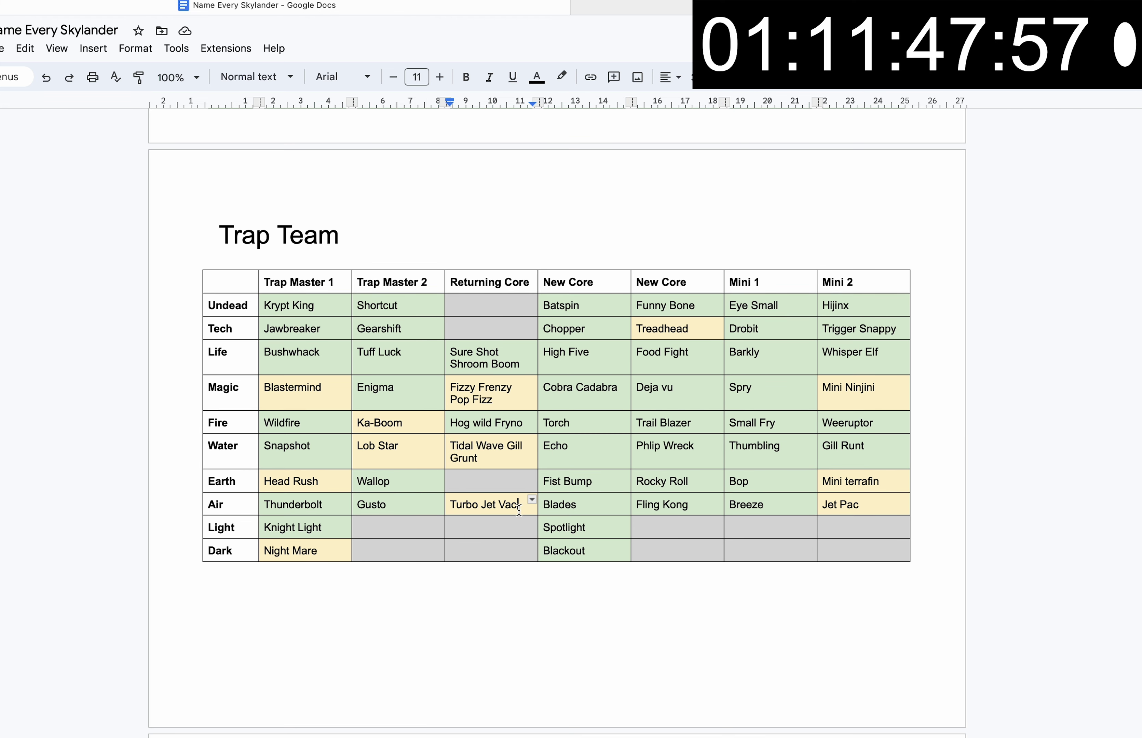
pyautogui.doubleClick(472, 503)
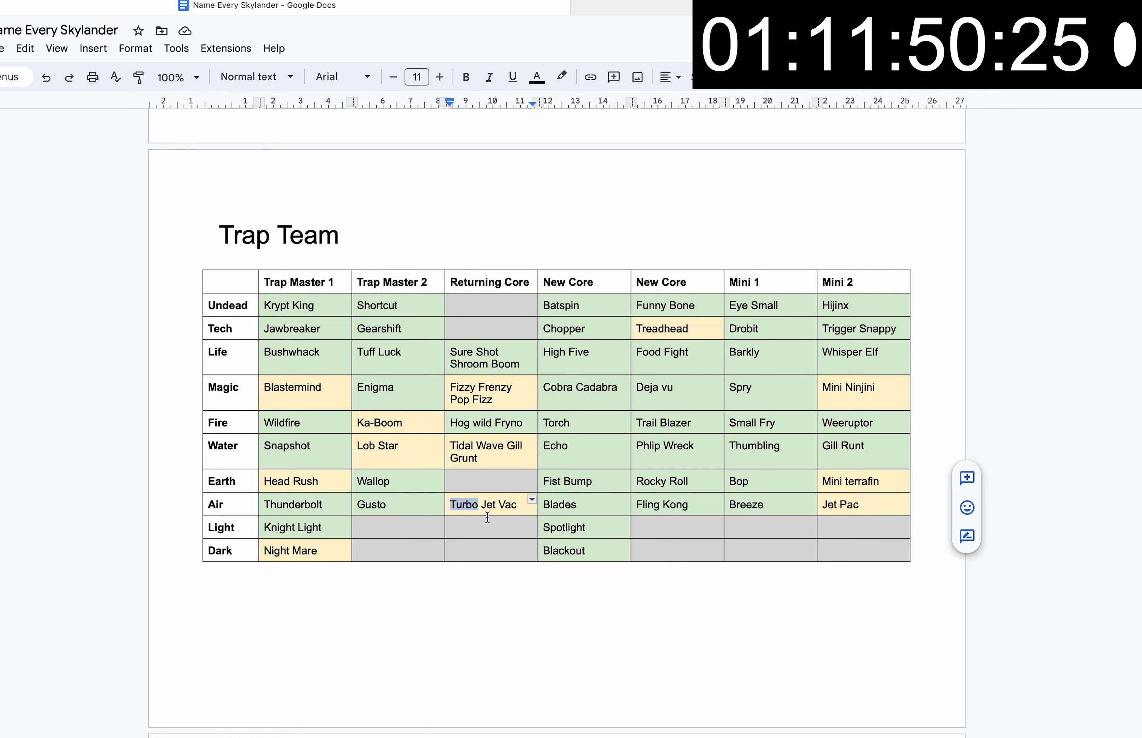
pyautogui.scroll(10, 482, 480)
pyautogui.scroll(3, 559, 359)
pyautogui.scroll(-10, 565, 466)
pyautogui.scroll(2, 566, 467)
pyautogui.write('FUll Blast')
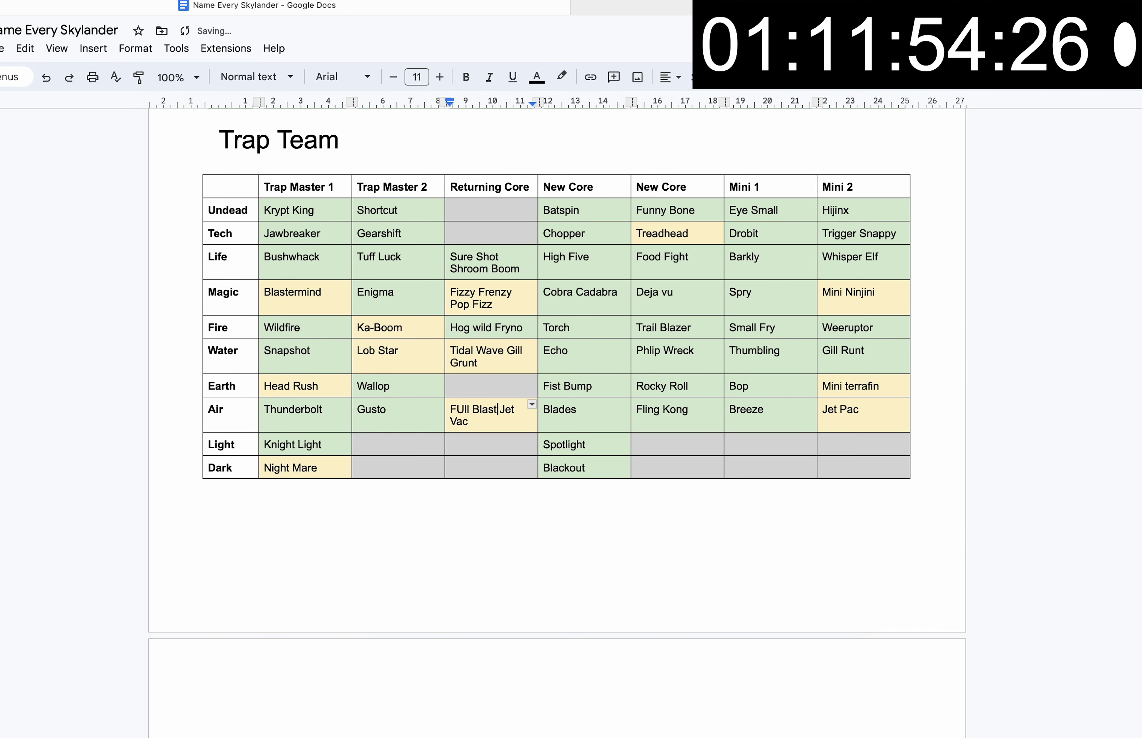
pyautogui.doubleClick(458, 409)
pyautogui.write('Full')
# - Correct Treadhead to Tread Head
pyautogui.click(696, 227)
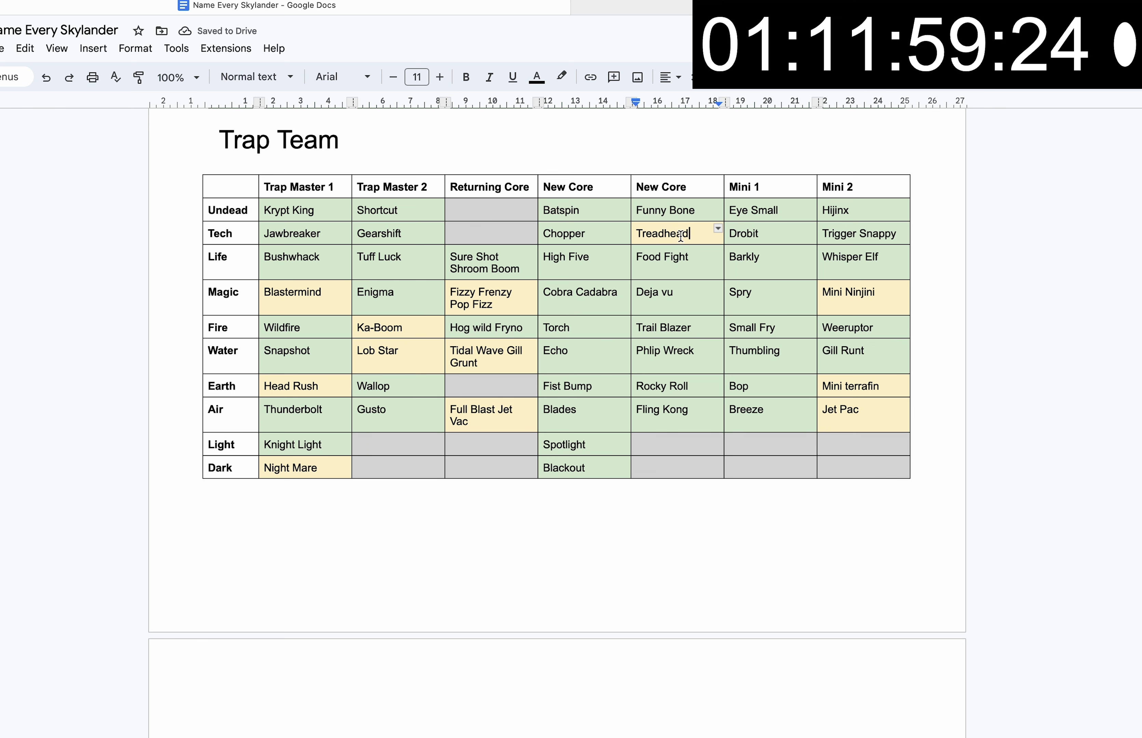
pyautogui.press('BackSpace')
pyautogui.write('H')
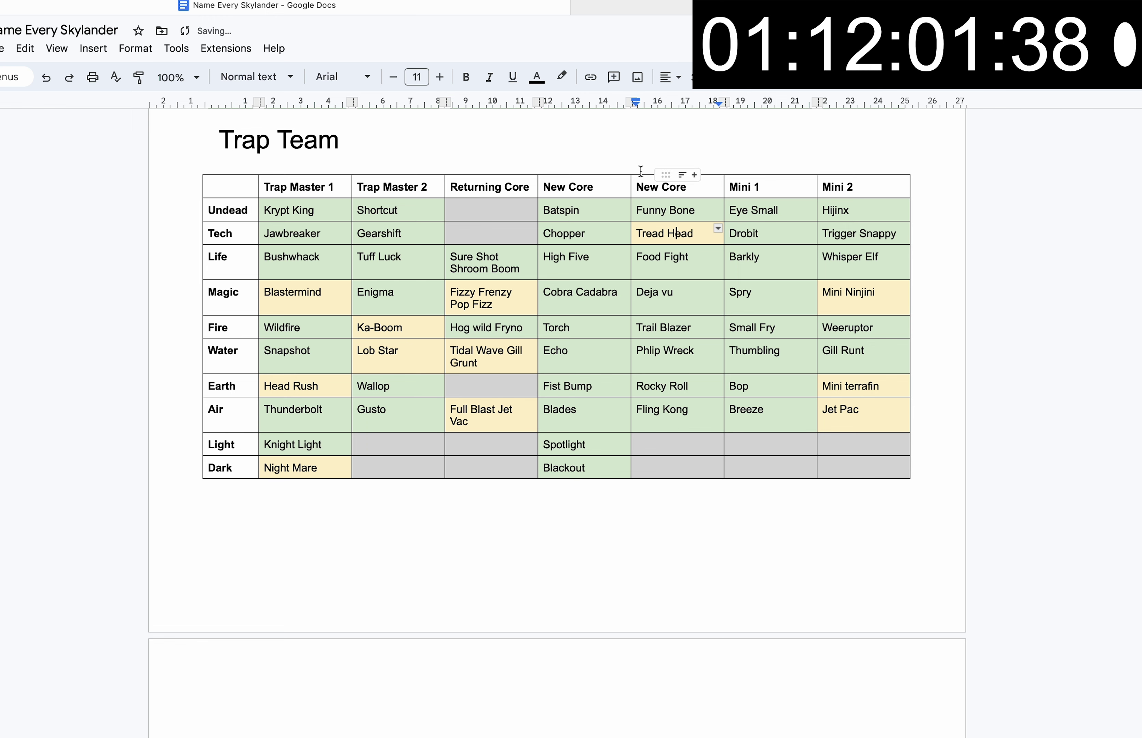
pyautogui.moveTo(566, 211); pyautogui.dragTo(706, 422)
pyautogui.click(599, 386)
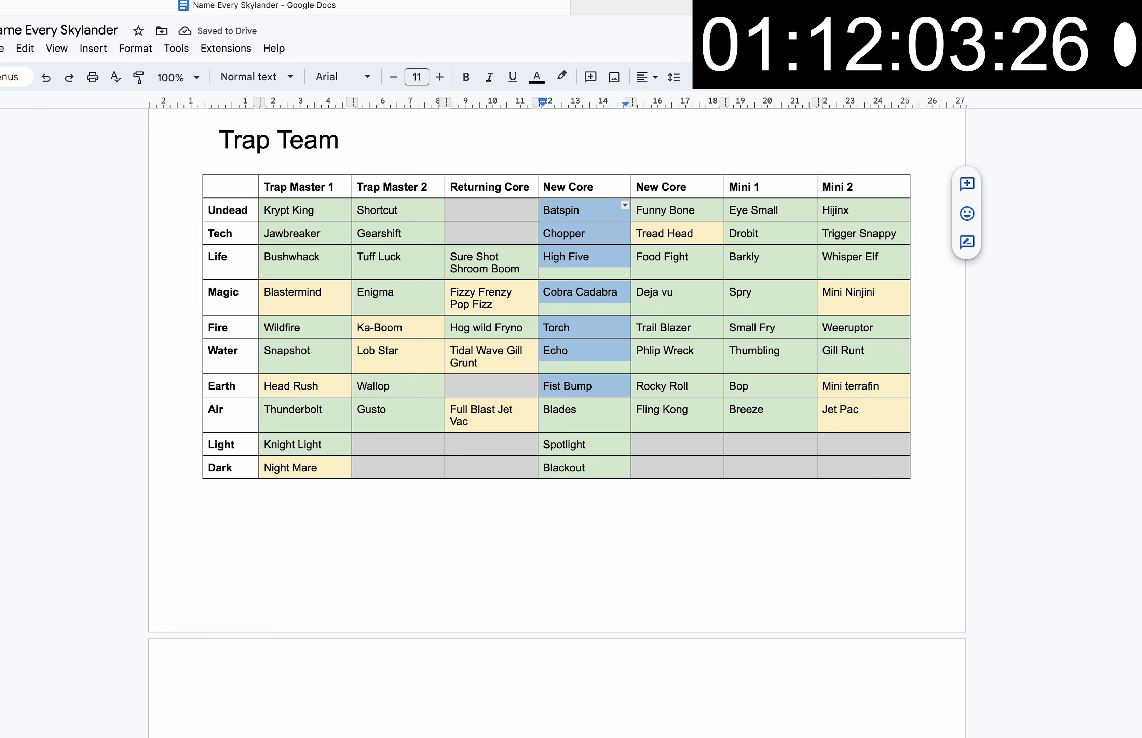
# - Replace Mini Ninjini with Minijini, Mini terrafin with Terrabite and Jet Pac with Pet Vac
pyautogui.click(869, 294)
pyautogui.tripleClick(868, 294)
pyautogui.write('Minijini')
pyautogui.tripleClick(835, 387)
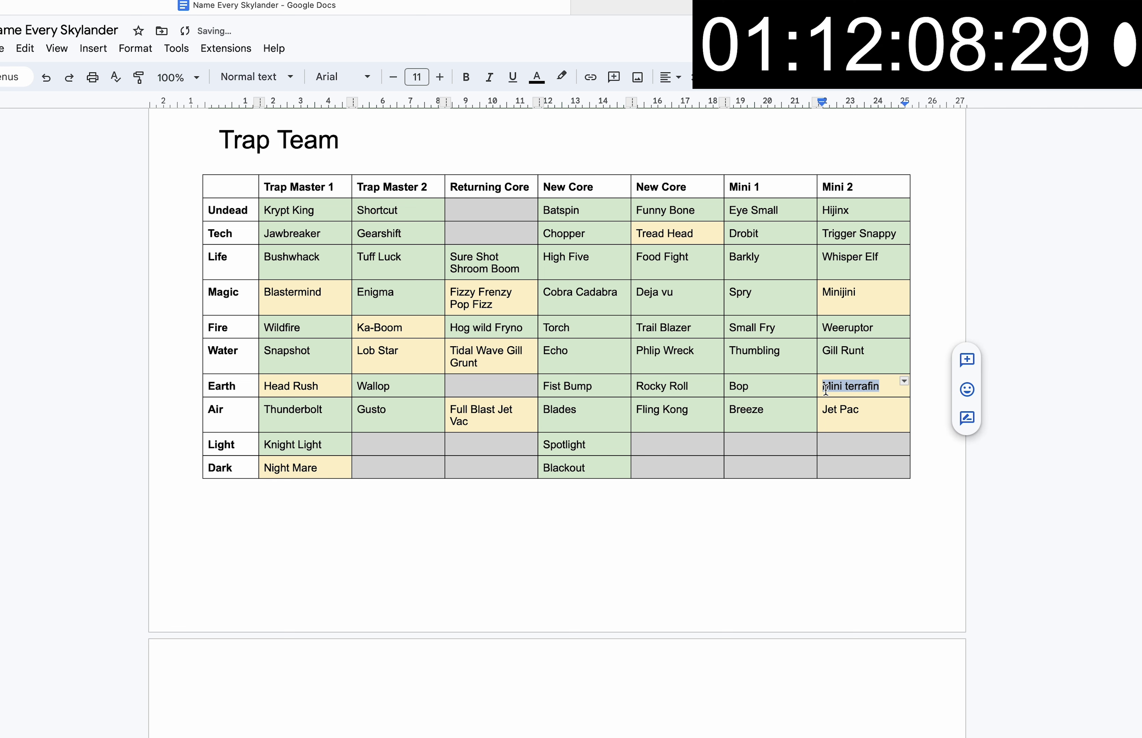
pyautogui.write('Terrabite')
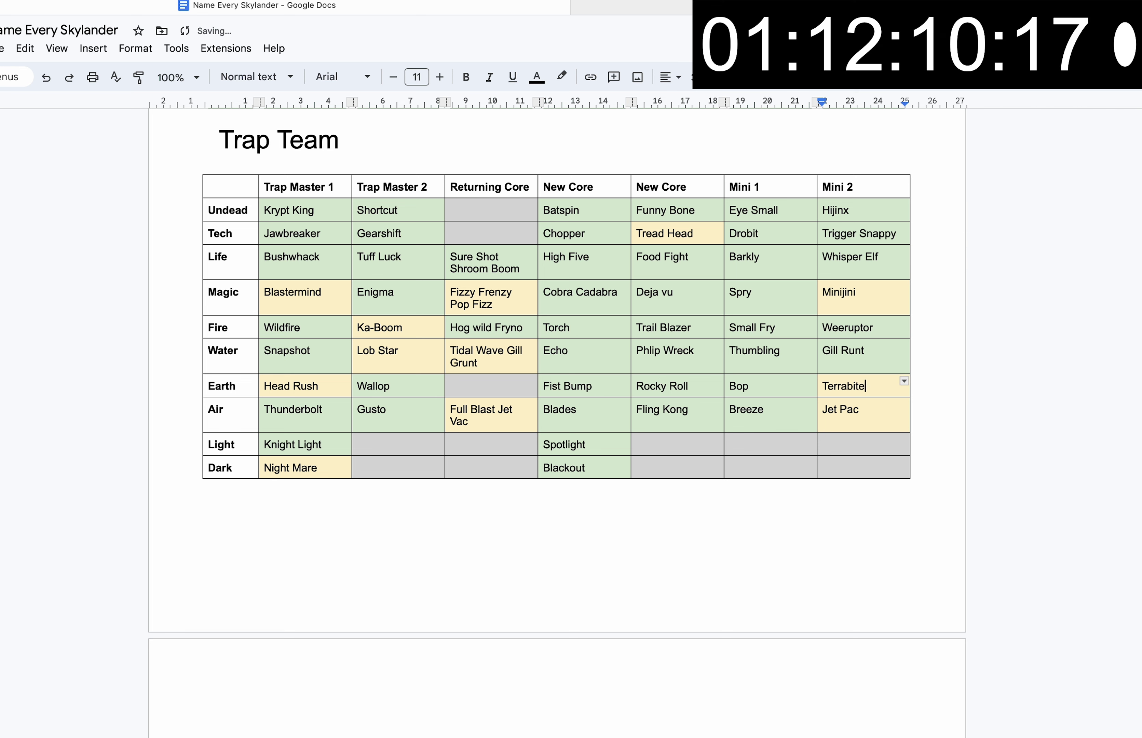
pyautogui.tripleClick(817, 414)
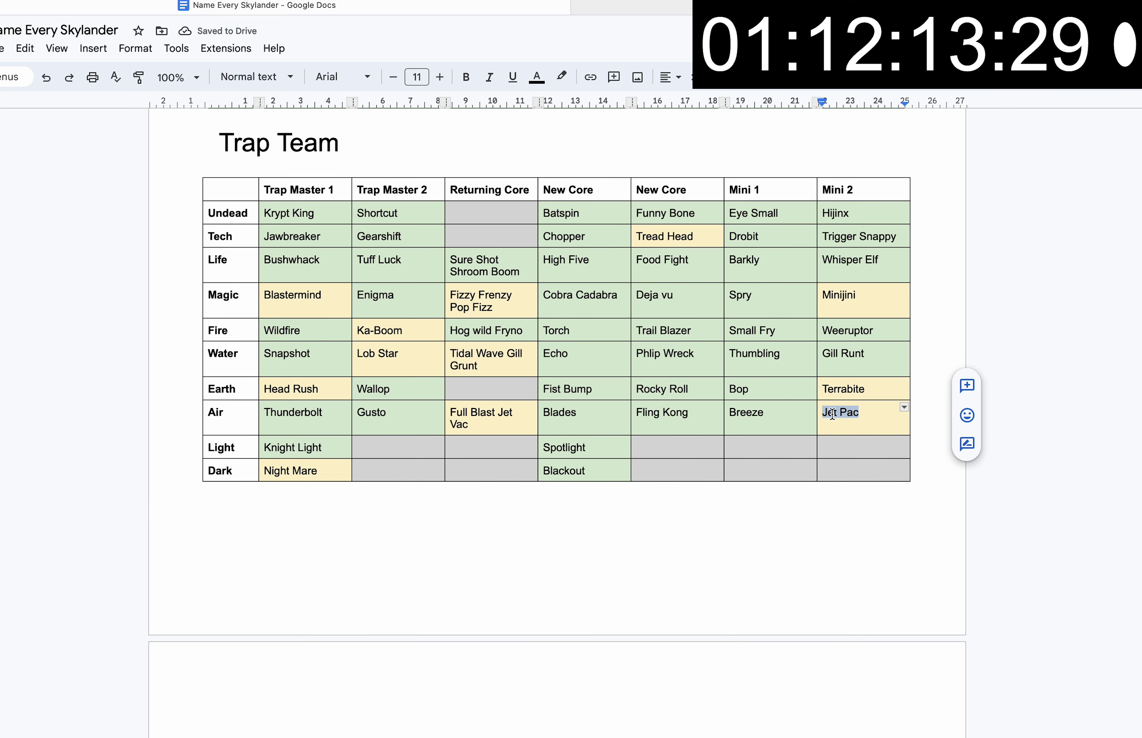
pyautogui.write('Pet Va')
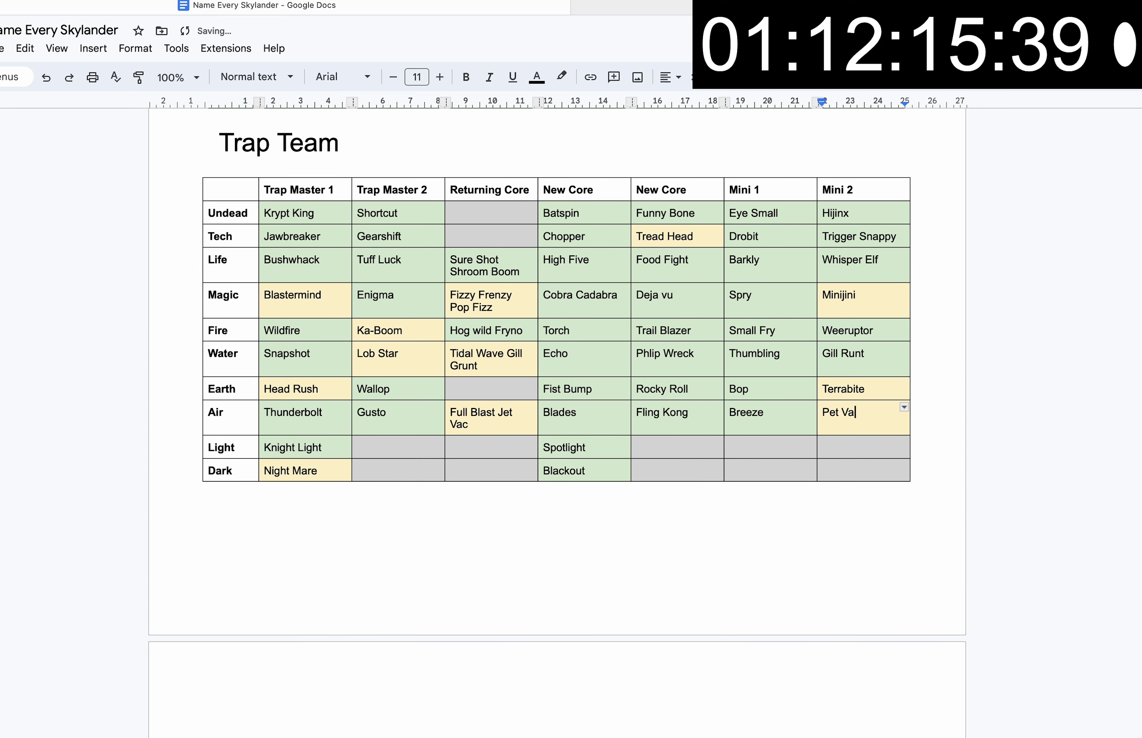
pyautogui.write('c')
pyautogui.moveTo(848, 412); pyautogui.dragTo(822, 411)
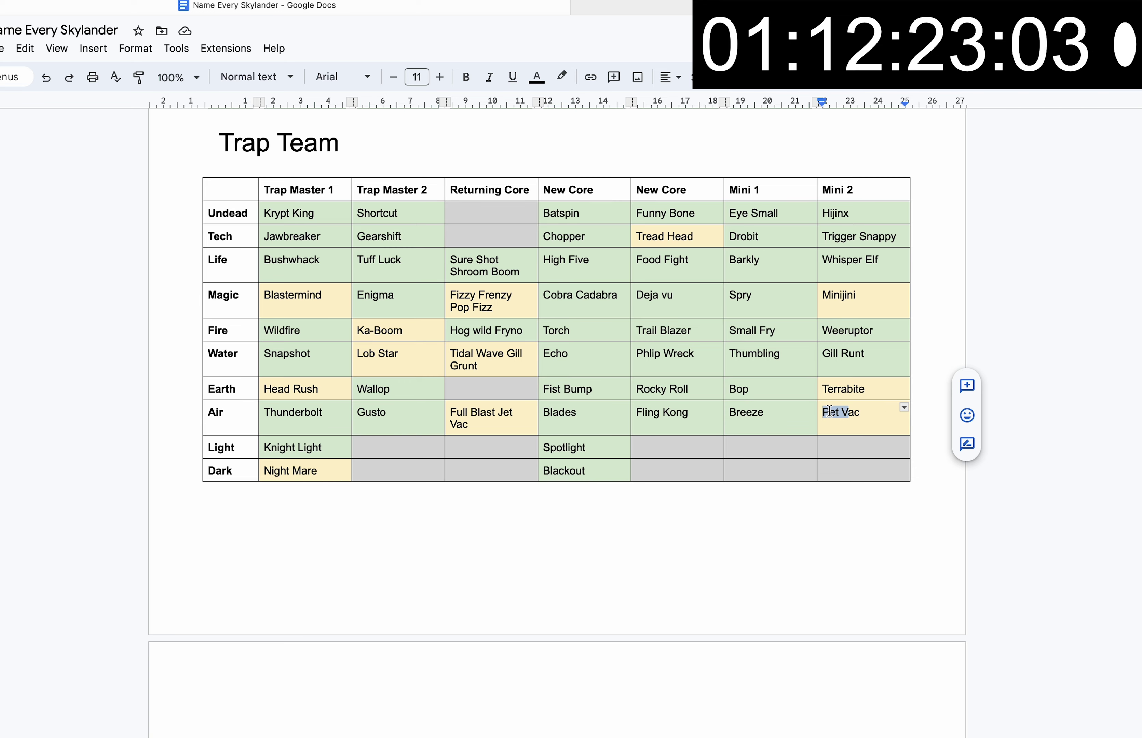
# - Check the Superchargers vehicle names and change Dune Buggy to Tomb Buggy
pyautogui.scroll(-8, 384, 456)
pyautogui.click(375, 467)
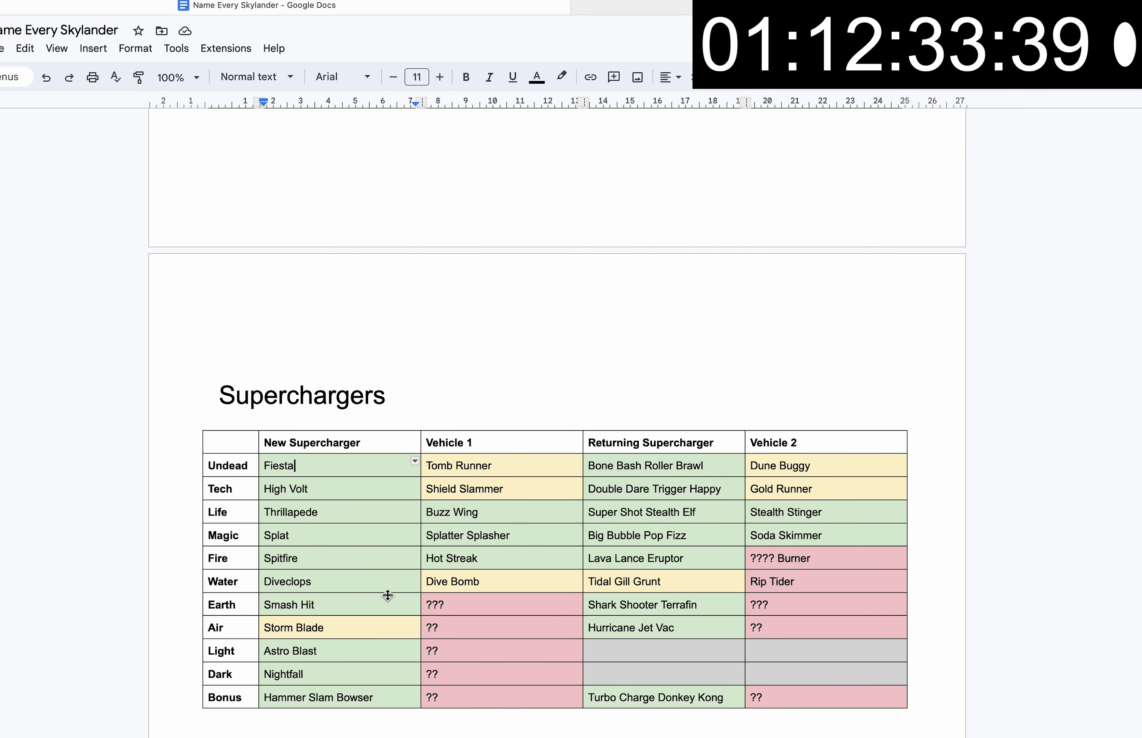
pyautogui.doubleClick(468, 486)
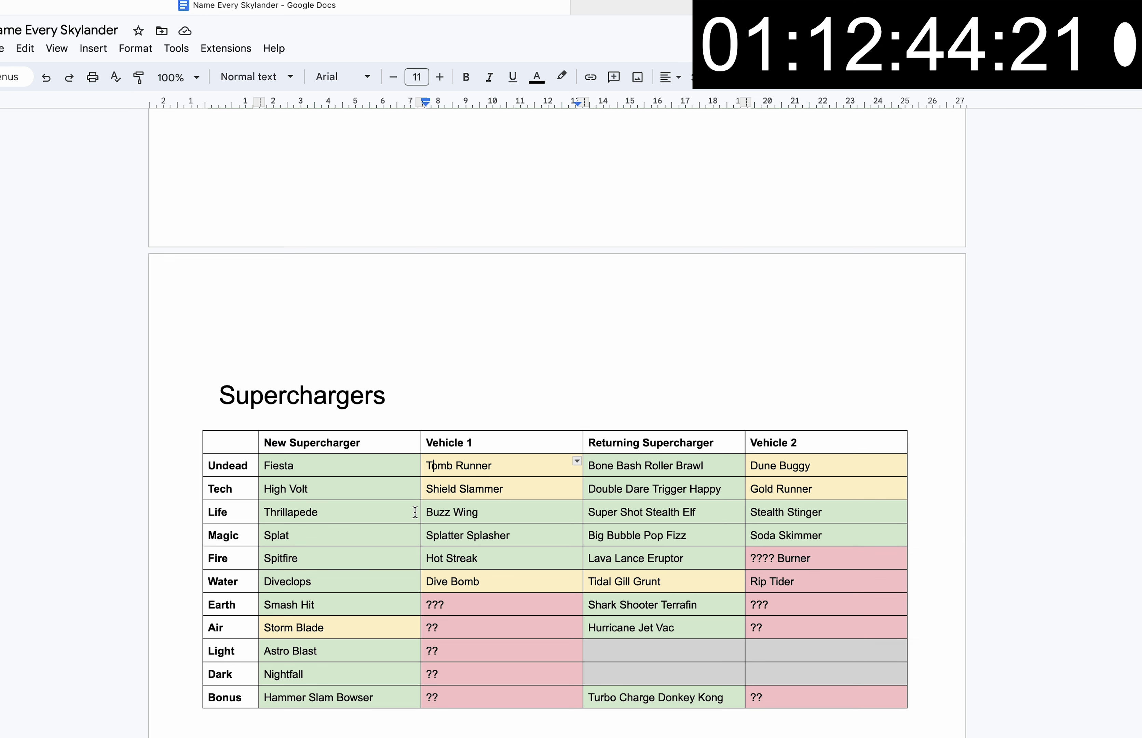
pyautogui.doubleClick(437, 512)
pyautogui.doubleClick(468, 512)
pyautogui.doubleClick(459, 536)
pyautogui.doubleClick(487, 535)
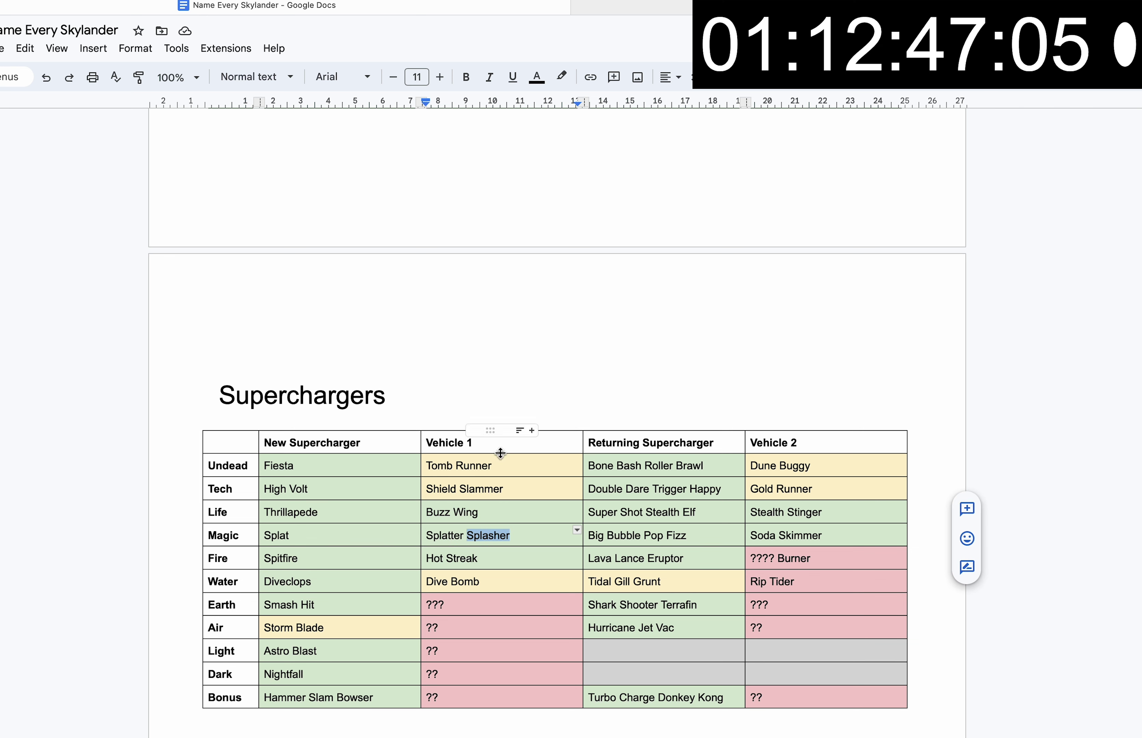
pyautogui.click(453, 464)
pyautogui.moveTo(455, 465); pyautogui.dragTo(483, 465)
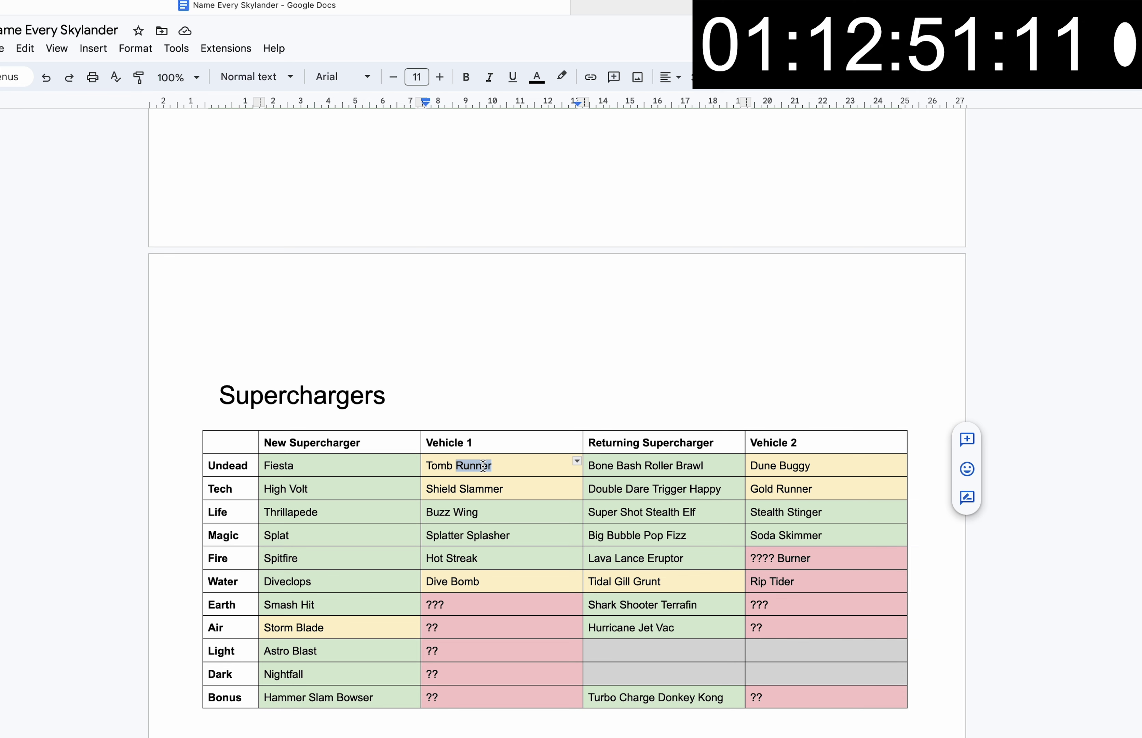
pyautogui.scroll(1, 436, 656)
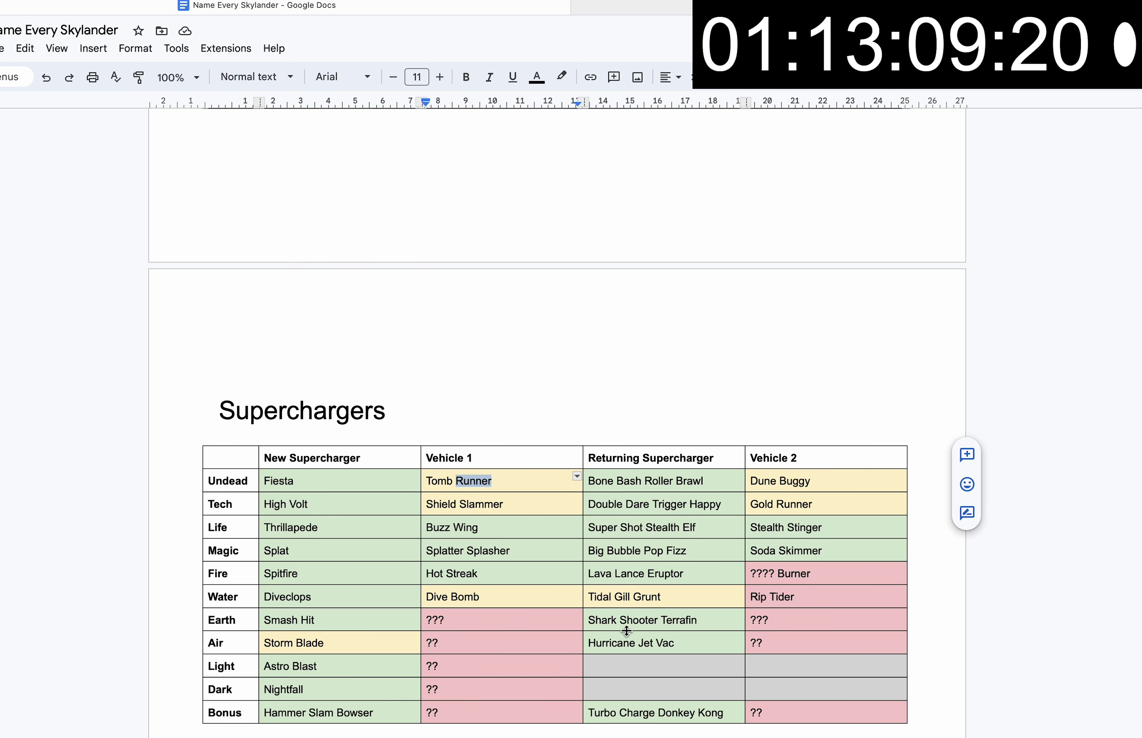
pyautogui.doubleClick(779, 481)
pyautogui.write('Tomb')
# - Replace Tomb Runner with Cyrpt Crusher and Shield Slammer with Shield Striker
pyautogui.doubleClick(432, 477)
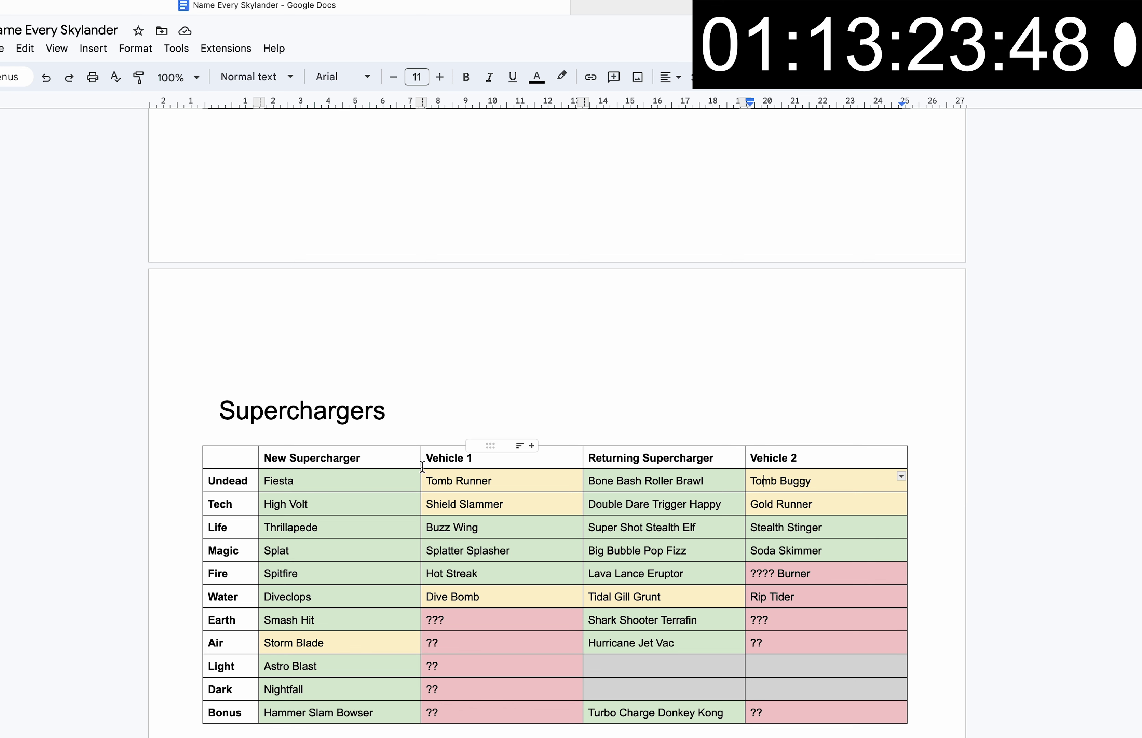
pyautogui.doubleClick(451, 481)
pyautogui.write('Cyrpt Crusher')
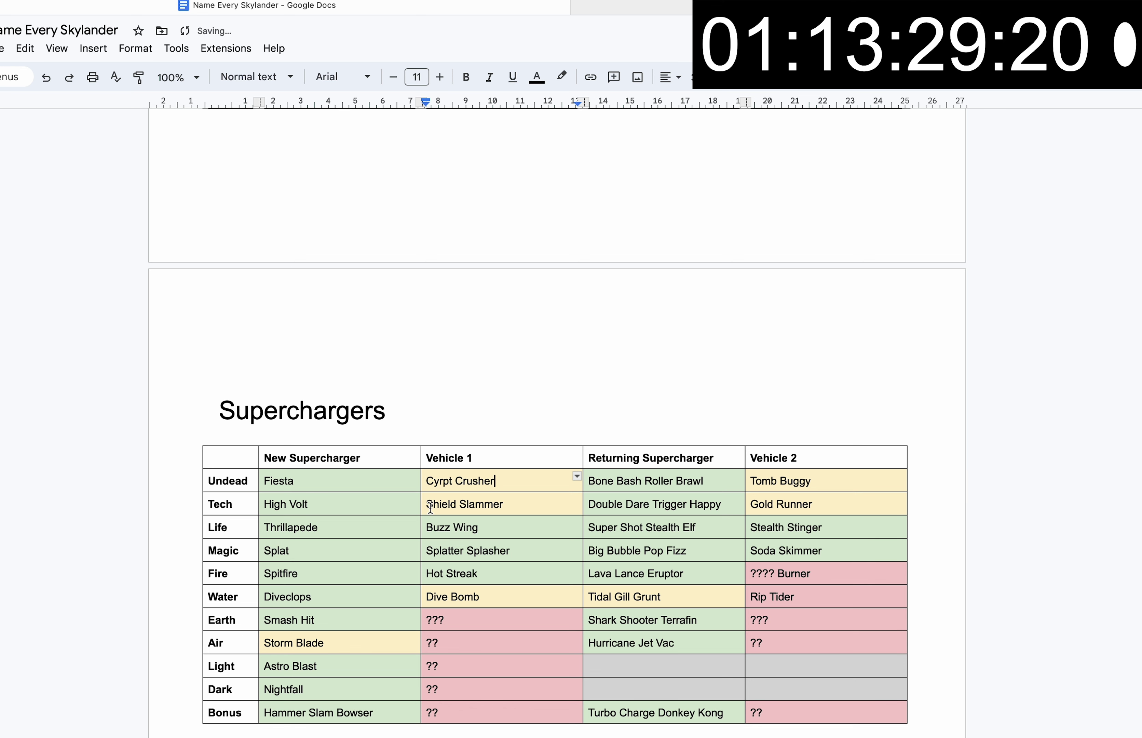
pyautogui.click(436, 503)
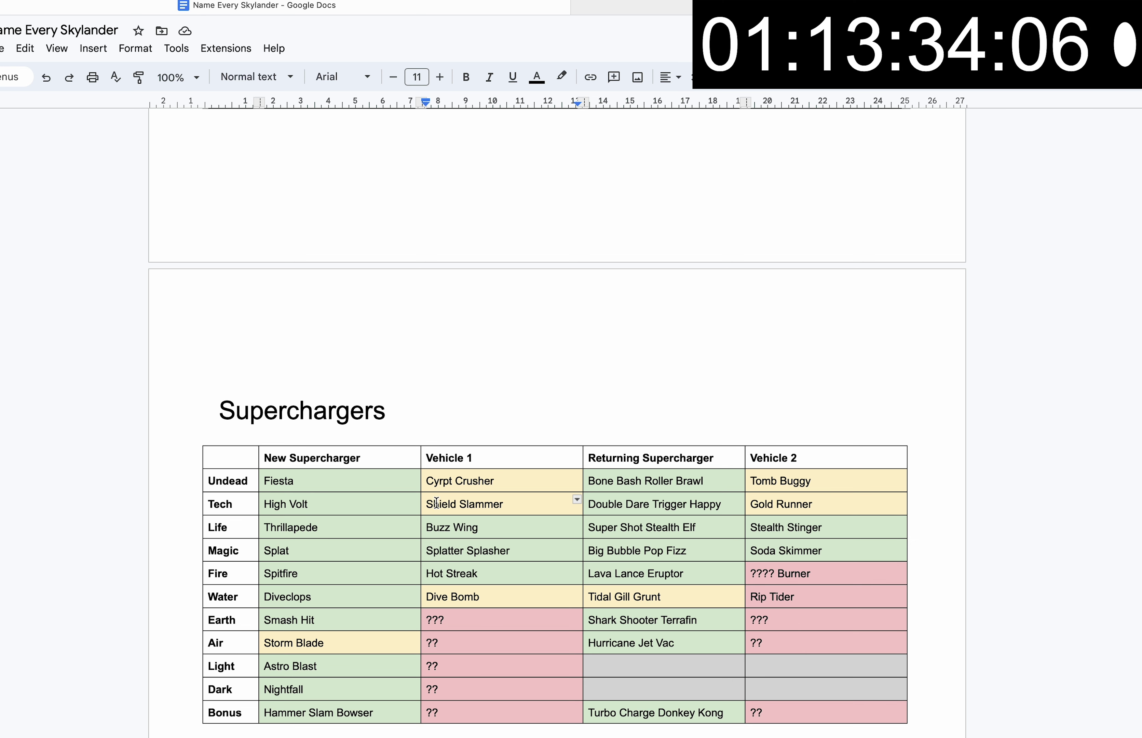
pyautogui.doubleClick(462, 504)
pyautogui.write('Striker')
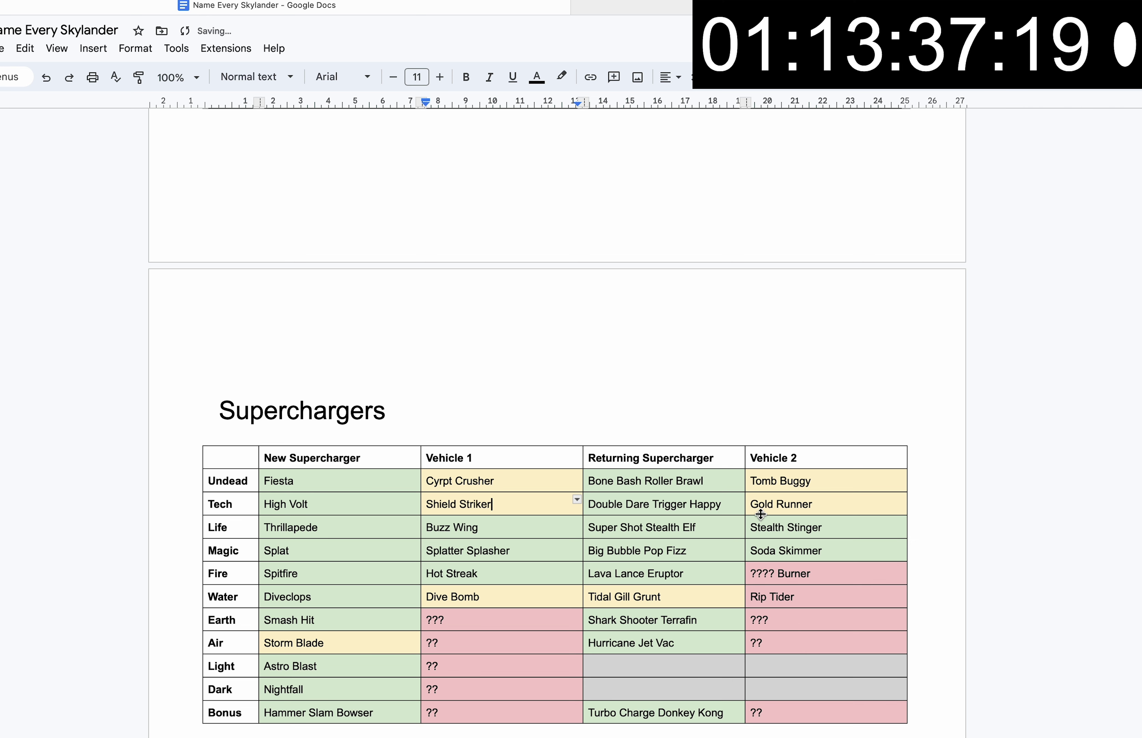
# - Replace the ???? Burner entry with Burn-Cycle and complete Dive Bomb as Dive Bomber
pyautogui.click(794, 504)
pyautogui.write('sh')
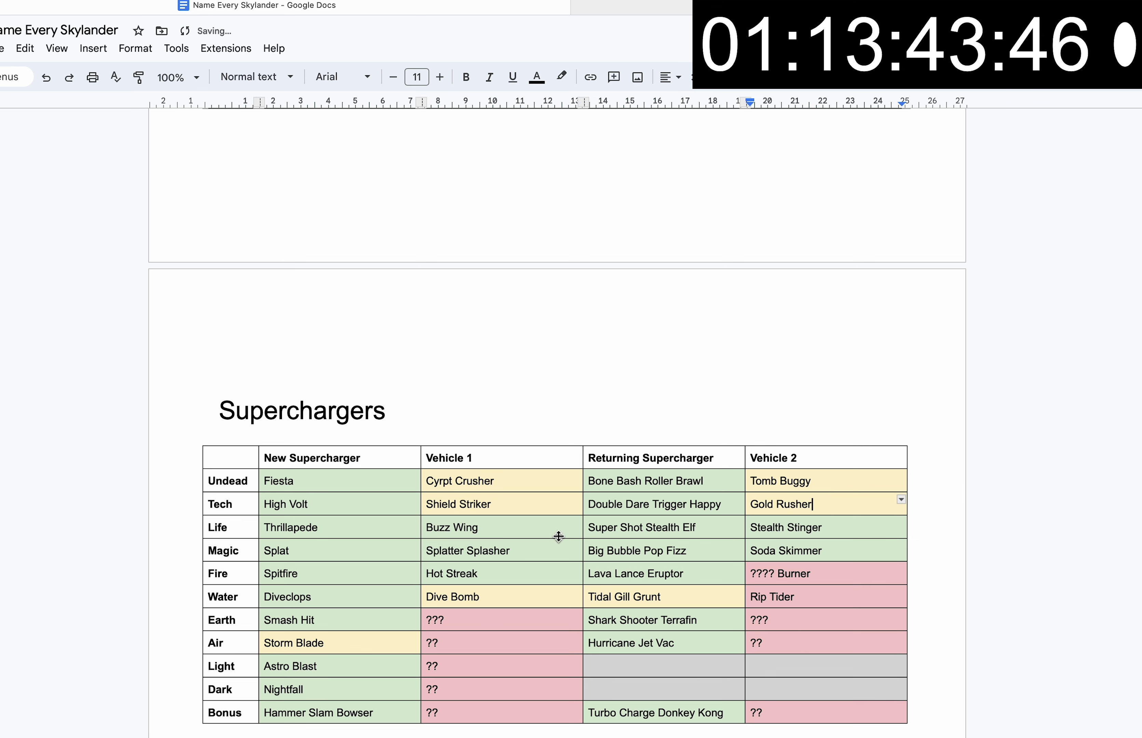
pyautogui.tripleClick(777, 574)
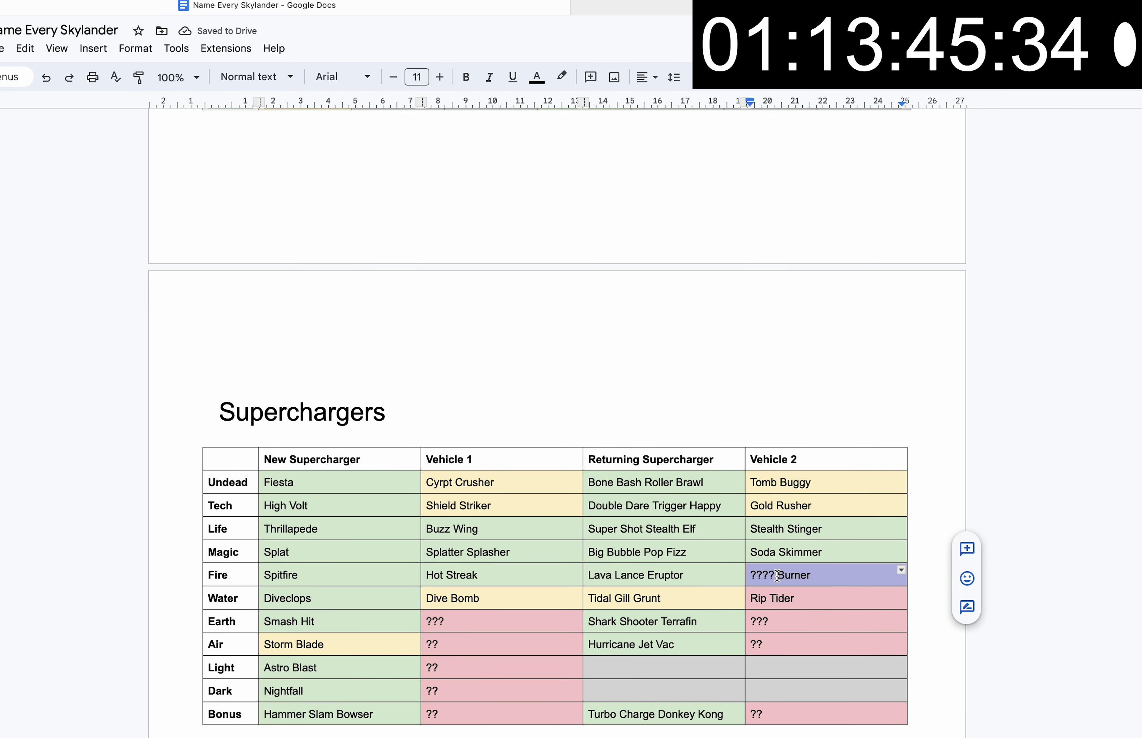
pyautogui.write('Burn-Cycle')
pyautogui.scroll(-1, 484, 590)
pyautogui.click(484, 584)
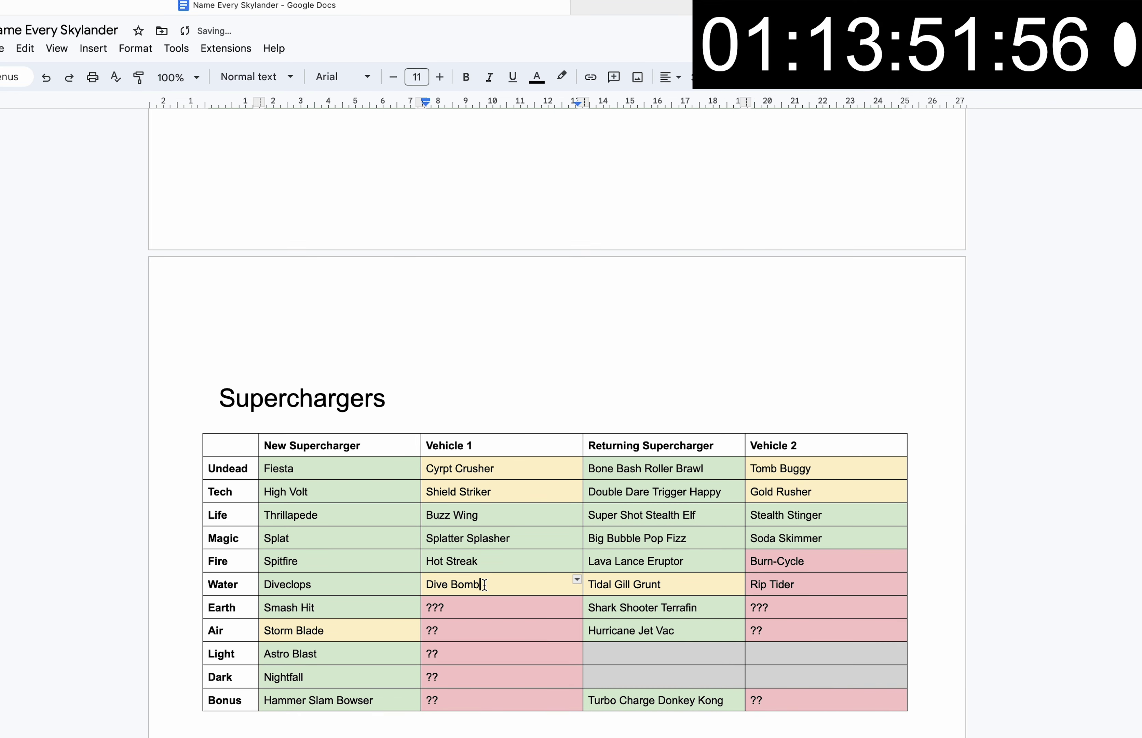
pyautogui.write('er')
# - Rename Tidal Gill Grunt to Deep Dive Gill Grunt in the Water row
pyautogui.doubleClick(600, 586)
pyautogui.scroll(3, 584, 598)
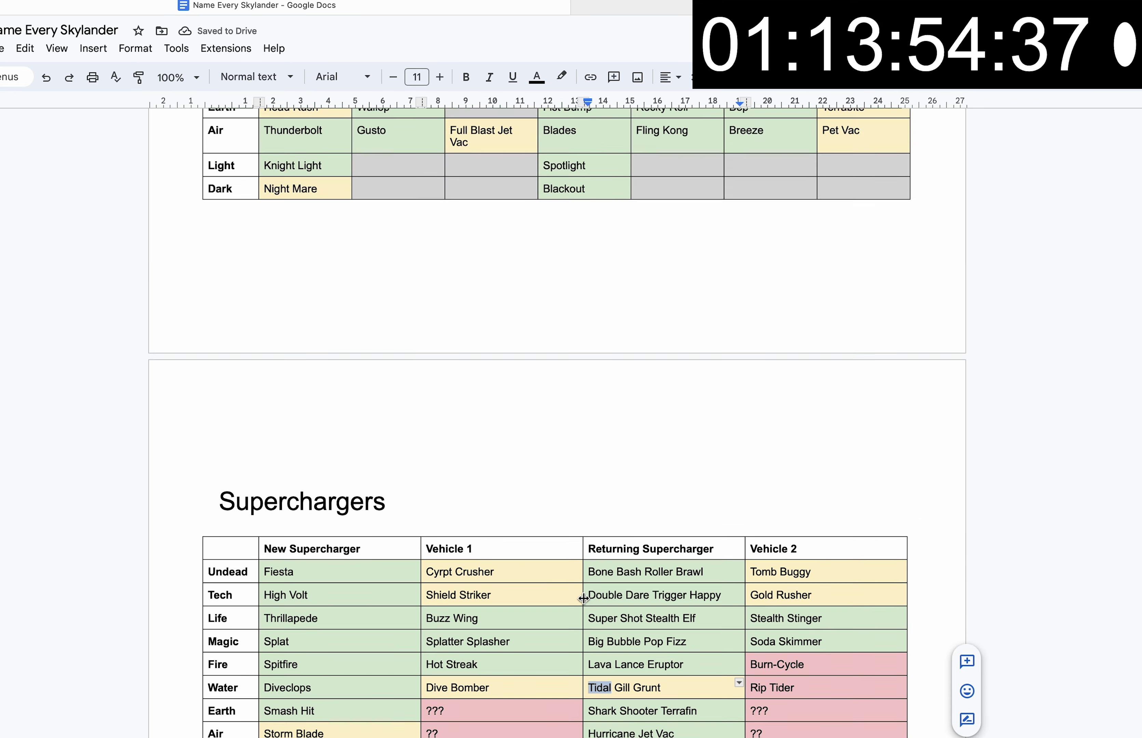
pyautogui.scroll(12, 584, 597)
pyautogui.scroll(-11, 553, 366)
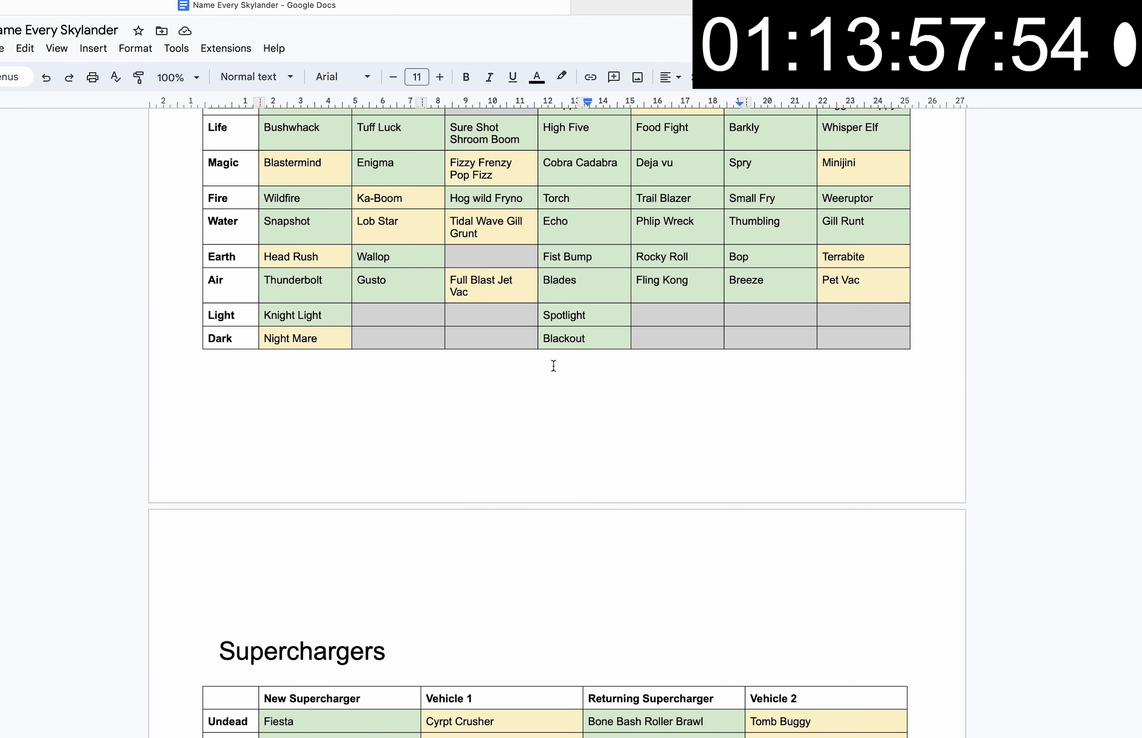
pyautogui.scroll(-12, 553, 366)
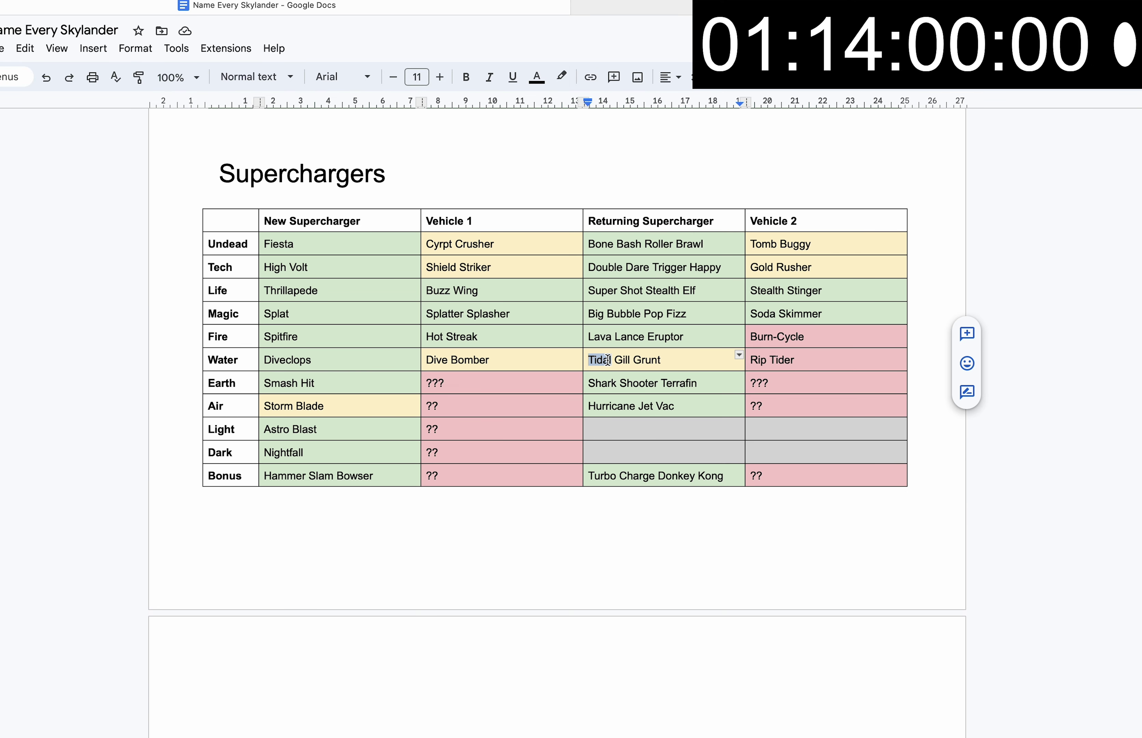
pyautogui.write('Deep Dive')
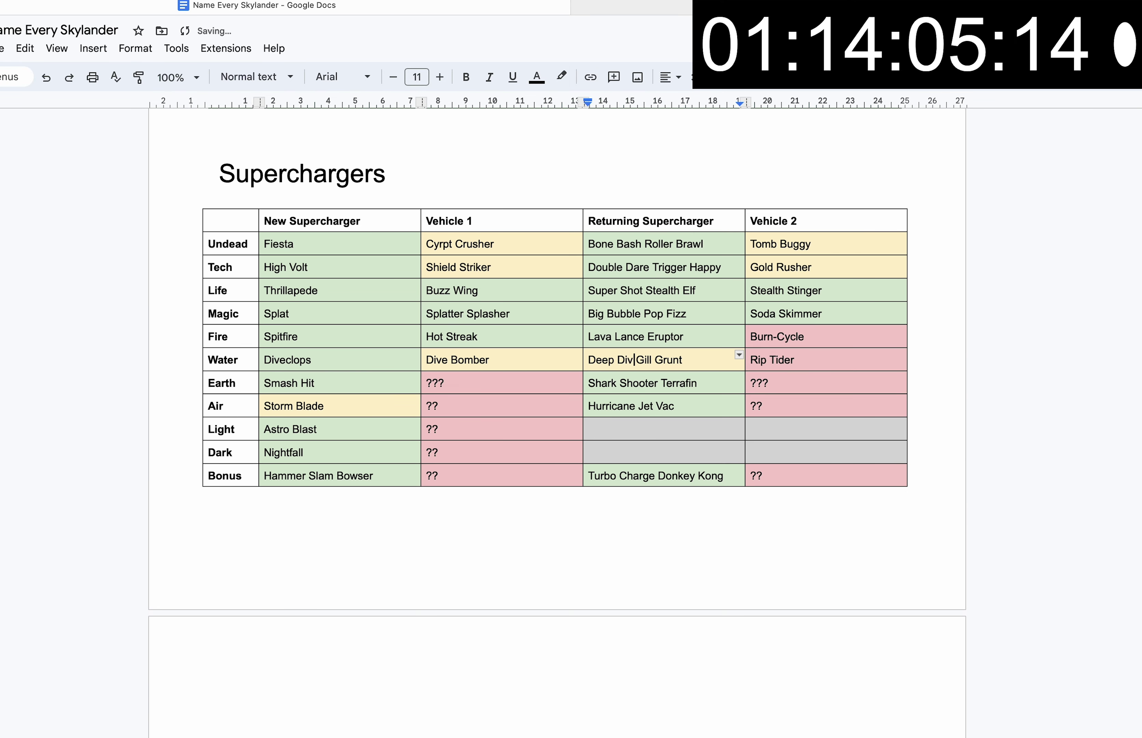
pyautogui.click(812, 359)
# - Replace Rip Tider with Reef Ripper and fill the Earth vehicles with Thumo Truck and Shark Tank
pyautogui.press('BackSpace')
pyautogui.press('BackSpace')
pyautogui.press('BackSpace')
pyautogui.write('Reef Ripper')
pyautogui.click(477, 383)
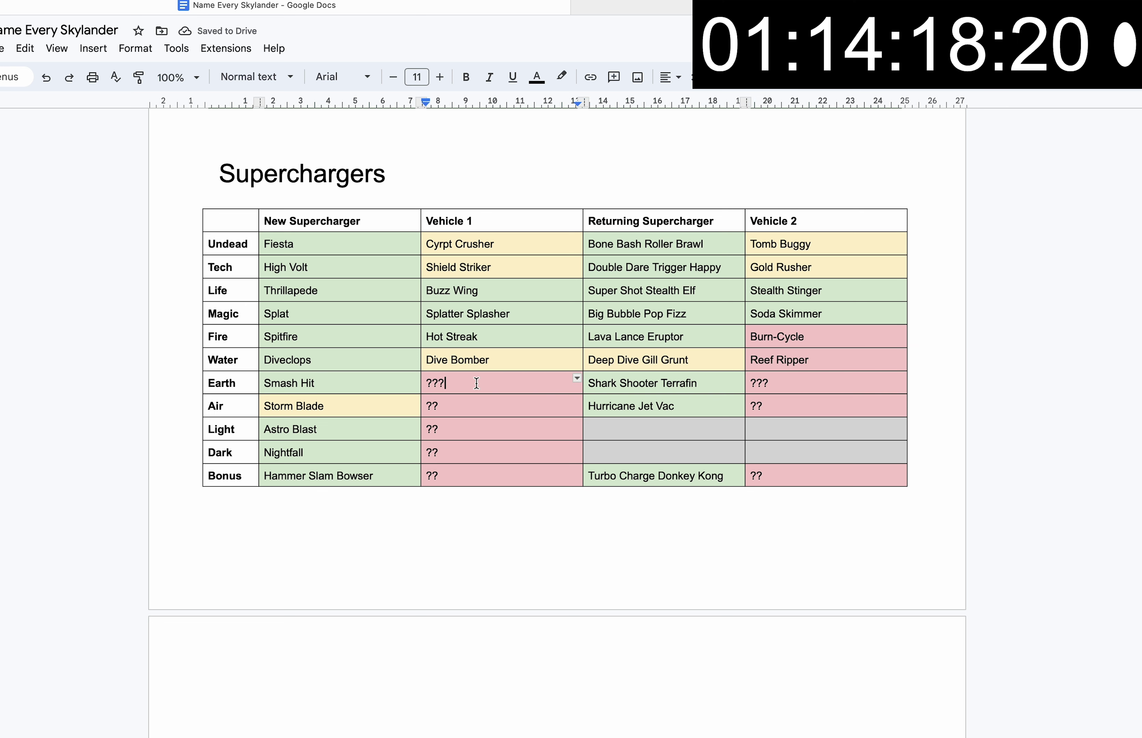
pyautogui.tripleClick(476, 382)
pyautogui.write('Thumo Truck')
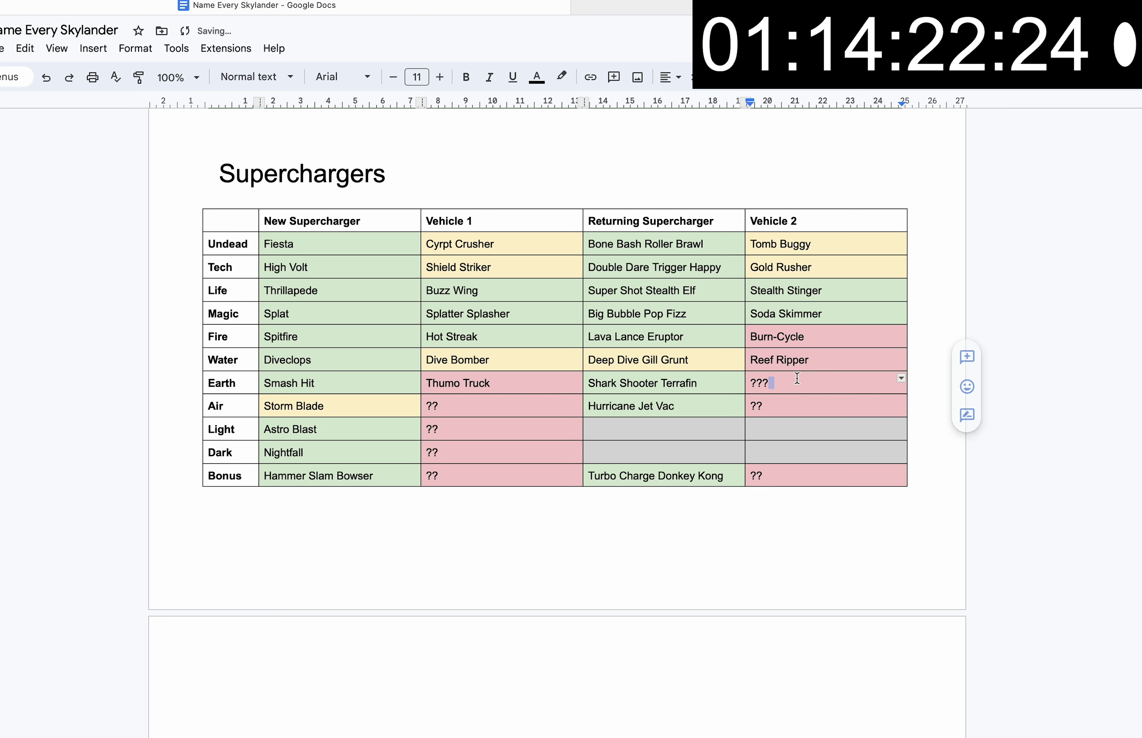
pyautogui.tripleClick(796, 378)
pyautogui.write('Sha')
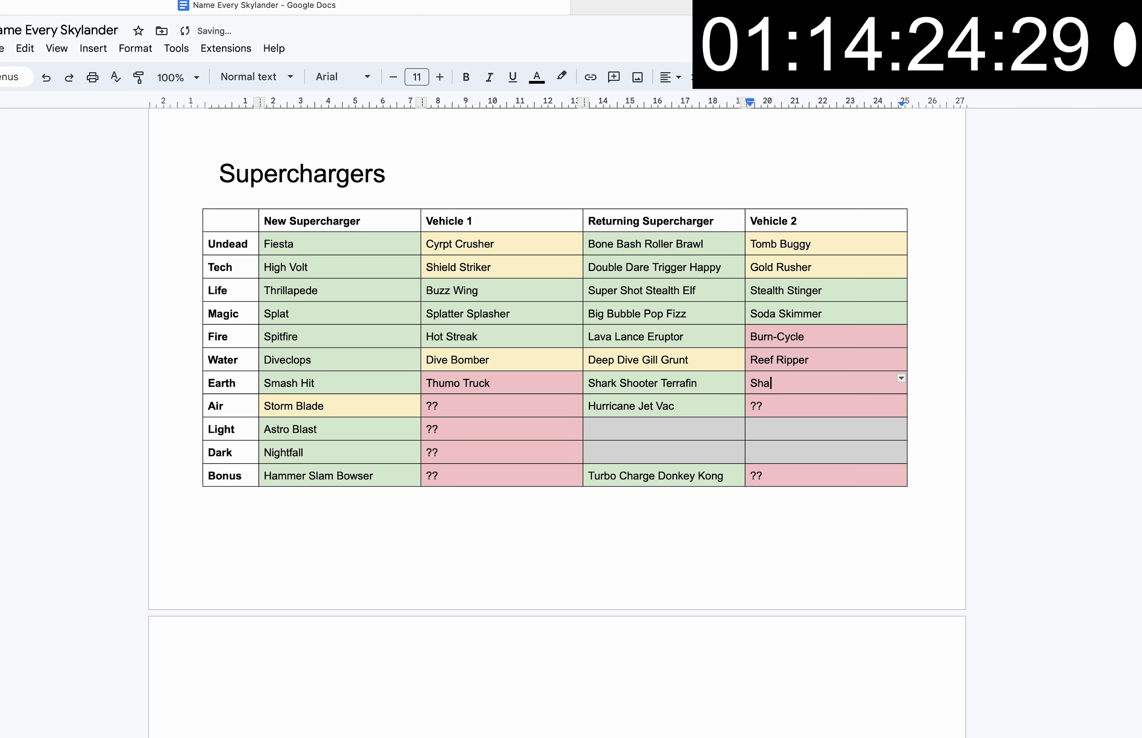
pyautogui.write('rk Tank')
# - Fill the Air vehicles with Sky Slicer and Jet Stream, and Light Vehicle 1 with Sun Runner
pyautogui.tripleClick(561, 403)
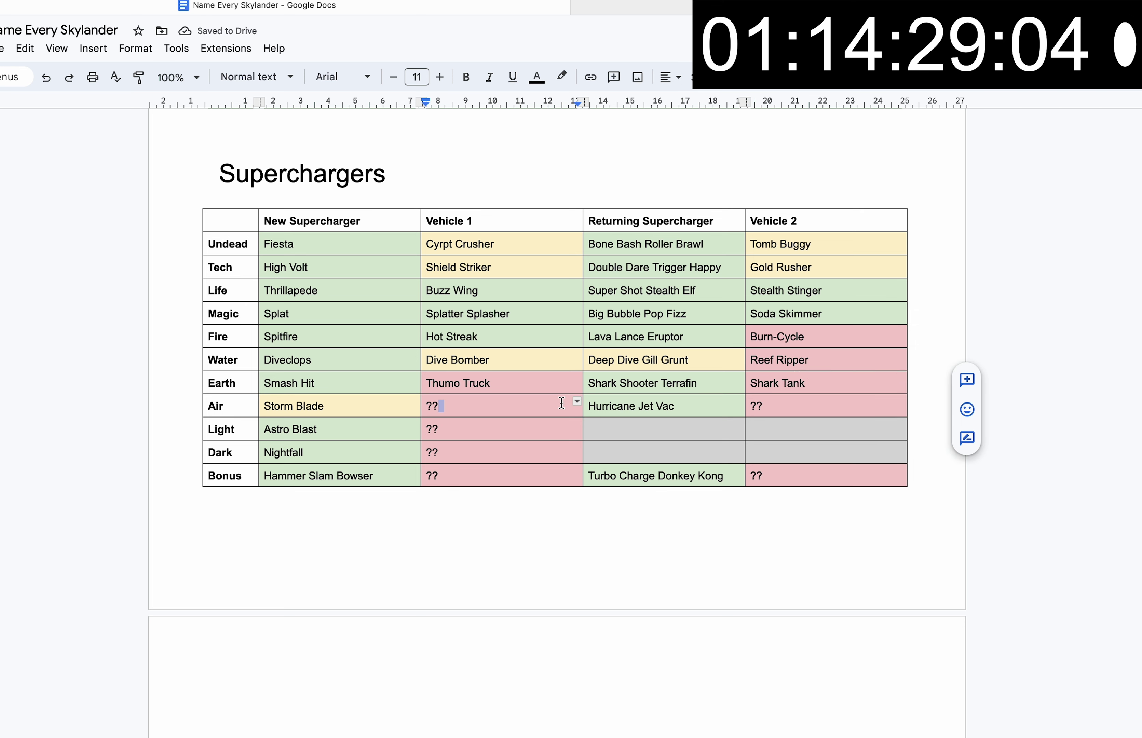
pyautogui.write('\\Sky Slicer')
pyautogui.click(830, 408)
pyautogui.press('BackSpace')
pyautogui.press('BackSpace')
pyautogui.write('Jet ')
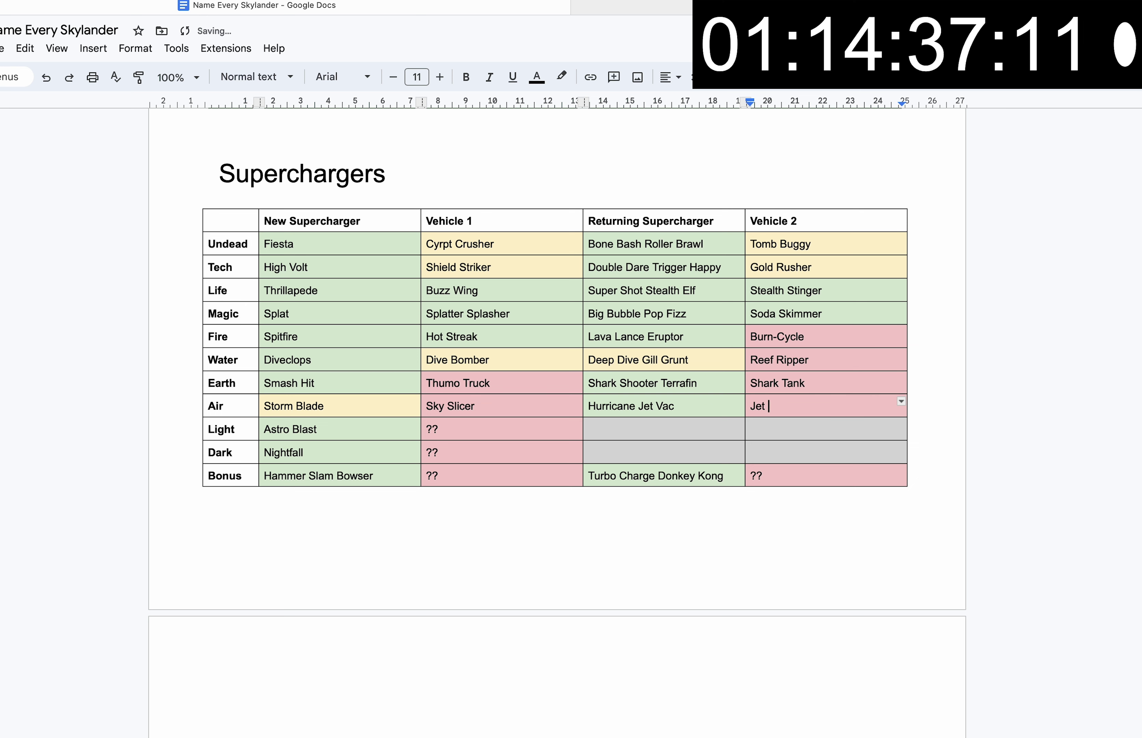
pyautogui.write('Stream')
pyautogui.click(555, 431)
pyautogui.press('BackSpace')
pyautogui.press('BackSpace')
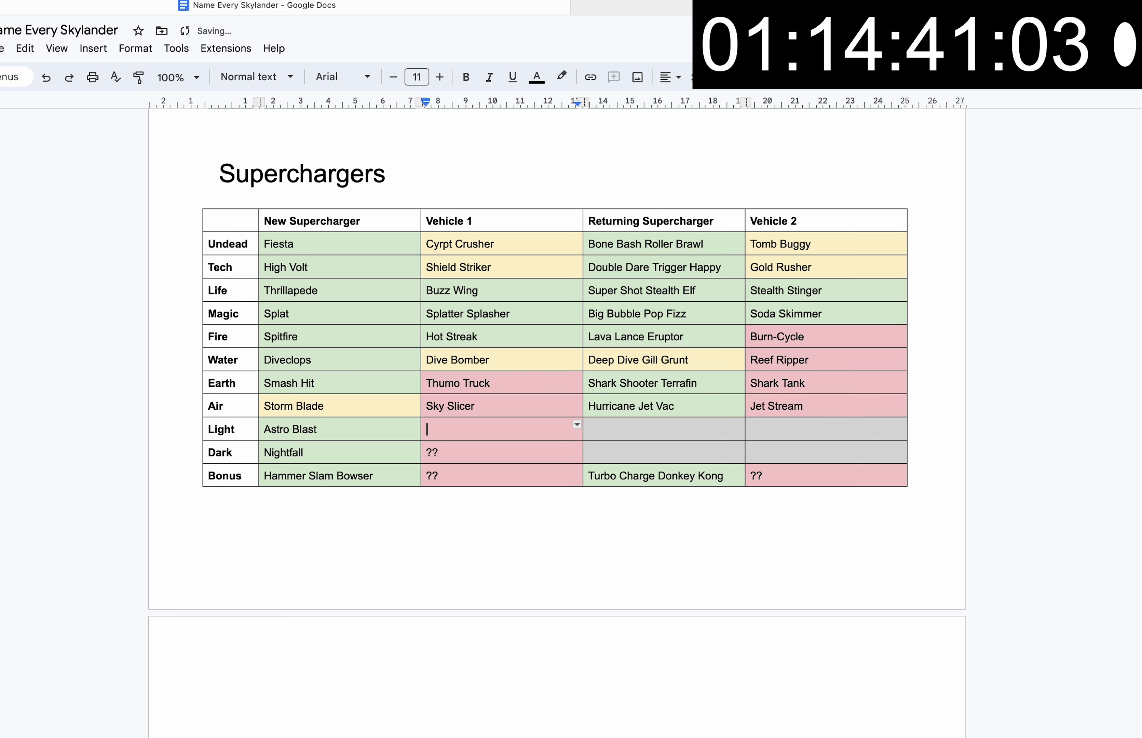
pyautogui.write('SunRunner')
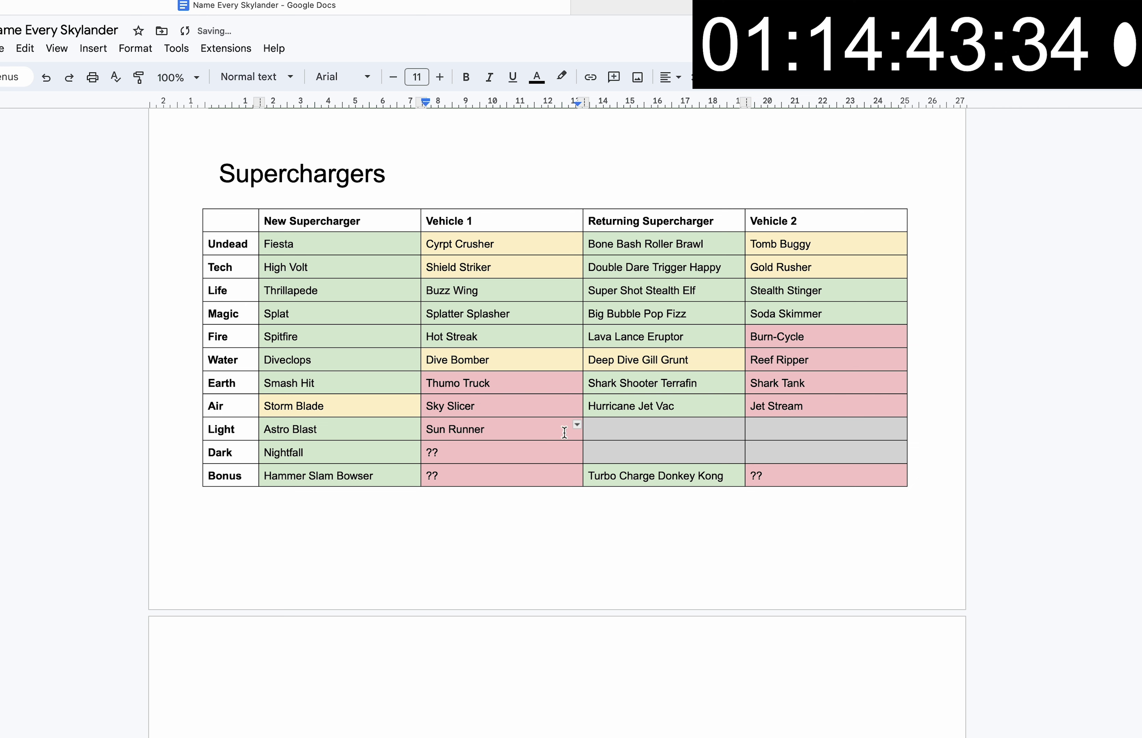
# - Enter Sea Shadow for Dark Vehicle 1 and Clown Cruiser for Bonus Vehicle 1
pyautogui.tripleClick(797, 244)
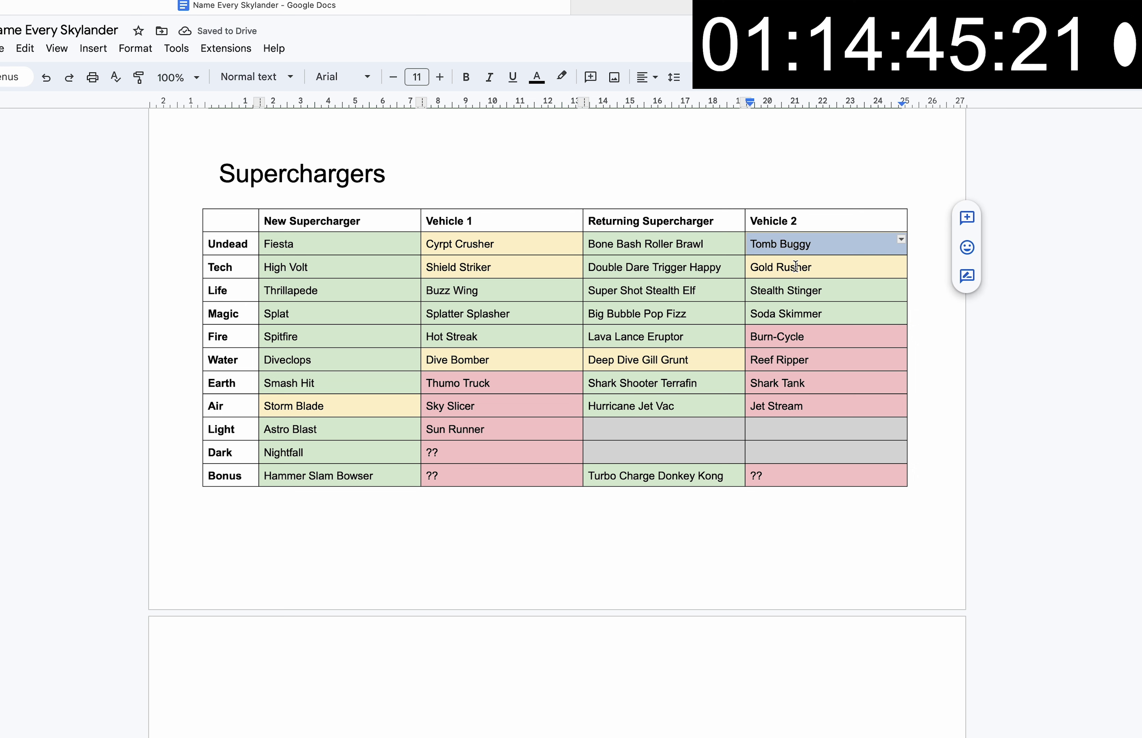
pyautogui.click(766, 267)
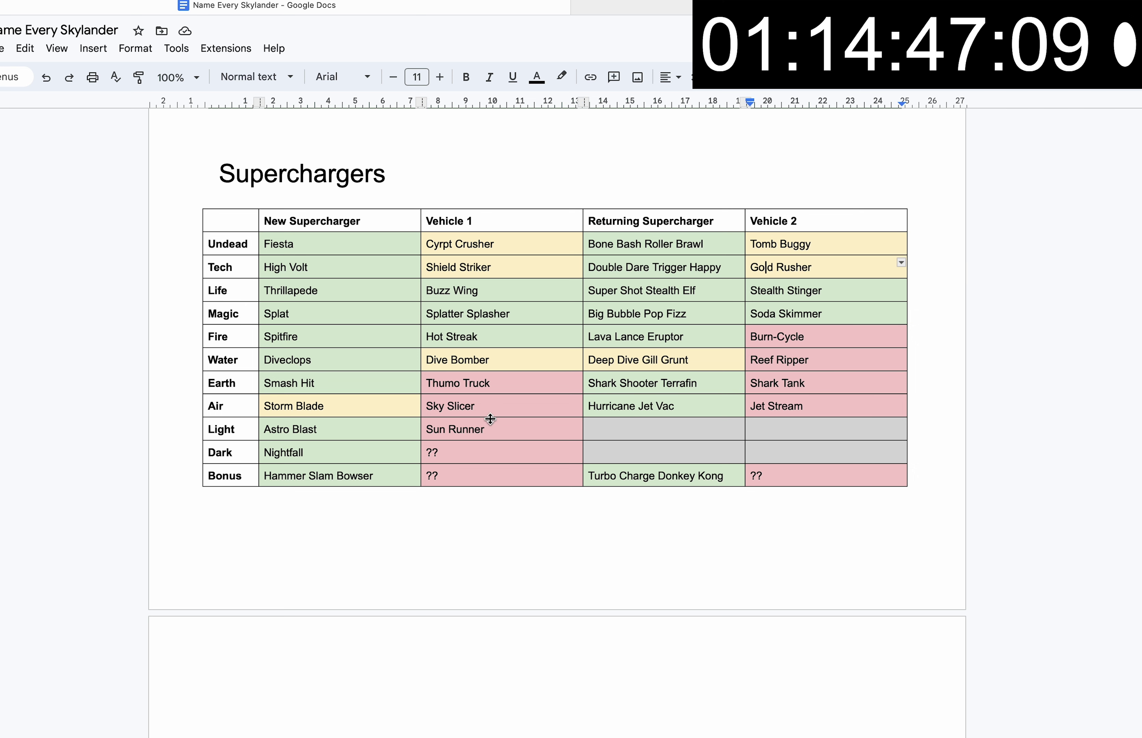
pyautogui.click(467, 451)
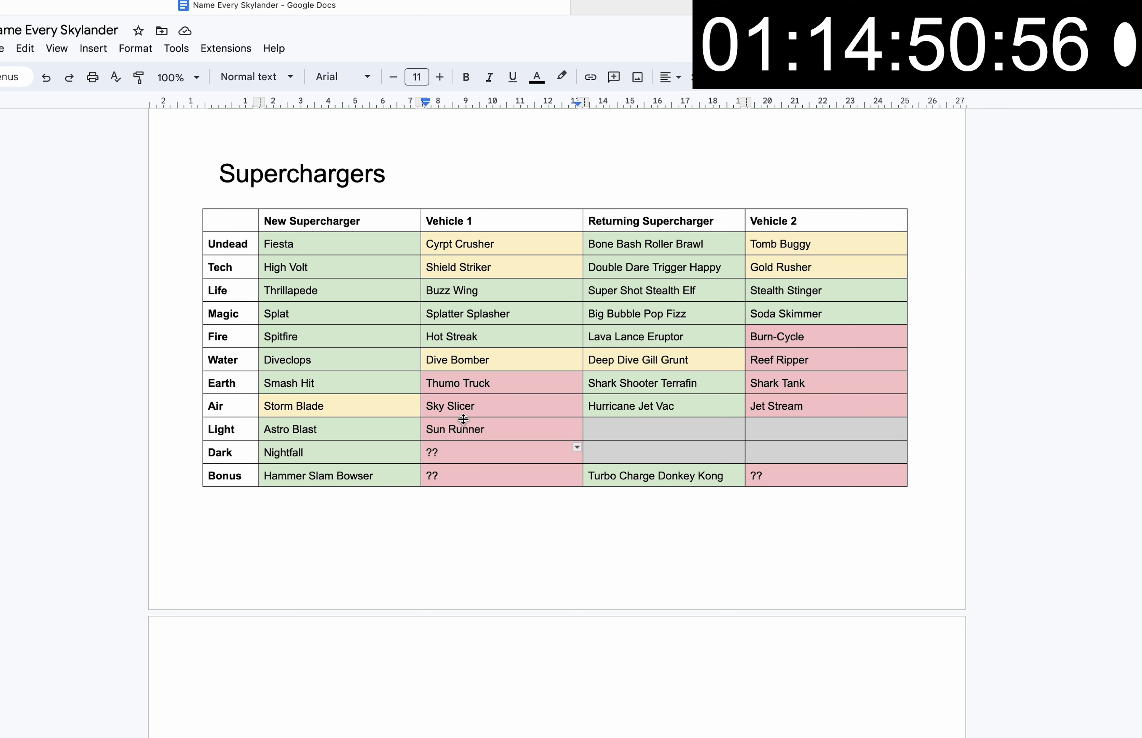
pyautogui.press('BackSpace')
pyautogui.press('BackSpace')
pyautogui.write('Sea Shadow')
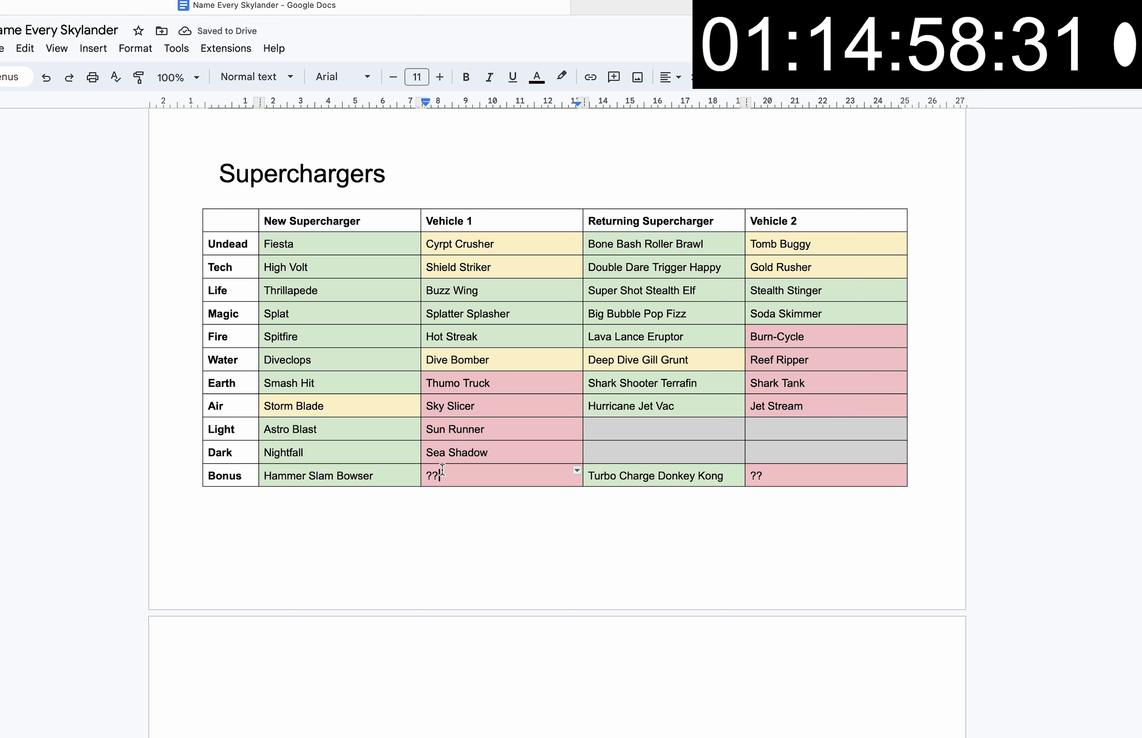
pyautogui.tripleClick(441, 469)
pyautogui.write('Clown Cruiser')
pyautogui.doubleClick(757, 474)
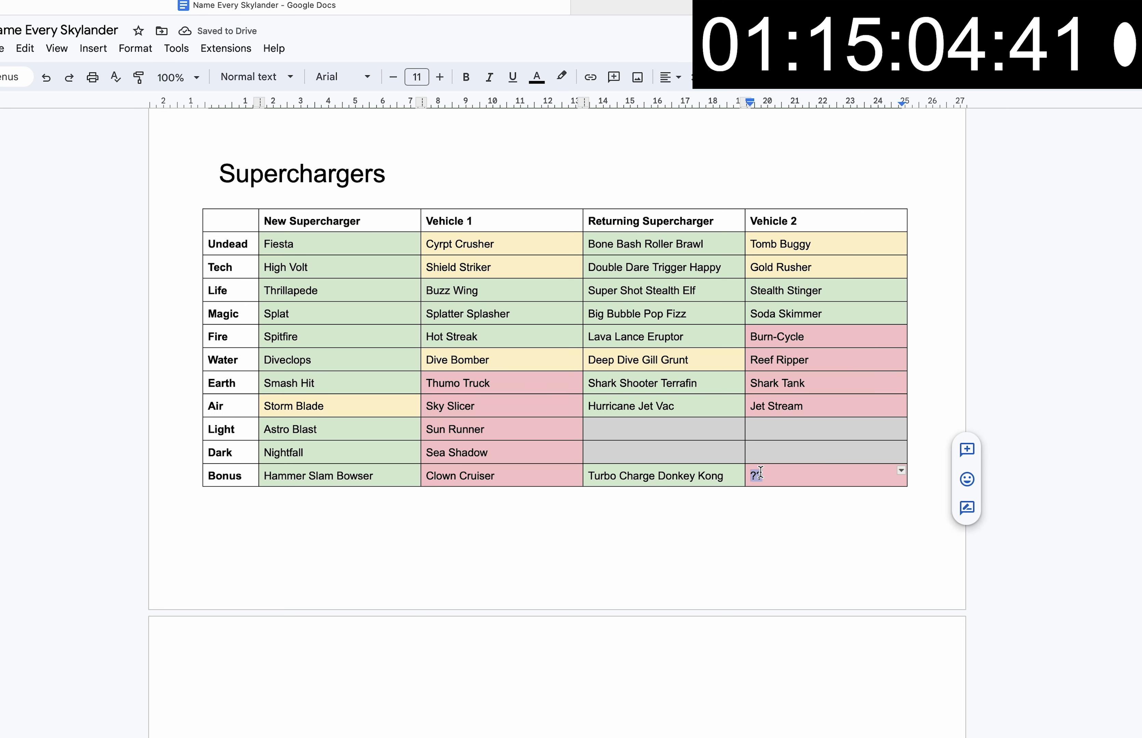
# - Enter Barrel Blaster for Bonus Vehicle 2 and correct Pianata to Pain-Yatta
pyautogui.write('Barrel Blaster')
pyautogui.scroll(-10, 550, 517)
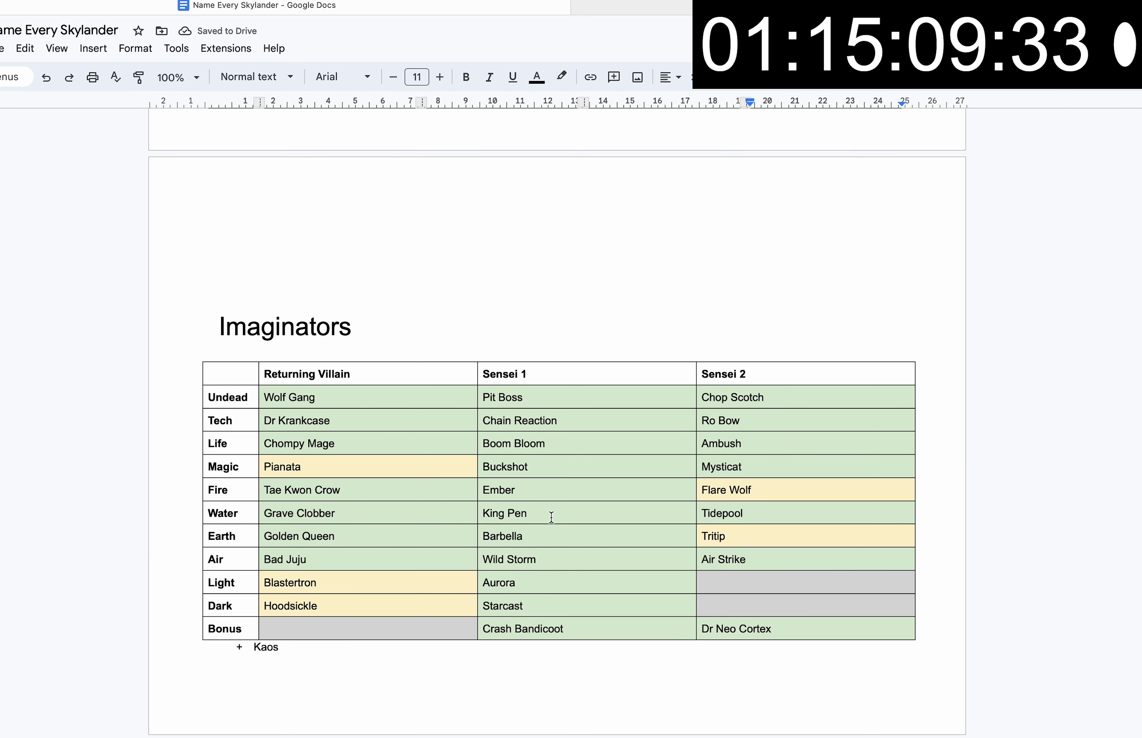
pyautogui.doubleClick(303, 467)
pyautogui.write('Pain')
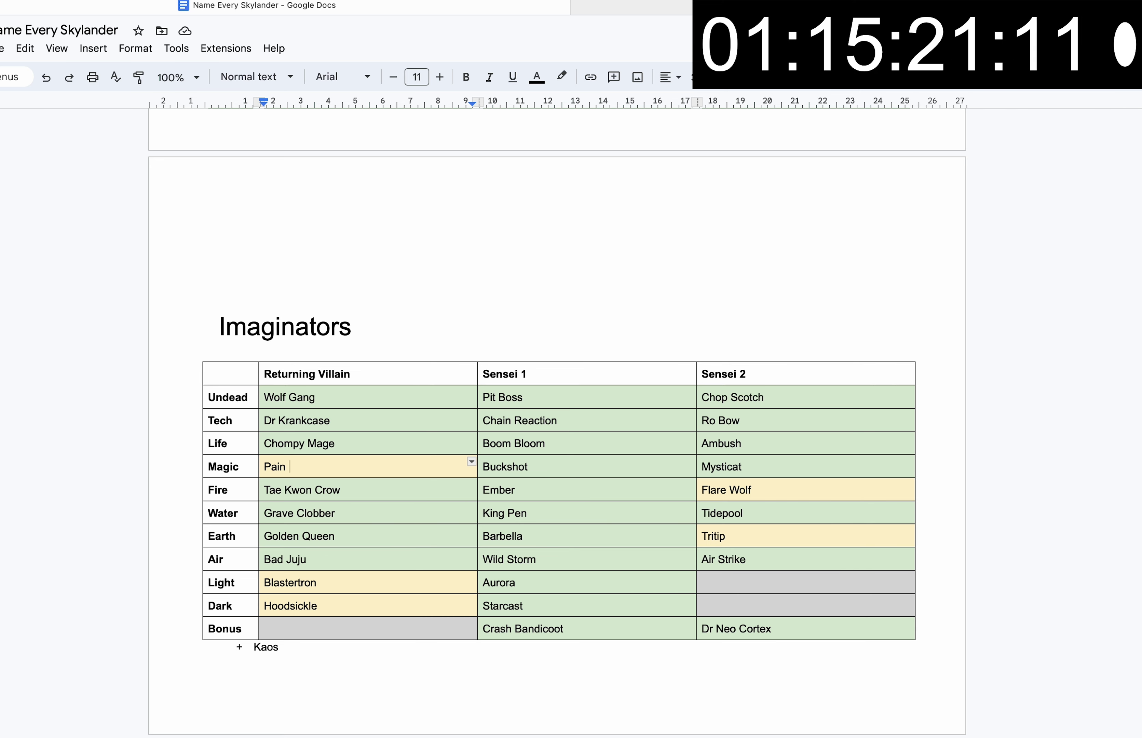
pyautogui.press('BackSpace')
pyautogui.write('-Yatta')
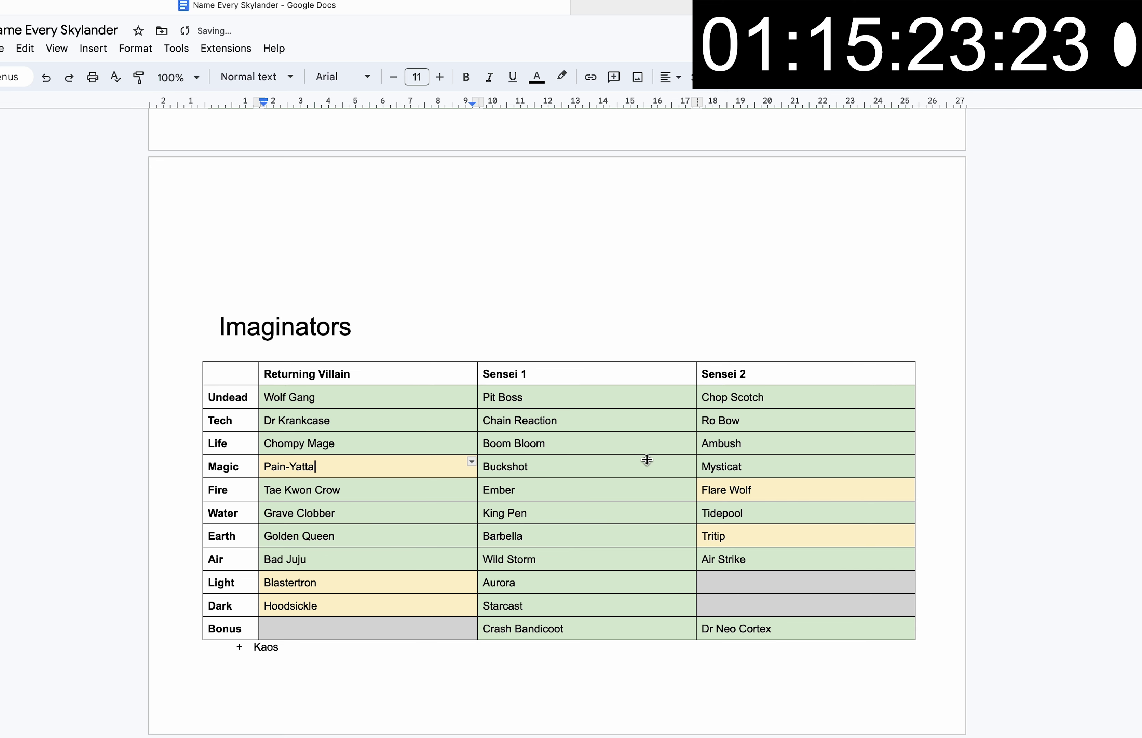
# - Respell Flare Wolf as Flarewolf, Tritip as Tri-Tip, Blastertron as Blaster-Tron and Hoodsickle as Hood Sickle
pyautogui.moveTo(726, 490); pyautogui.dragTo(751, 490)
pyautogui.write('wolf')
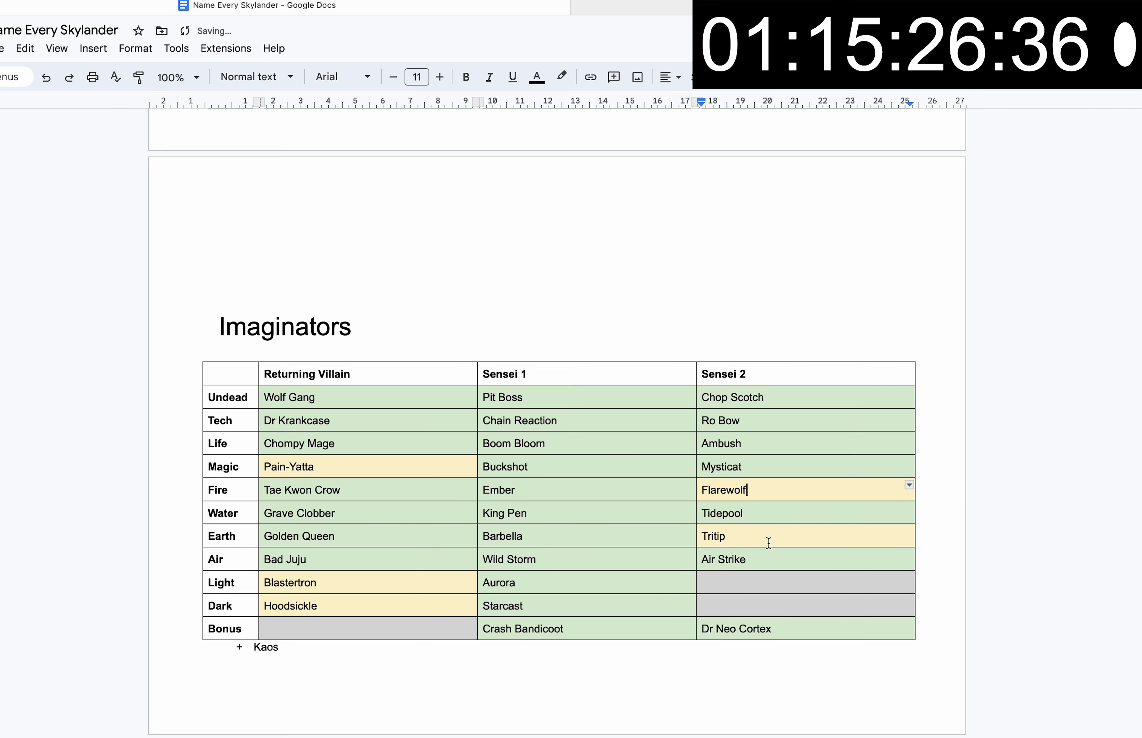
pyautogui.click(768, 542)
pyautogui.write('-Tip')
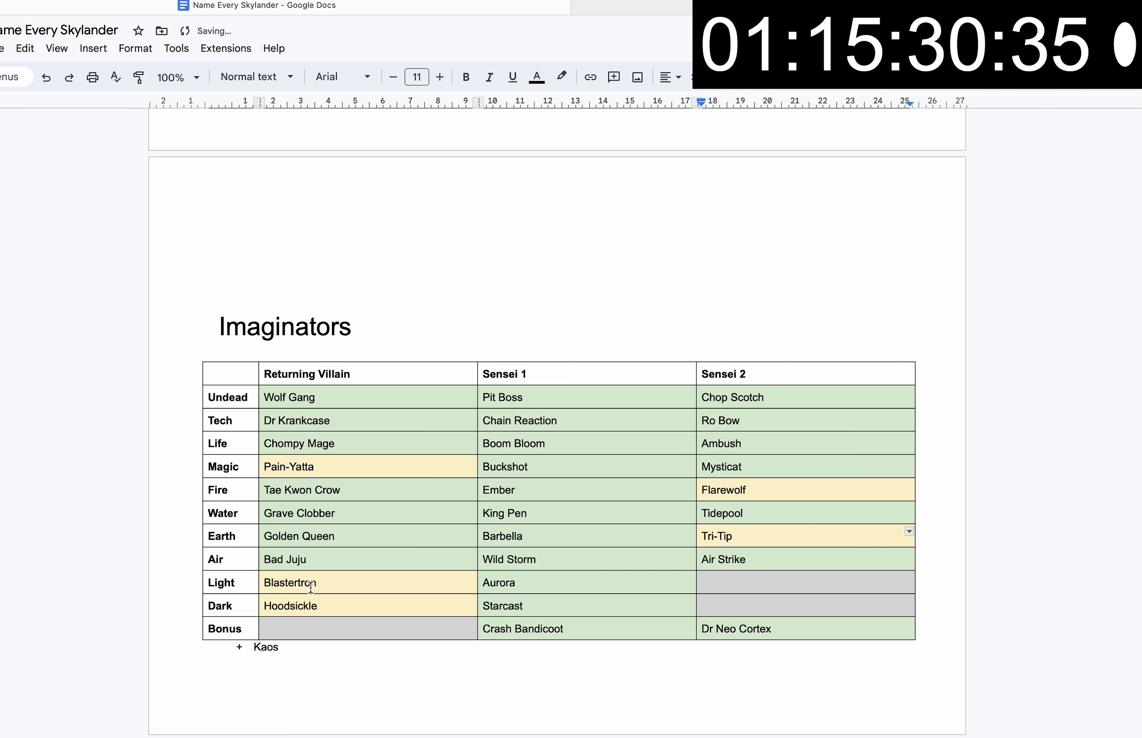
pyautogui.click(294, 583)
pyautogui.press('BackSpace')
pyautogui.write('-T')
pyautogui.click(291, 606)
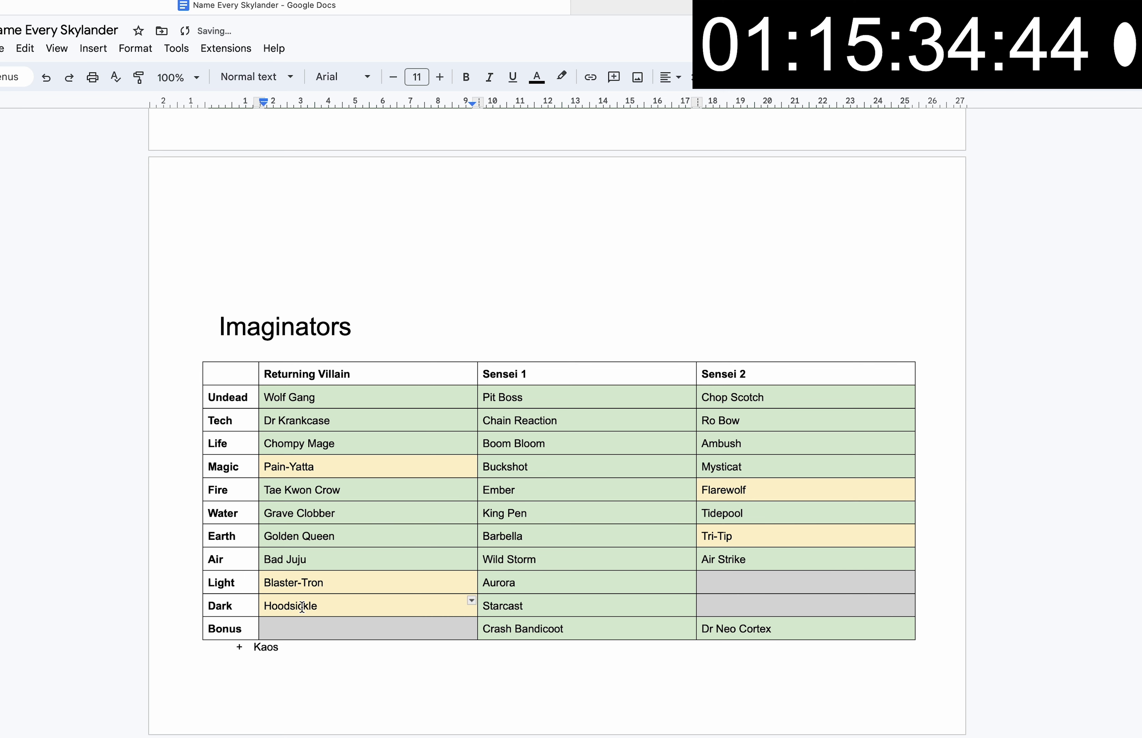
pyautogui.press('Delete')
pyautogui.write('S')
pyautogui.scroll(15, 336, 597)
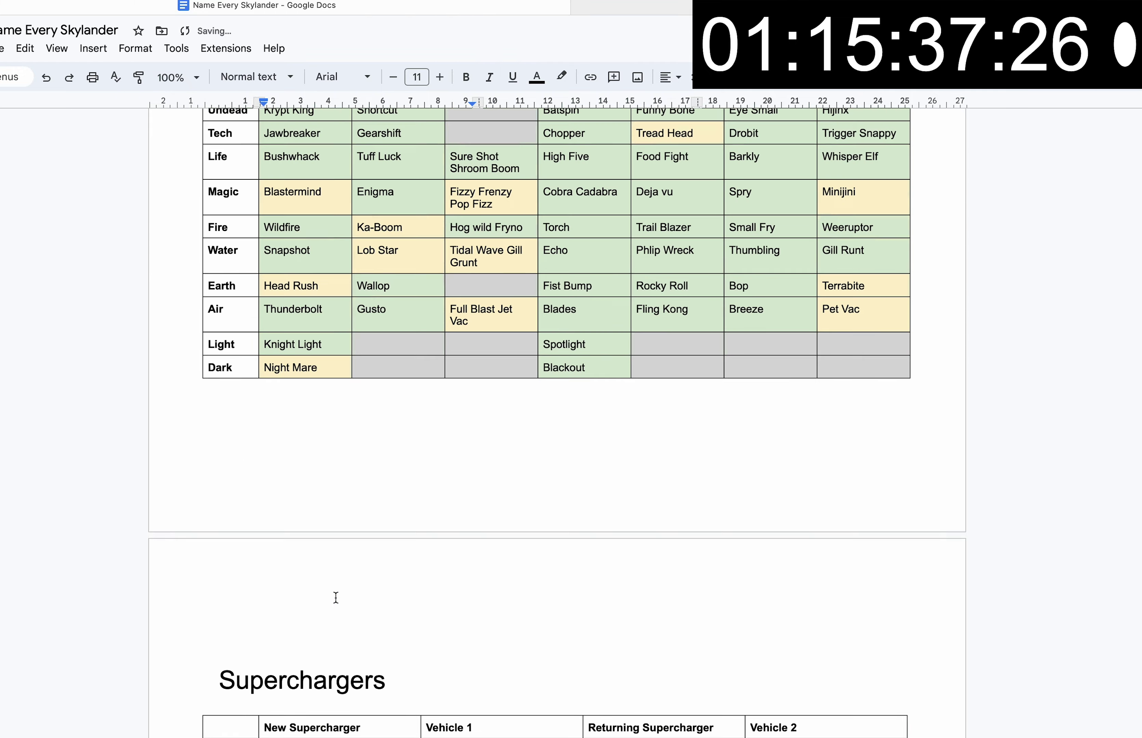
pyautogui.scroll(20, 336, 597)
pyautogui.scroll(-20, 335, 597)
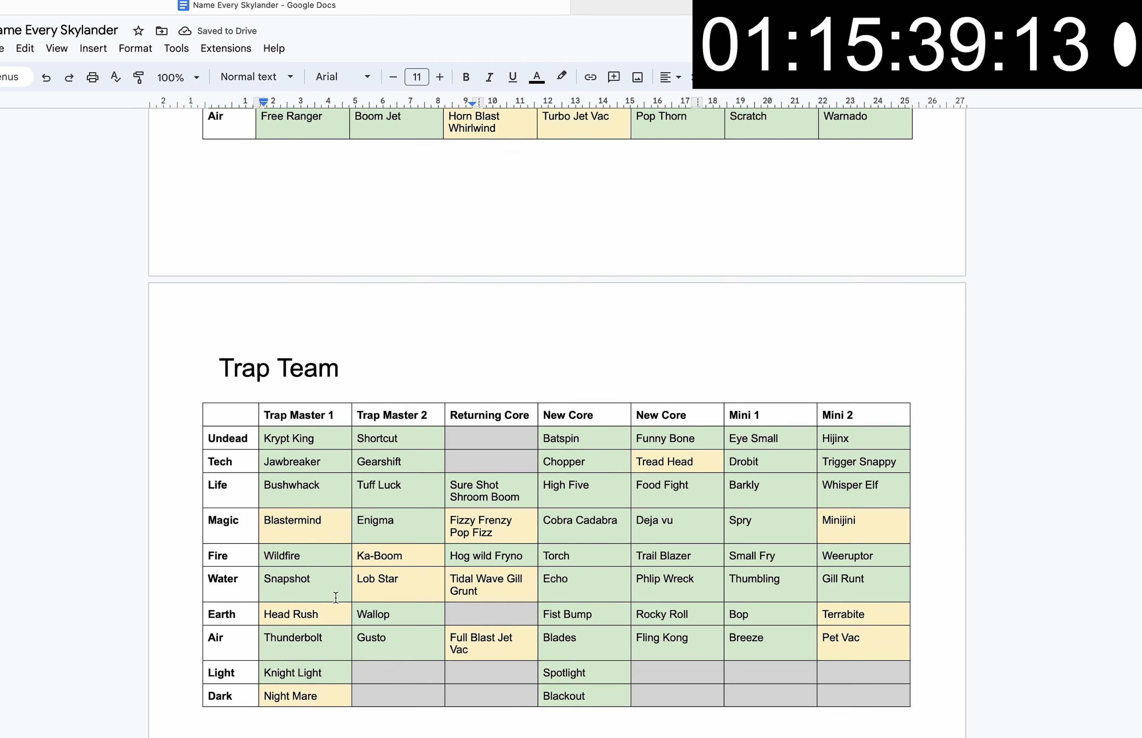
pyautogui.scroll(10, 334, 598)
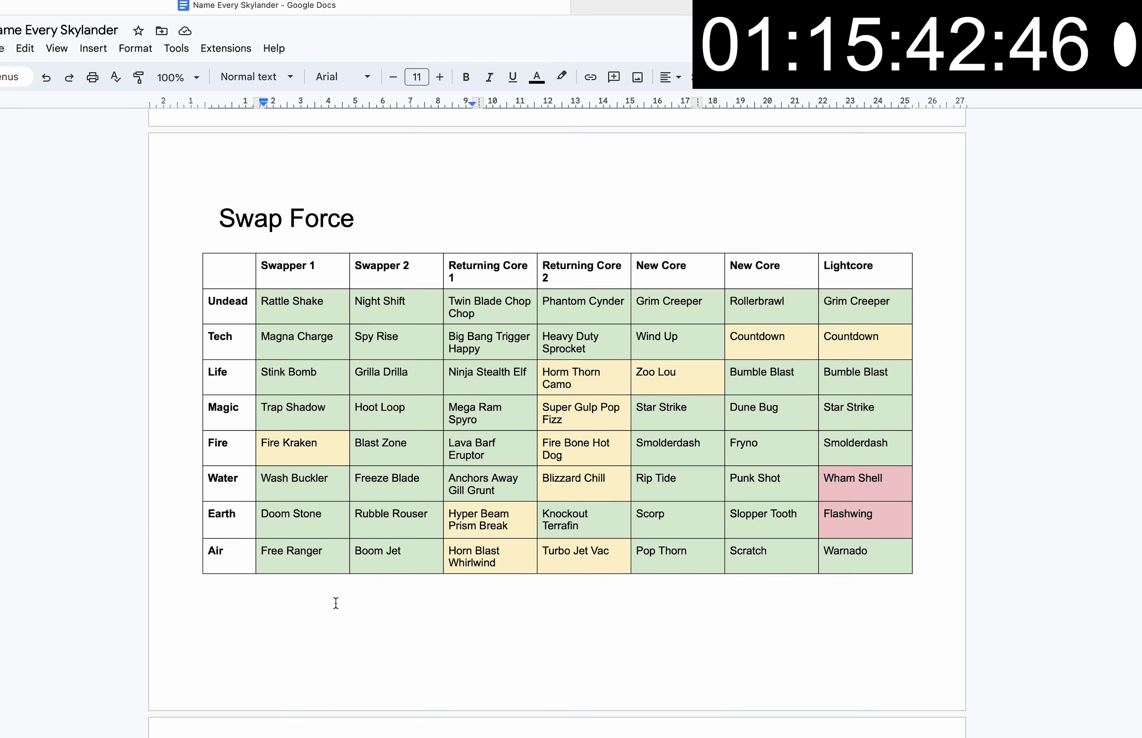
pyautogui.doubleClick(863, 518)
pyautogui.scroll(-10, 858, 494)
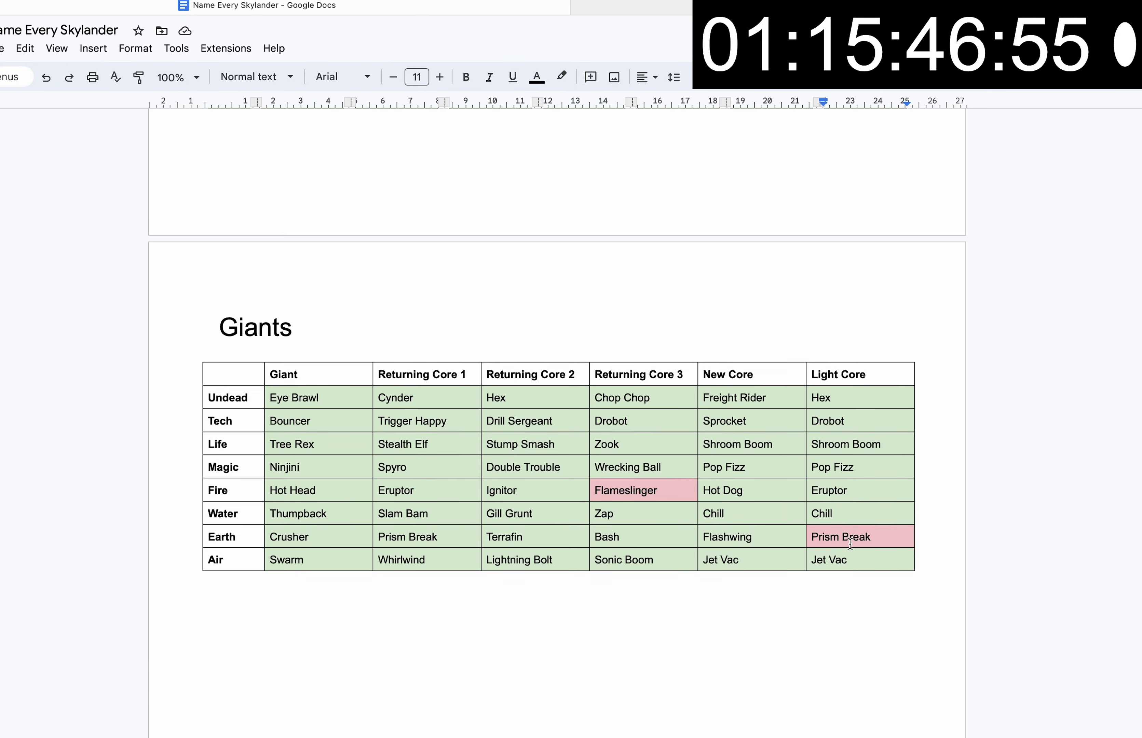
pyautogui.doubleClick(632, 484)
pyautogui.scroll(-15, 631, 484)
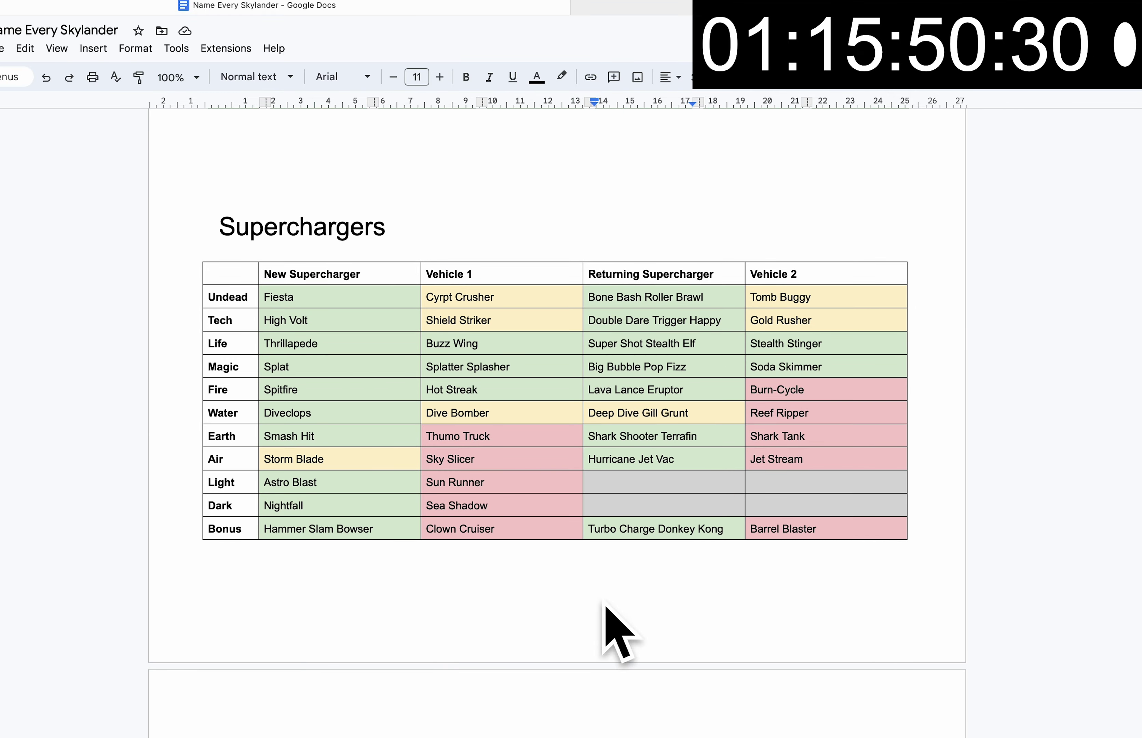
pyautogui.scroll(-1, 643, 460)
pyautogui.scroll(-10, 639, 455)
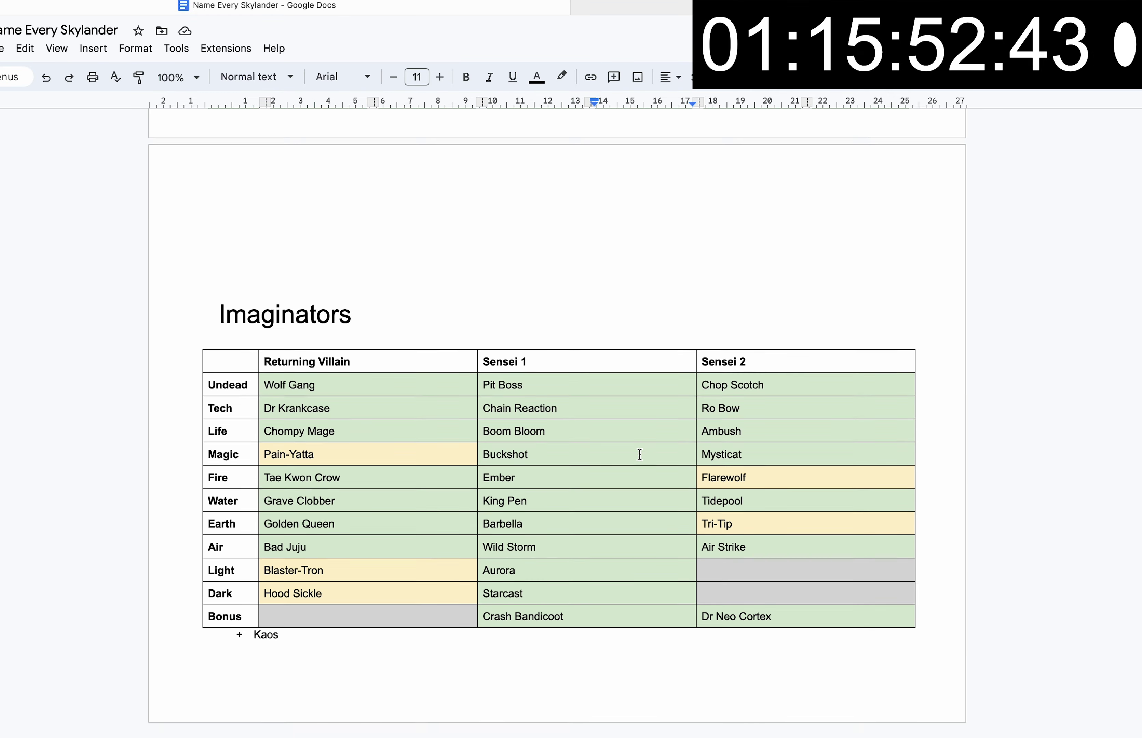
pyautogui.scroll(20, 581, 428)
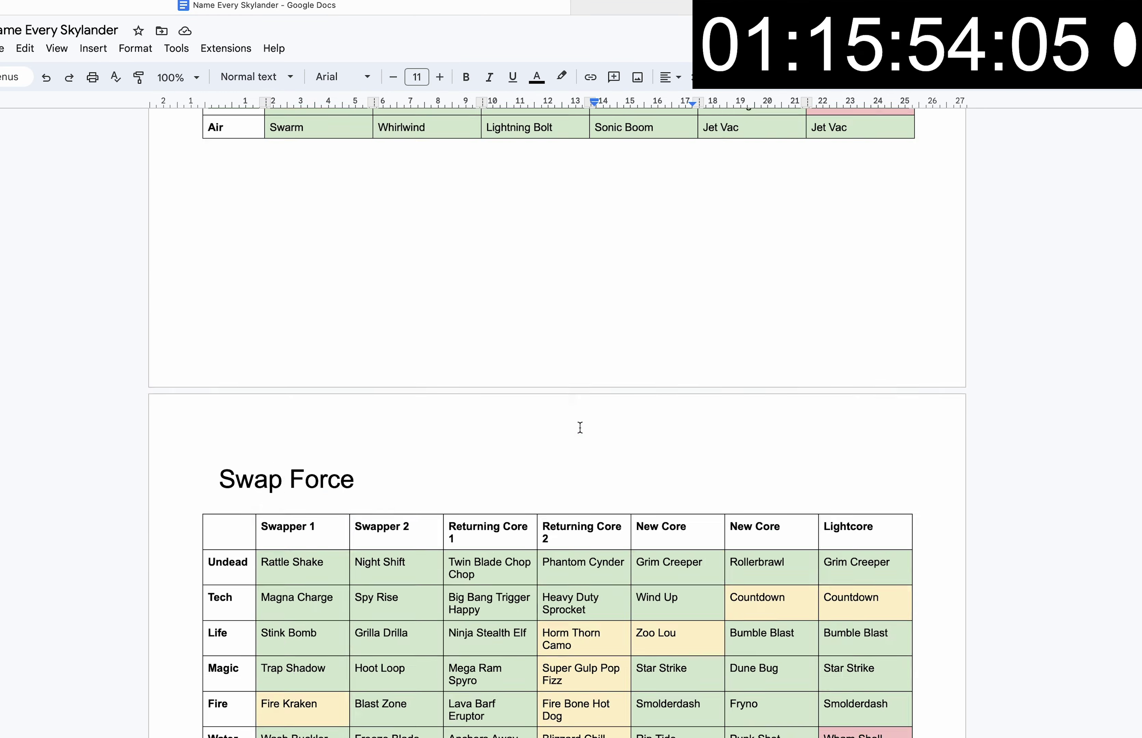
pyautogui.scroll(-3, 579, 427)
pyautogui.scroll(20, 583, 479)
pyautogui.doubleClick(578, 609)
pyautogui.scroll(-20, 680, 374)
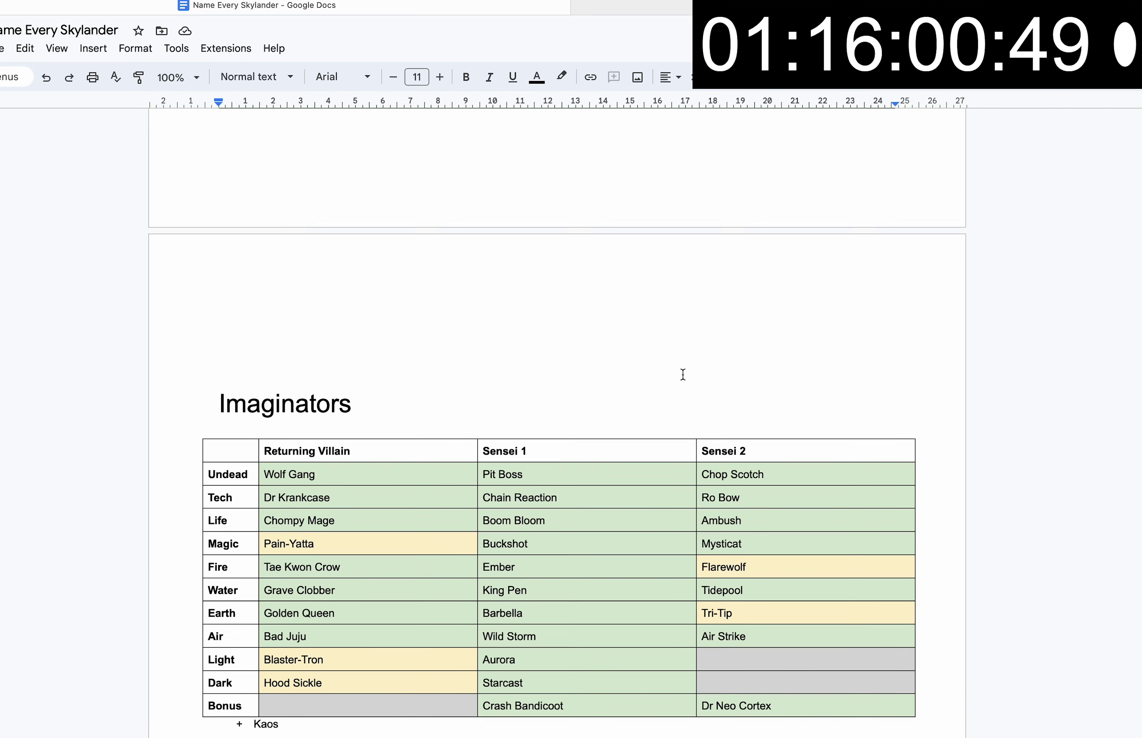
pyautogui.scroll(10, 682, 365)
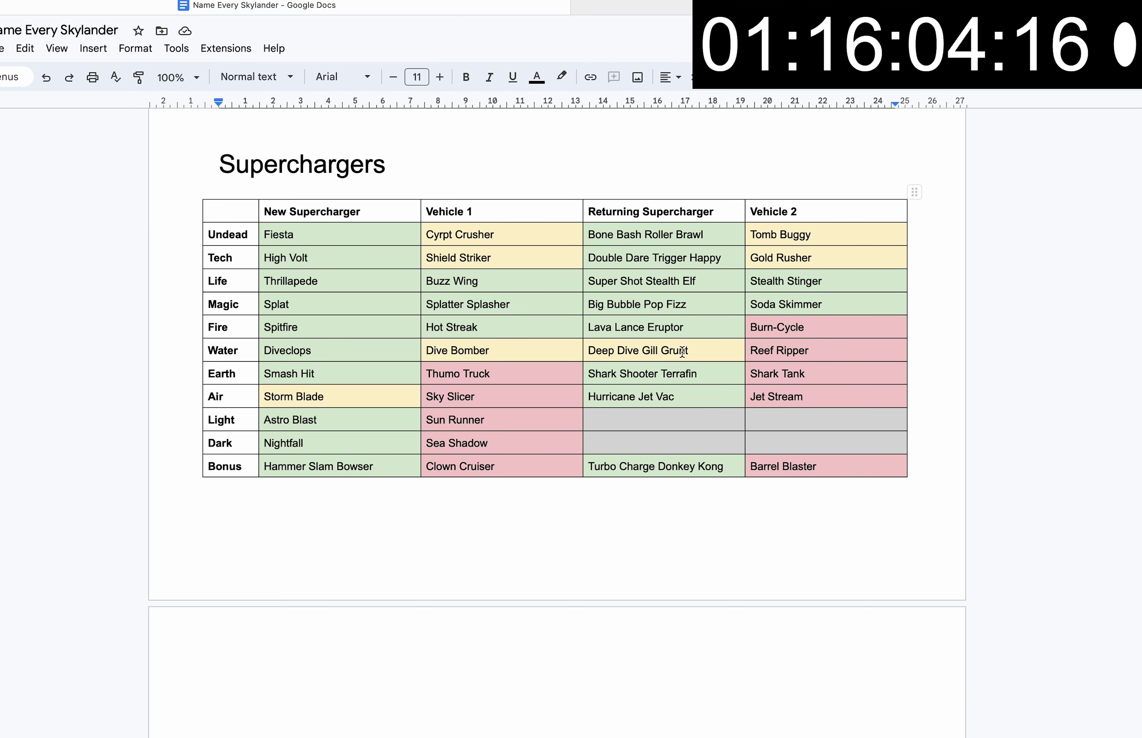